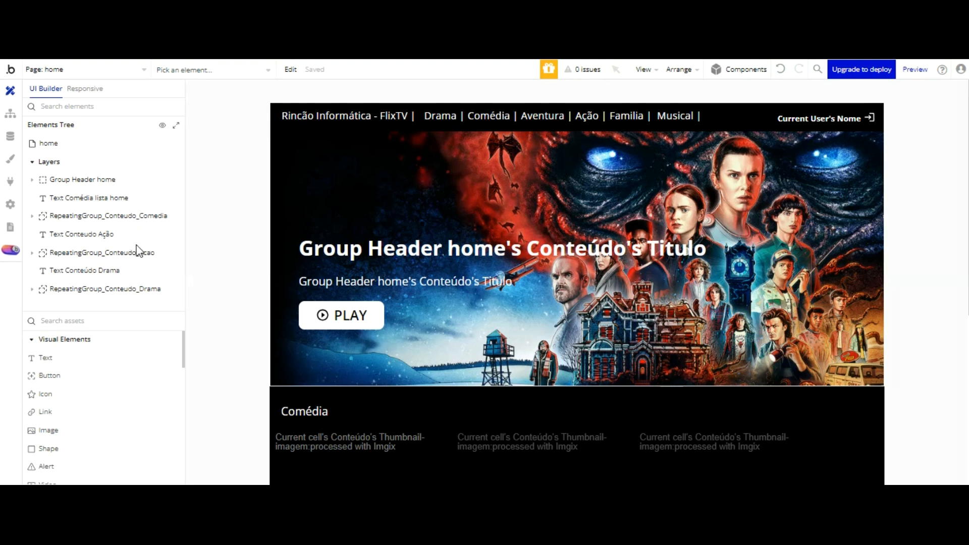
# Step: Add a Popup element from the Containers group to the home page
pyautogui.scroll(-3, 130, 339)
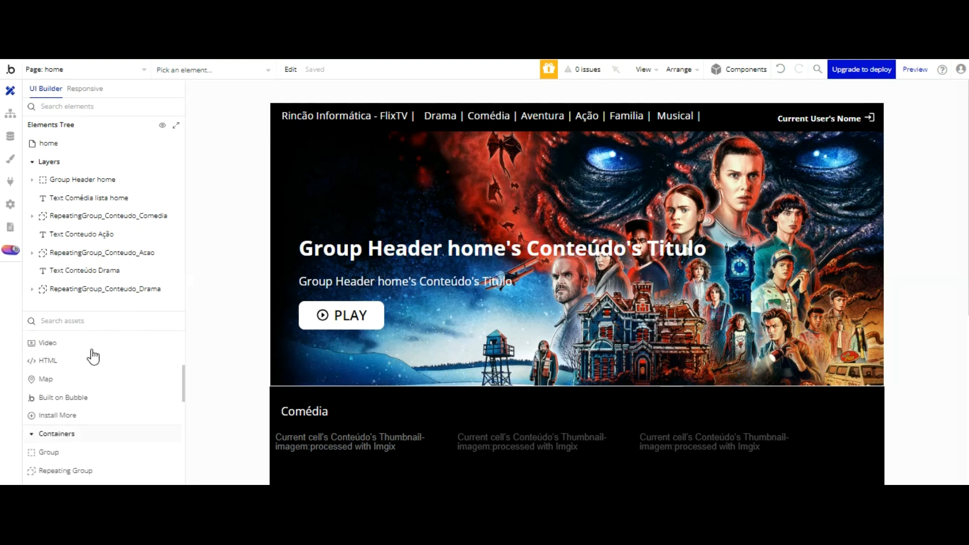
pyautogui.scroll(-2, 93, 353)
pyautogui.click(50, 418)
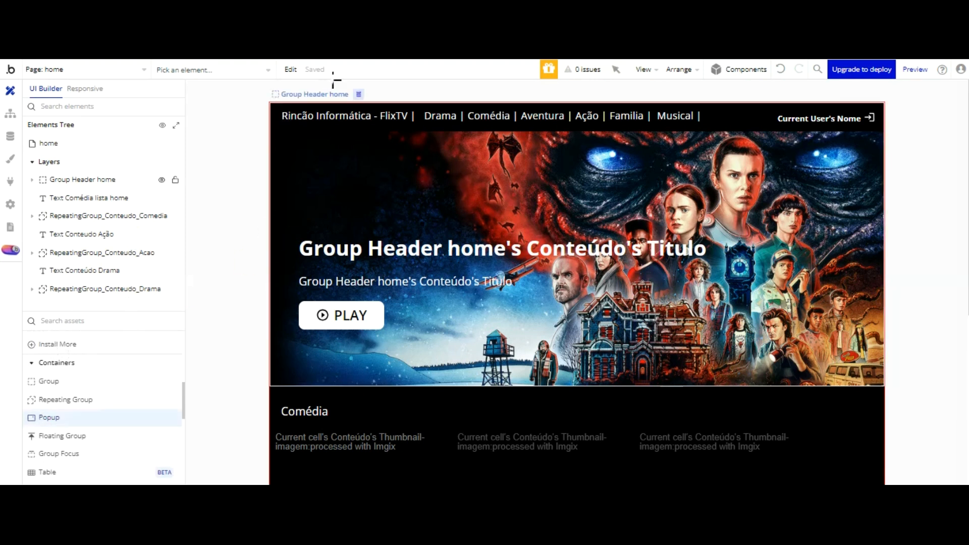
pyautogui.click(369, 150)
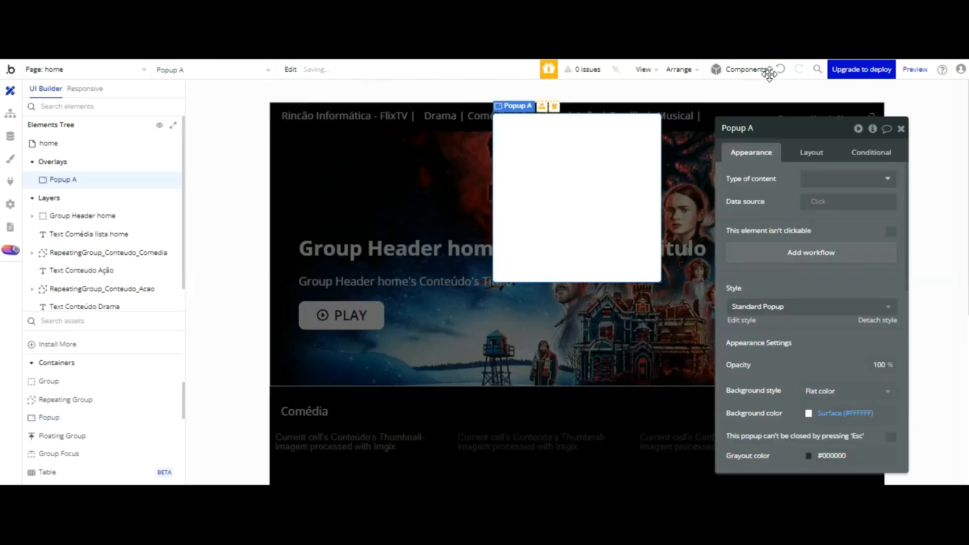
# Step: Rename the new popup to 'Popup Atualizar dados usuário'
pyautogui.click(793, 130)
pyautogui.doubleClick(793, 129)
pyautogui.write('Atualiz')
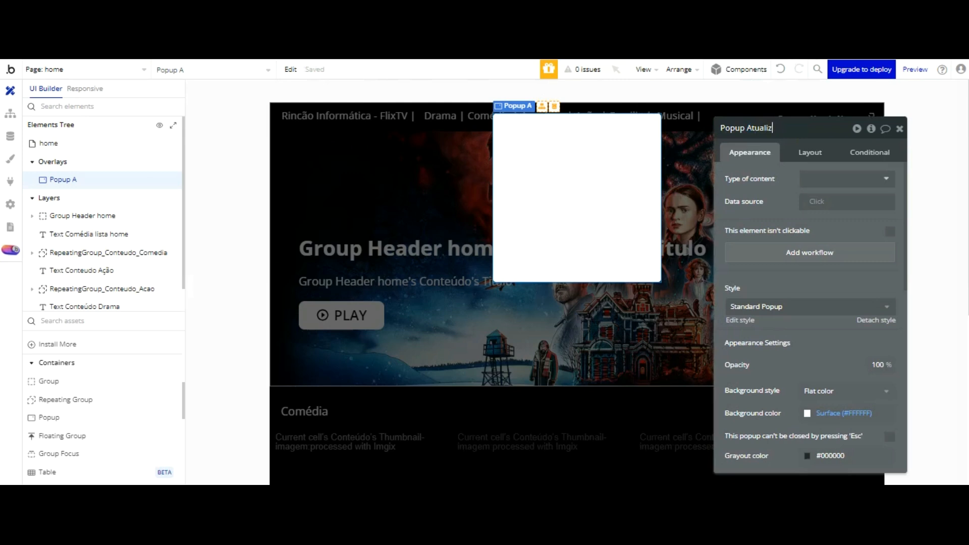
pyautogui.write('ar dados usuário')
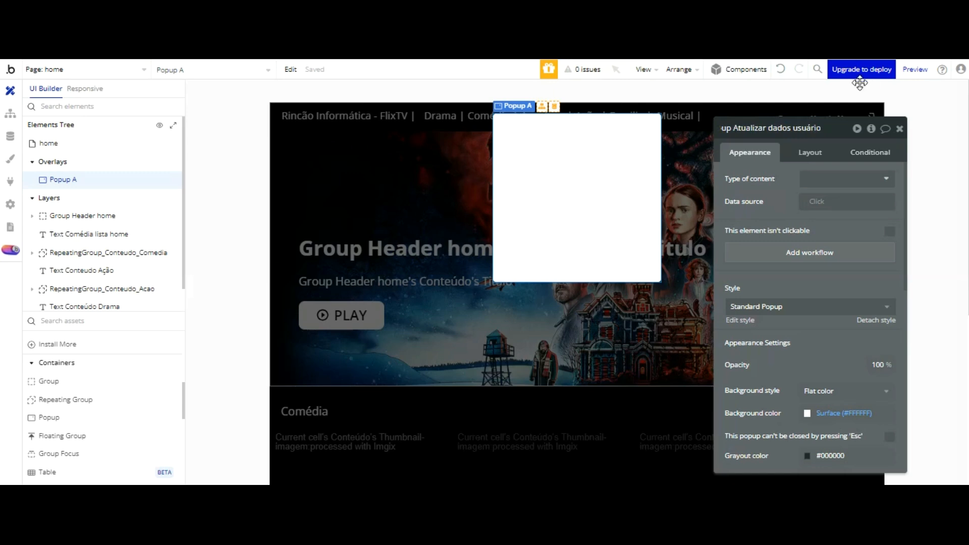
pyautogui.click(847, 178)
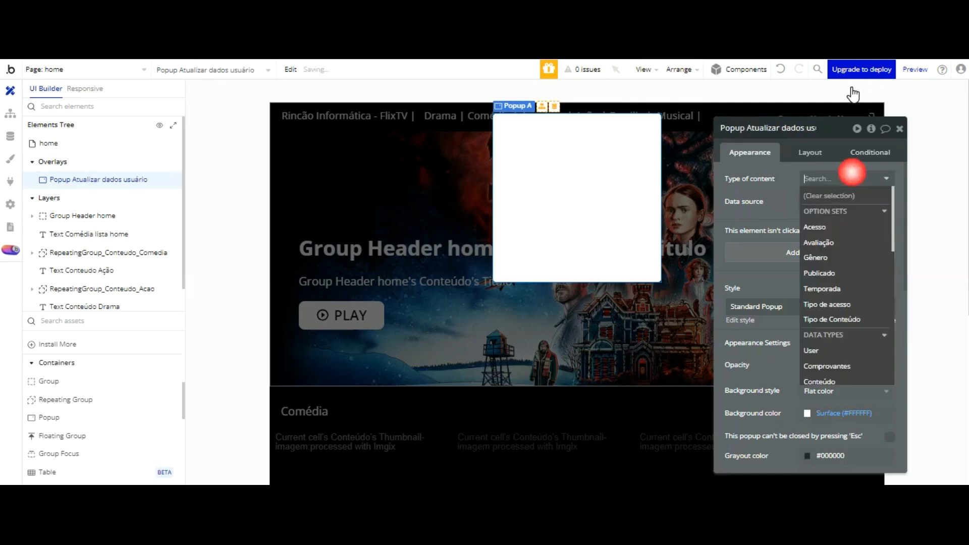
# Step: Make the popup hold User data and give it a 700 minimum width
pyautogui.click(817, 351)
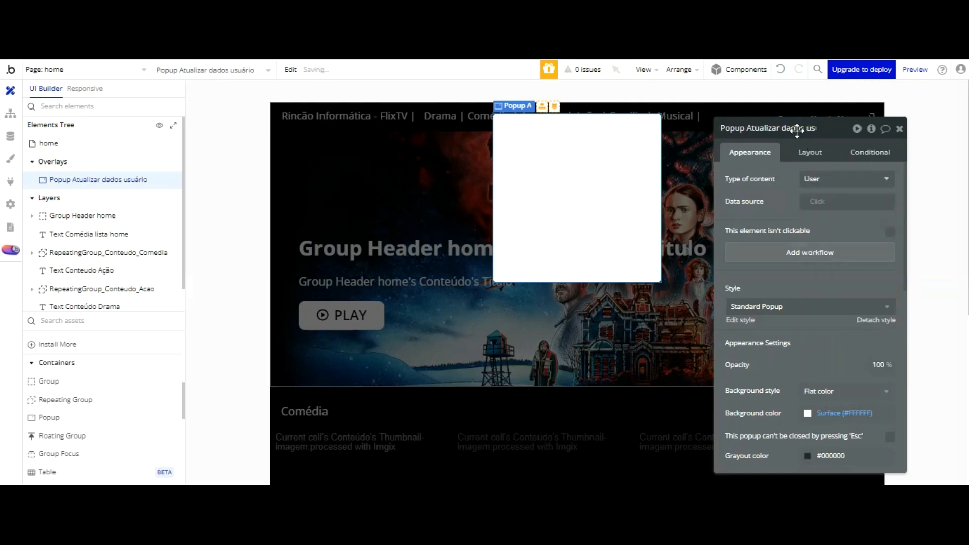
pyautogui.click(808, 151)
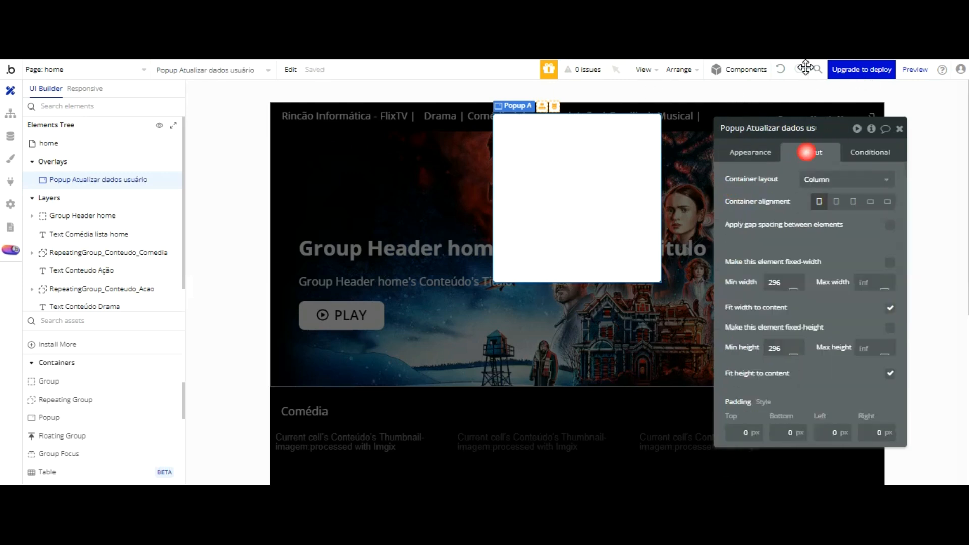
pyautogui.click(784, 283)
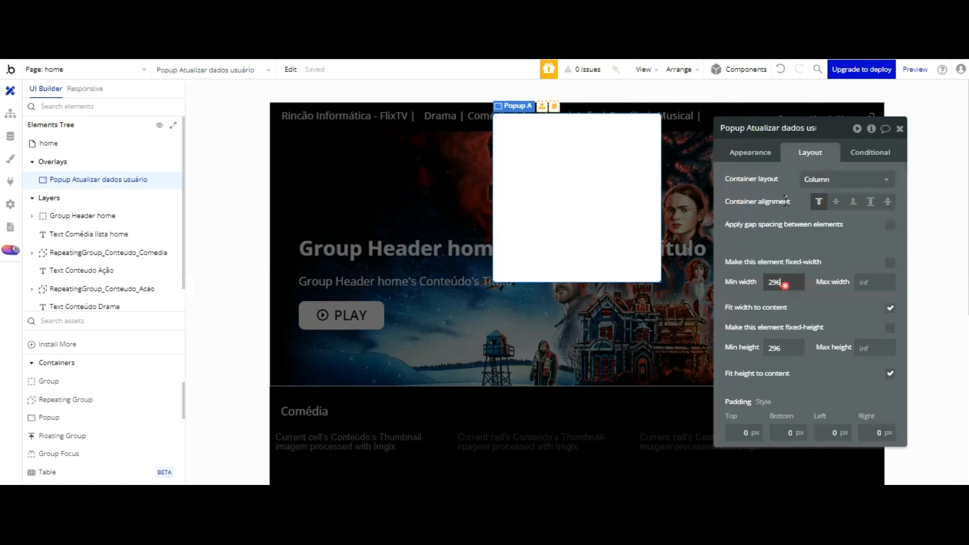
pyautogui.write('500')
pyautogui.press('Return')
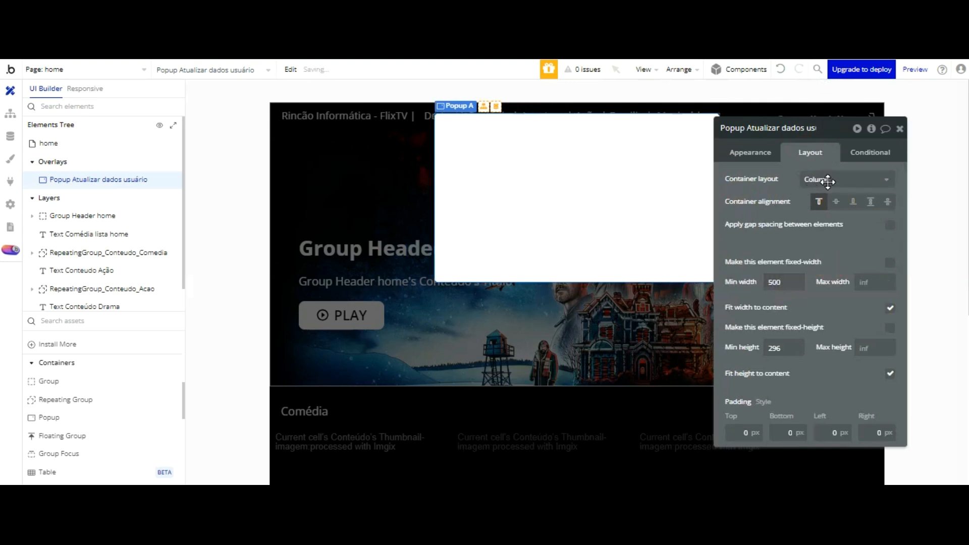
pyautogui.click(785, 282)
pyautogui.write('700')
pyautogui.press('Return')
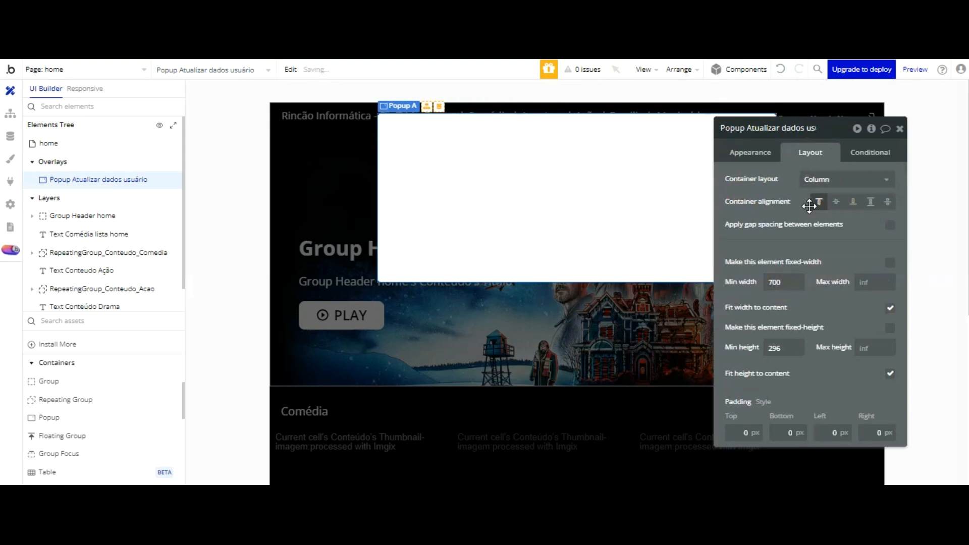
# Step: Set the popup's minimum height to 400 and place a Text element inside it
pyautogui.click(785, 347)
pyautogui.write('400')
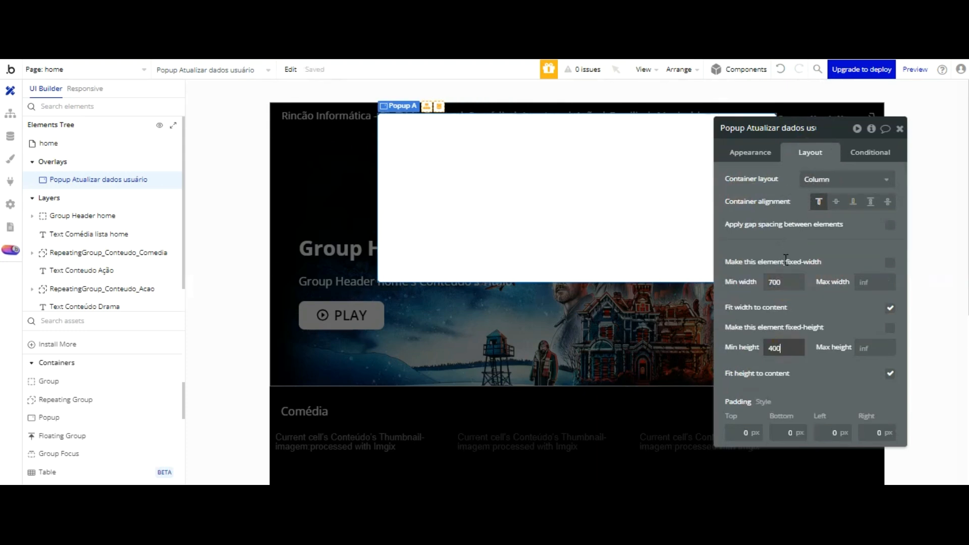
pyautogui.press('Return')
pyautogui.moveTo(823, 156); pyautogui.dragTo(830, 222)
pyautogui.scroll(5, 101, 366)
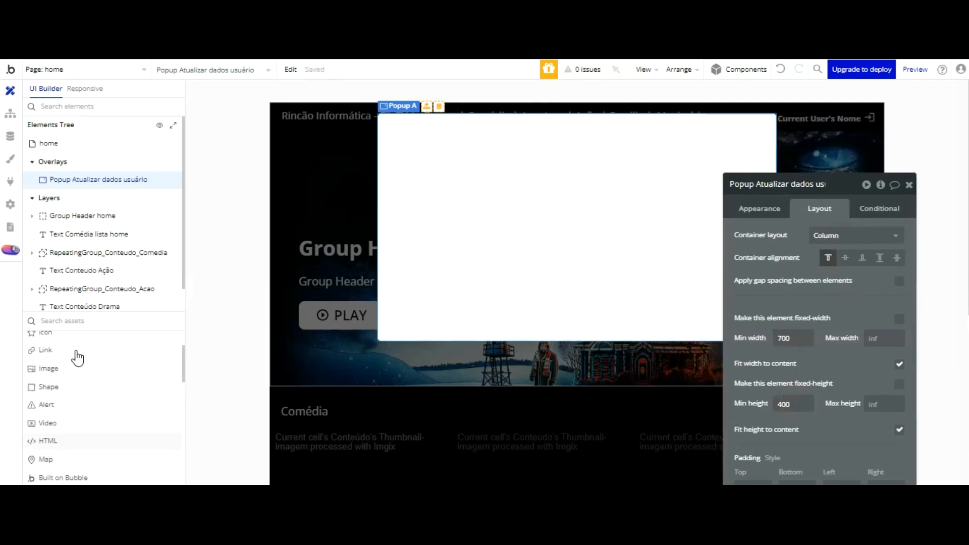
pyautogui.click(421, 123)
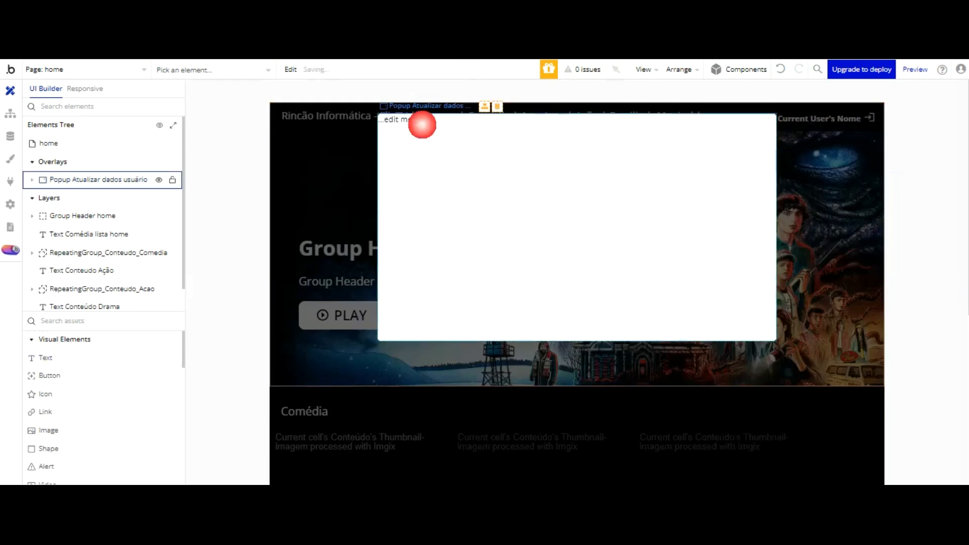
# Step: Centre the text horizontally, turn off Fit width, and give it a 320 minimum width
pyautogui.click(818, 208)
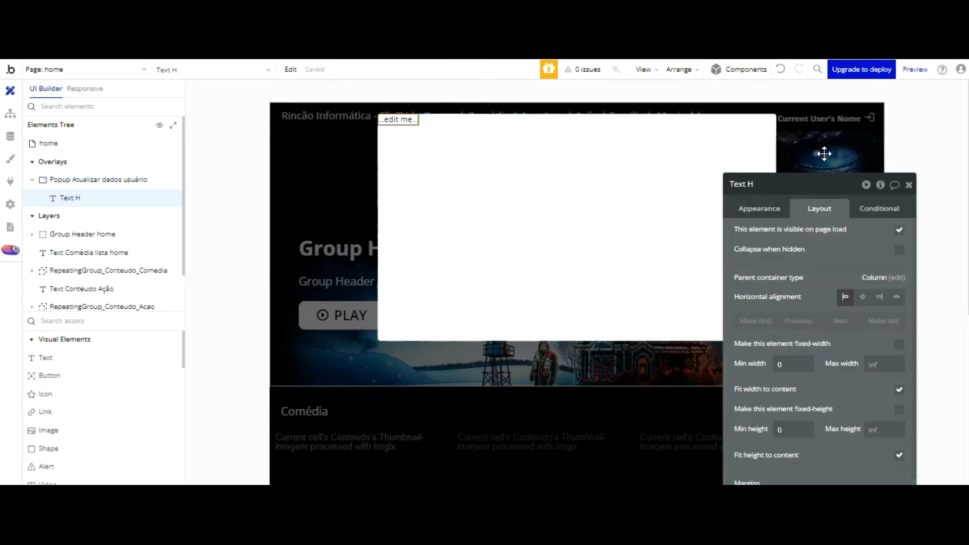
pyautogui.click(862, 297)
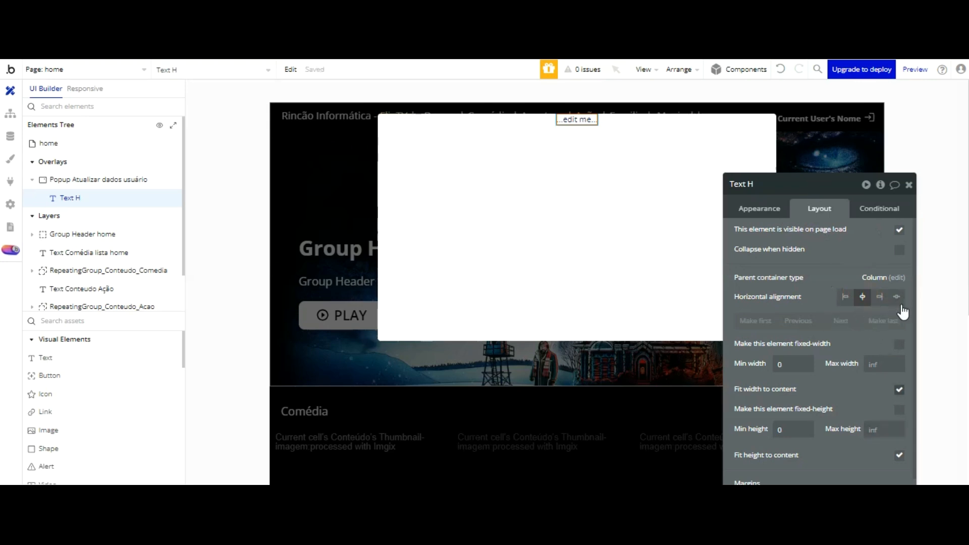
pyautogui.click(898, 389)
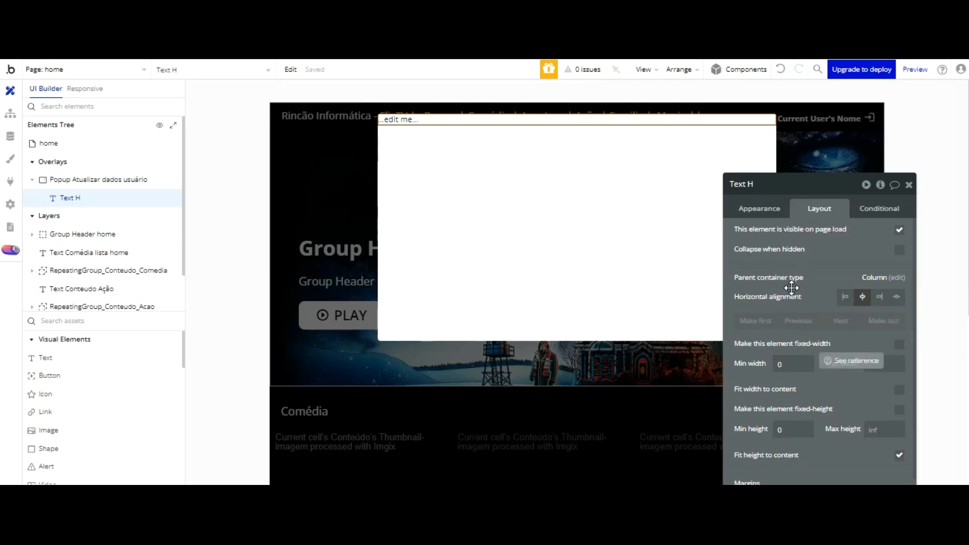
pyautogui.click(790, 364)
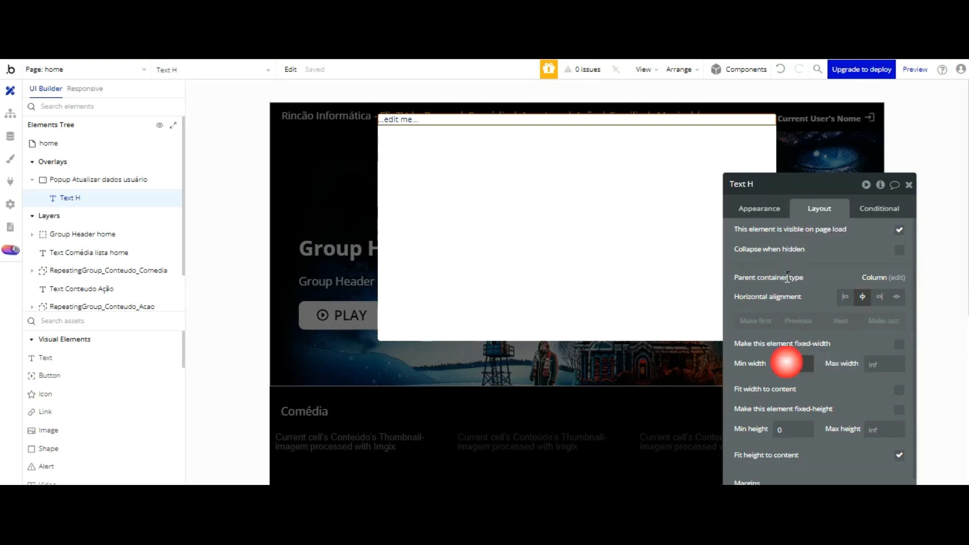
pyautogui.write('320')
pyautogui.click(827, 264)
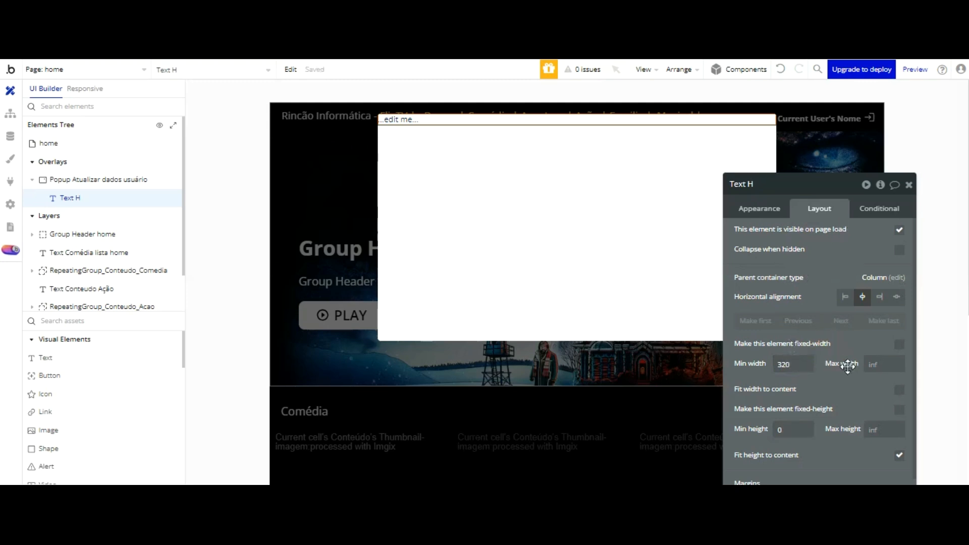
# Step: Give the text a 40 minimum height and a 10 px top margin
pyautogui.click(779, 429)
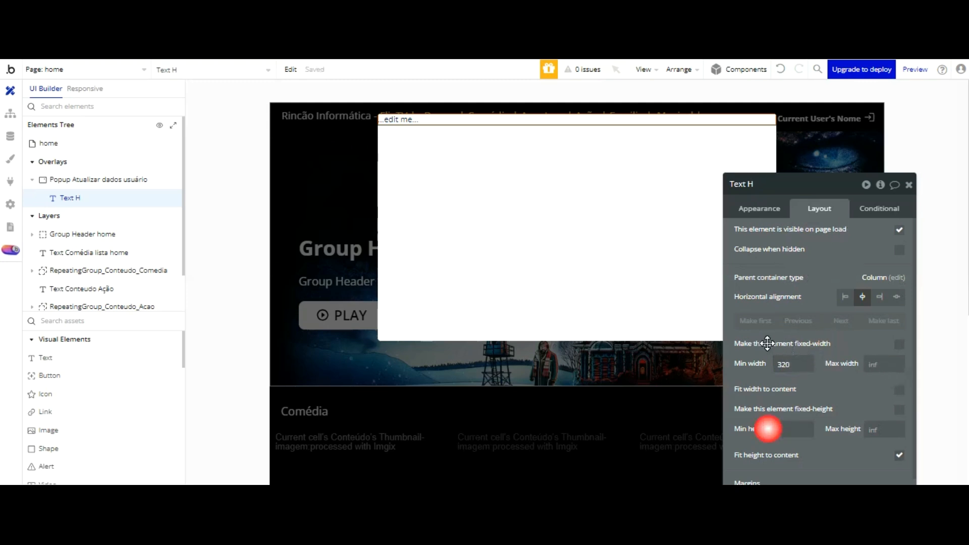
pyautogui.write('40')
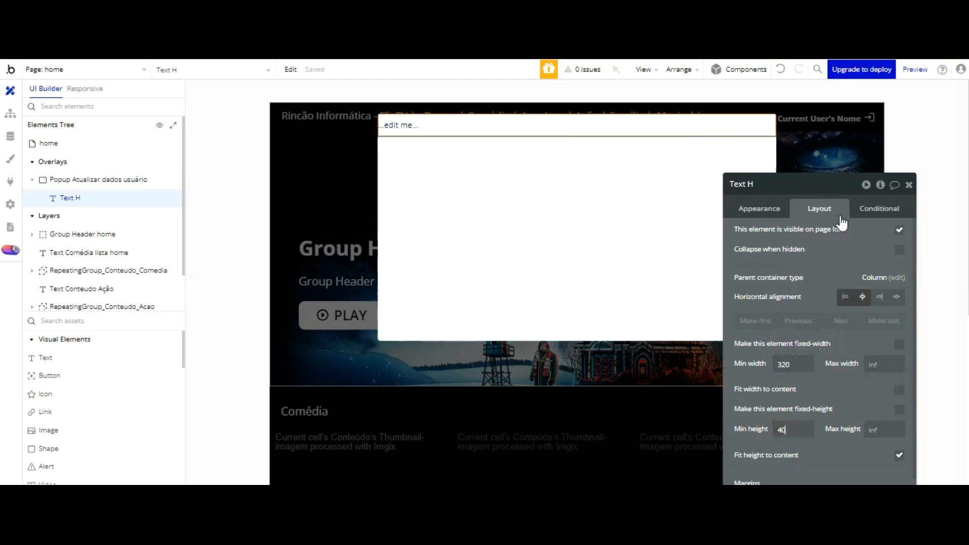
pyautogui.scroll(-1, 833, 303)
pyautogui.click(747, 453)
pyautogui.write('10')
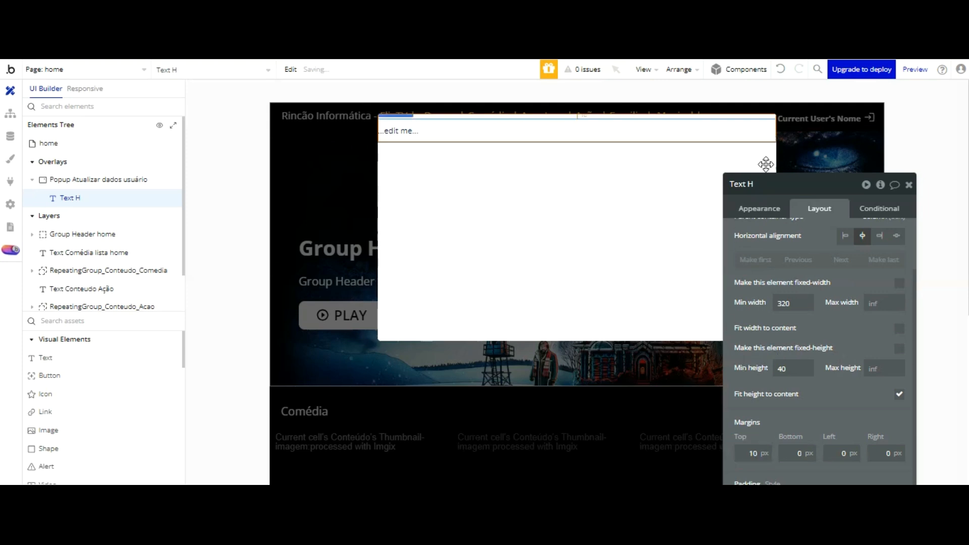
pyautogui.click(760, 208)
pyautogui.moveTo(803, 186); pyautogui.dragTo(755, 129)
pyautogui.scroll(1, 759, 187)
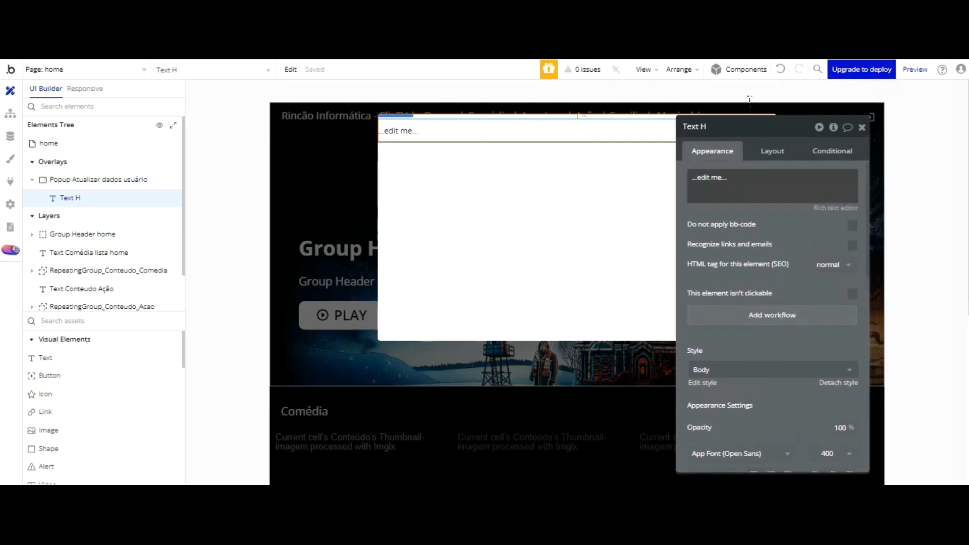
# Step: Enter the title 'Dados Usuário' and make it bold at 18px
pyautogui.click(750, 183)
pyautogui.write('Dados Usuário')
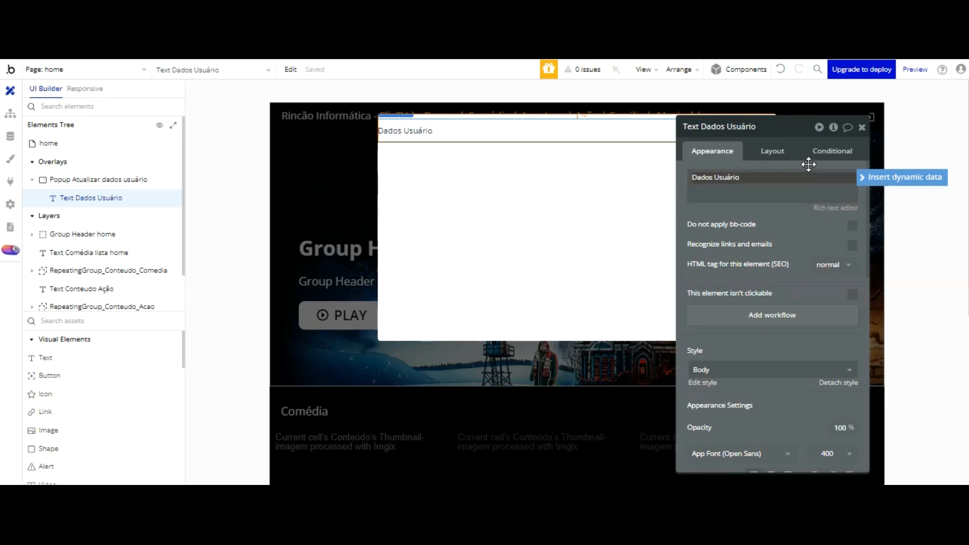
pyautogui.scroll(-5, 806, 165)
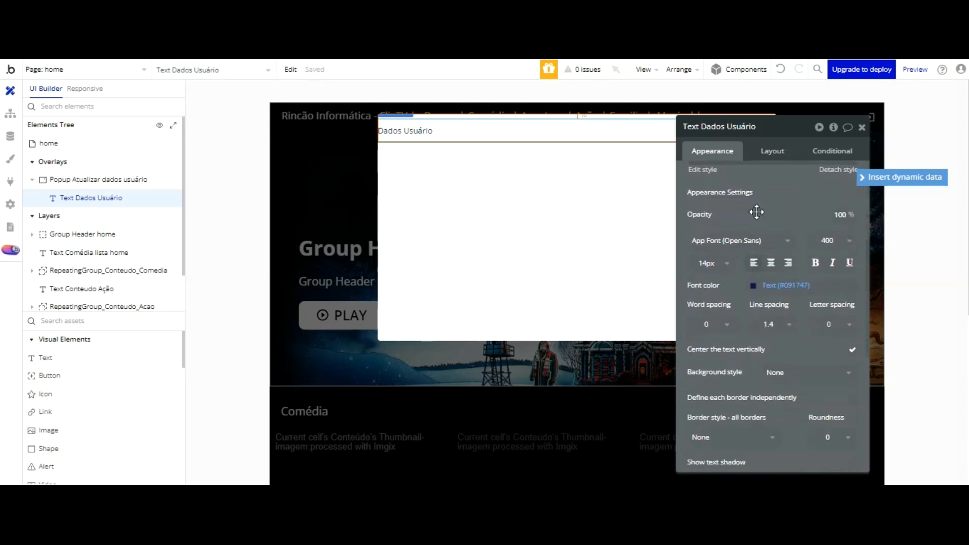
pyautogui.click(754, 285)
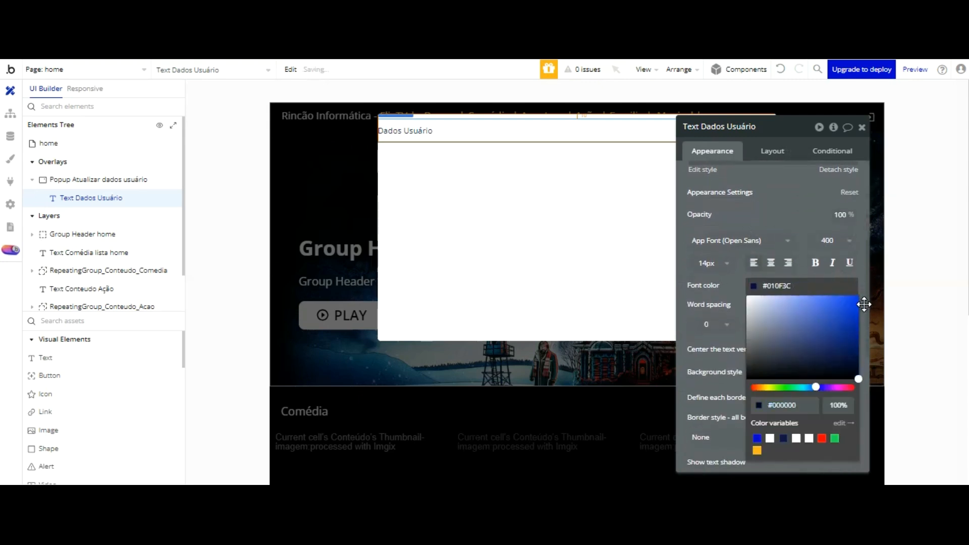
pyautogui.click(772, 195)
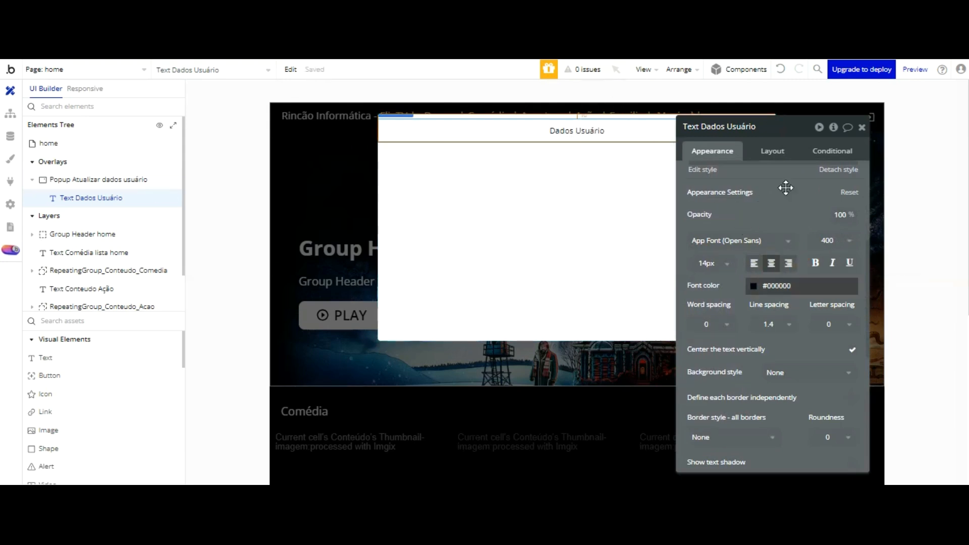
pyautogui.click(815, 263)
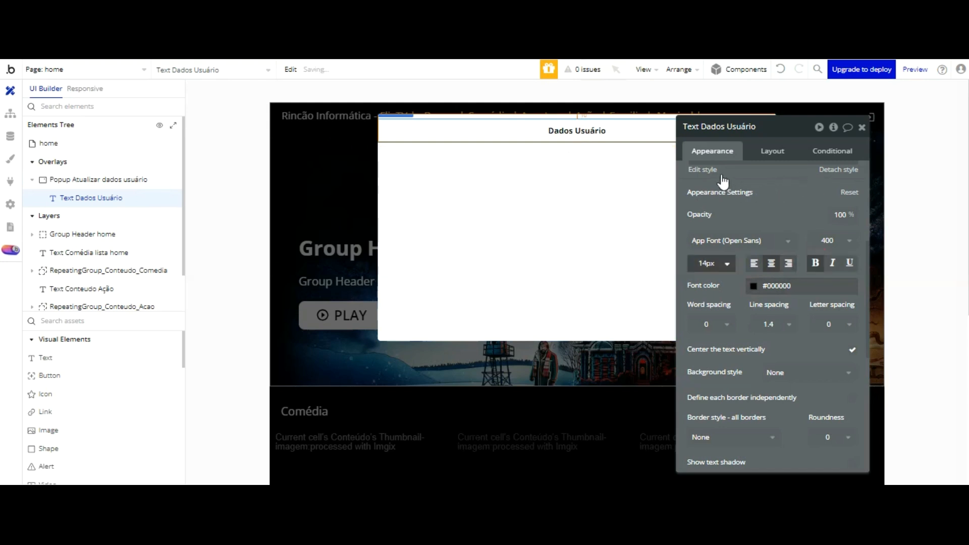
pyautogui.click(706, 263)
pyautogui.write('18')
pyautogui.press('Return')
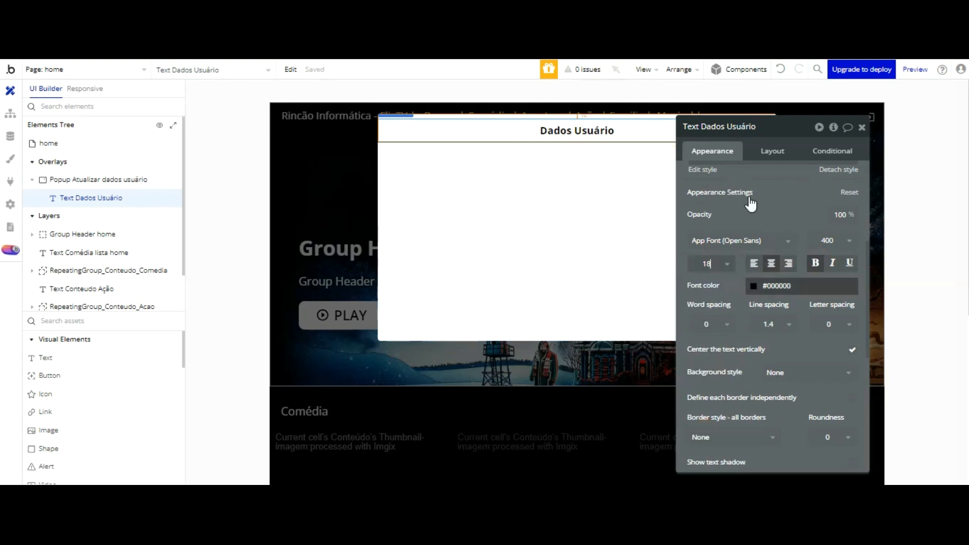
# Step: Make the title text white on a flat #000000 black background
pyautogui.click(754, 285)
pyautogui.click(770, 438)
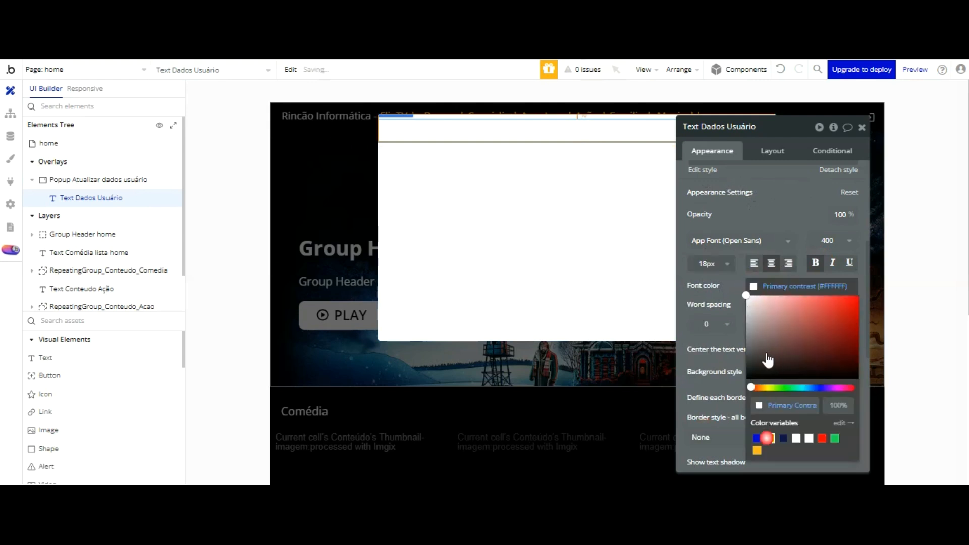
pyautogui.click(733, 208)
pyautogui.scroll(-2, 752, 223)
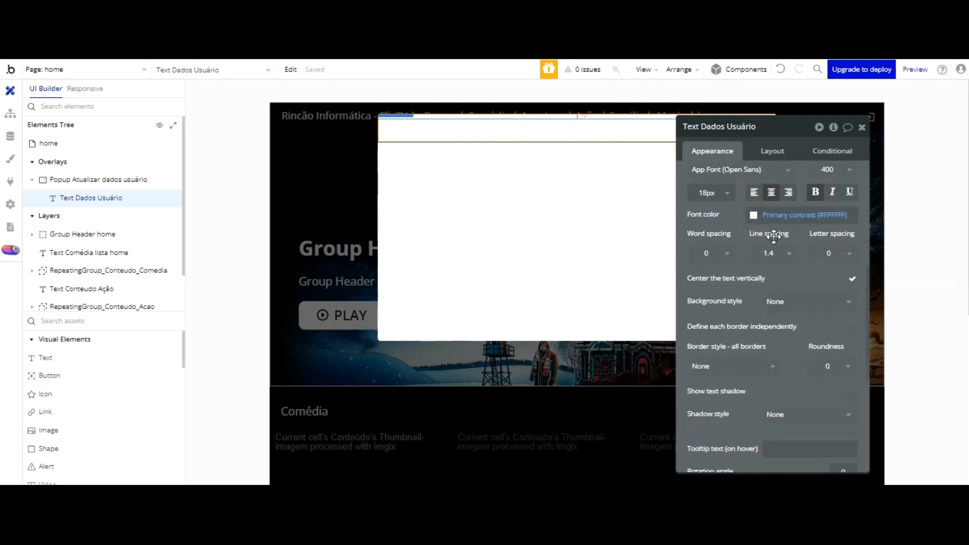
pyautogui.click(789, 301)
pyautogui.click(791, 355)
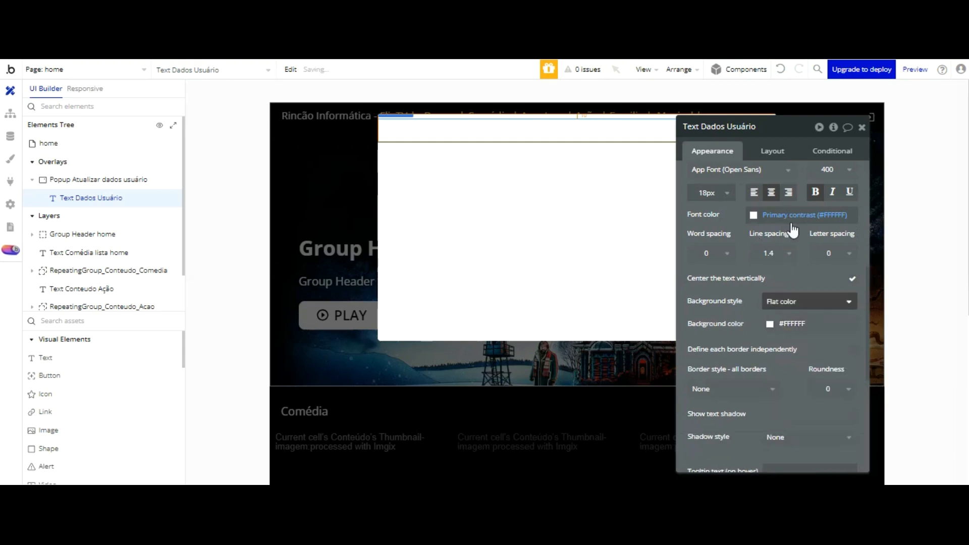
pyautogui.click(772, 324)
pyautogui.moveTo(855, 406); pyautogui.dragTo(895, 431)
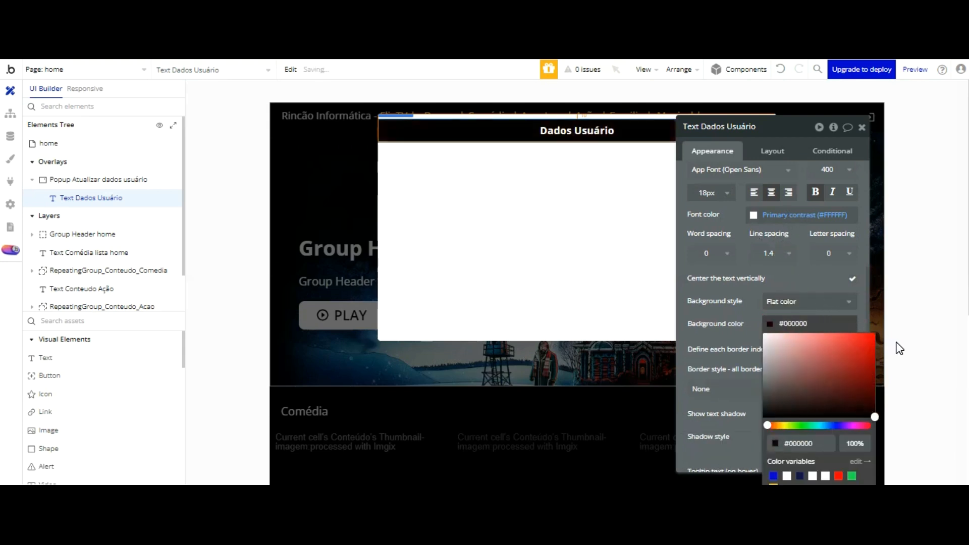
pyautogui.click(750, 263)
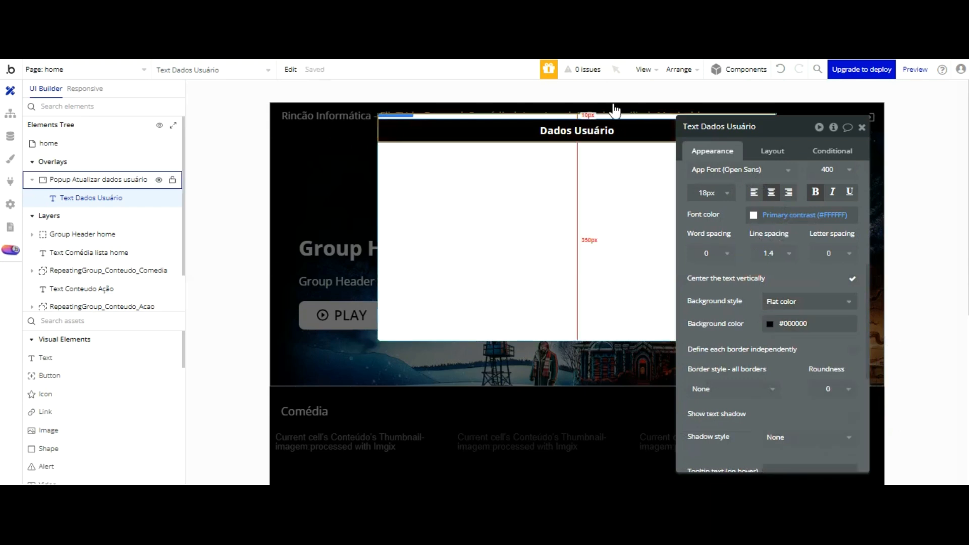
pyautogui.moveTo(773, 131); pyautogui.dragTo(810, 158)
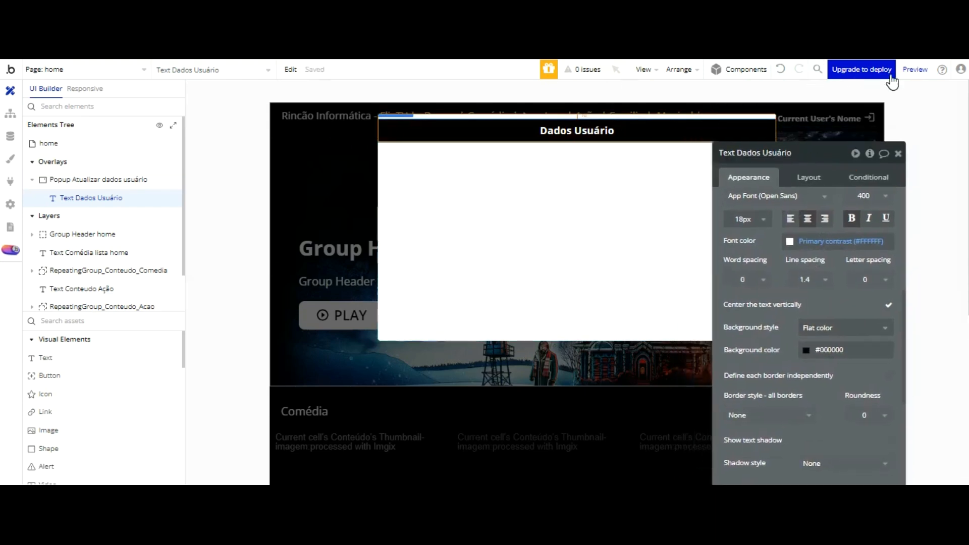
pyautogui.click(897, 153)
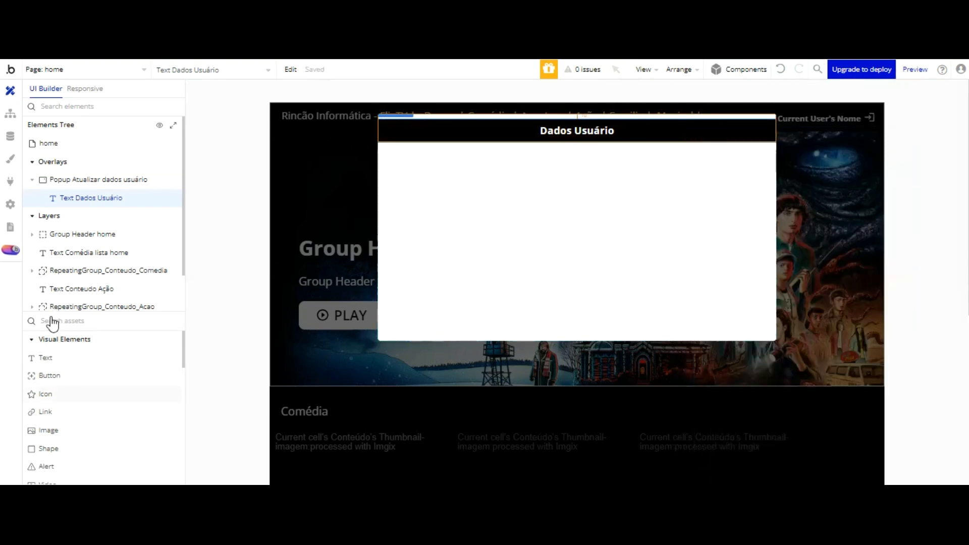
# Step: Place a text Input inside the popup below the Dados Usuário title
pyautogui.scroll(-1, 73, 395)
pyautogui.scroll(-1, 73, 395)
pyautogui.scroll(1, 73, 395)
pyautogui.scroll(1, 73, 321)
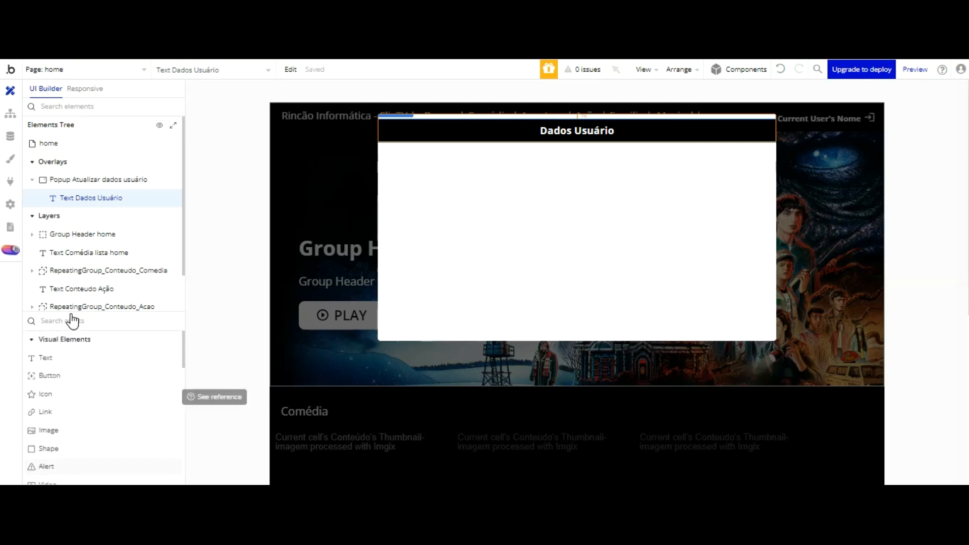
pyautogui.scroll(-4, 73, 321)
pyautogui.scroll(-2, 73, 320)
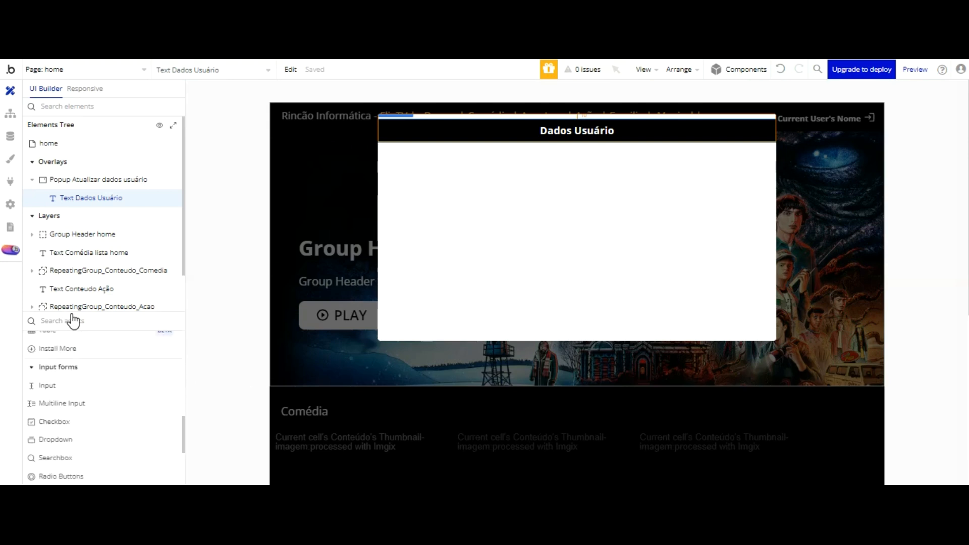
pyautogui.click(46, 385)
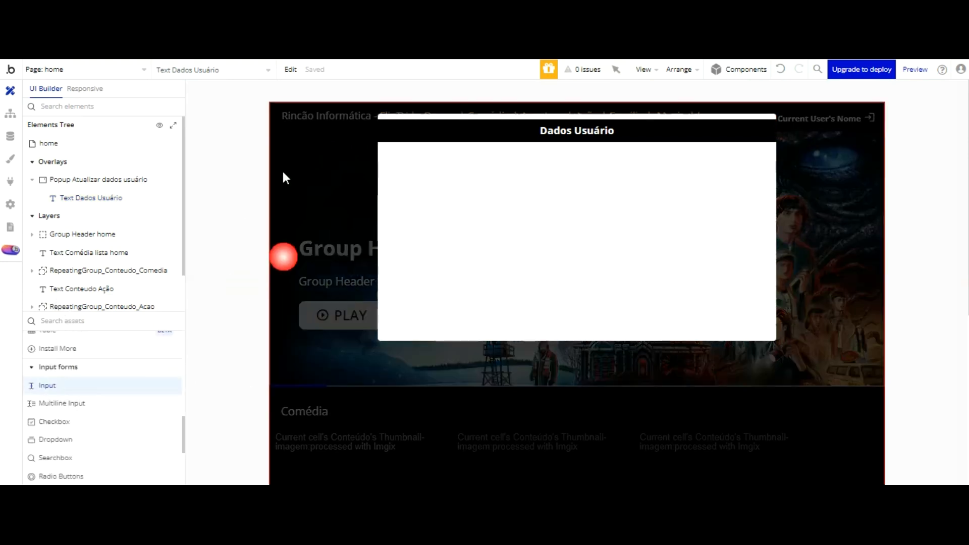
pyautogui.click(393, 80)
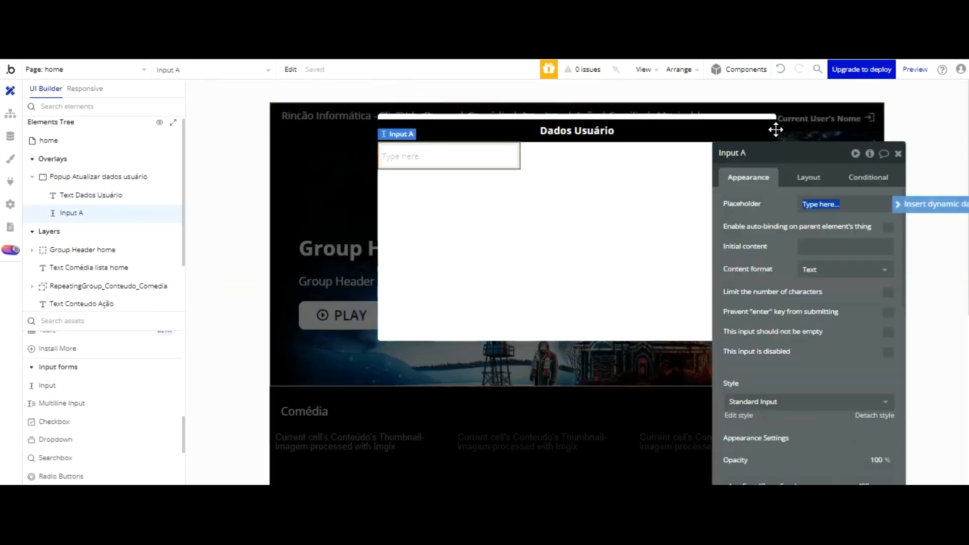
# Step: Rename the input to 'Input Nome usuário'
pyautogui.click(752, 154)
pyautogui.write('Nome usuário')
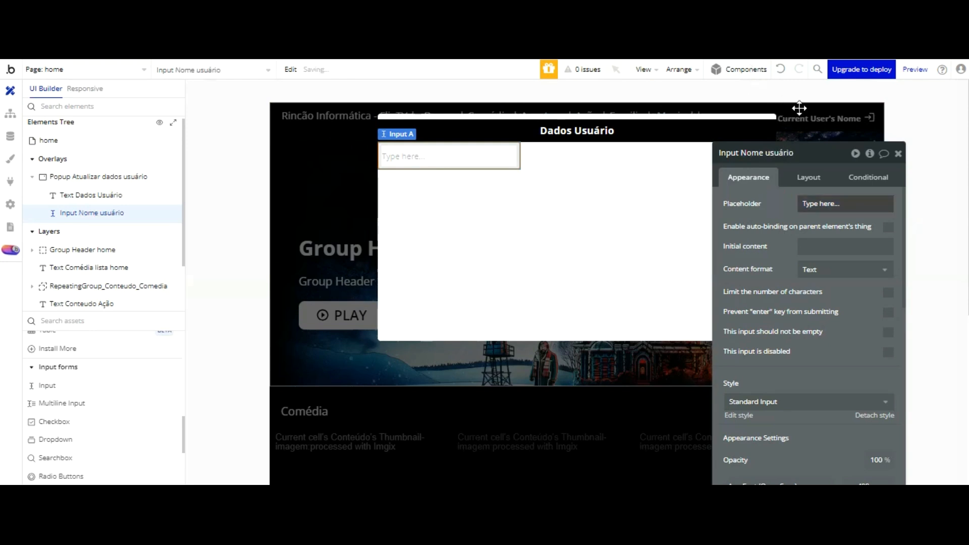
pyautogui.click(808, 179)
pyautogui.moveTo(761, 295); pyautogui.dragTo(734, 295)
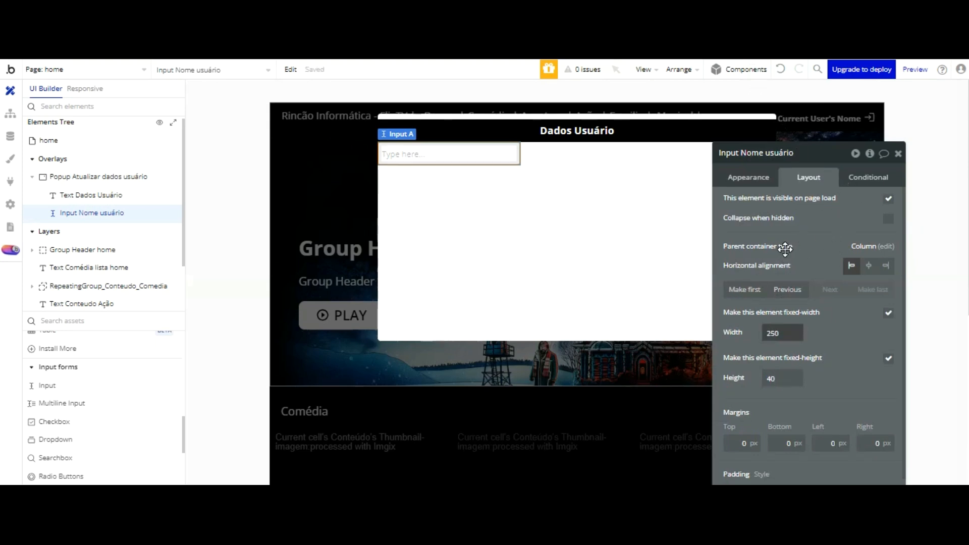
# Step: Let the name input stretch in width with a 280 minimum width
pyautogui.click(888, 313)
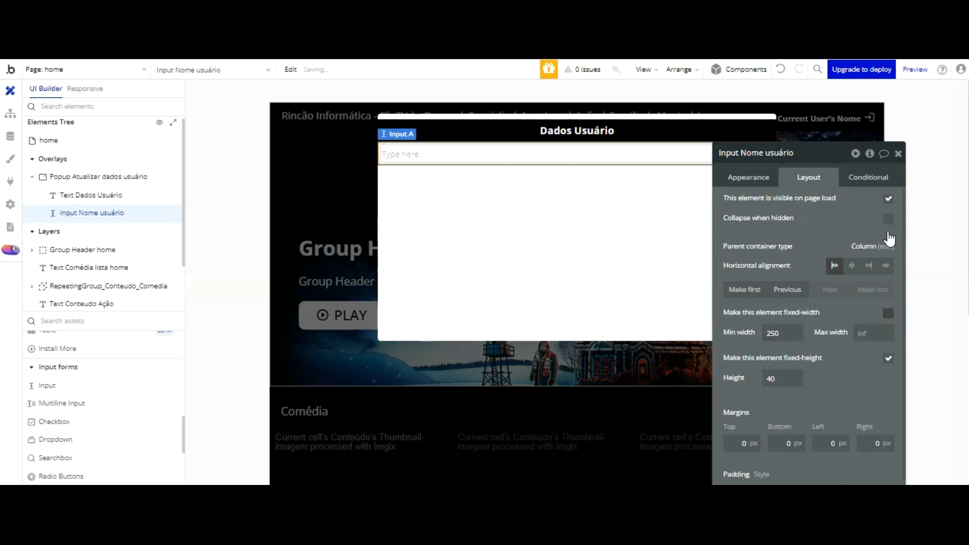
pyautogui.moveTo(782, 333); pyautogui.dragTo(737, 333)
pyautogui.write('280')
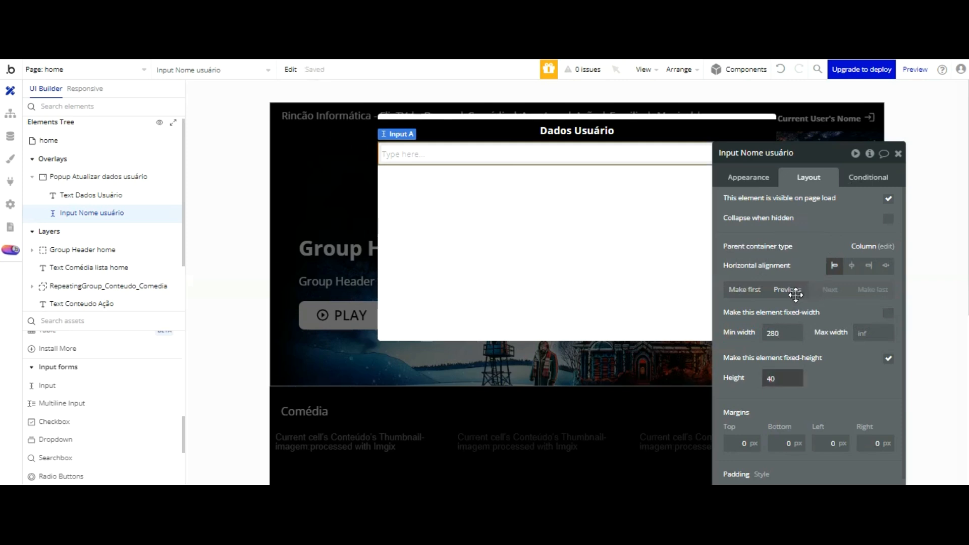
# Step: Give the popup a 320 minimum width and a 700 maximum width, without fitting width to content
pyautogui.click(666, 131)
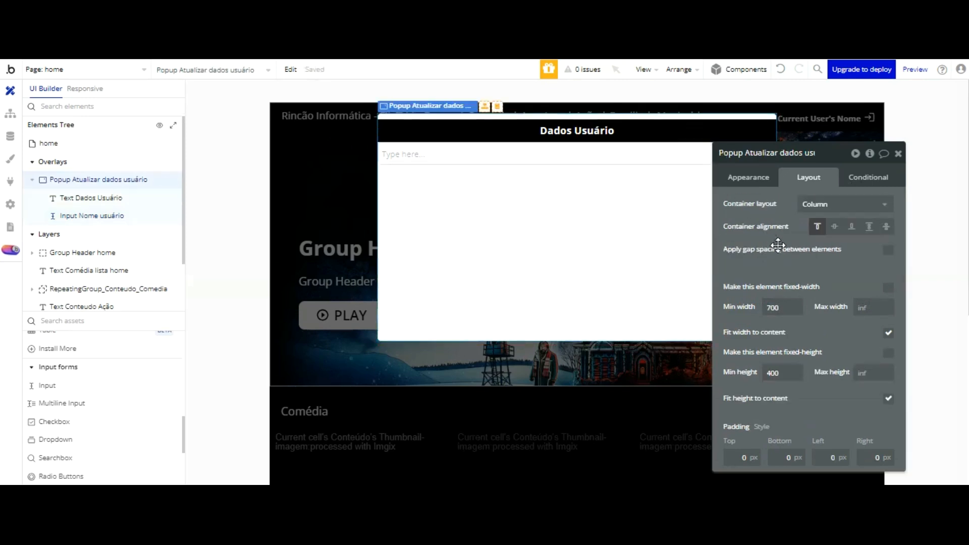
pyautogui.moveTo(782, 307); pyautogui.dragTo(750, 307)
pyautogui.write('320')
pyautogui.press('Return')
pyautogui.click(888, 333)
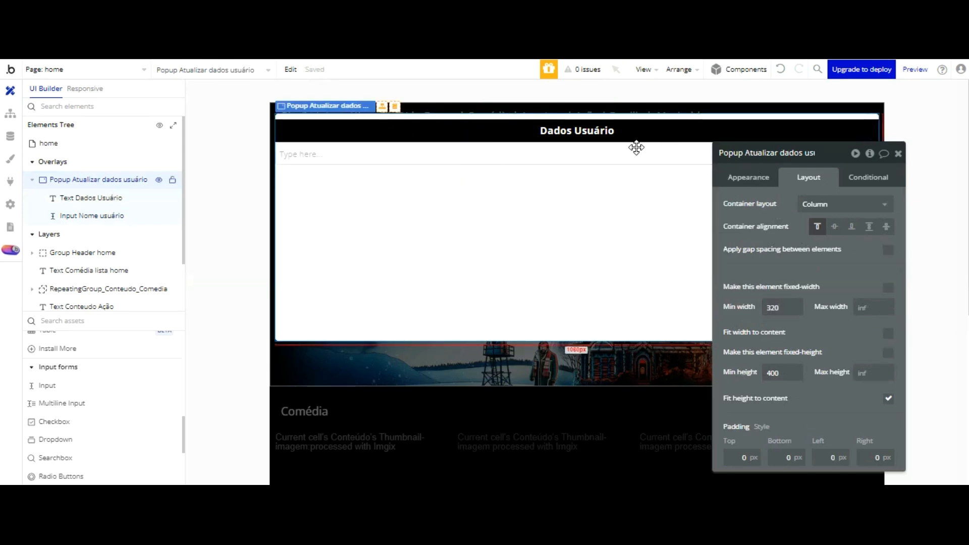
pyautogui.click(864, 308)
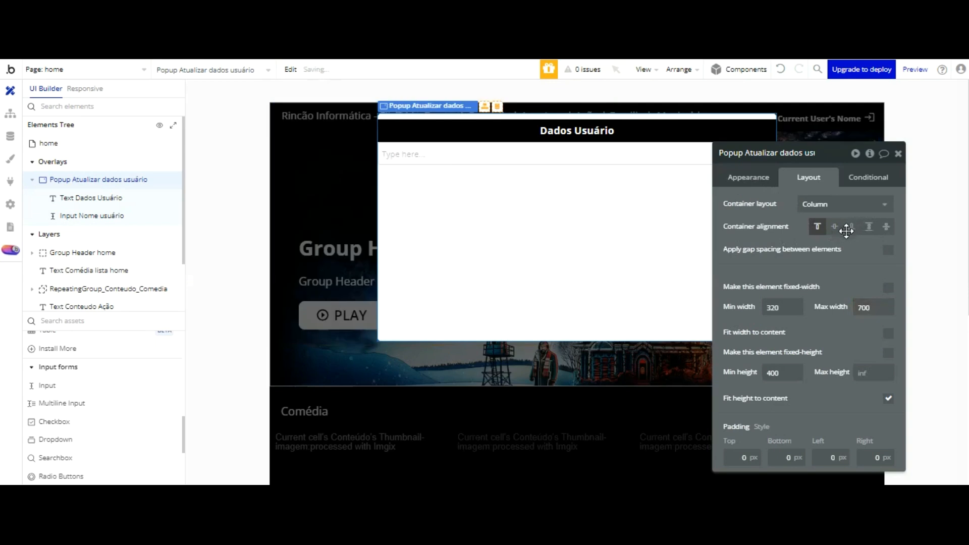
# Step: Set the popup's height range to 320–400 without fitting height to content
pyautogui.press('Tab')
pyautogui.write('320')
pyautogui.click(858, 398)
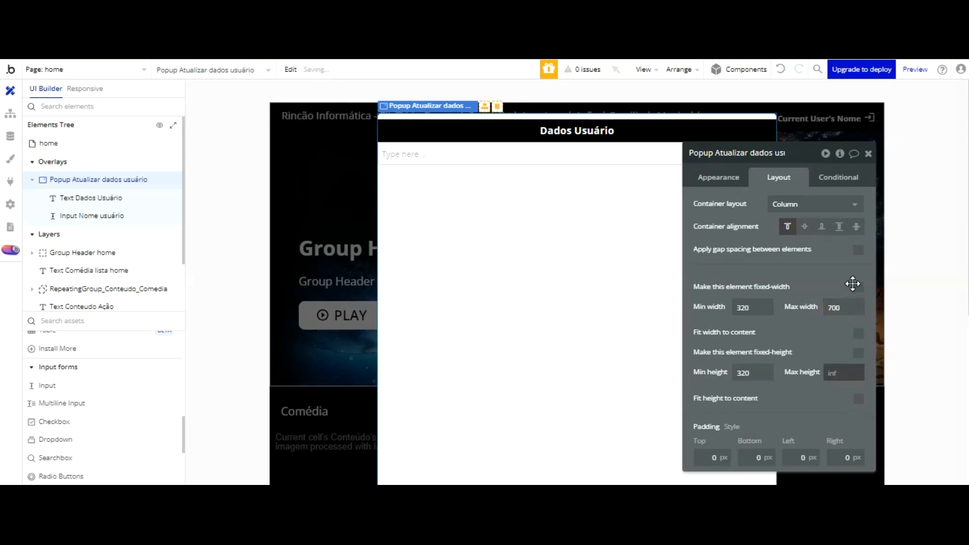
pyautogui.write('400')
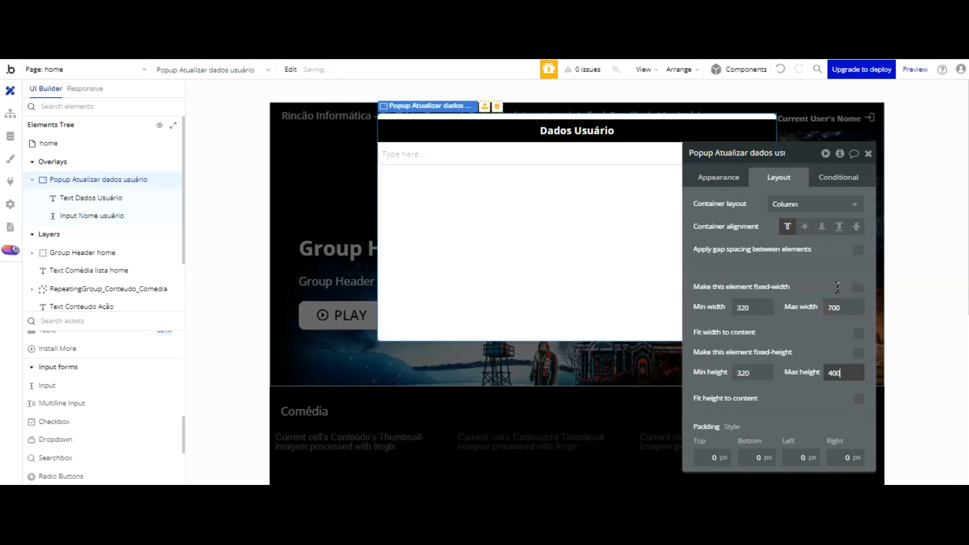
pyautogui.click(785, 233)
pyautogui.moveTo(787, 232); pyautogui.dragTo(817, 226)
pyautogui.click(588, 154)
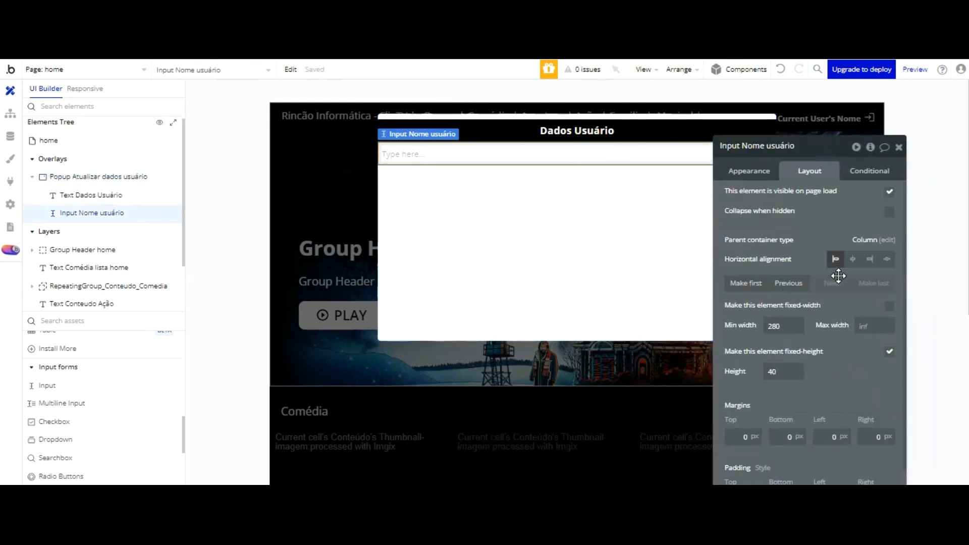
# Step: Set the name input's maximum width to 550
pyautogui.click(863, 326)
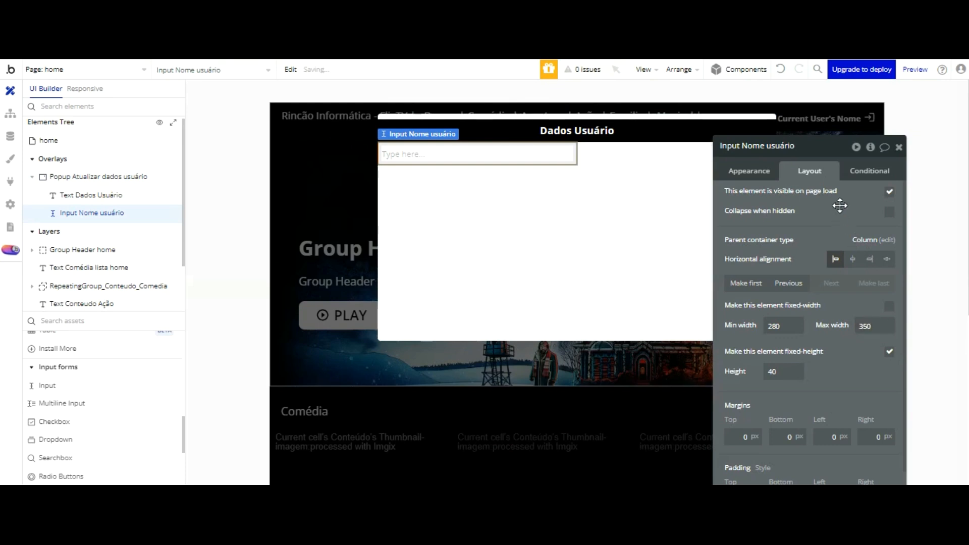
pyautogui.moveTo(862, 326); pyautogui.dragTo(843, 325)
pyautogui.write('600')
pyautogui.moveTo(837, 242); pyautogui.dragTo(229, 154)
pyautogui.click(244, 246)
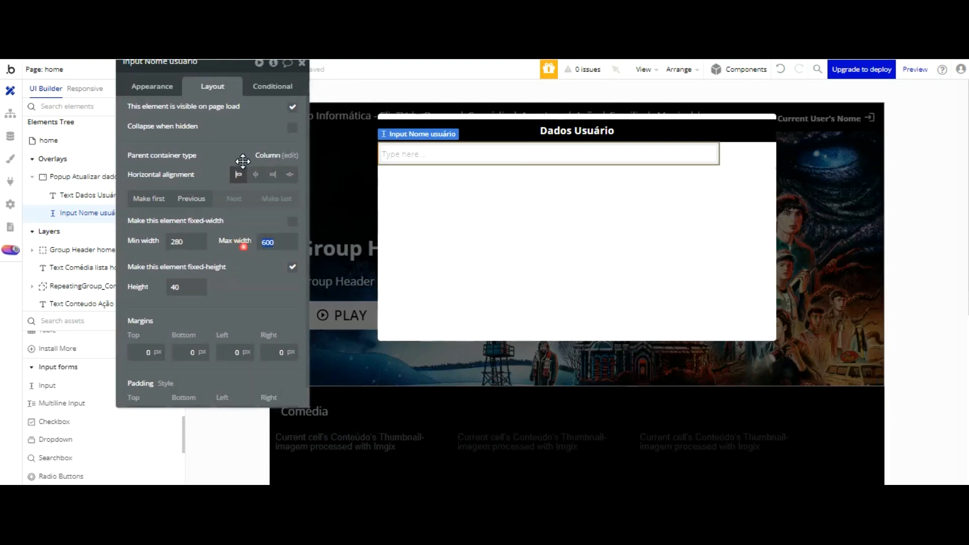
pyautogui.write('500')
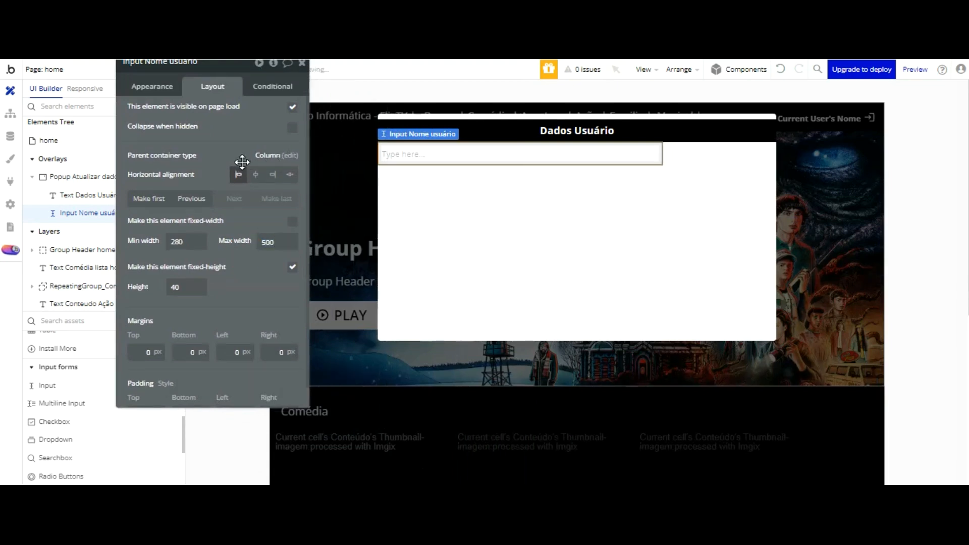
pyautogui.click(255, 242)
pyautogui.write('550')
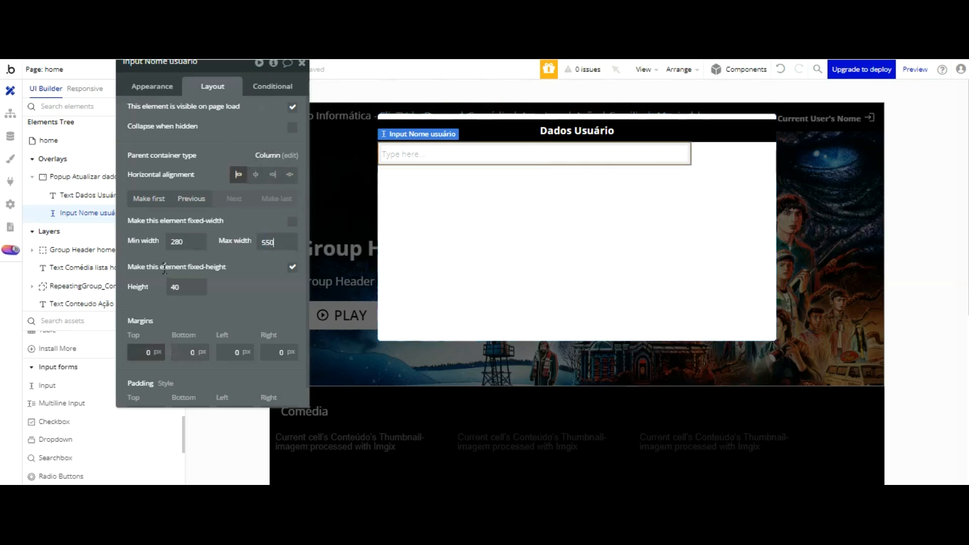
# Step: Give the name input 10 px top and left margins
pyautogui.moveTo(155, 352); pyautogui.dragTo(117, 350)
pyautogui.write('10')
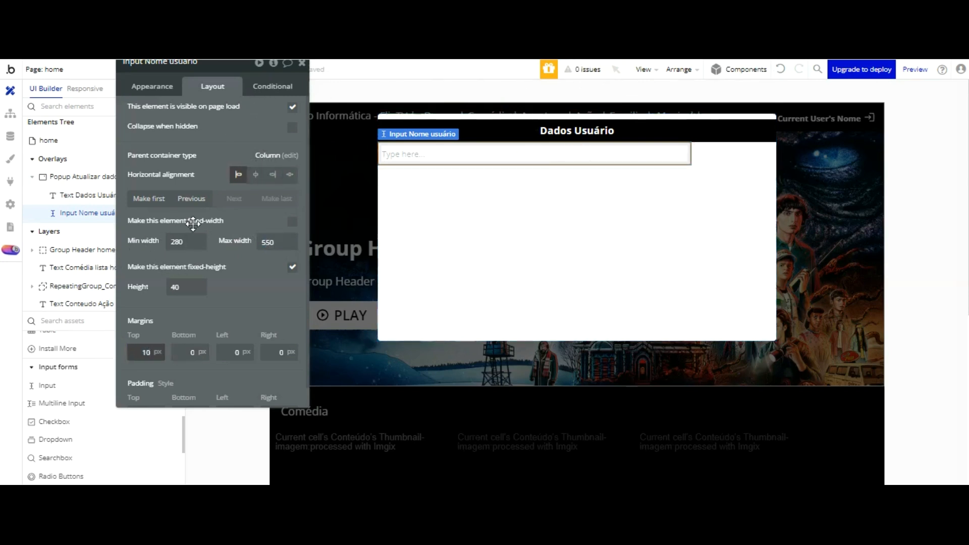
pyautogui.press('Return')
pyautogui.write('10')
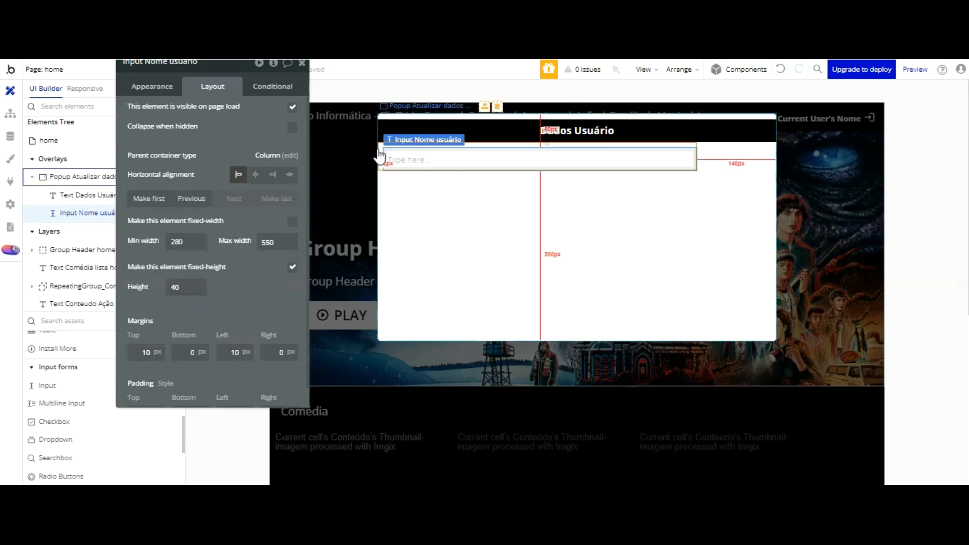
pyautogui.scroll(-1, 83, 338)
pyautogui.scroll(-3, 83, 337)
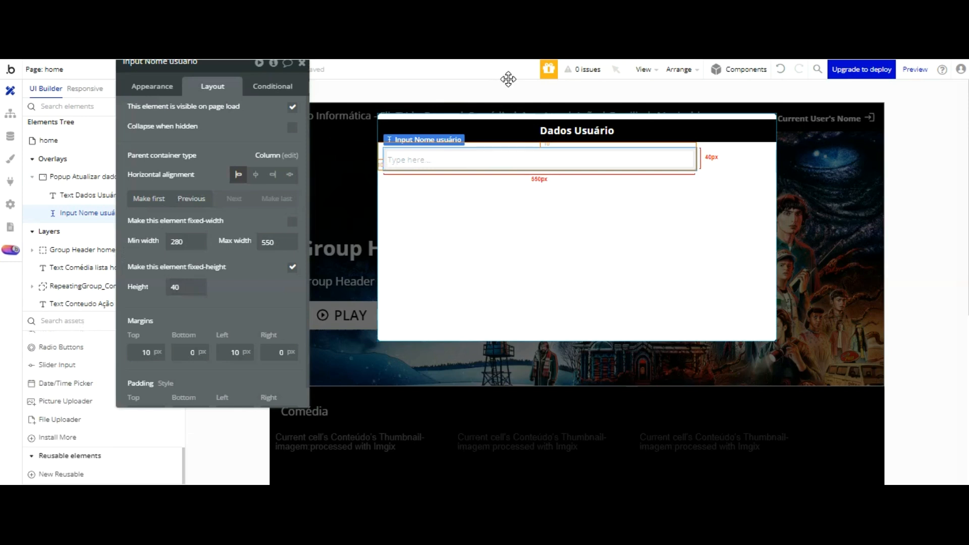
pyautogui.scroll(8, 74, 290)
pyautogui.scroll(1, 74, 388)
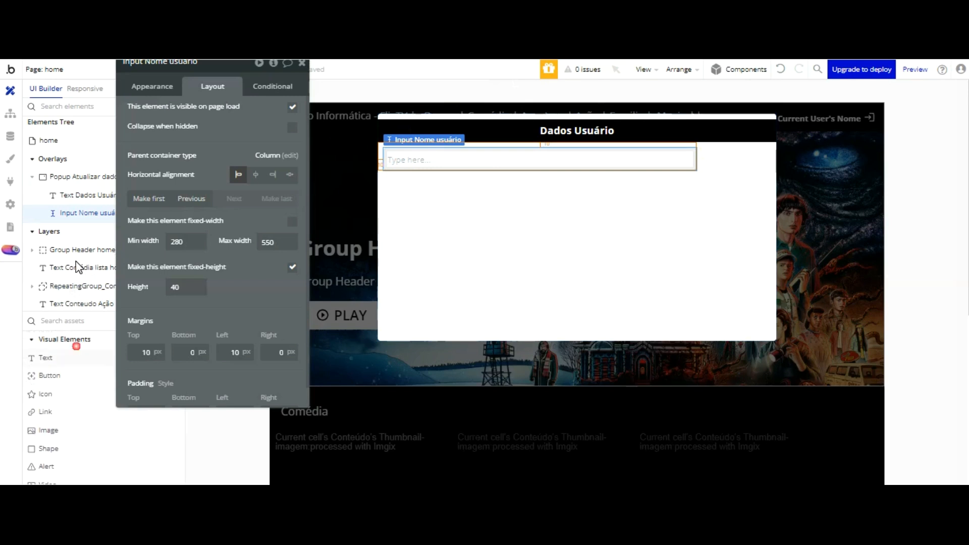
pyautogui.click(76, 356)
# Step: Place a 'Nome Usuário' text at the popup's top with #000000 font colour
pyautogui.click(404, 147)
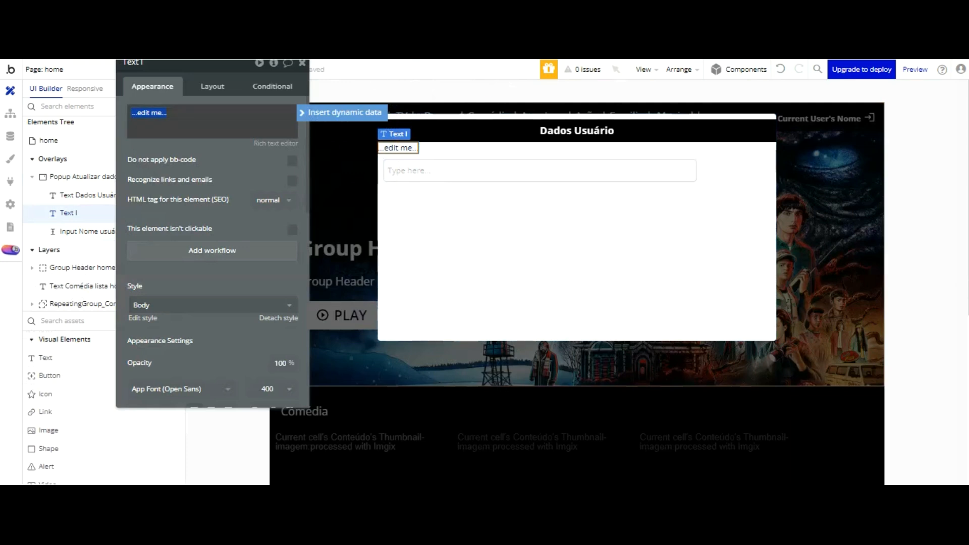
pyautogui.moveTo(212, 62); pyautogui.dragTo(233, 79)
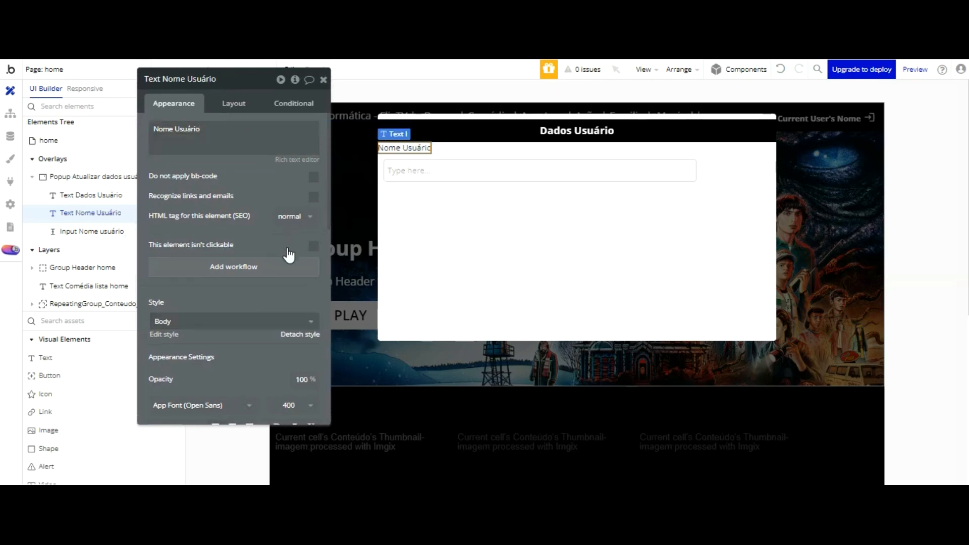
pyautogui.scroll(-2, 222, 285)
pyautogui.click(214, 380)
pyautogui.moveTo(306, 378); pyautogui.dragTo(321, 402)
pyautogui.click(263, 283)
# Step: Detach the Nome Usuário label from its text style and make it bold
pyautogui.click(301, 257)
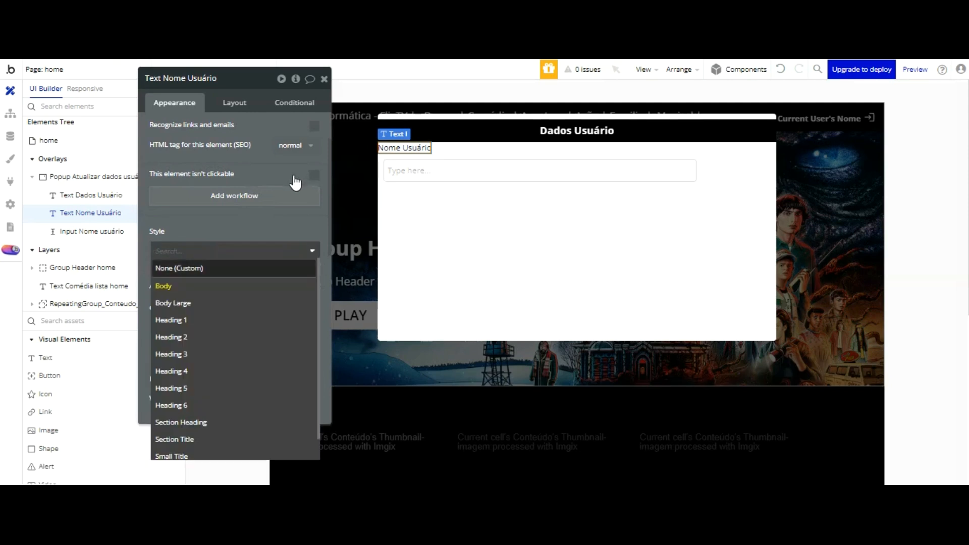
pyautogui.click(306, 258)
pyautogui.click(305, 263)
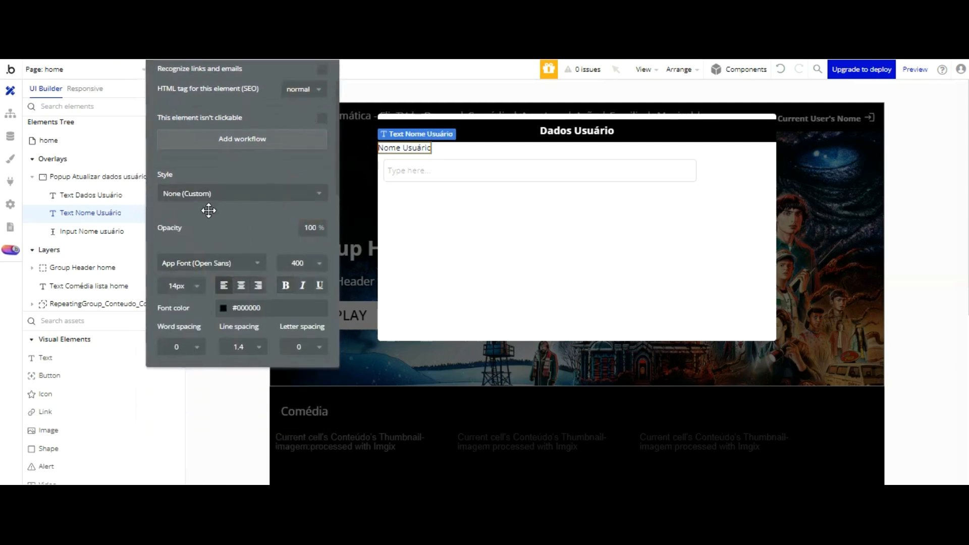
pyautogui.click(285, 285)
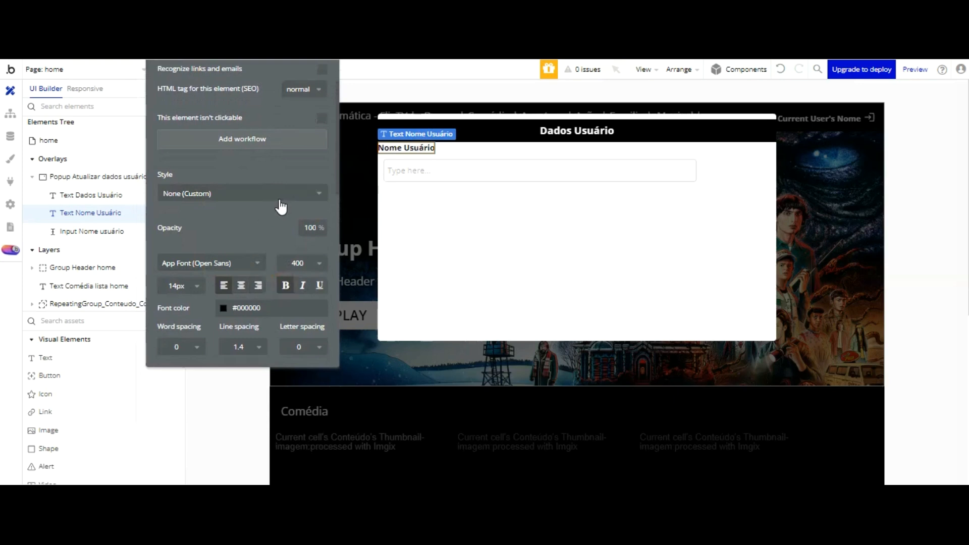
# Step: Select the name input and bring its settings panel fully into view
pyautogui.scroll(-3, 247, 160)
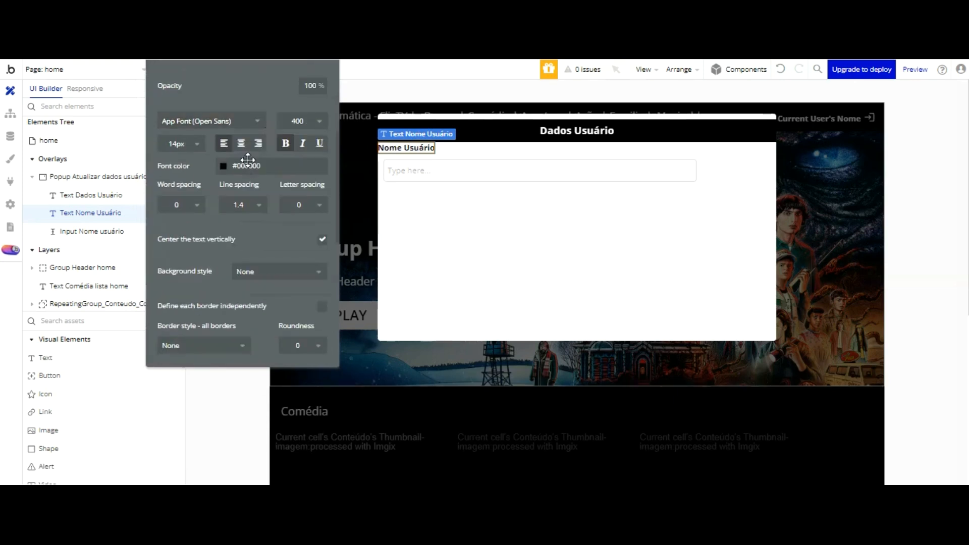
pyautogui.scroll(-3, 247, 160)
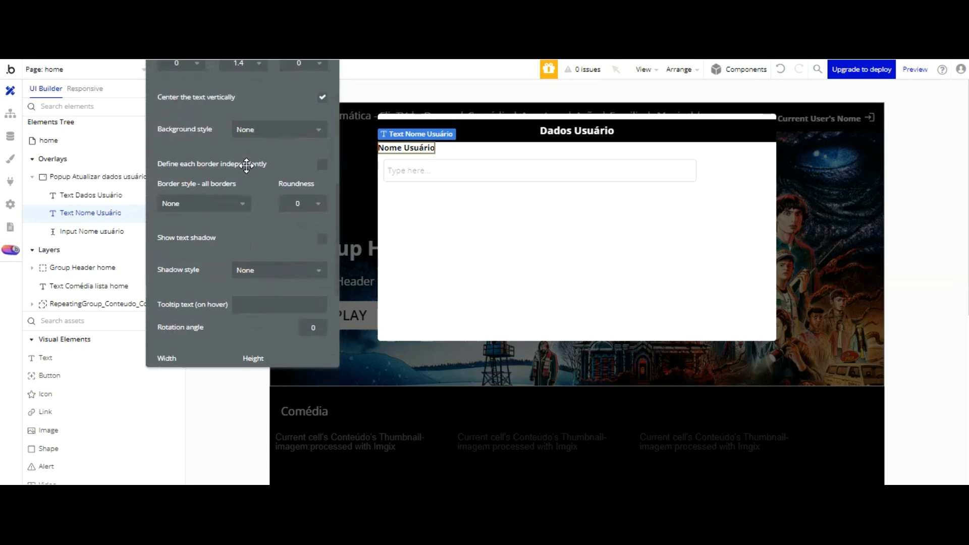
pyautogui.scroll(8, 246, 165)
pyautogui.click(417, 172)
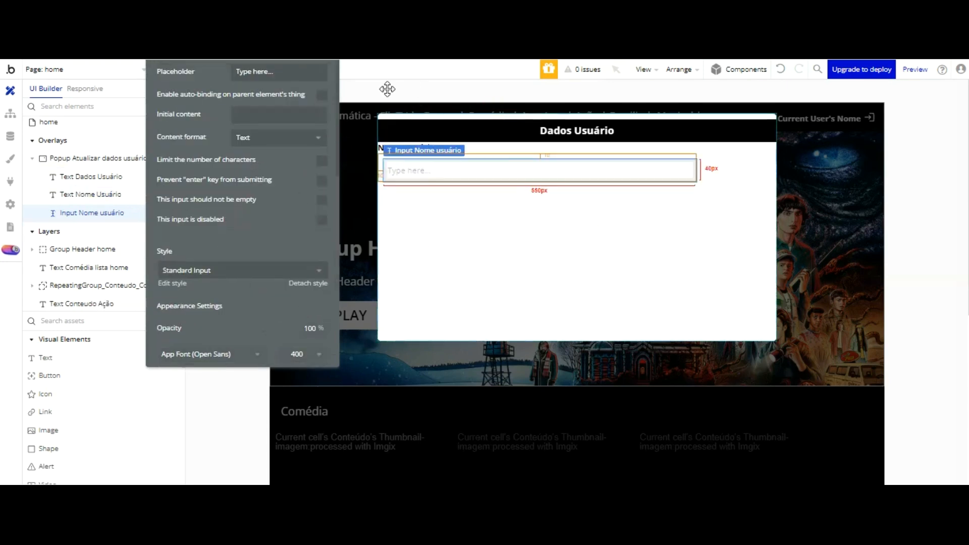
pyautogui.scroll(-5, 249, 186)
pyautogui.scroll(-5, 251, 160)
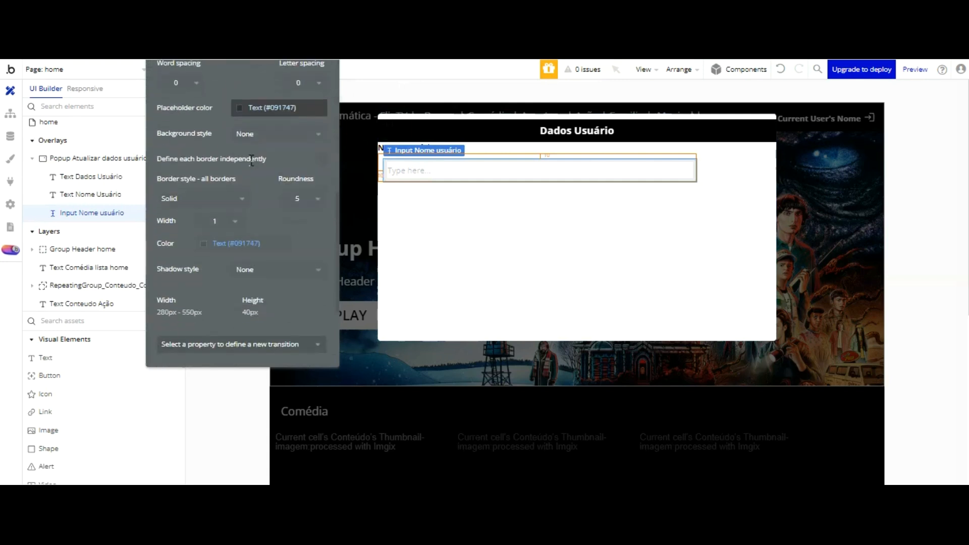
pyautogui.scroll(10, 233, 112)
pyautogui.moveTo(242, 104); pyautogui.dragTo(250, 198)
# Step: Set the name input's top margin to 0 and the Nome Usuário label's top and left margins to 10
pyautogui.click(251, 140)
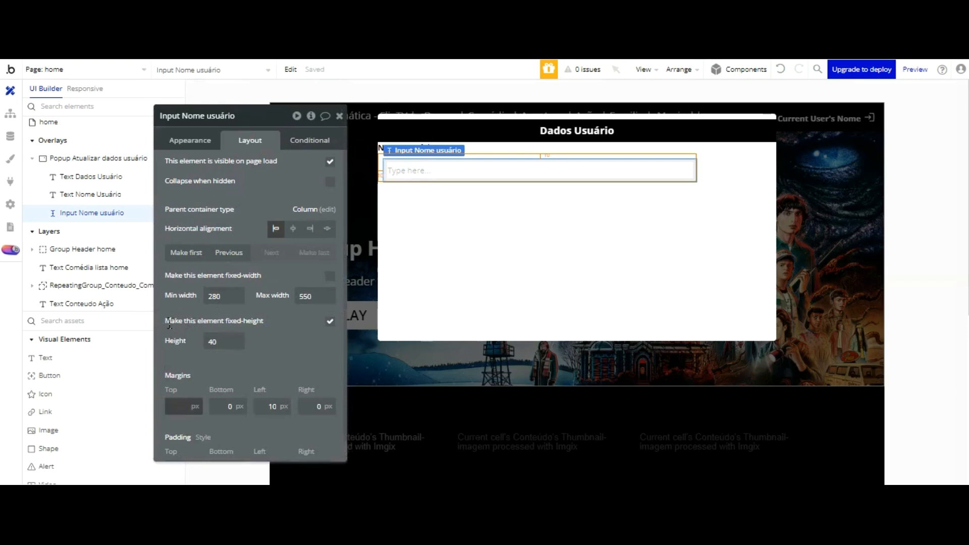
pyautogui.write('00')
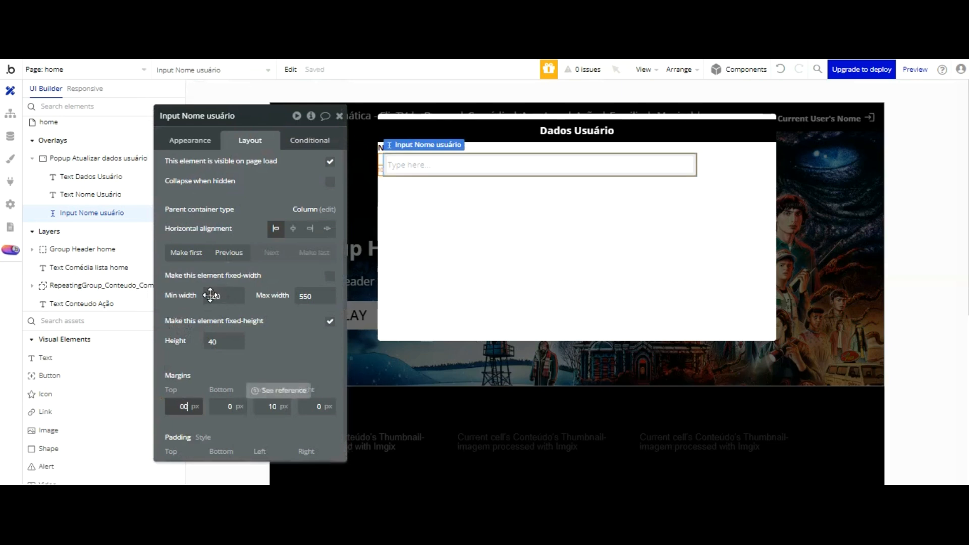
pyautogui.click(218, 380)
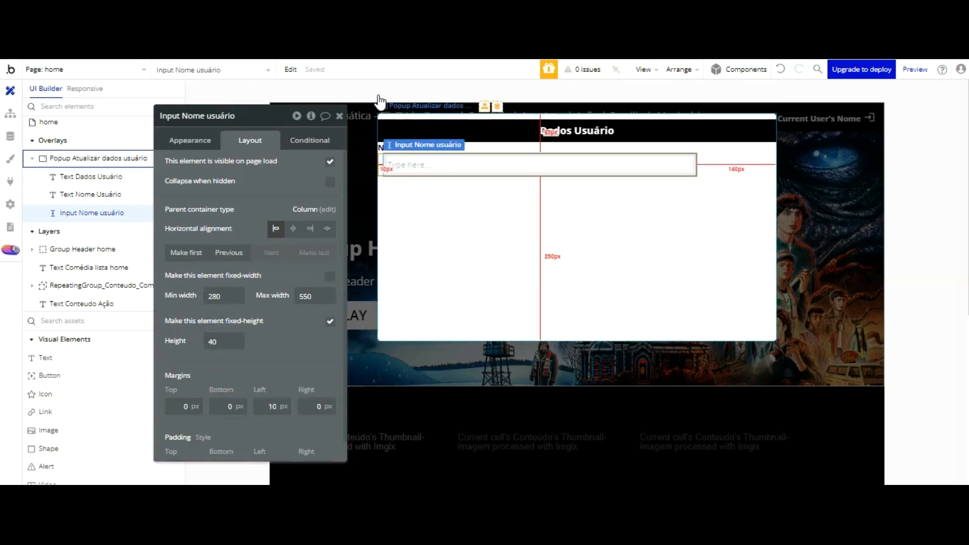
pyautogui.click(381, 147)
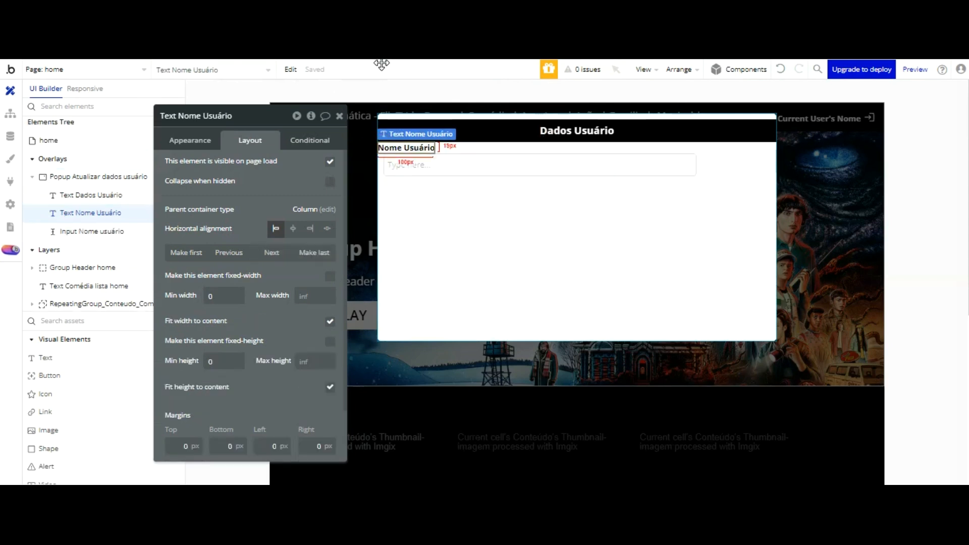
pyautogui.scroll(-1, 236, 191)
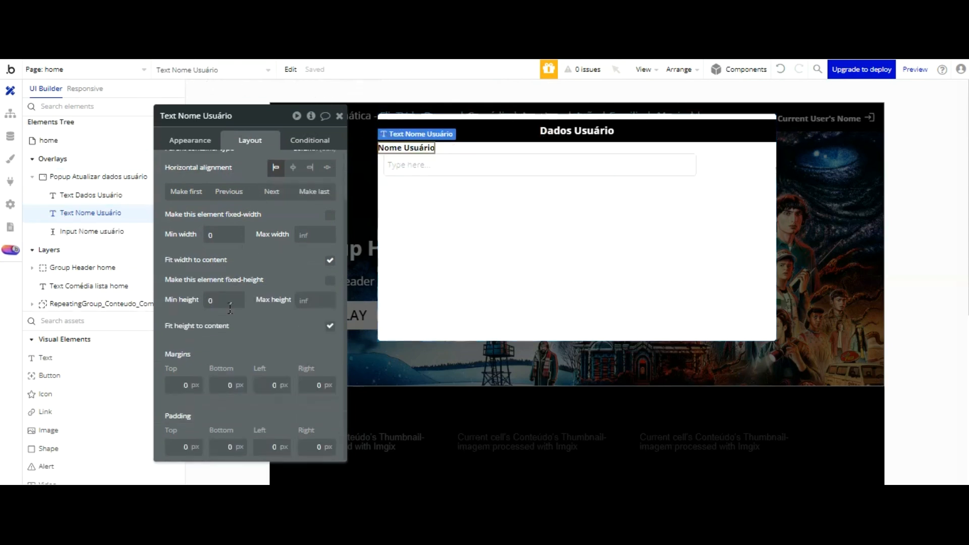
pyautogui.write('10')
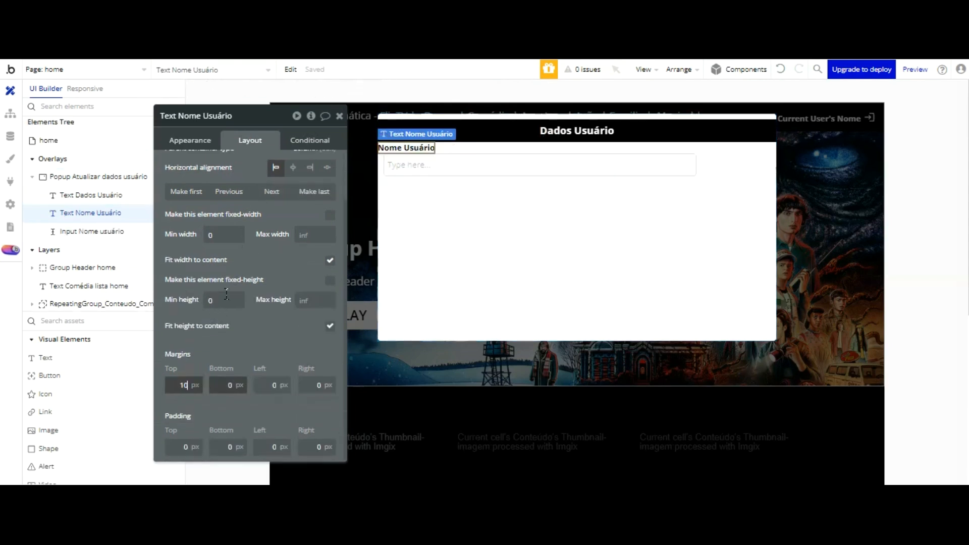
pyautogui.click(282, 385)
pyautogui.write('10')
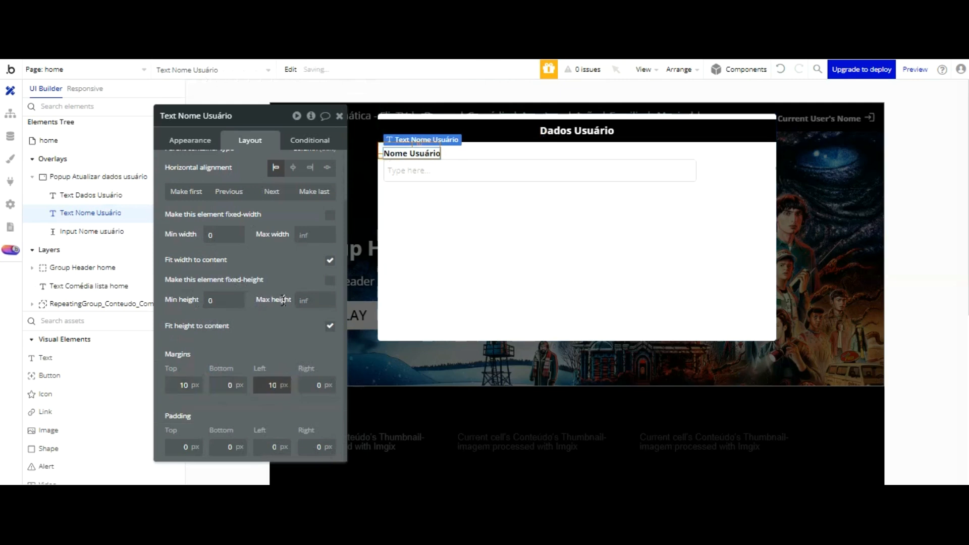
# Step: Set the name input's font colour to black #000000
pyautogui.click(485, 167)
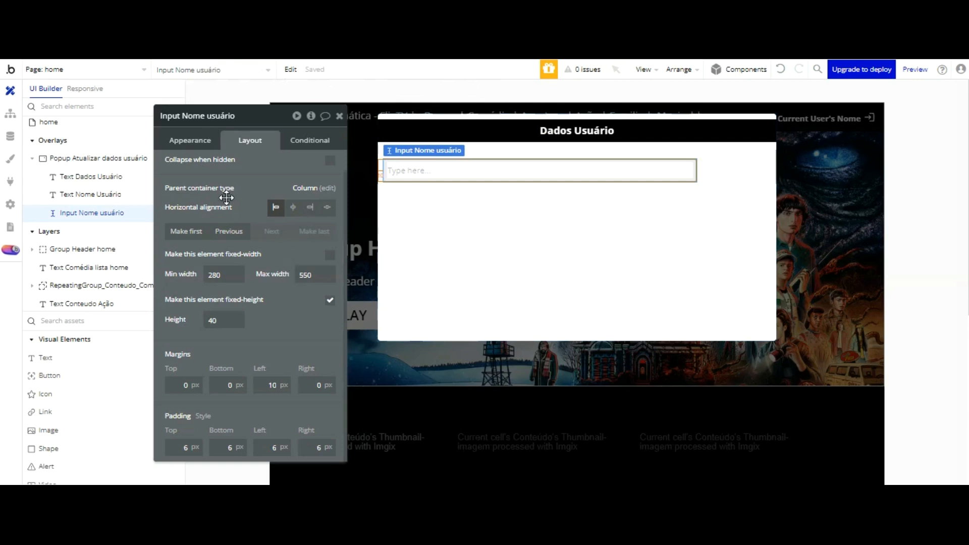
pyautogui.click(190, 140)
pyautogui.scroll(-3, 244, 234)
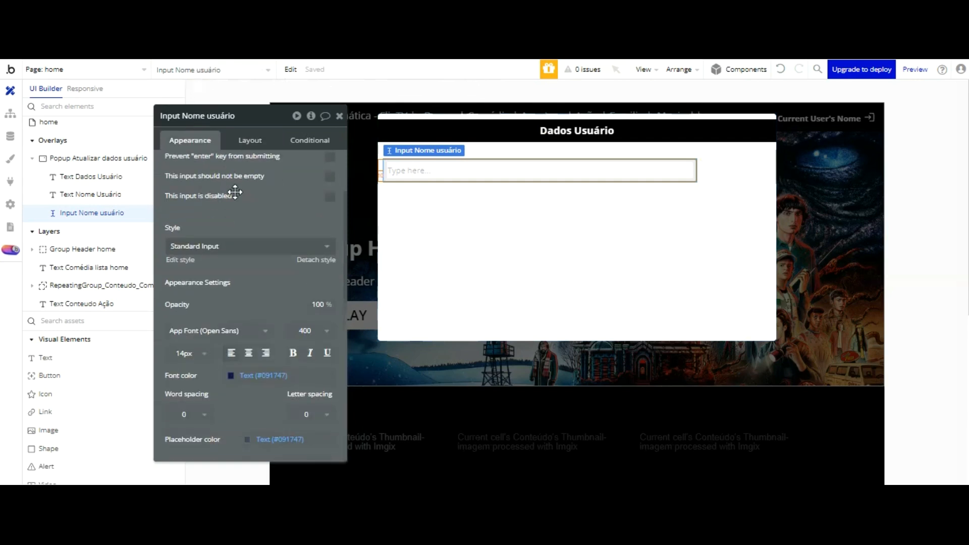
pyautogui.click(233, 294)
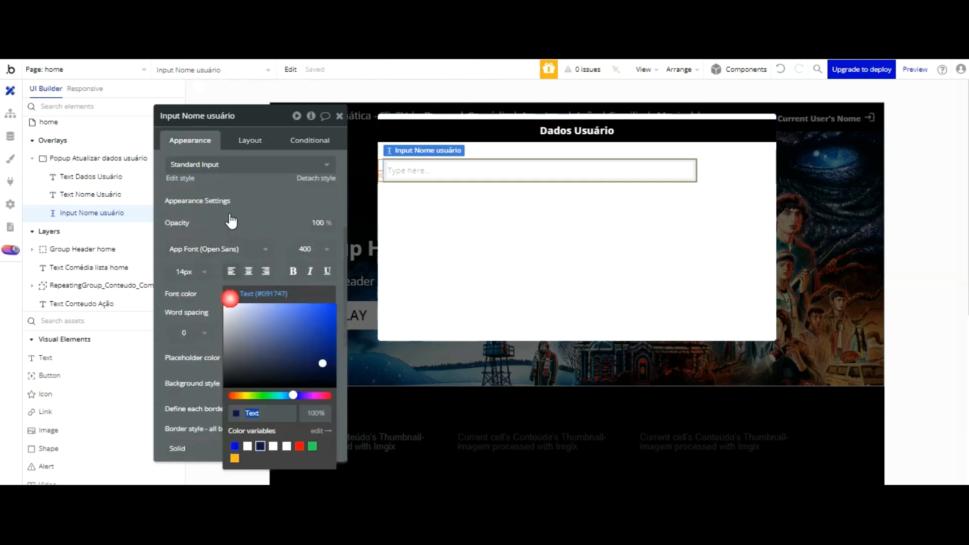
pyautogui.moveTo(323, 361); pyautogui.dragTo(337, 388)
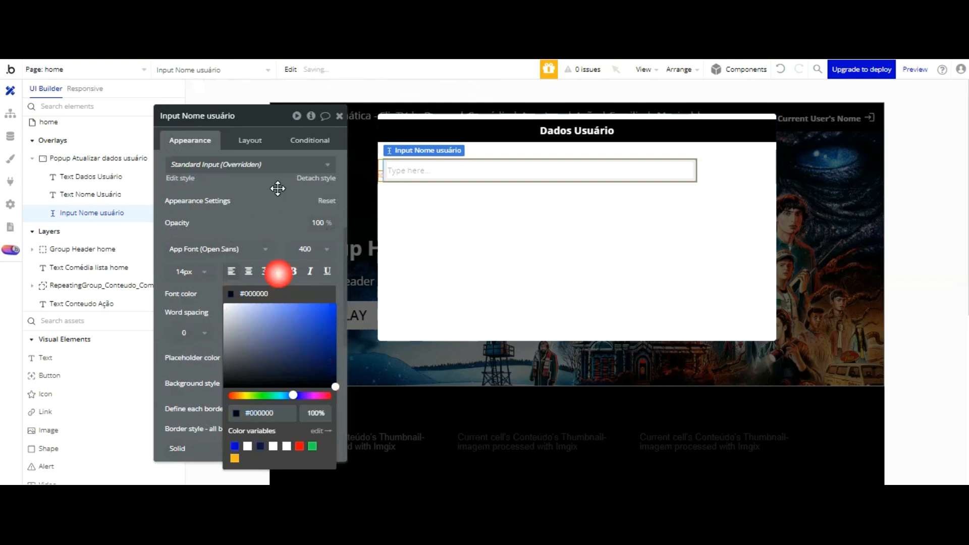
pyautogui.click(266, 225)
# Step: Set the name input's border colour to black #000000
pyautogui.scroll(-5, 260, 239)
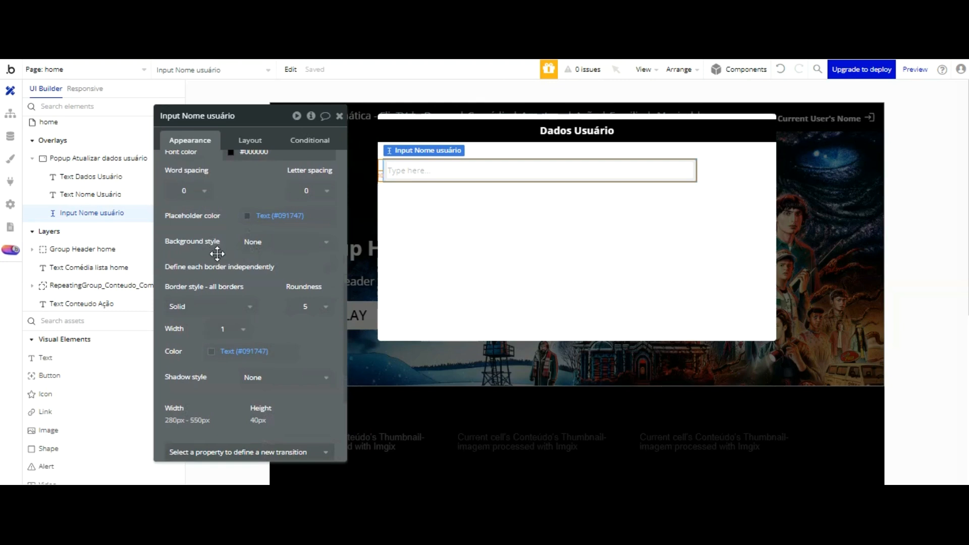
pyautogui.click(238, 351)
pyautogui.moveTo(303, 377); pyautogui.dragTo(321, 403)
pyautogui.click(296, 426)
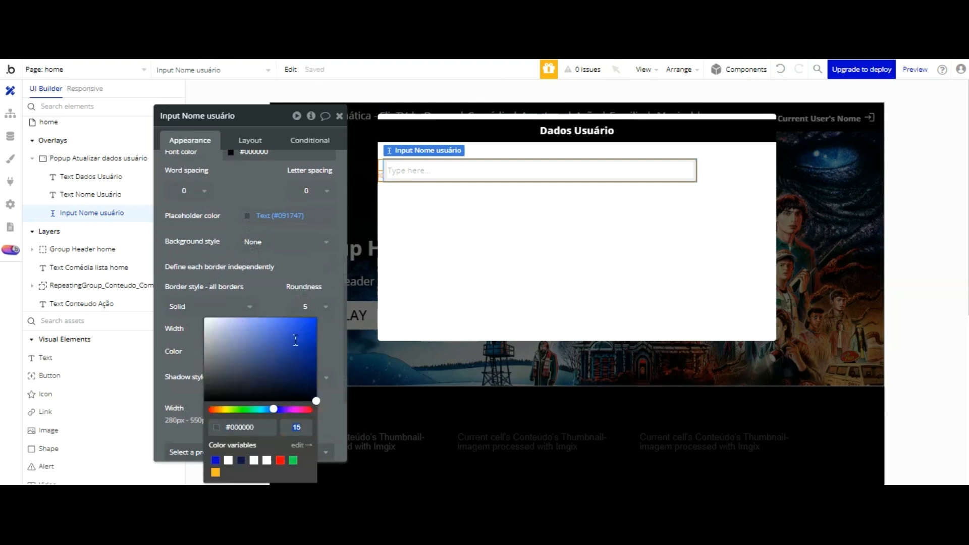
pyautogui.click(286, 192)
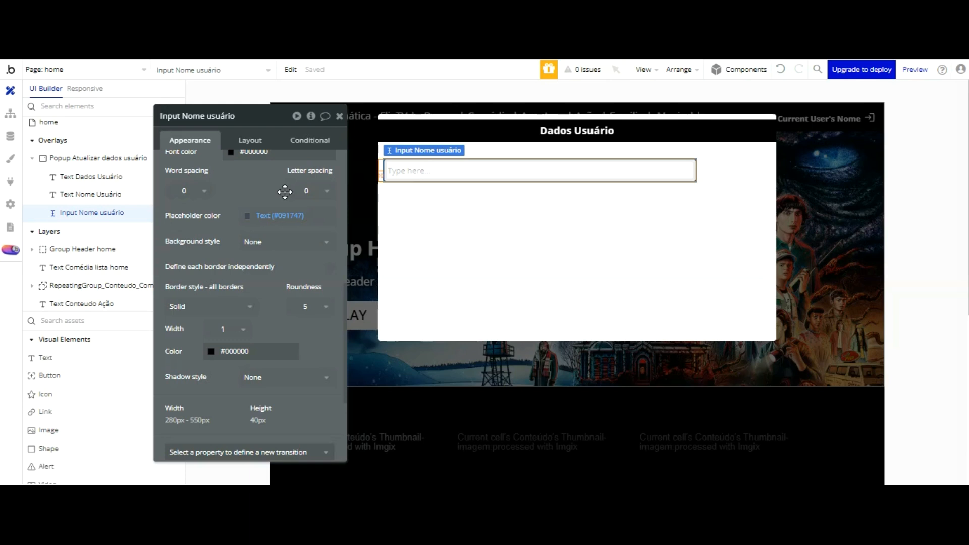
# Step: Select the Nome Usuário label together with the name input
pyautogui.click(508, 127)
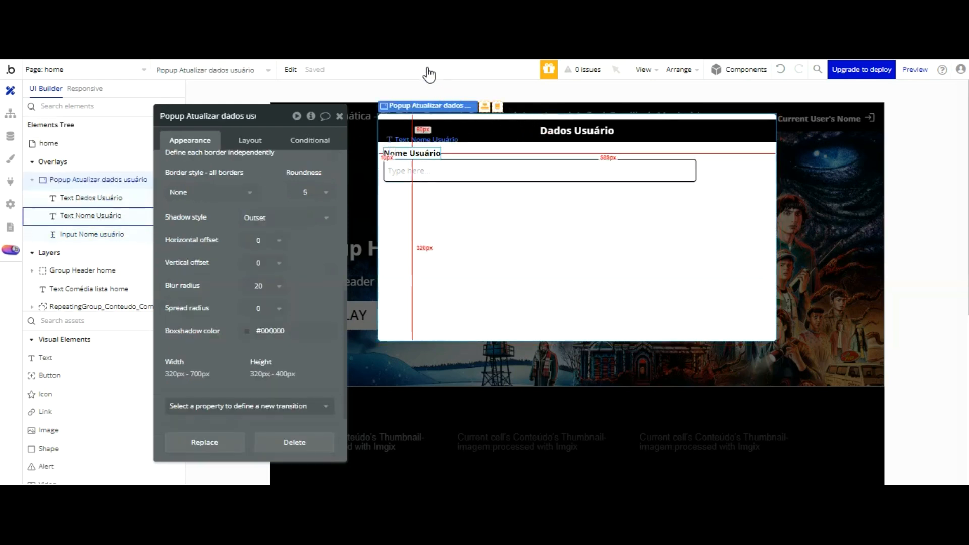
pyautogui.click(426, 154)
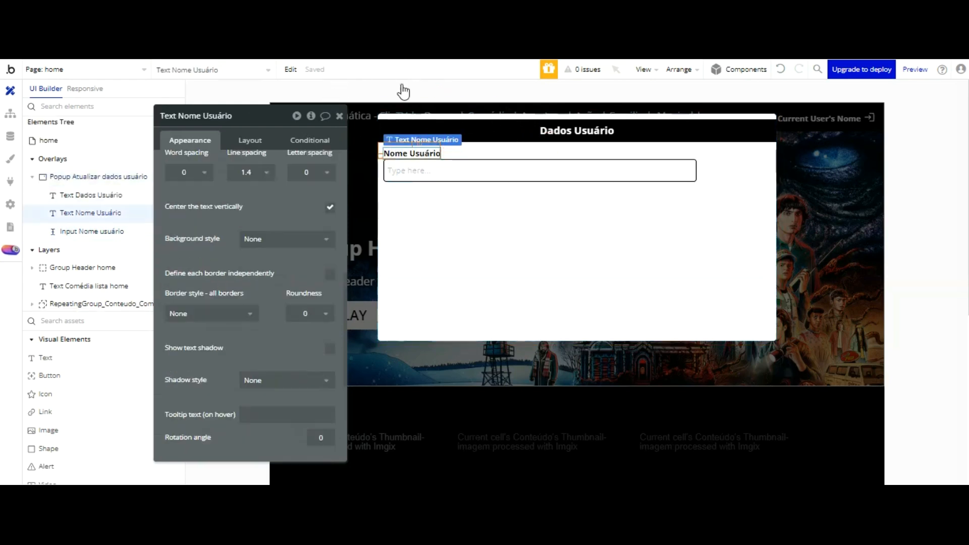
pyautogui.keyDown('shift'); pyautogui.click(425, 171); pyautogui.keyUp('shift')
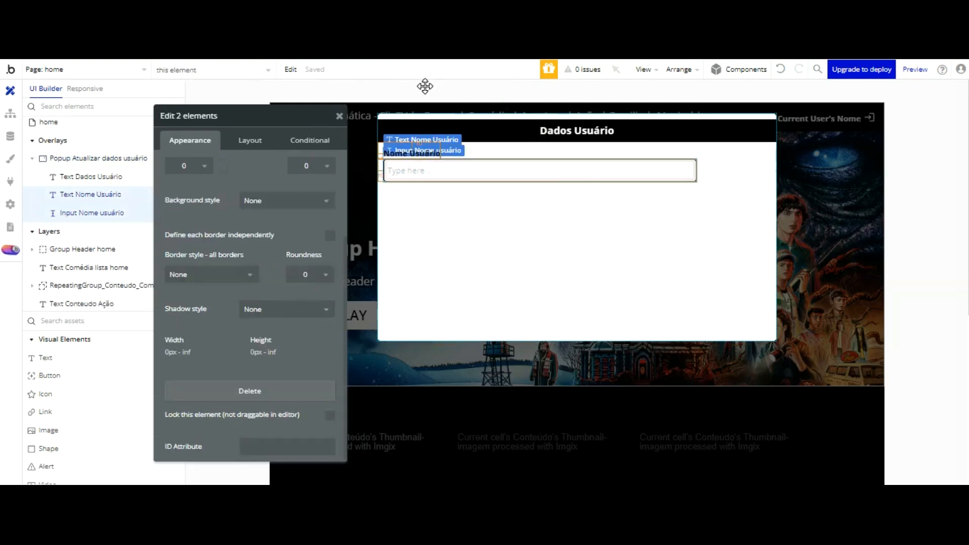
# Step: Duplicate the label and input pair, relabelling the copy Email and the original Nome
pyautogui.hotkey('ctrl', 'd')
pyautogui.click(429, 191)
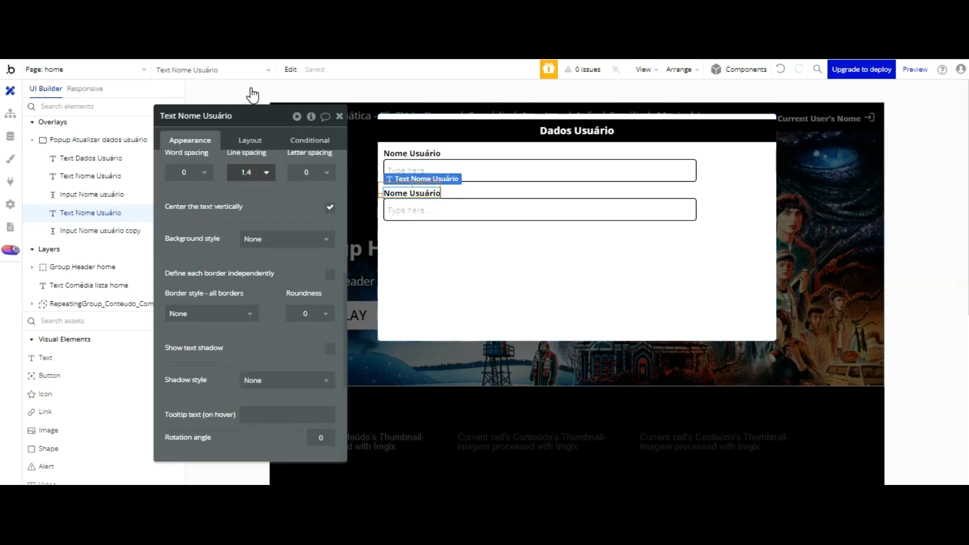
pyautogui.scroll(5, 205, 112)
pyautogui.tripleClick(216, 174)
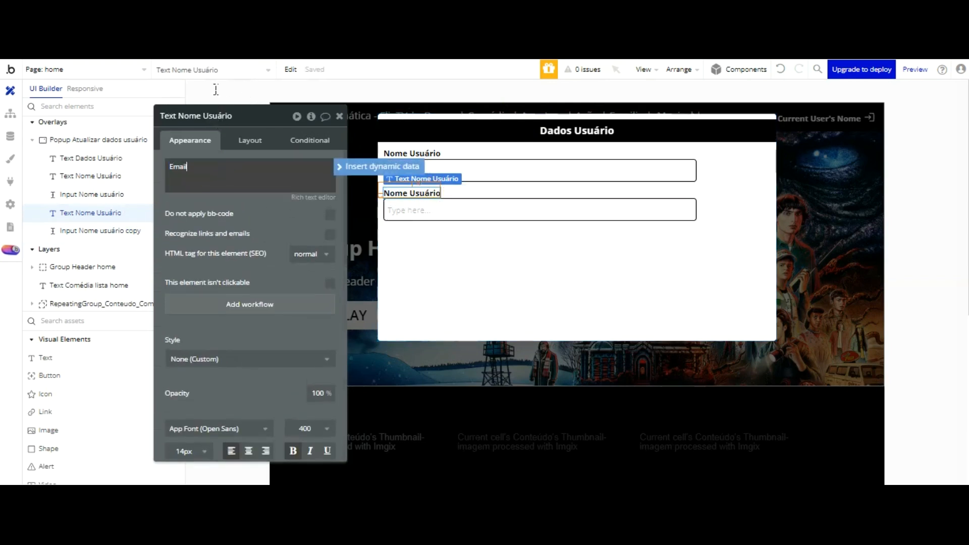
pyautogui.click(404, 151)
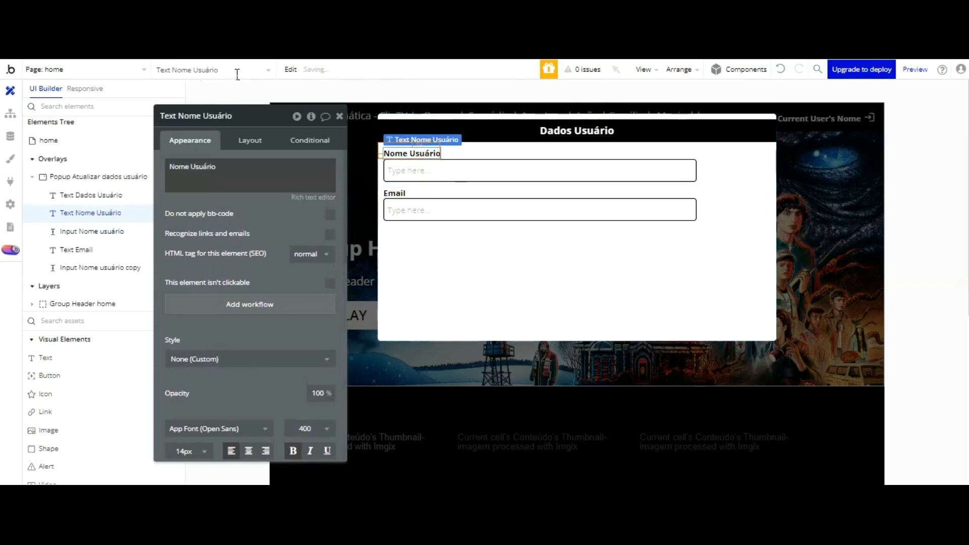
pyautogui.tripleClick(236, 159)
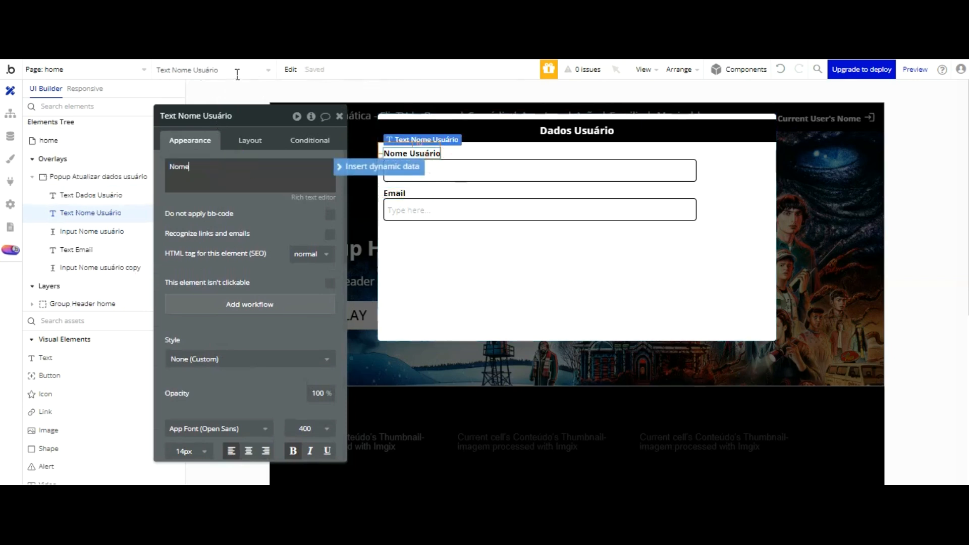
# Step: Rename the copied input 'Input Email usuário' and place an image element below it
pyautogui.click(486, 173)
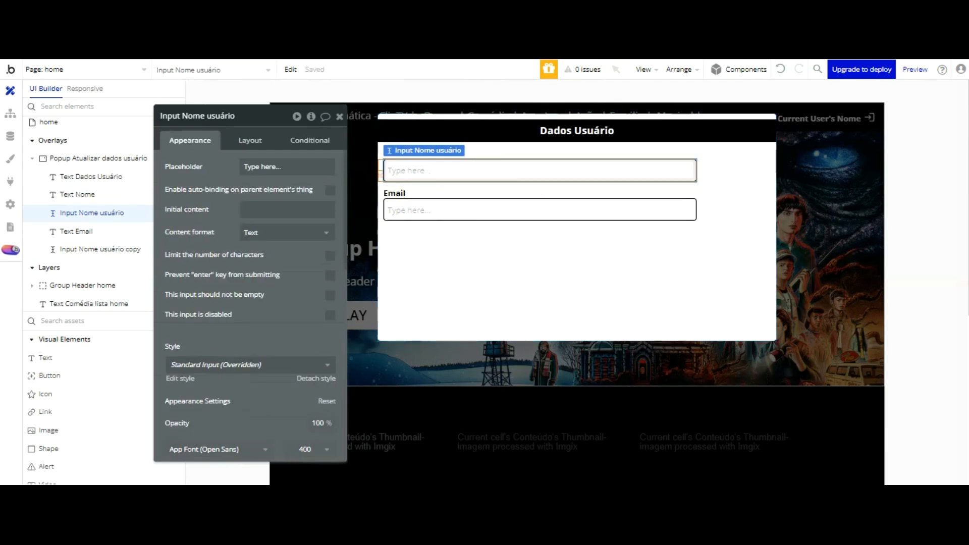
pyautogui.click(435, 210)
pyautogui.click(256, 116)
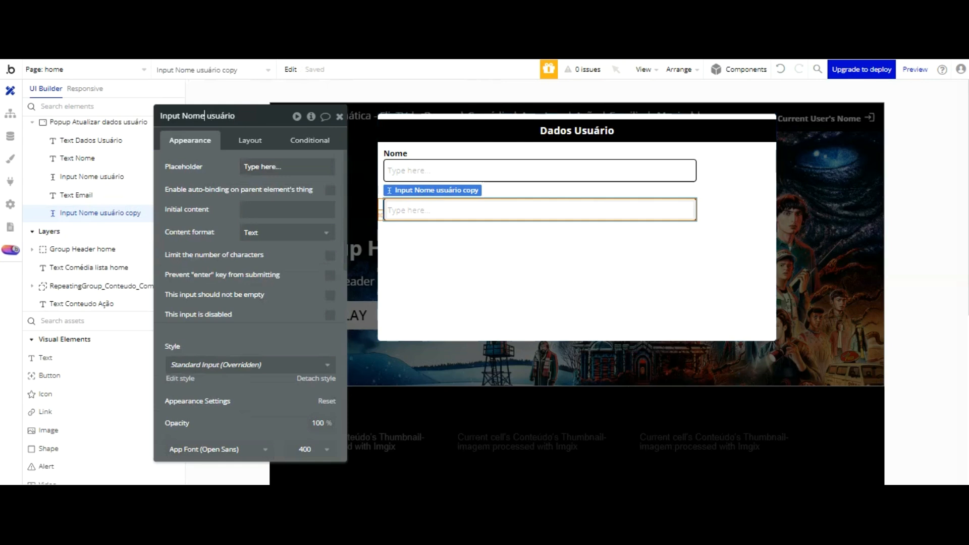
pyautogui.write('Email')
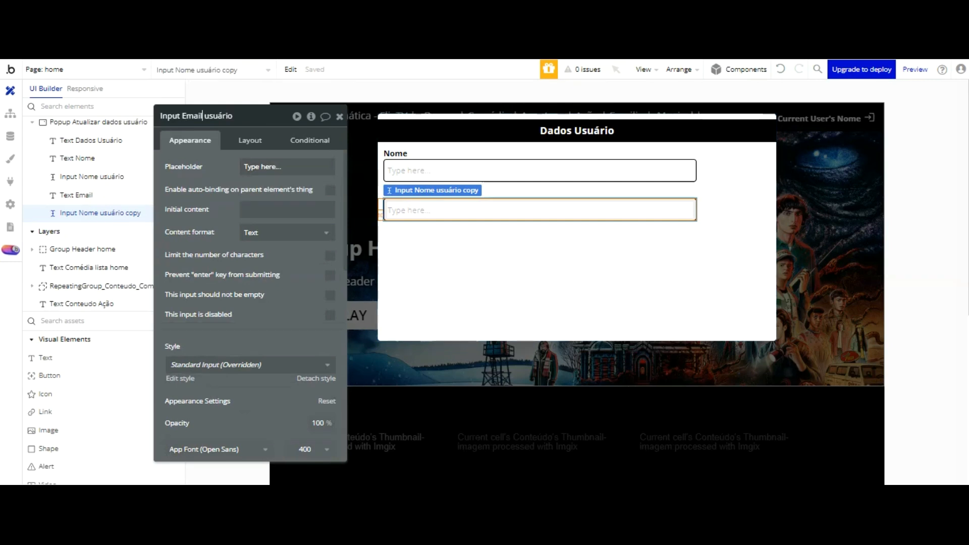
pyautogui.click(244, 176)
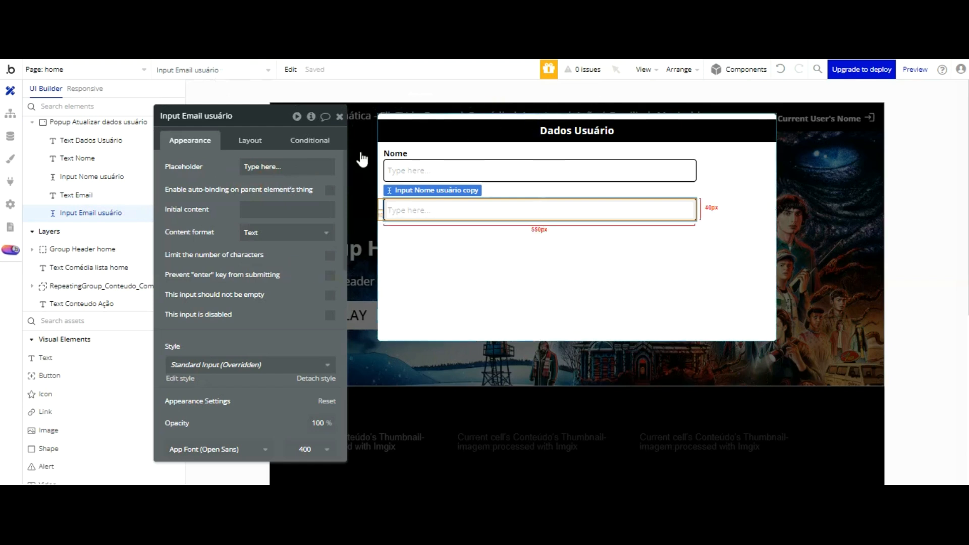
pyautogui.click(48, 430)
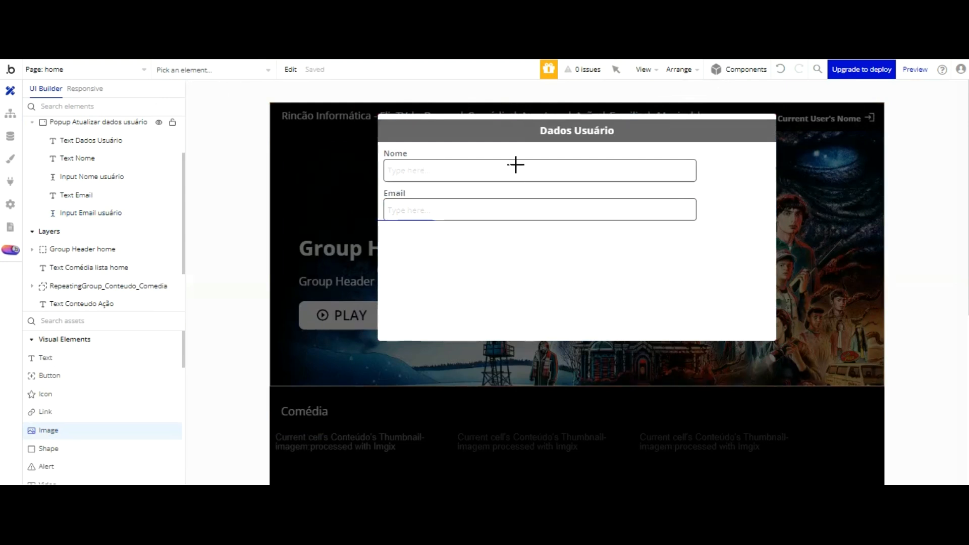
pyautogui.click(512, 244)
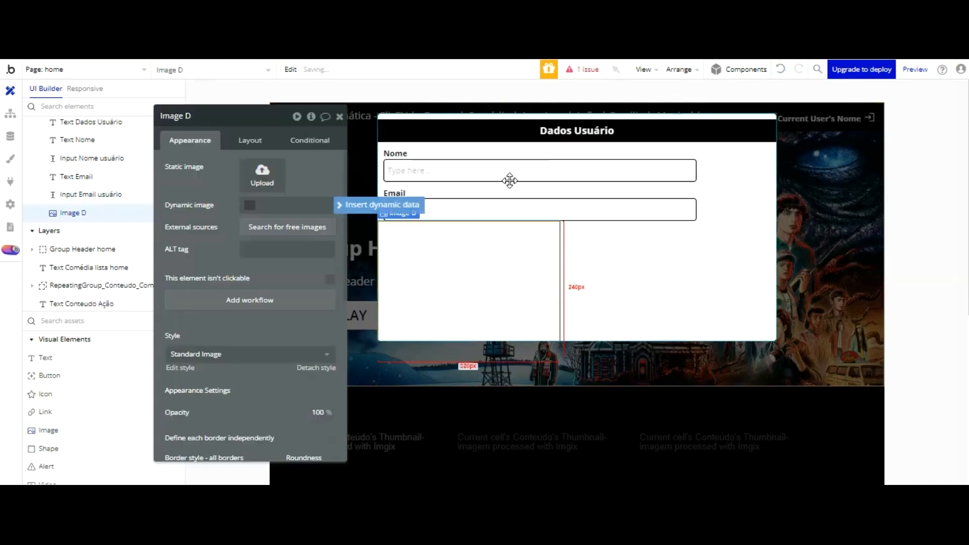
# Step: Rename the new image element to Image Usuário
pyautogui.click(250, 141)
pyautogui.doubleClick(188, 116)
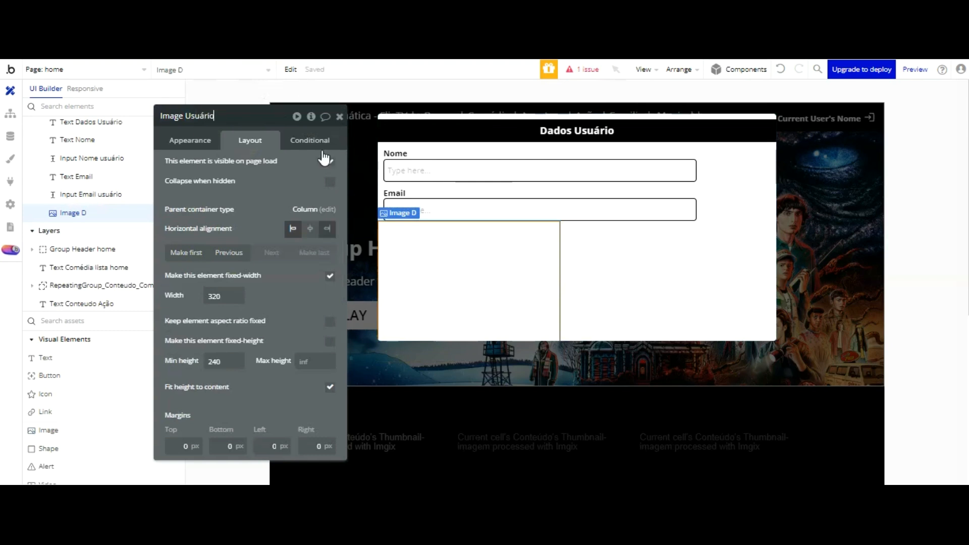
pyautogui.click(252, 93)
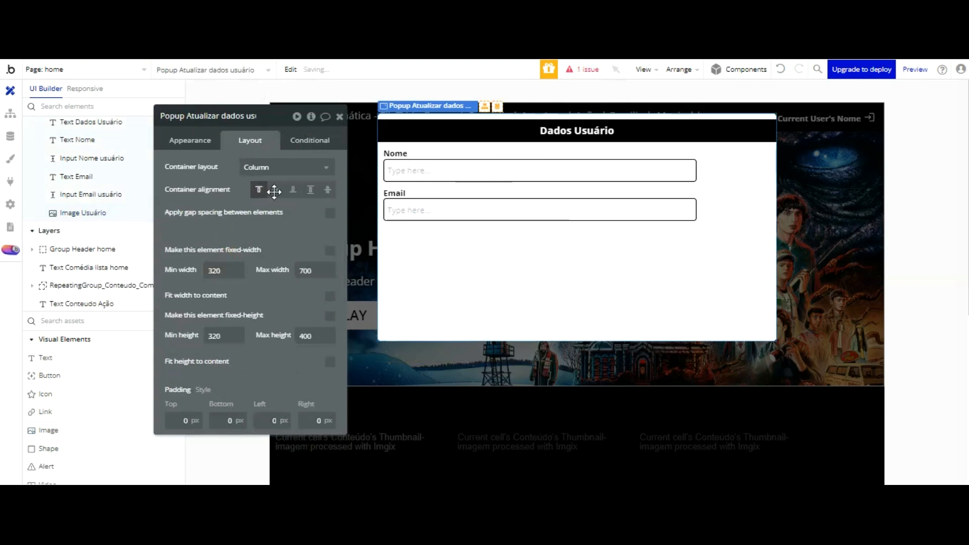
# Step: Try a fixed width on the popup, then undo the change
pyautogui.moveTo(225, 270); pyautogui.dragTo(196, 274)
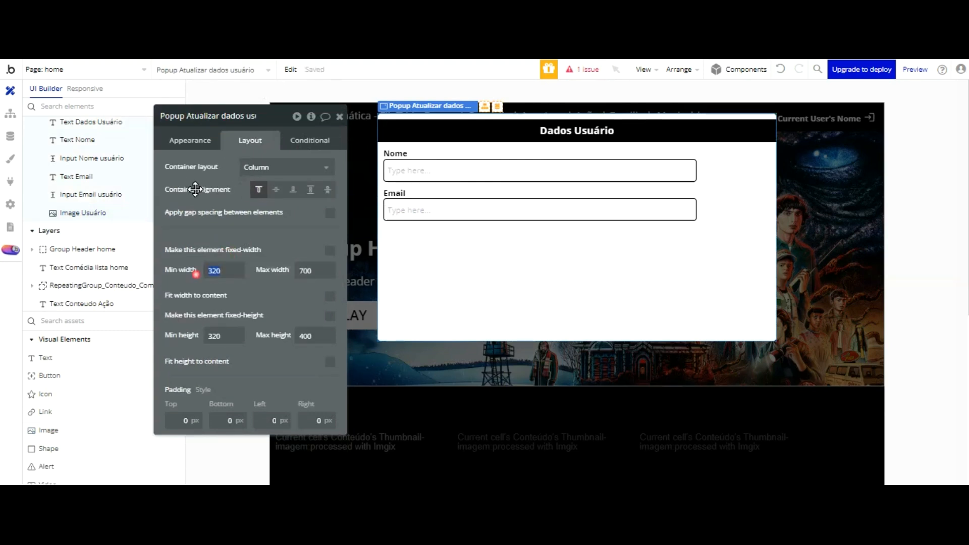
pyautogui.click(330, 250)
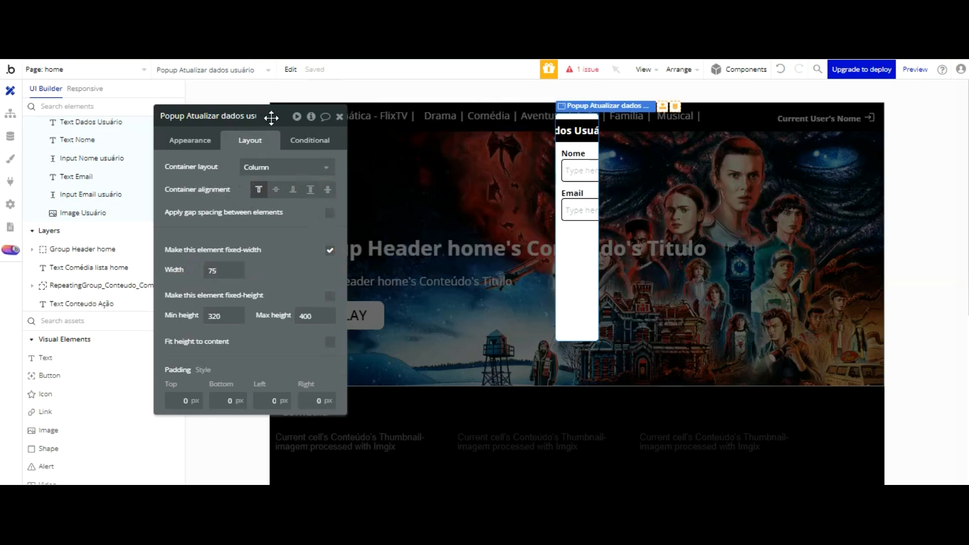
pyautogui.click(780, 69)
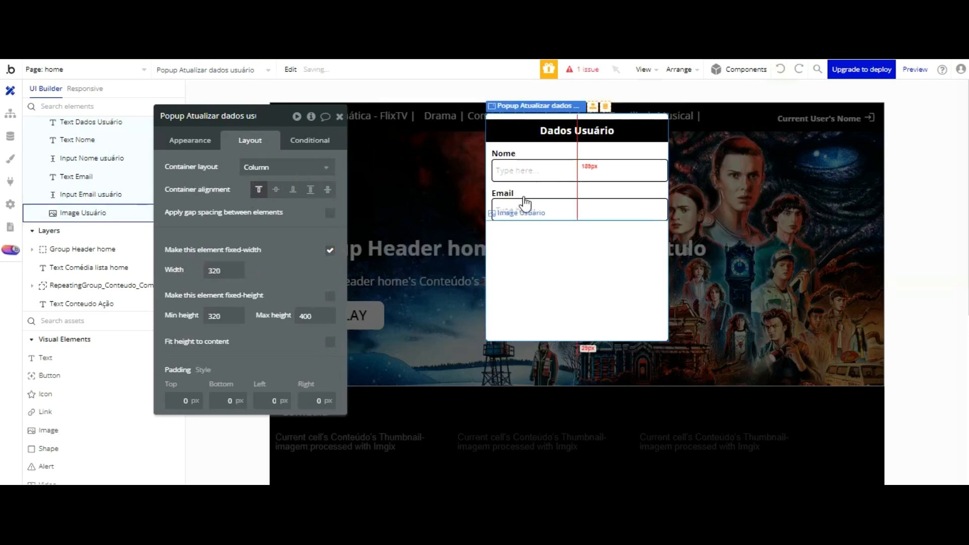
pyautogui.click(782, 69)
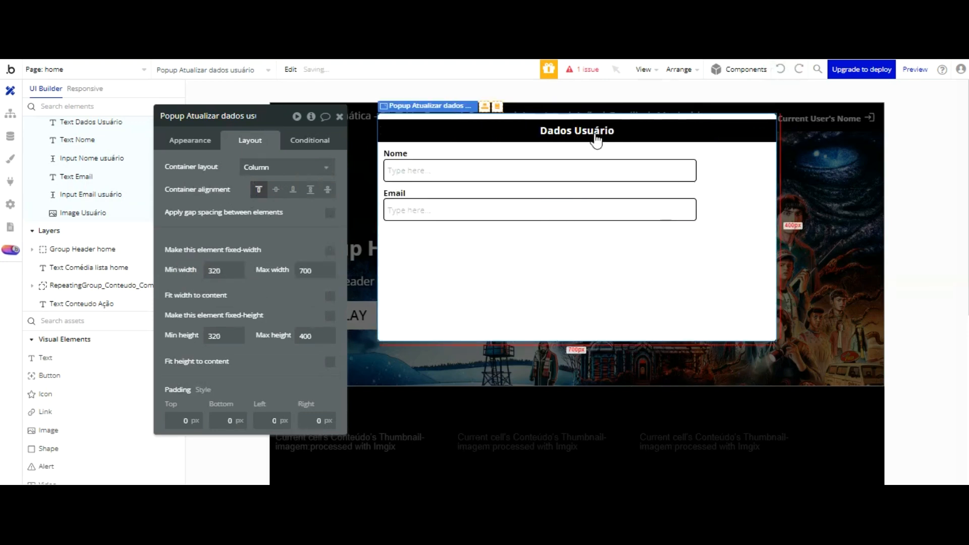
# Step: Give Image Usuário a width and minimum height of 100 px
pyautogui.click(454, 202)
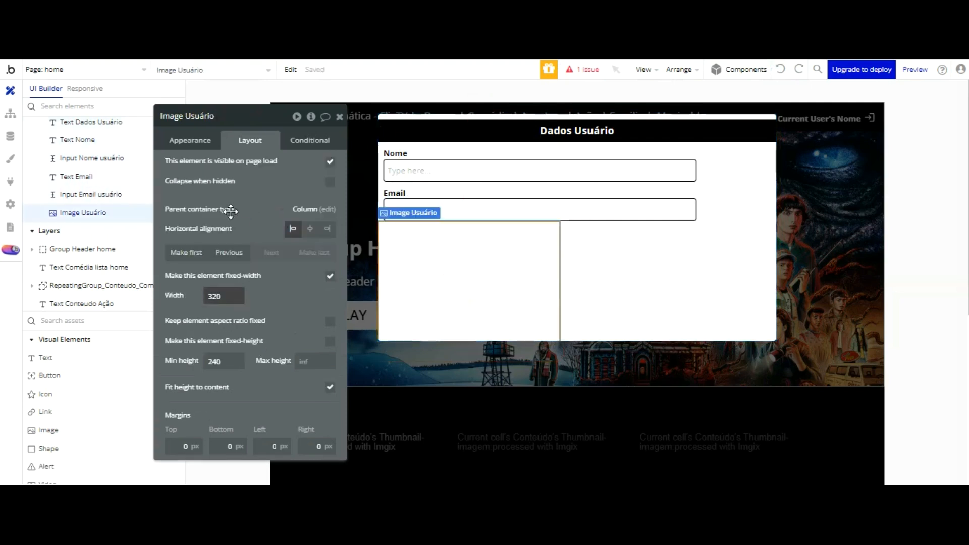
pyautogui.moveTo(229, 210); pyautogui.dragTo(228, 210)
pyautogui.moveTo(227, 296); pyautogui.dragTo(198, 300)
pyautogui.write('75')
pyautogui.moveTo(227, 361); pyautogui.dragTo(192, 361)
pyautogui.write('75')
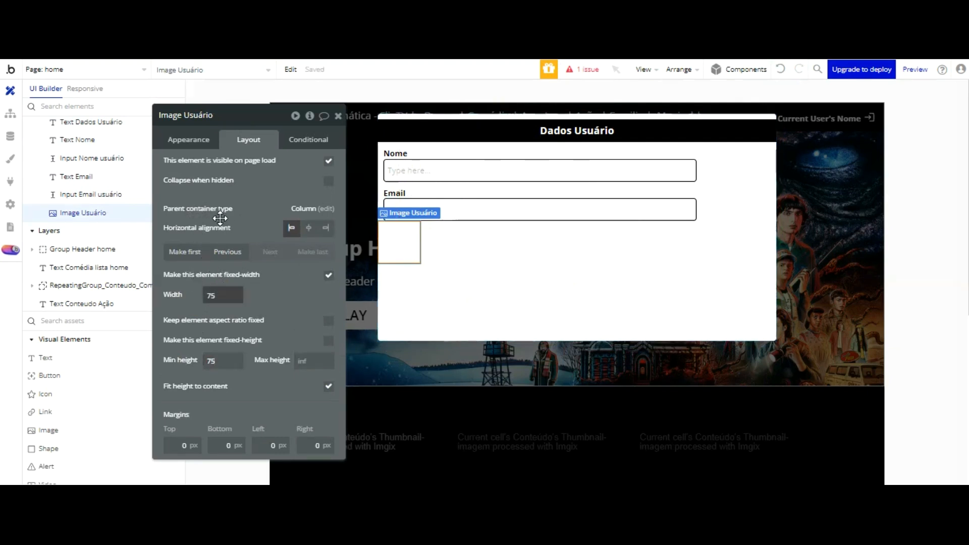
pyautogui.write('0')
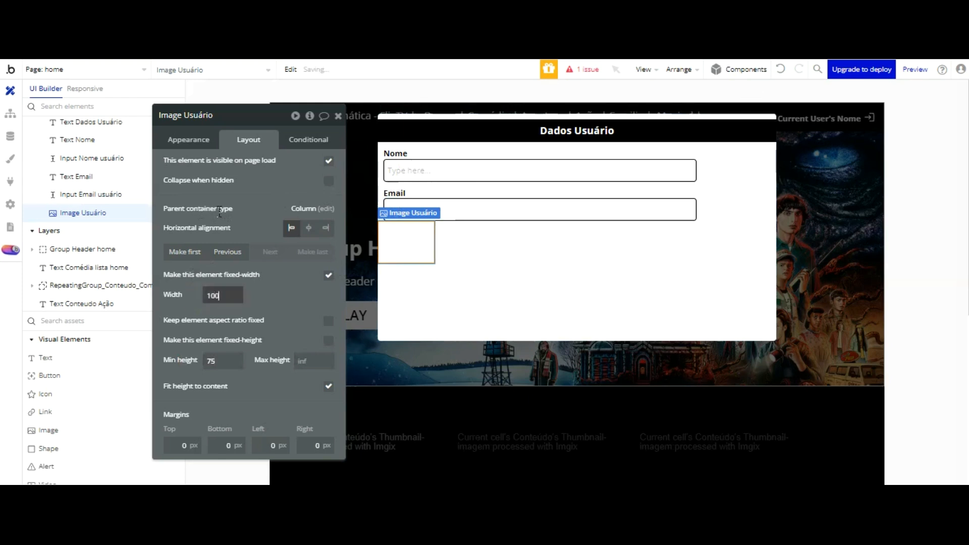
pyautogui.moveTo(225, 274); pyautogui.dragTo(214, 273)
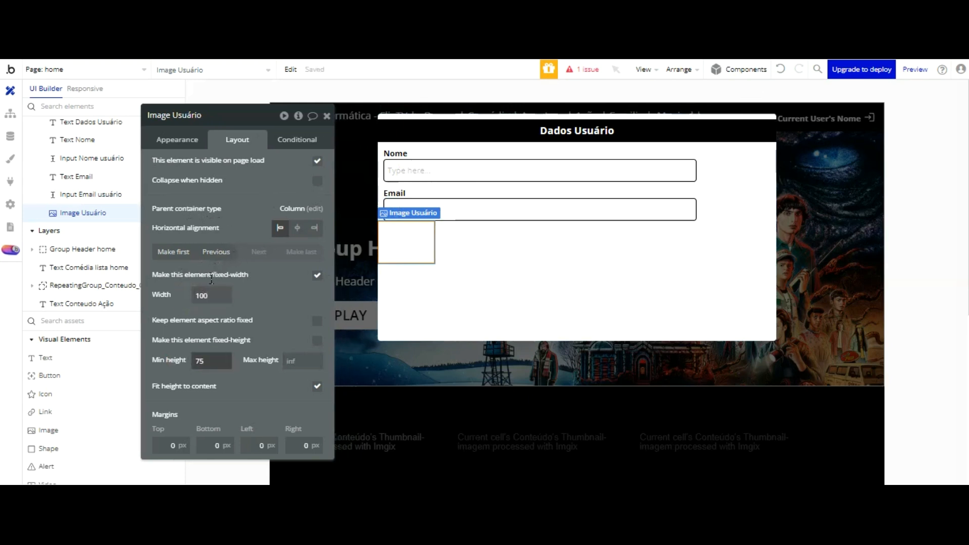
pyautogui.write('100')
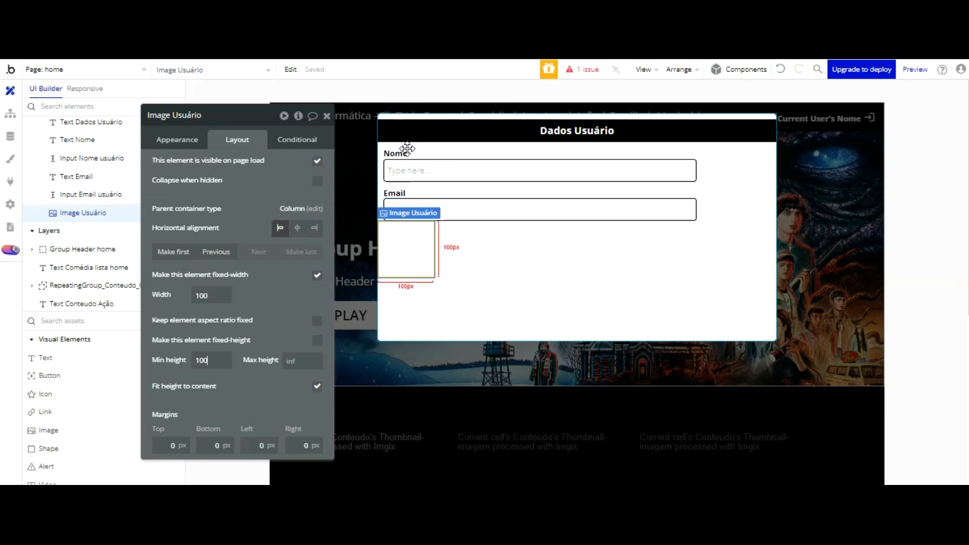
pyautogui.click(394, 193)
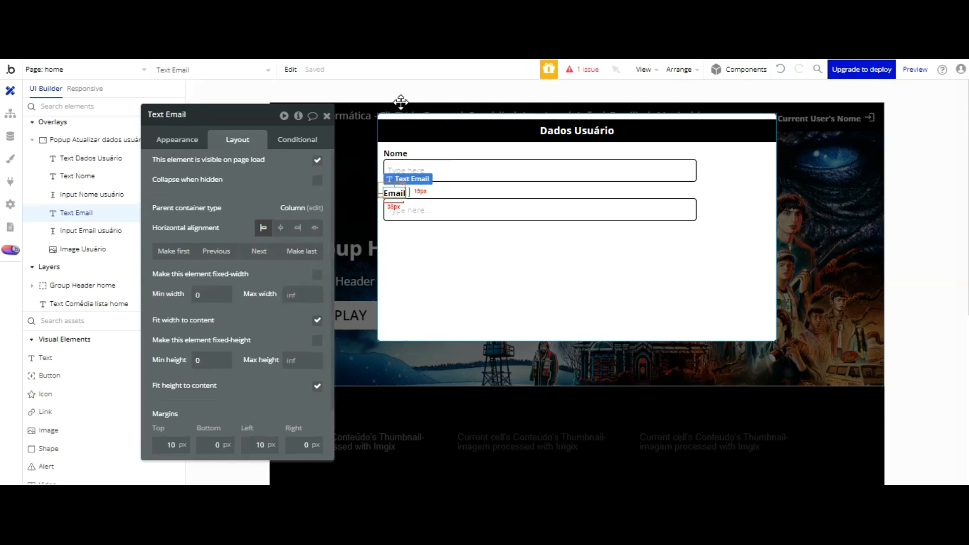
# Step: Duplicate the Email label and move the copy below the Email input
pyautogui.hotkey('ctrl', 'd')
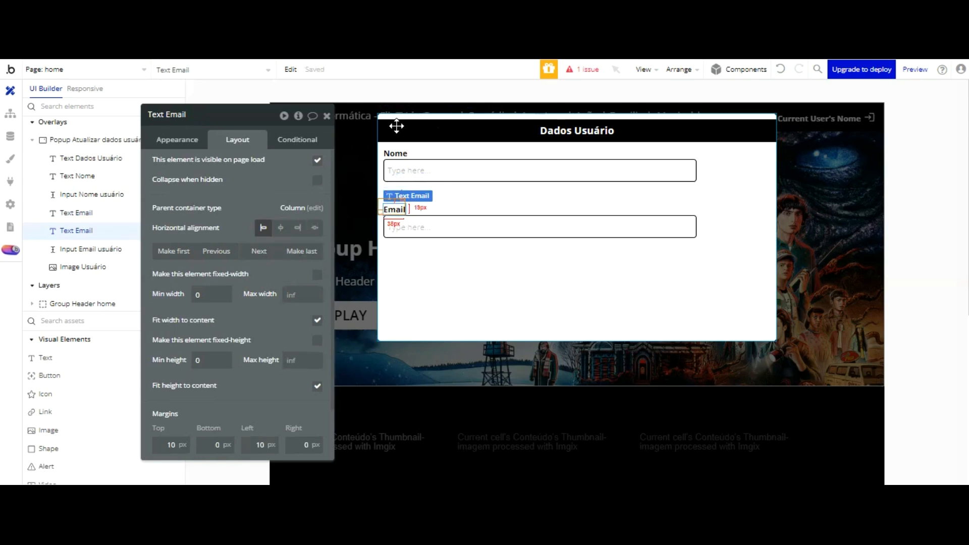
pyautogui.moveTo(396, 211); pyautogui.dragTo(407, 247)
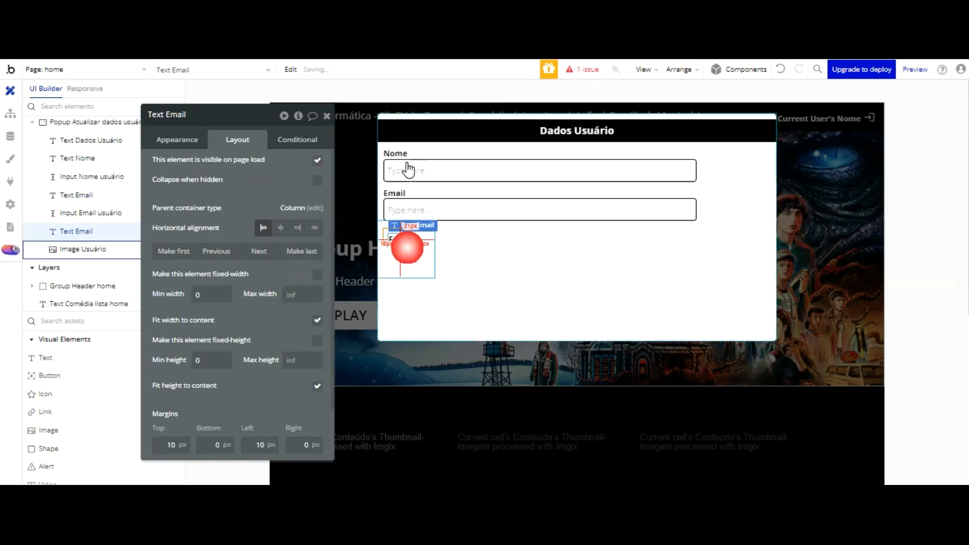
pyautogui.click(408, 256)
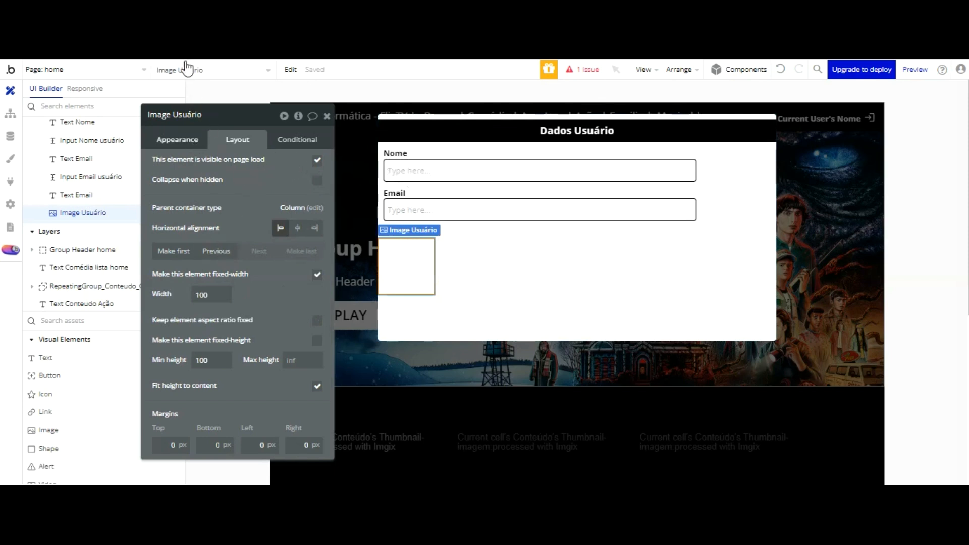
# Step: Give Image Usuário a solid black border with corner roundness 5
pyautogui.click(184, 144)
pyautogui.scroll(-3, 255, 202)
pyautogui.scroll(-3, 259, 223)
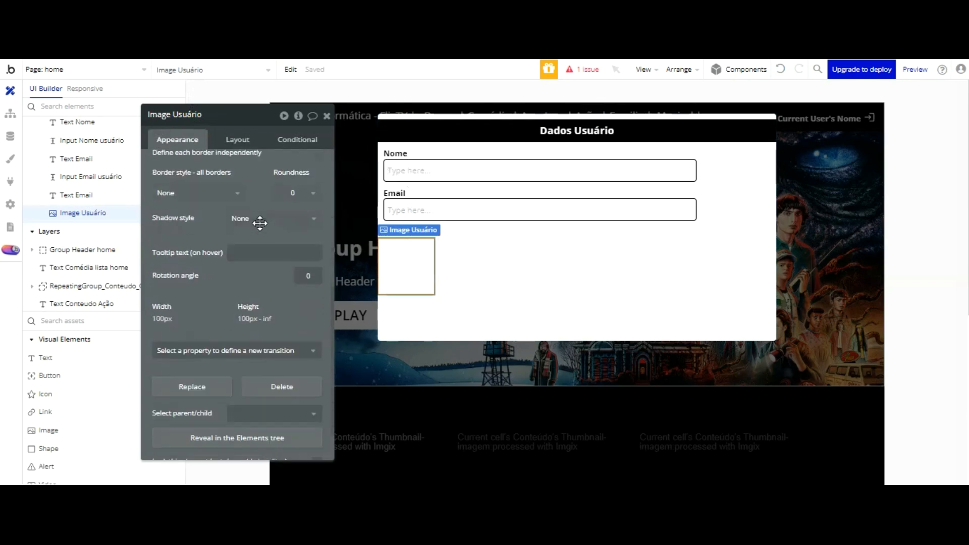
pyautogui.click(221, 193)
pyautogui.click(199, 245)
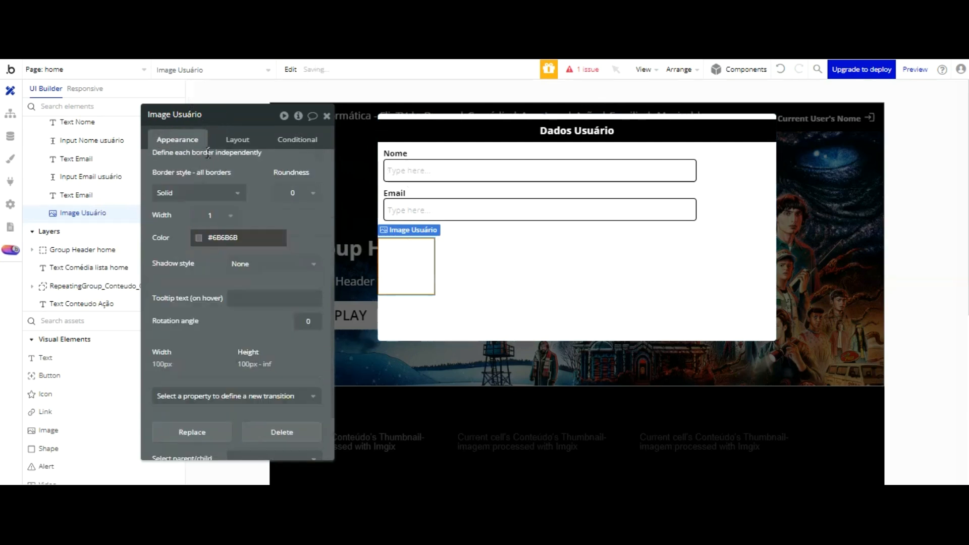
pyautogui.click(208, 243)
pyautogui.moveTo(281, 300); pyautogui.dragTo(305, 332)
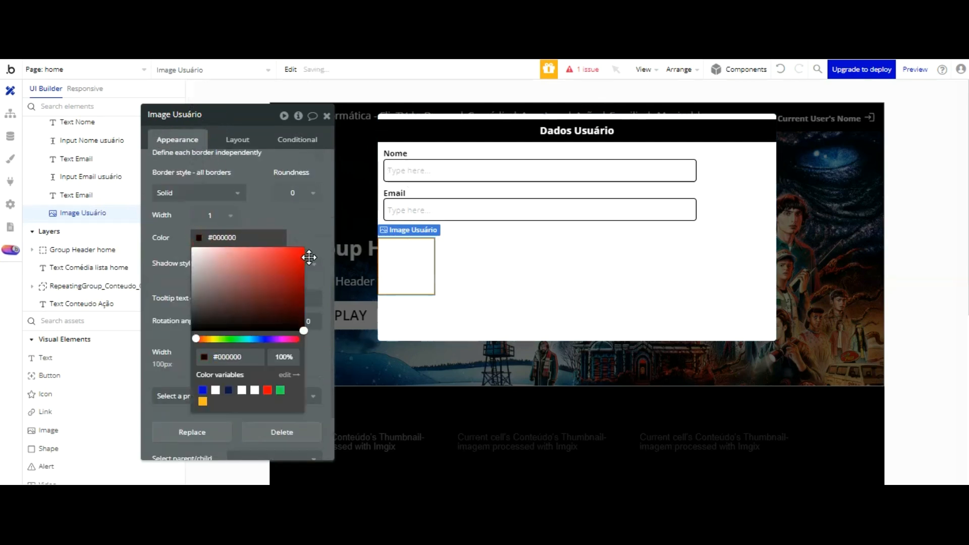
pyautogui.click(265, 129)
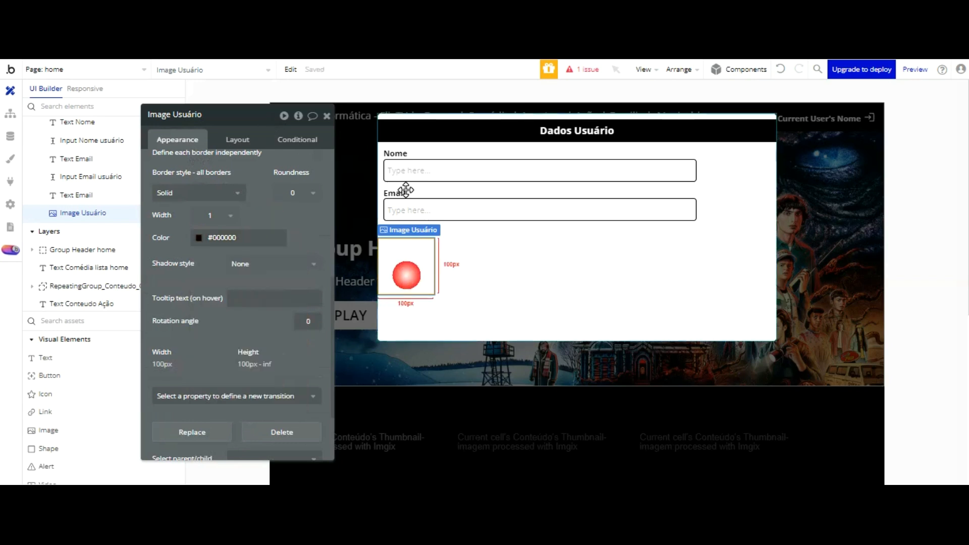
pyautogui.click(301, 193)
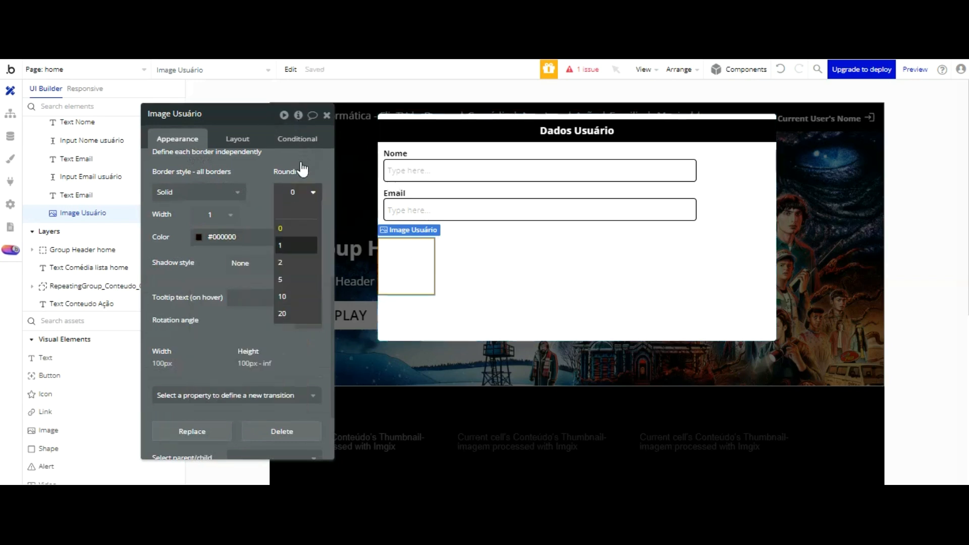
pyautogui.click(295, 279)
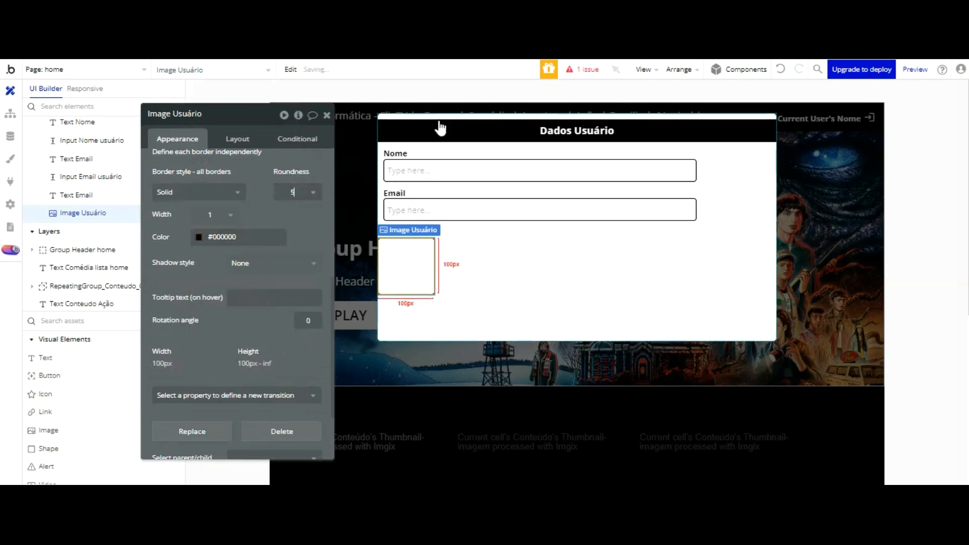
# Step: Select the copied Email label's text for rewriting
pyautogui.click(463, 169)
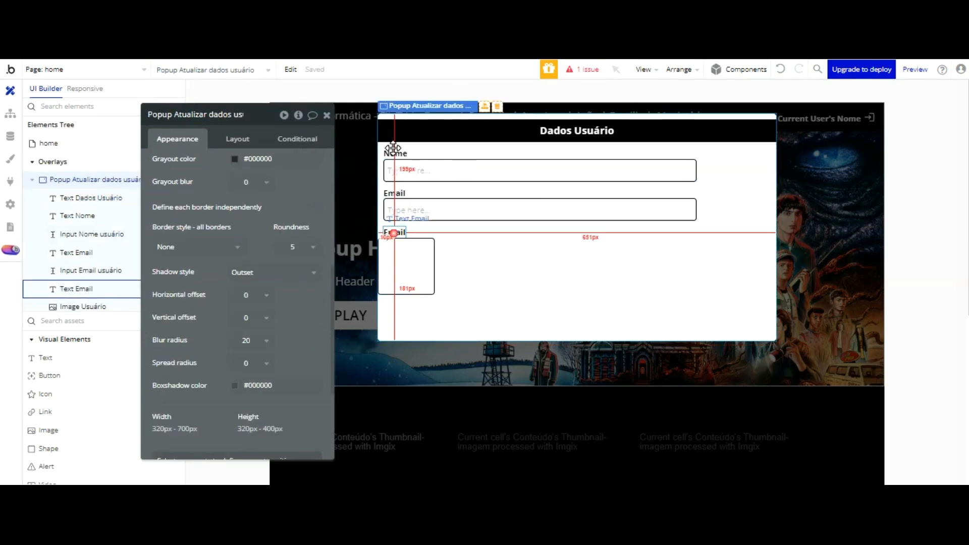
pyautogui.click(394, 232)
pyautogui.scroll(10, 205, 110)
pyautogui.doubleClick(197, 162)
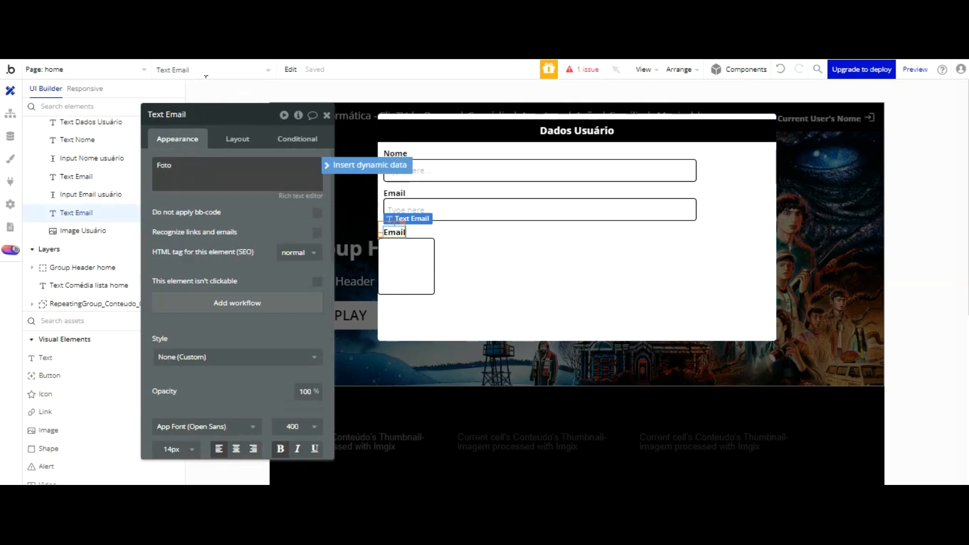
# Step: Change the third label's text to Foto and place a Picture Uploader below the image box
pyautogui.click(246, 125)
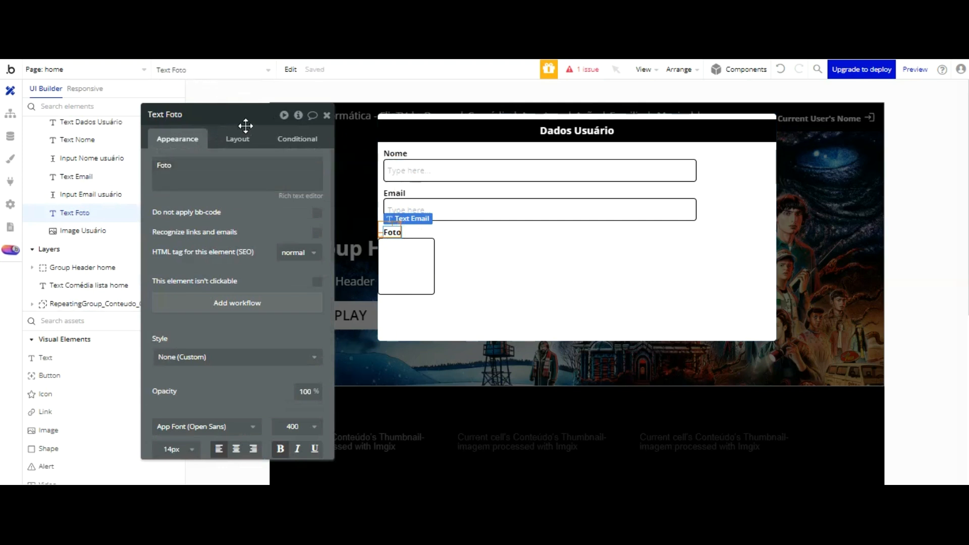
pyautogui.click(401, 256)
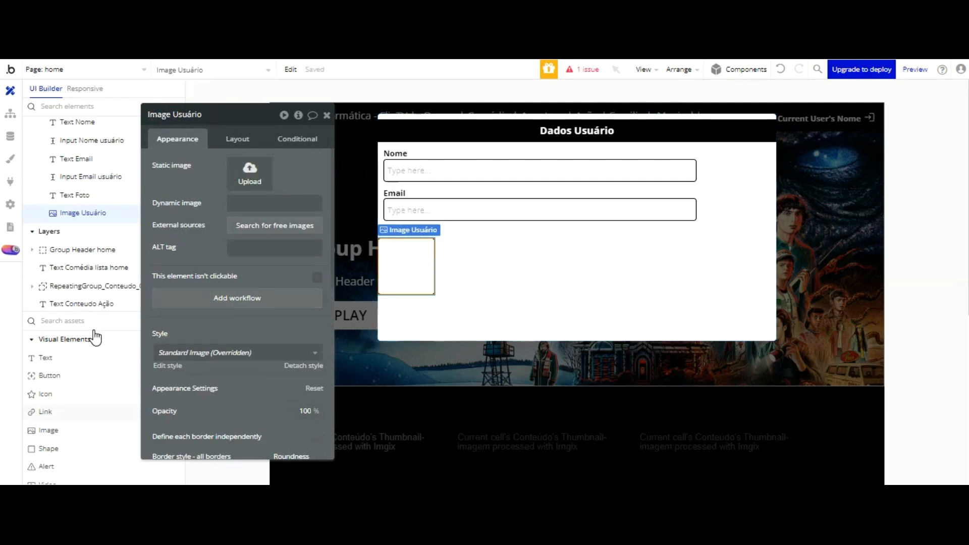
pyautogui.scroll(-2, 95, 337)
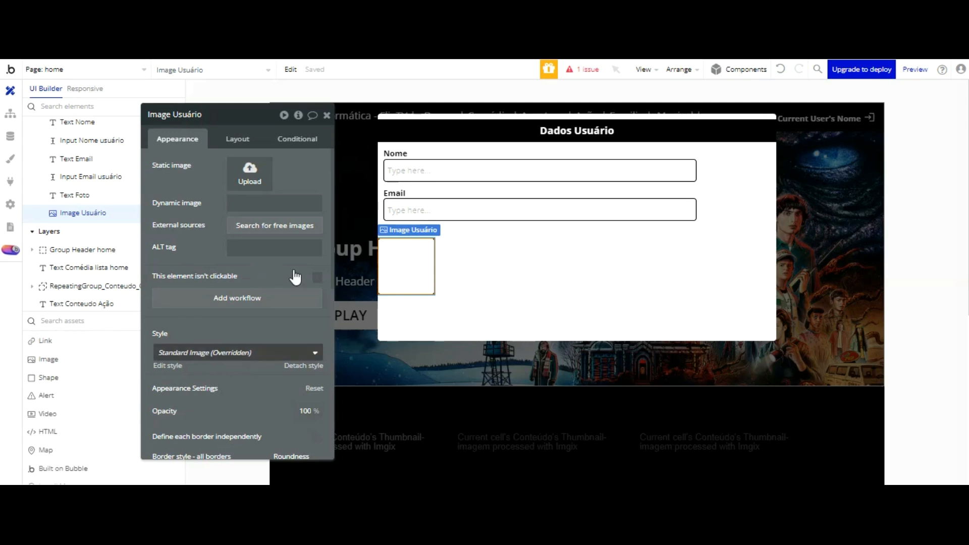
pyautogui.scroll(-5, 66, 318)
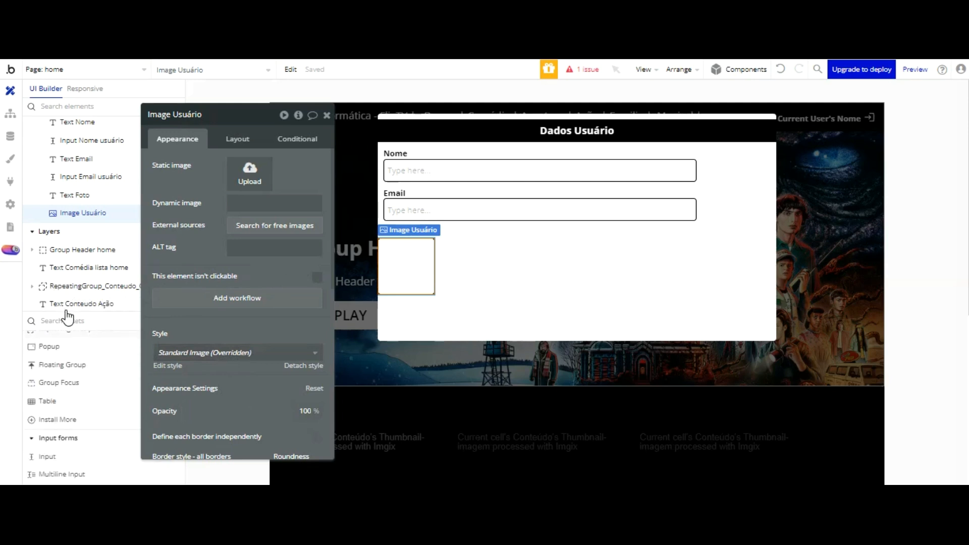
pyautogui.scroll(-2, 72, 343)
pyautogui.scroll(-2, 72, 349)
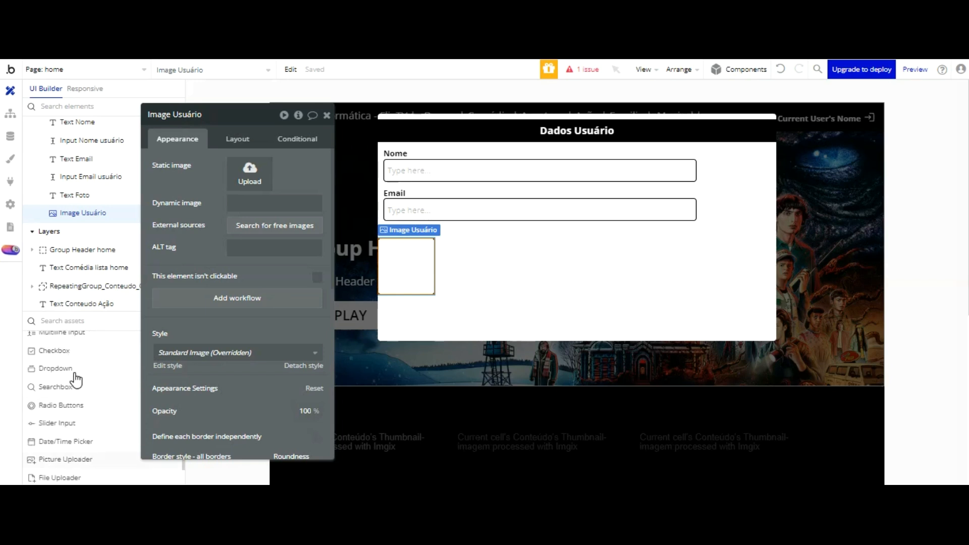
pyautogui.click(73, 458)
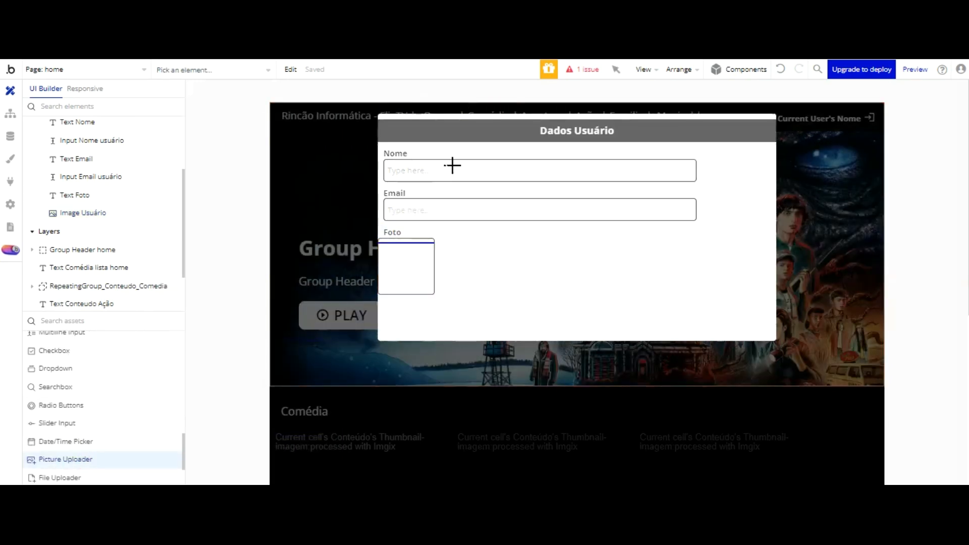
pyautogui.click(432, 312)
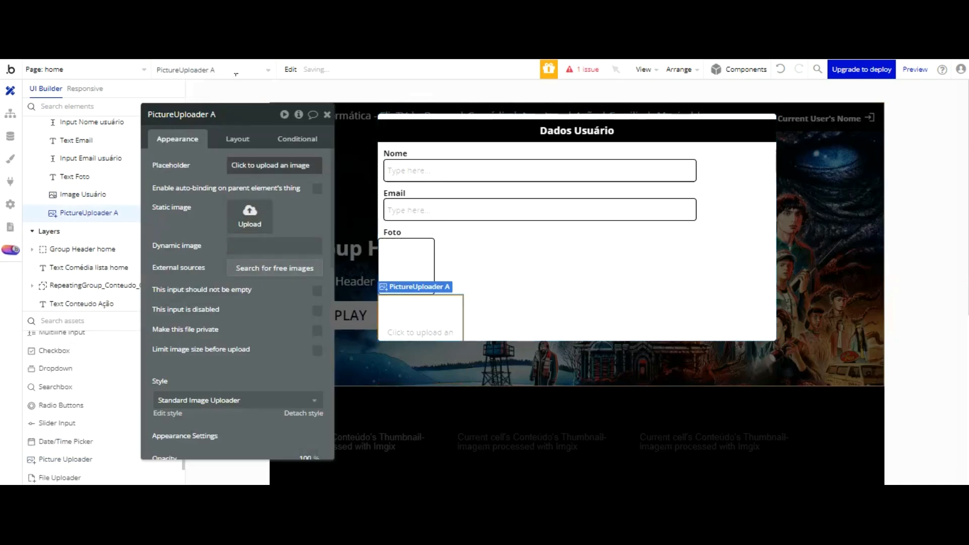
# Step: Rename the uploader 'PictureUploader Atualizar imagem usuário'
pyautogui.doubleClick(212, 114)
pyautogui.write('tualizar imagem usu')
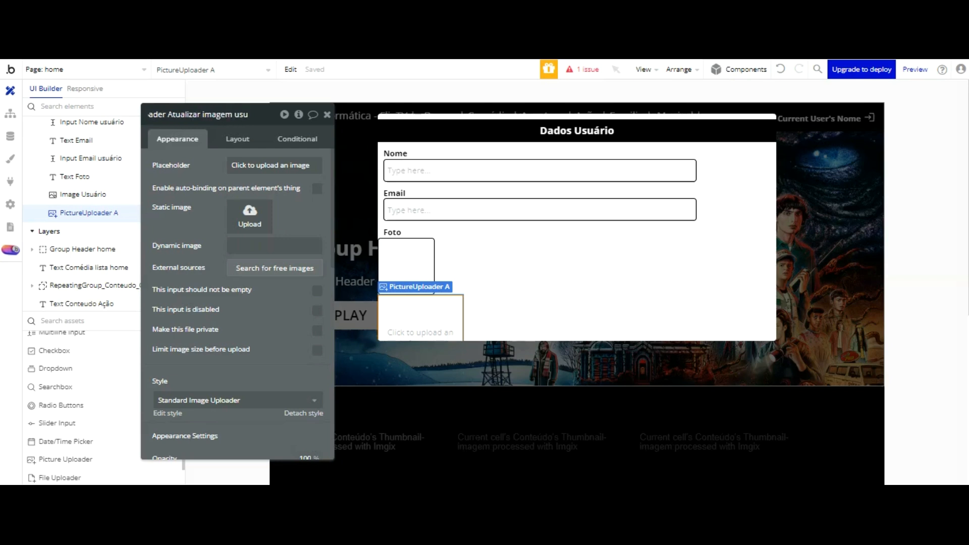
pyautogui.write('ário')
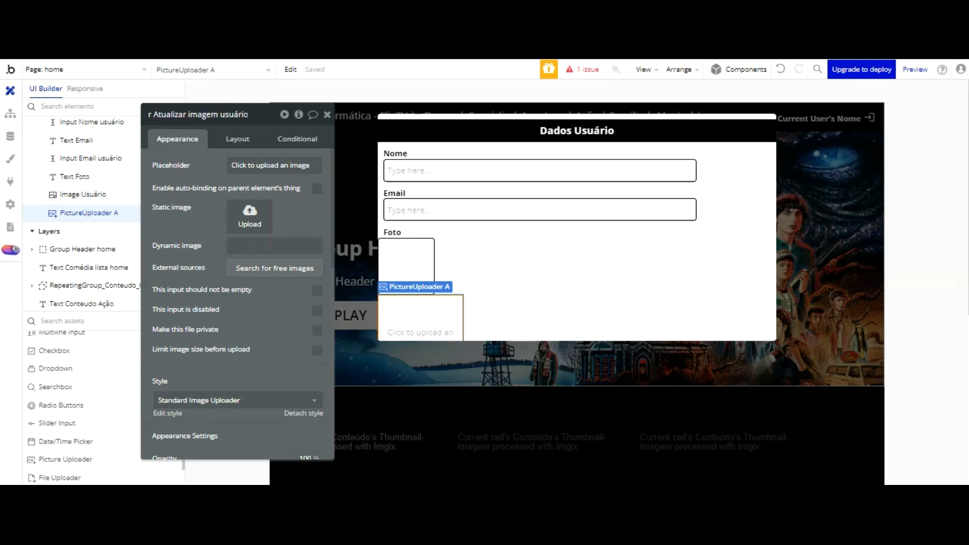
# Step: Set the uploader's placeholder to 'Enviar imagem' and its size to 100 by 100
pyautogui.click(270, 165)
pyautogui.write('Enviar imagem')
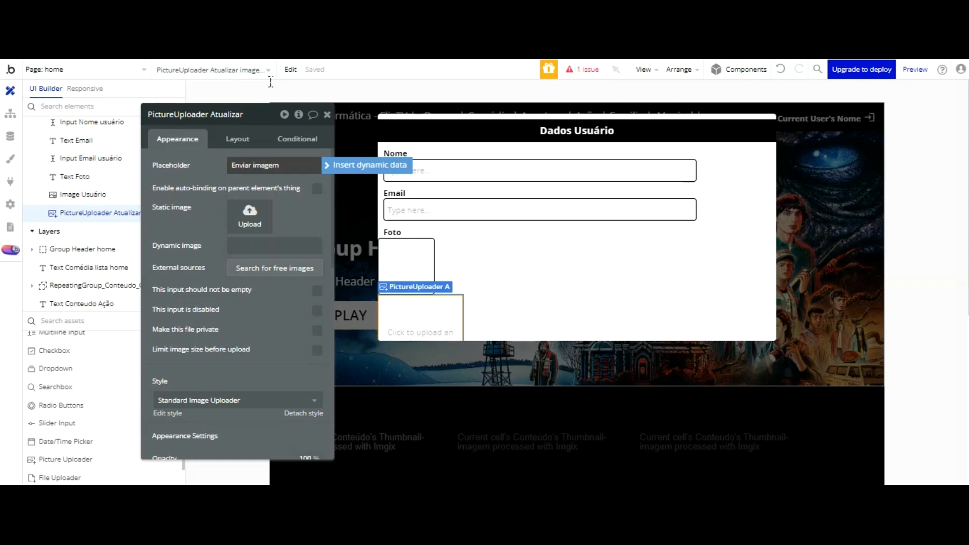
pyautogui.click(237, 139)
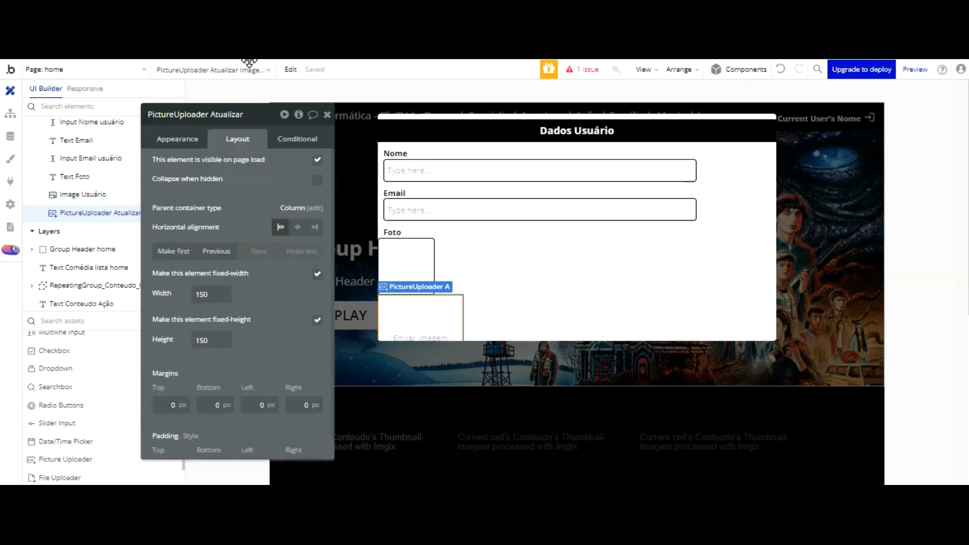
pyautogui.moveTo(208, 294); pyautogui.dragTo(187, 294)
pyautogui.write('100')
pyautogui.press('Tab')
pyautogui.write('100')
pyautogui.click(255, 262)
pyautogui.scroll(-2, 280, 277)
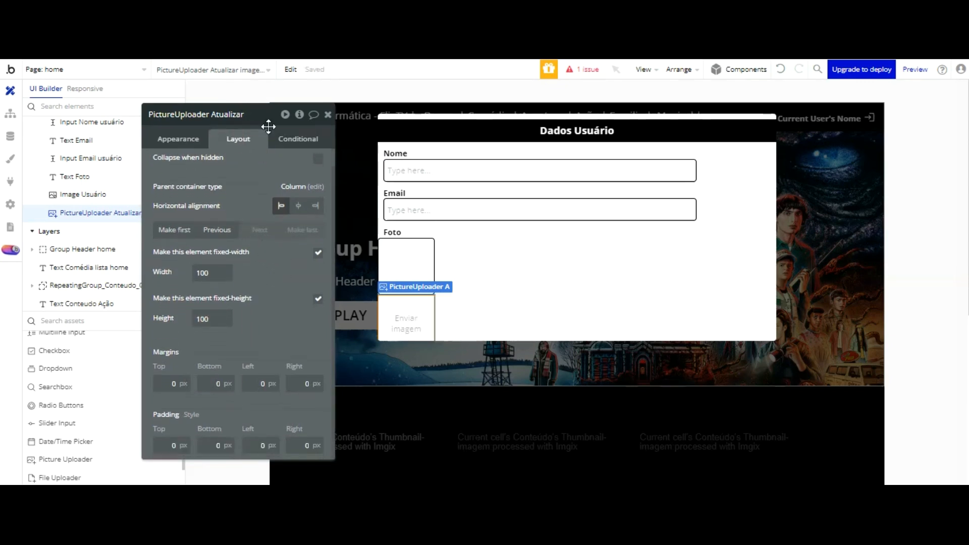
# Step: Set the uploader's border colour to black #000000
pyautogui.click(178, 139)
pyautogui.scroll(-2, 268, 222)
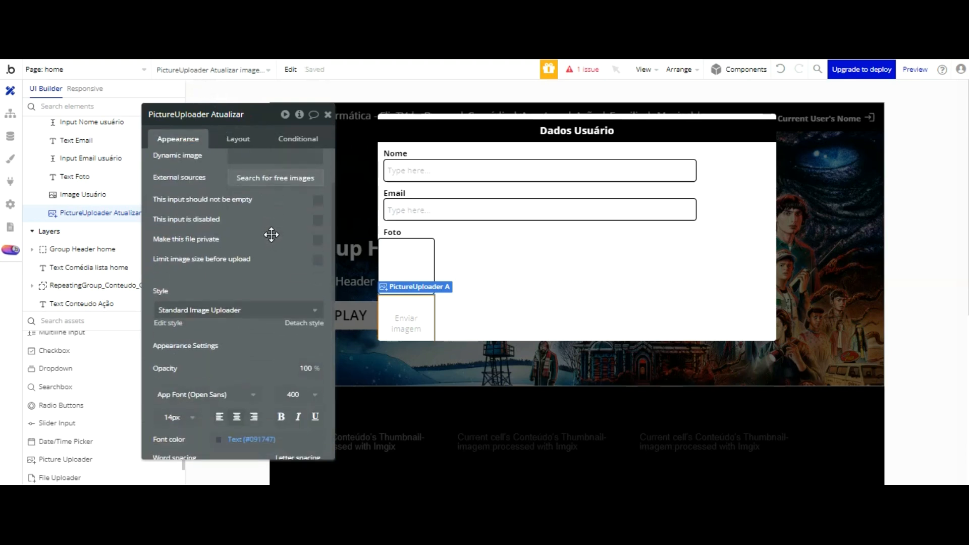
pyautogui.scroll(-8, 271, 234)
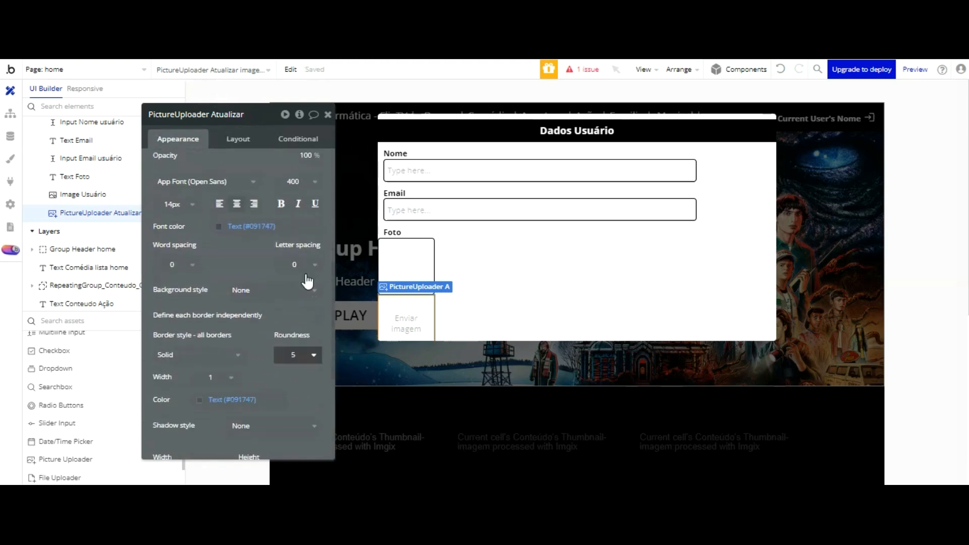
pyautogui.click(209, 356)
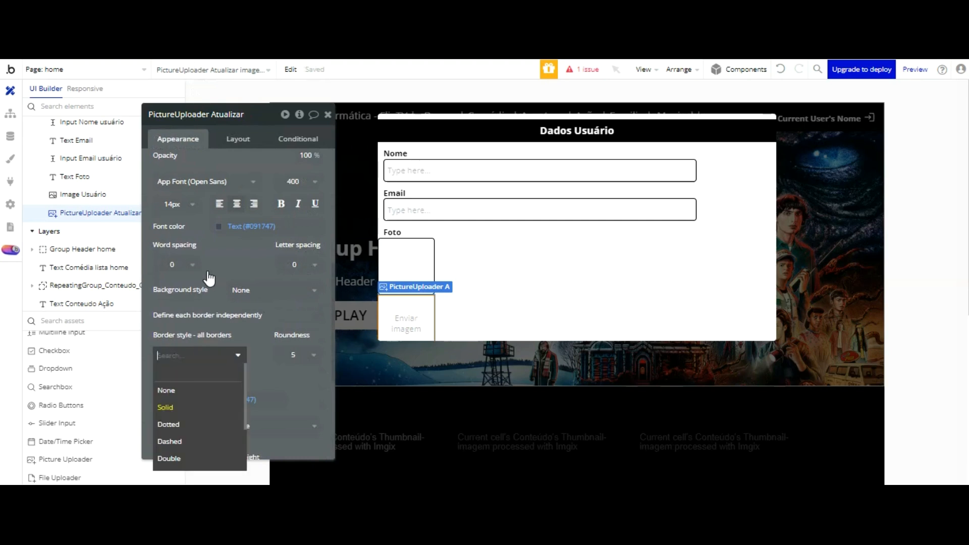
pyautogui.click(249, 342)
pyautogui.click(222, 400)
pyautogui.moveTo(291, 377); pyautogui.dragTo(305, 403)
pyautogui.click(284, 425)
pyautogui.click(281, 425)
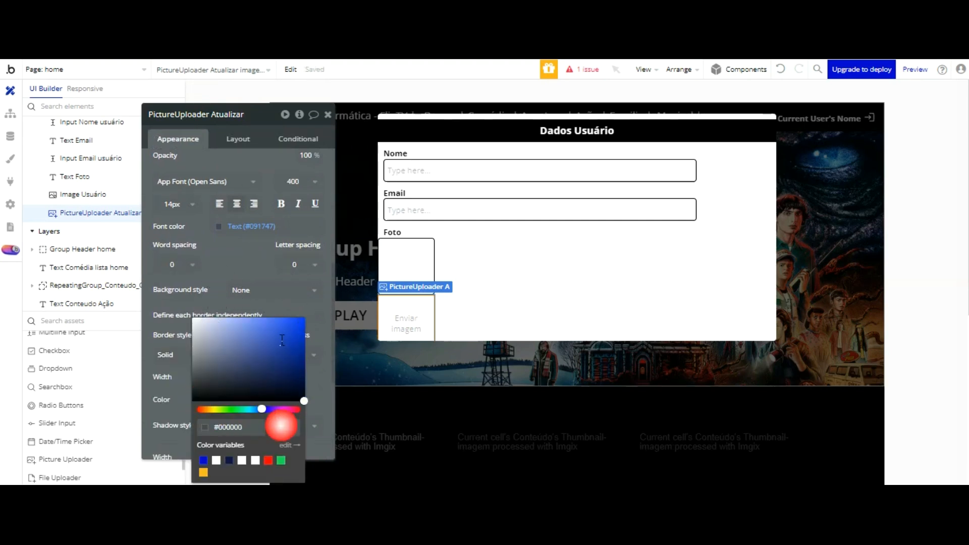
pyautogui.click(314, 408)
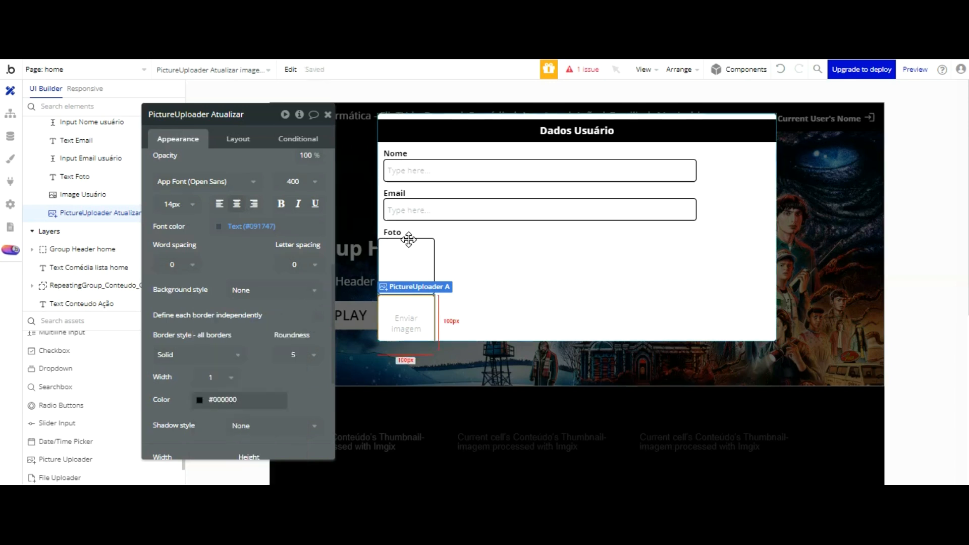
pyautogui.click(409, 323)
pyautogui.click(400, 242)
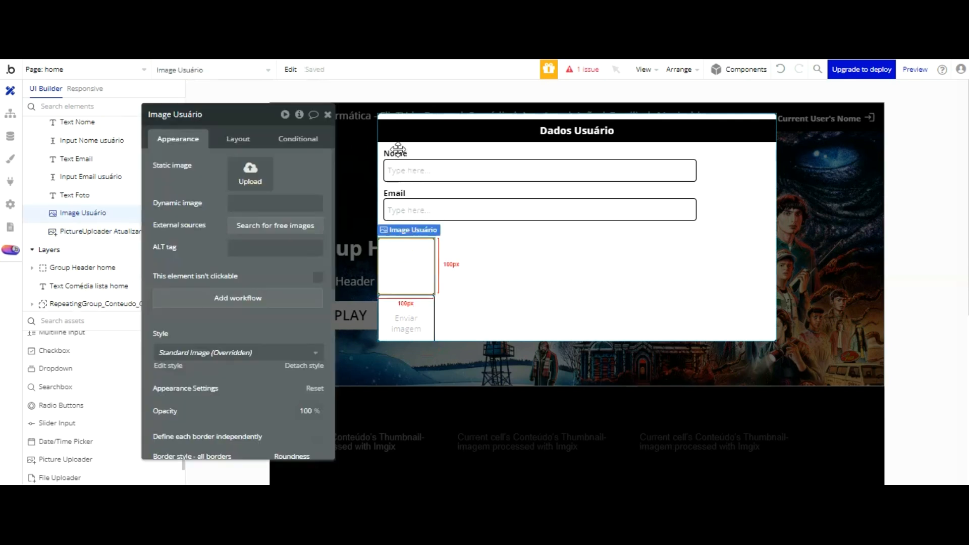
pyautogui.click(396, 152)
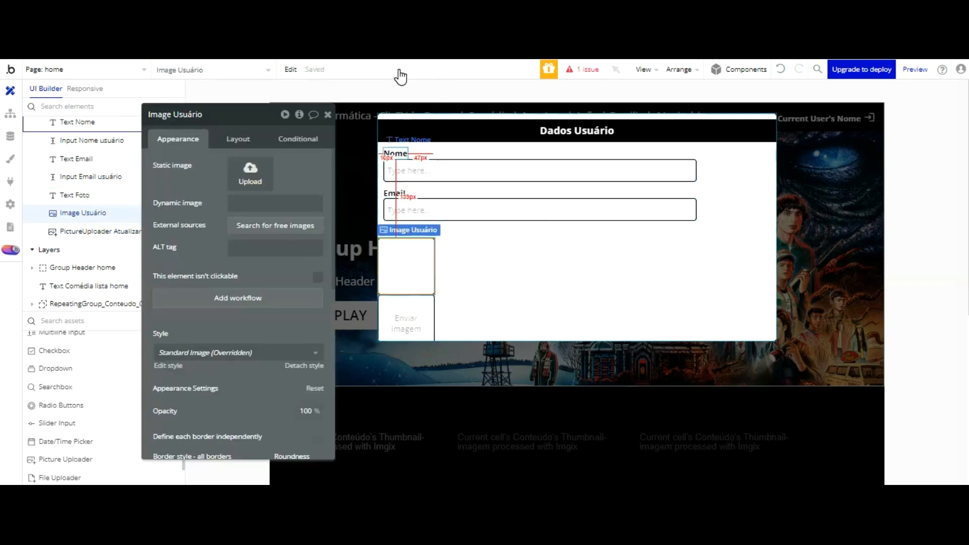
pyautogui.keyDown('shift'); pyautogui.click(422, 176); pyautogui.keyUp('shift')
pyautogui.keyDown('shift'); pyautogui.click(401, 194); pyautogui.keyUp('shift')
pyautogui.keyDown('shift'); pyautogui.click(399, 209); pyautogui.keyUp('shift')
pyautogui.keyDown('shift'); pyautogui.click(395, 233); pyautogui.keyUp('shift')
pyautogui.keyDown('shift'); pyautogui.click(409, 238); pyautogui.keyUp('shift')
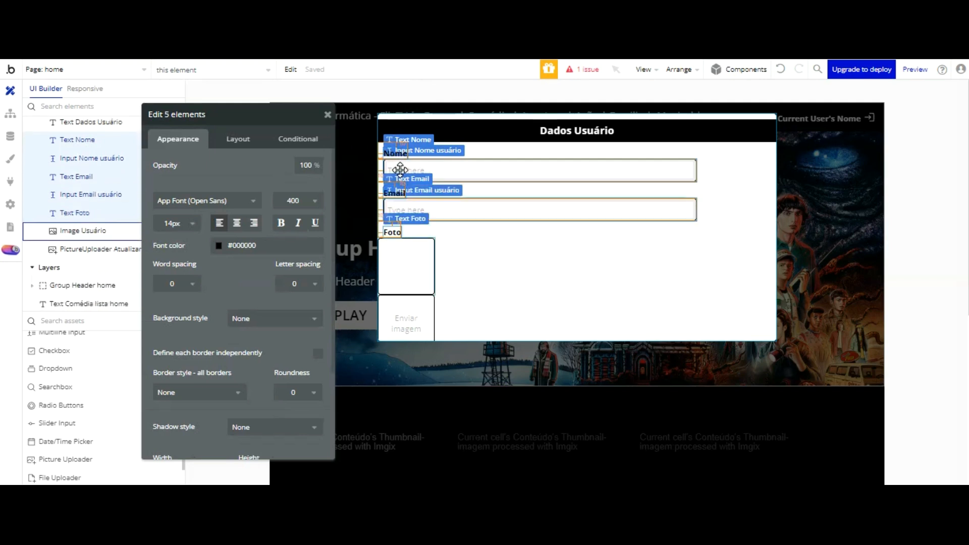
pyautogui.keyDown('shift'); pyautogui.click(406, 313); pyautogui.keyUp('shift')
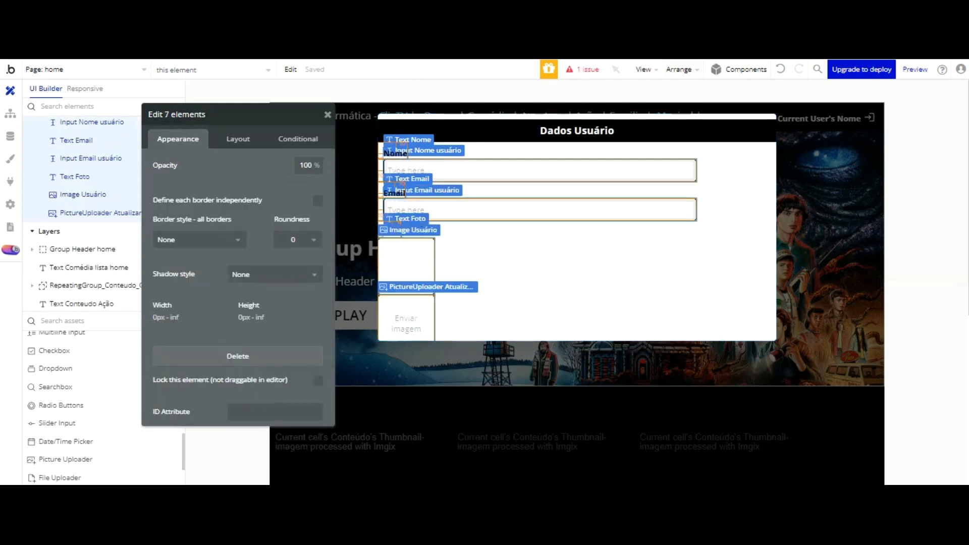
pyautogui.click(687, 70)
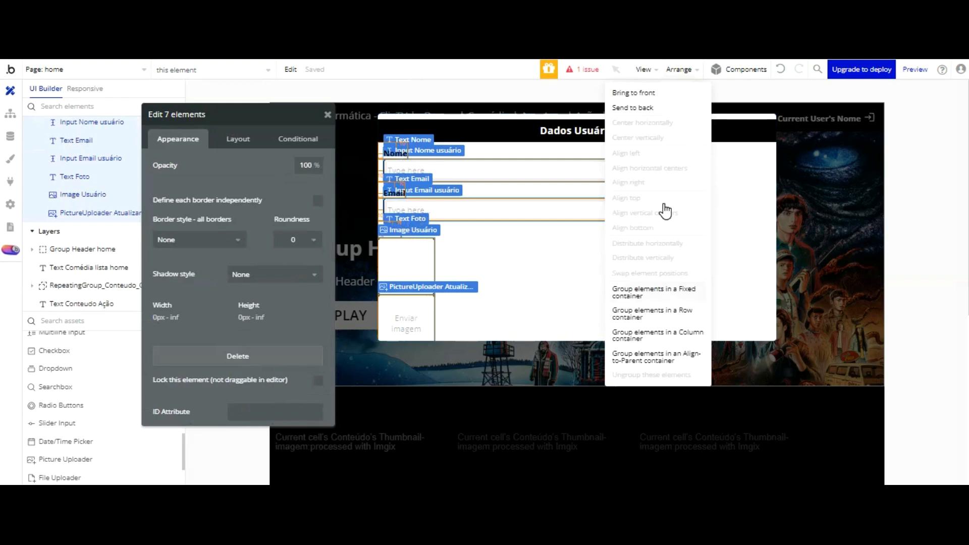
pyautogui.click(663, 289)
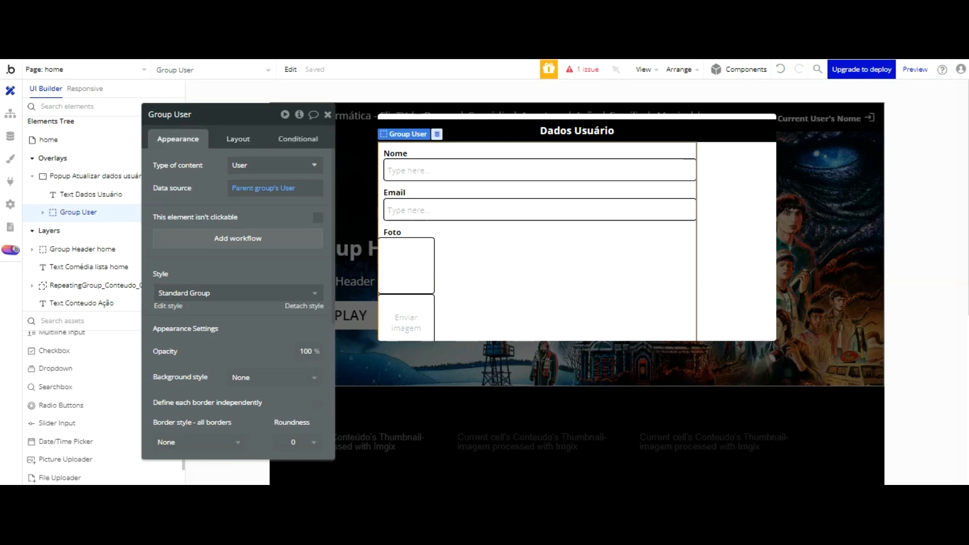
pyautogui.hotkey('ctrl', 'z')
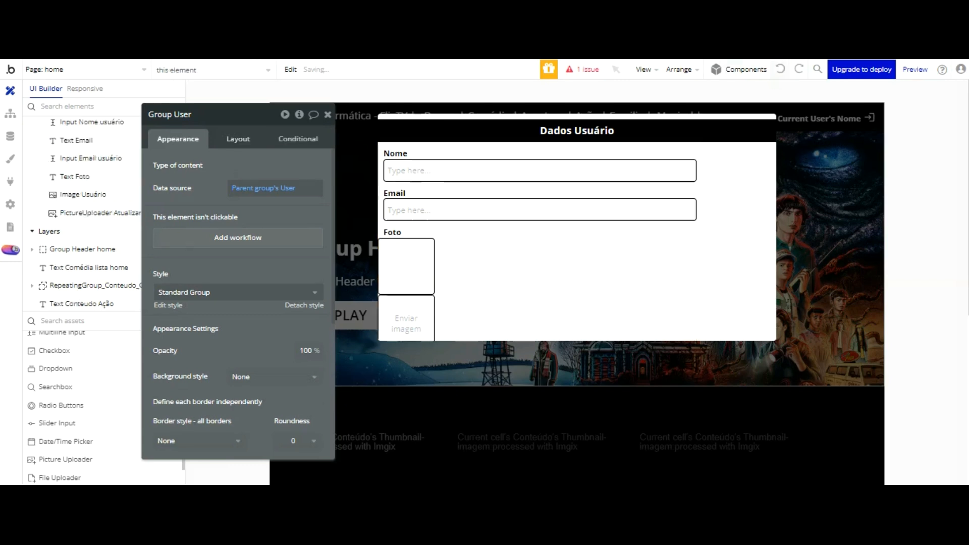
# Step: Group the Nome and Email labels and inputs together
pyautogui.click(401, 153)
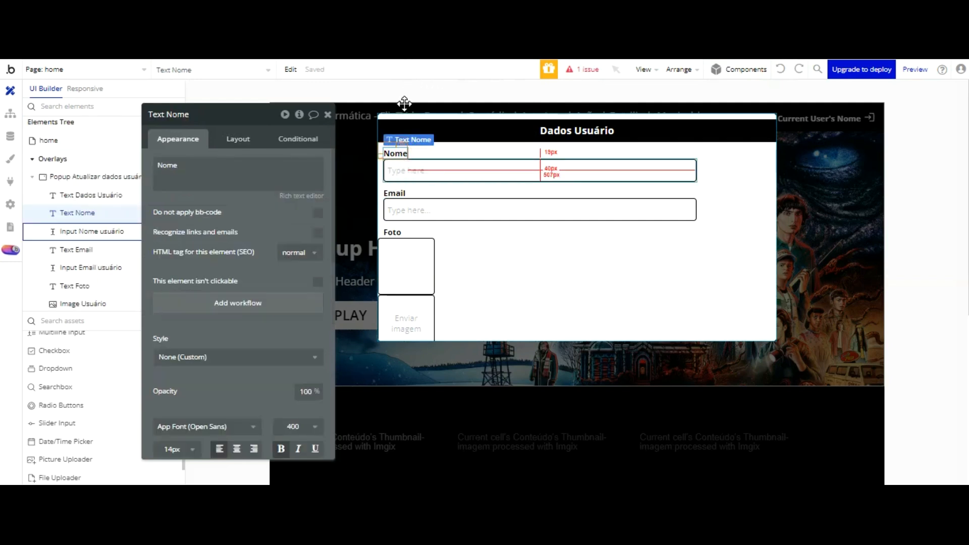
pyautogui.keyDown('shift'); pyautogui.click(409, 171); pyautogui.keyUp('shift')
pyautogui.click(454, 154)
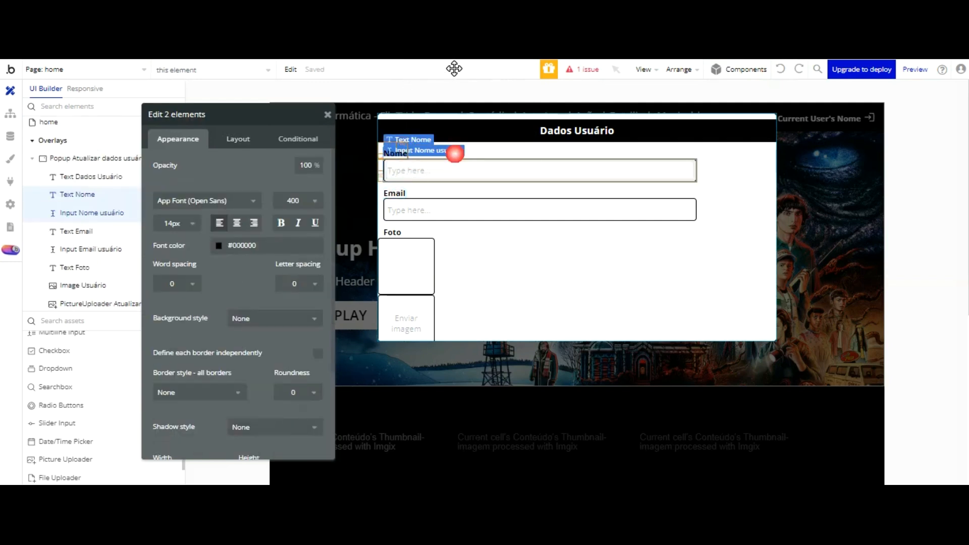
pyautogui.click(474, 153)
pyautogui.click(400, 153)
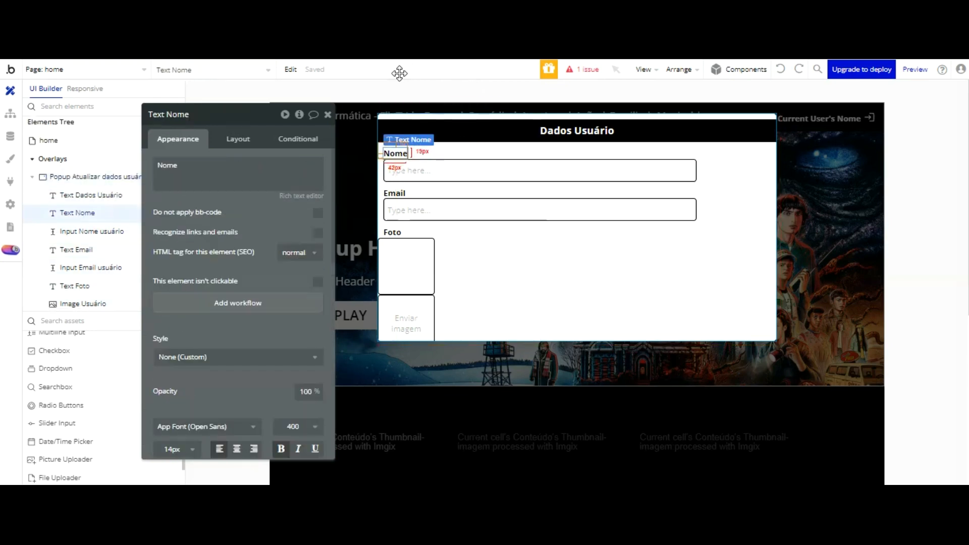
pyautogui.keyDown('shift'); pyautogui.click(424, 170); pyautogui.keyUp('shift')
pyautogui.keyDown('shift'); pyautogui.click(396, 191); pyautogui.keyUp('shift')
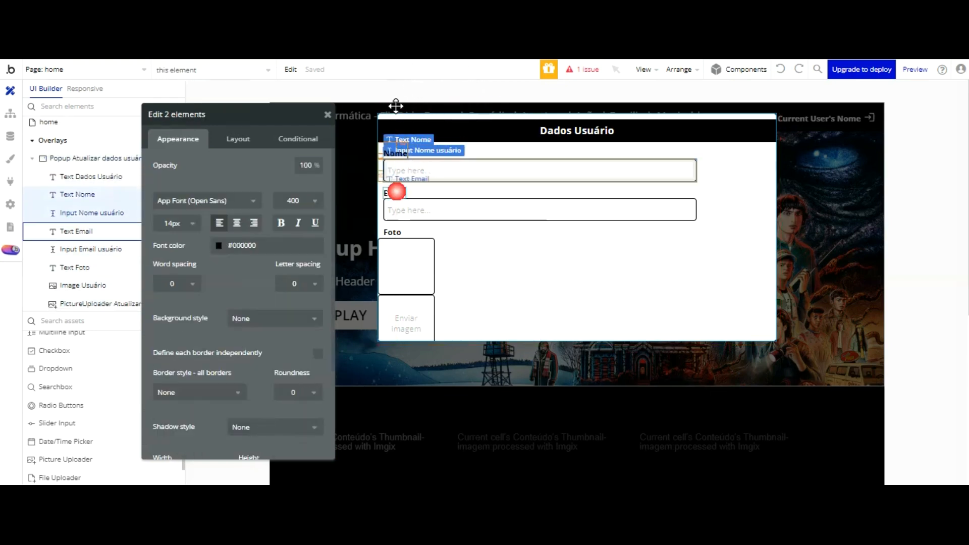
pyautogui.keyDown('shift'); pyautogui.click(401, 207); pyautogui.keyUp('shift')
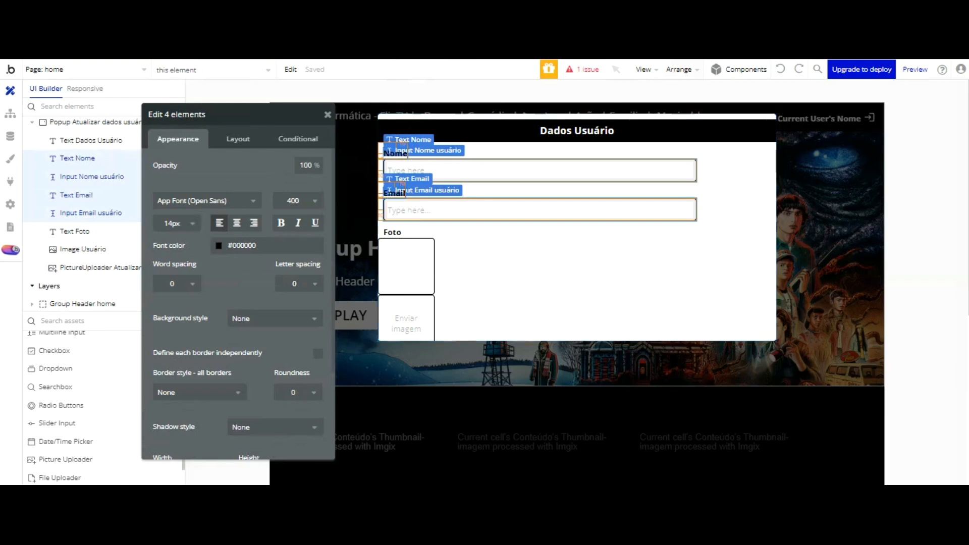
pyautogui.click(681, 71)
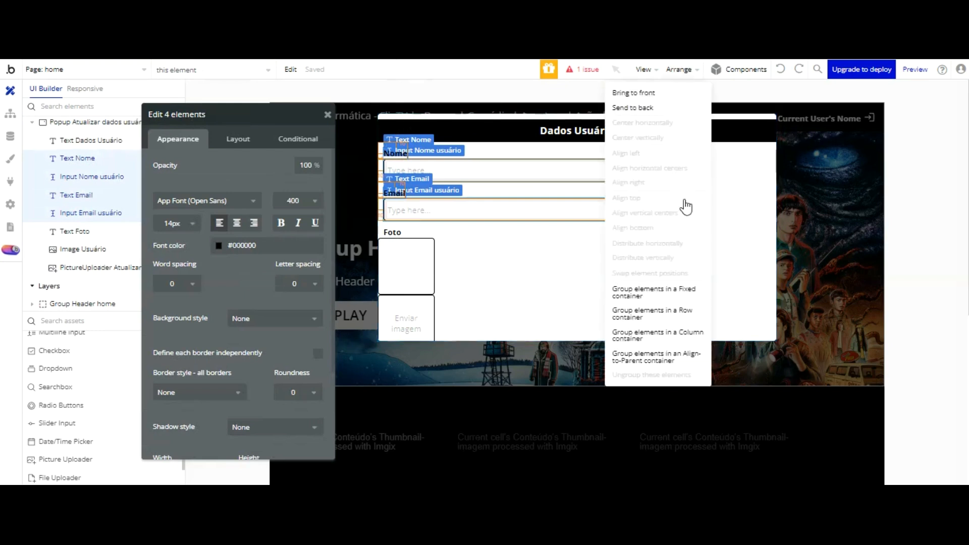
pyautogui.click(681, 289)
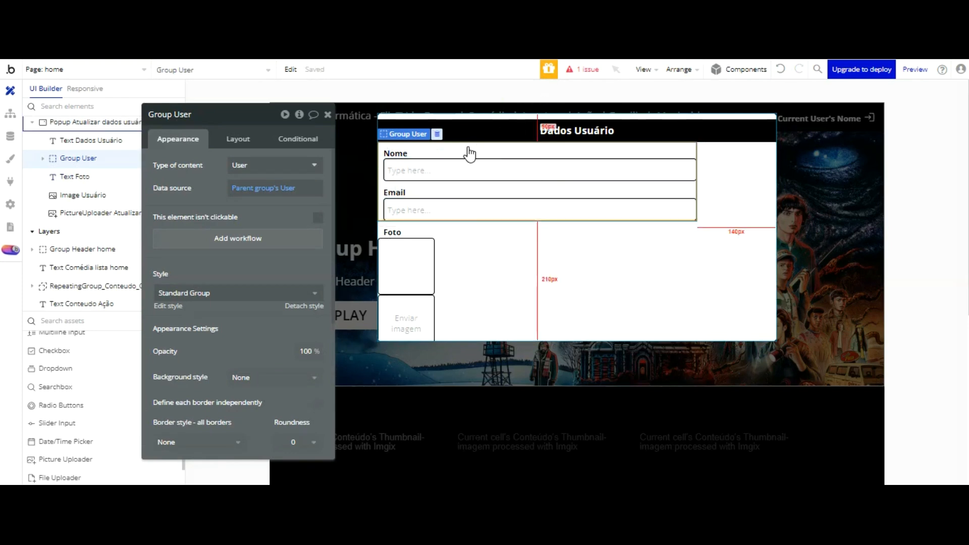
# Step: Wrap that group with the Foto label, user image and uploader in Group User
pyautogui.keyDown('shift'); pyautogui.click(397, 232); pyautogui.keyUp('shift')
pyautogui.keyDown('shift'); pyautogui.click(399, 256); pyautogui.keyUp('shift')
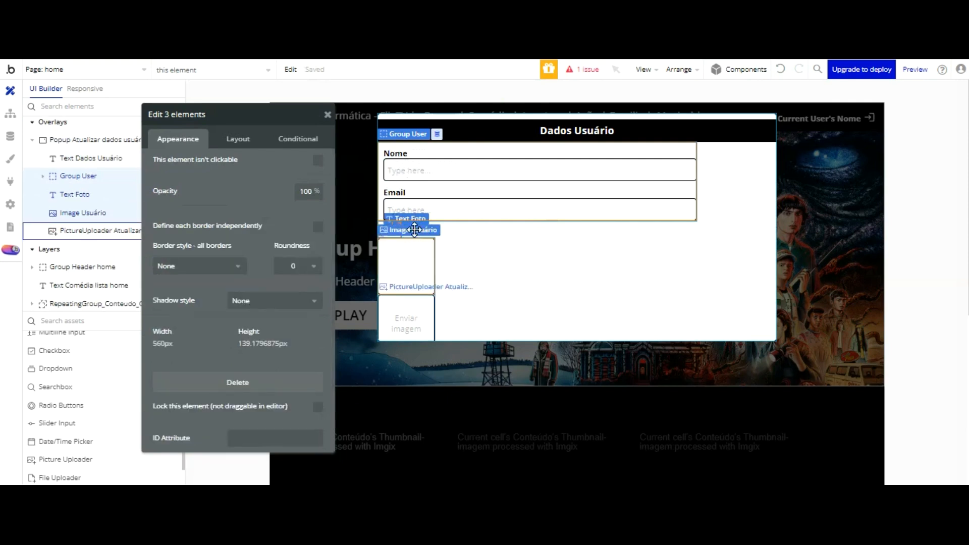
pyautogui.keyDown('shift'); pyautogui.click(415, 315); pyautogui.keyUp('shift')
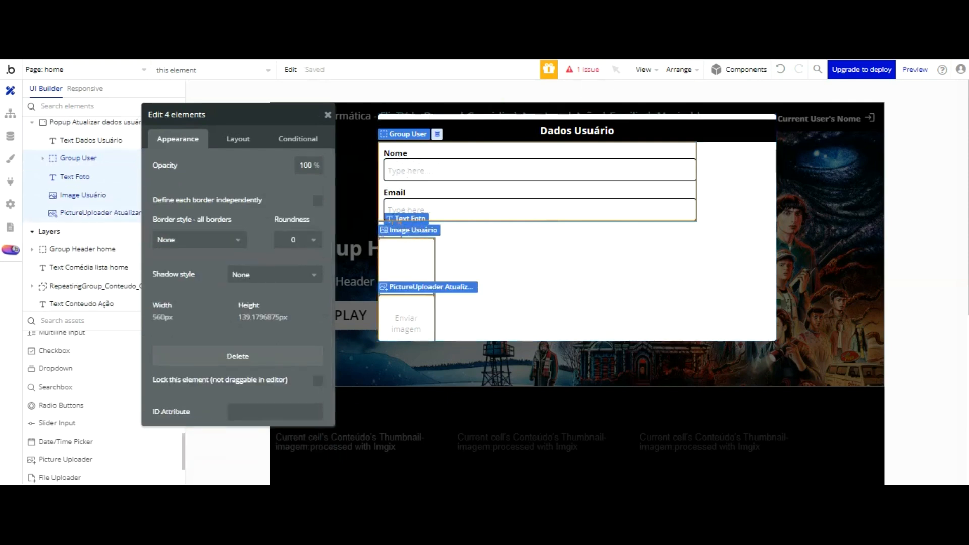
pyautogui.click(679, 69)
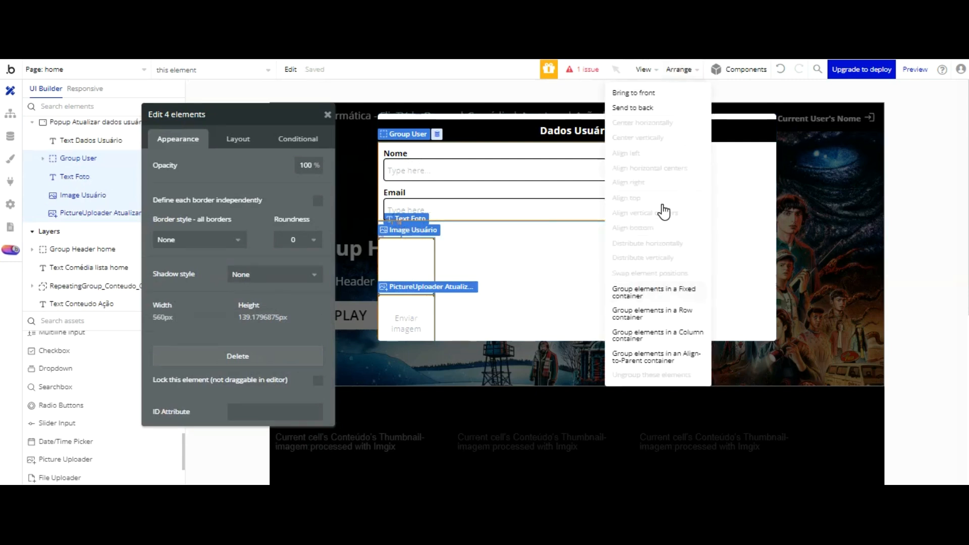
pyautogui.click(661, 292)
pyautogui.click(572, 185)
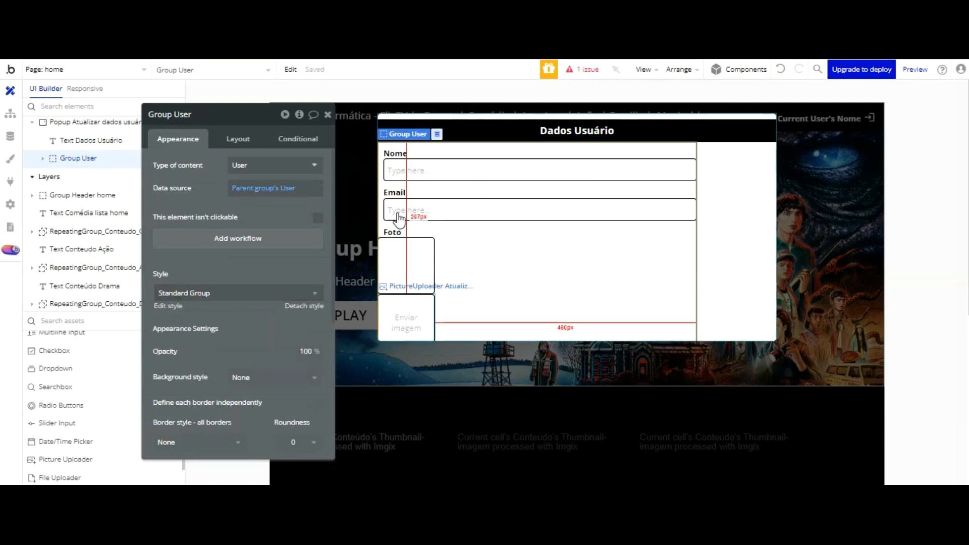
pyautogui.moveTo(227, 115); pyautogui.dragTo(541, 127)
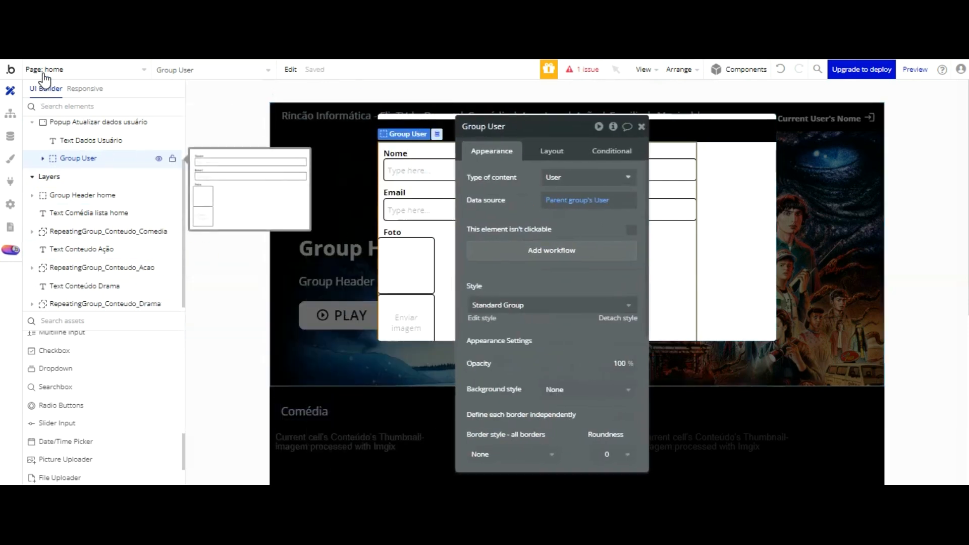
# Step: Rename the inner Nome/Email group to Group Dados User Popup
pyautogui.click(428, 188)
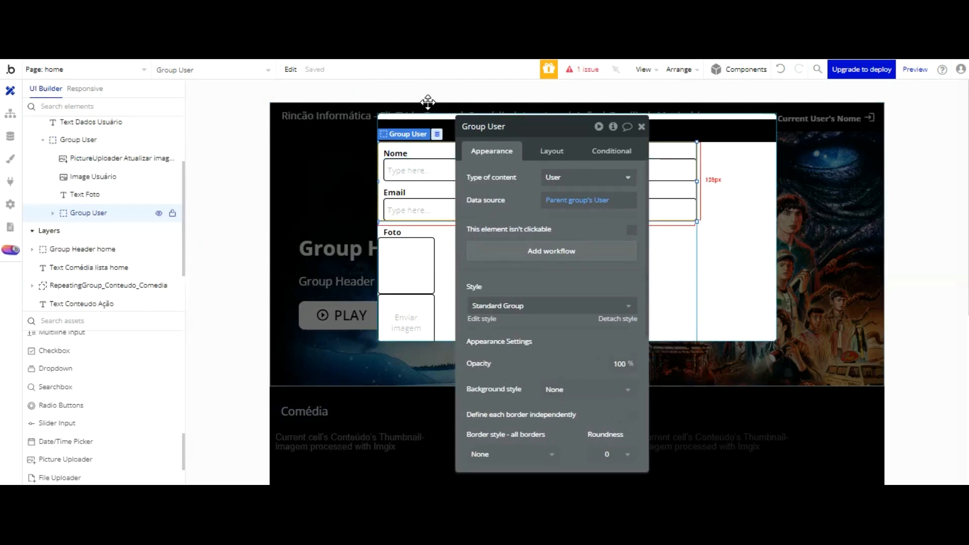
pyautogui.click(519, 128)
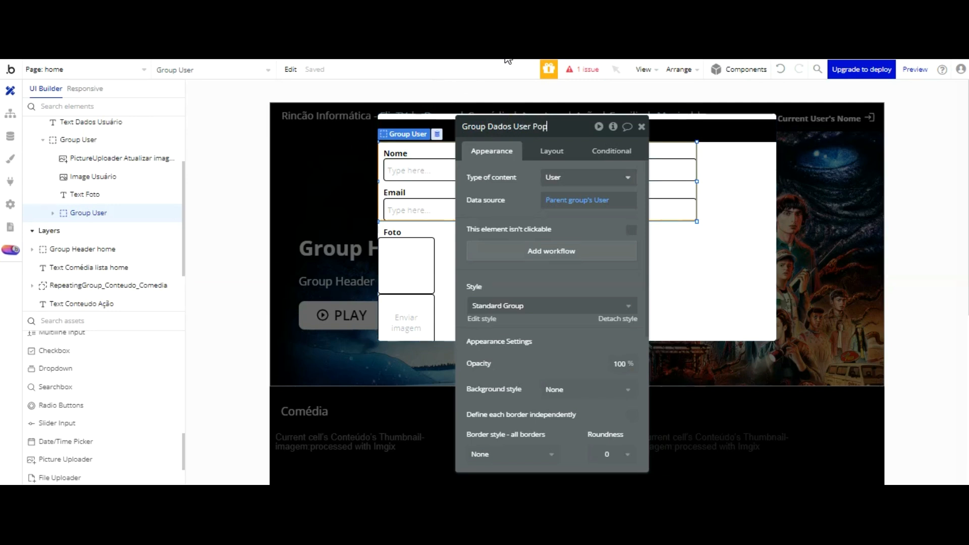
pyautogui.click(486, 212)
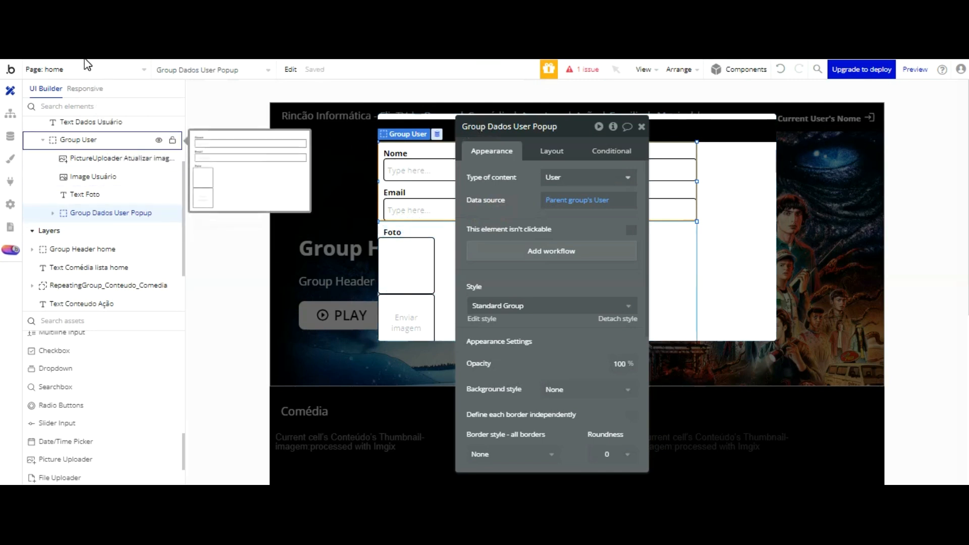
# Step: Rename the outer Group User container to Group Imagem User popup
pyautogui.click(84, 143)
pyautogui.doubleClick(496, 126)
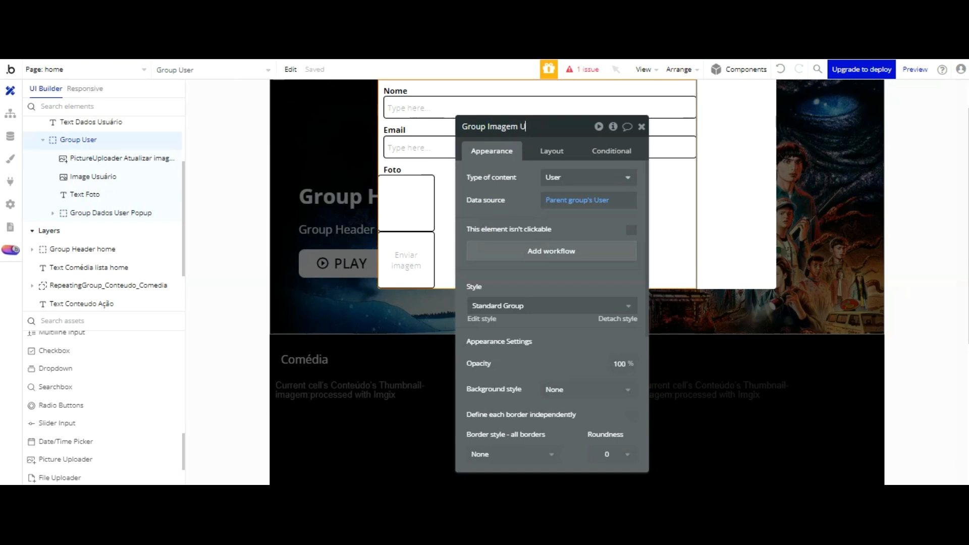
pyautogui.write('Imagem User popup')
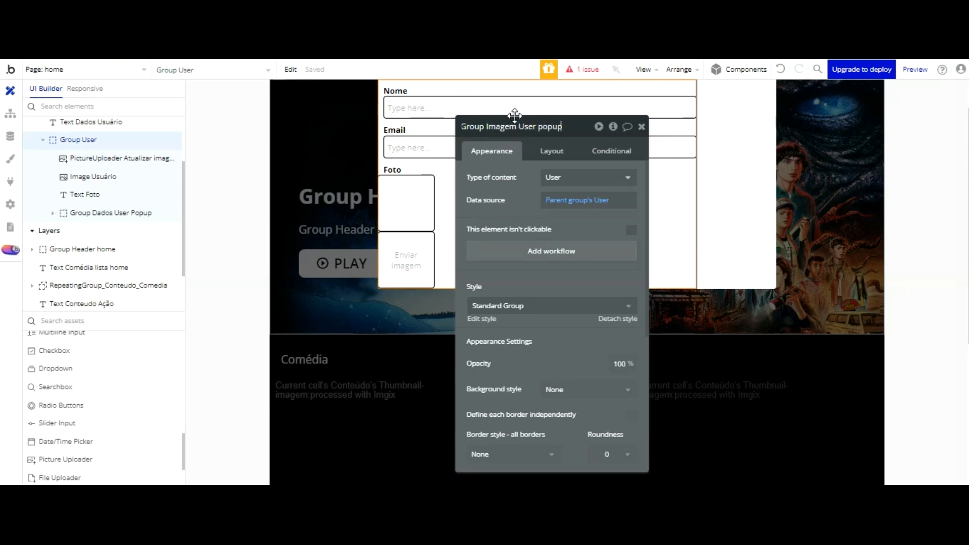
pyautogui.click(548, 201)
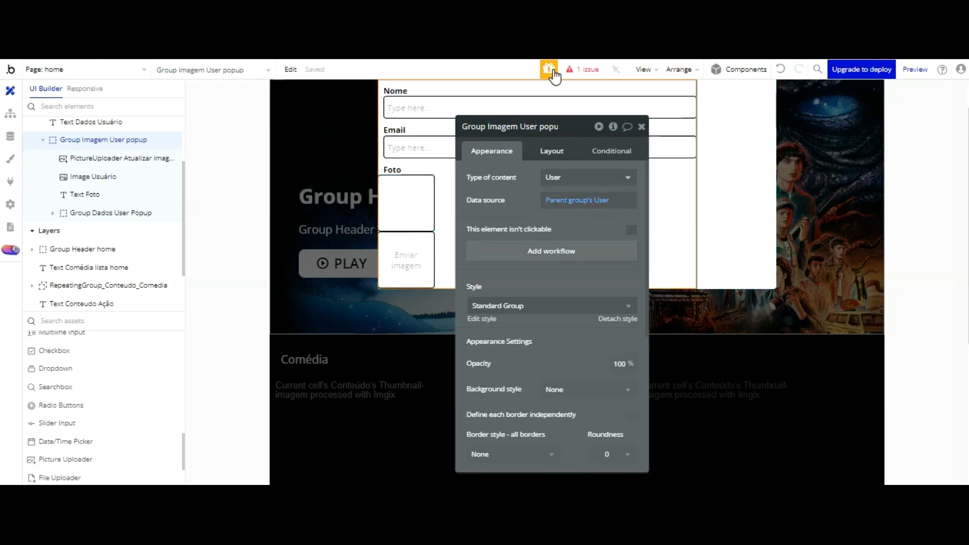
pyautogui.click(551, 151)
# Step: Uncheck 'This element is visible on page load' for Image Usuário
pyautogui.moveTo(551, 110); pyautogui.dragTo(614, 155)
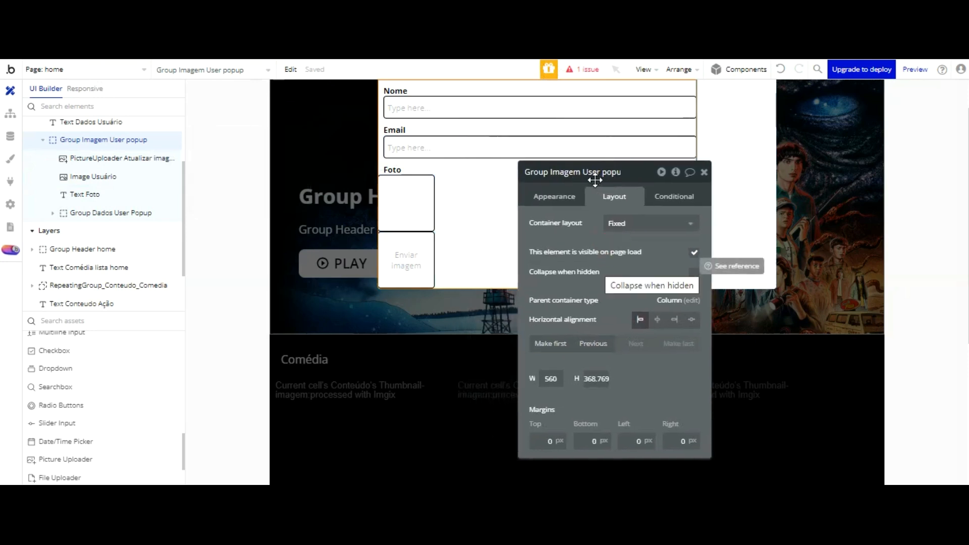
pyautogui.click(420, 211)
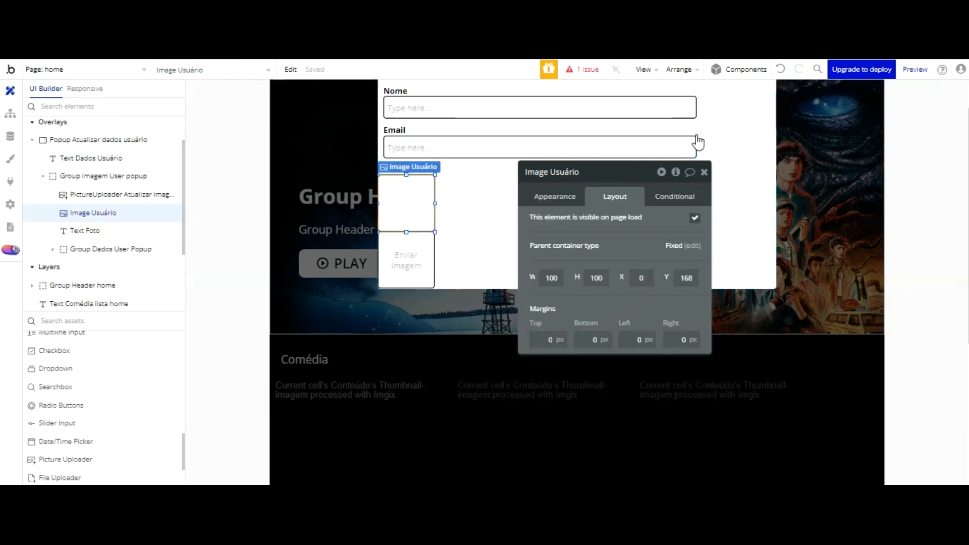
pyautogui.click(695, 217)
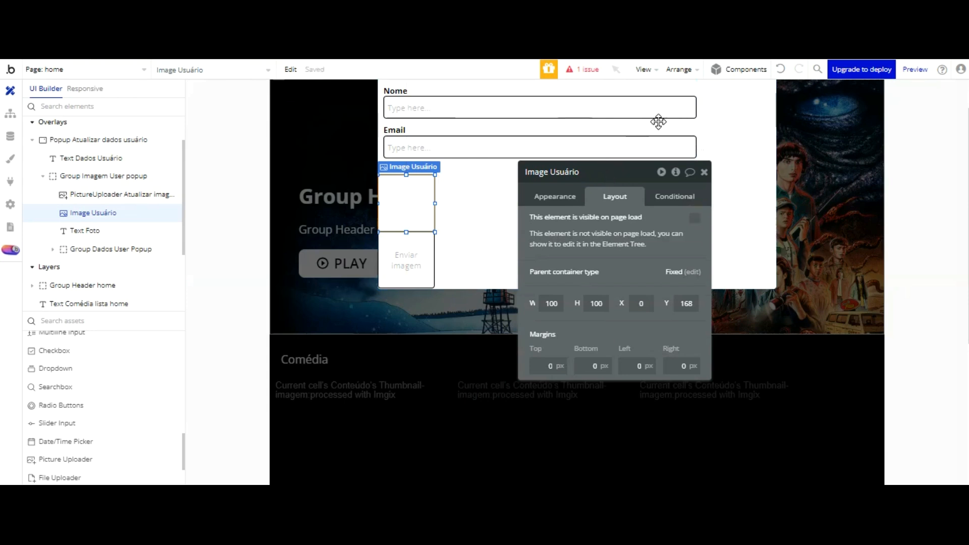
pyautogui.click(674, 197)
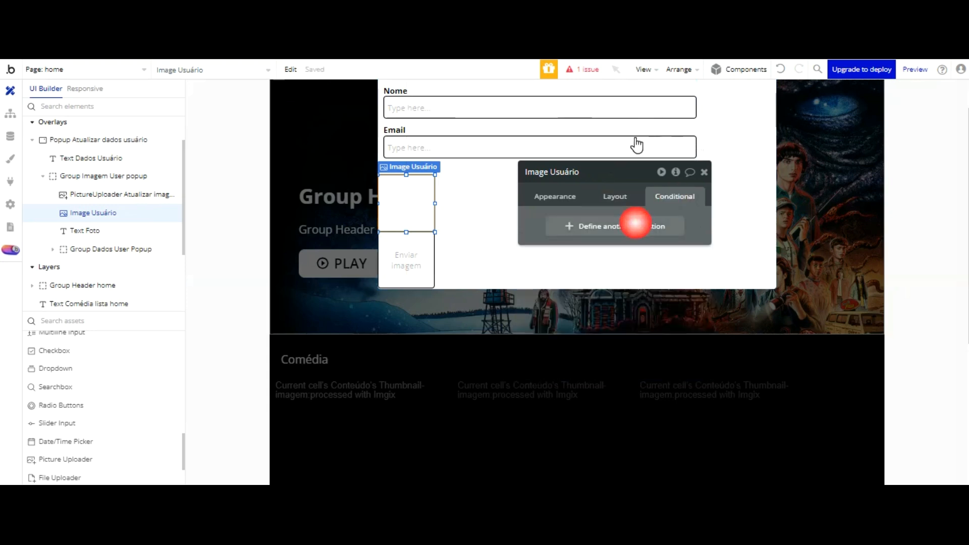
# Step: Add a condition: when Current User's Foto-perfil is not empty, This element is visible
pyautogui.click(615, 228)
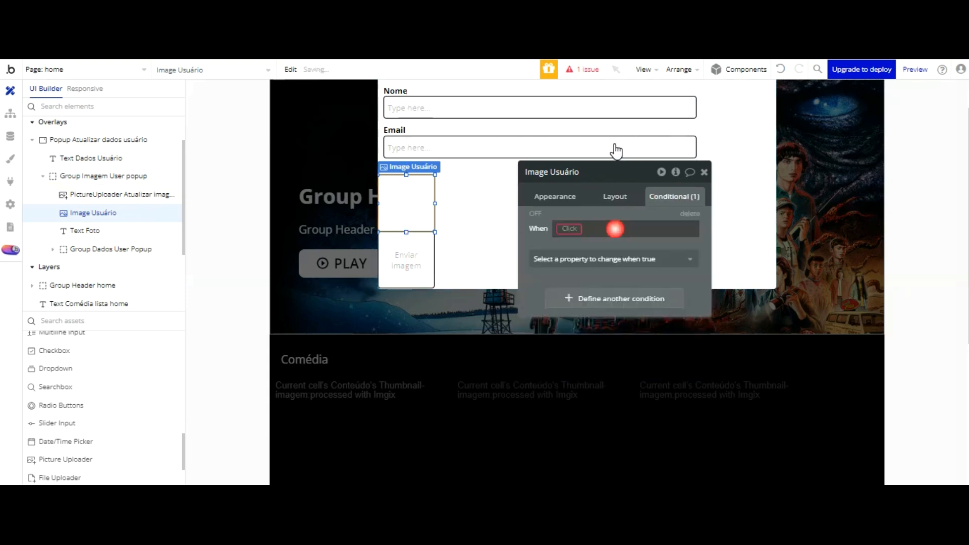
pyautogui.click(569, 228)
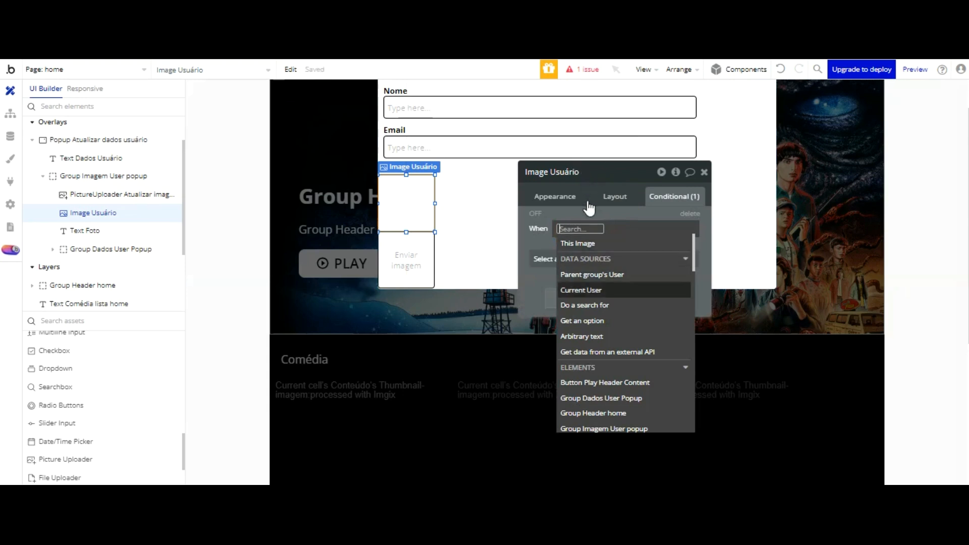
pyautogui.click(587, 288)
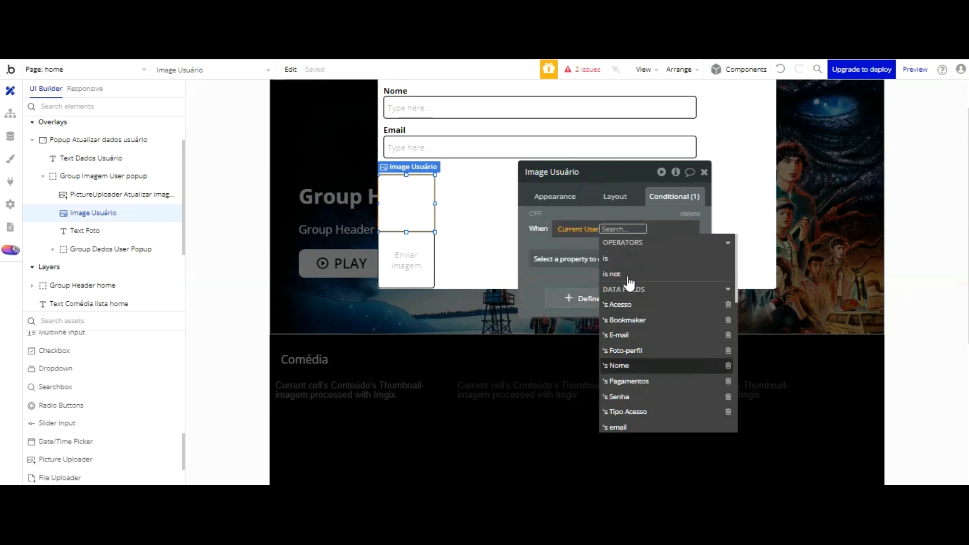
pyautogui.click(638, 350)
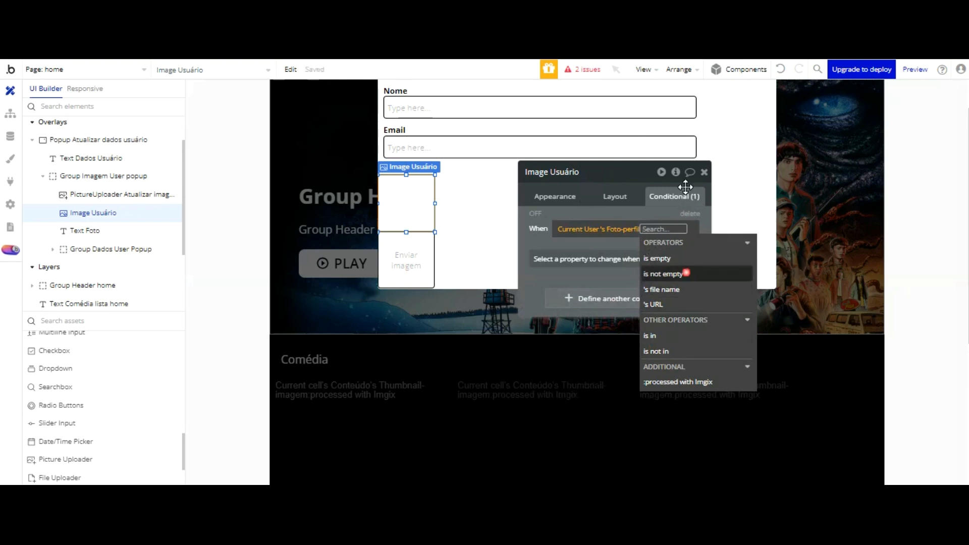
pyautogui.press('Return')
pyautogui.click(545, 245)
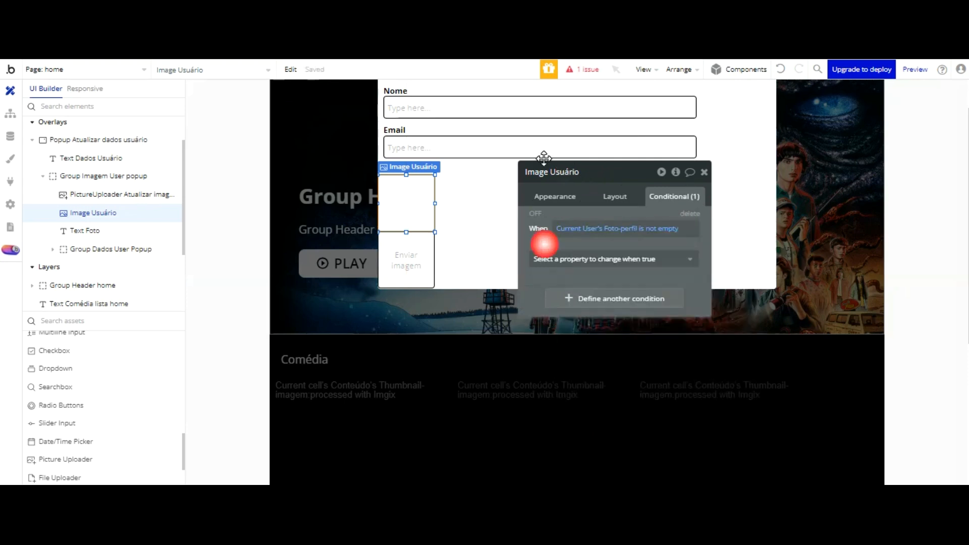
pyautogui.click(550, 257)
pyautogui.press('Return')
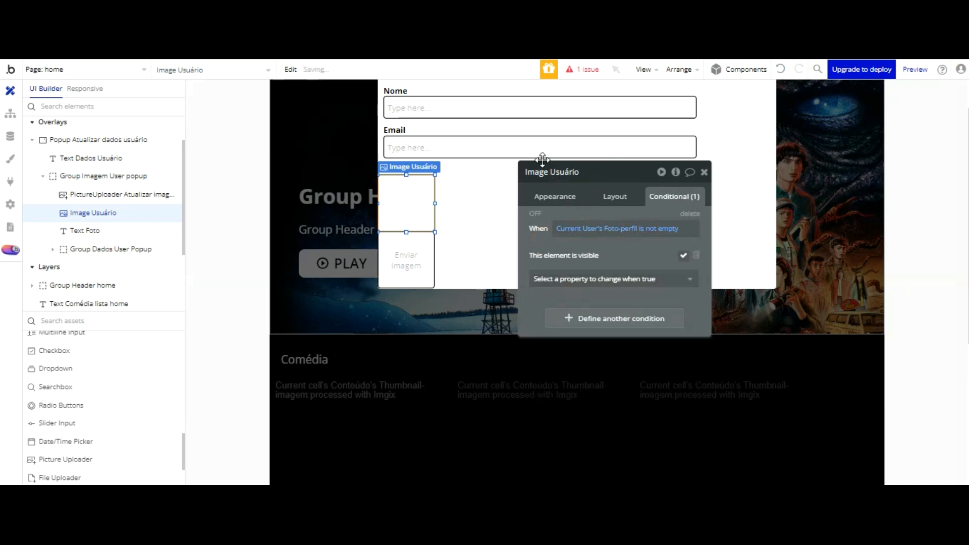
pyautogui.click(406, 255)
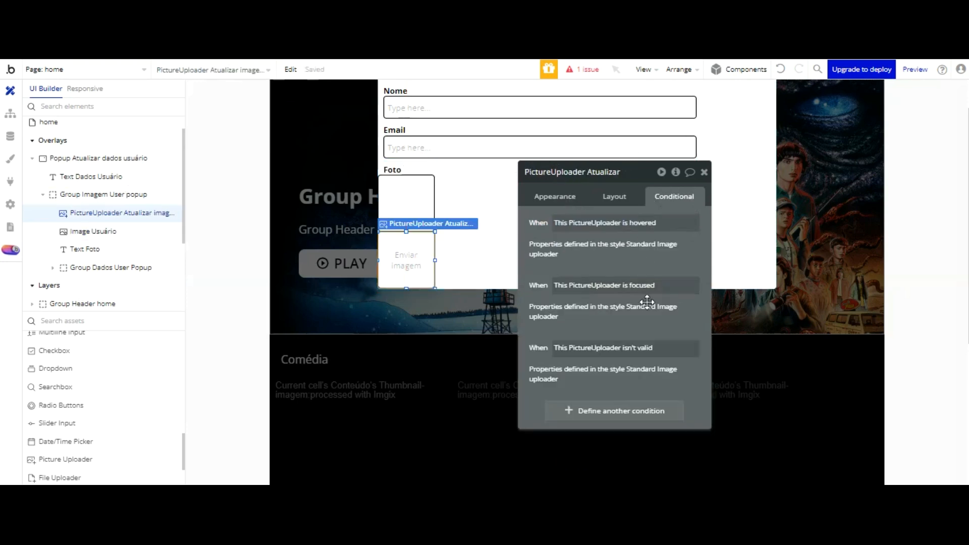
# Step: Add a PictureUploader Atualizar condition: when Current User's Foto-perfil is not empty, 'This element is visible'
pyautogui.click(631, 409)
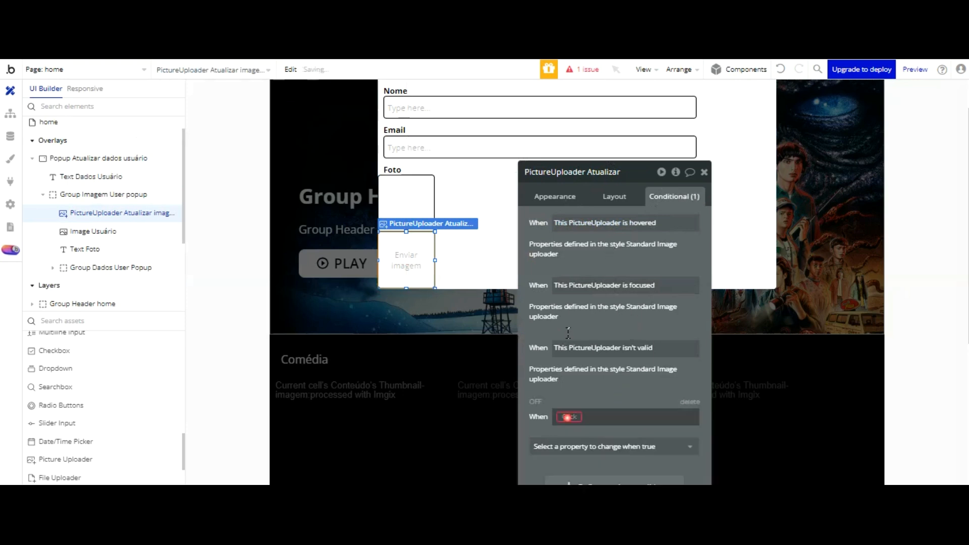
pyautogui.click(569, 416)
pyautogui.scroll(-3, 632, 304)
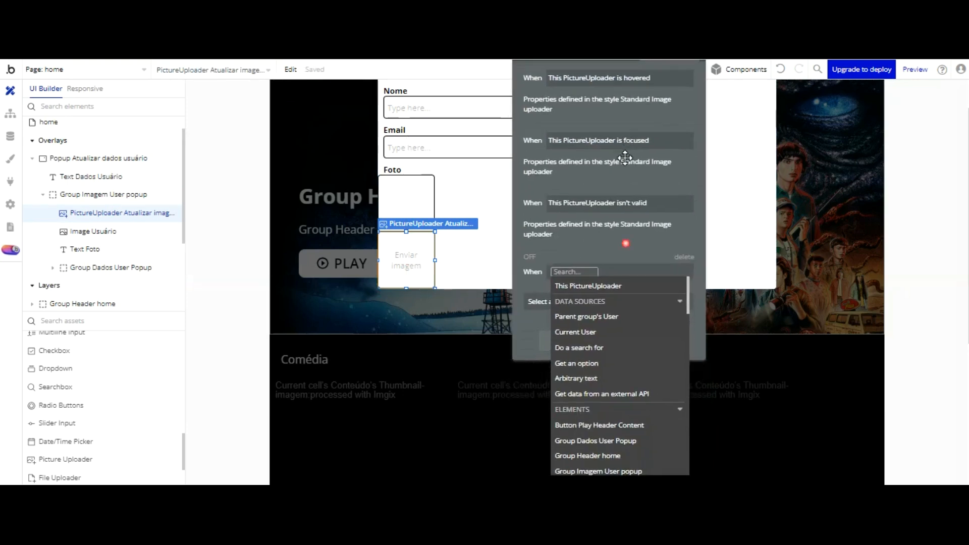
pyautogui.click(605, 337)
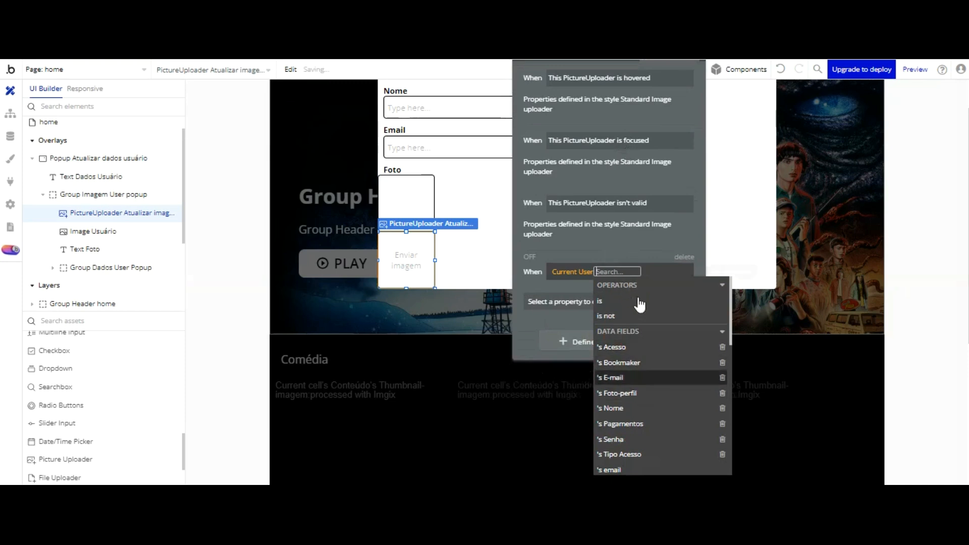
pyautogui.click(640, 392)
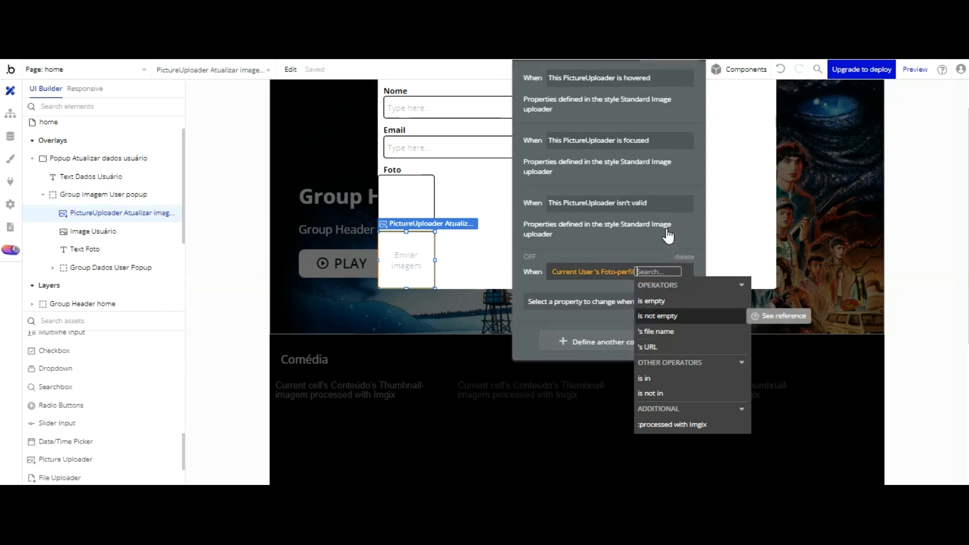
pyautogui.click(665, 316)
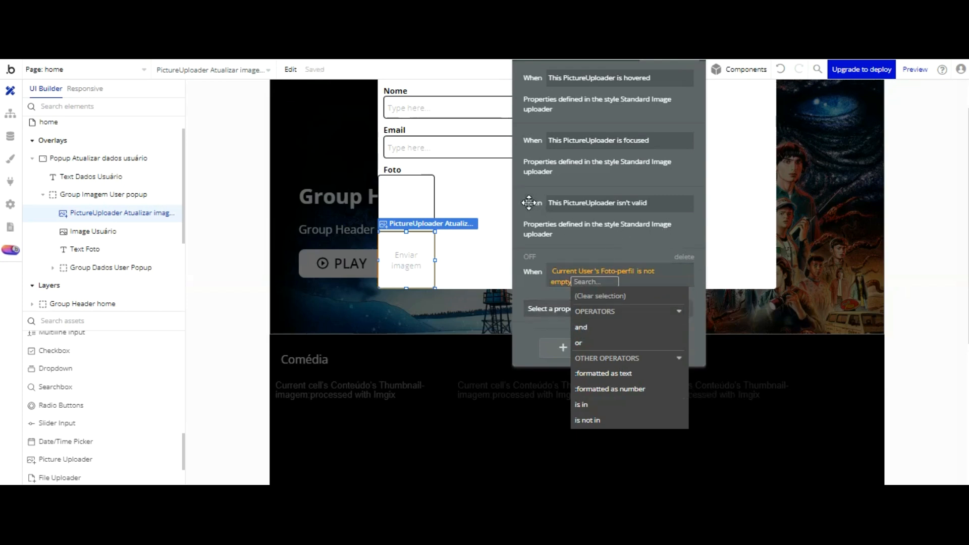
pyautogui.click(529, 288)
pyautogui.click(573, 302)
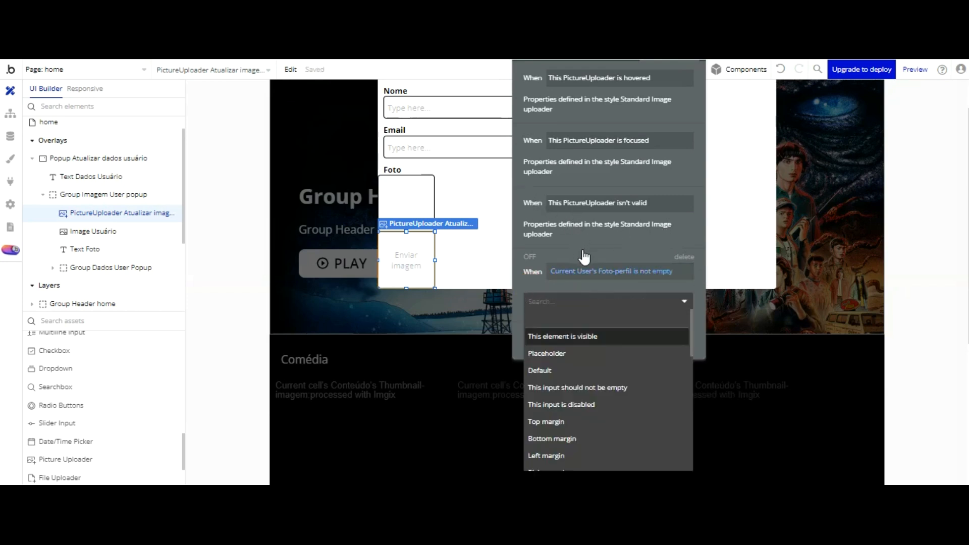
pyautogui.click(584, 336)
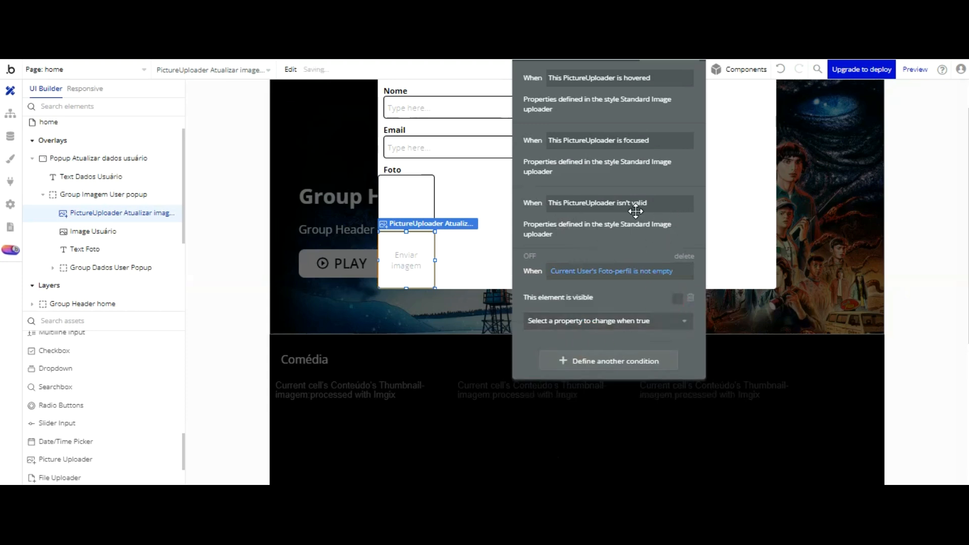
pyautogui.moveTo(594, 159); pyautogui.dragTo(715, 237)
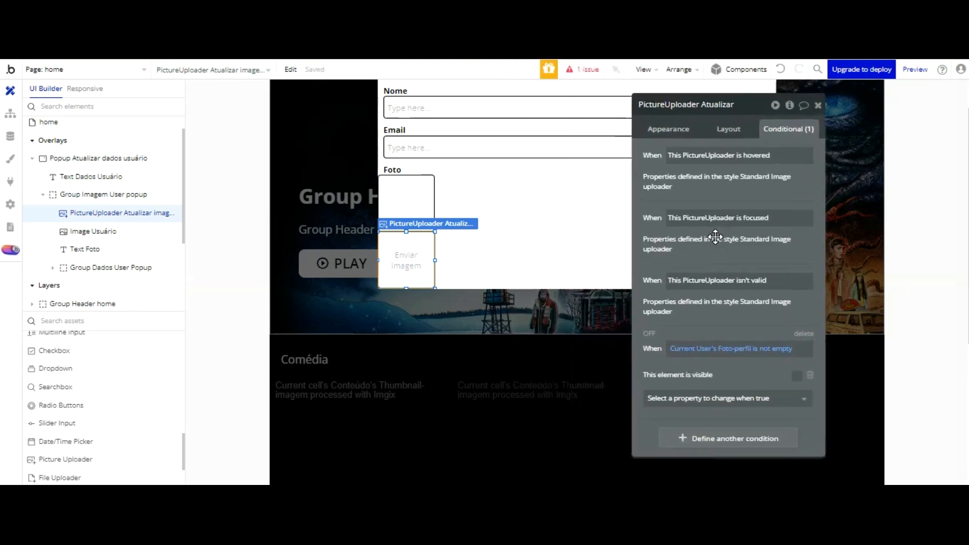
pyautogui.click(103, 194)
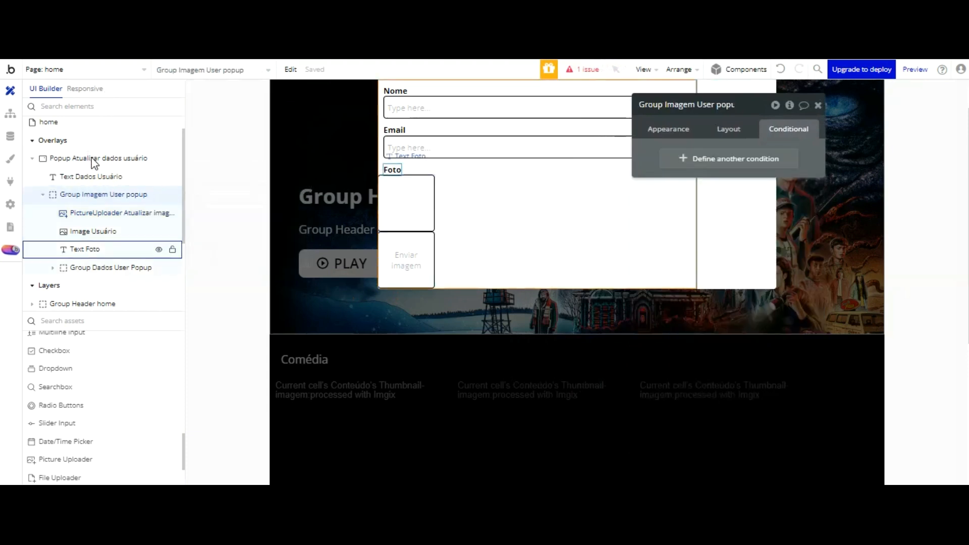
# Step: Wrap the image group, image, uploader, Foto text and data group in a fixed container
pyautogui.keyDown('shift'); pyautogui.click(100, 264); pyautogui.keyUp('shift')
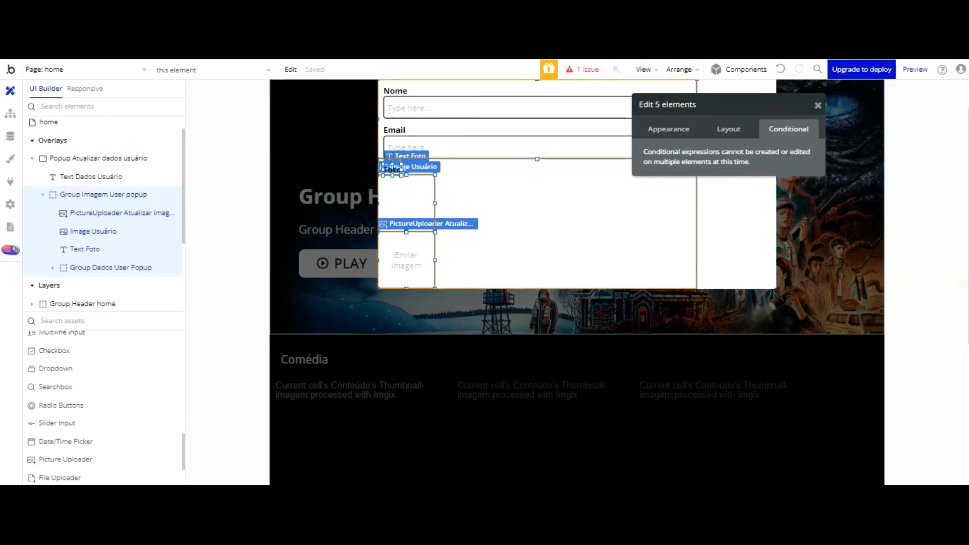
pyautogui.click(678, 69)
pyautogui.click(651, 292)
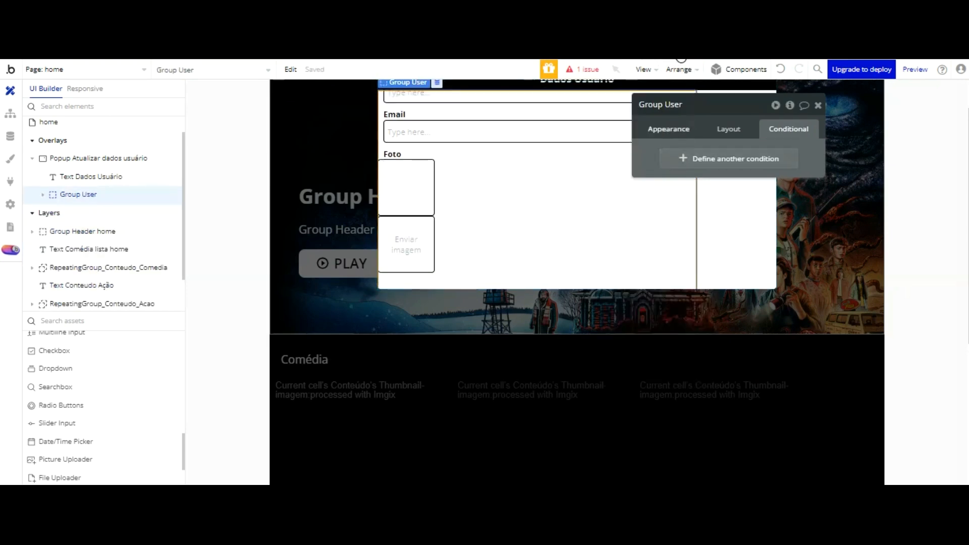
pyautogui.click(668, 128)
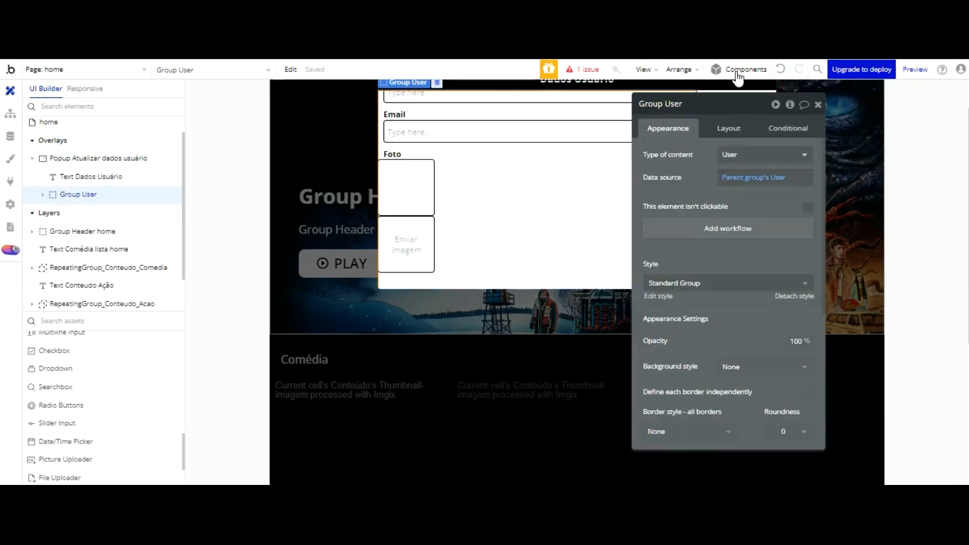
# Step: Rename the new group to 'Group Dados user popup 01'
pyautogui.doubleClick(672, 104)
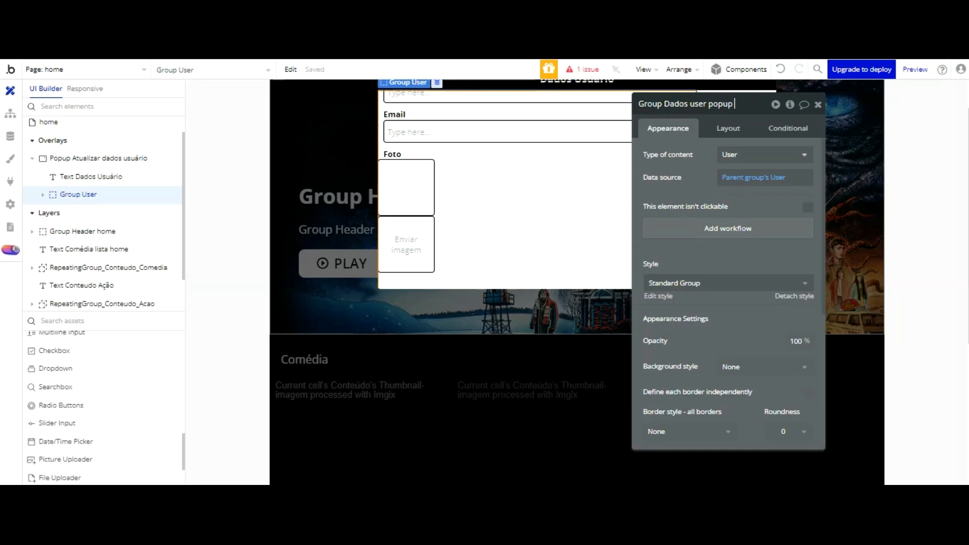
pyautogui.write('01')
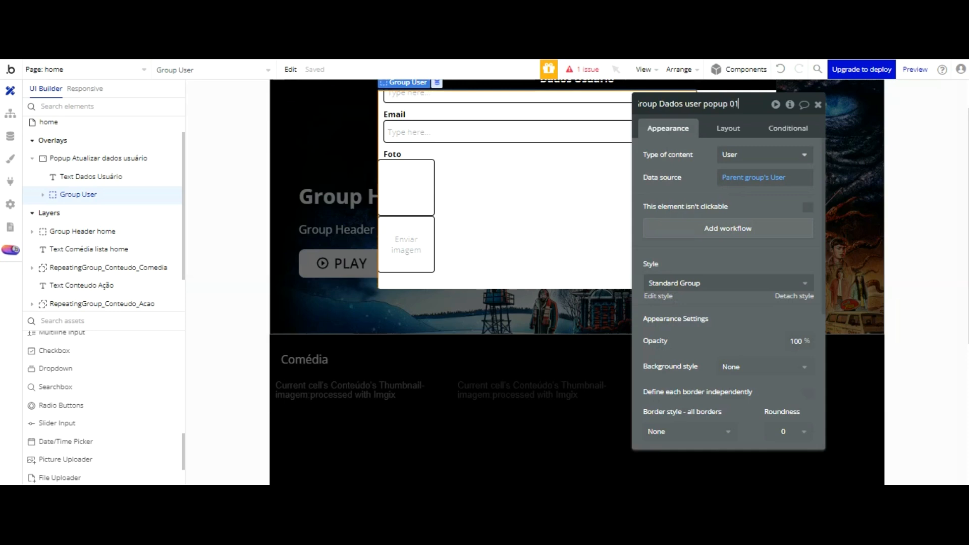
pyautogui.press('Return')
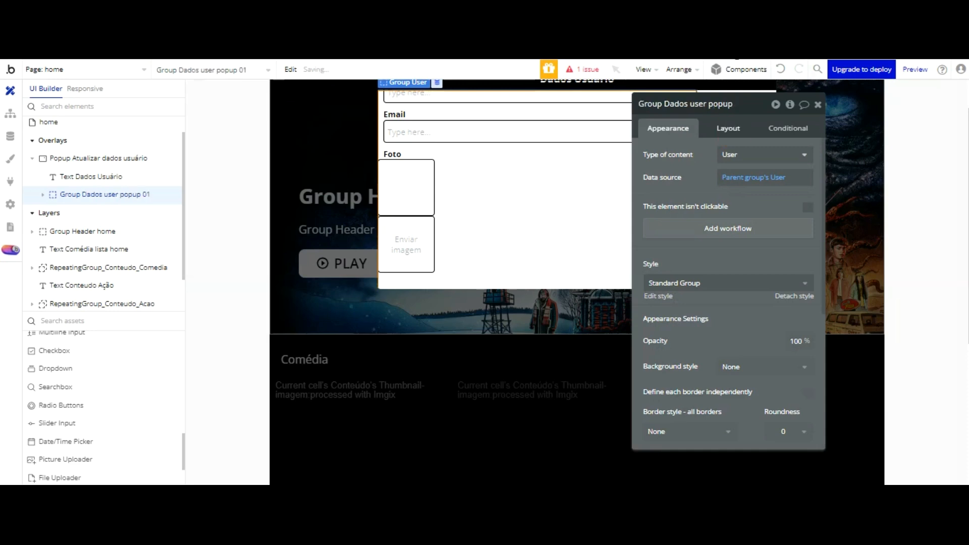
# Step: Set the new group's container layout to Row
pyautogui.click(729, 129)
pyautogui.click(757, 155)
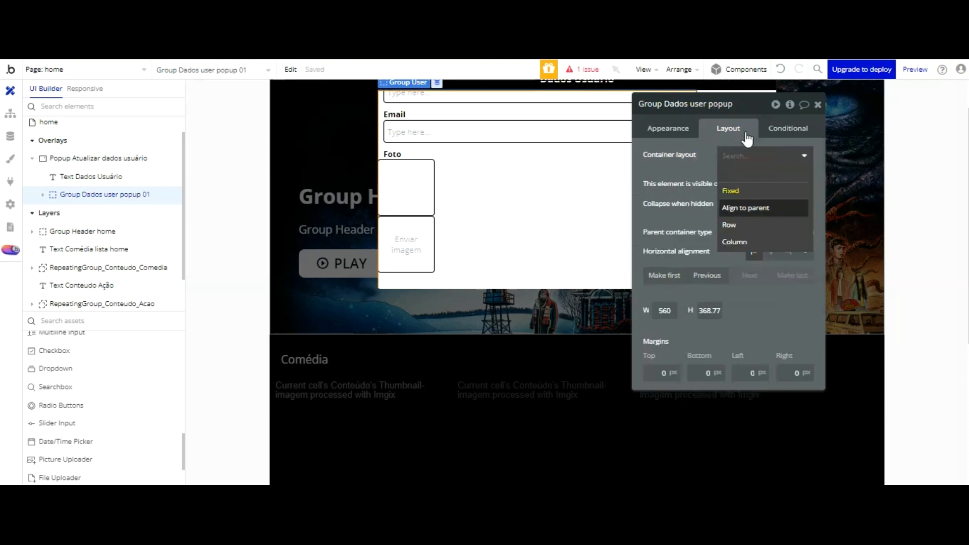
pyautogui.click(743, 225)
pyautogui.moveTo(742, 138); pyautogui.dragTo(266, 118)
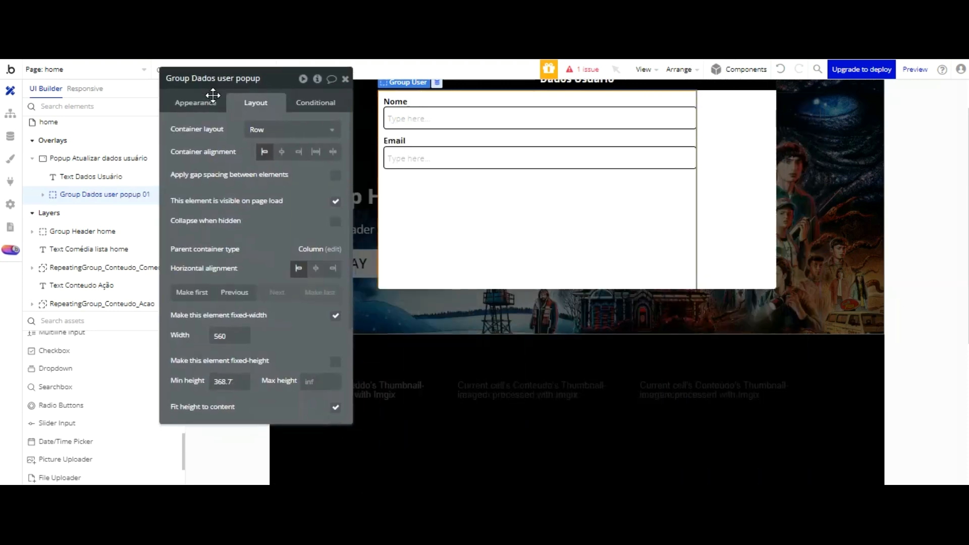
pyautogui.click(734, 129)
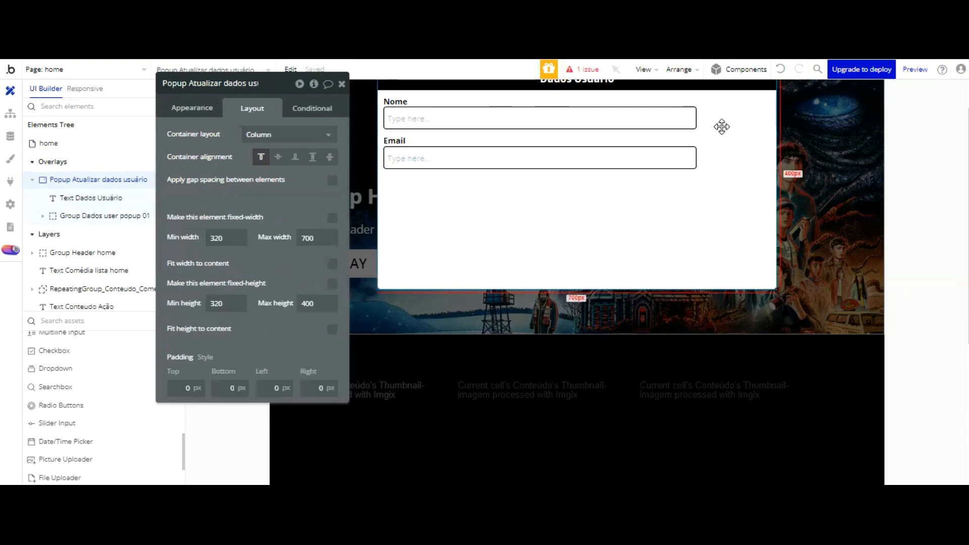
pyautogui.click(546, 186)
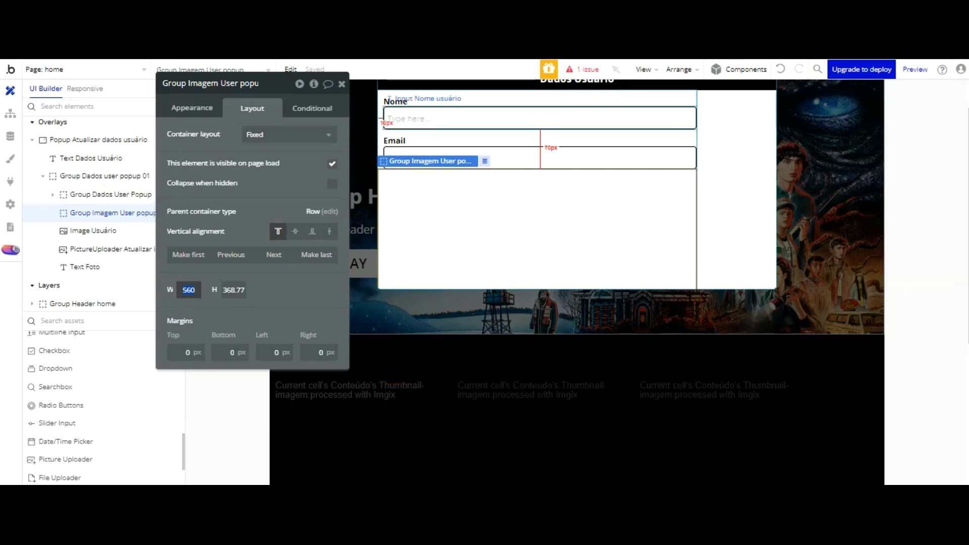
# Step: Set the height of Group Dados User Popup and Group Imagem User popup to 140 px
pyautogui.click(465, 119)
pyautogui.click(456, 155)
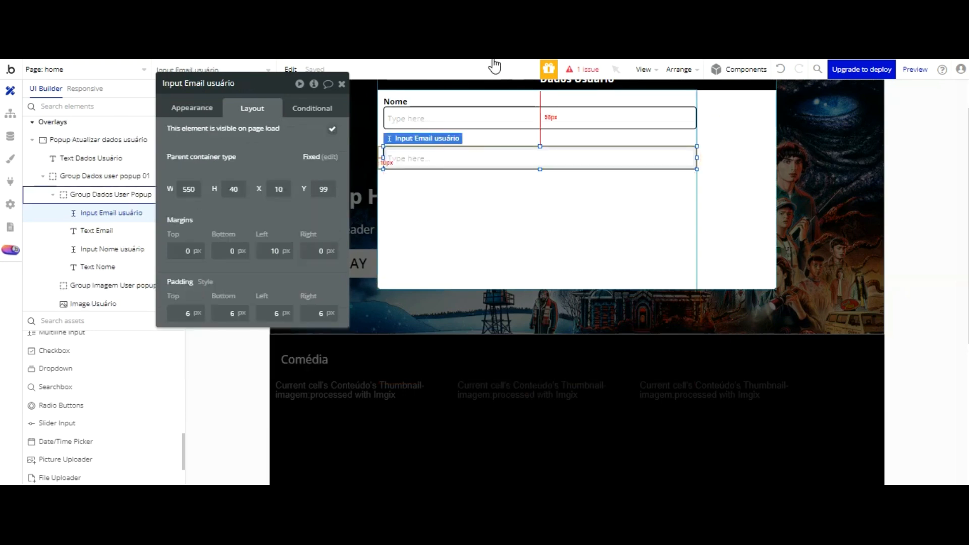
pyautogui.click(493, 138)
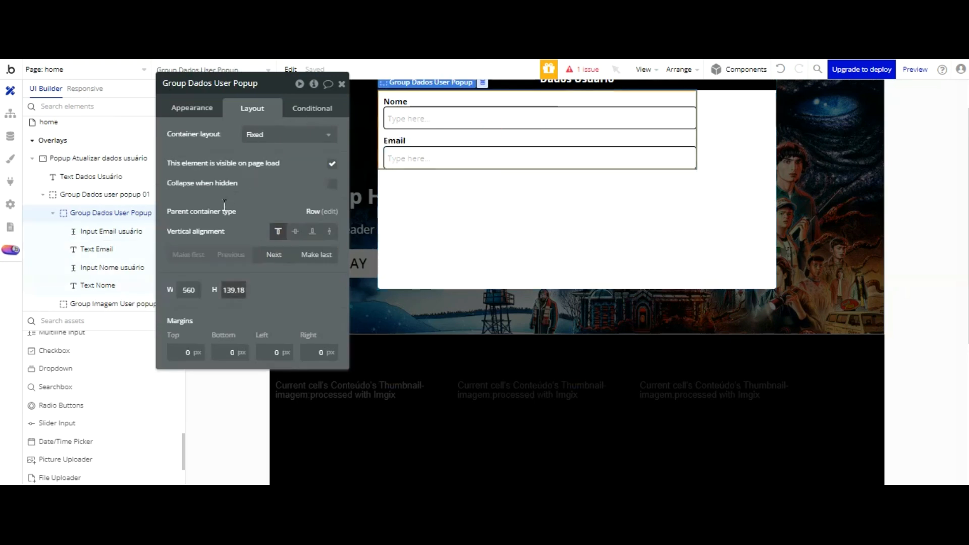
pyautogui.write('140')
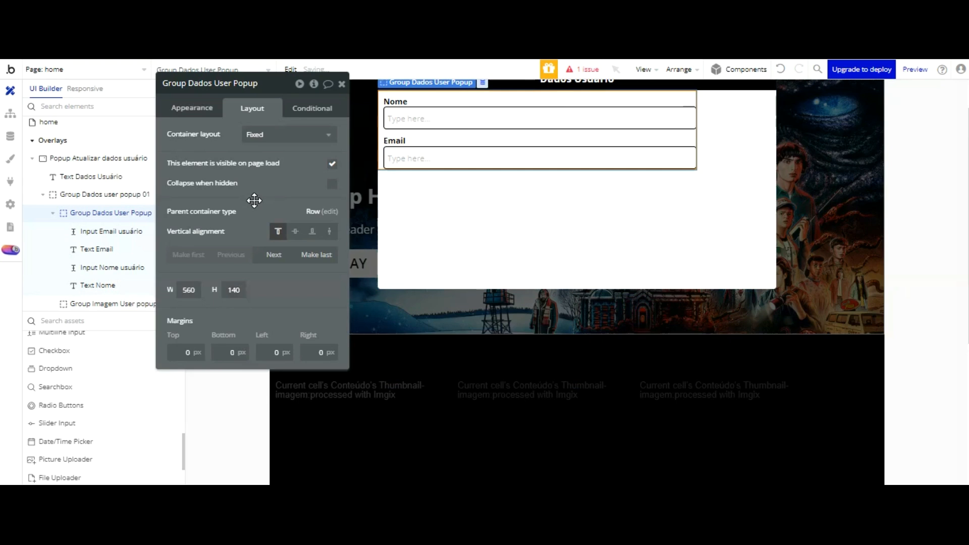
pyautogui.click(419, 163)
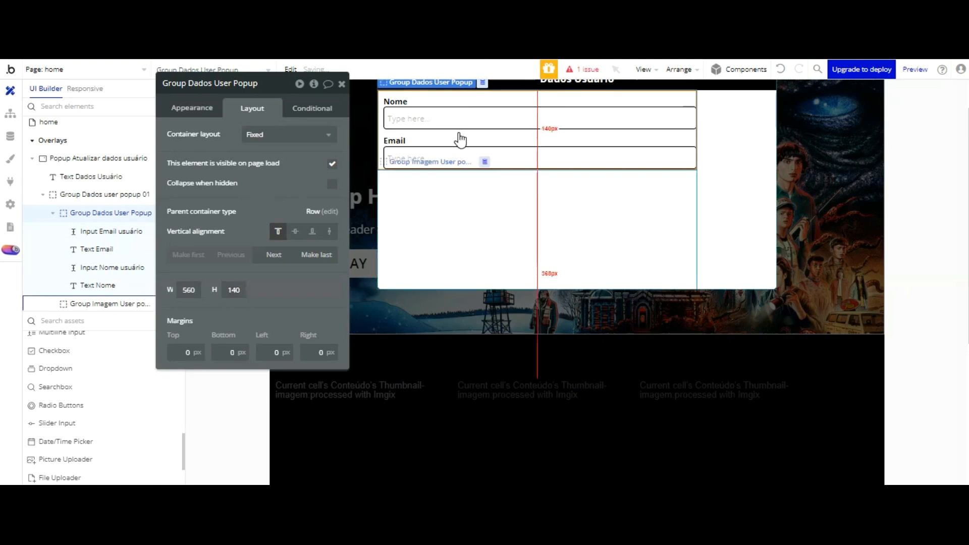
pyautogui.click(250, 290)
pyautogui.write('140')
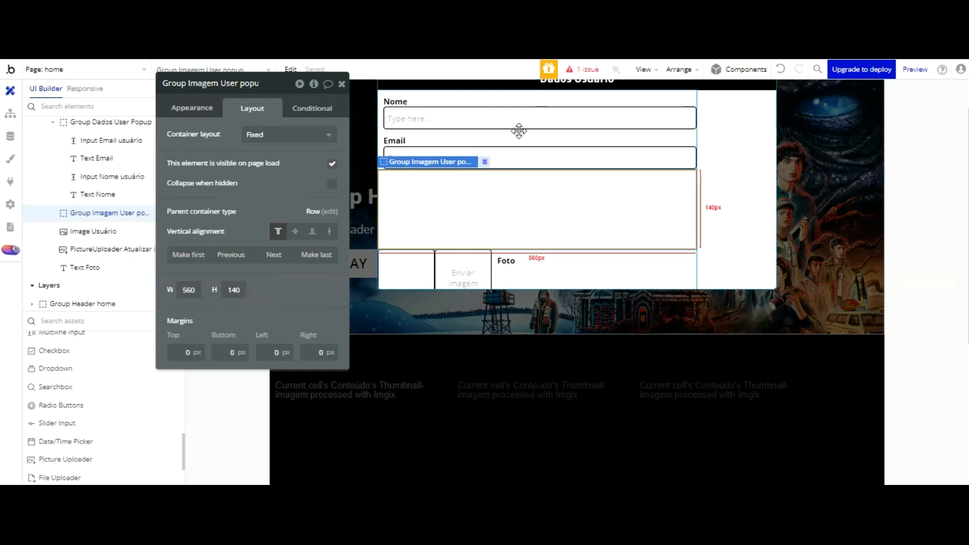
pyautogui.click(522, 183)
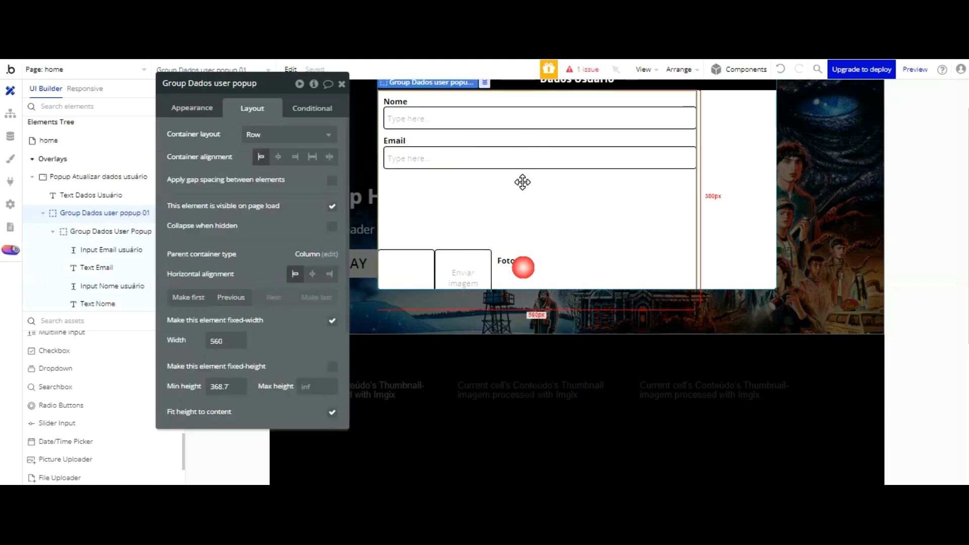
pyautogui.click(513, 183)
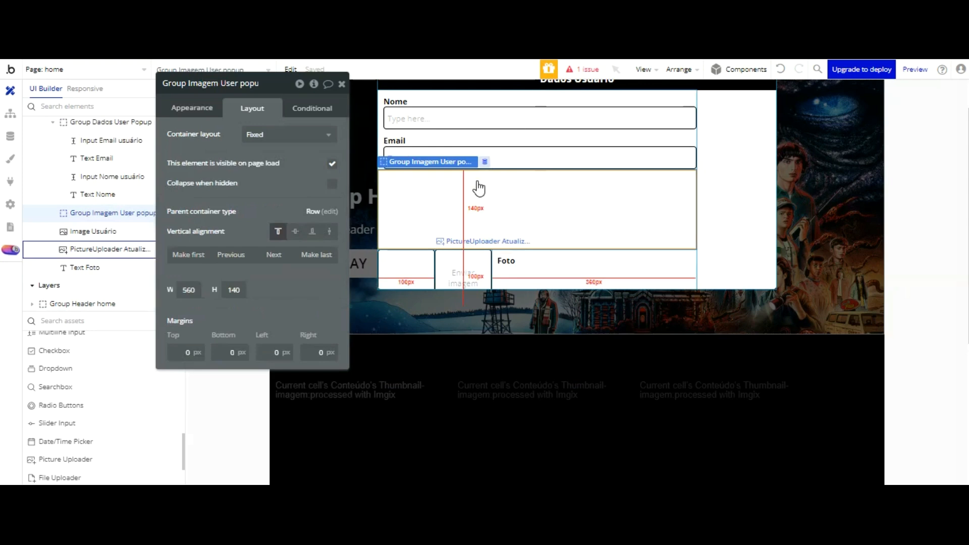
pyautogui.click(477, 181)
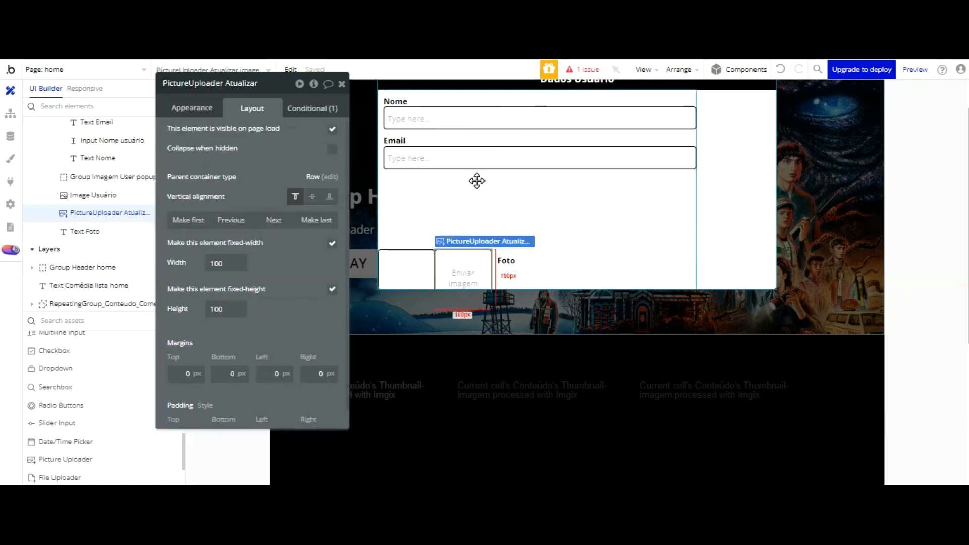
# Step: Move PictureUploader Atualizar and Image Usuário into Group Imagem User popup
pyautogui.keyDown('shift'); pyautogui.click(408, 180); pyautogui.keyUp('shift')
pyautogui.keyDown('shift'); pyautogui.click(514, 180); pyautogui.keyUp('shift')
pyautogui.moveTo(474, 174); pyautogui.dragTo(478, 108)
pyautogui.moveTo(408, 267); pyautogui.dragTo(424, 118)
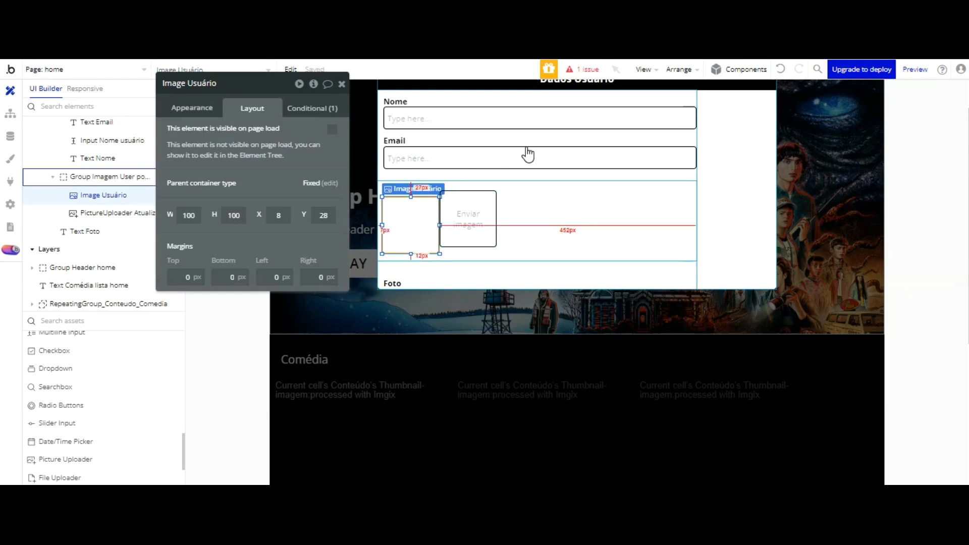
# Step: Set Group Imagem User popup to a Row layout and drag Text Foto into it
pyautogui.click(525, 230)
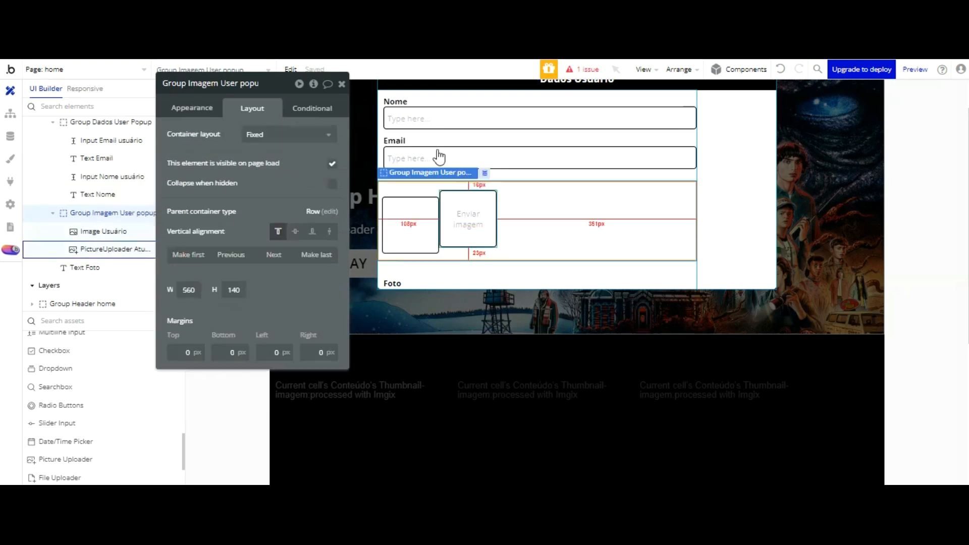
pyautogui.click(285, 134)
pyautogui.click(270, 202)
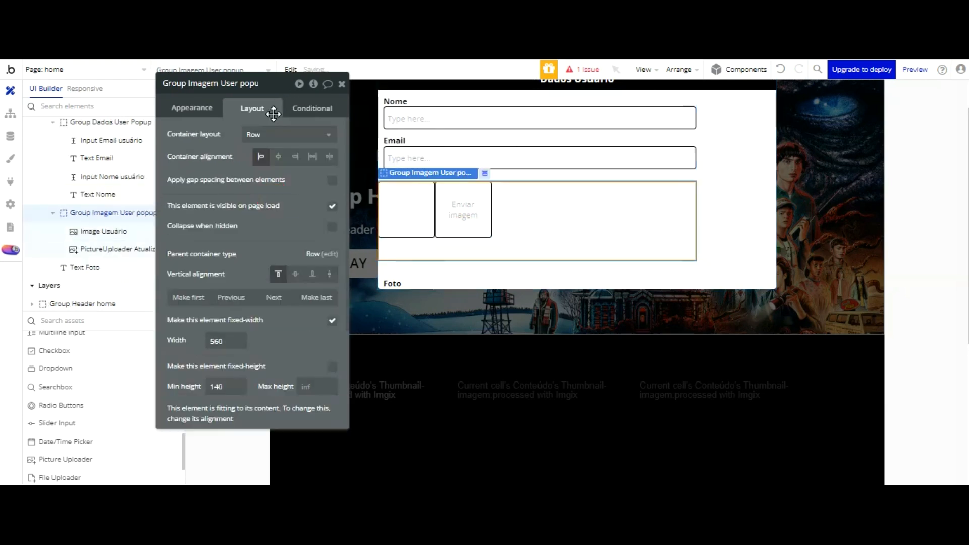
pyautogui.moveTo(392, 192); pyautogui.dragTo(410, 164)
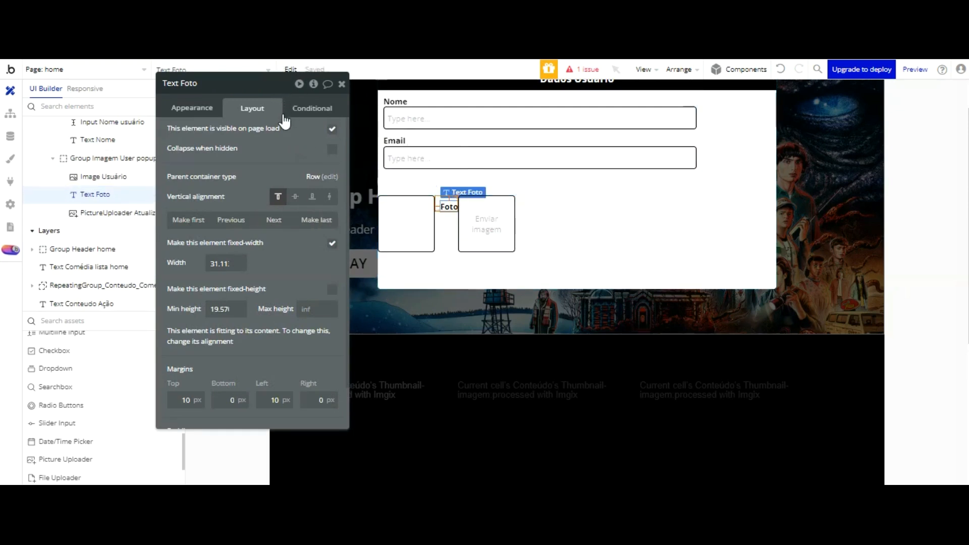
# Step: Switch Group Imagem User popup to a Column layout and make Text Foto its first item
pyautogui.click(574, 231)
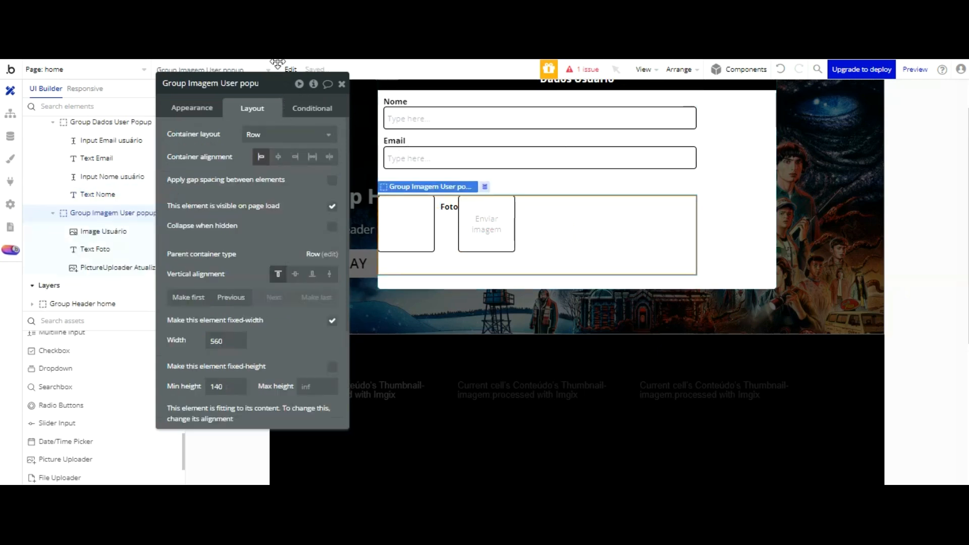
pyautogui.click(273, 133)
pyautogui.click(260, 221)
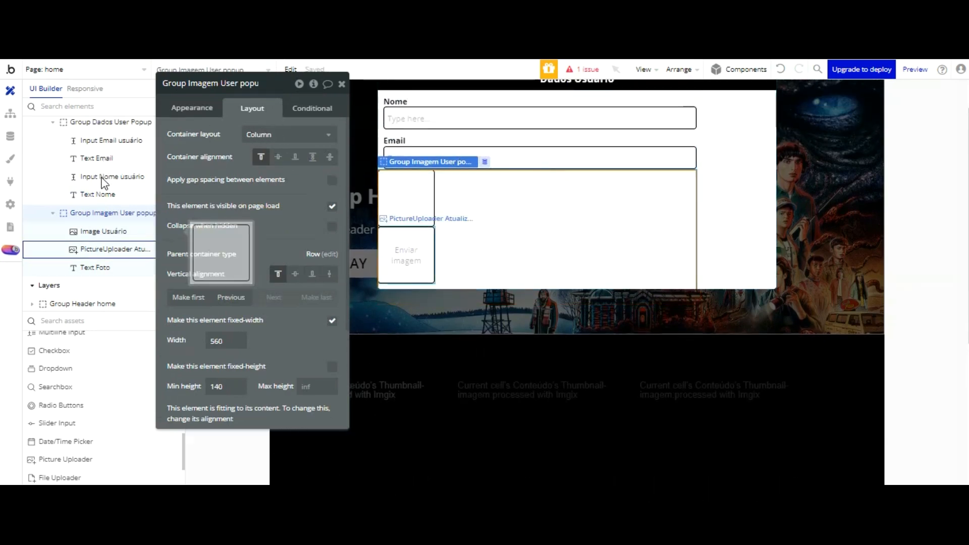
pyautogui.click(96, 267)
pyautogui.click(193, 220)
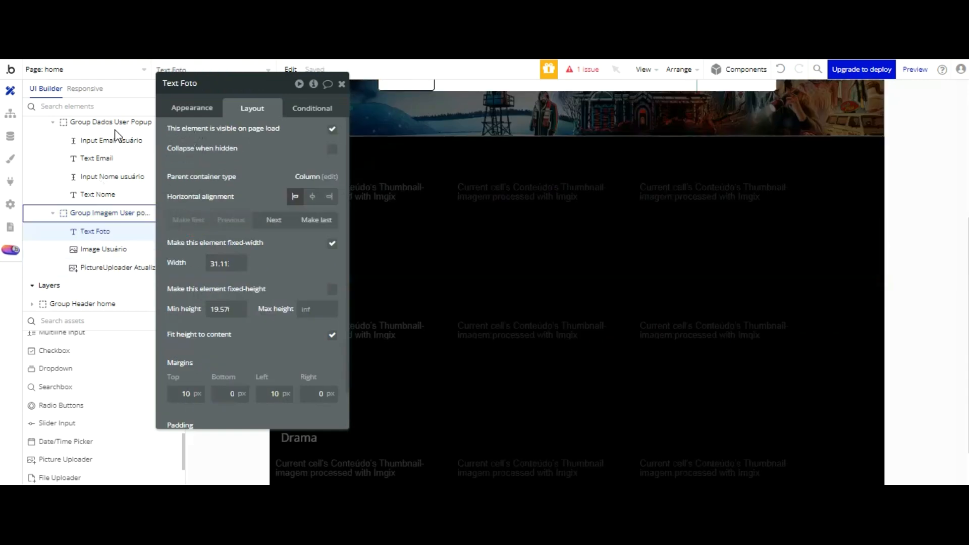
# Step: Give the photo group a width of 100 and turn off its fixed width
pyautogui.click(115, 213)
pyautogui.scroll(3, 548, 93)
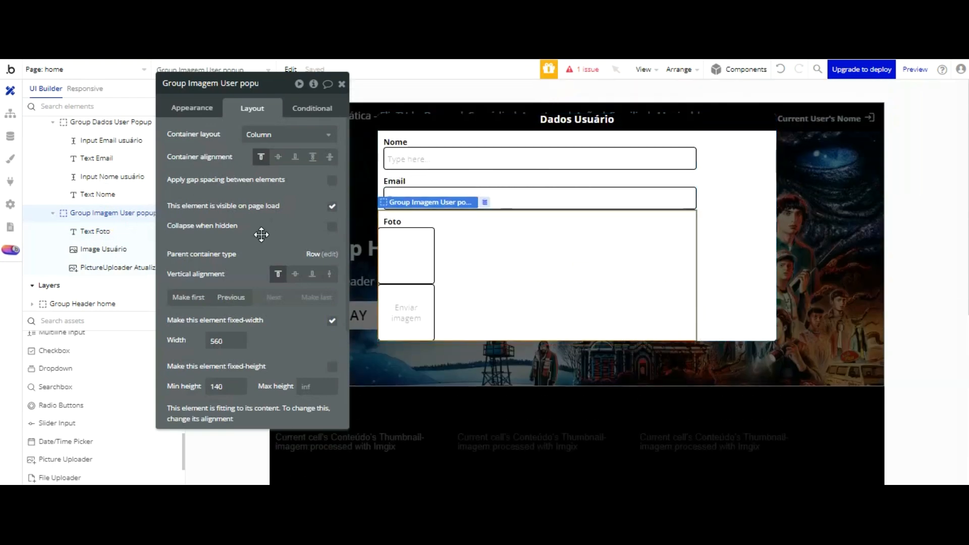
pyautogui.click(217, 341)
pyautogui.write('100')
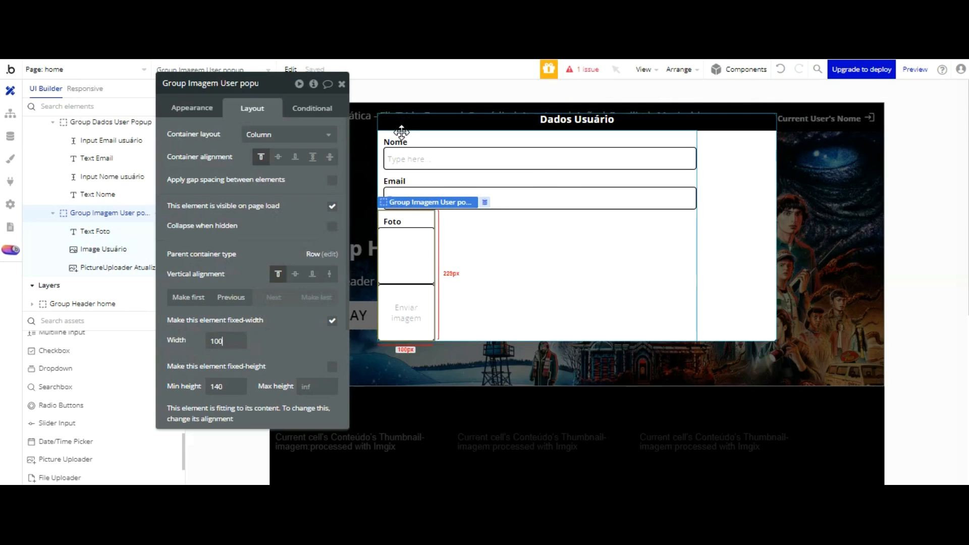
pyautogui.click(332, 320)
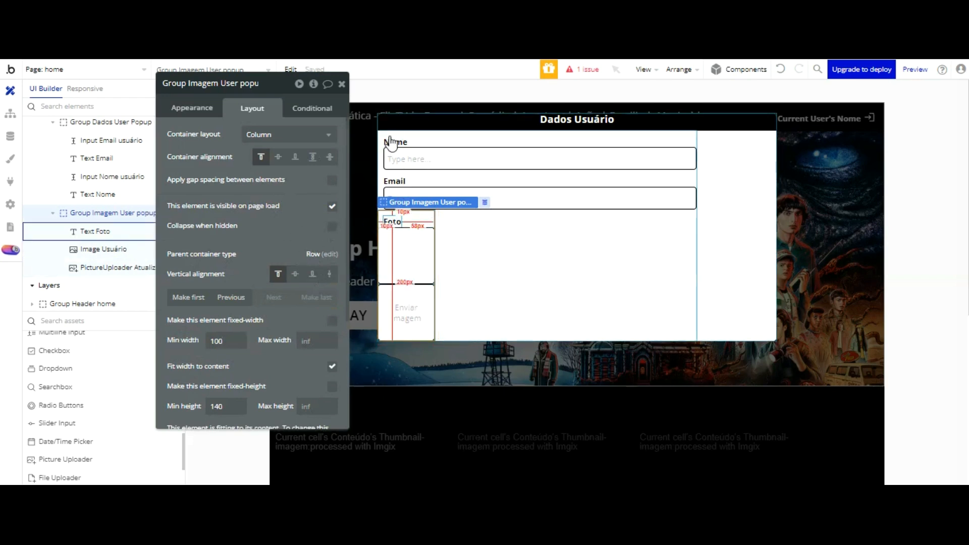
pyautogui.click(392, 220)
pyautogui.click(416, 221)
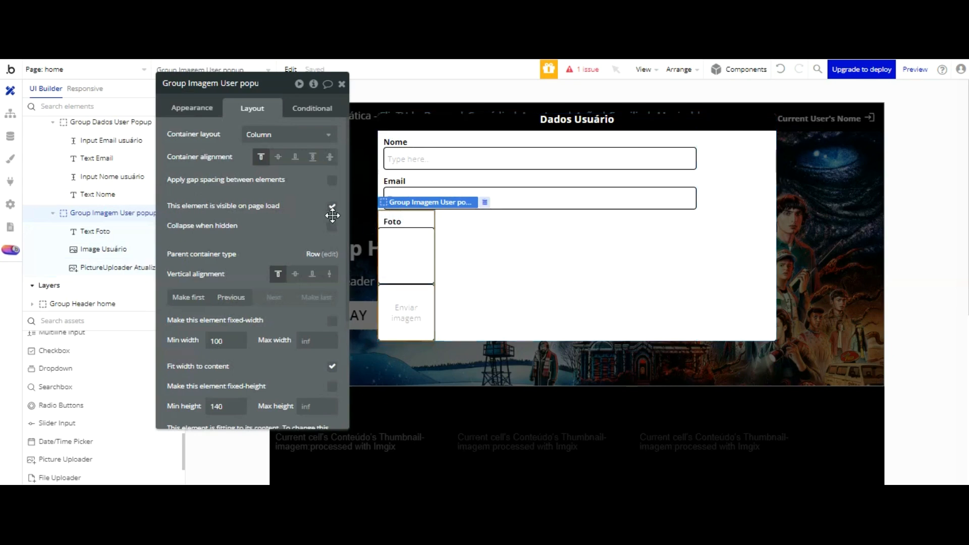
pyautogui.click(296, 273)
pyautogui.click(280, 274)
# Step: Set the photo group's minimum width and height to 0 and allow vertical scrolling
pyautogui.scroll(-3, 288, 288)
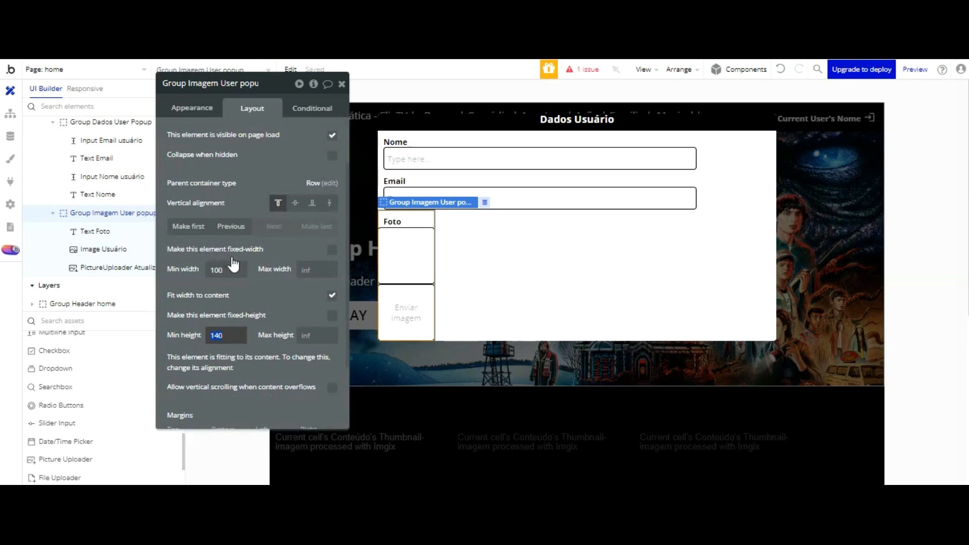
pyautogui.write('0')
pyautogui.click(234, 271)
pyautogui.write('0')
pyautogui.click(237, 288)
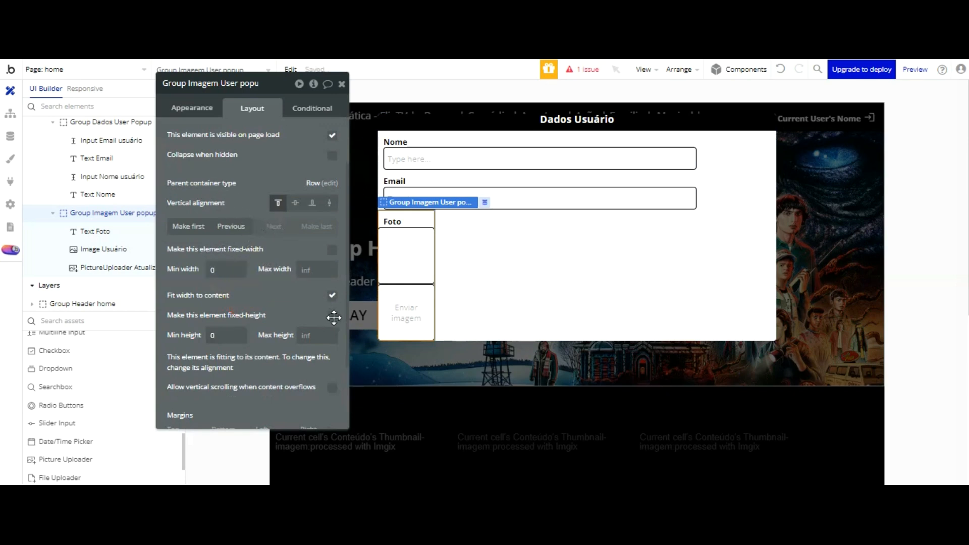
pyautogui.click(331, 387)
pyautogui.click(332, 315)
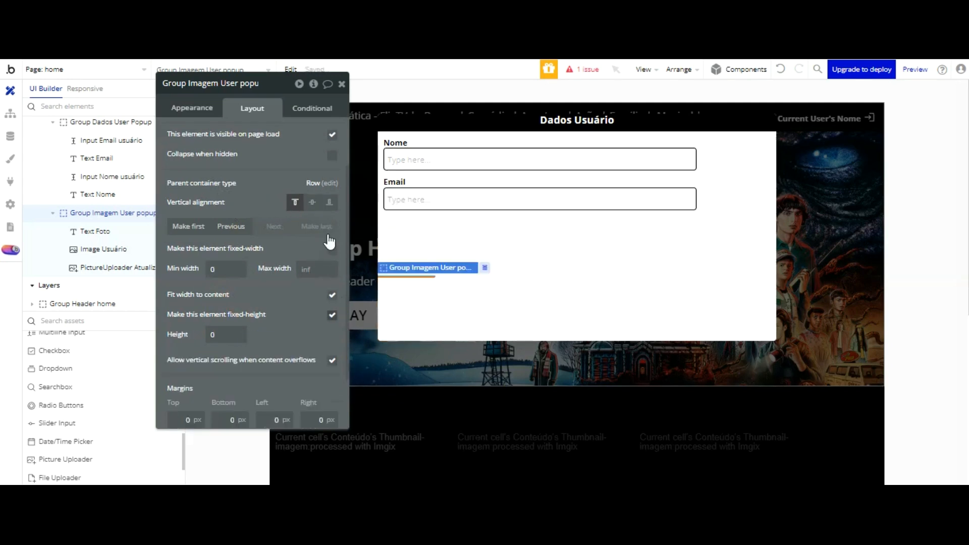
pyautogui.hotkey('ctrl', 'z')
pyautogui.click(331, 294)
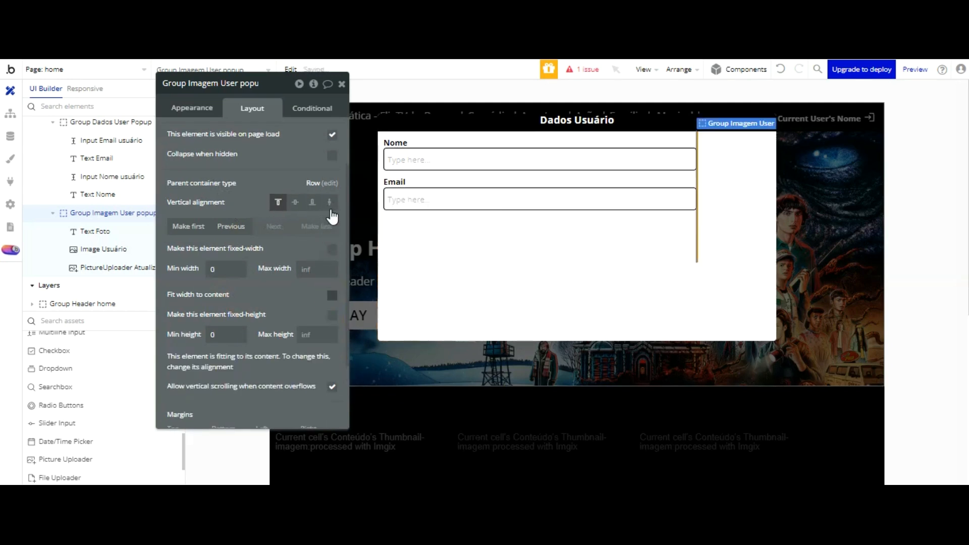
pyautogui.hotkey('ctrl', 'z')
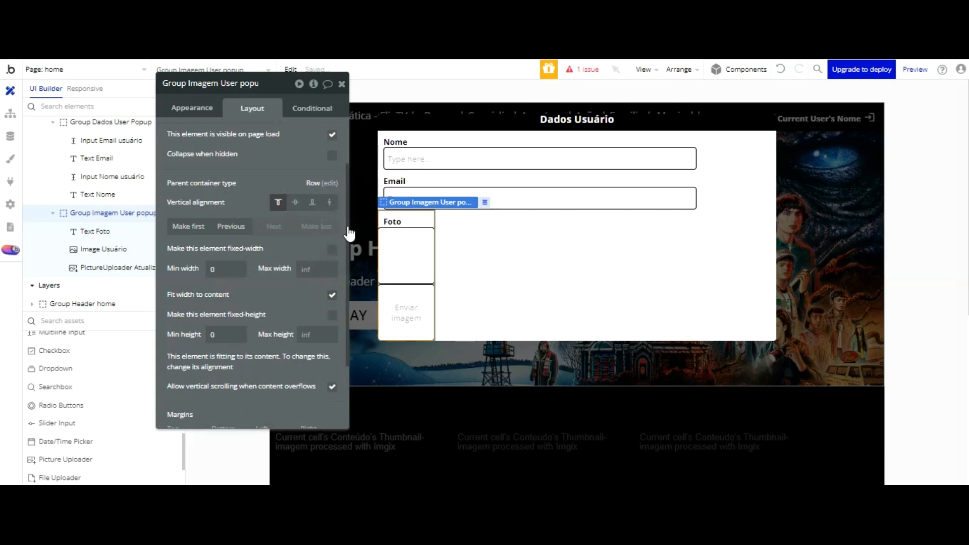
pyautogui.click(608, 151)
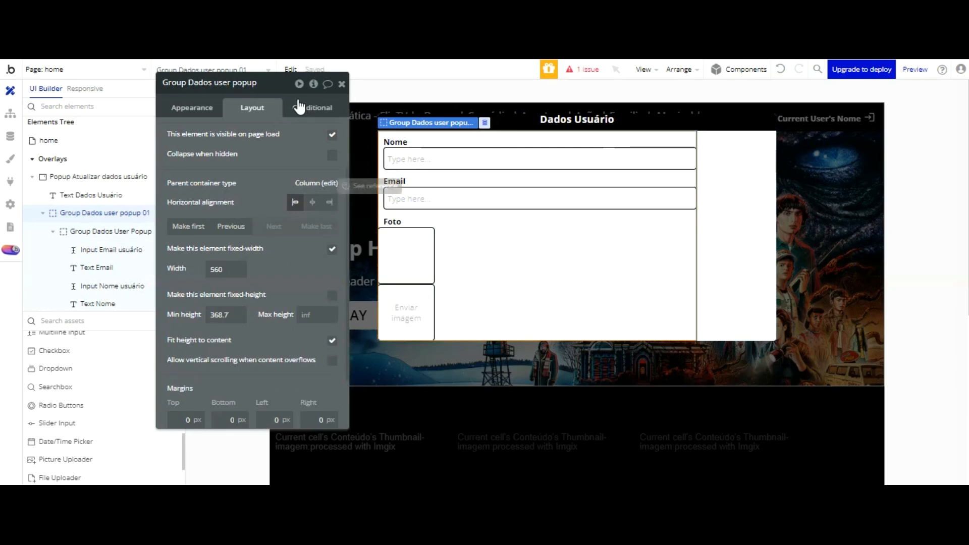
# Step: Keep Group Dados user popup 01 as a Row and uncheck its fixed width
pyautogui.click(298, 183)
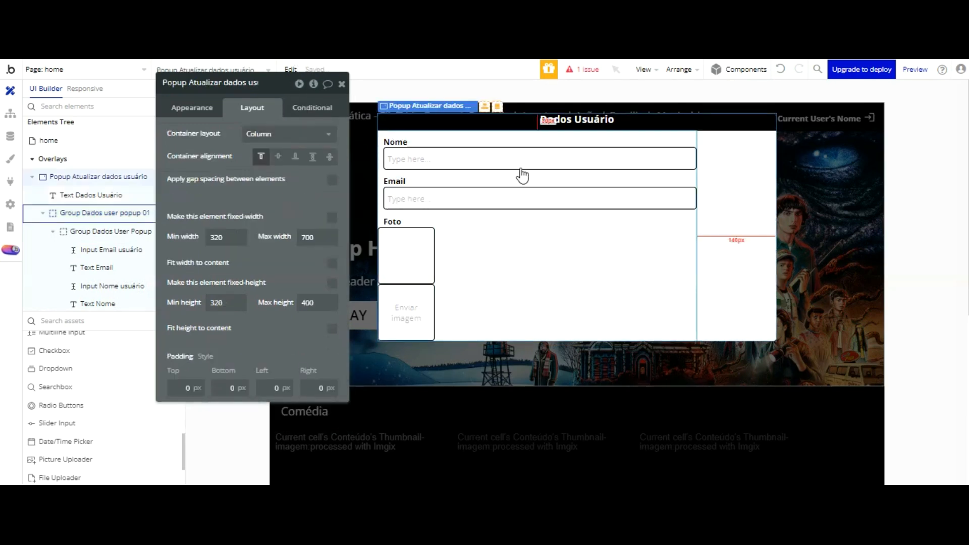
pyautogui.click(562, 167)
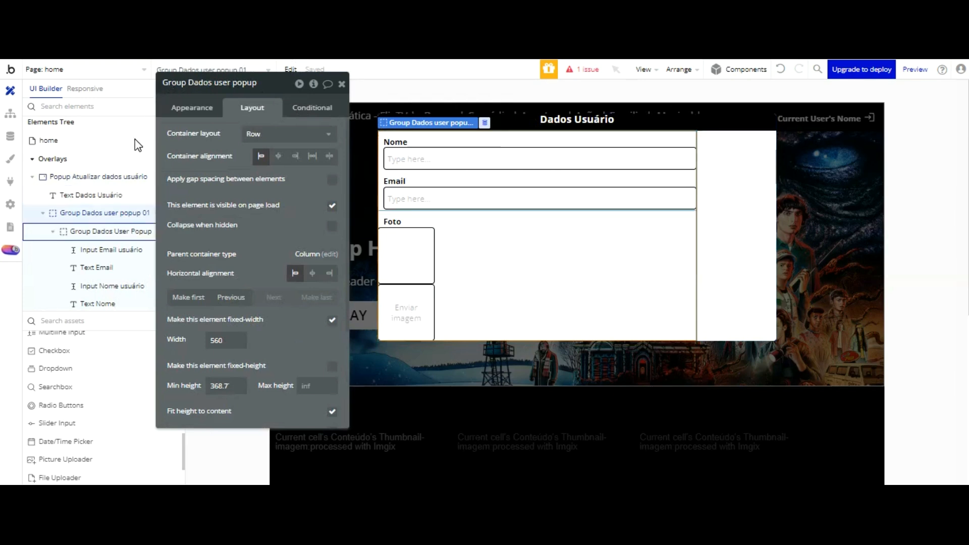
pyautogui.scroll(-1, 136, 133)
pyautogui.click(284, 134)
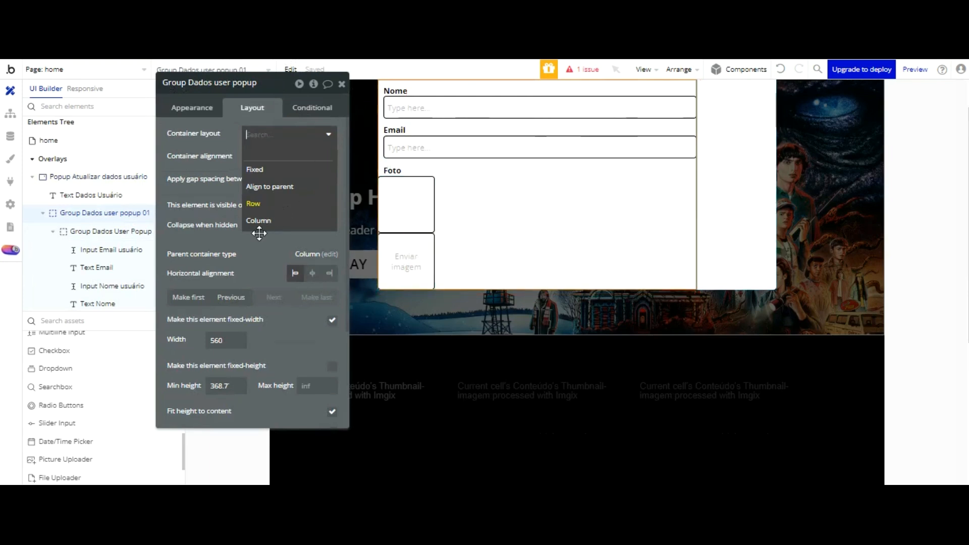
pyautogui.click(332, 321)
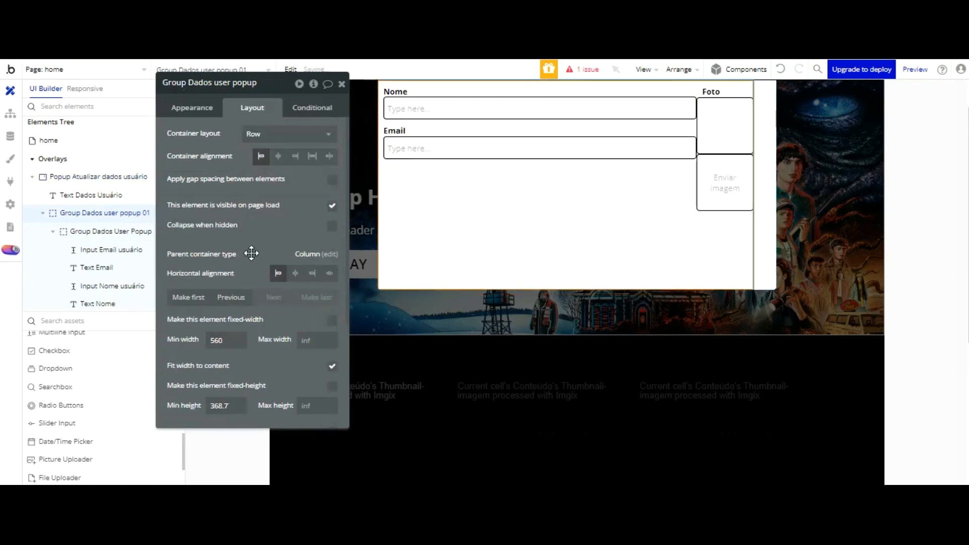
pyautogui.scroll(1, 684, 101)
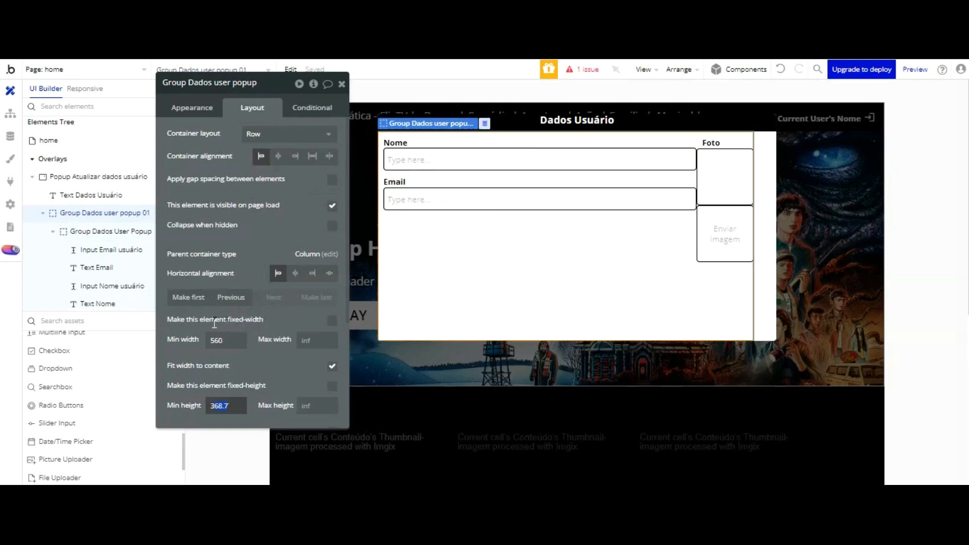
# Step: Change Group Dados User Popup's minimum height from 368.7 to 0
pyautogui.doubleClick(212, 405)
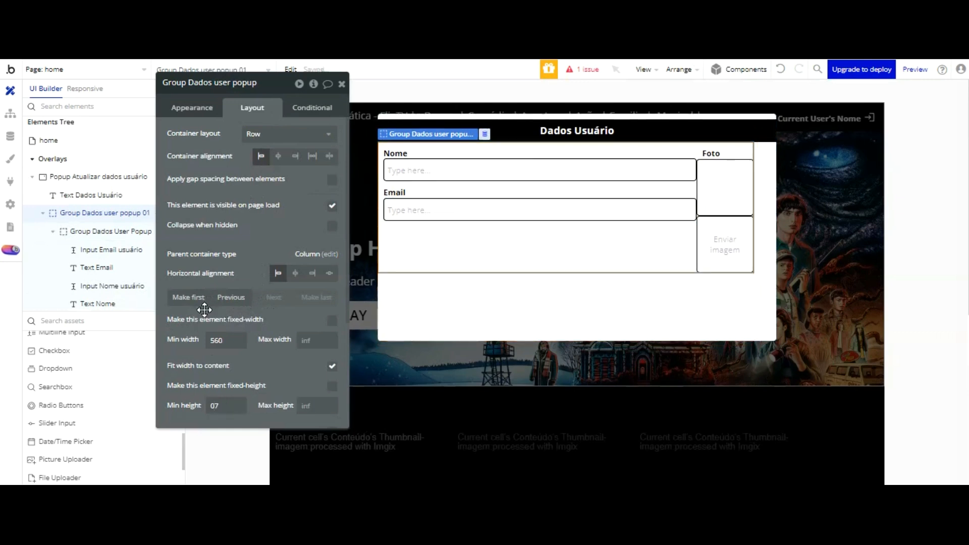
pyautogui.hotkey('ctrl', 'a')
pyautogui.click(674, 188)
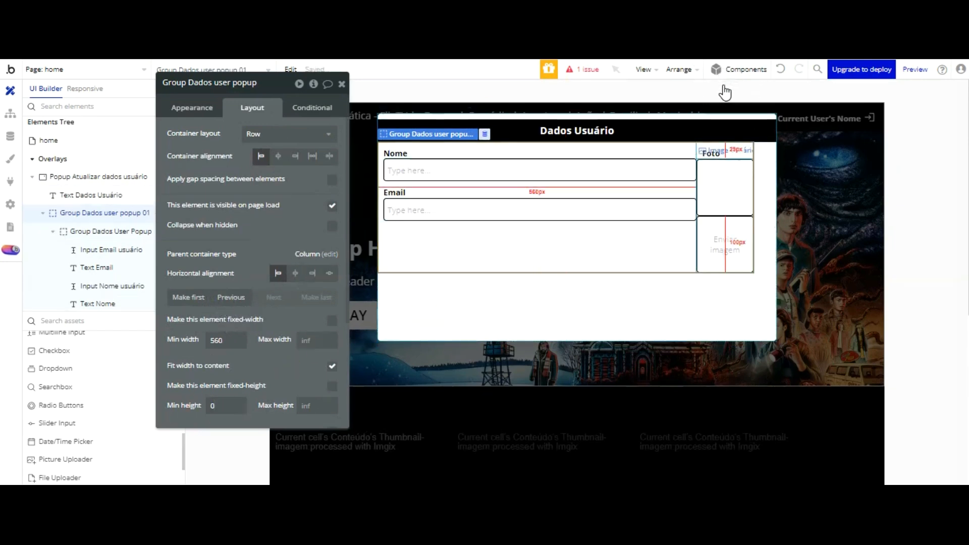
pyautogui.click(723, 169)
pyautogui.keyDown('shift'); pyautogui.click(721, 240); pyautogui.keyUp('shift')
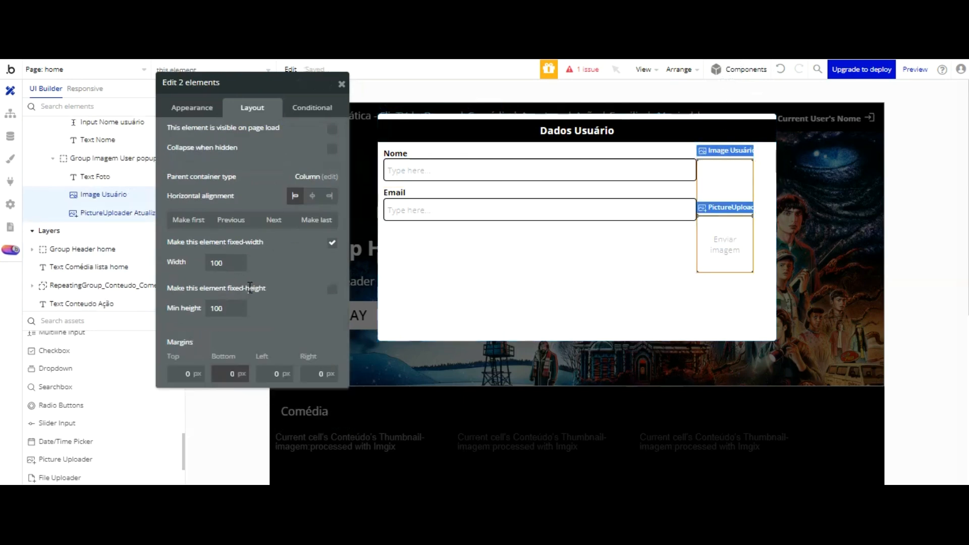
# Step: Give Image Usuário and PictureUploader Atualizar a 10 px left margin
pyautogui.click(275, 374)
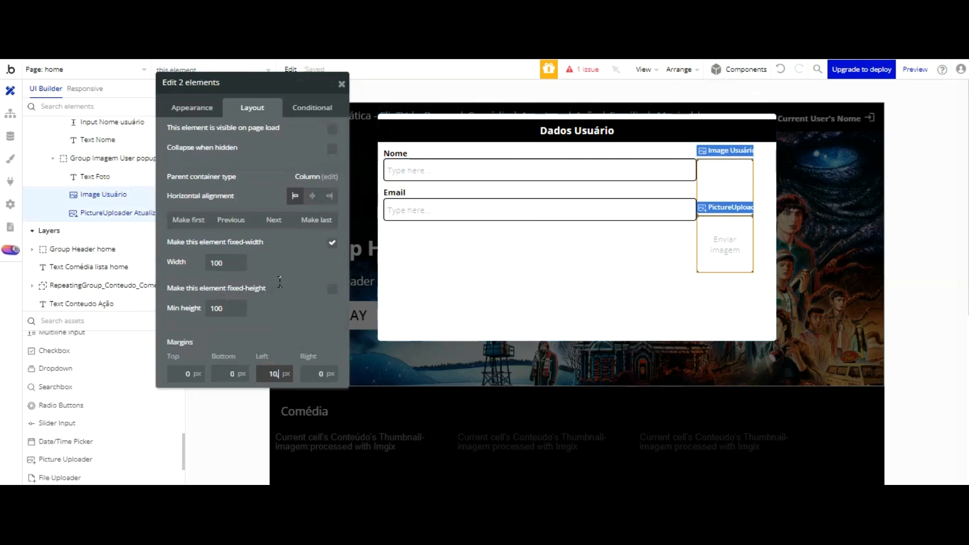
pyautogui.press('Return')
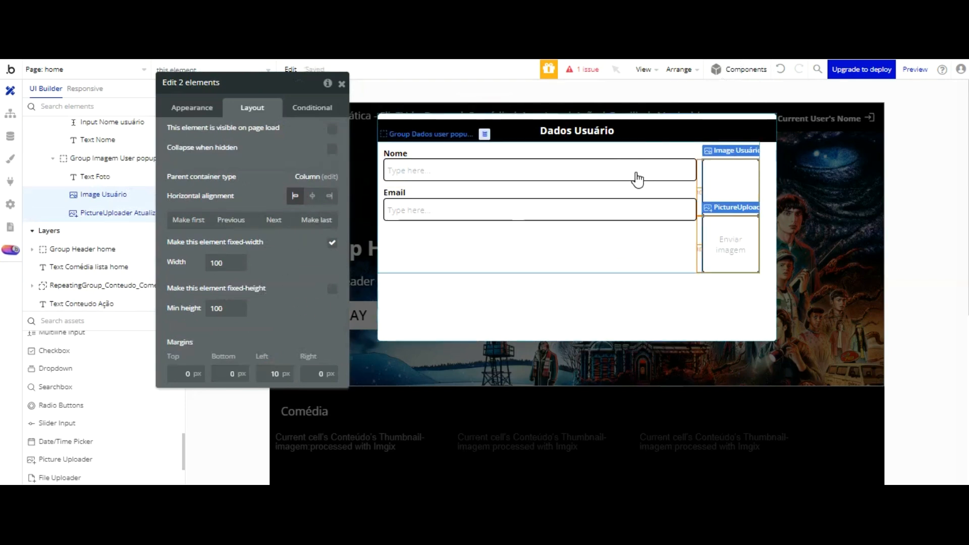
pyautogui.click(692, 187)
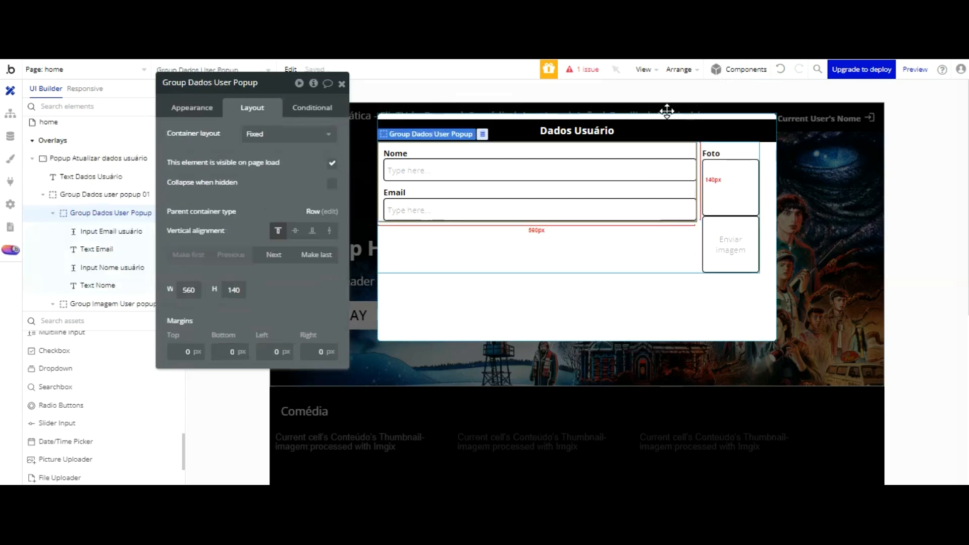
# Step: Centre Group Dados user popup 01's contents and align it horizontally to the centre
pyautogui.click(123, 195)
pyautogui.click(278, 156)
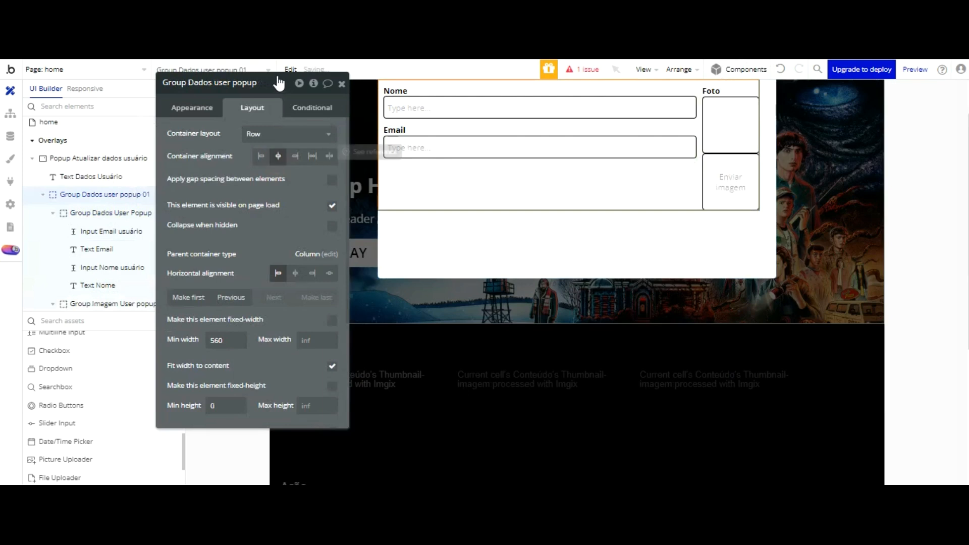
pyautogui.click(297, 273)
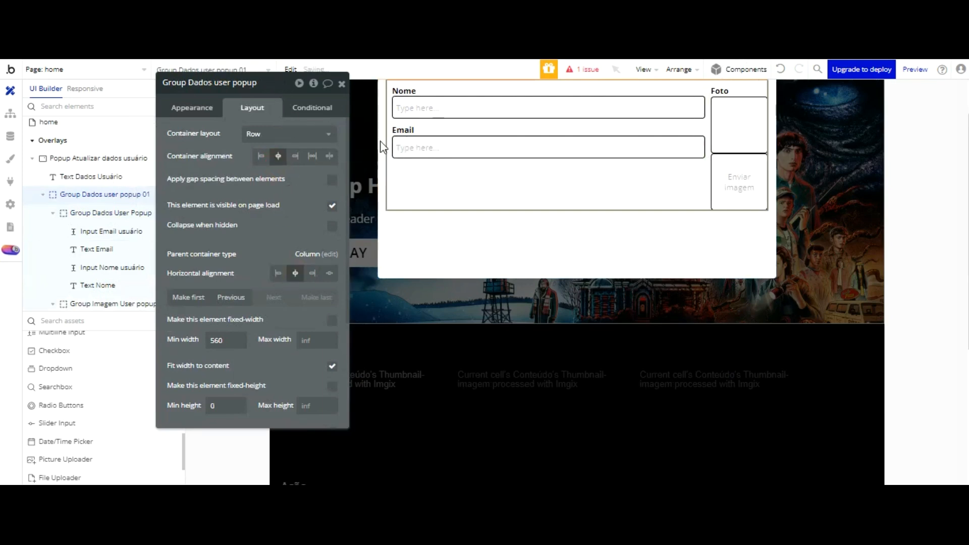
pyautogui.scroll(2, 504, 141)
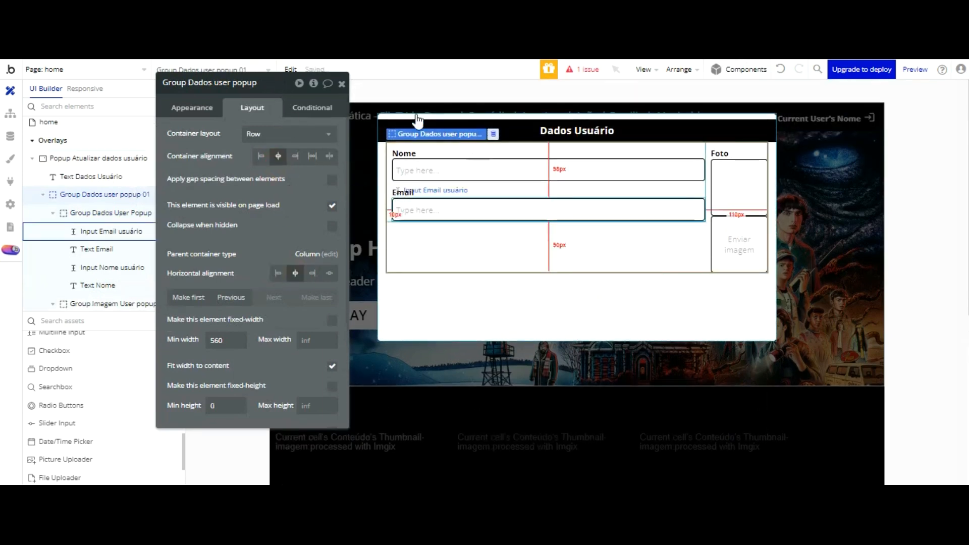
pyautogui.click(402, 170)
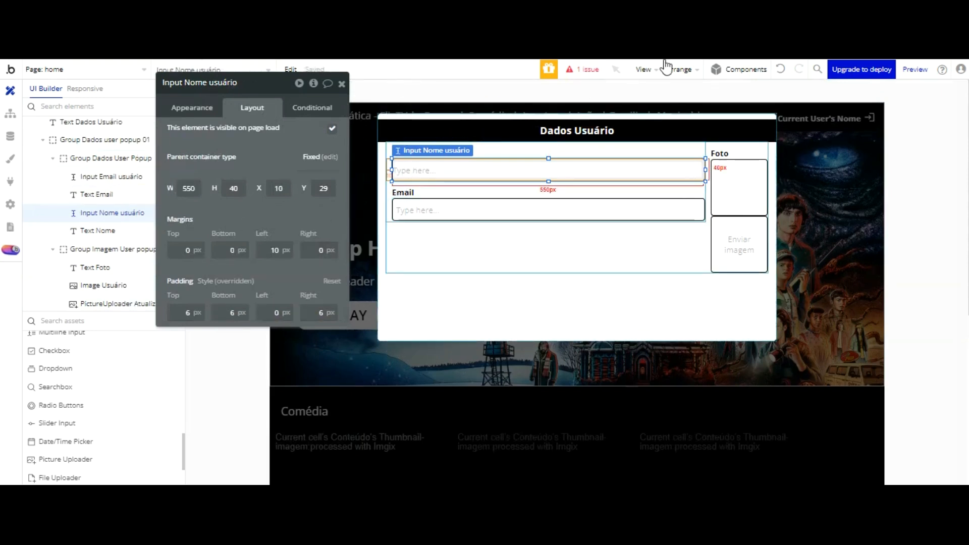
# Step: Undo the last padding change and set Text Email's left margin to 0
pyautogui.hotkey('ctrl', 'z')
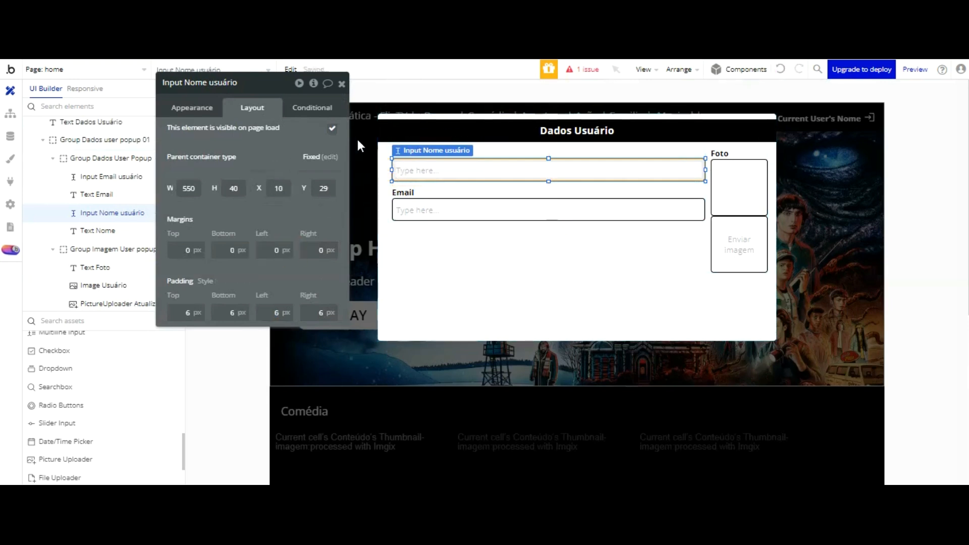
pyautogui.click(404, 210)
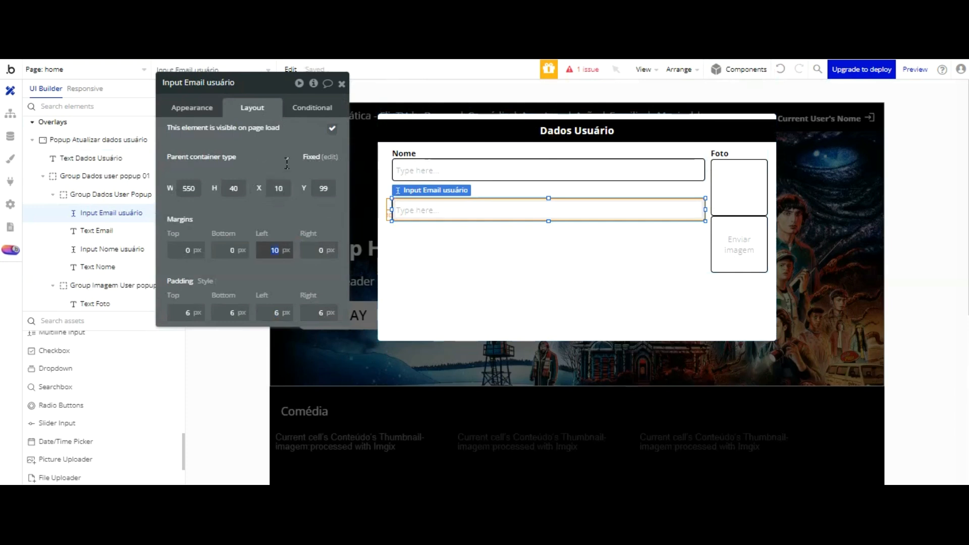
pyautogui.click(293, 162)
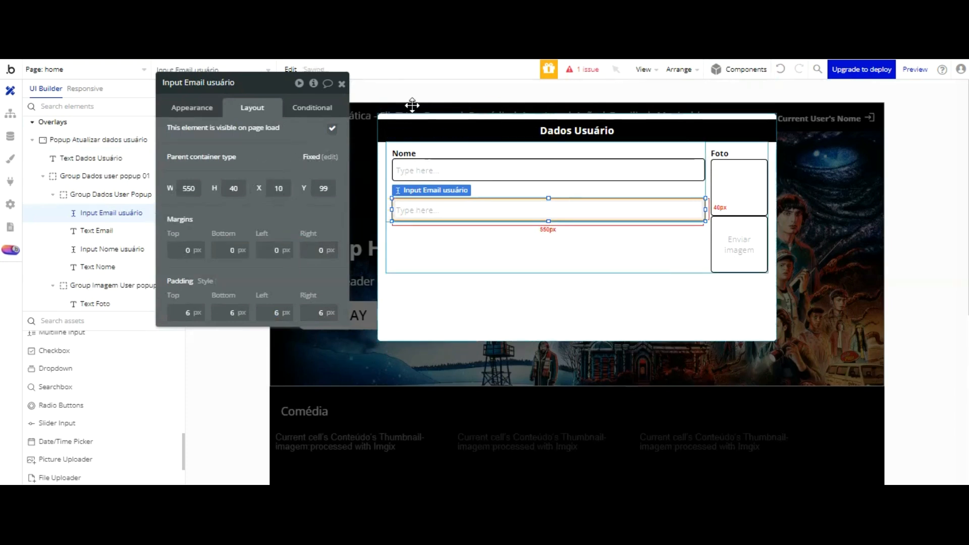
pyautogui.click(438, 294)
pyautogui.click(408, 193)
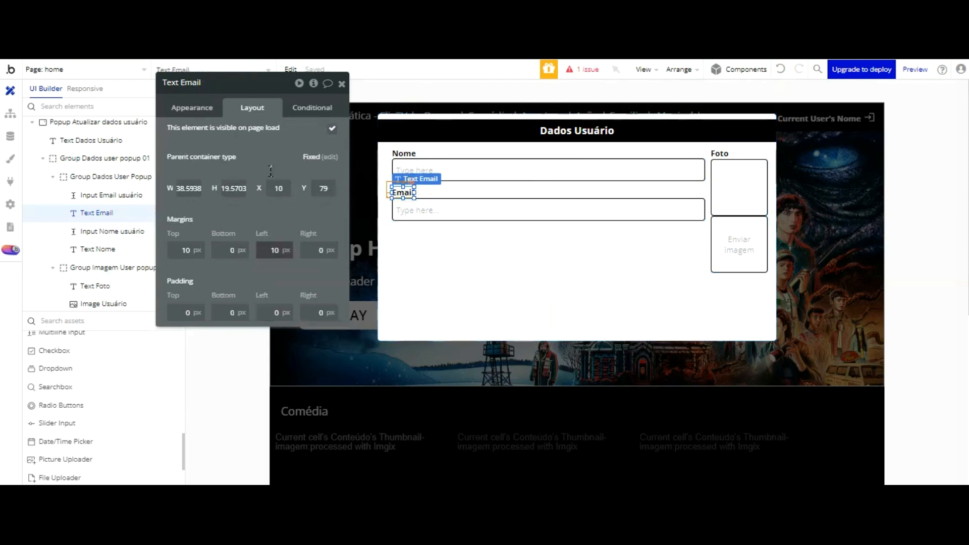
pyautogui.moveTo(270, 249); pyautogui.dragTo(306, 249)
pyautogui.write('0')
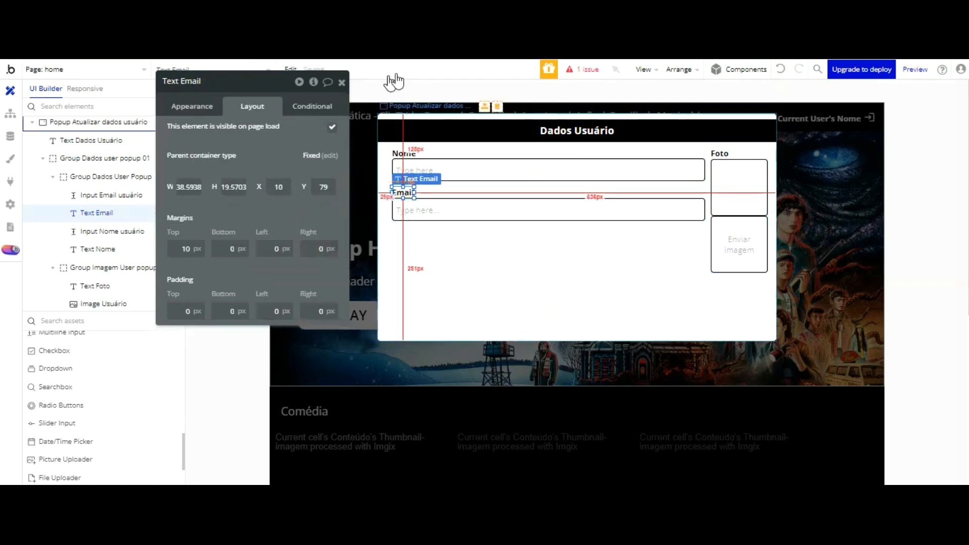
# Step: Left-align the text inside the Nome input
pyautogui.click(405, 154)
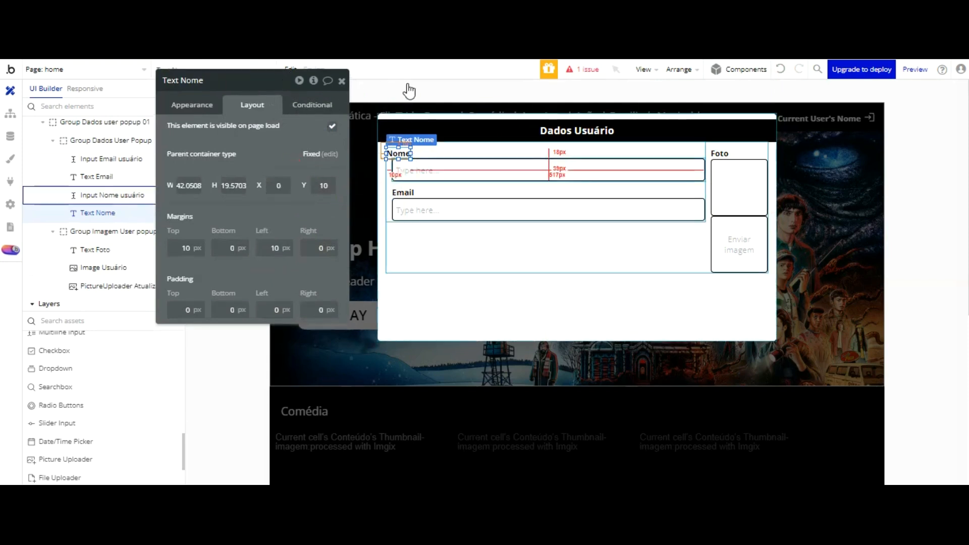
pyautogui.click(407, 168)
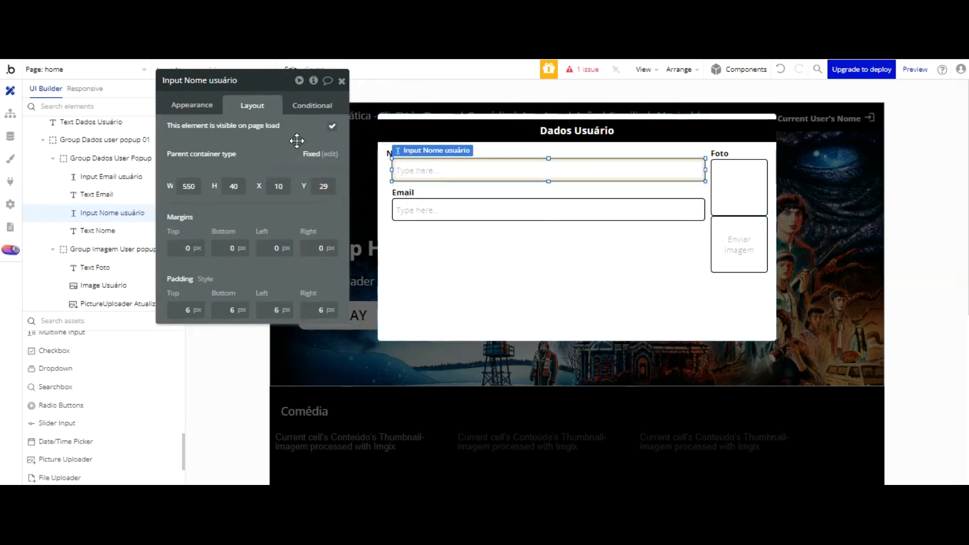
pyautogui.click(193, 107)
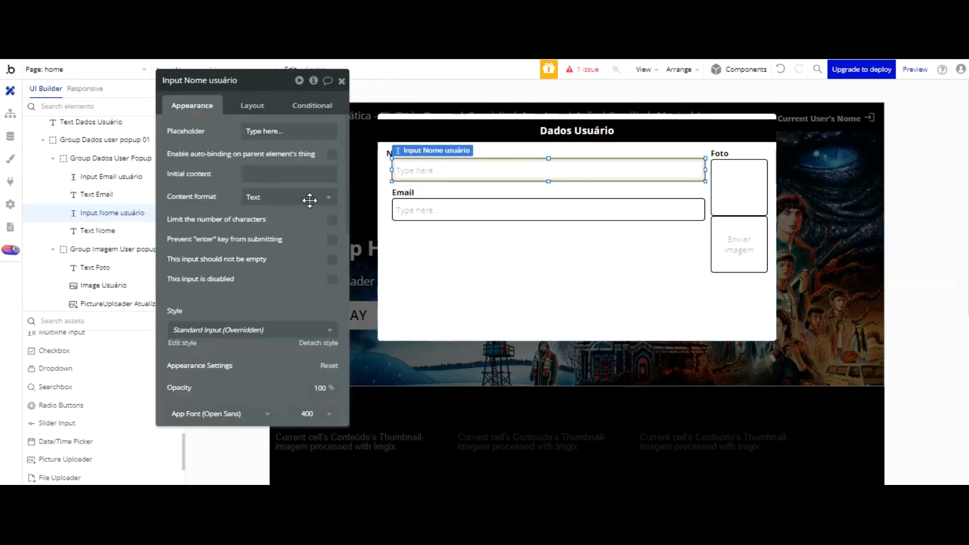
pyautogui.scroll(-3, 282, 162)
pyautogui.click(233, 294)
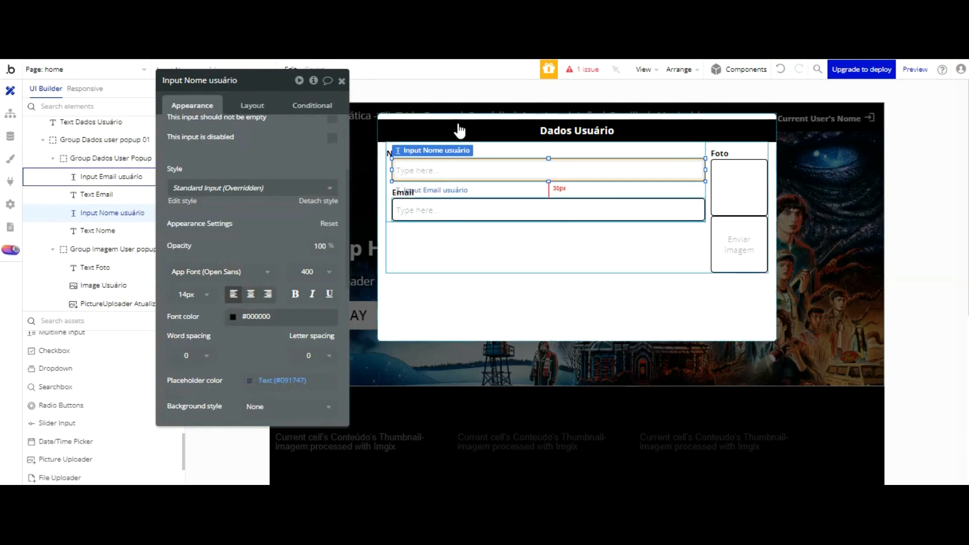
# Step: Nudge Input Nome usuário left so it lines up with the Nome label
pyautogui.click(430, 109)
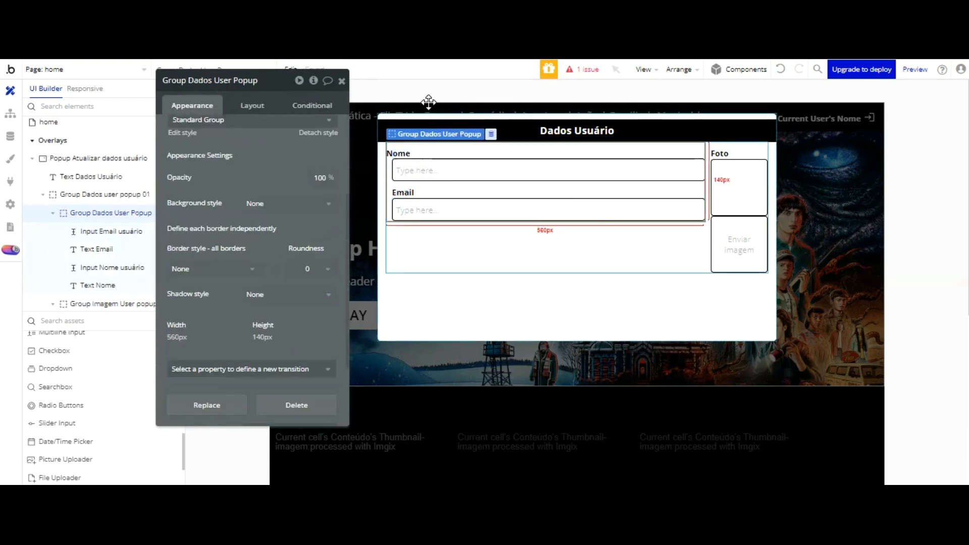
pyautogui.click(252, 104)
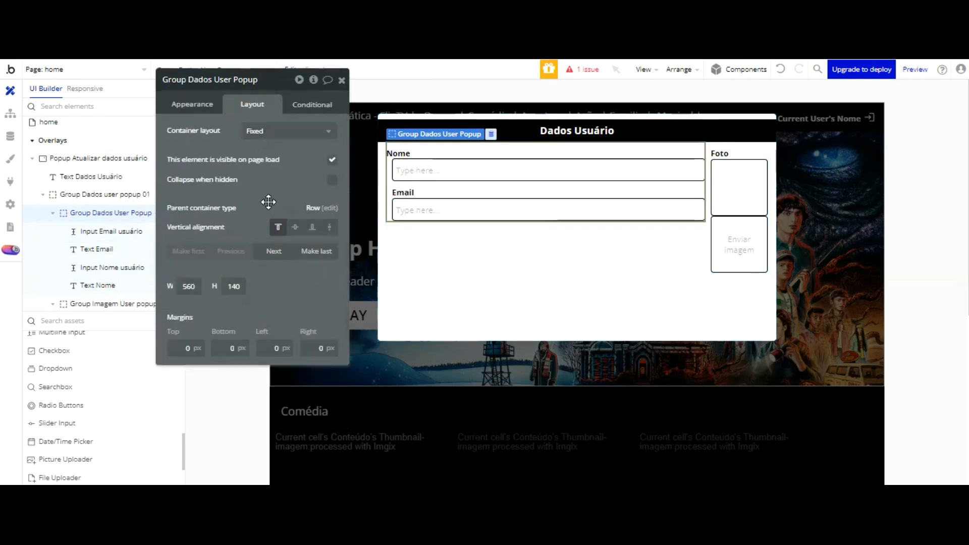
pyautogui.click(404, 152)
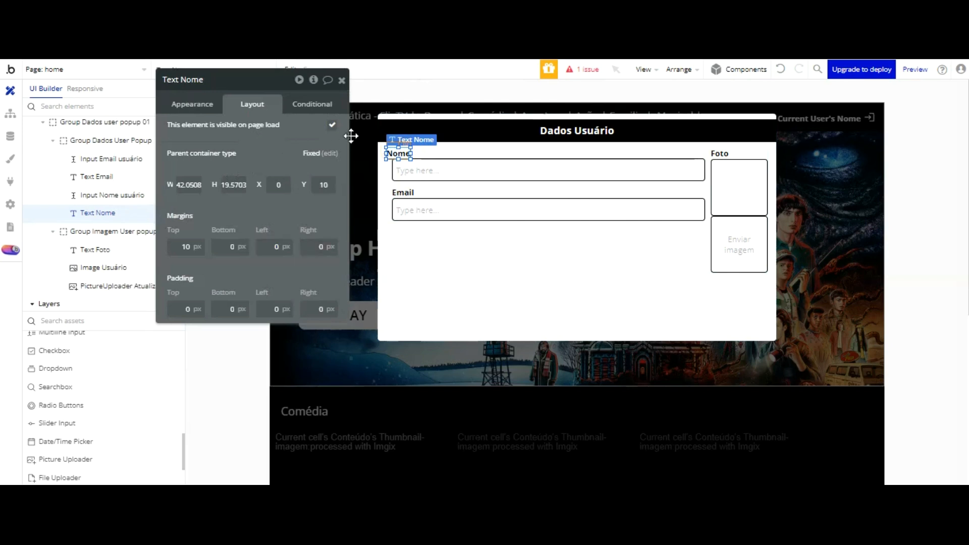
pyautogui.click(404, 174)
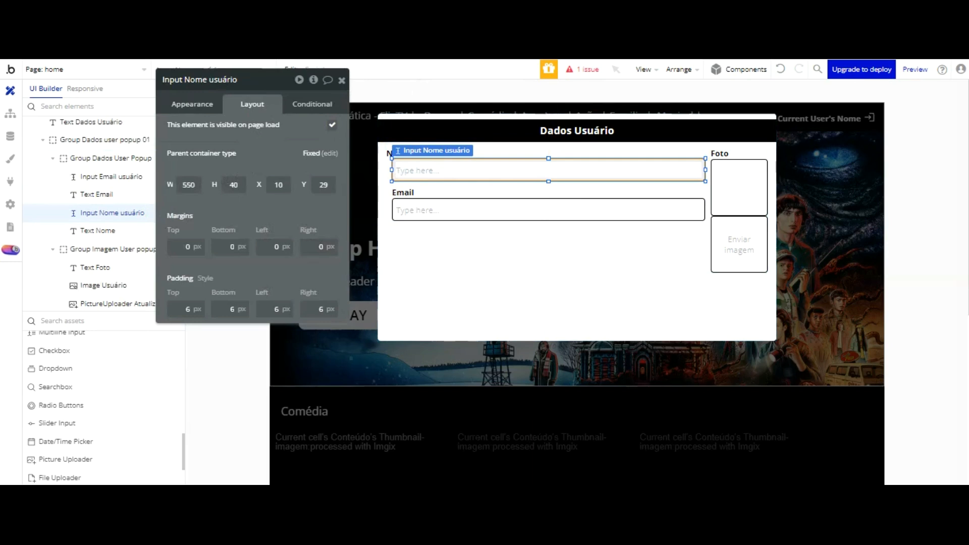
pyautogui.click(192, 103)
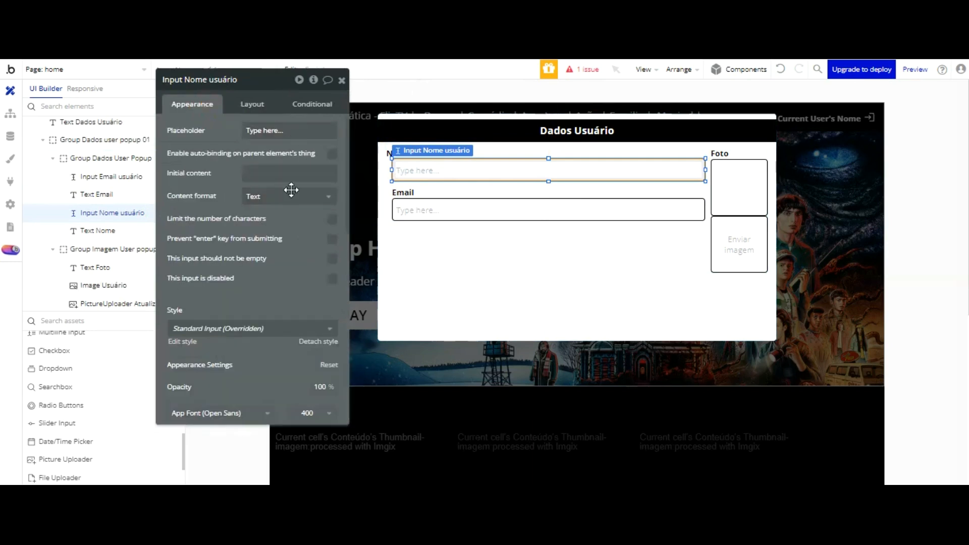
pyautogui.scroll(-3, 299, 201)
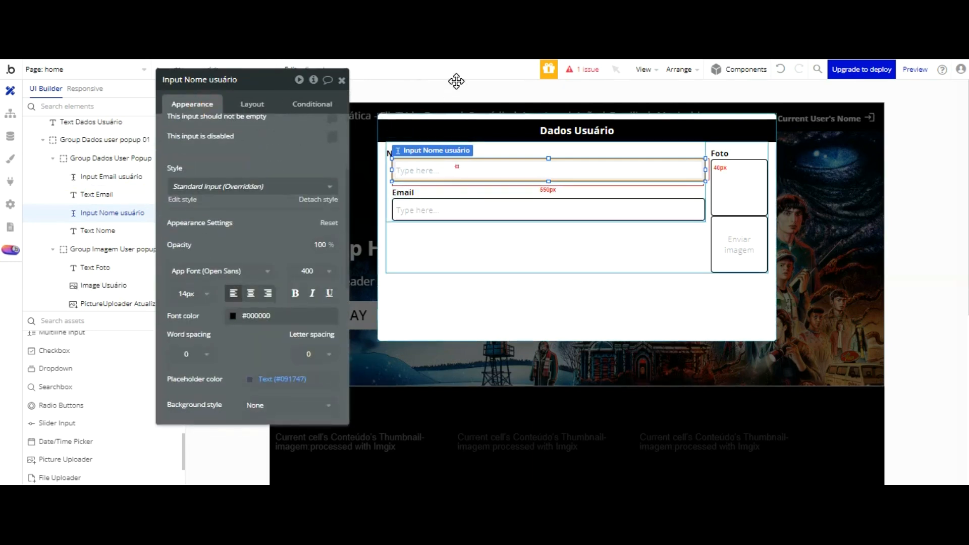
pyautogui.hotkey('shift', 'Left')
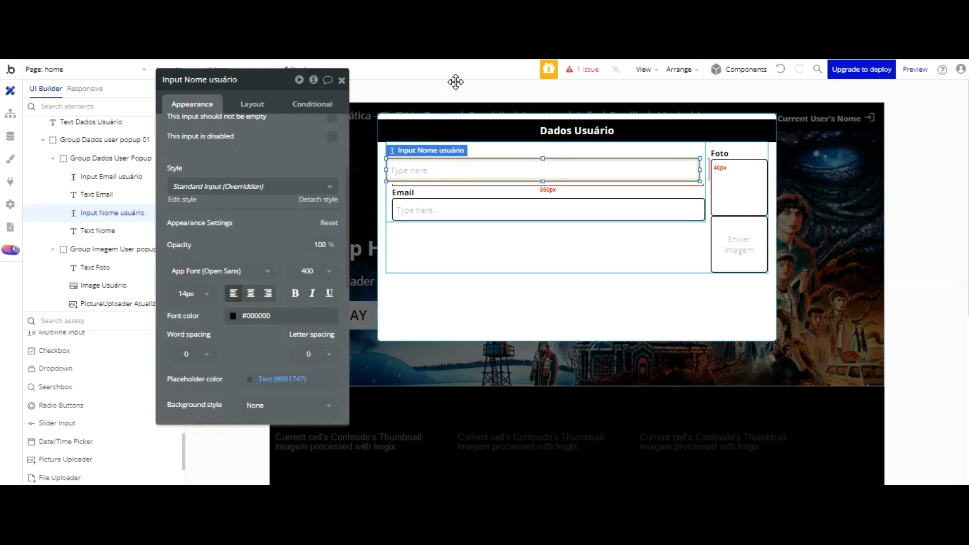
pyautogui.click(479, 107)
pyautogui.scroll(3, 231, 129)
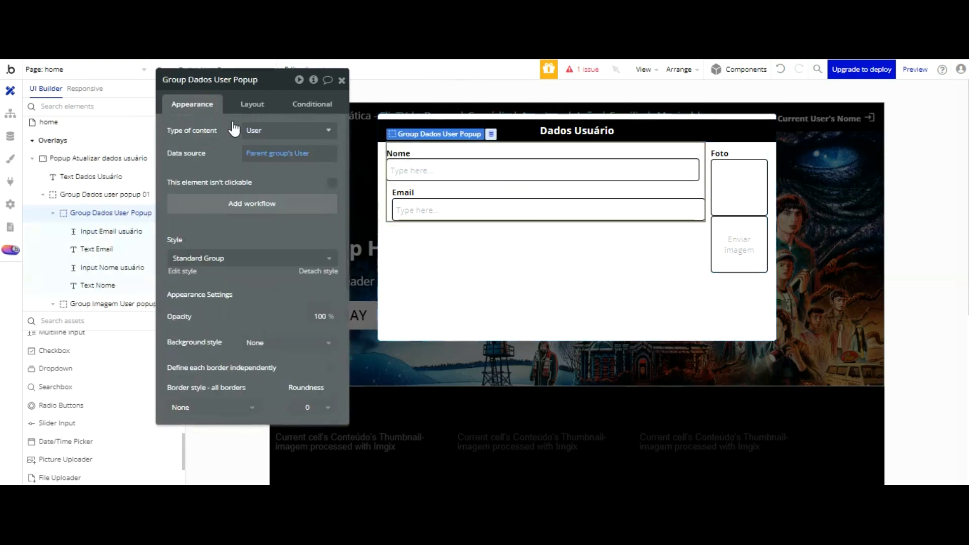
# Step: Set Group Dados User Popup to a Column layout, then show the home page workflows
pyautogui.click(259, 112)
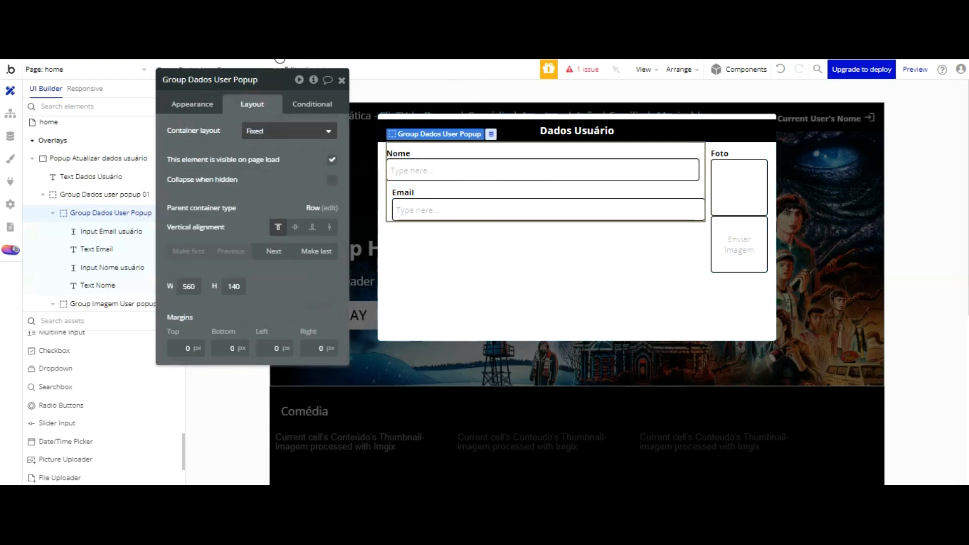
pyautogui.click(285, 130)
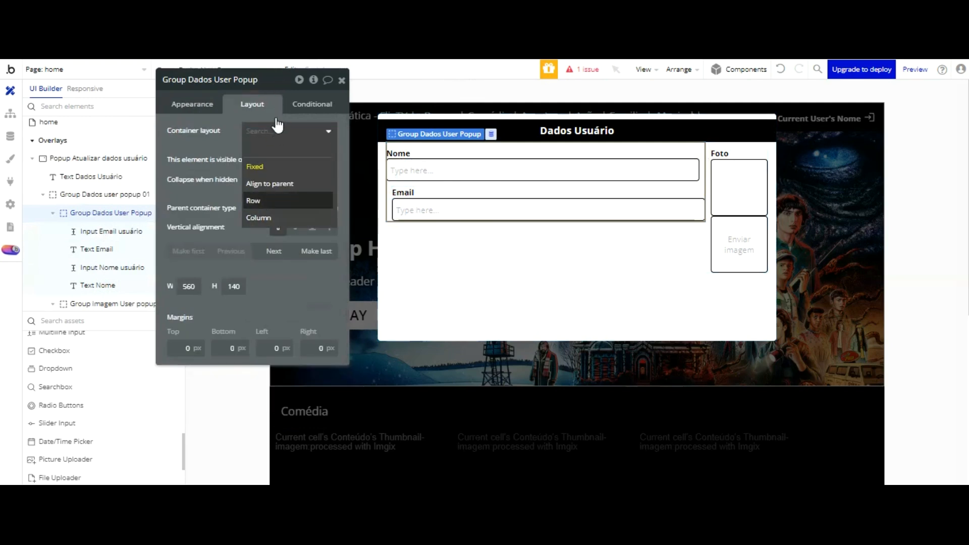
pyautogui.click(265, 217)
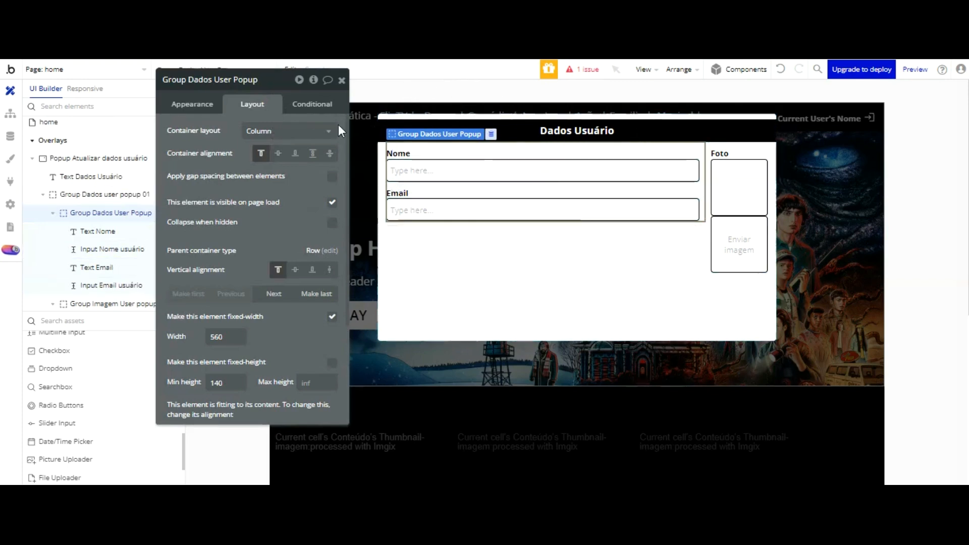
pyautogui.click(10, 113)
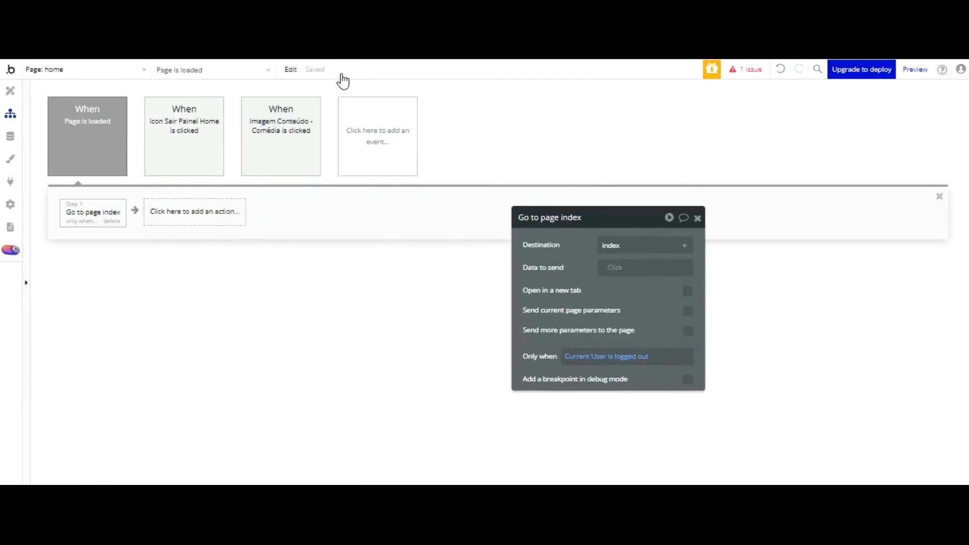
# Step: Add a second General > Page is loaded event to the home page's workflows
pyautogui.click(216, 210)
pyautogui.click(380, 191)
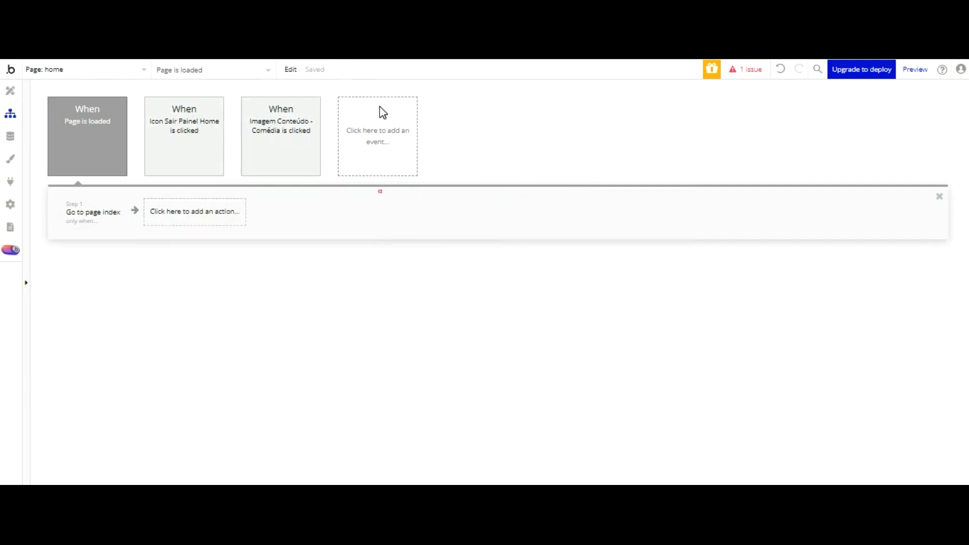
pyautogui.click(376, 138)
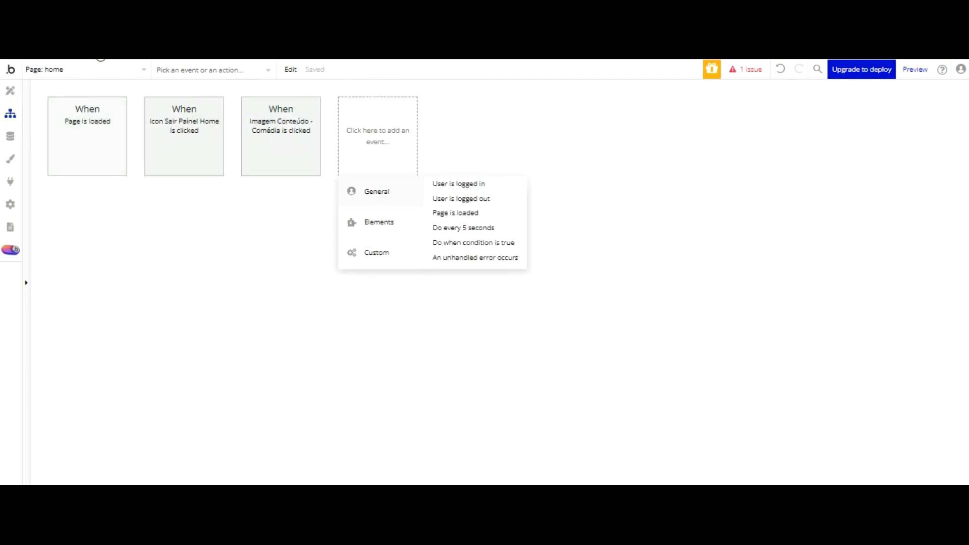
pyautogui.click(92, 131)
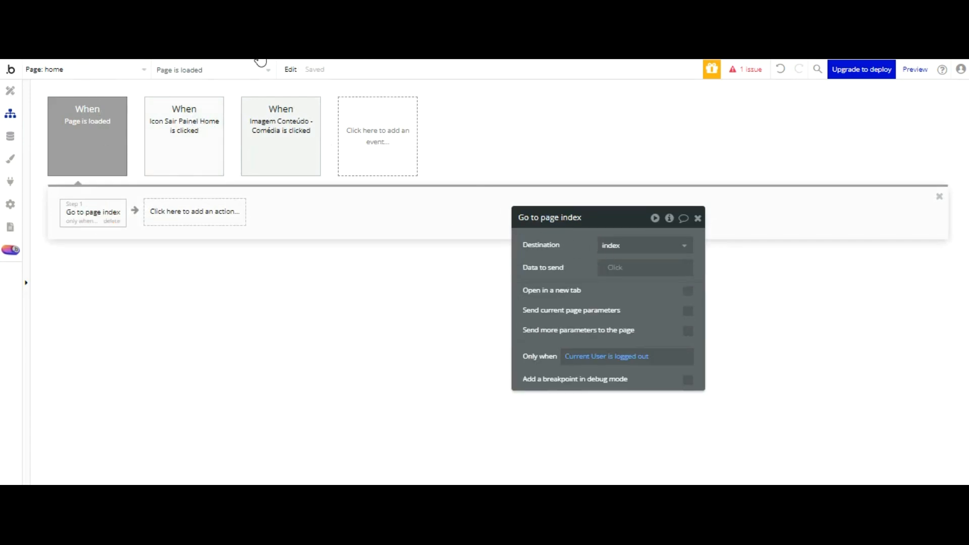
pyautogui.click(380, 130)
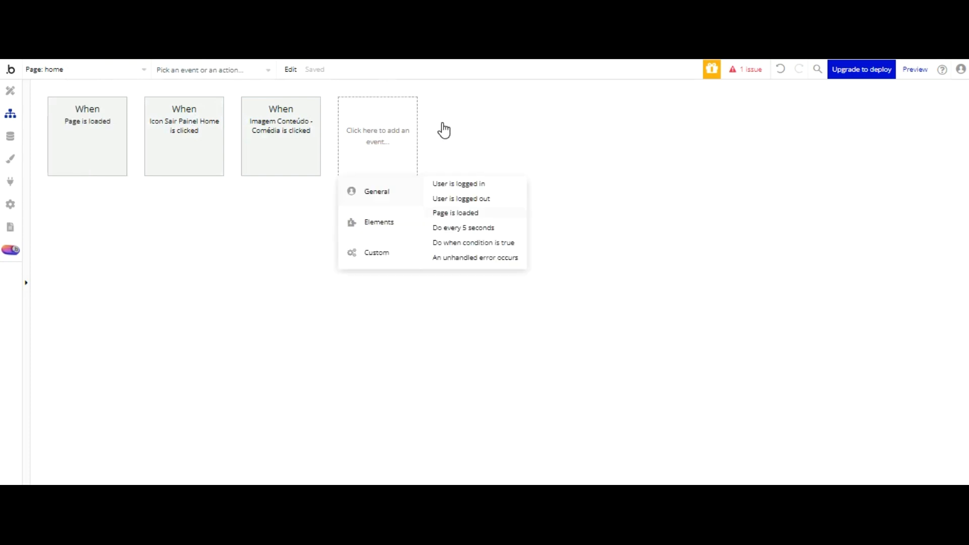
pyautogui.click(444, 212)
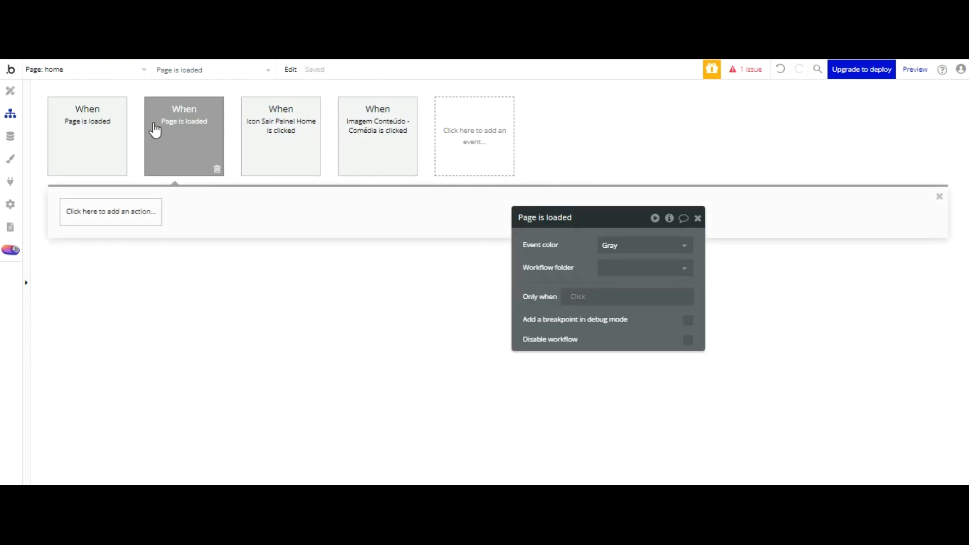
# Step: Give the new page-load event a Show action for Popup Atualizar dados usuário
pyautogui.click(152, 209)
pyautogui.moveTo(122, 365)
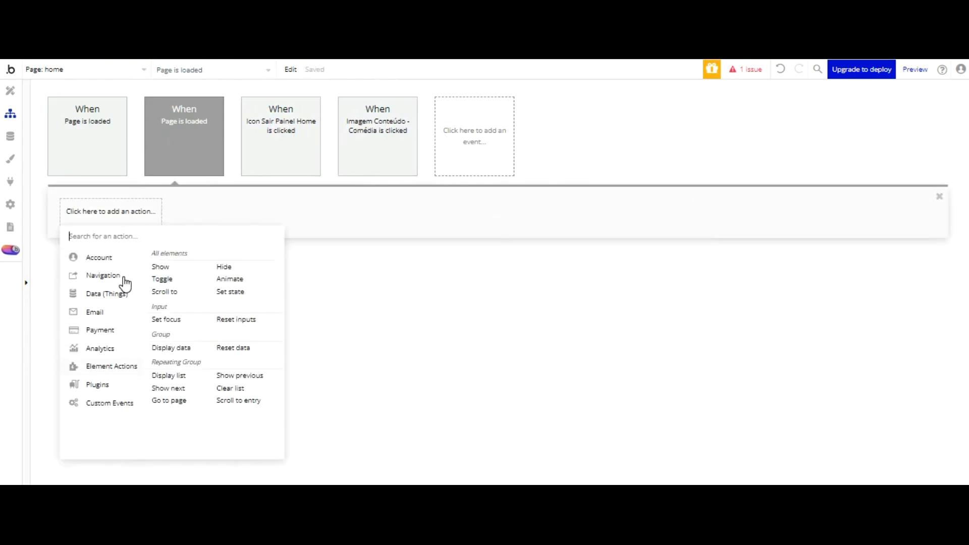
pyautogui.click(160, 266)
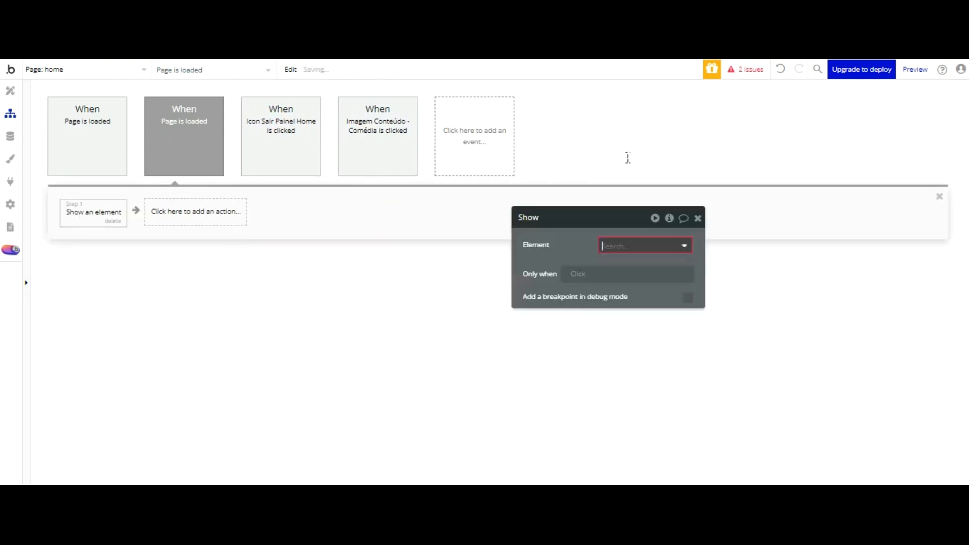
pyautogui.click(645, 245)
pyautogui.click(646, 263)
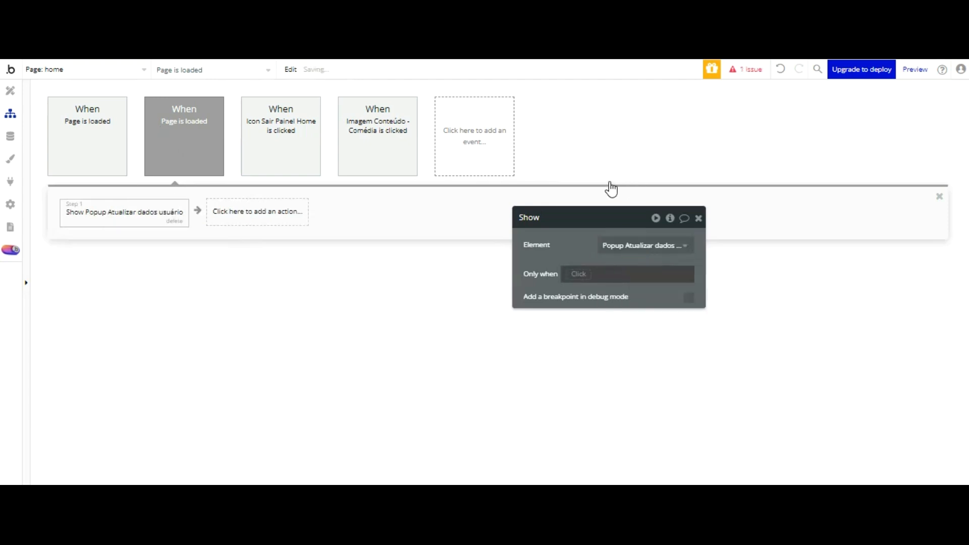
pyautogui.moveTo(566, 193); pyautogui.dragTo(524, 157)
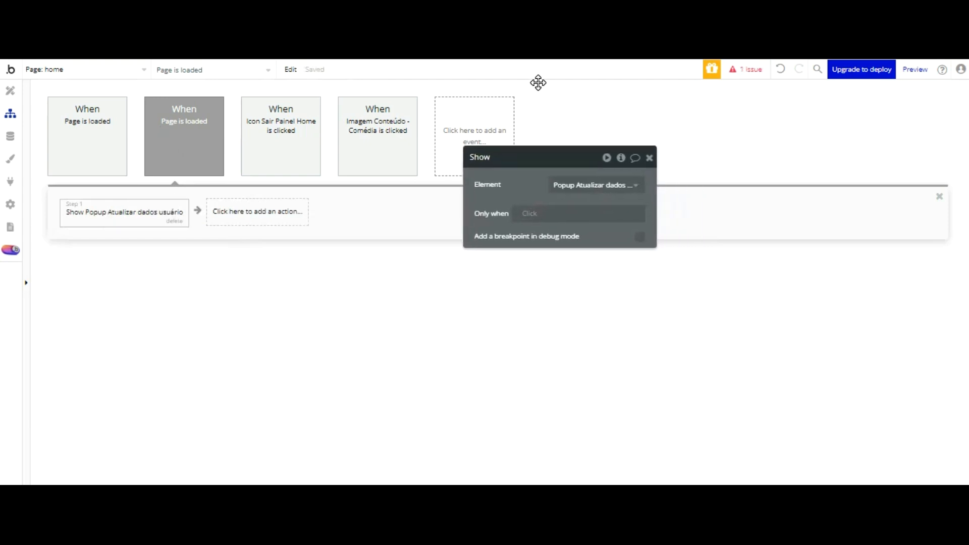
# Step: Set the Show step's Only when to Current User's Nome is empty
pyautogui.click(528, 214)
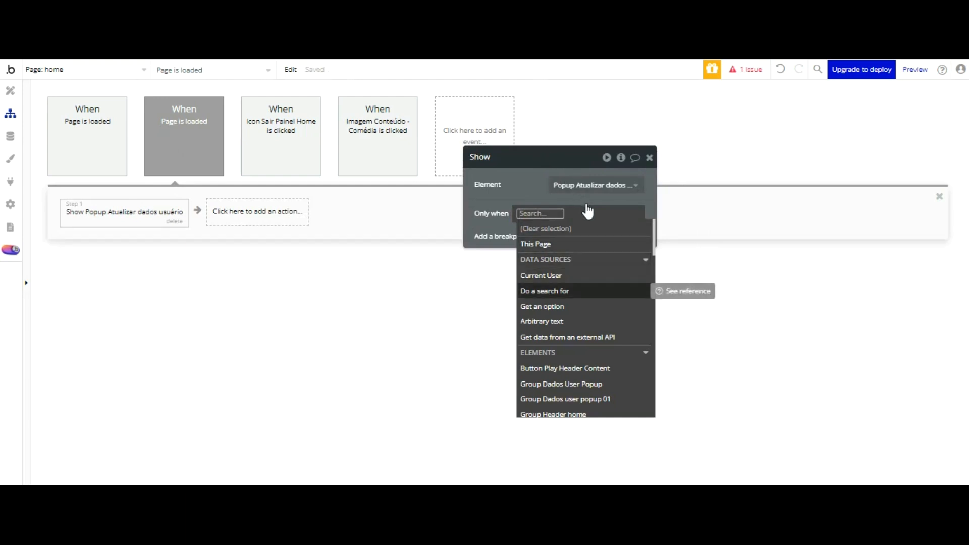
pyautogui.click(555, 274)
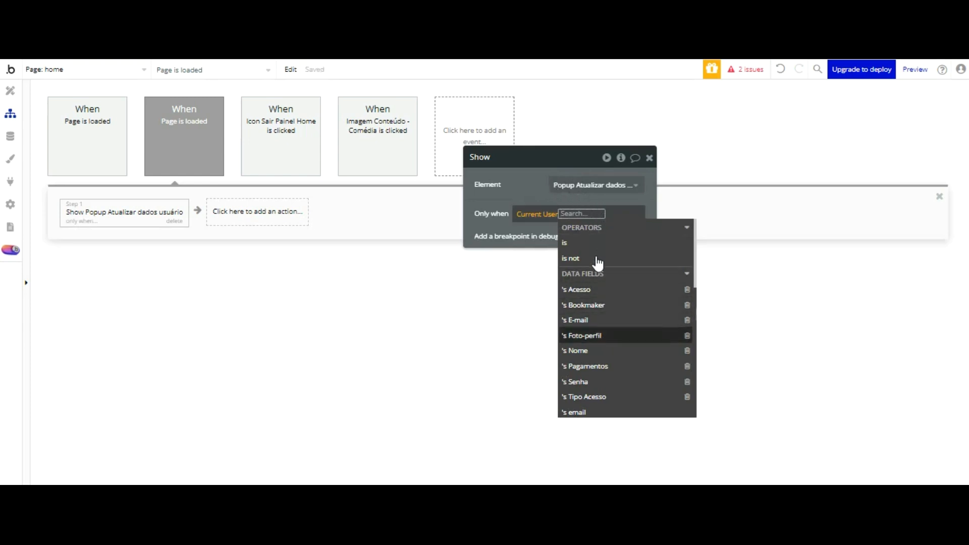
pyautogui.click(588, 351)
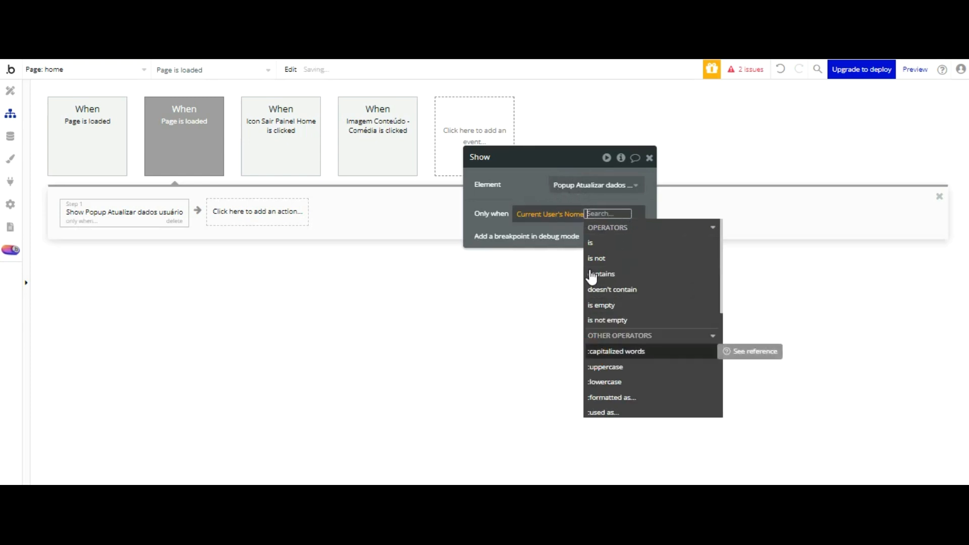
pyautogui.scroll(-3, 652, 252)
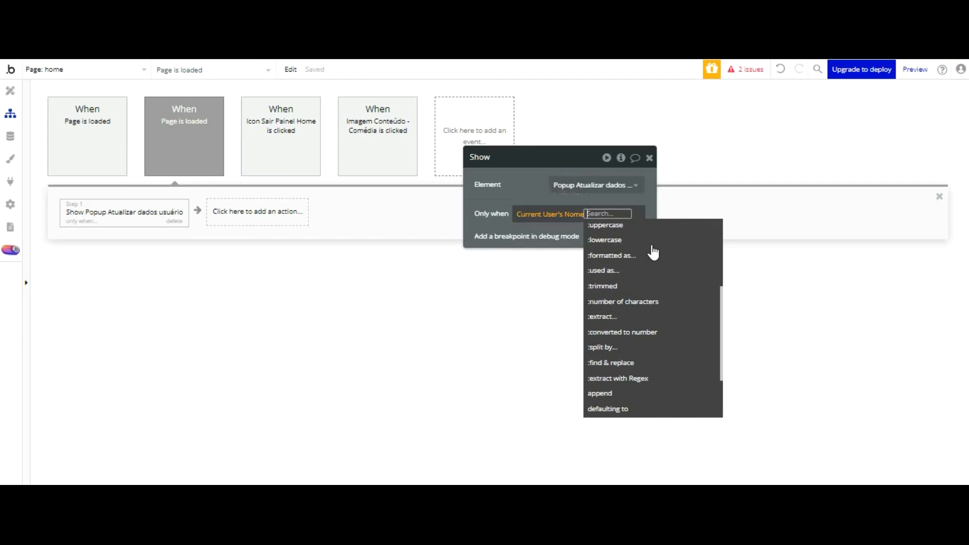
pyautogui.scroll(-3, 652, 252)
pyautogui.scroll(5, 652, 252)
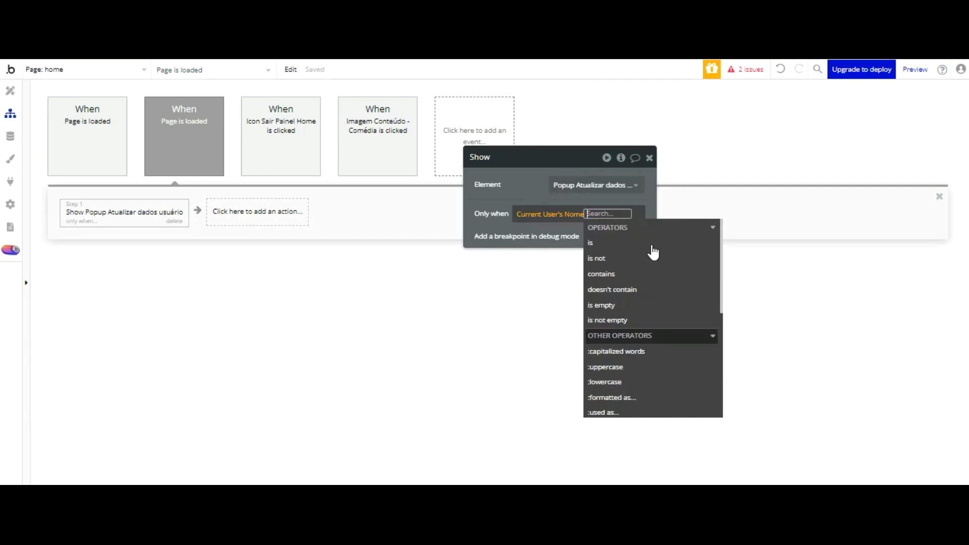
pyautogui.click(626, 304)
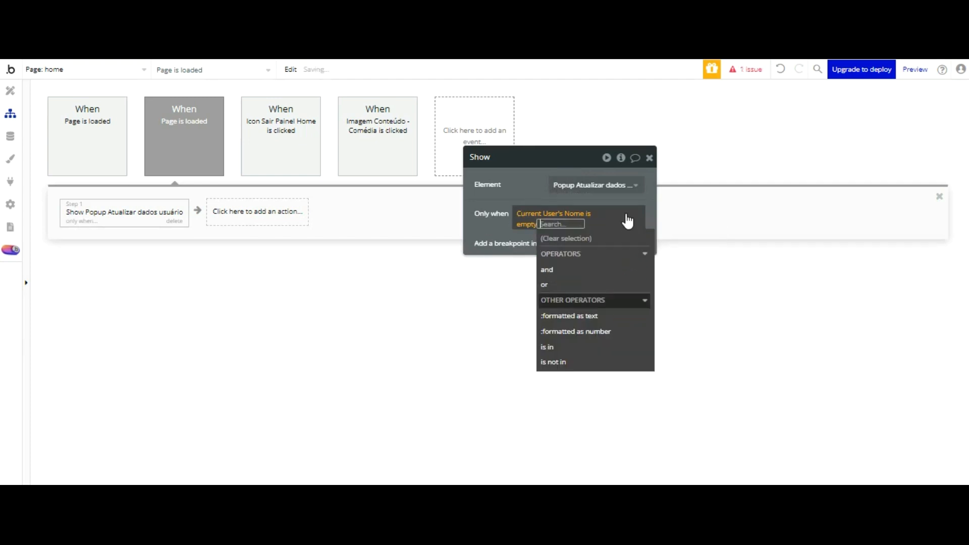
pyautogui.click(534, 103)
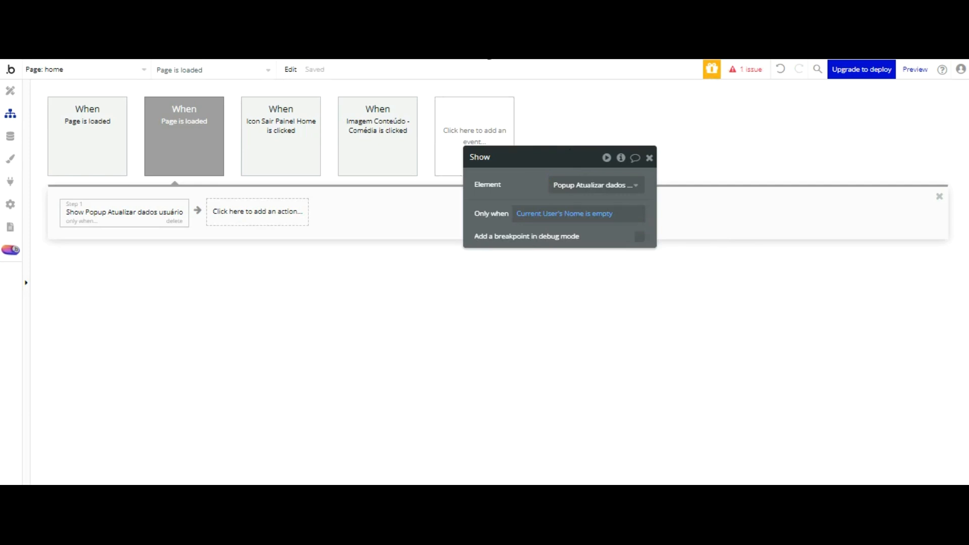
pyautogui.click(10, 136)
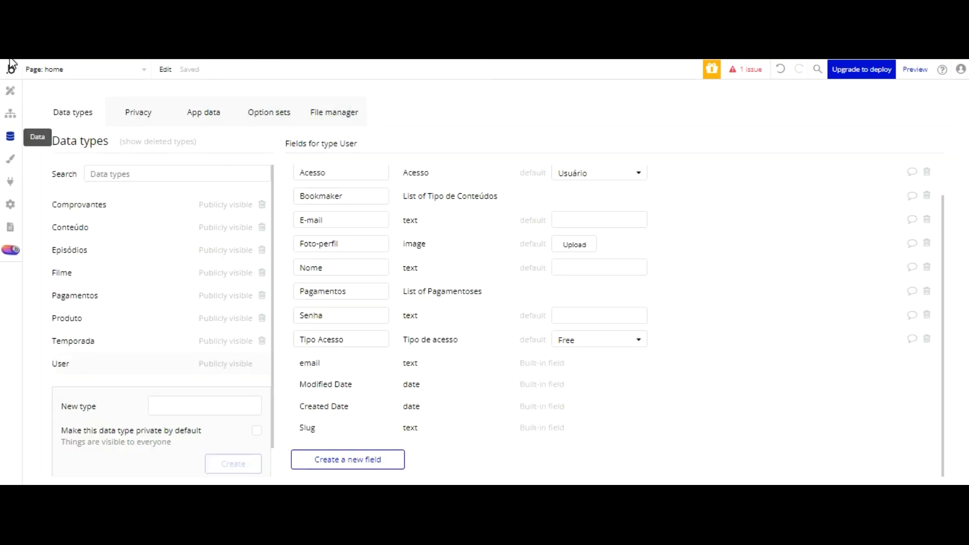
# Step: In App data > All Users, clear the second user's Nome, save, and run as that user
pyautogui.click(210, 109)
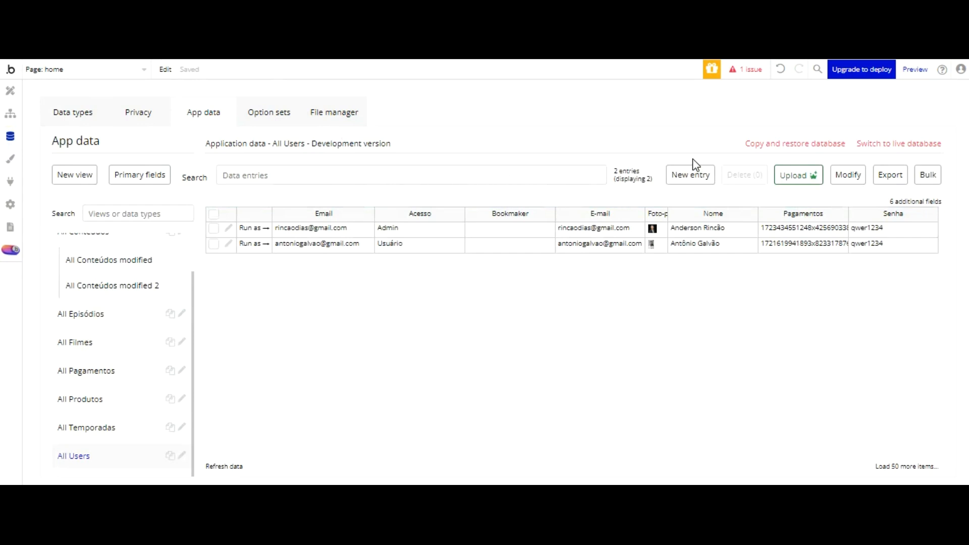
pyautogui.click(228, 244)
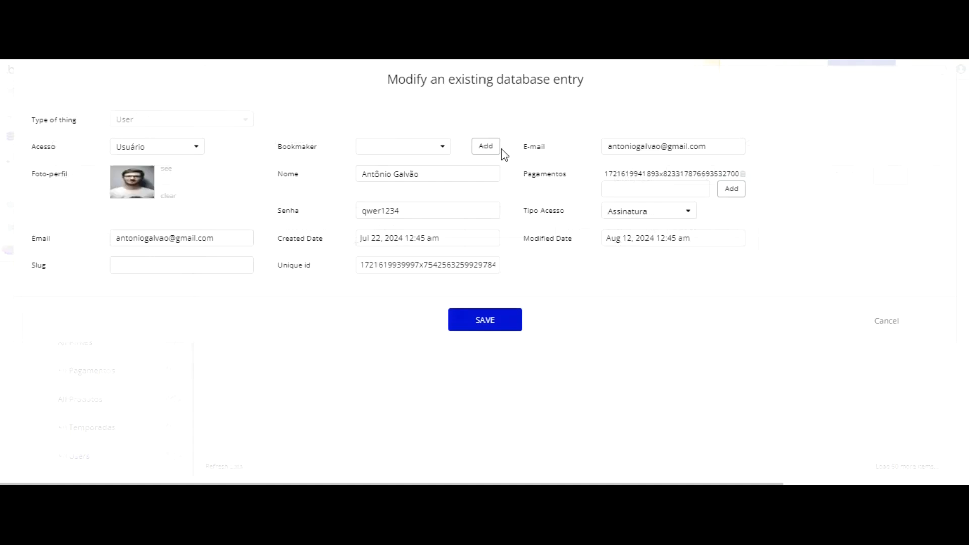
pyautogui.moveTo(425, 175); pyautogui.dragTo(322, 176)
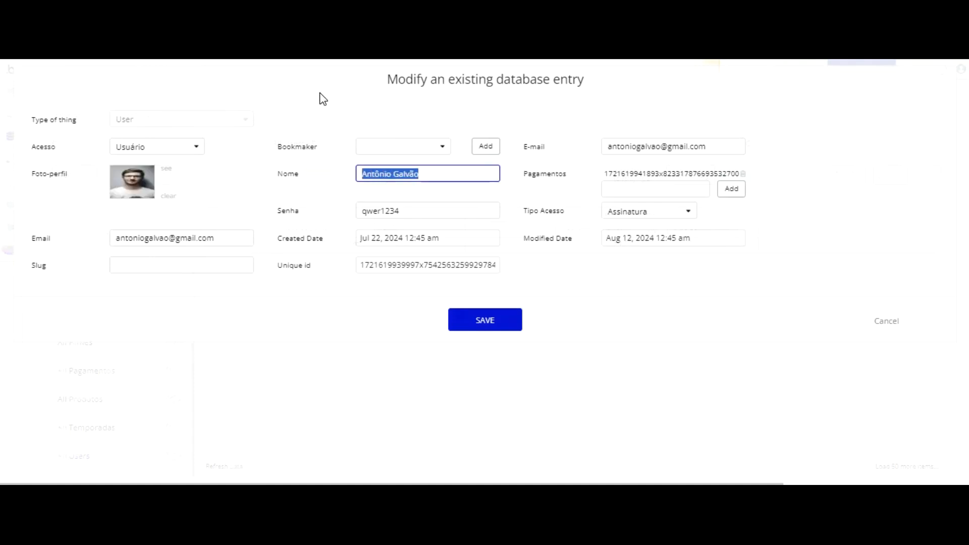
pyautogui.write('0')
pyautogui.press('BackSpace')
pyautogui.click(495, 316)
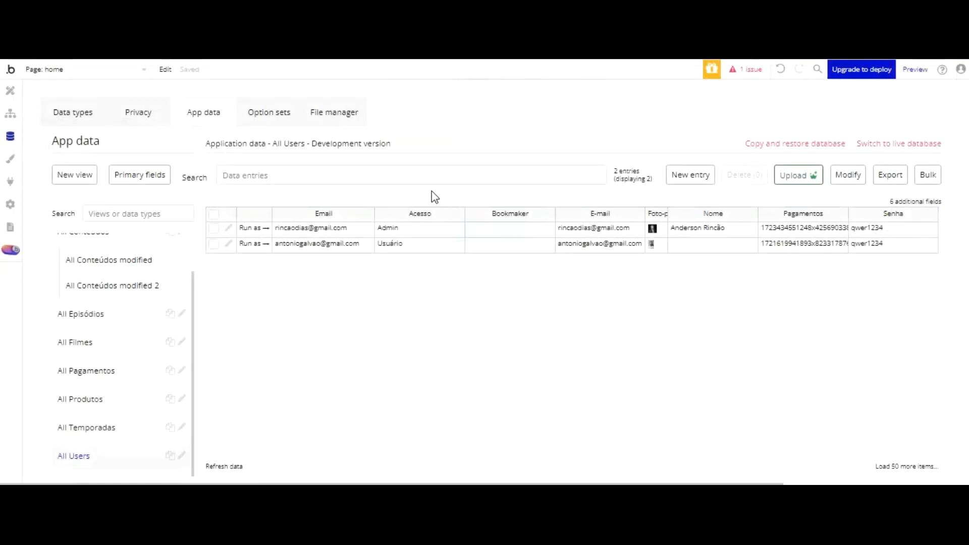
pyautogui.click(255, 241)
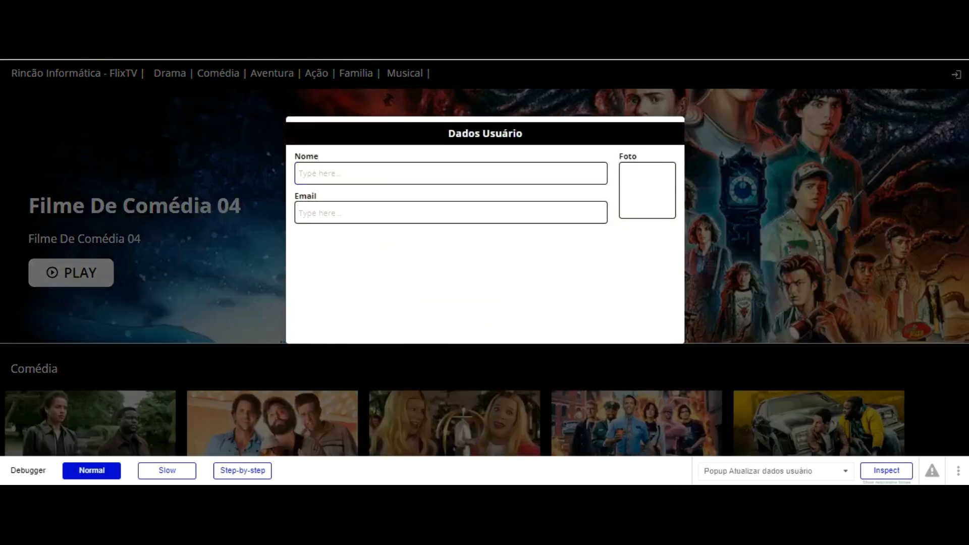
# Step: Add a Set focus step 2 targeting Input Nome usuário to the page-load workflow
pyautogui.click(333, 51)
pyautogui.click(10, 114)
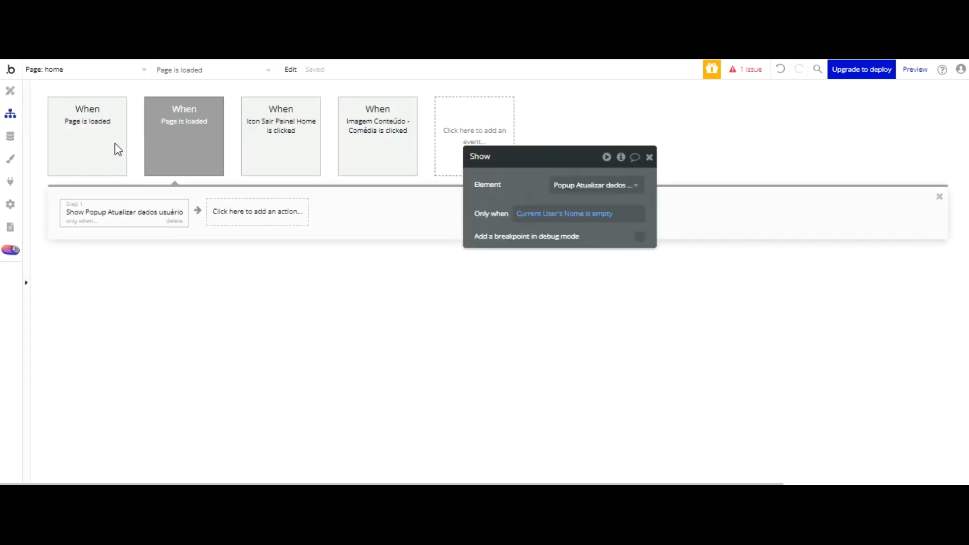
pyautogui.click(226, 205)
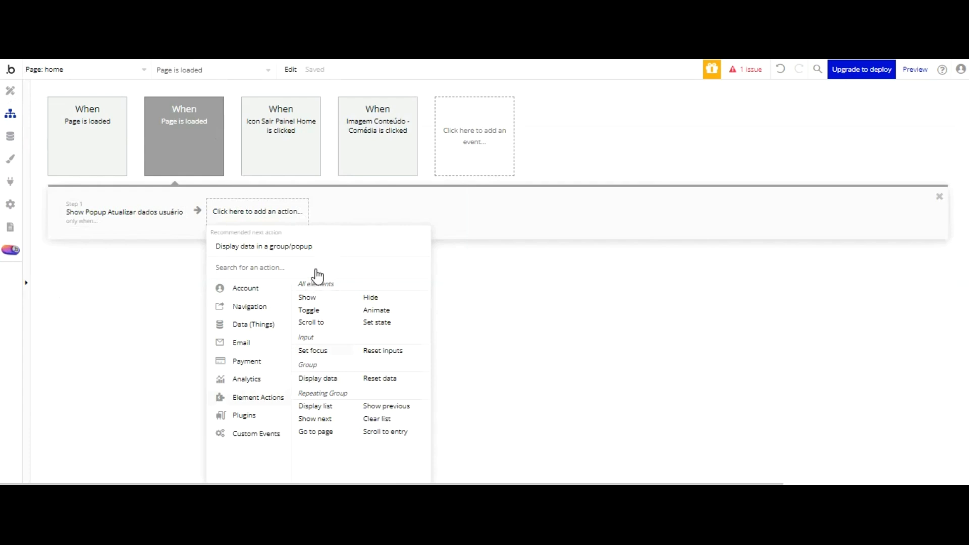
pyautogui.click(316, 351)
pyautogui.click(591, 180)
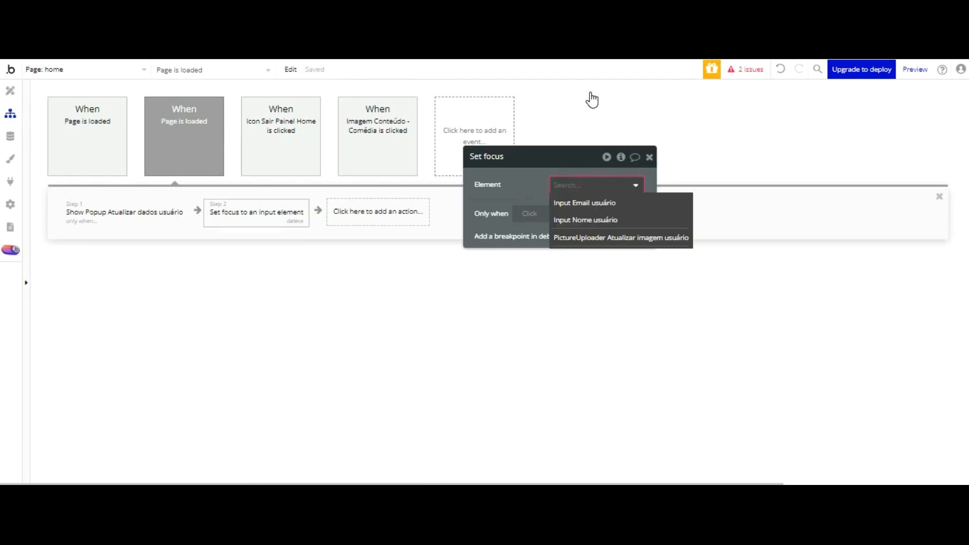
pyautogui.click(590, 219)
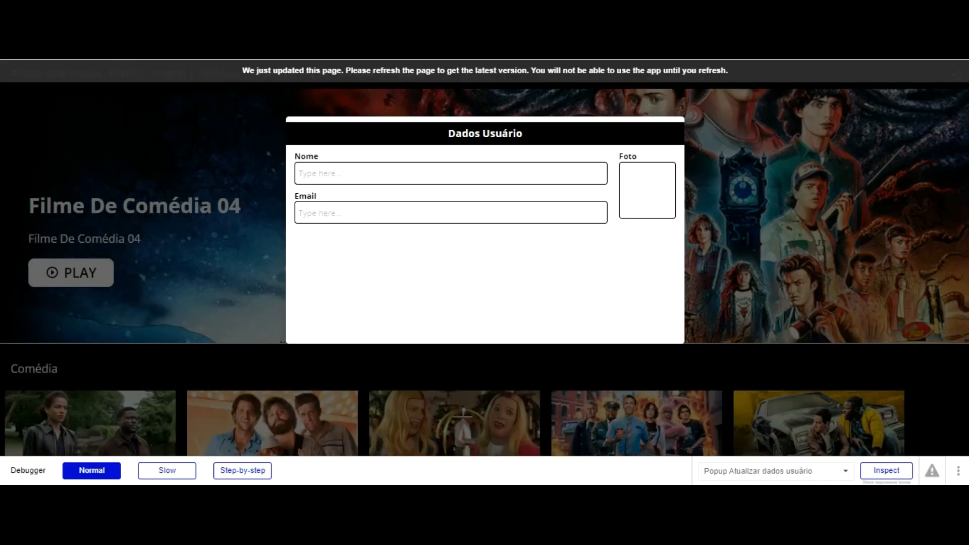
# Step: Preview and reload the app to test the focused popup, then return to Design
pyautogui.click(362, 124)
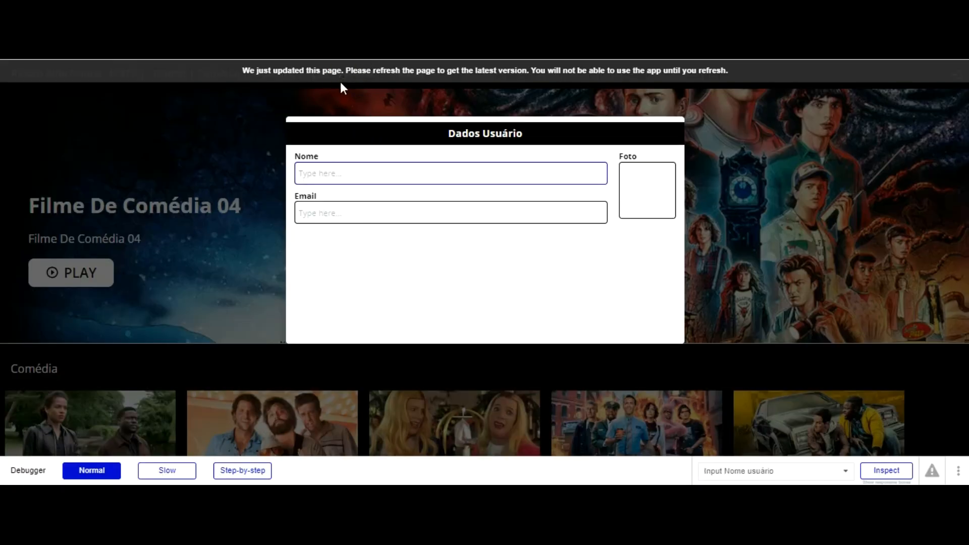
pyautogui.press('F5')
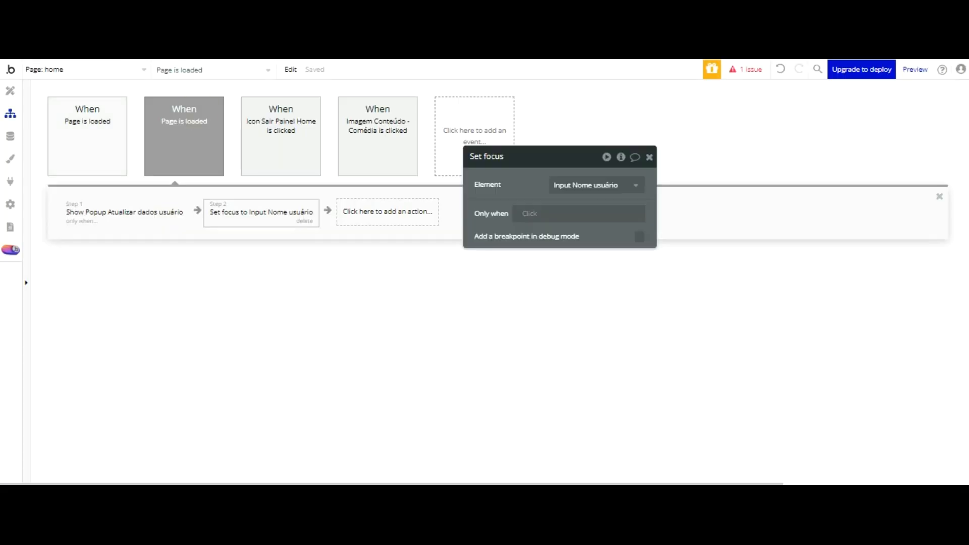
pyautogui.click(10, 90)
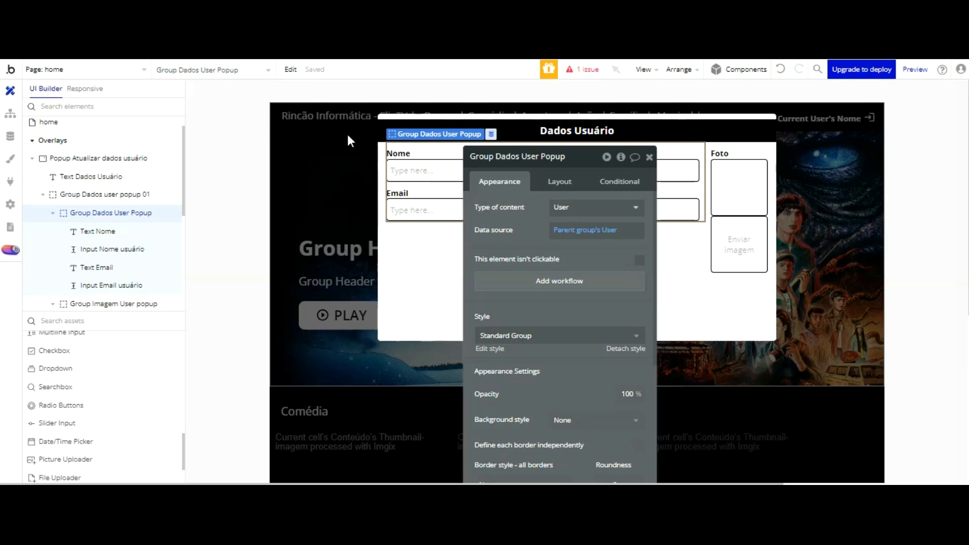
# Step: Remove the 'Type here...' placeholder from the Nome and Email inputs, then select the Dados Usuário title
pyautogui.click(425, 168)
pyautogui.click(588, 204)
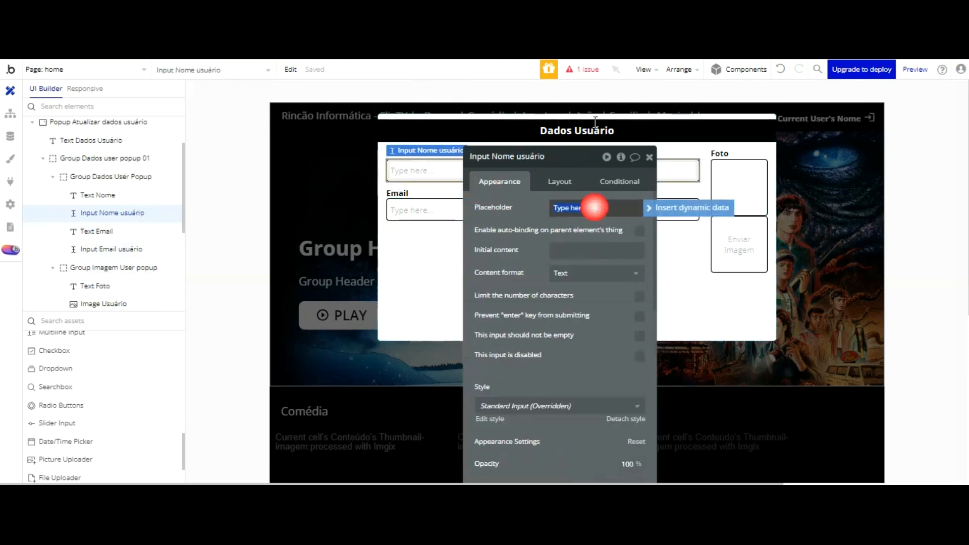
pyautogui.click(435, 208)
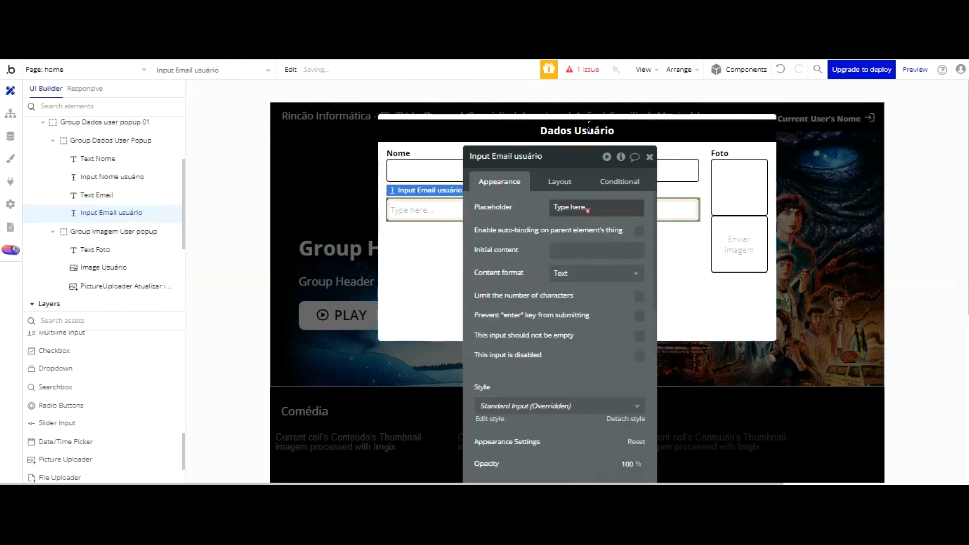
pyautogui.click(568, 207)
pyautogui.moveTo(555, 133); pyautogui.dragTo(251, 111)
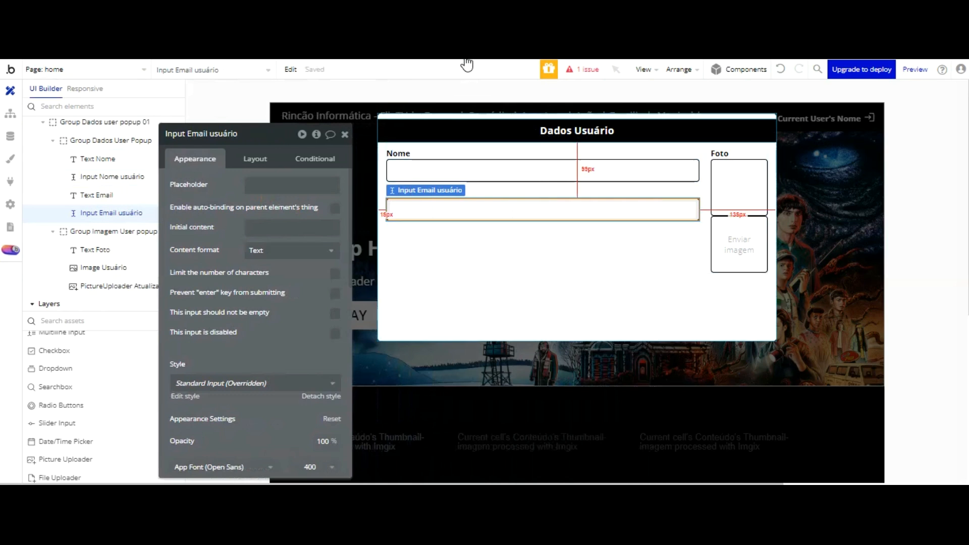
pyautogui.click(508, 130)
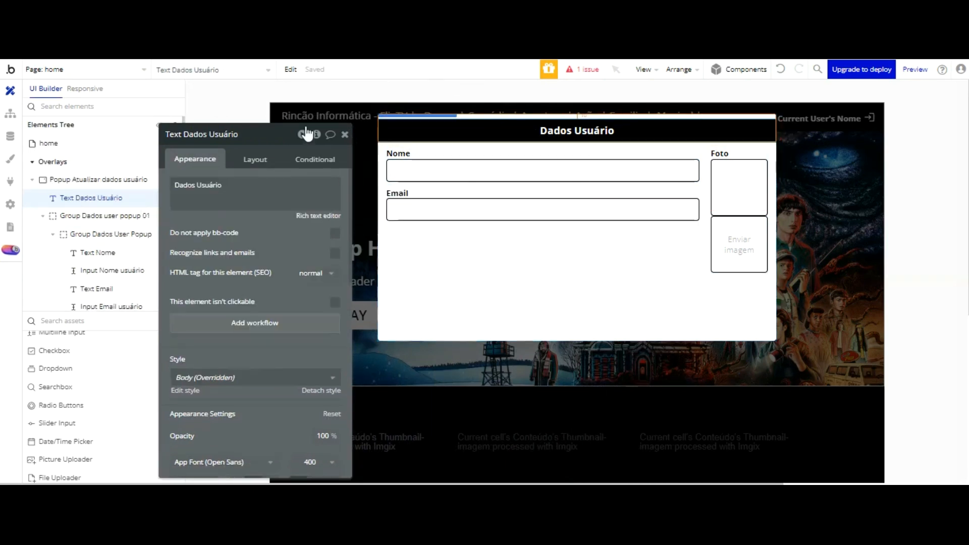
# Step: Add a title condition: When Current User's Nome is empty
pyautogui.click(313, 159)
pyautogui.click(211, 188)
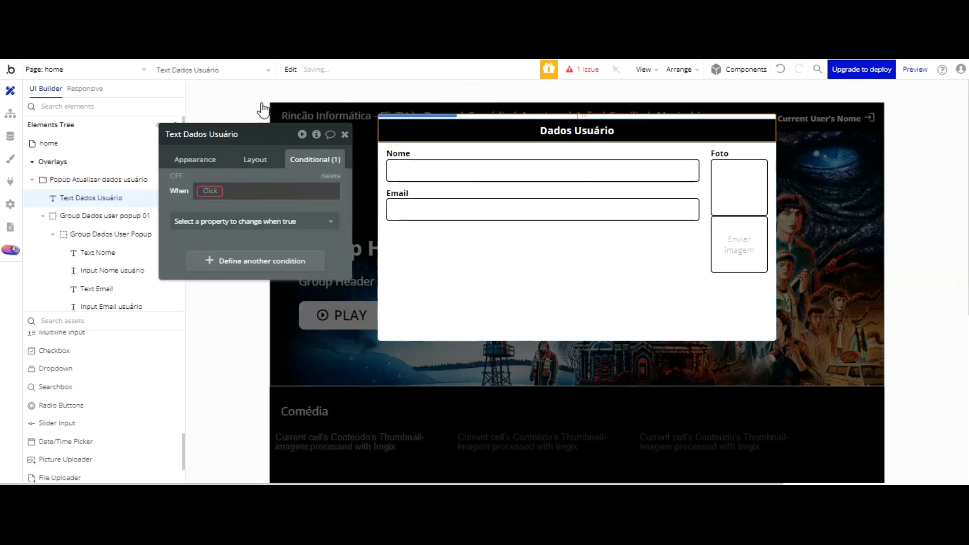
pyautogui.click(217, 251)
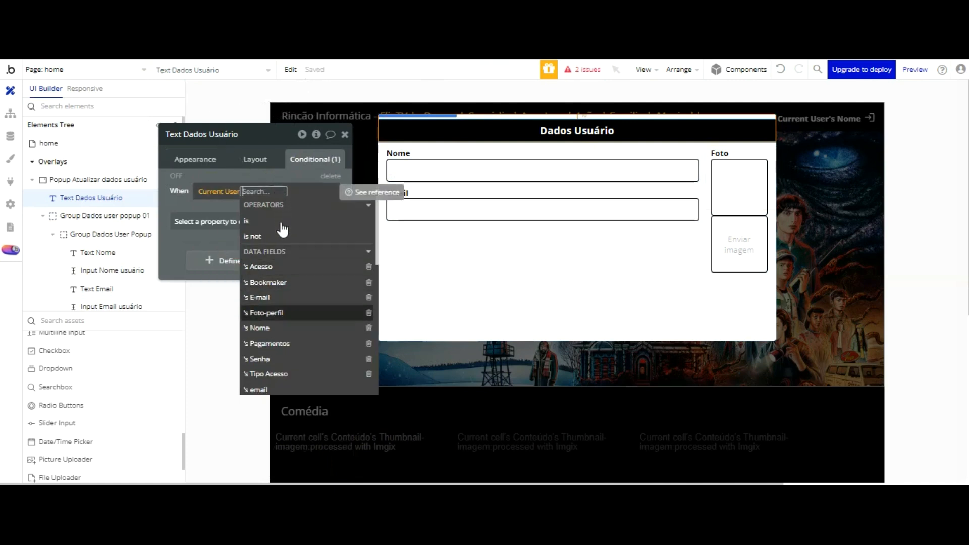
pyautogui.click(272, 325)
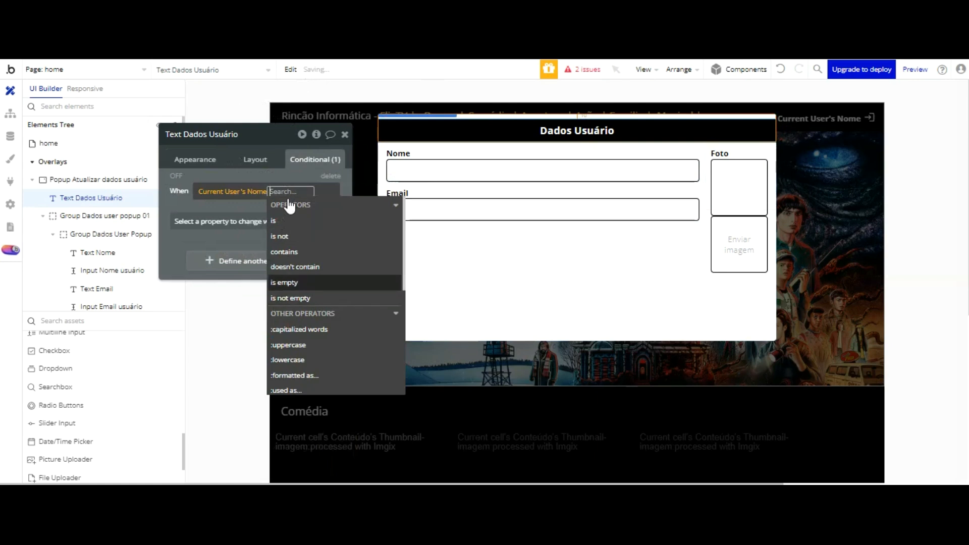
pyautogui.click(287, 283)
pyautogui.click(187, 120)
# Step: Make that condition change the title's Text and begin typing the replacement wording
pyautogui.click(199, 221)
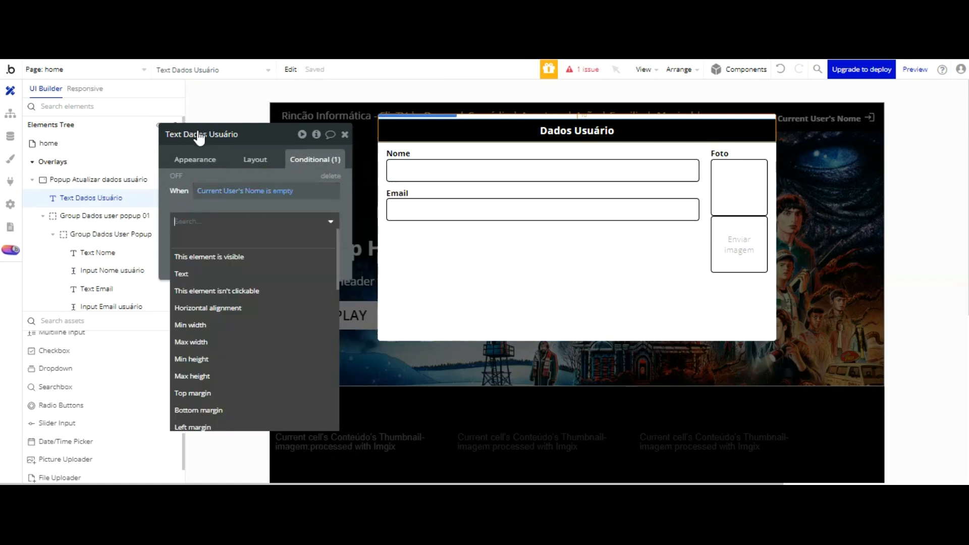
pyautogui.click(196, 274)
pyautogui.tripleClick(216, 231)
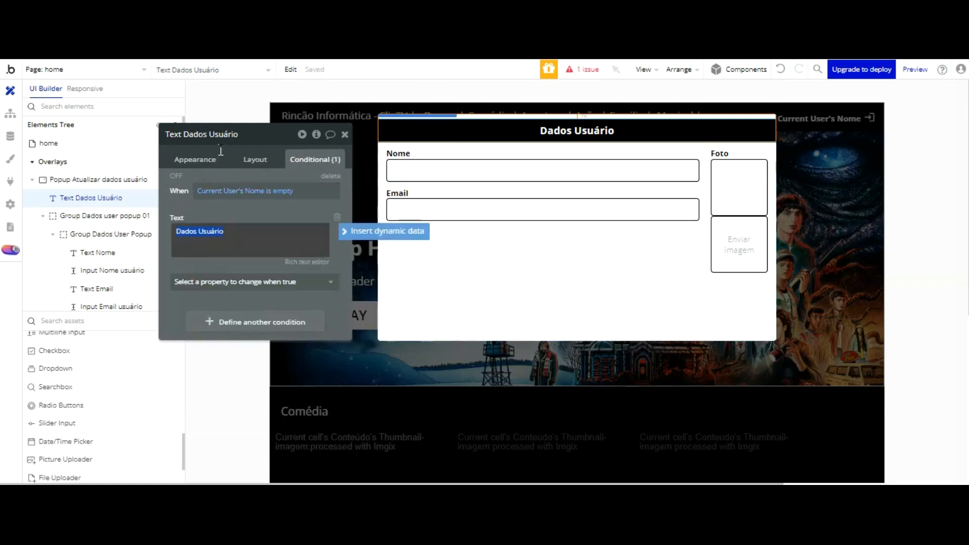
pyautogui.write('S')
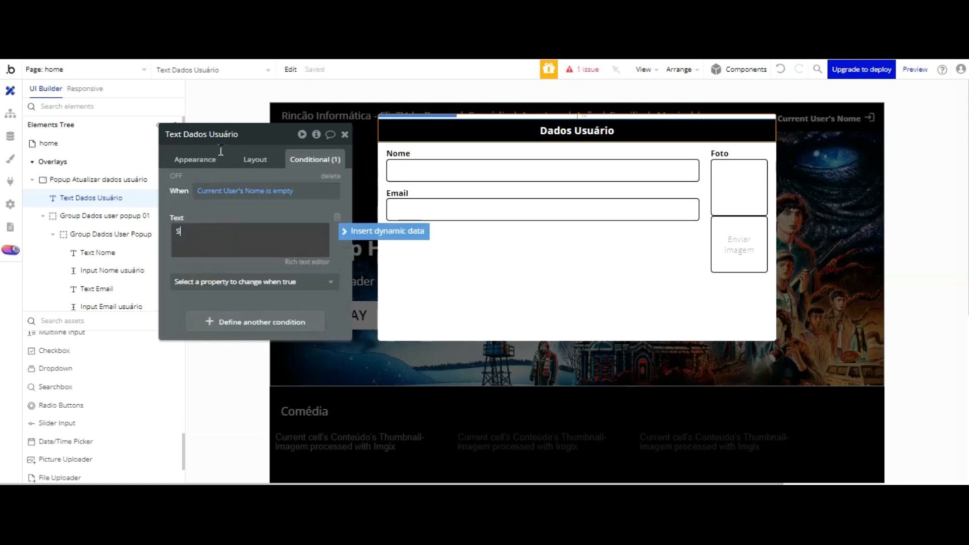
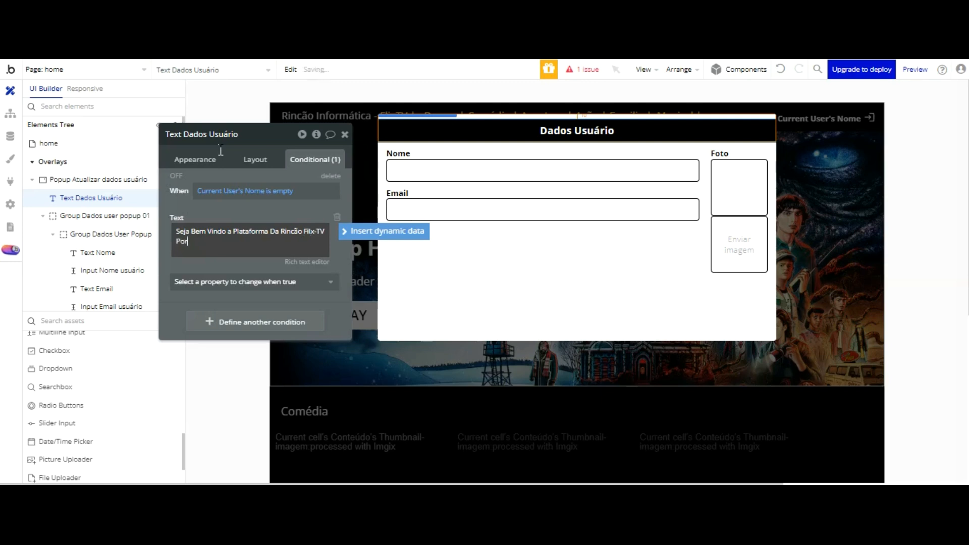
# Step: Finish the welcome text for the empty-name condition and switch to the preview
pyautogui.write('At')
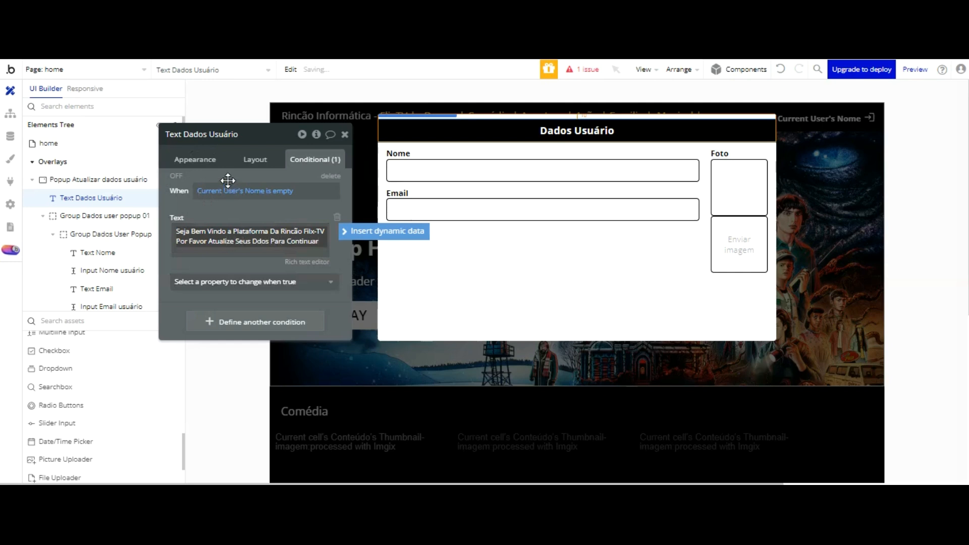
pyautogui.click(231, 276)
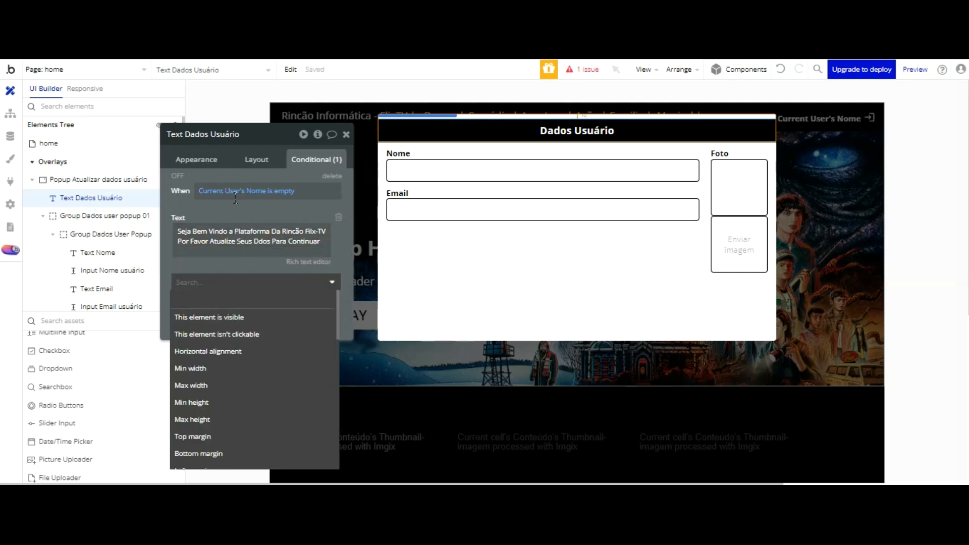
pyautogui.click(234, 271)
pyautogui.hotkey('ctrl', 'Tab')
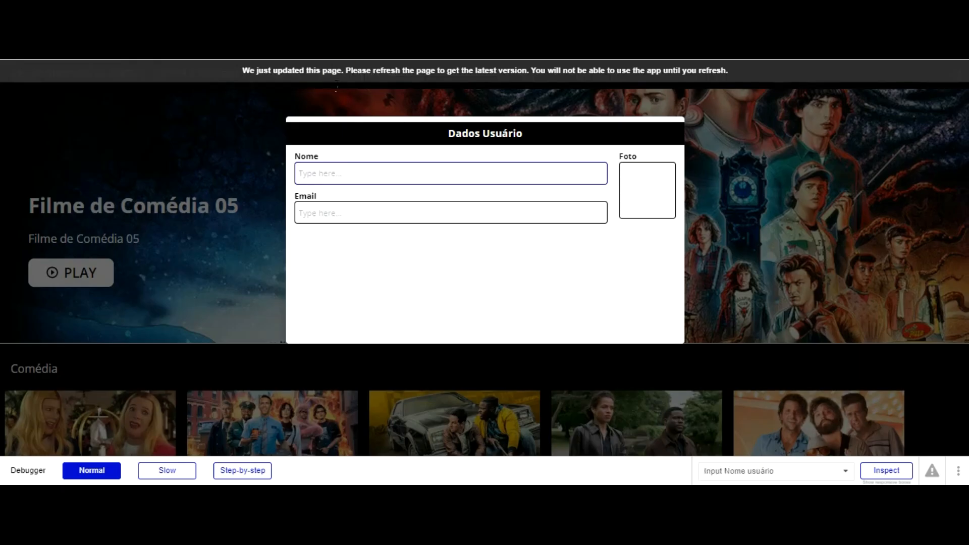
# Step: Reload the preview to see the welcome title, then view the All Users table in App data
pyautogui.hotkey('ctrl', 'Tab')
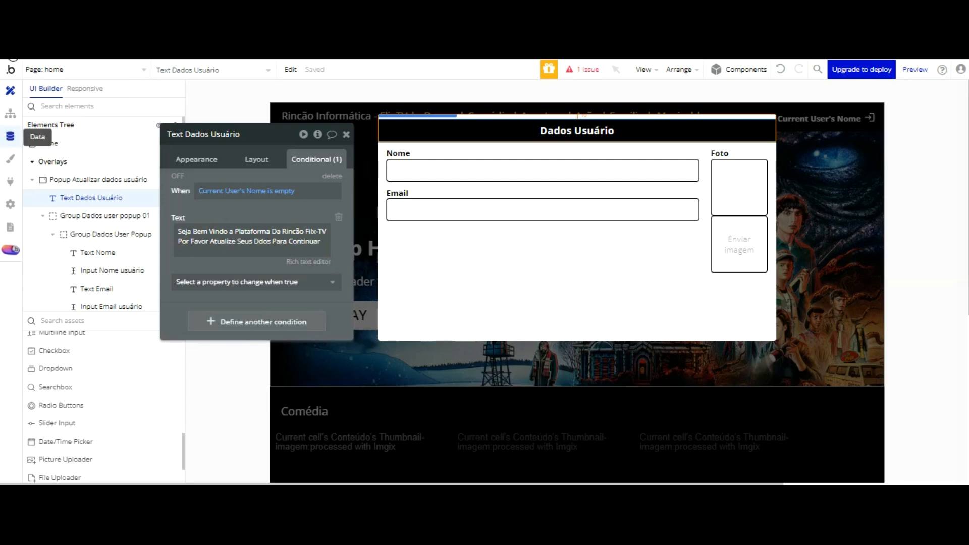
pyautogui.click(10, 137)
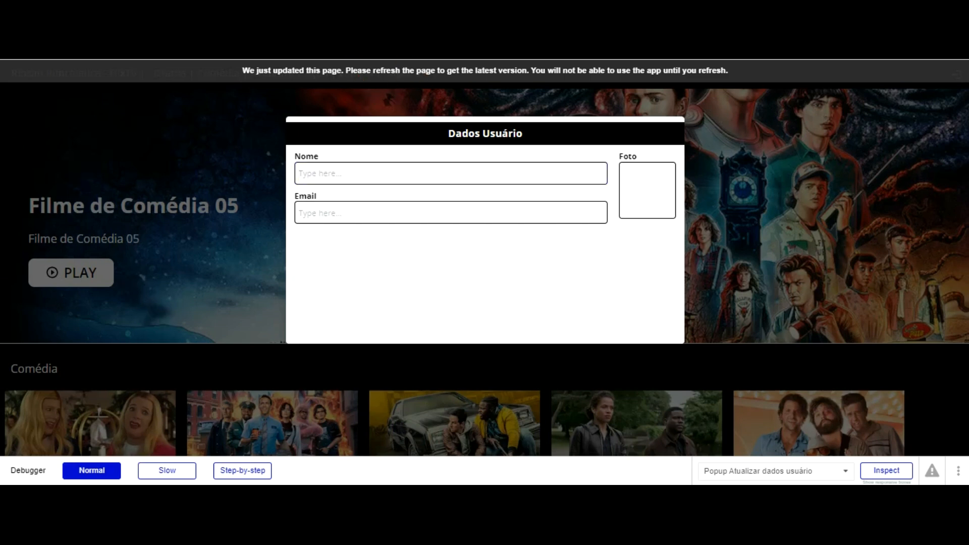
pyautogui.press('F5')
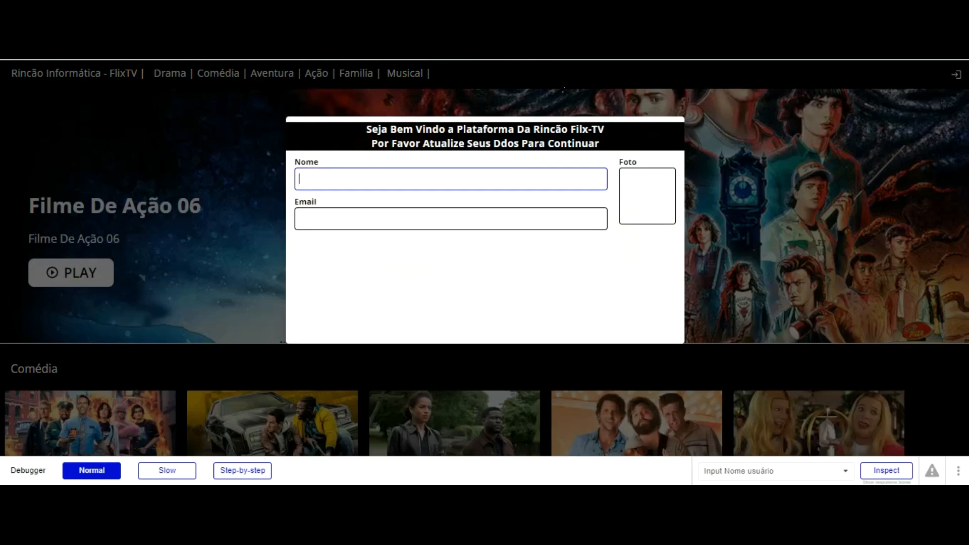
pyautogui.click(659, 196)
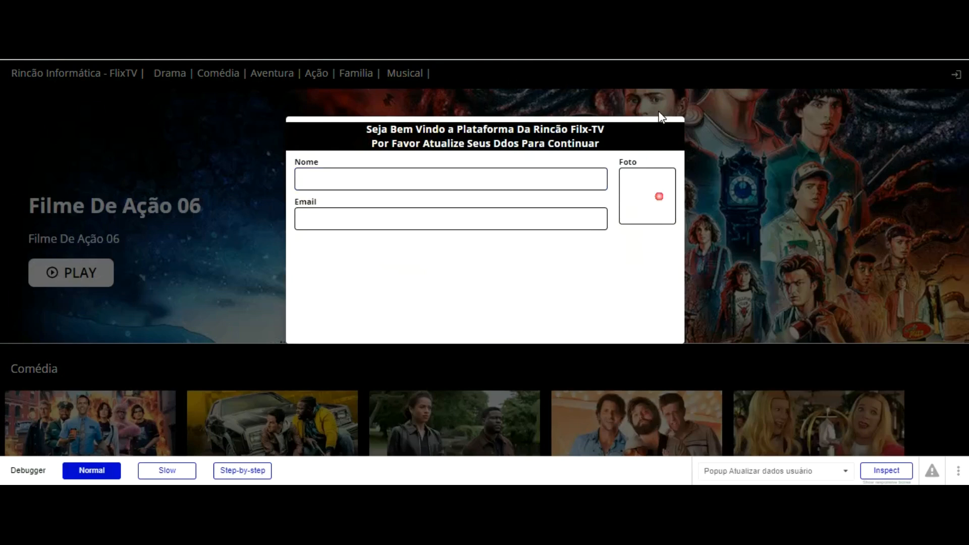
pyautogui.hotkey('ctrl', 'shift', 'Tab')
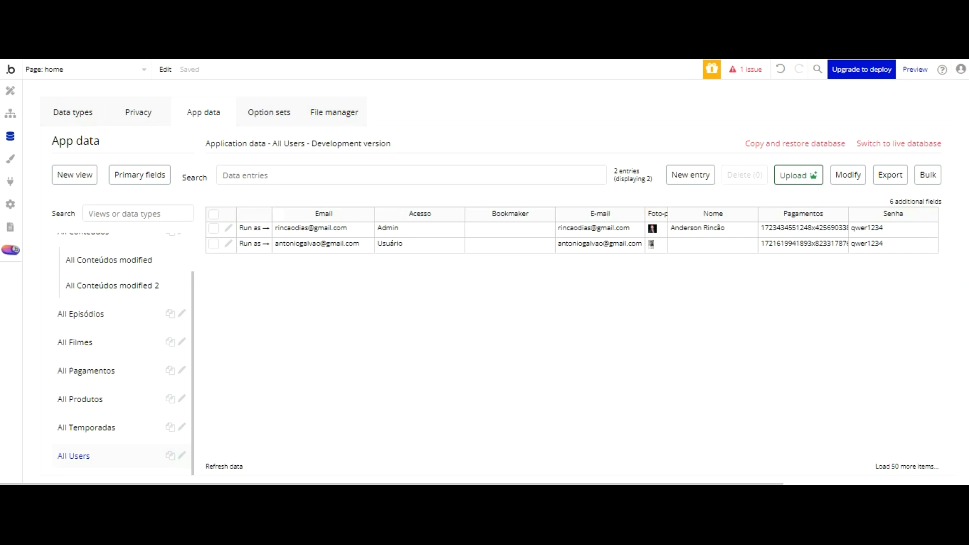
# Step: Select the Image Usuário element, then open the second user's entry in App data
pyautogui.click(11, 90)
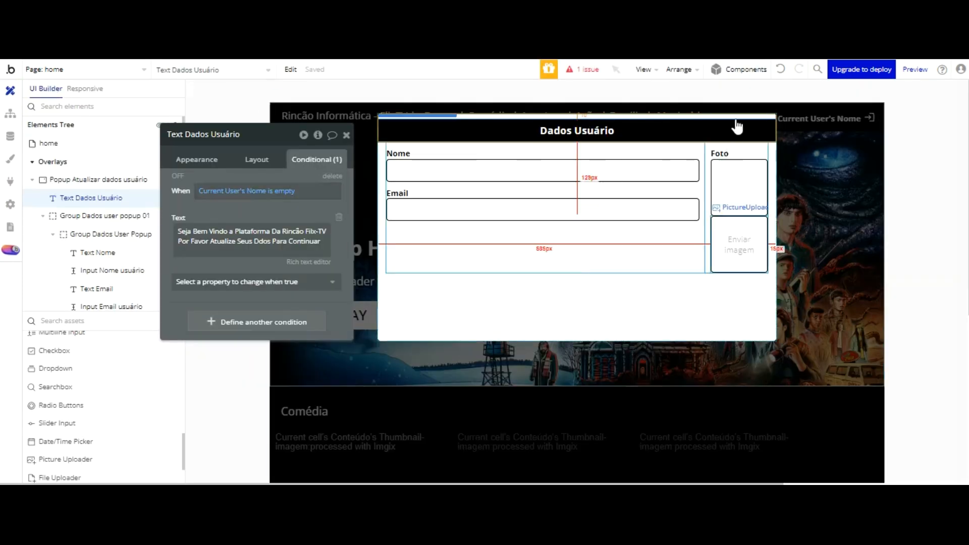
pyautogui.click(727, 189)
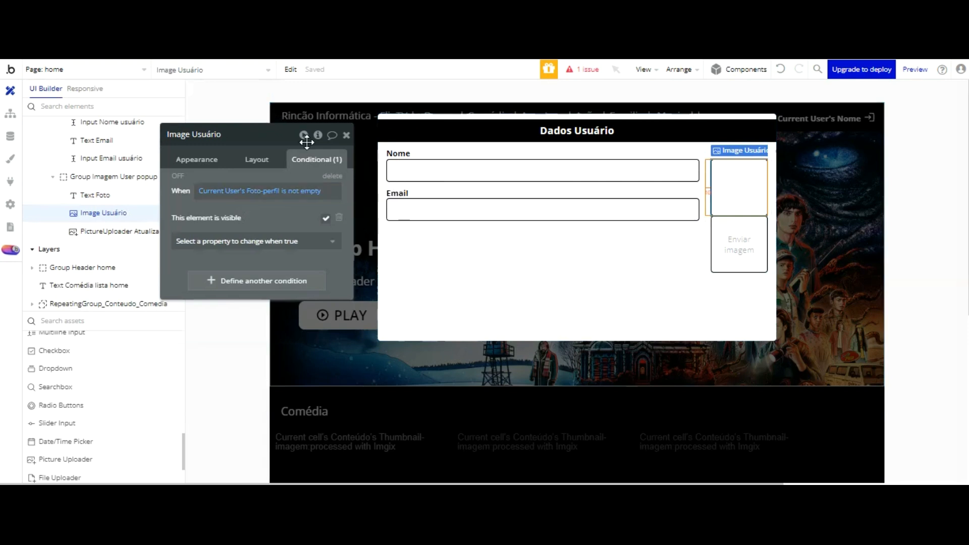
pyautogui.click(10, 136)
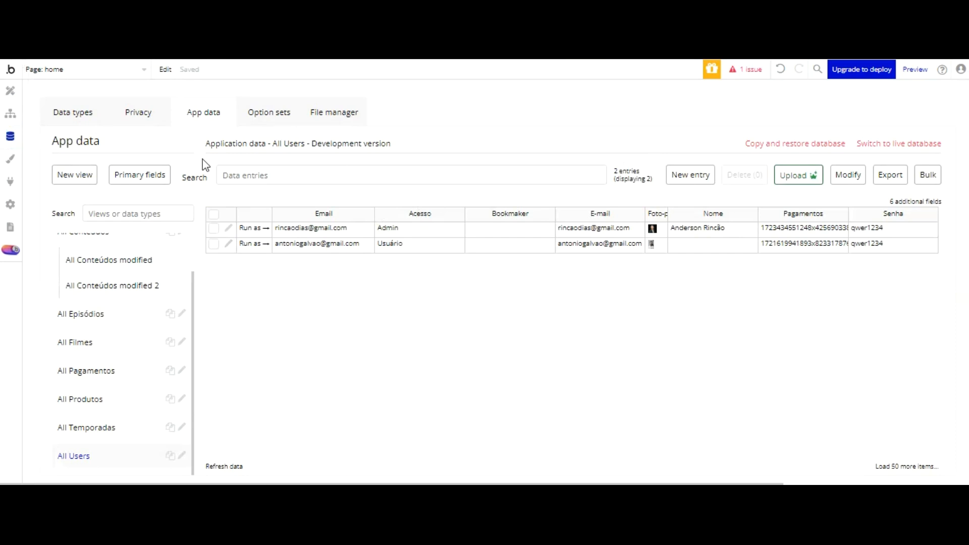
pyautogui.click(229, 243)
# Step: Clear that user's Foto-perfil image, save the entry, and check the preview
pyautogui.click(140, 96)
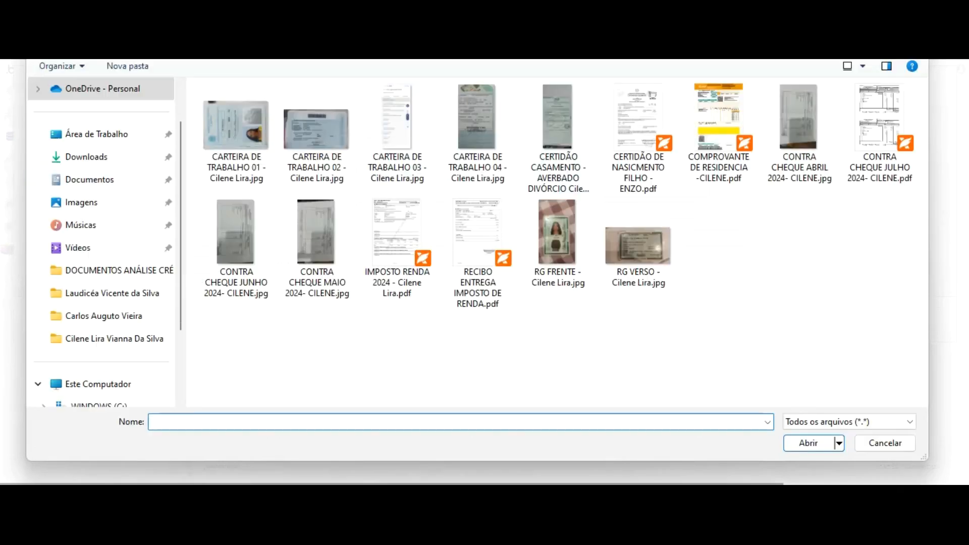
pyautogui.press('Escape')
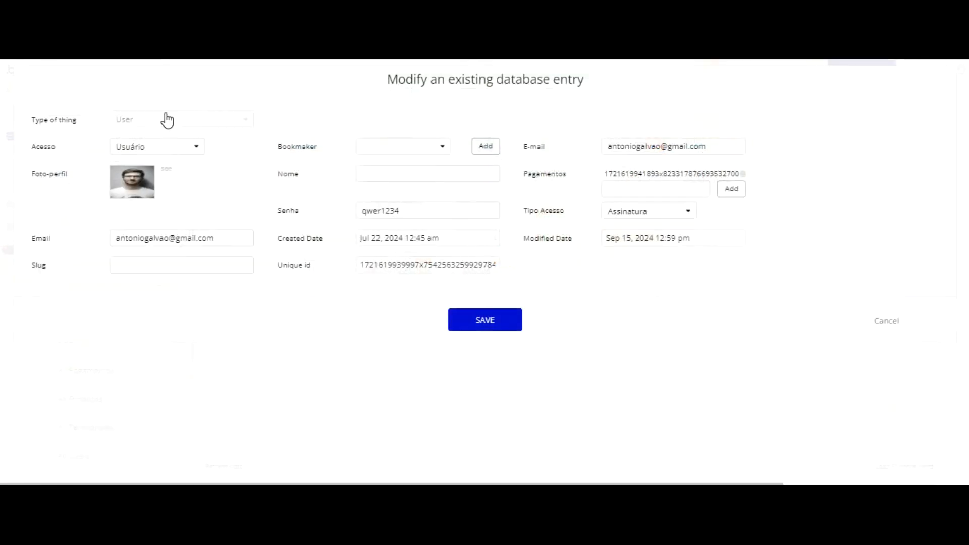
pyautogui.click(168, 196)
pyautogui.click(484, 320)
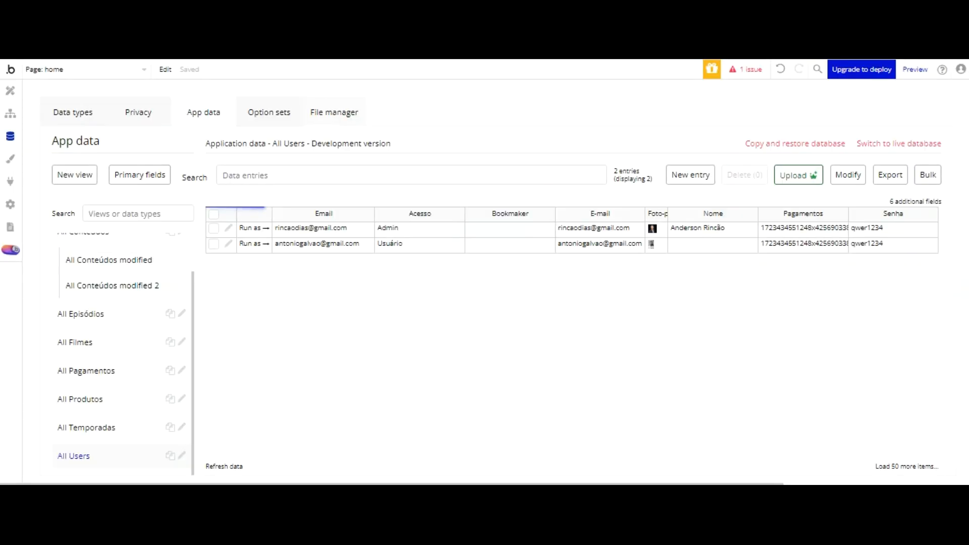
pyautogui.click(378, 58)
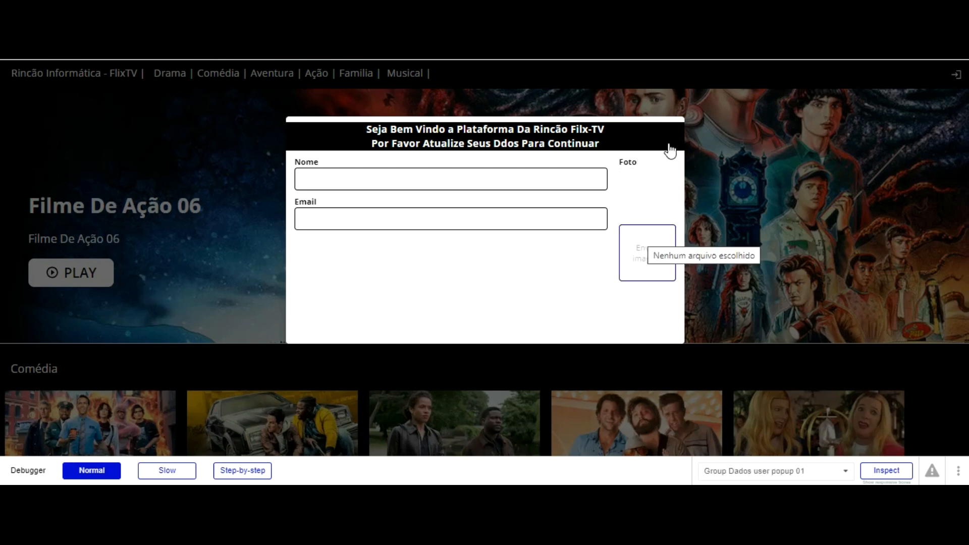
pyautogui.click(238, 58)
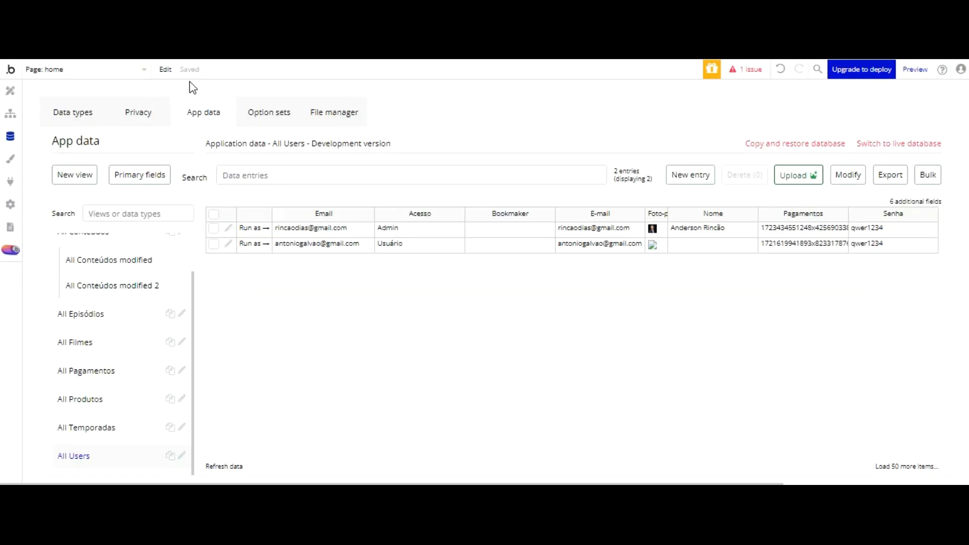
pyautogui.click(12, 92)
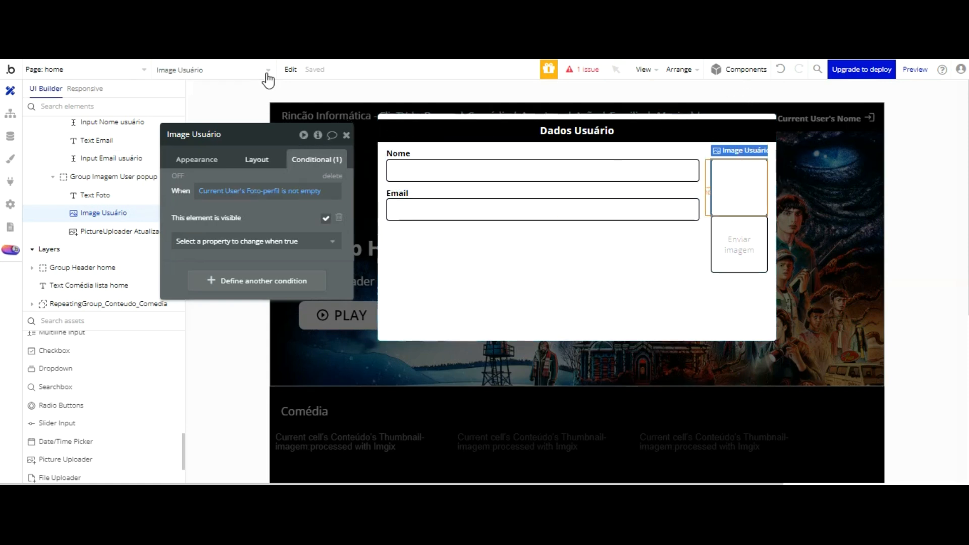
# Step: Tick 'Collapse when hidden' for Image Usuário and PictureUploader Atualizar, then refresh the preview
pyautogui.click(258, 160)
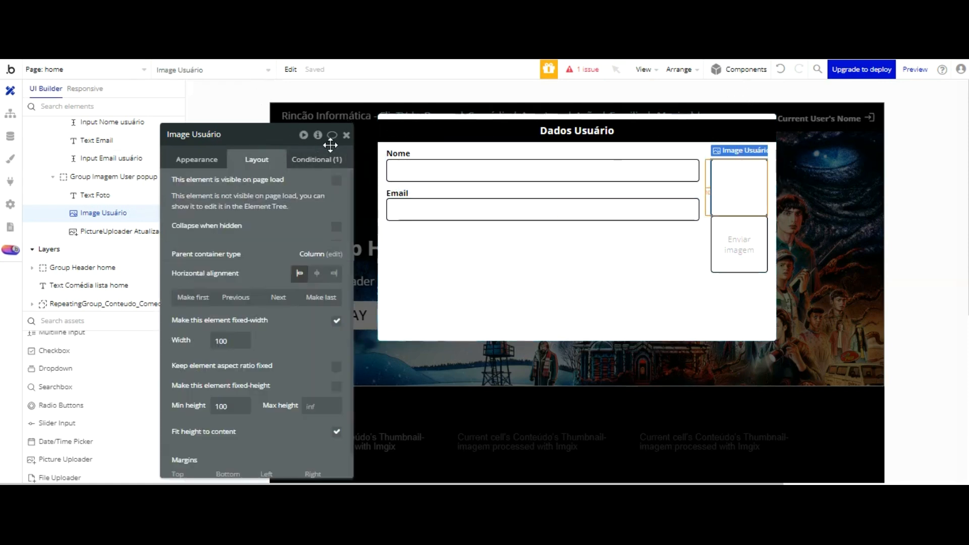
pyautogui.click(336, 226)
pyautogui.click(118, 231)
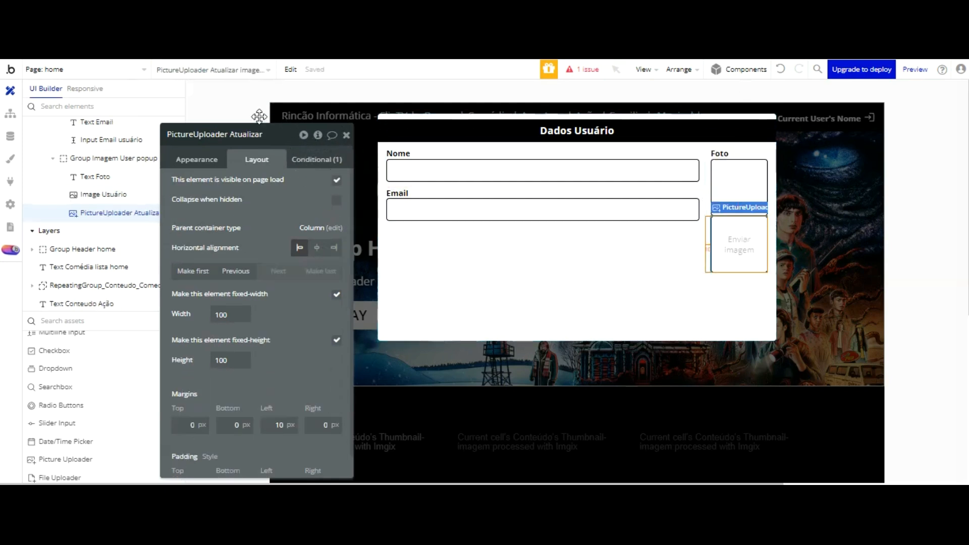
pyautogui.click(336, 200)
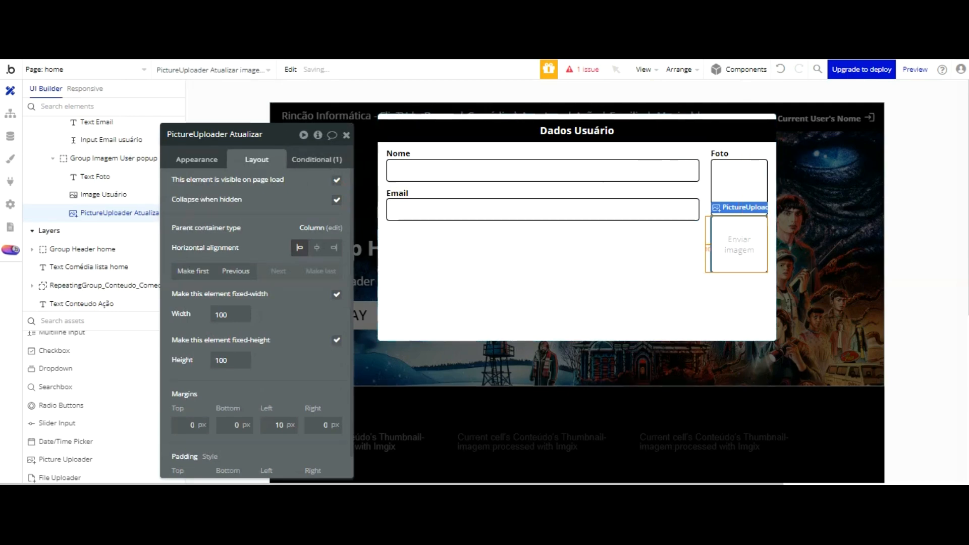
pyautogui.click(500, 51)
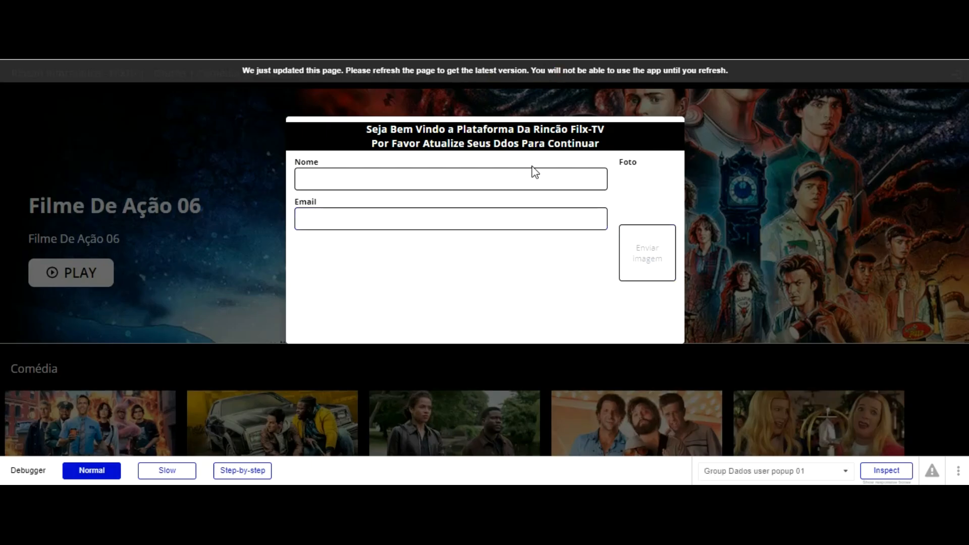
pyautogui.press('F5')
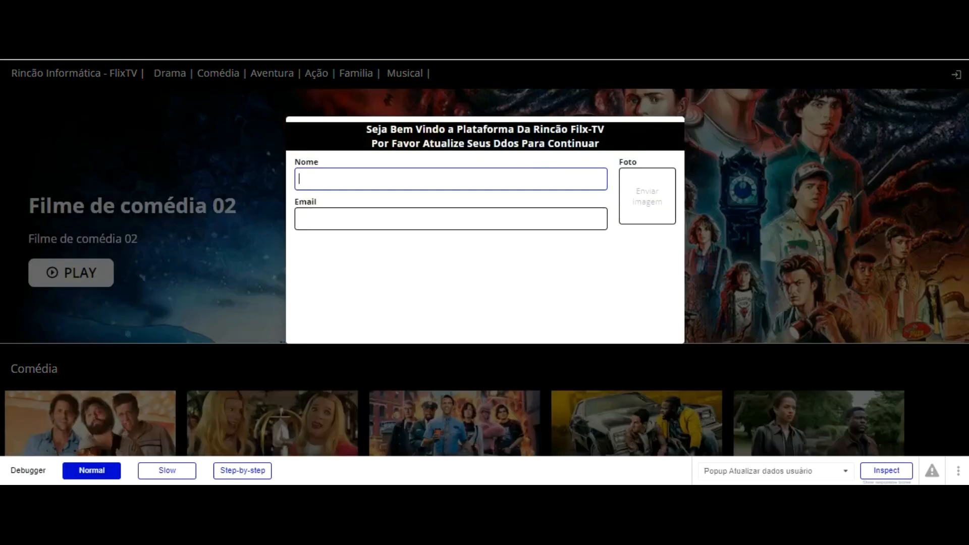
pyautogui.click(333, 10)
# Step: Set the Nome label's minimum height to 20 px
pyautogui.click(401, 154)
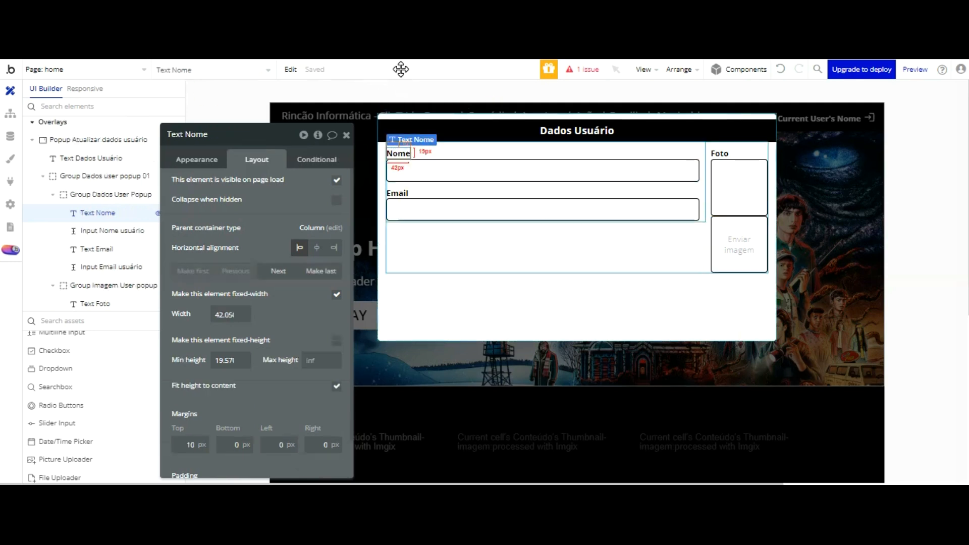
pyautogui.moveTo(216, 272); pyautogui.dragTo(238, 275)
pyautogui.moveTo(238, 360); pyautogui.dragTo(278, 359)
pyautogui.write('20')
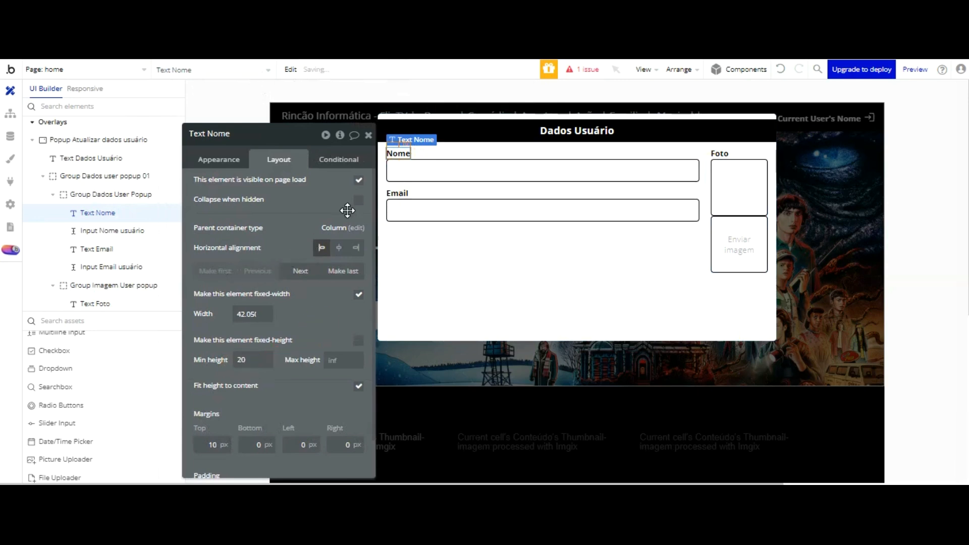
pyautogui.click(412, 195)
# Step: Compare the size settings of the Email label, the name and email inputs, and the user photo
pyautogui.click(399, 193)
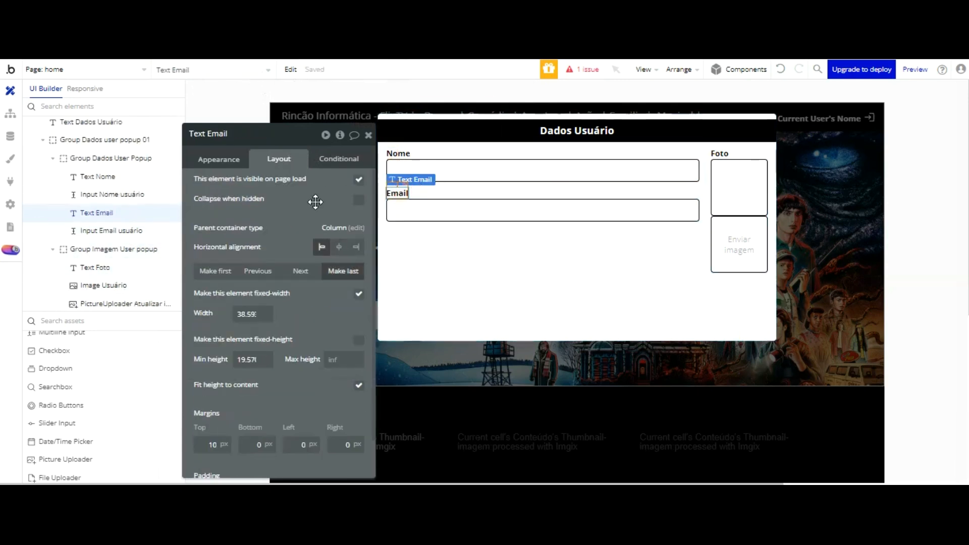
pyautogui.moveTo(238, 360); pyautogui.dragTo(277, 359)
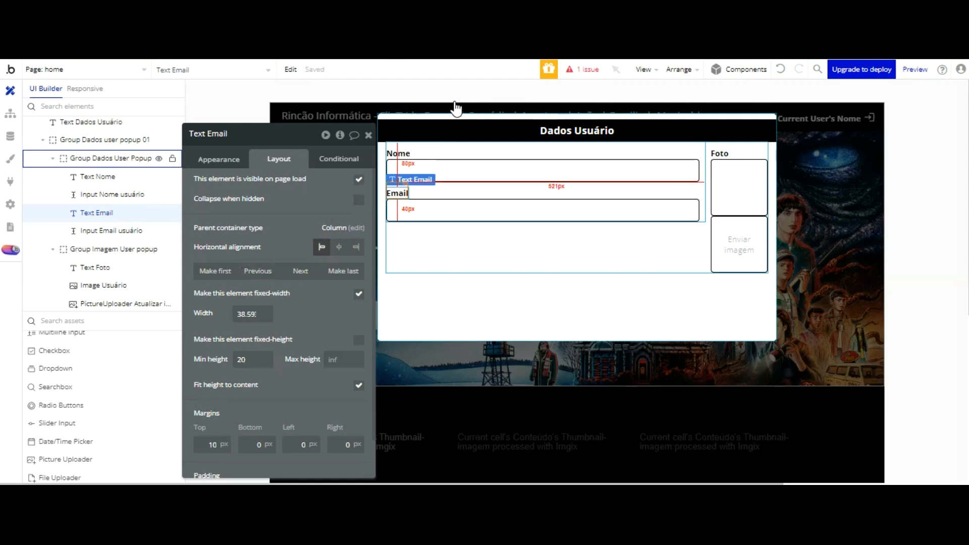
pyautogui.click(432, 187)
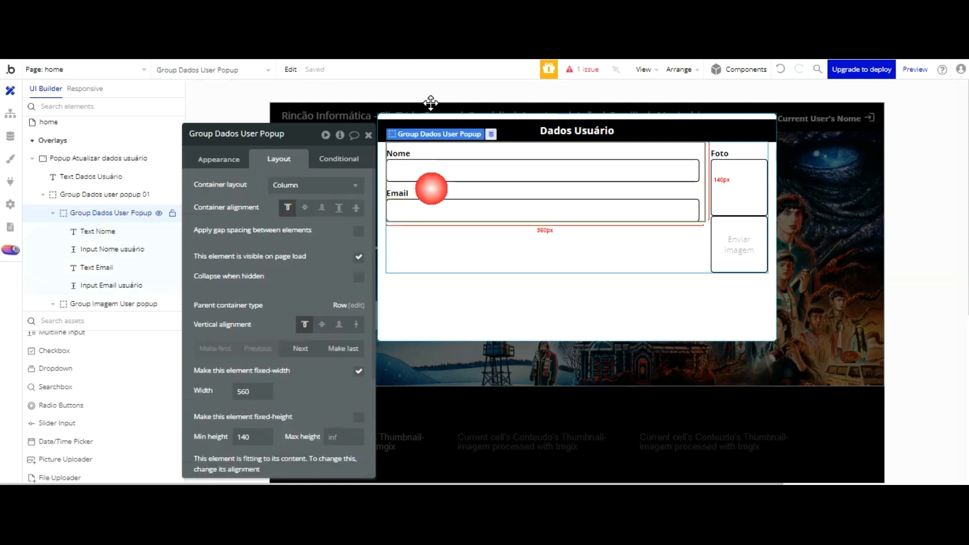
pyautogui.scroll(-3, 286, 199)
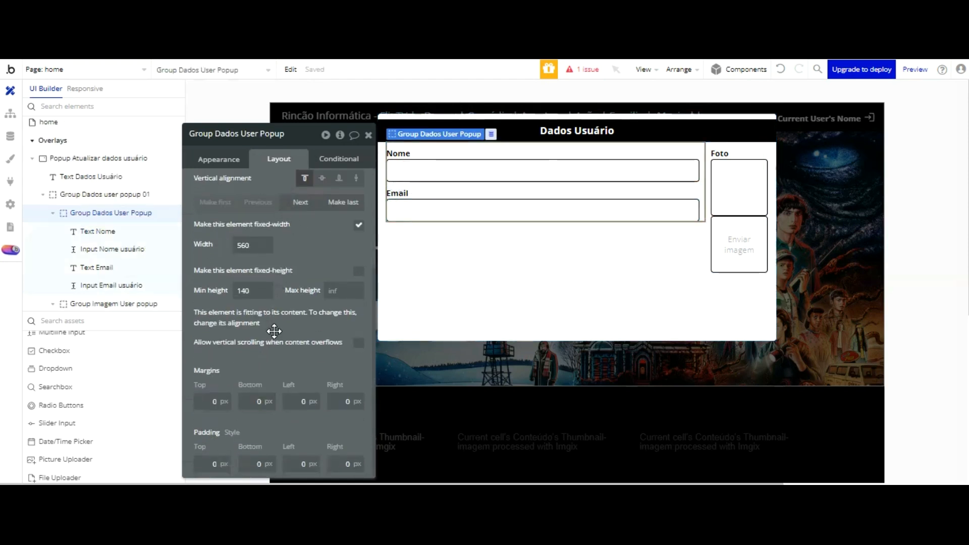
pyautogui.click(397, 192)
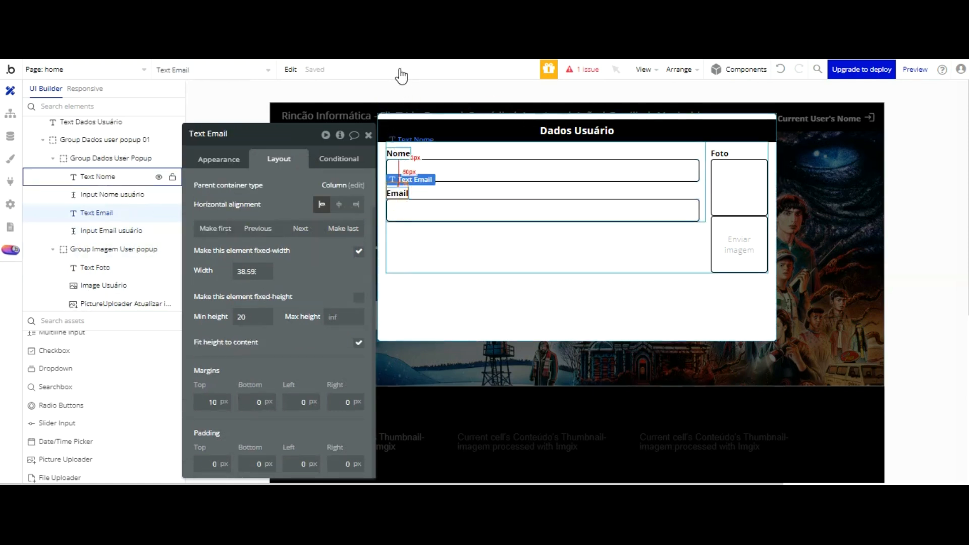
pyautogui.click(405, 169)
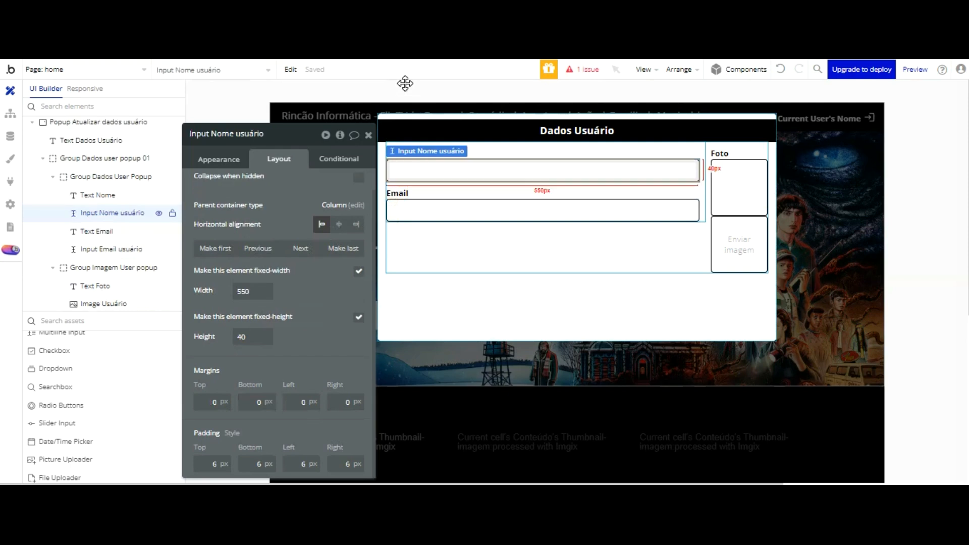
pyautogui.click(425, 210)
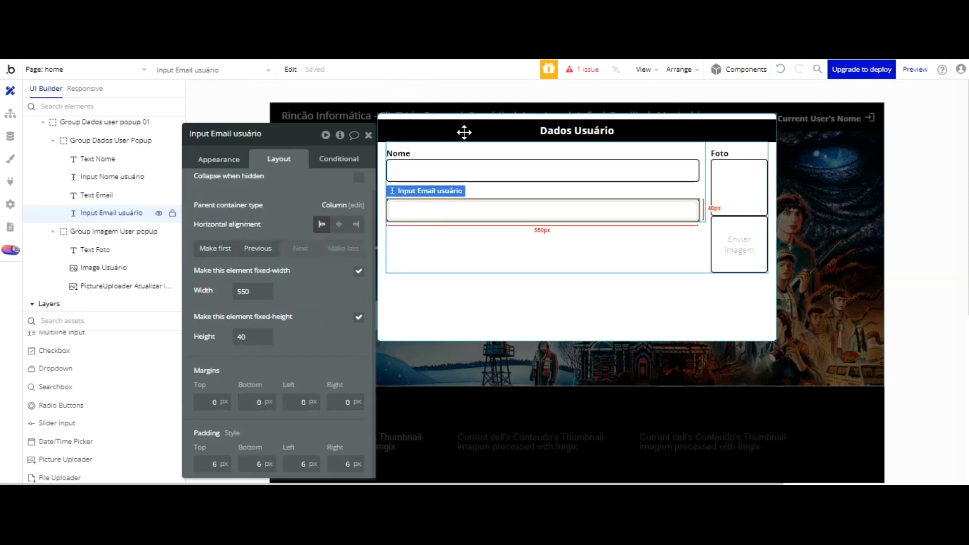
pyautogui.click(747, 189)
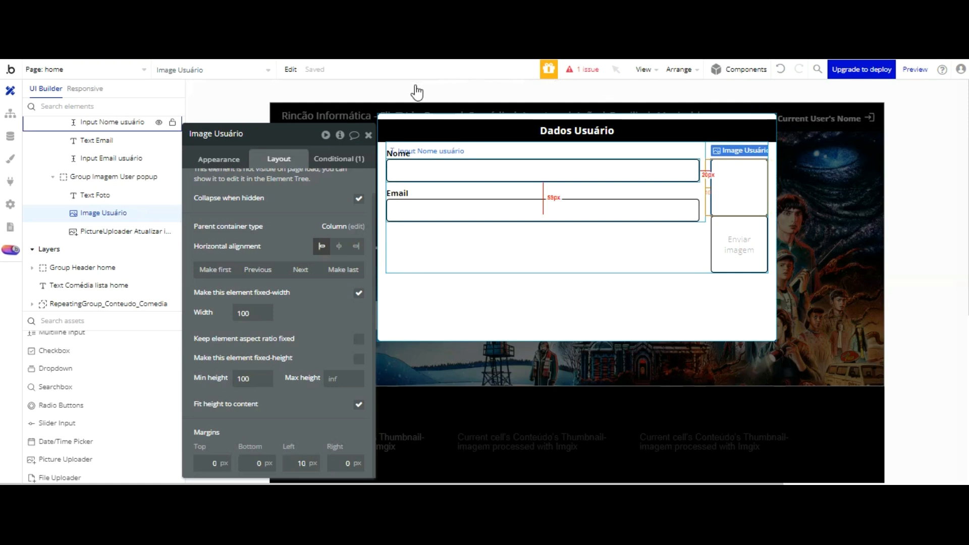
pyautogui.click(406, 169)
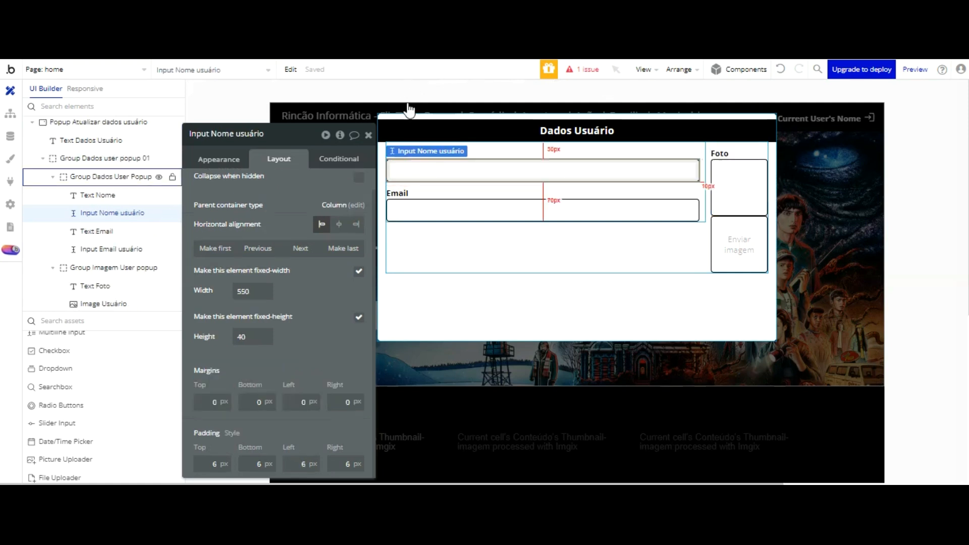
pyautogui.click(397, 192)
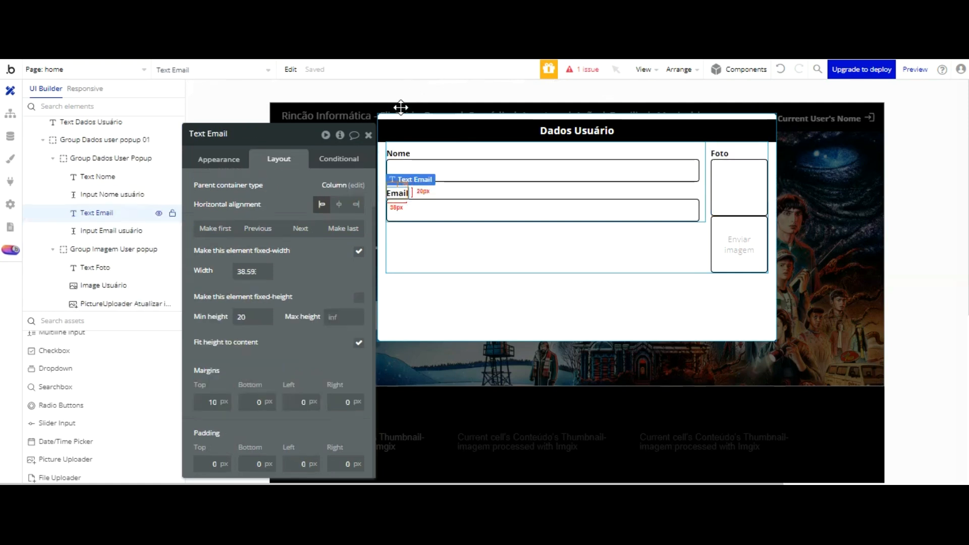
pyautogui.click(407, 209)
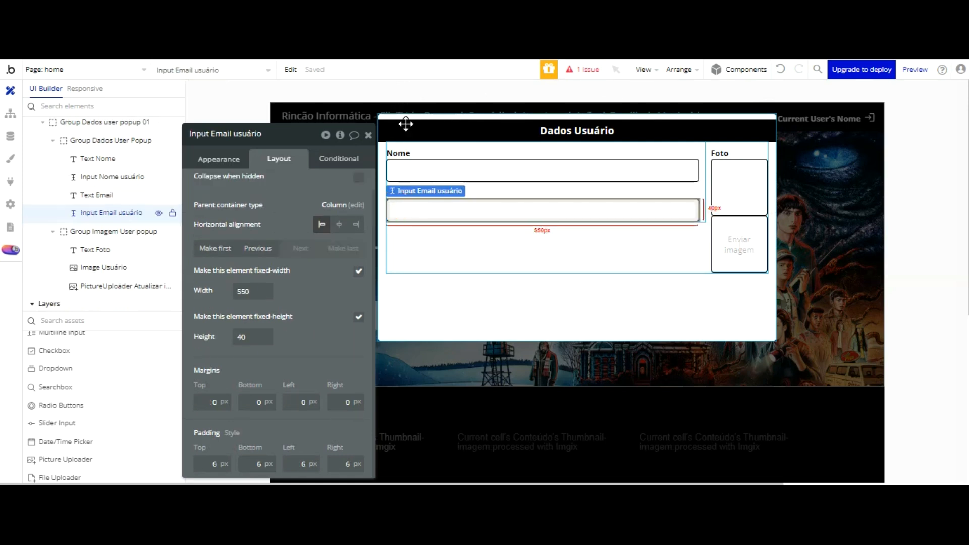
pyautogui.click(732, 194)
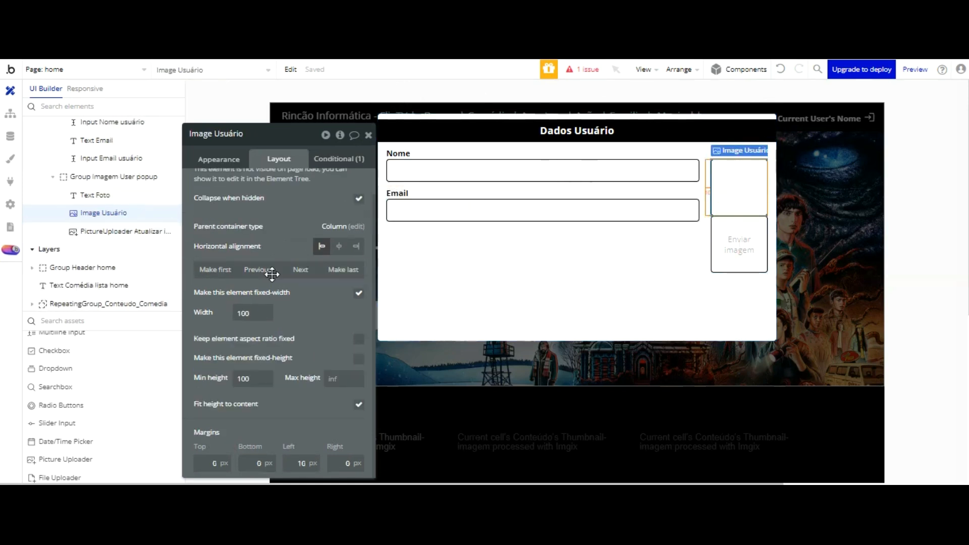
# Step: Give Image Usuário a 110 px minimum height and PictureUploader Atualizar a 110 px height
pyautogui.moveTo(255, 313); pyautogui.dragTo(233, 314)
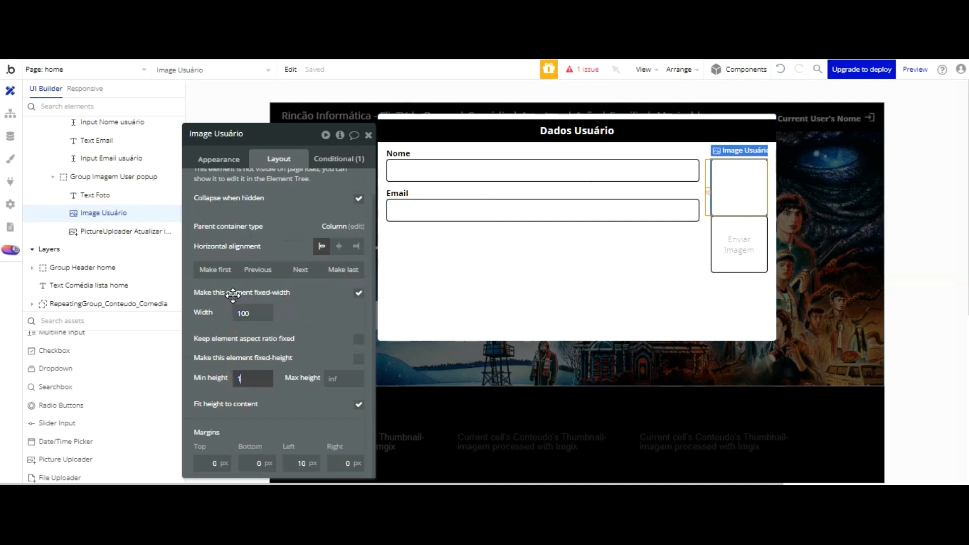
pyautogui.write('110')
pyautogui.click(335, 346)
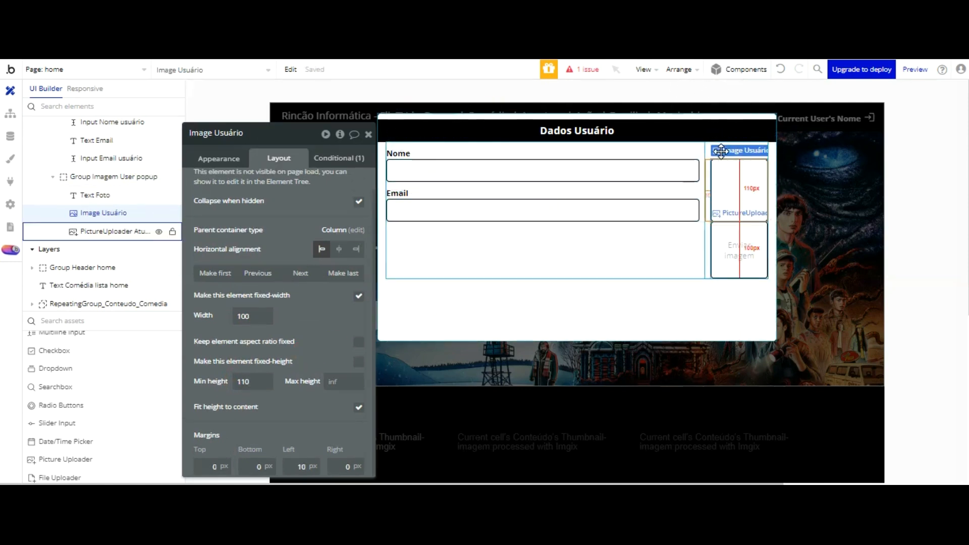
pyautogui.click(738, 253)
pyautogui.write('110')
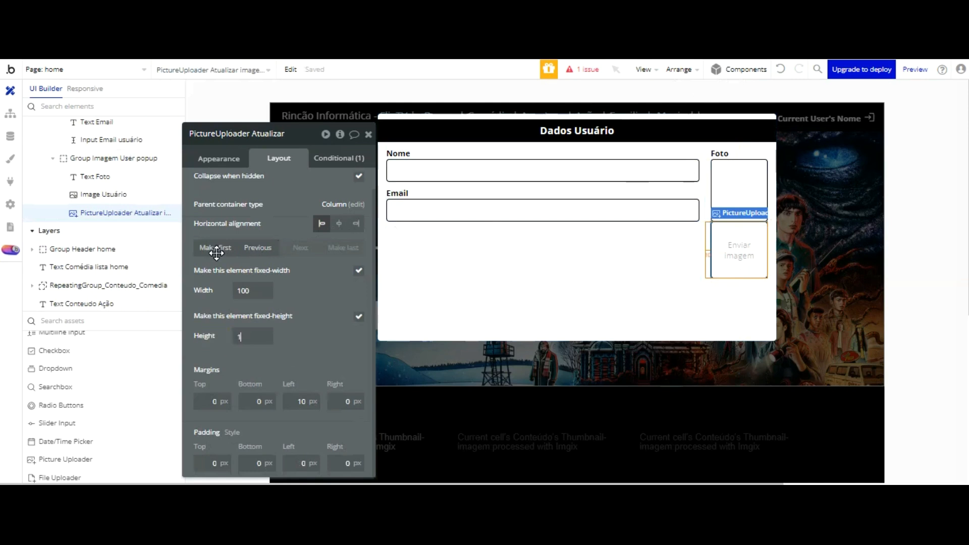
pyautogui.click(325, 255)
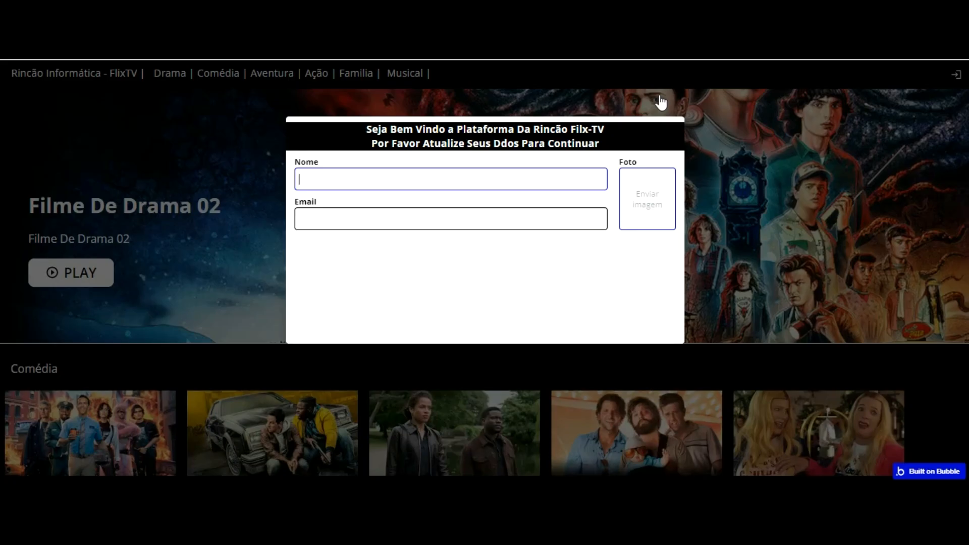
# Step: Upload 11.jpeg into the preview's Foto box
pyautogui.click(646, 198)
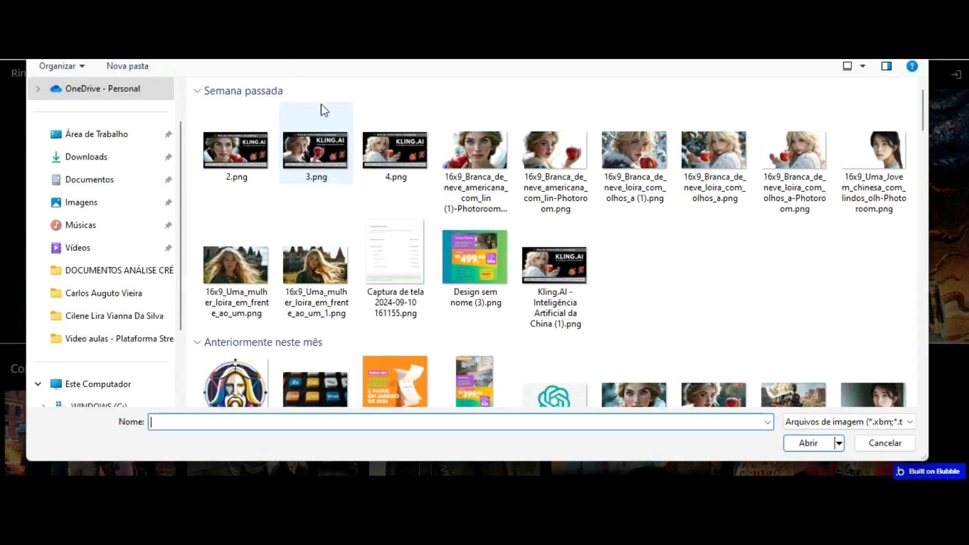
pyautogui.scroll(-15, 307, 245)
pyautogui.doubleClick(308, 330)
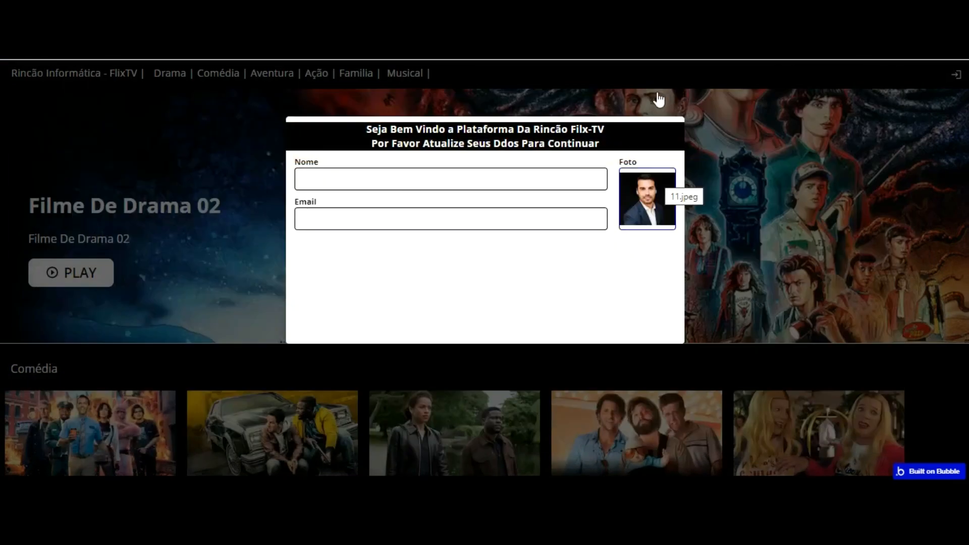
pyautogui.click(622, 221)
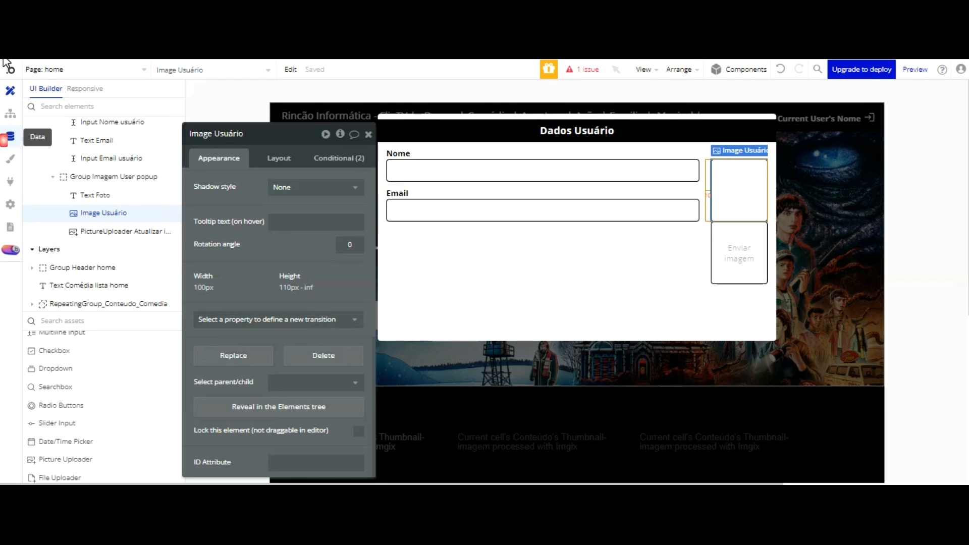
# Step: Show the User data type's field list under Data types
pyautogui.click(10, 137)
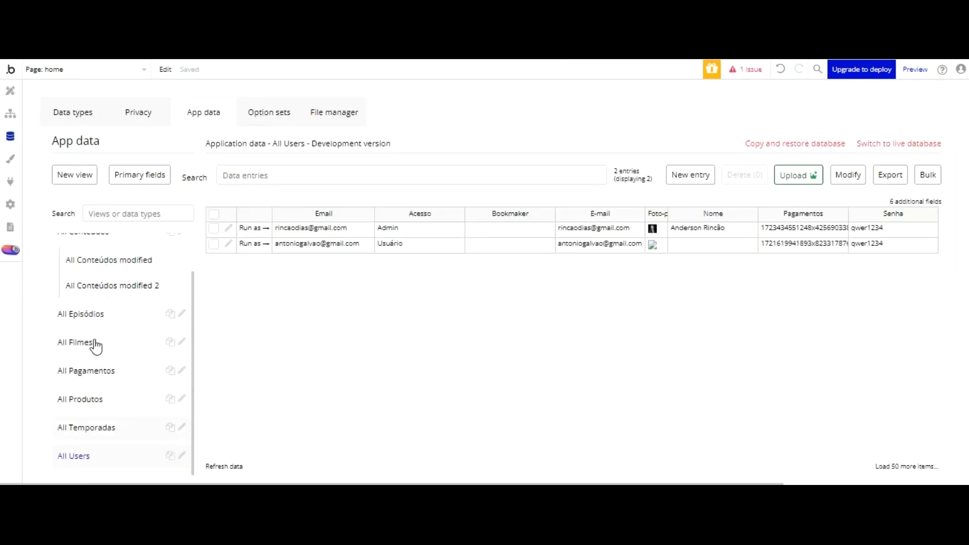
pyautogui.click(77, 389)
pyautogui.click(74, 109)
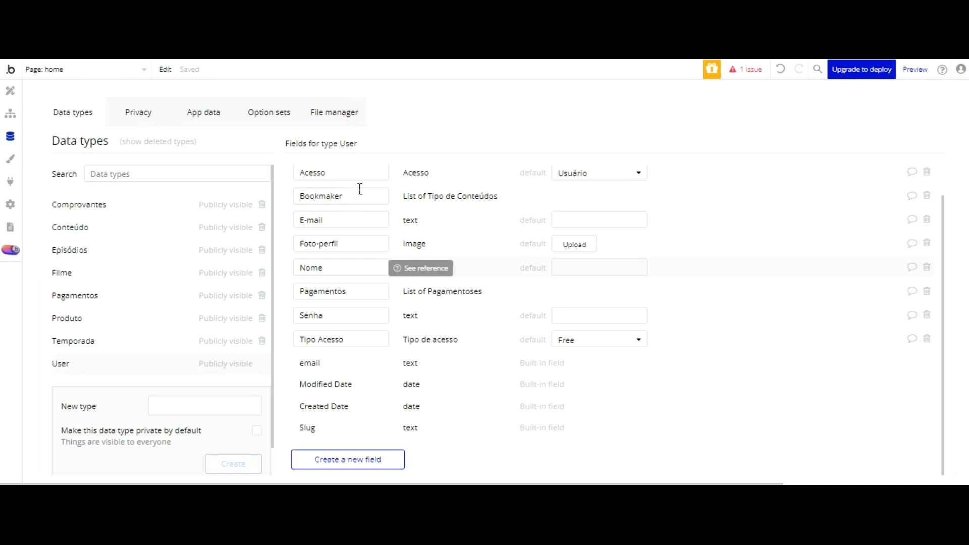
# Step: Add a text-type field named Contato to the User data type
pyautogui.scroll(1, 359, 229)
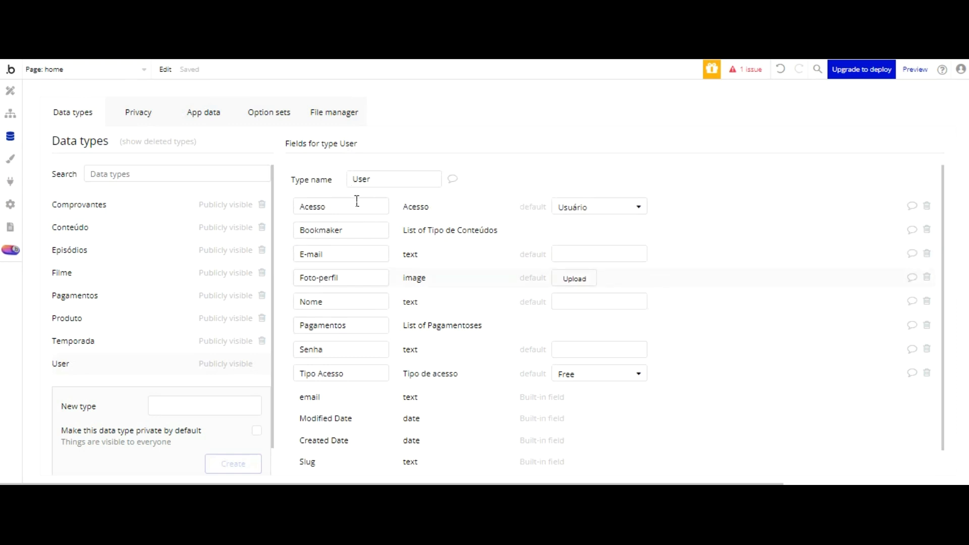
pyautogui.scroll(-1, 366, 230)
pyautogui.click(363, 458)
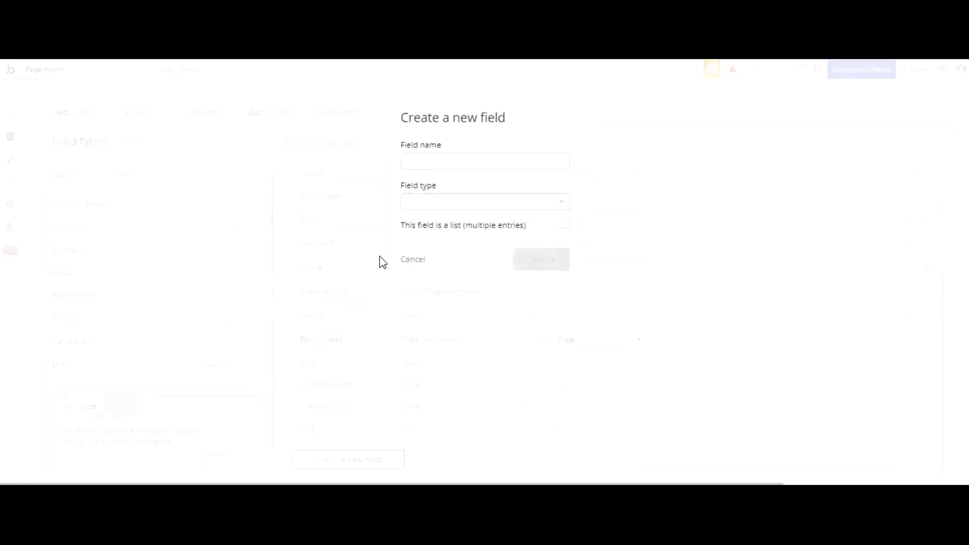
pyautogui.click(499, 162)
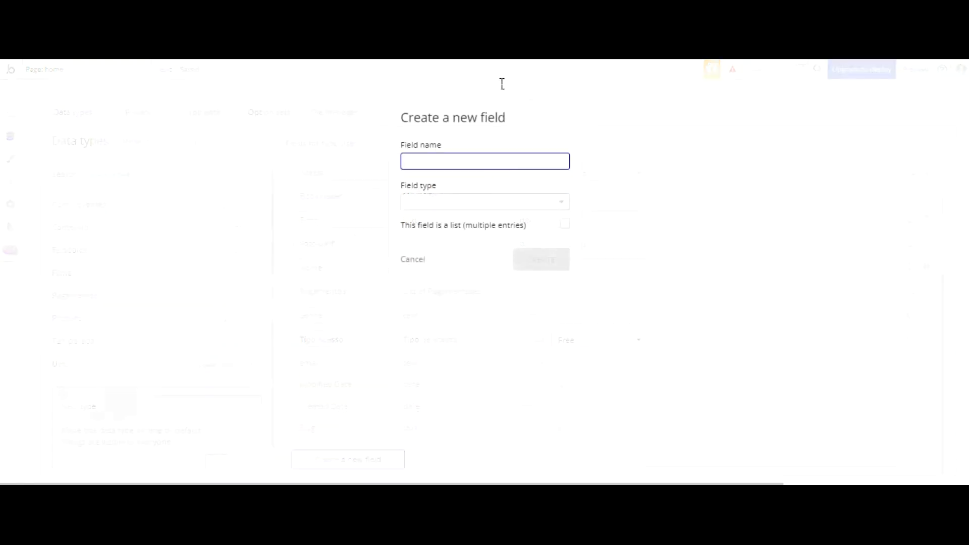
pyautogui.press('Tab')
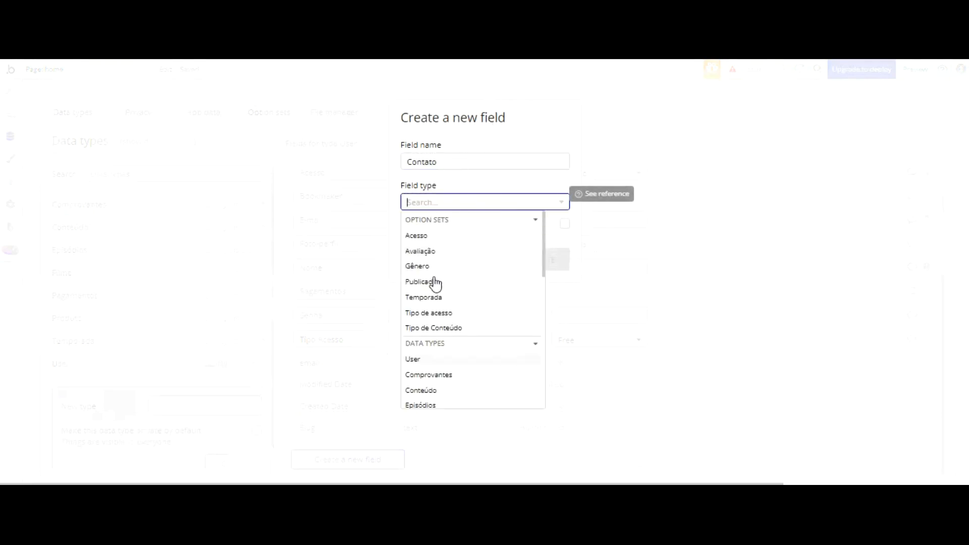
pyautogui.scroll(-4, 439, 274)
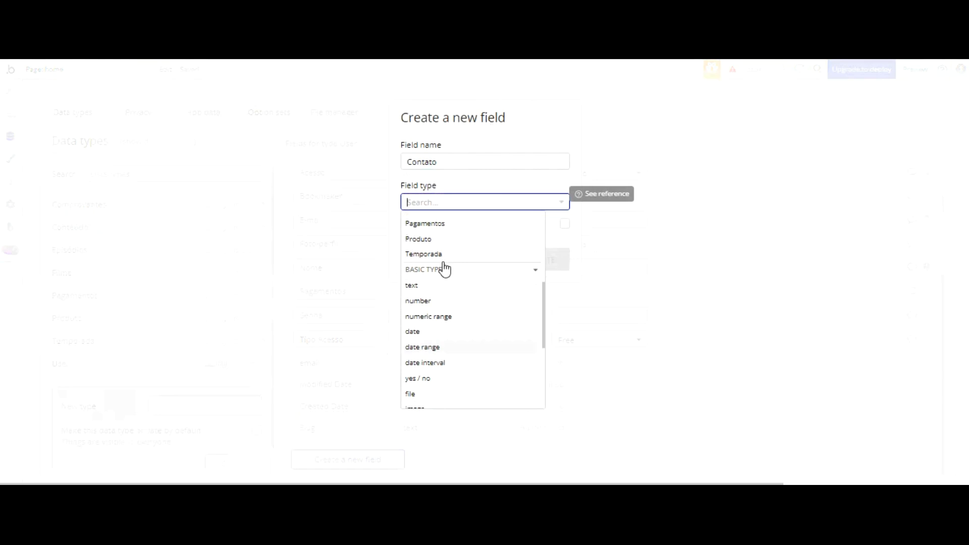
pyautogui.click(432, 283)
pyautogui.click(541, 259)
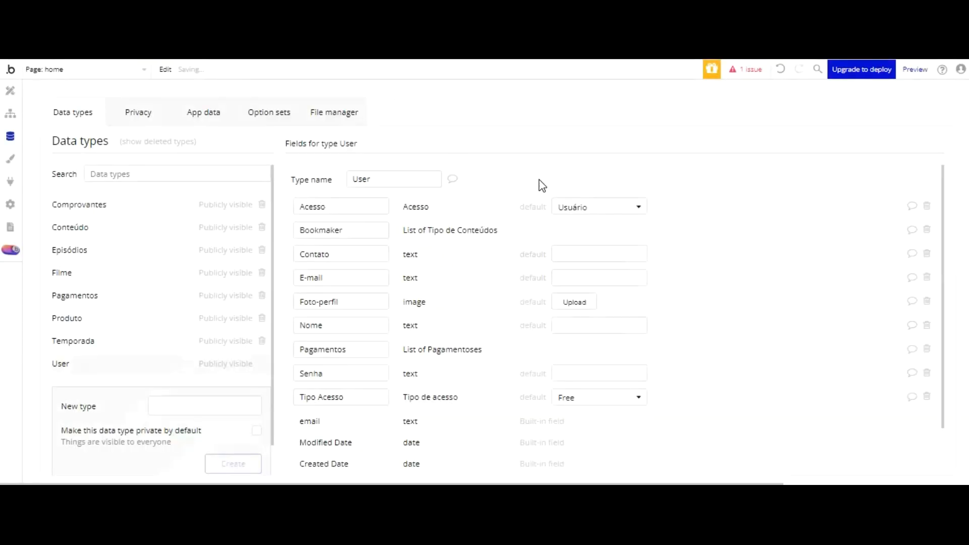
pyautogui.click(10, 90)
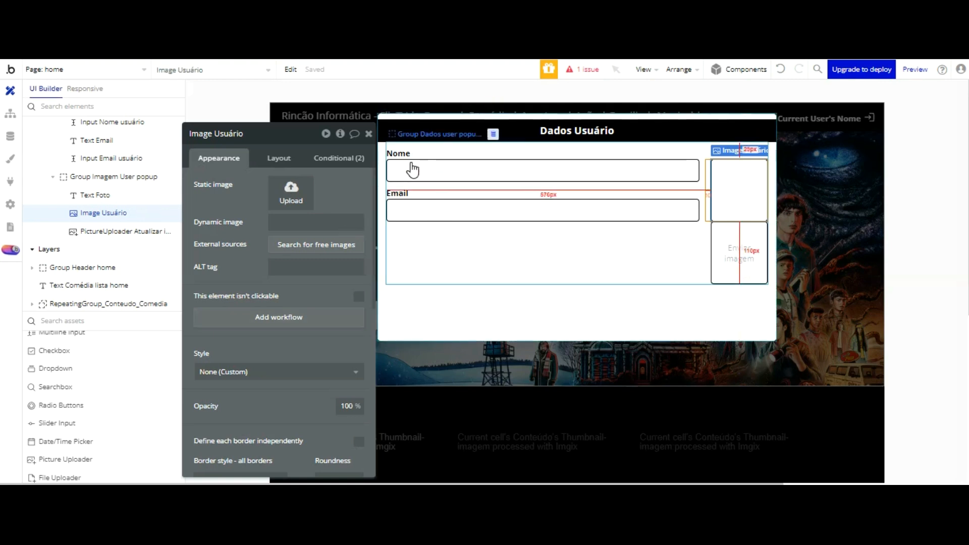
# Step: Hide the picture uploader in the editor and select the Email label and input
pyautogui.click(471, 244)
pyautogui.click(724, 265)
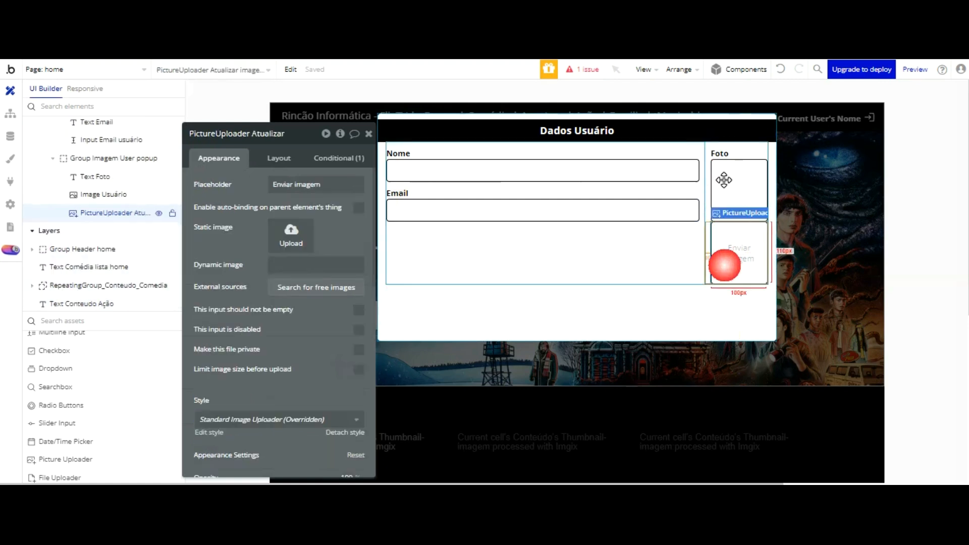
pyautogui.moveTo(206, 144); pyautogui.dragTo(239, 141)
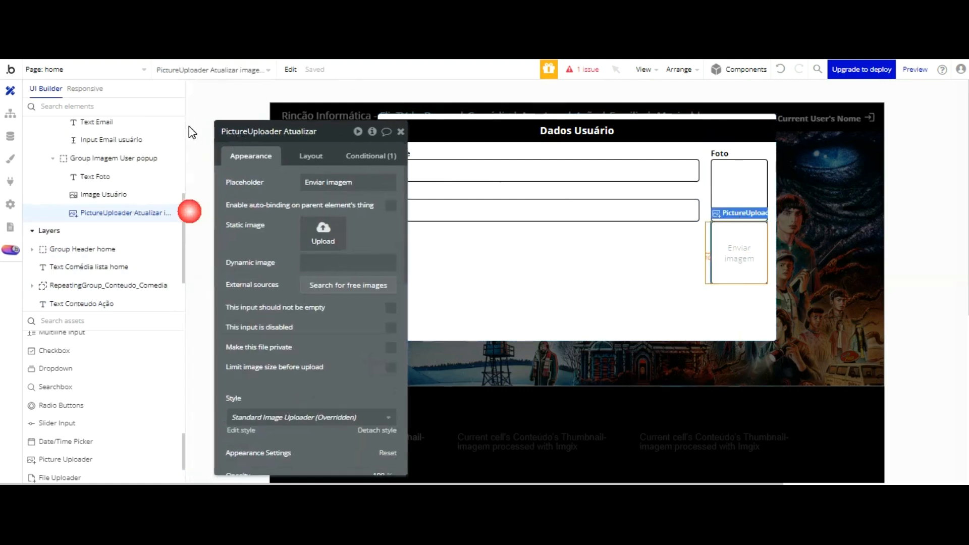
pyautogui.click(160, 213)
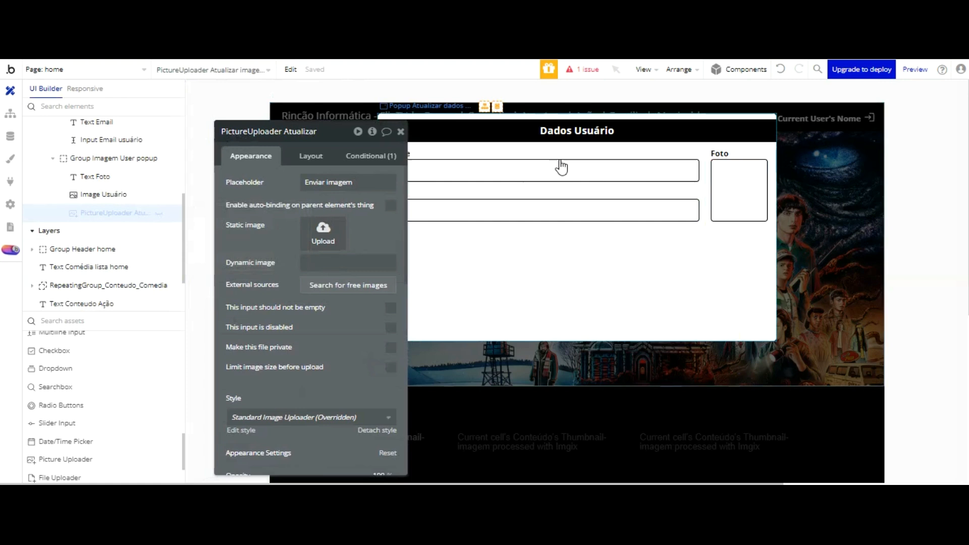
pyautogui.moveTo(255, 148); pyautogui.dragTo(184, 105)
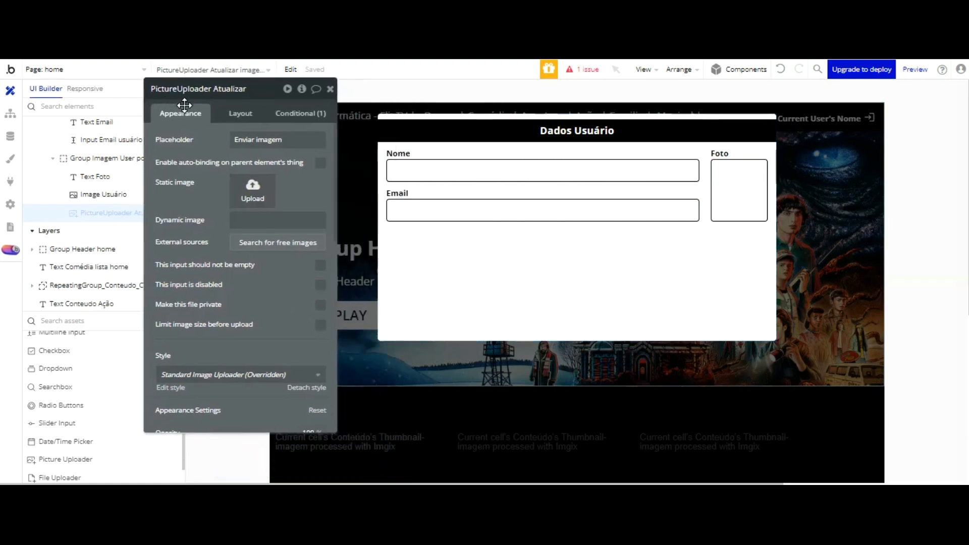
pyautogui.click(397, 192)
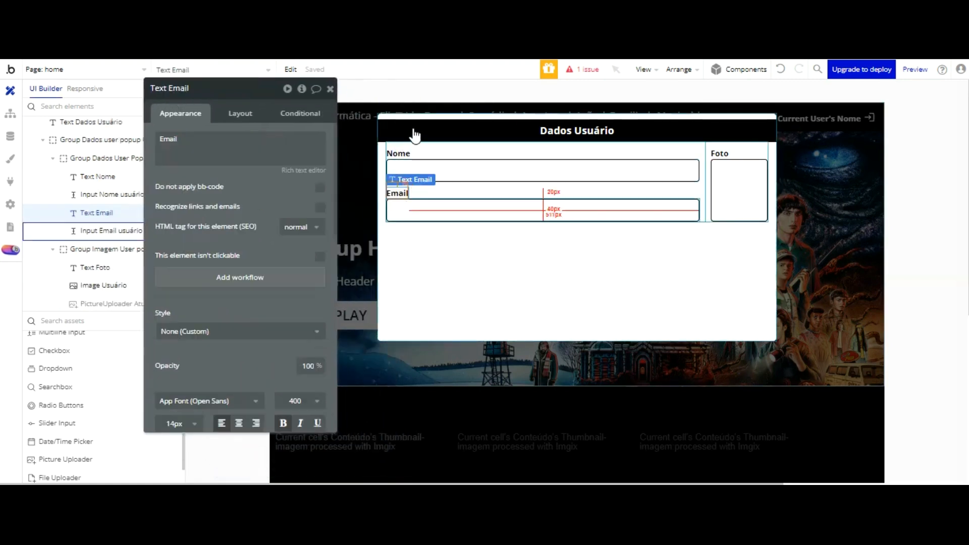
pyautogui.keyDown('ctrl'); pyautogui.click(412, 210); pyautogui.keyUp('ctrl')
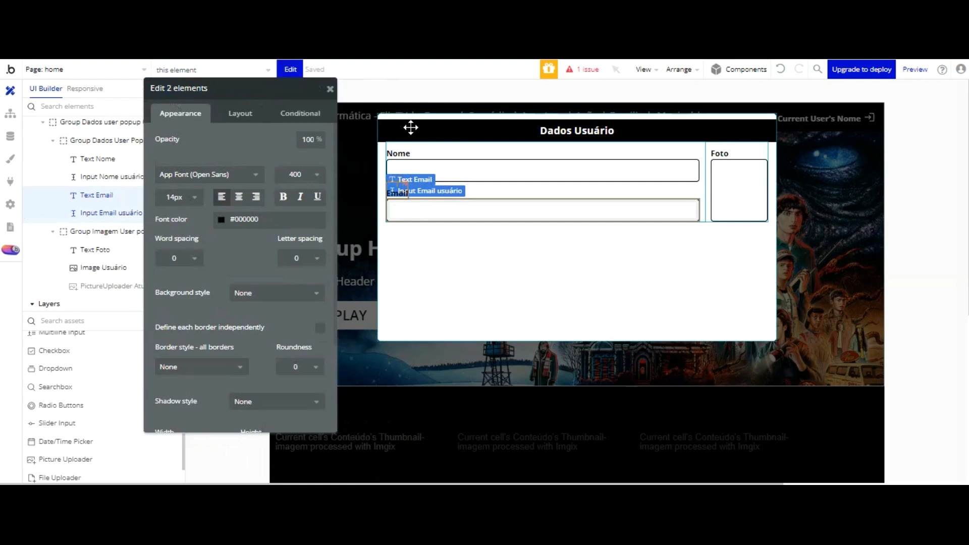
pyautogui.click(408, 153)
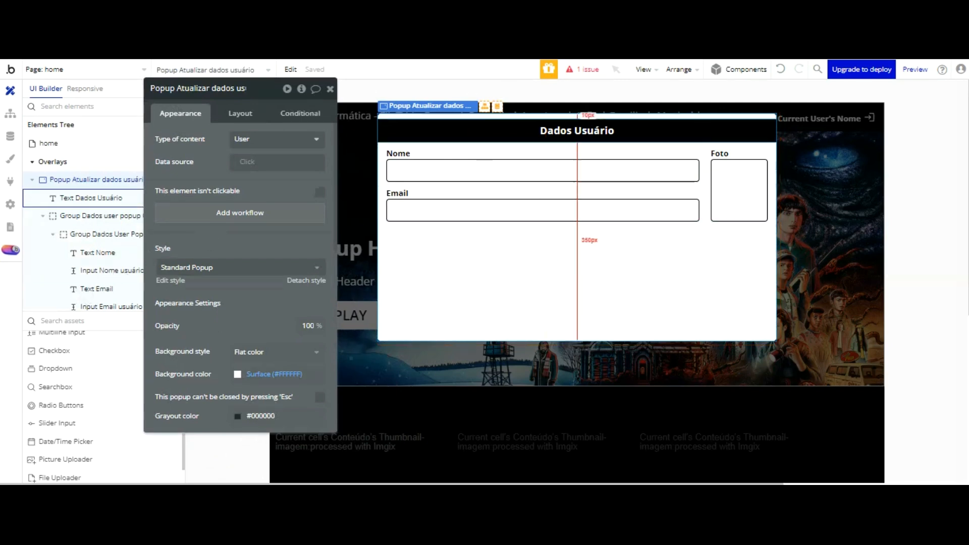
# Step: Place a copy of the Email label beneath the Email input
pyautogui.click(778, 70)
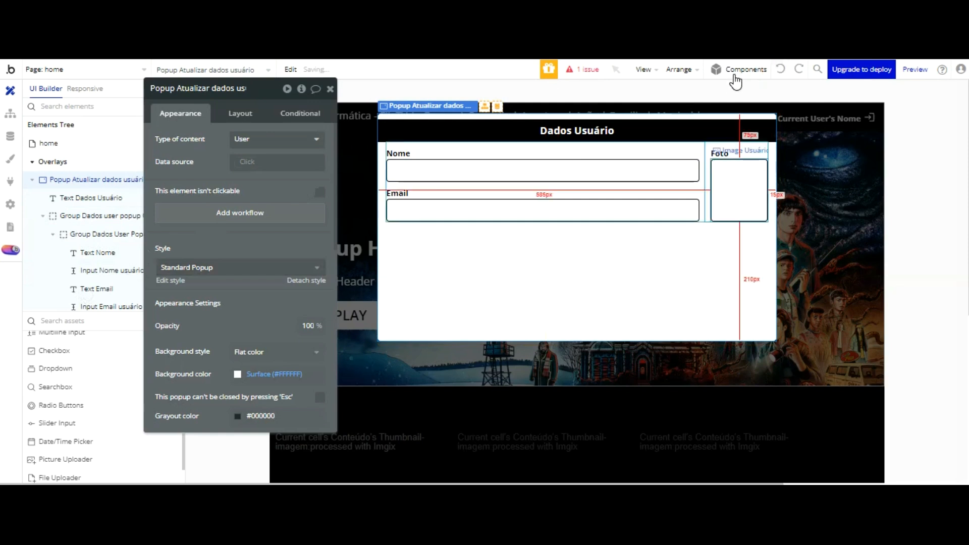
pyautogui.click(731, 172)
pyautogui.scroll(-2, 173, 226)
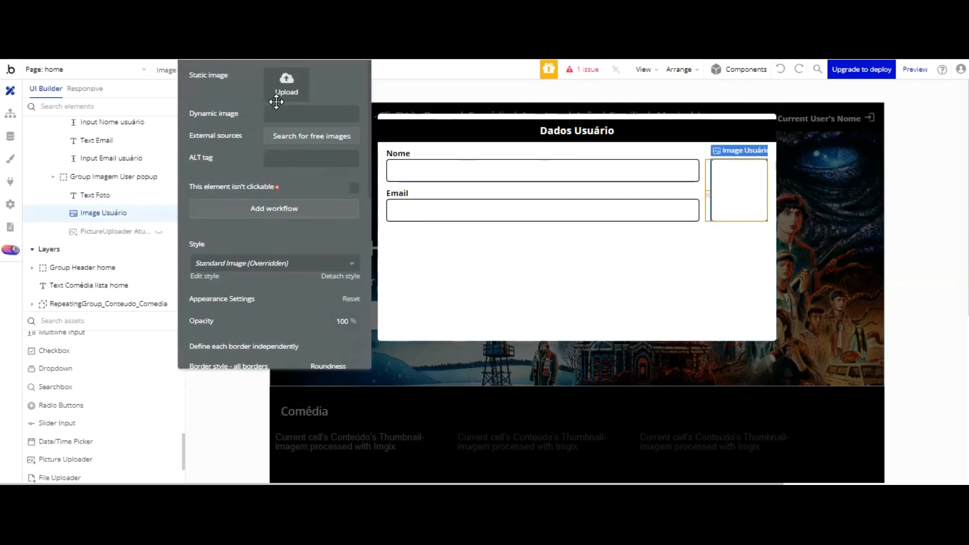
pyautogui.scroll(2, 50, 335)
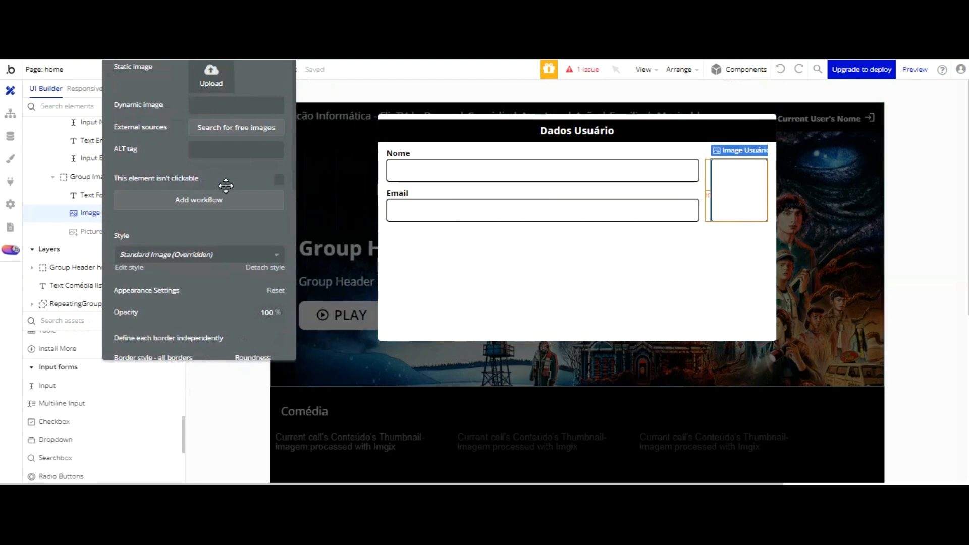
pyautogui.click(397, 194)
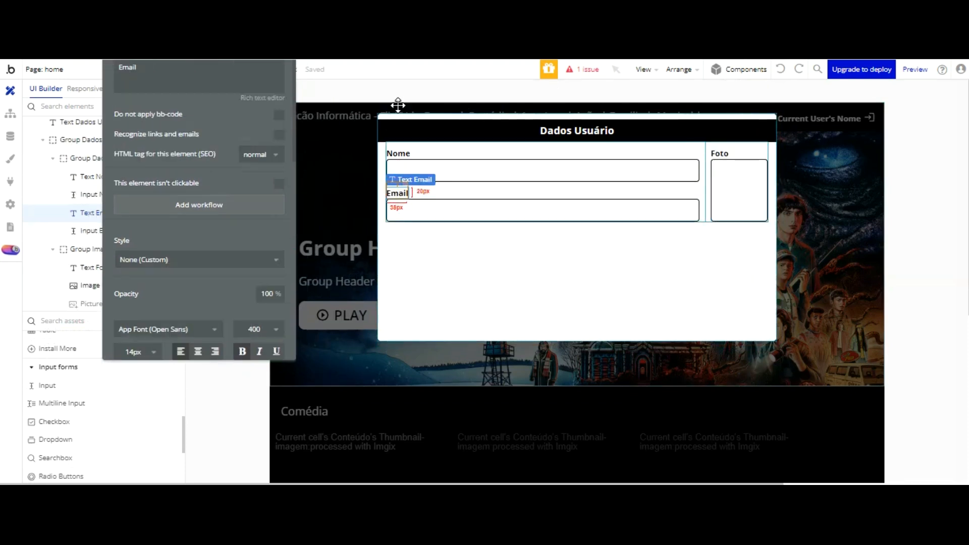
pyautogui.moveTo(397, 105); pyautogui.dragTo(447, 218)
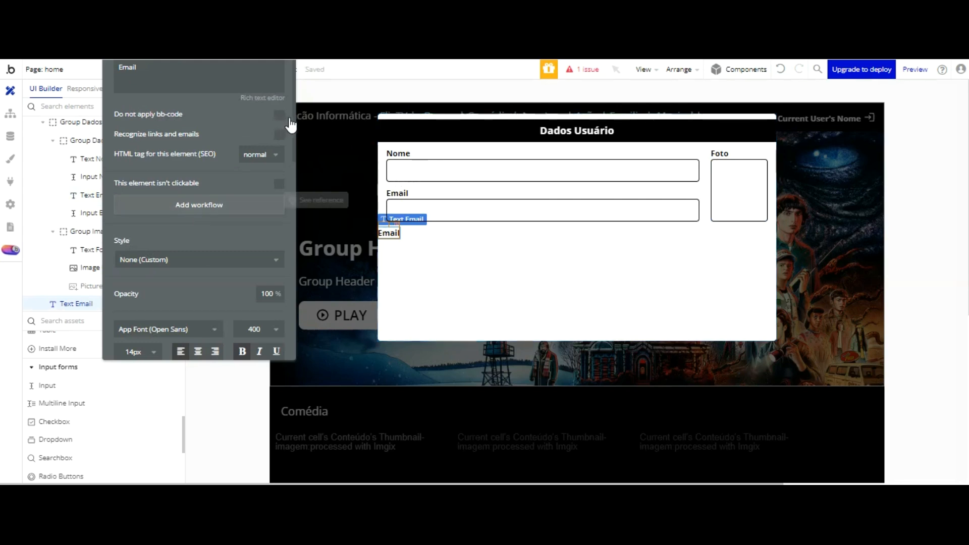
# Step: Change the copied label's text to Contato
pyautogui.moveTo(176, 7); pyautogui.dragTo(178, 75)
pyautogui.scroll(-7, 167, 132)
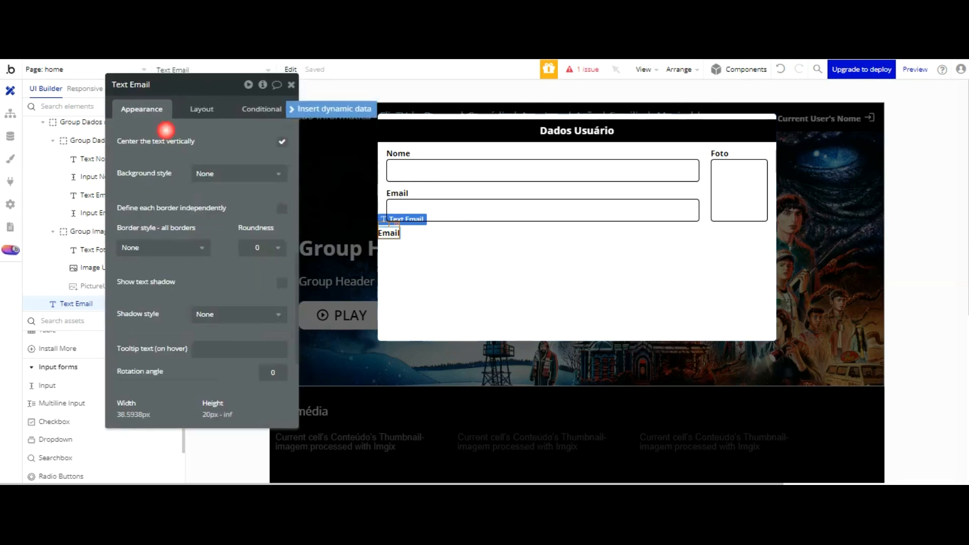
pyautogui.scroll(8, 197, 99)
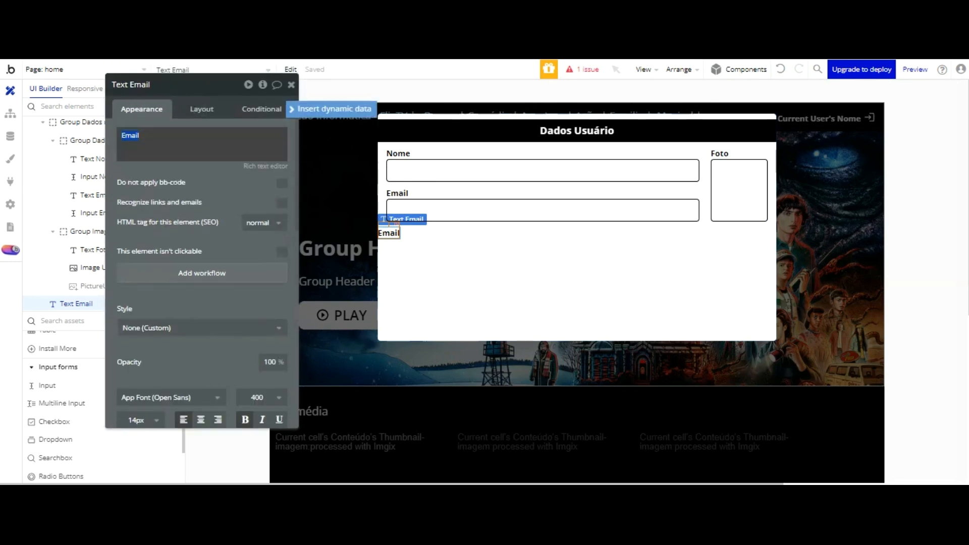
pyautogui.write('rto')
pyautogui.press('BackSpace')
pyautogui.press('BackSpace')
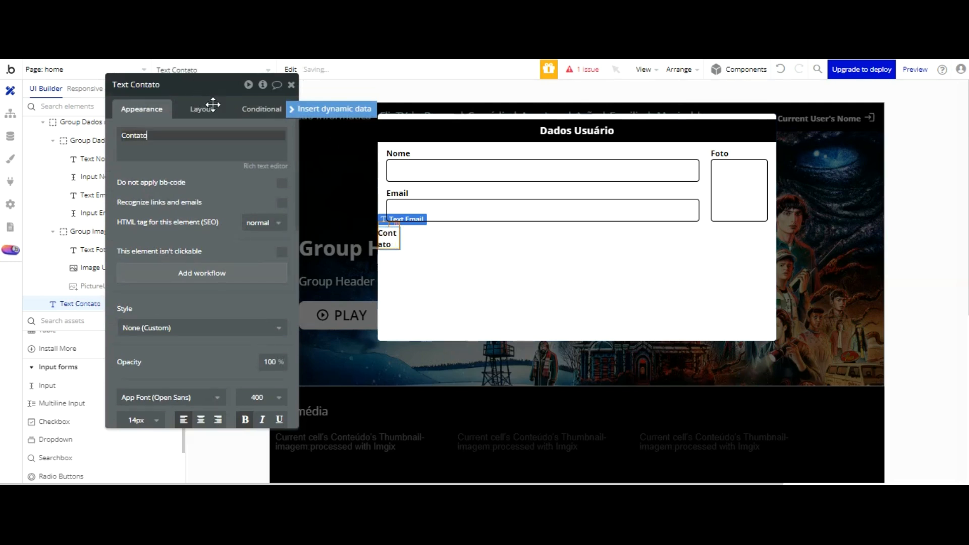
pyautogui.click(227, 108)
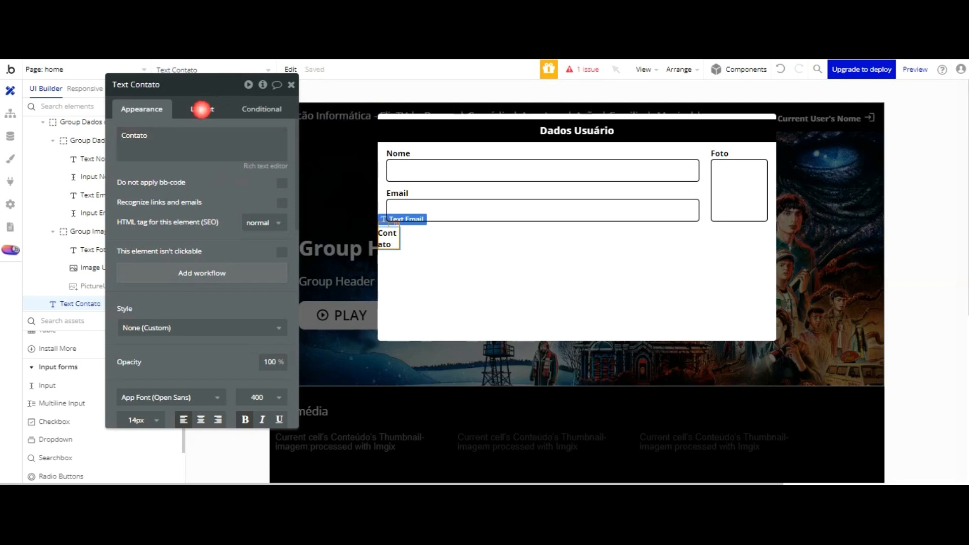
# Step: Make the Contato label fit its content width, with a 15 px left margin and fixed height
pyautogui.click(201, 108)
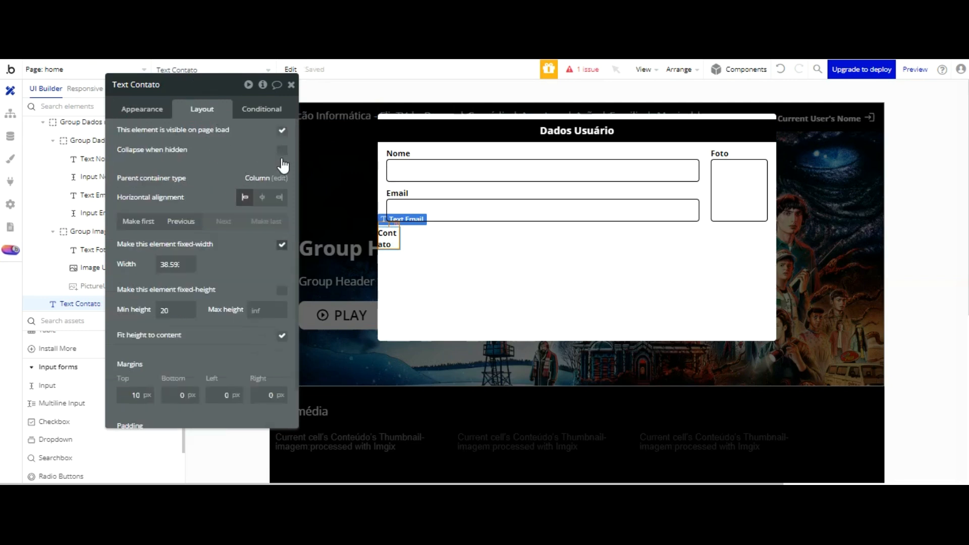
pyautogui.click(282, 244)
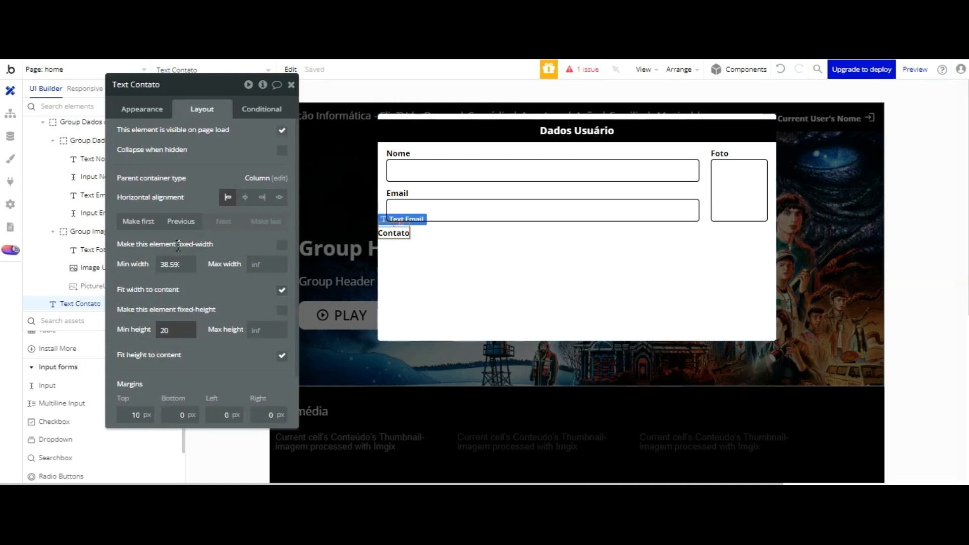
pyautogui.click(225, 415)
pyautogui.doubleClick(226, 414)
pyautogui.write('1')
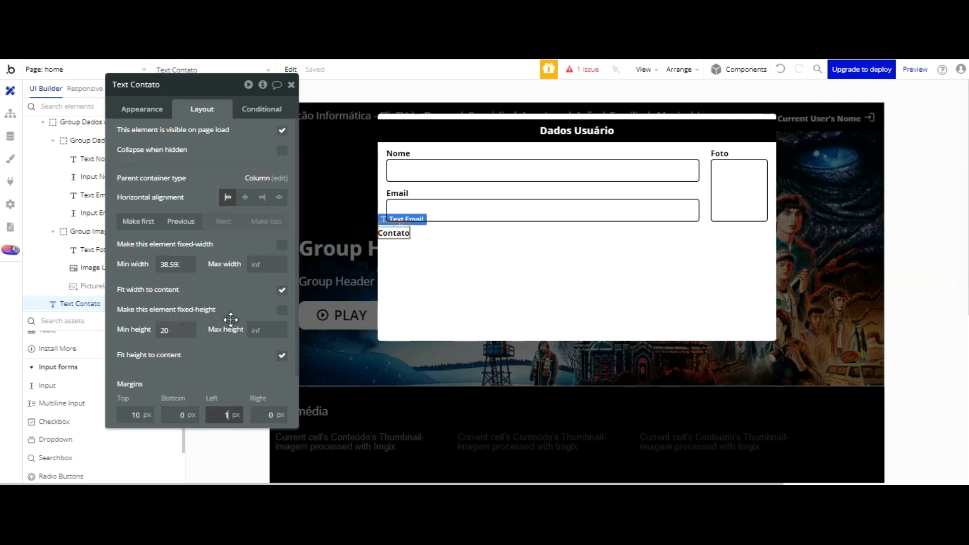
pyautogui.write('0')
pyautogui.press('Return')
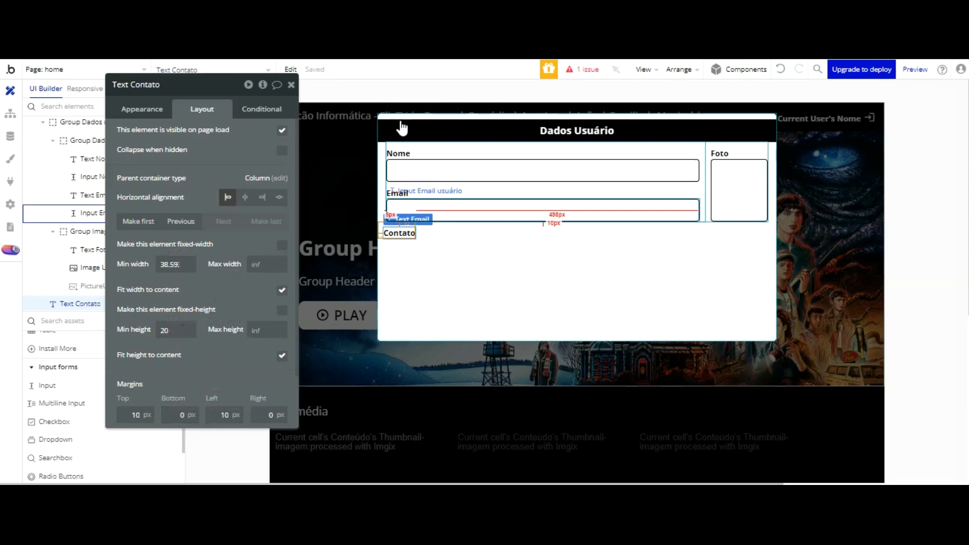
pyautogui.doubleClick(233, 415)
pyautogui.scroll(-1, 234, 330)
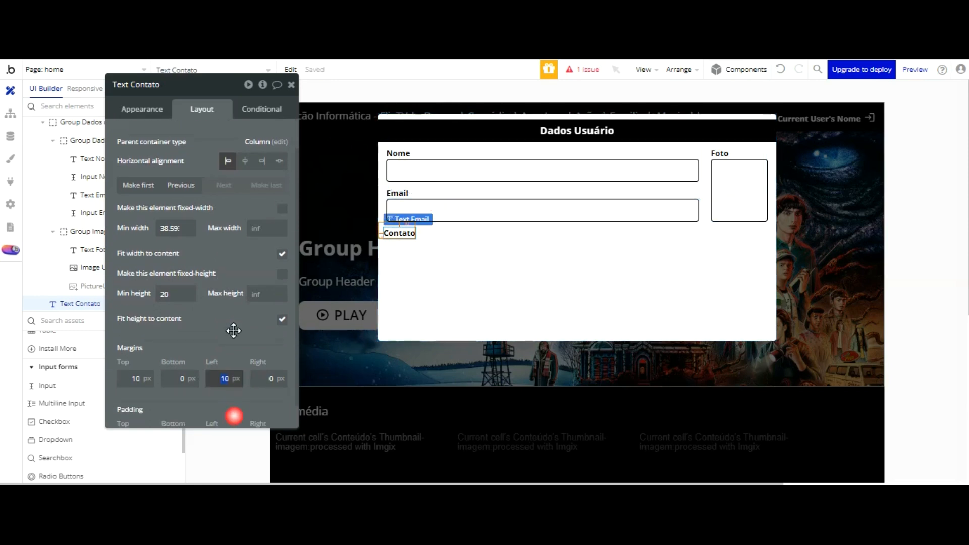
pyautogui.write('15')
pyautogui.press('Return')
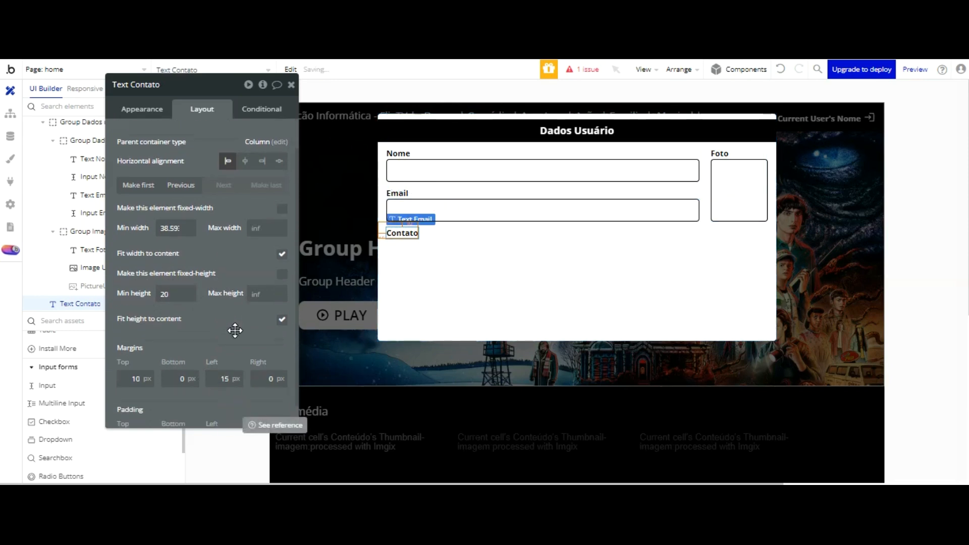
pyautogui.click(282, 274)
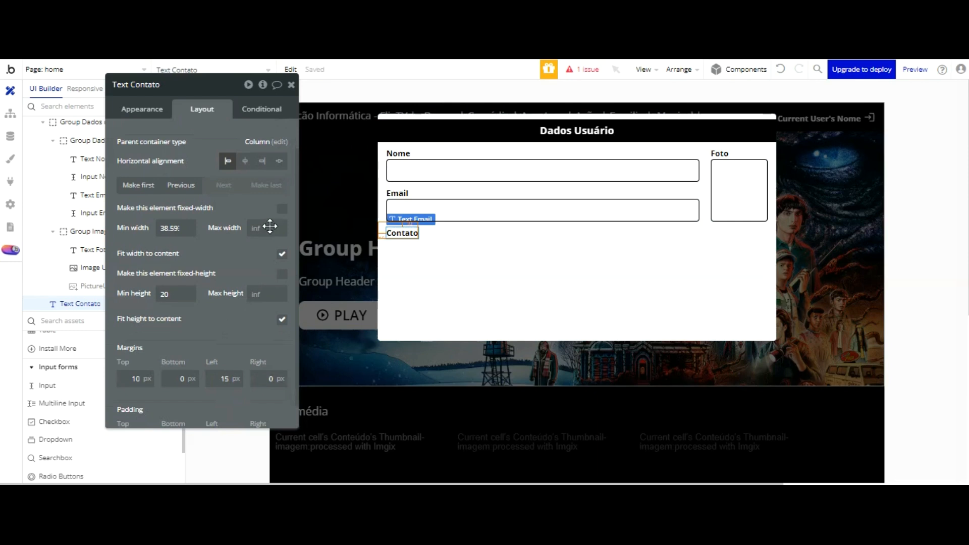
pyautogui.click(448, 200)
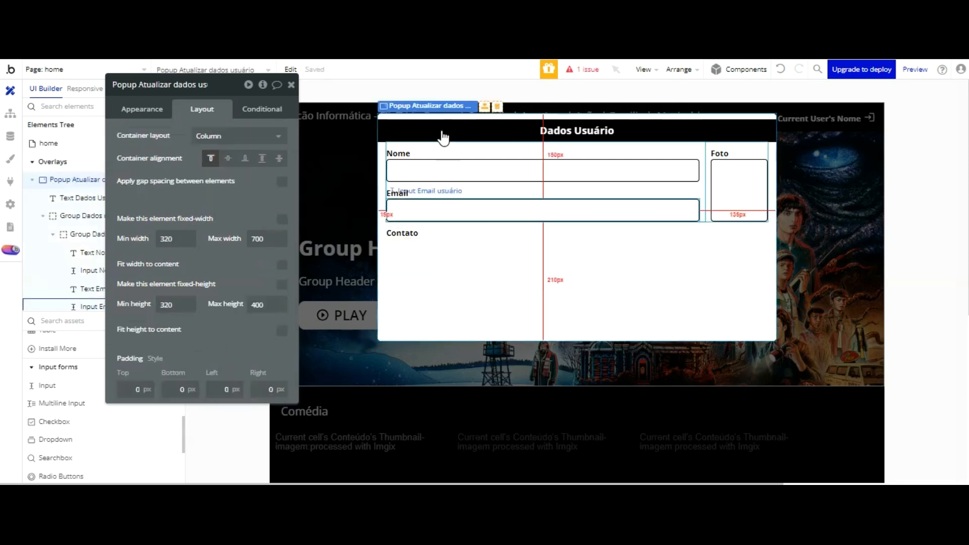
pyautogui.click(442, 212)
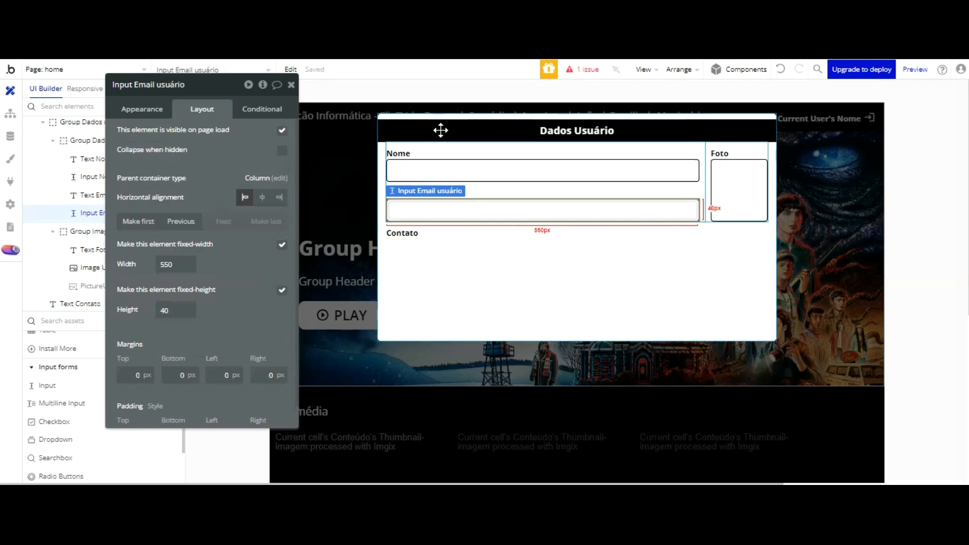
# Step: Paste a copy of the Email input below the Contato label with a 15 px left margin
pyautogui.hotkey('ctrl', 'v')
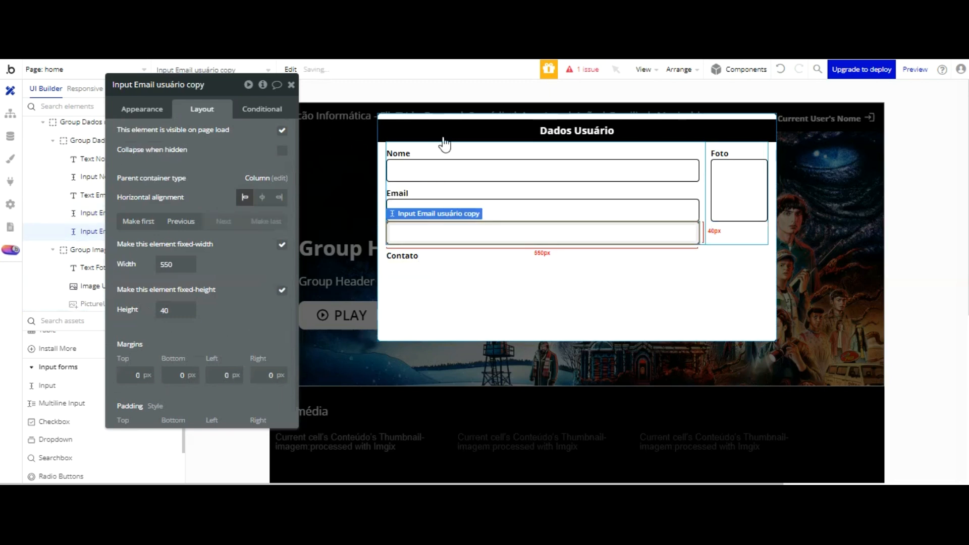
pyautogui.moveTo(447, 149); pyautogui.dragTo(443, 192)
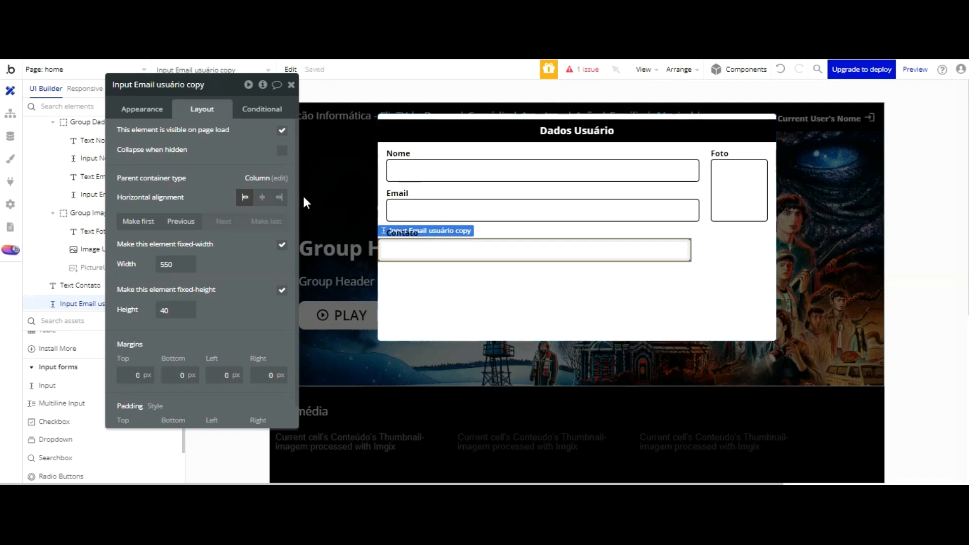
pyautogui.click(225, 375)
pyautogui.write('15')
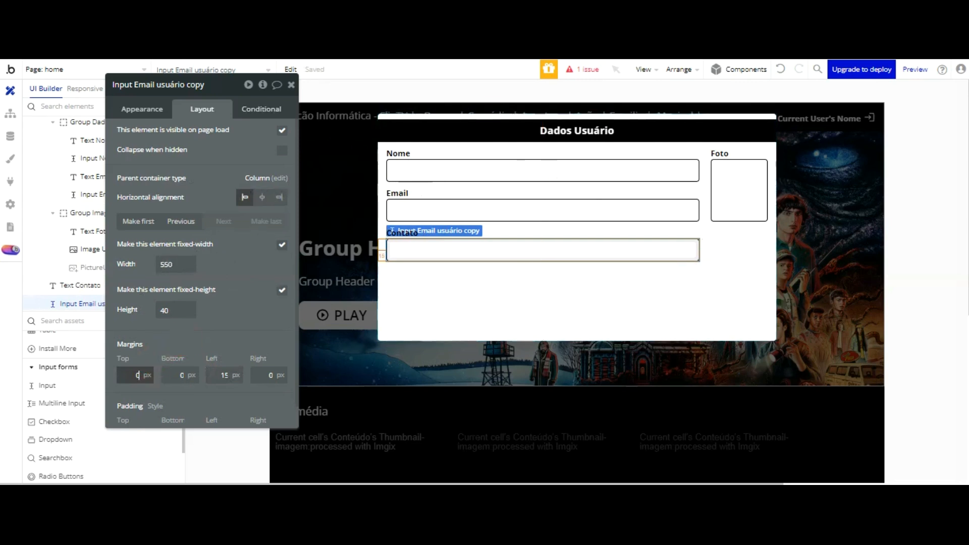
# Step: Rename the copied input to 'Input Contato usuário'
pyautogui.click(198, 89)
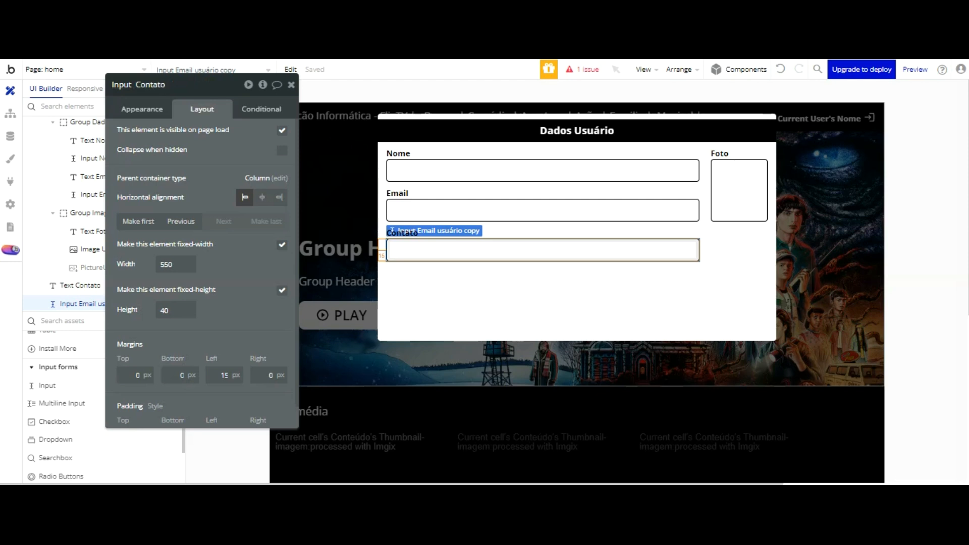
pyautogui.write('ário')
pyautogui.click(523, 210)
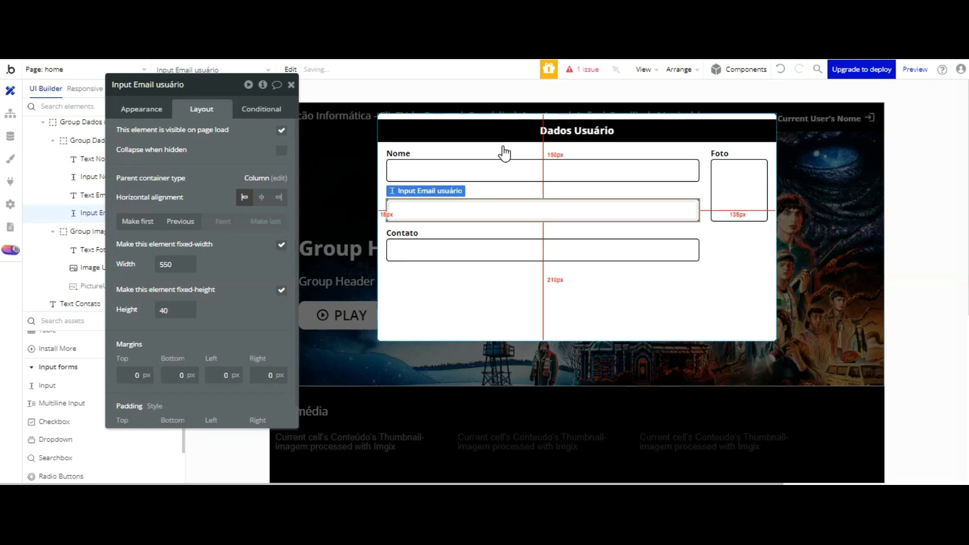
pyautogui.click(483, 144)
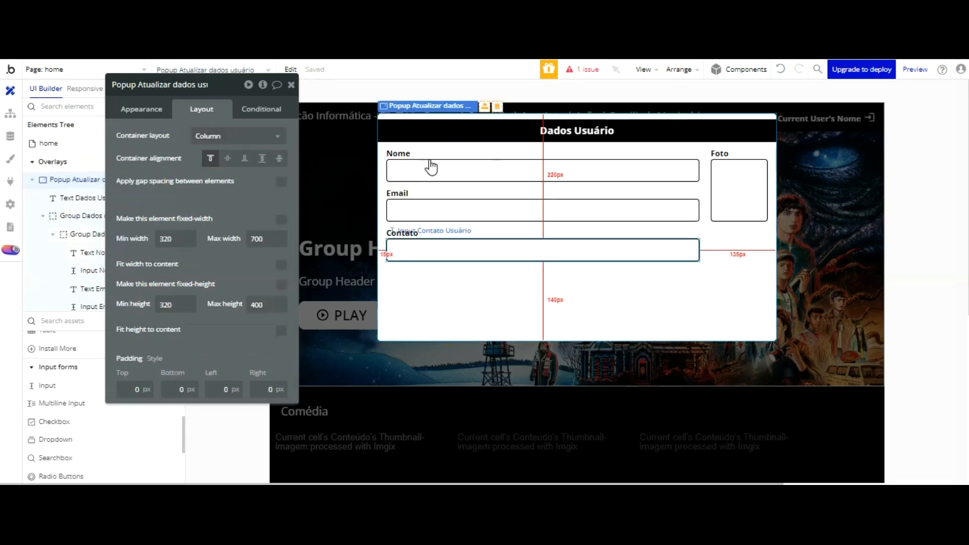
pyautogui.click(505, 250)
pyautogui.click(166, 85)
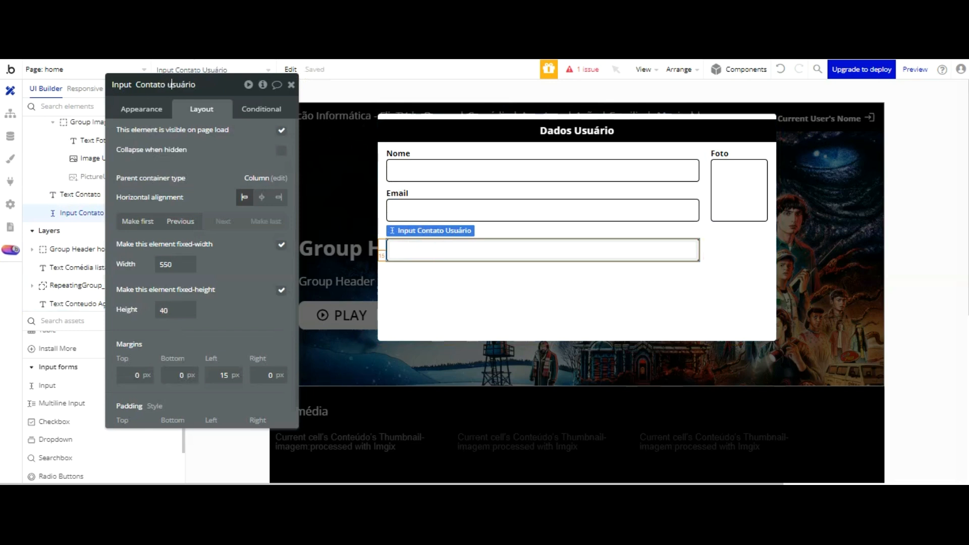
pyautogui.click(235, 135)
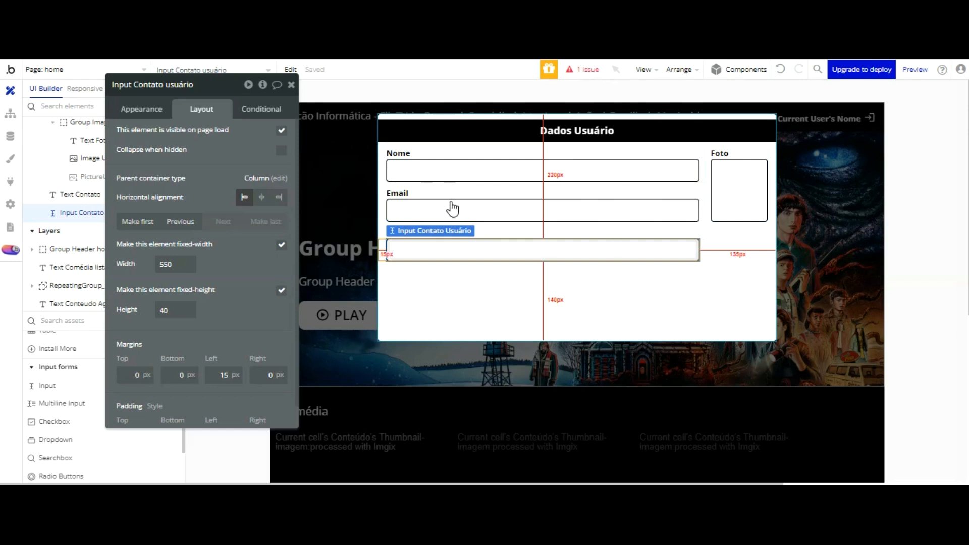
# Step: Duplicate the Contato label and input pair and start replacing the copied label's text
pyautogui.click(484, 143)
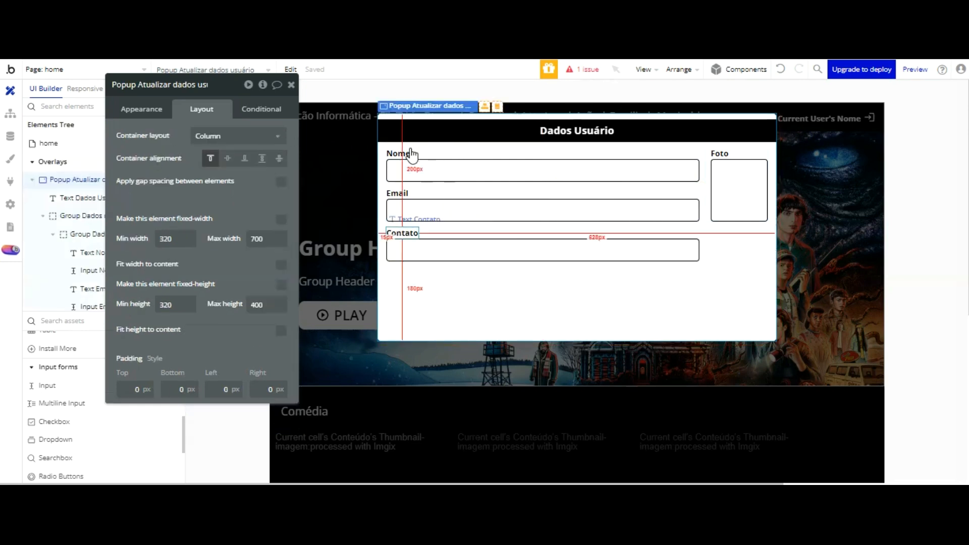
pyautogui.click(404, 233)
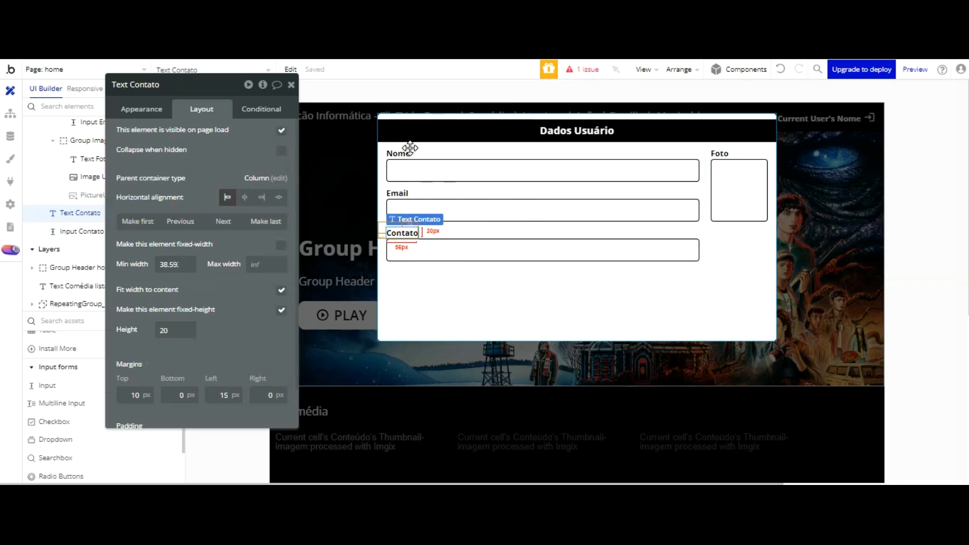
pyautogui.keyDown('shift'); pyautogui.click(409, 166); pyautogui.keyUp('shift')
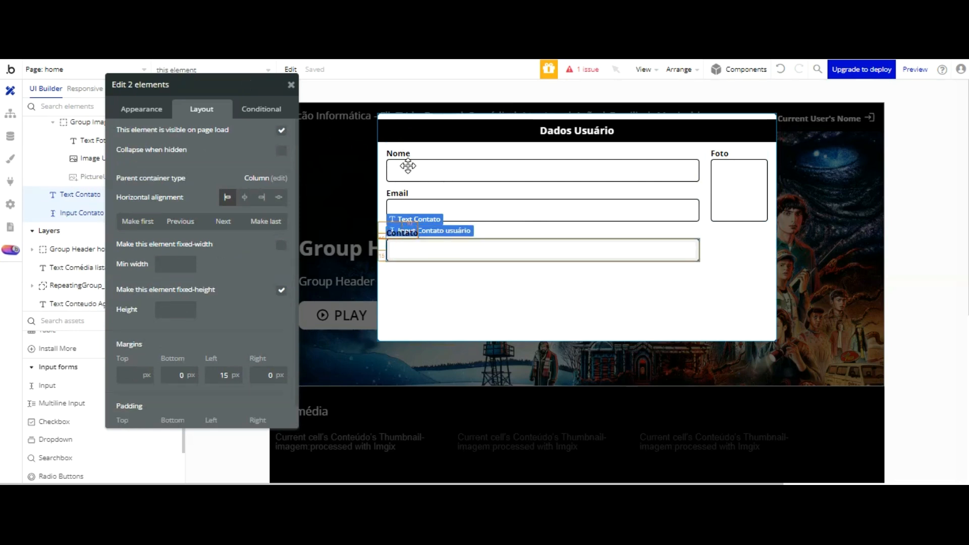
pyautogui.hotkey('ctrl', 'c')
pyautogui.hotkey('ctrl', 'v')
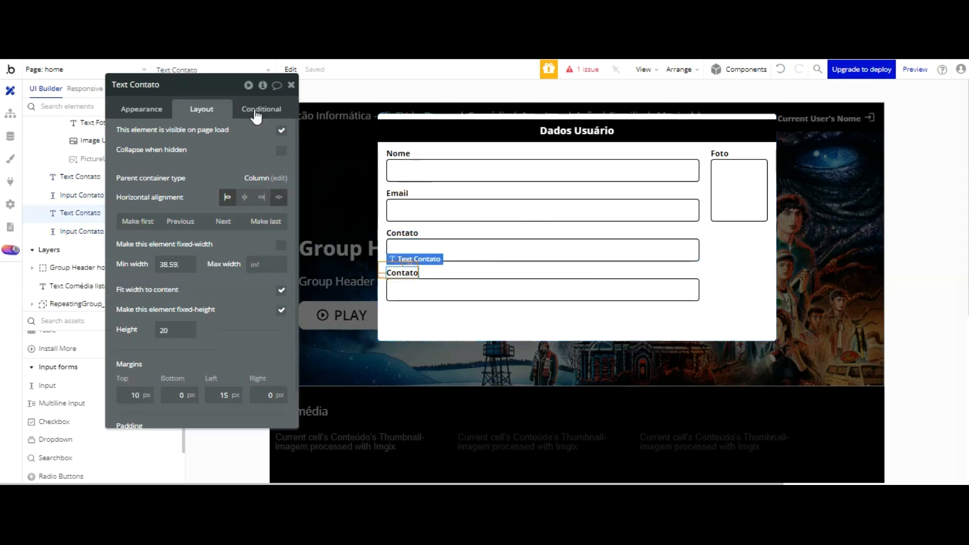
pyautogui.click(154, 109)
pyautogui.doubleClick(150, 135)
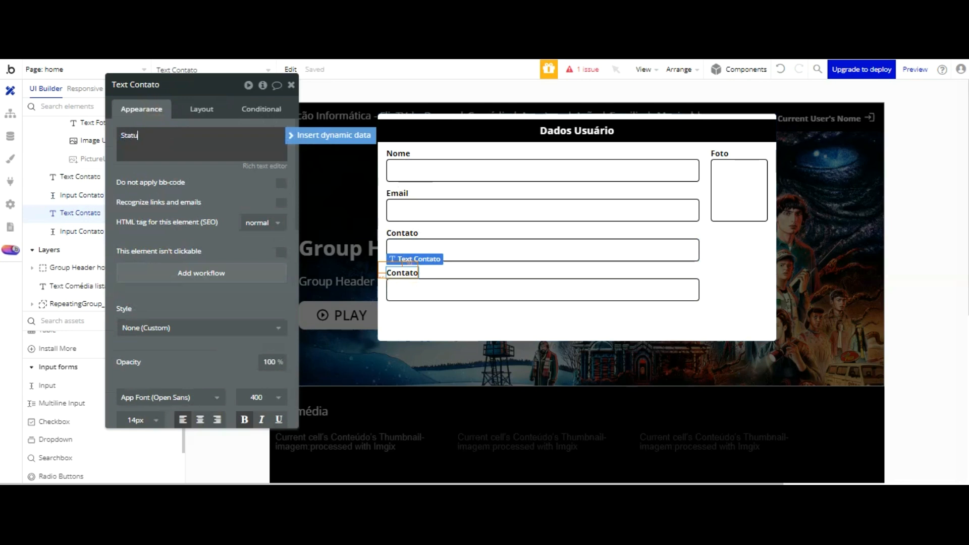
# Step: Change the copied label's text to 'Plano de Assinatura'
pyautogui.write('Status Plan')
pyautogui.press('Tab')
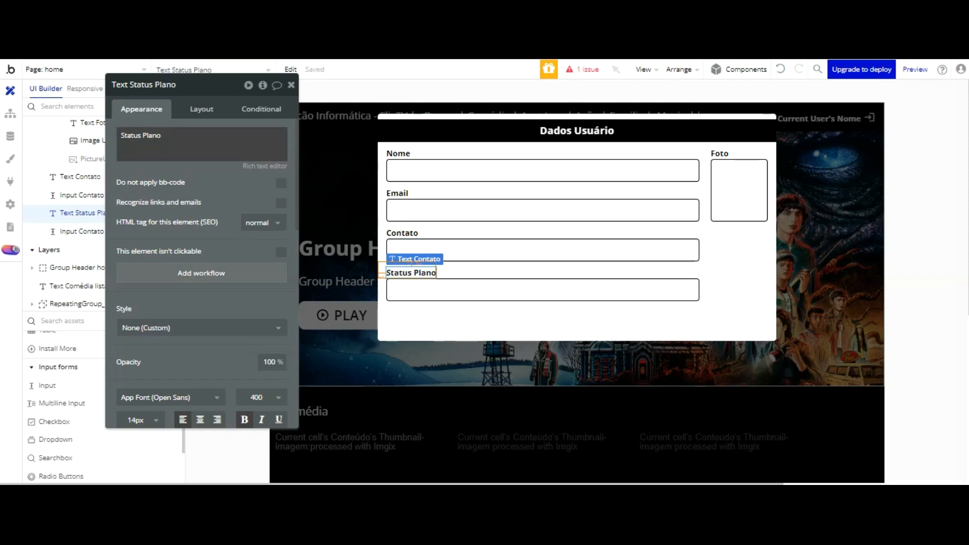
pyautogui.moveTo(172, 137); pyautogui.dragTo(119, 135)
pyautogui.write('Plano de Assinatura')
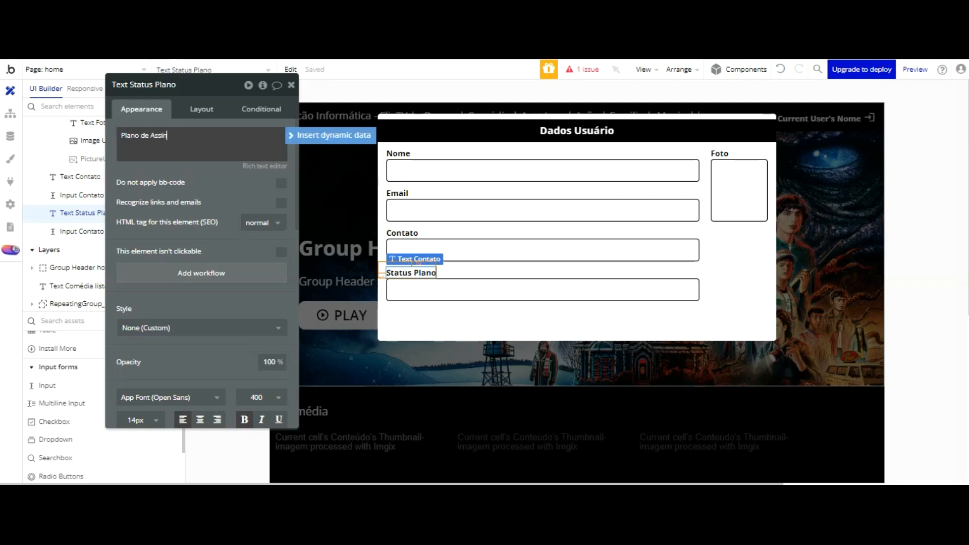
pyautogui.click(227, 95)
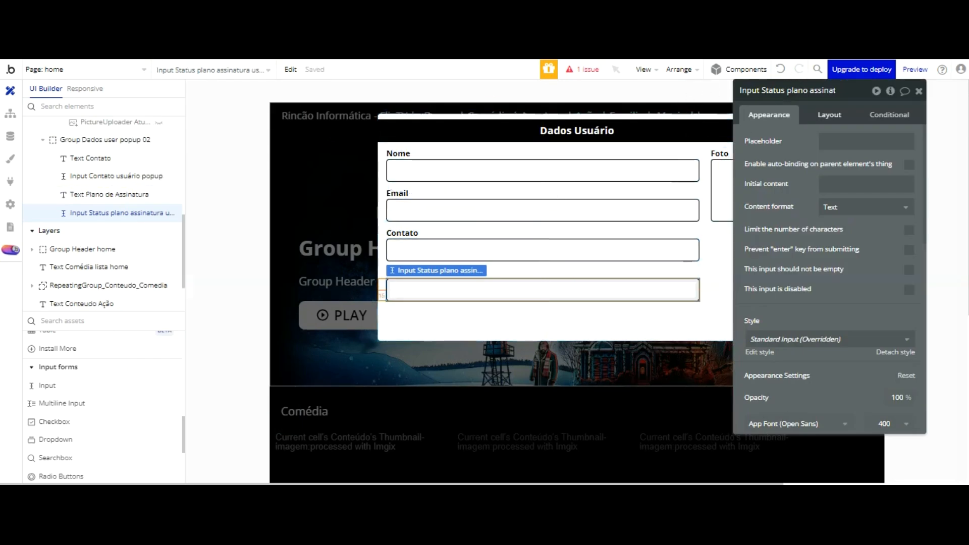
# Step: Set the input beneath the label to a 270 px layout width
pyautogui.click(828, 115)
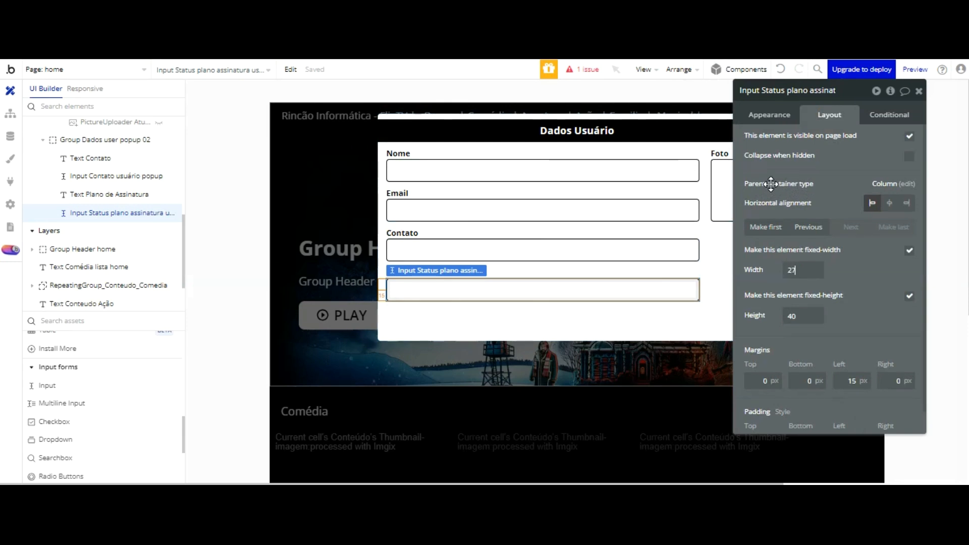
pyautogui.click(525, 289)
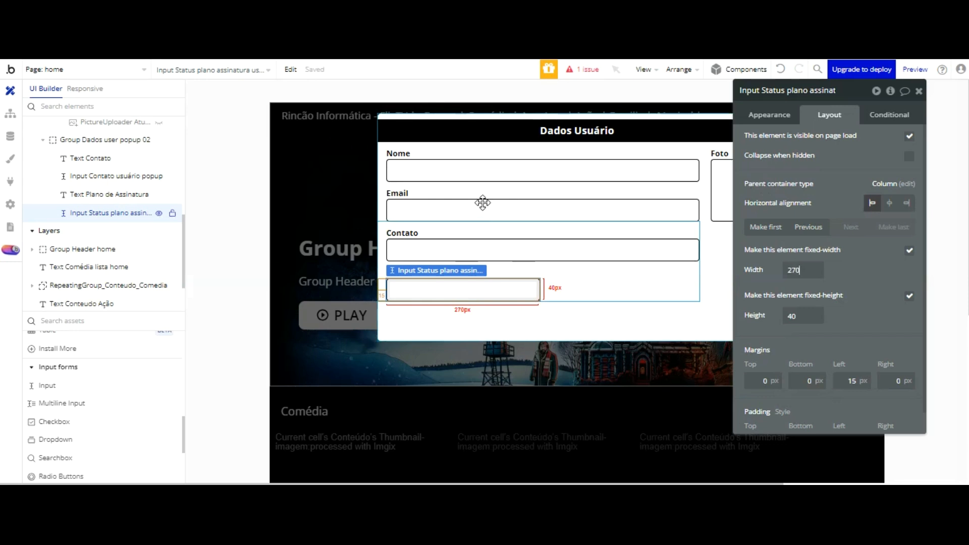
pyautogui.click(498, 274)
pyautogui.click(436, 270)
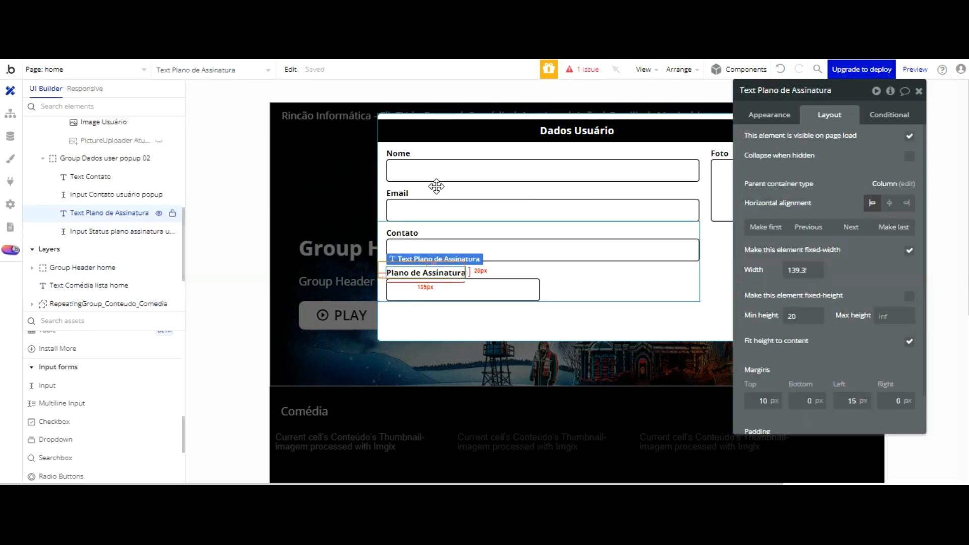
# Step: Duplicate the Plano de Assinatura label and input, then group all four elements in a container
pyautogui.keyDown('shift'); pyautogui.click(448, 289); pyautogui.keyUp('shift')
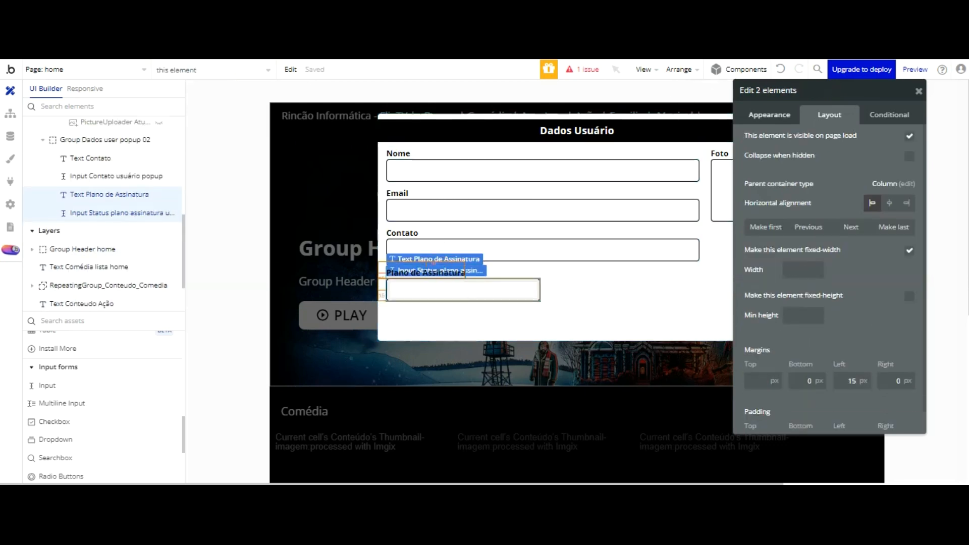
pyautogui.hotkey('ctrl', 'v')
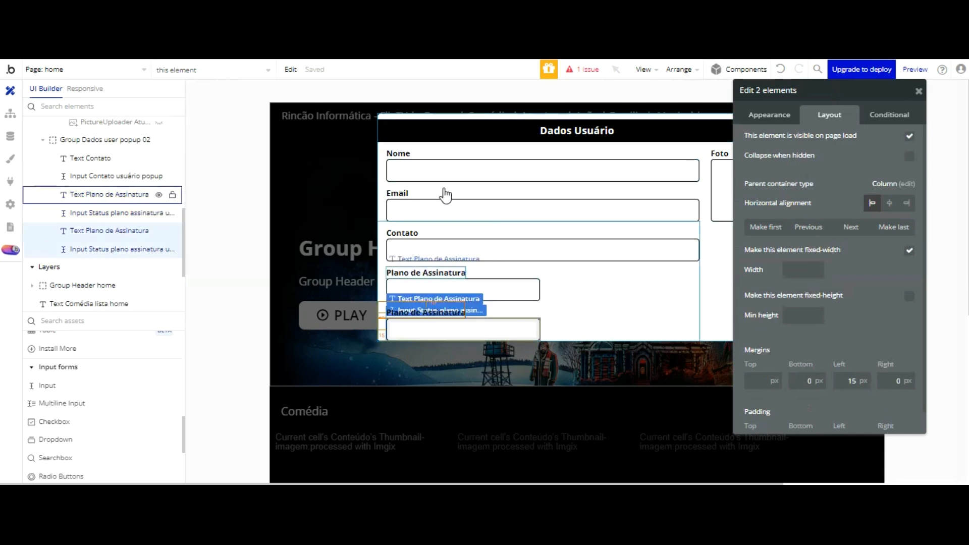
pyautogui.click(443, 273)
pyautogui.keyDown('shift'); pyautogui.click(449, 289); pyautogui.keyUp('shift')
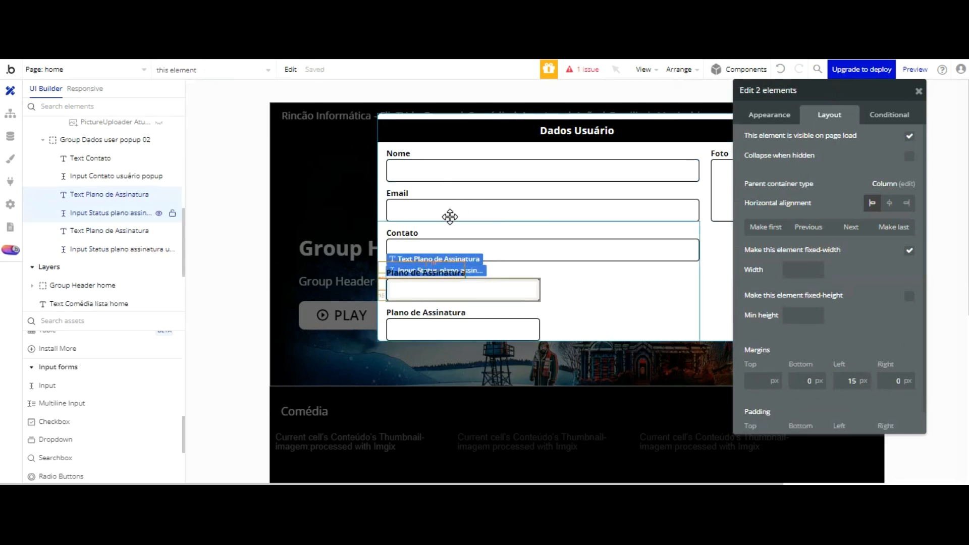
pyautogui.keyDown('shift'); pyautogui.click(448, 312); pyautogui.keyUp('shift')
pyautogui.keyDown('shift'); pyautogui.click(450, 328); pyautogui.keyUp('shift')
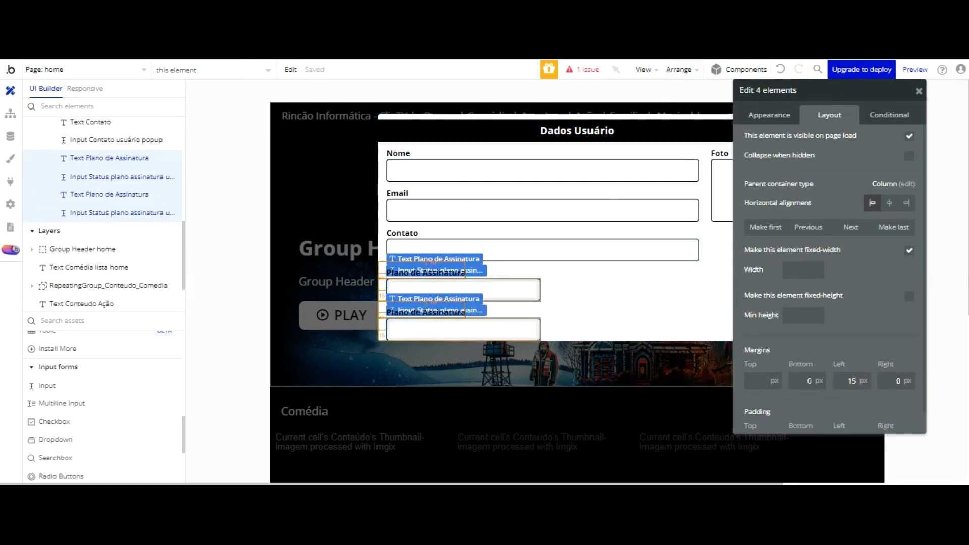
pyautogui.click(678, 70)
pyautogui.click(648, 288)
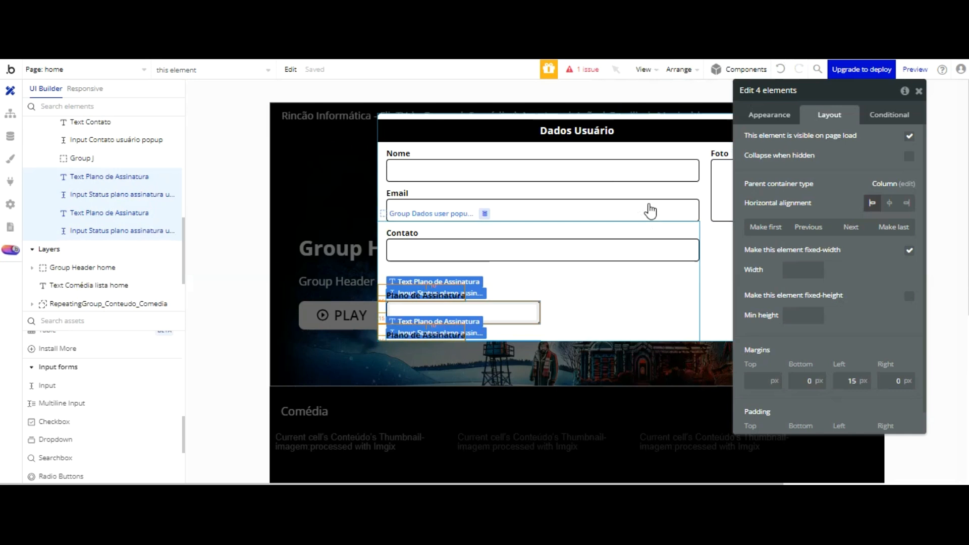
pyautogui.click(857, 141)
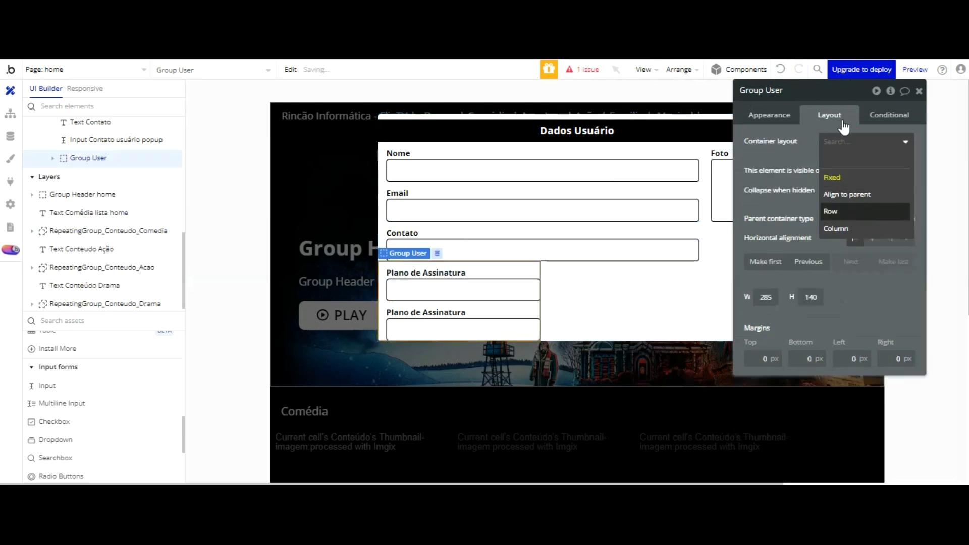
# Step: Give Group User a row container layout while keeping its fixed 285 px width
pyautogui.click(829, 210)
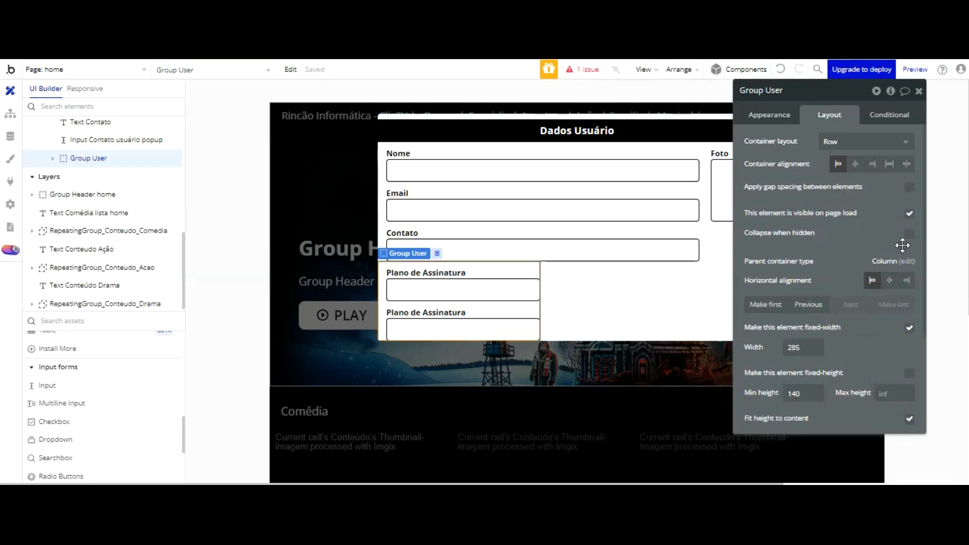
pyautogui.click(909, 327)
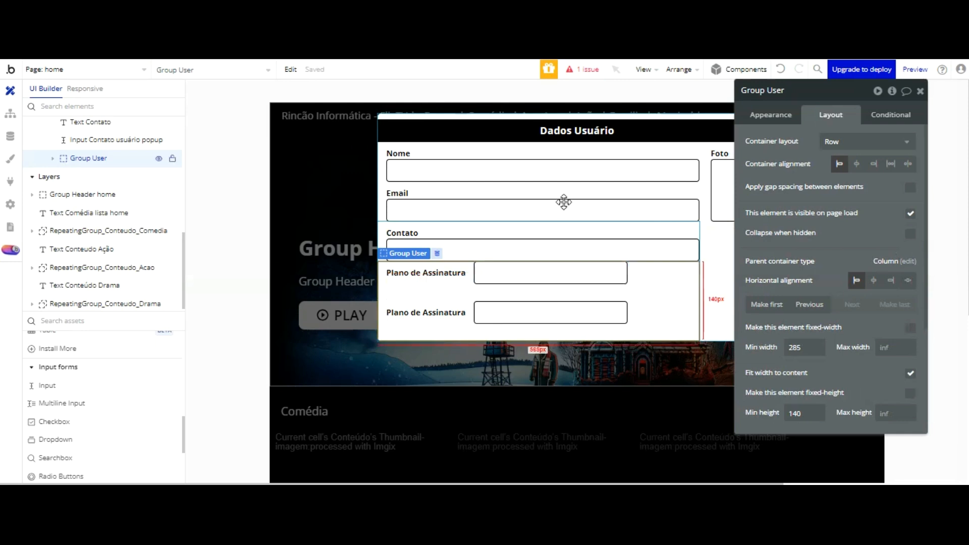
pyautogui.click(780, 69)
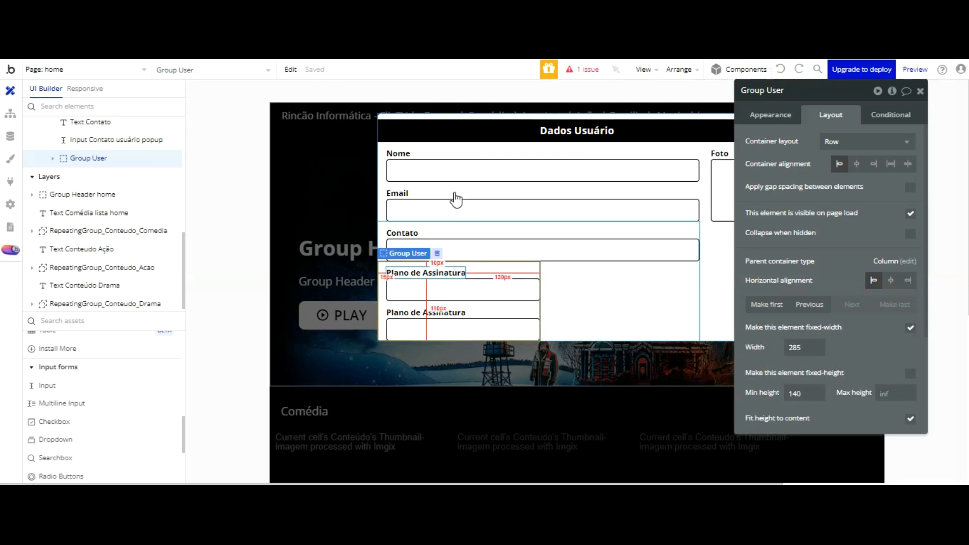
pyautogui.click(452, 273)
pyautogui.keyDown('shift'); pyautogui.click(454, 285); pyautogui.keyUp('shift')
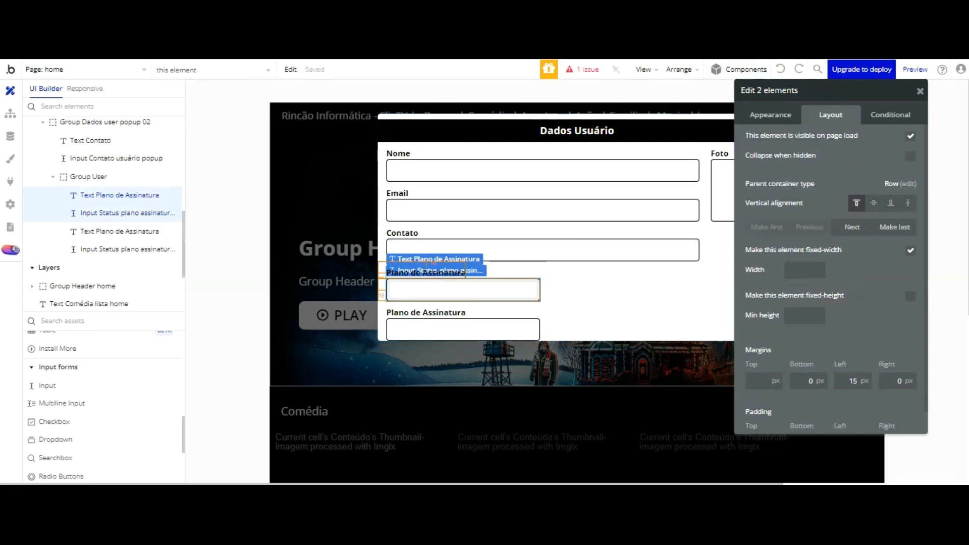
# Step: Group the upper Plano de Assinatura pair in its own container named 'Group Dados plano assiantura' popup
pyautogui.click(688, 71)
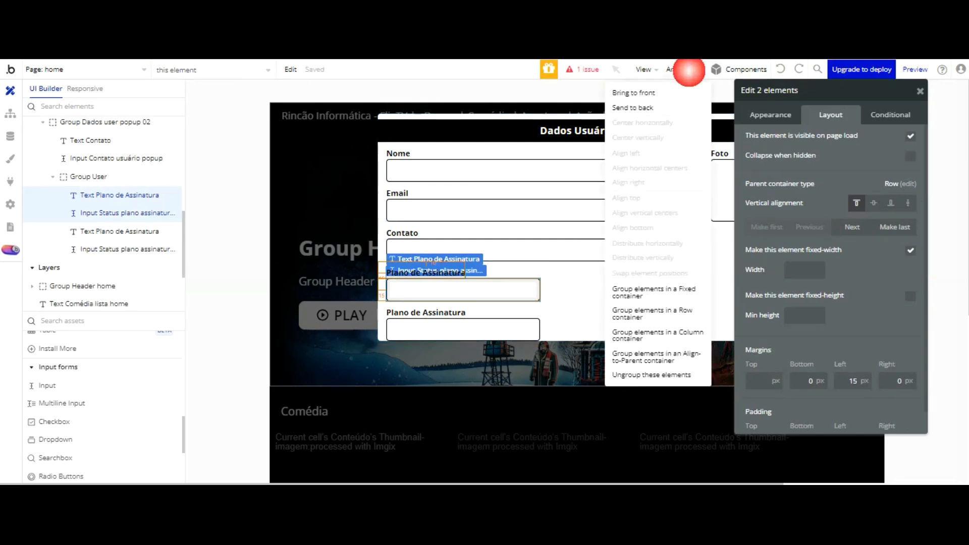
pyautogui.click(659, 332)
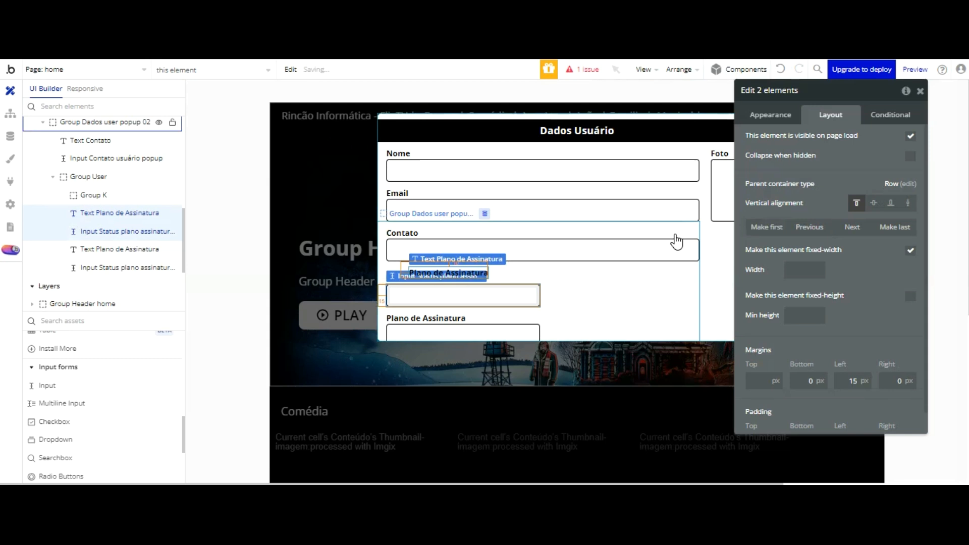
pyautogui.click(169, 176)
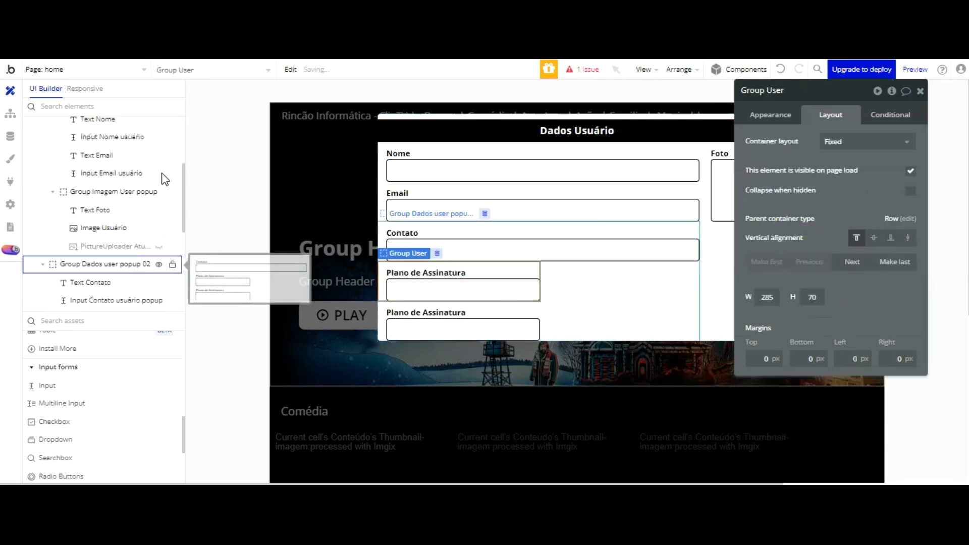
pyautogui.doubleClick(790, 89)
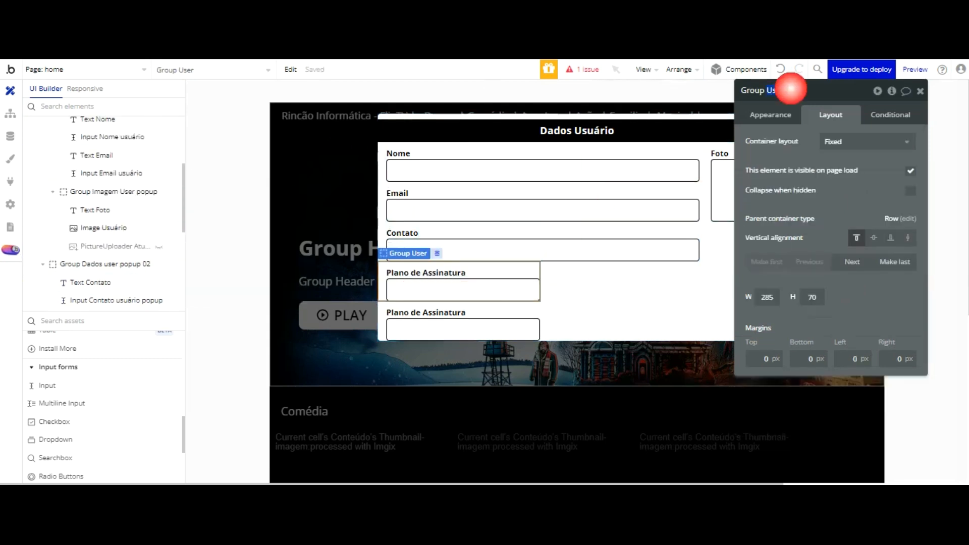
pyautogui.write('Daods usuario')
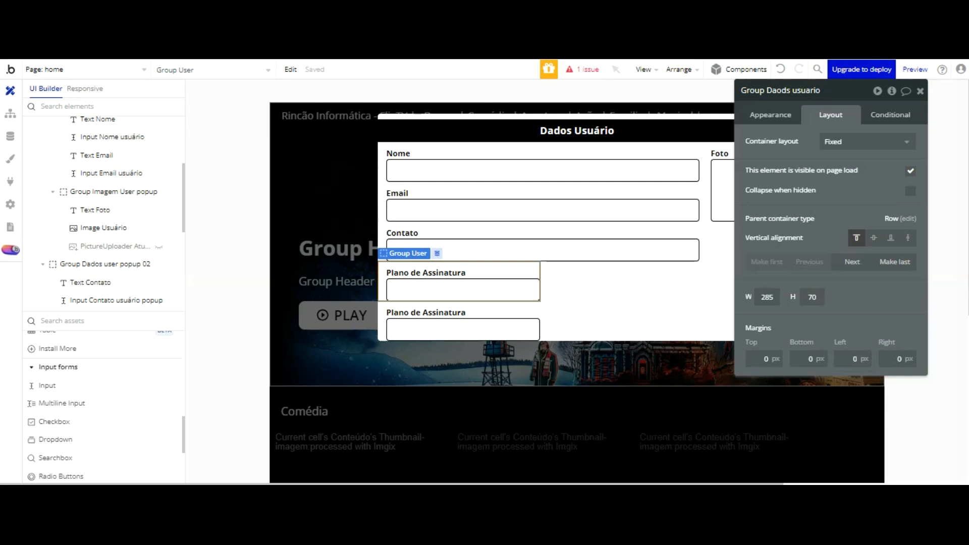
pyautogui.write(' popup 03')
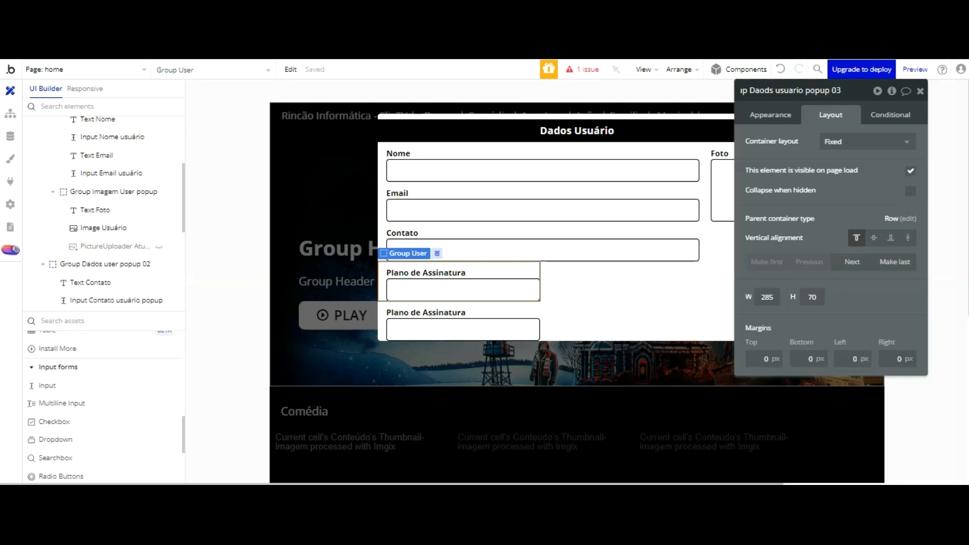
pyautogui.press('BackSpace')
pyautogui.press('BackSpace')
pyautogui.press('BackSpace')
pyautogui.press('BackSpace')
pyautogui.press('BackSpace')
pyautogui.press('BackSpace')
pyautogui.press('BackSpace')
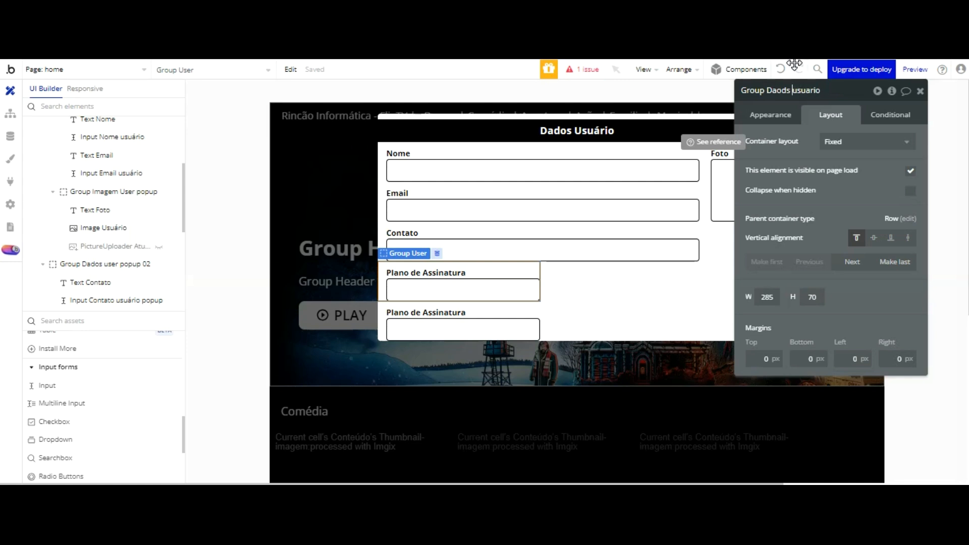
pyautogui.press('BackSpace')
pyautogui.press('BackSpace')
pyautogui.write('dos')
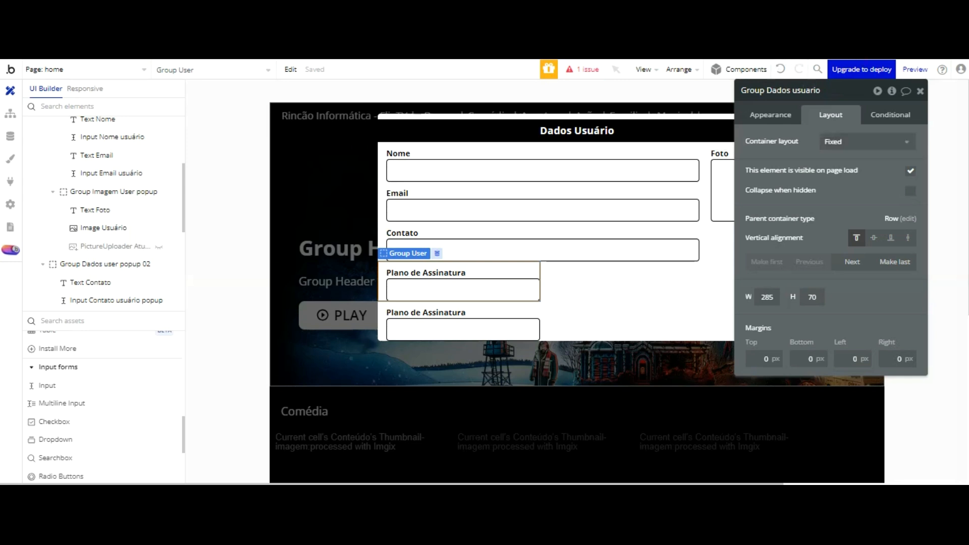
pyautogui.write(' plano assiantura')
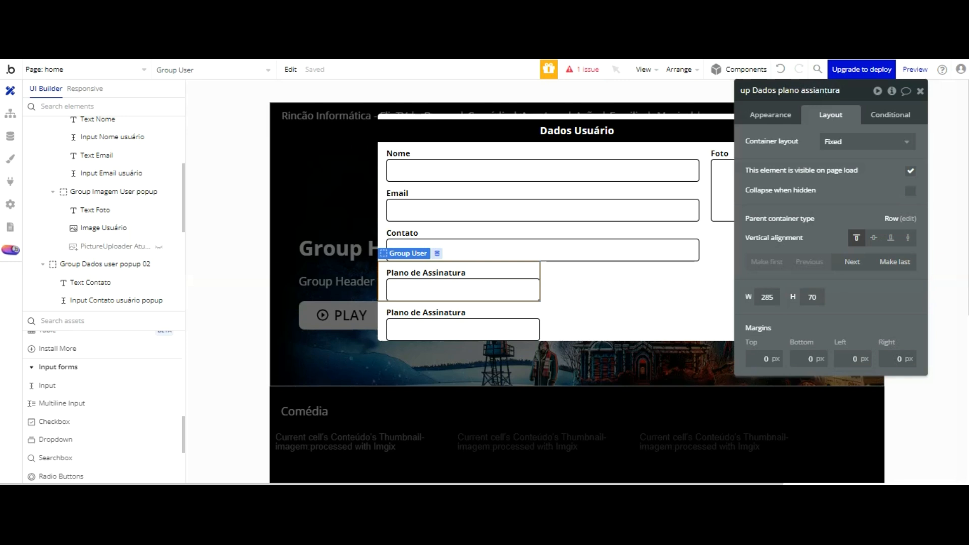
pyautogui.press('Right')
pyautogui.press('Right')
pyautogui.press('Right')
pyautogui.press('Right')
pyautogui.press('Right')
pyautogui.press('Right')
pyautogui.press('Right')
pyautogui.press('Right')
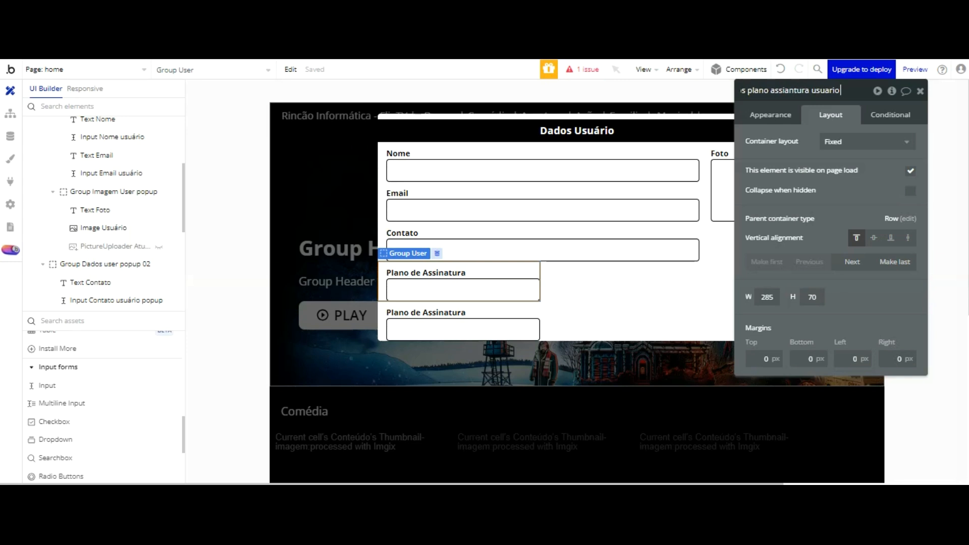
pyautogui.write('poup')
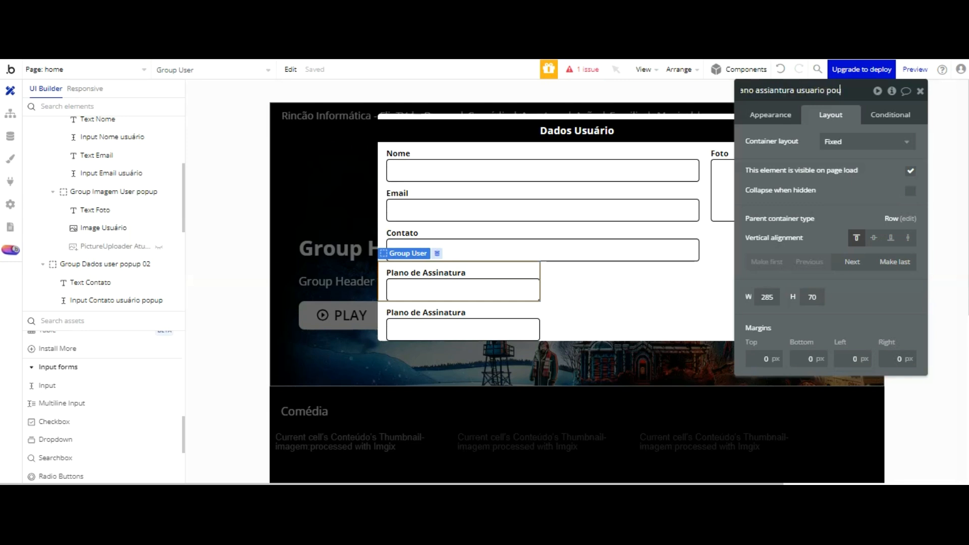
pyautogui.click(763, 182)
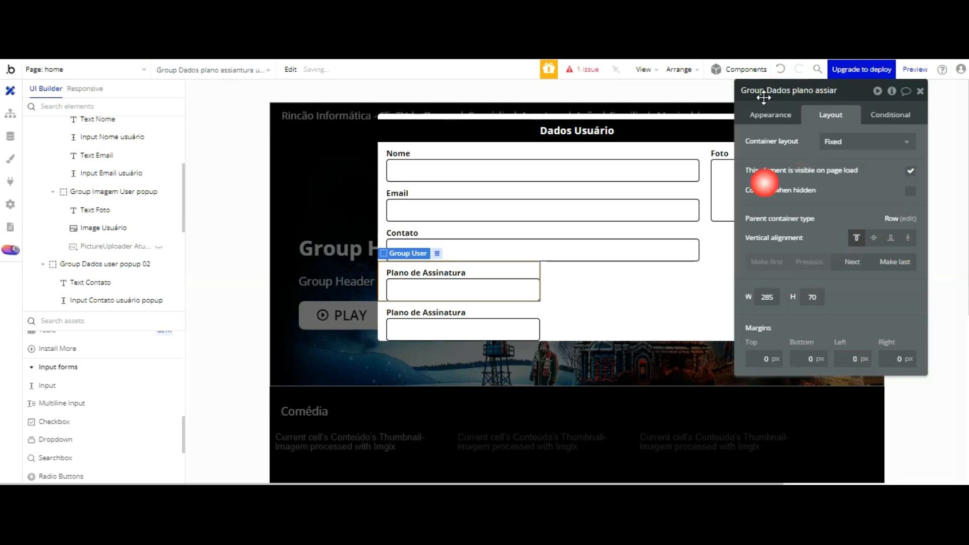
# Step: Group the lower label and input in a fixed container named 'Group Dados tipo de acesso usuário popup'
pyautogui.keyDown('shift'); pyautogui.click(463, 241); pyautogui.keyUp('shift')
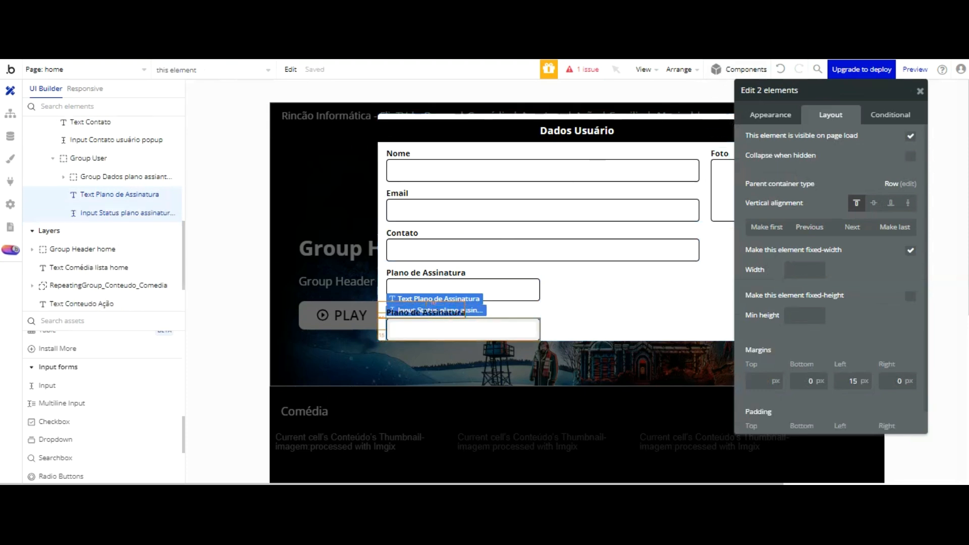
pyautogui.click(676, 67)
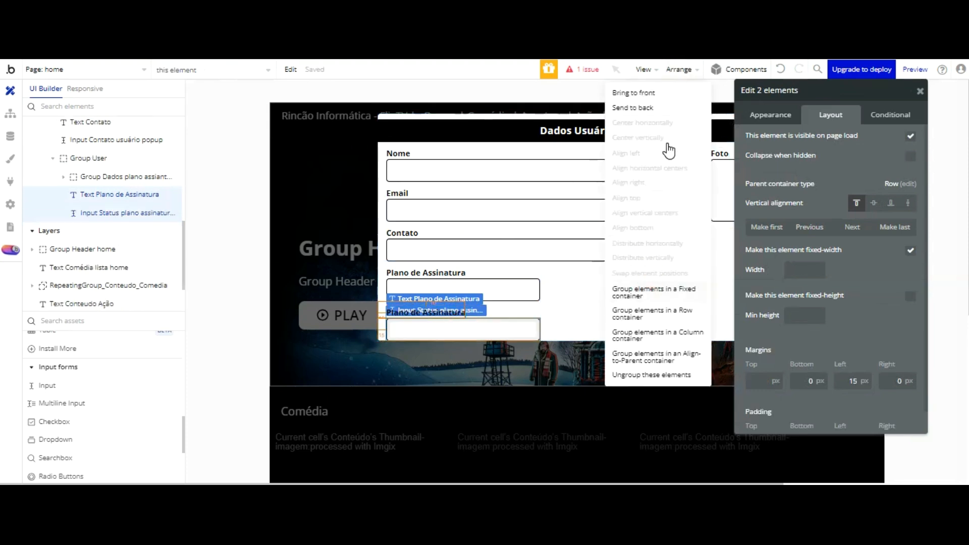
pyautogui.click(651, 292)
pyautogui.doubleClick(794, 92)
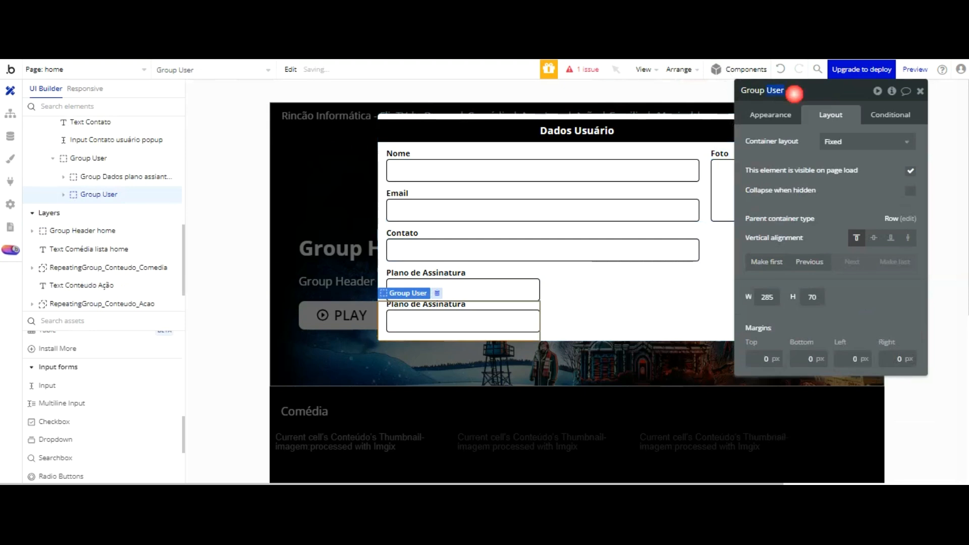
pyautogui.write('Dados')
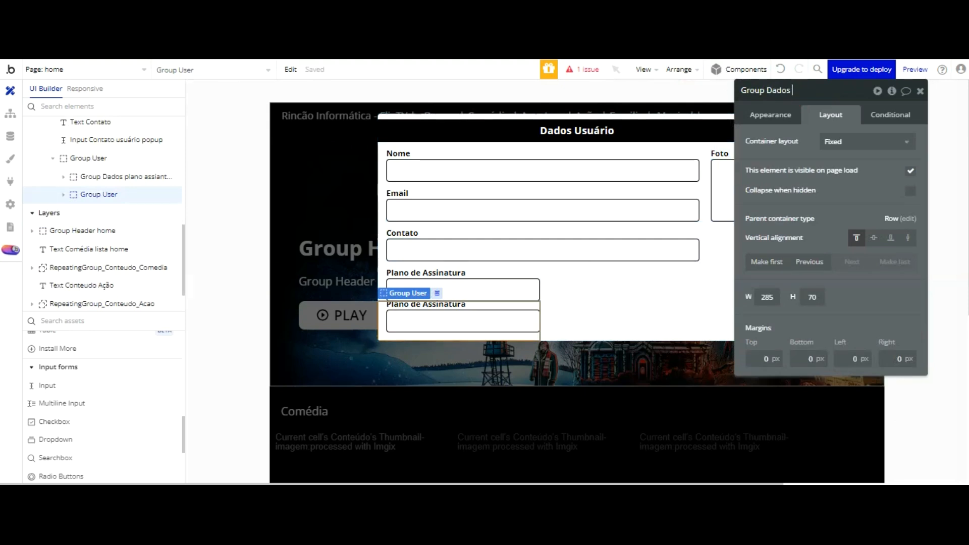
pyautogui.write(' usuário')
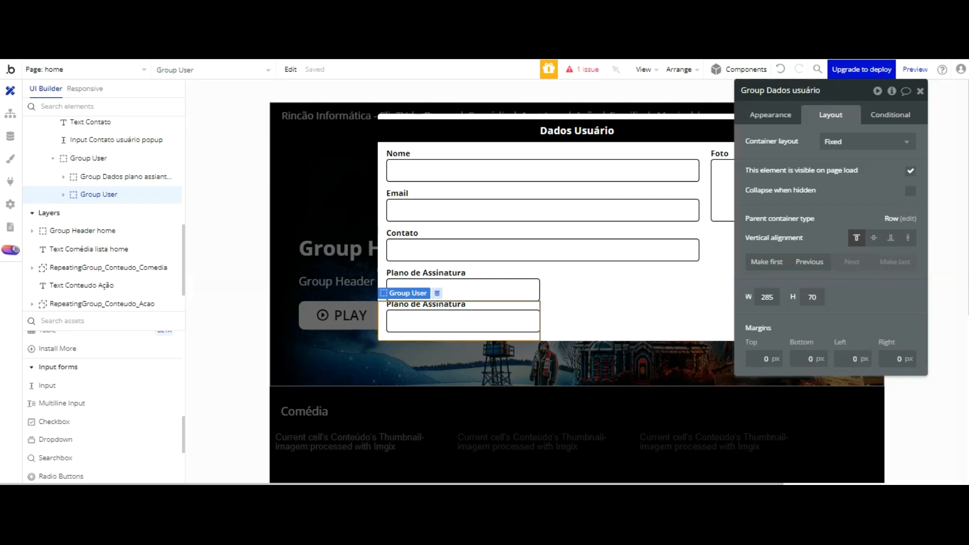
pyautogui.write(' tipo de ac')
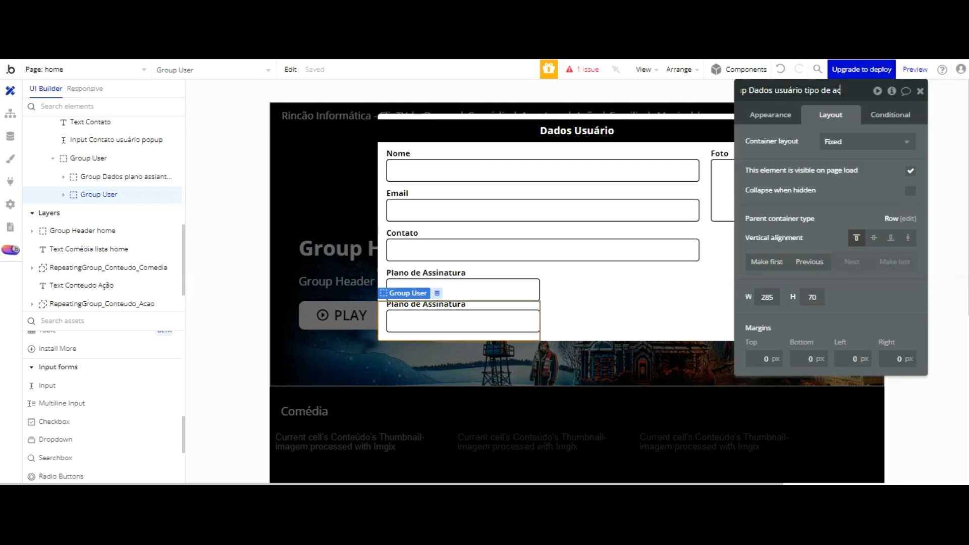
pyautogui.press('BackSpace')
pyautogui.press('BackSpace')
pyautogui.press('BackSpace')
pyautogui.press('BackSpace')
pyautogui.press('BackSpace')
pyautogui.press('BackSpace')
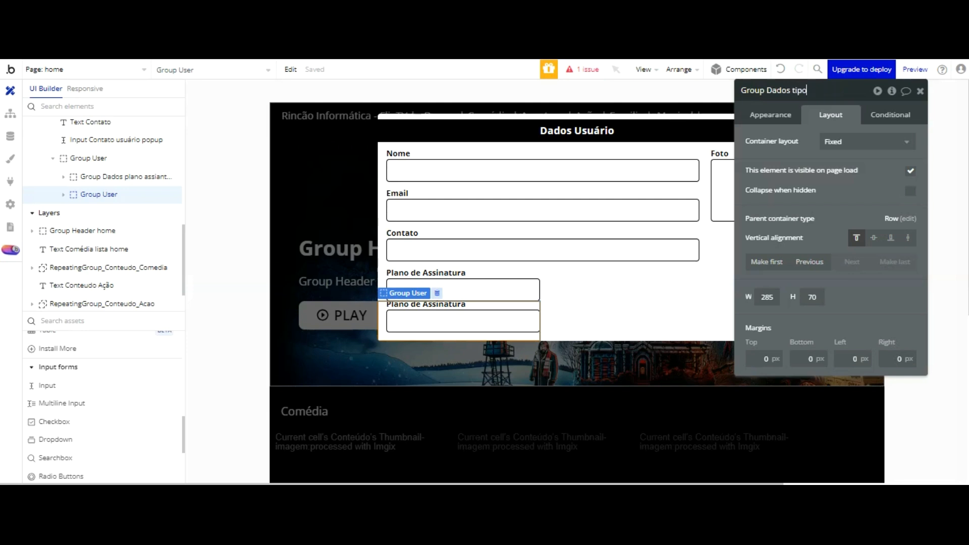
pyautogui.write('sso')
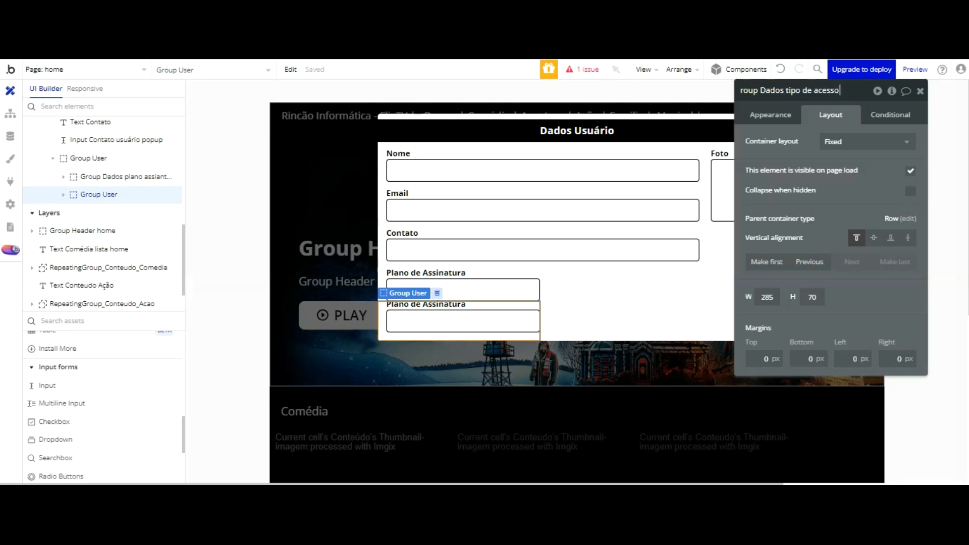
pyautogui.write(' usuário popup')
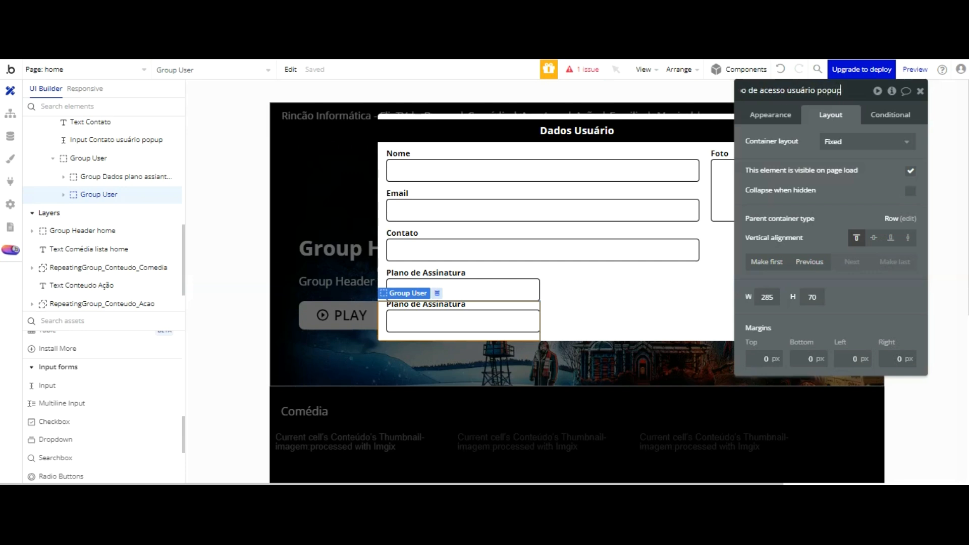
pyautogui.press('Return')
pyautogui.click(837, 142)
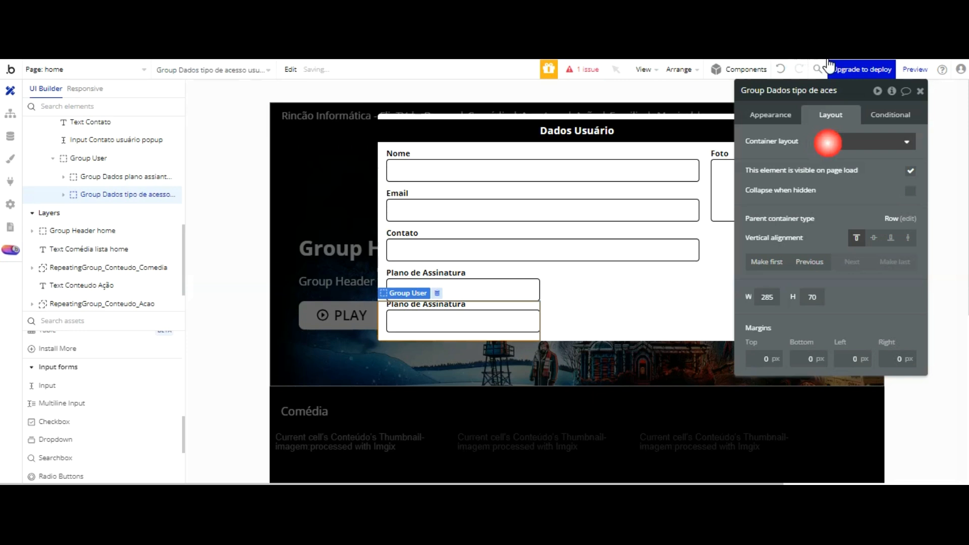
# Step: Set both subscription field groups to a Column container layout
pyautogui.click(838, 227)
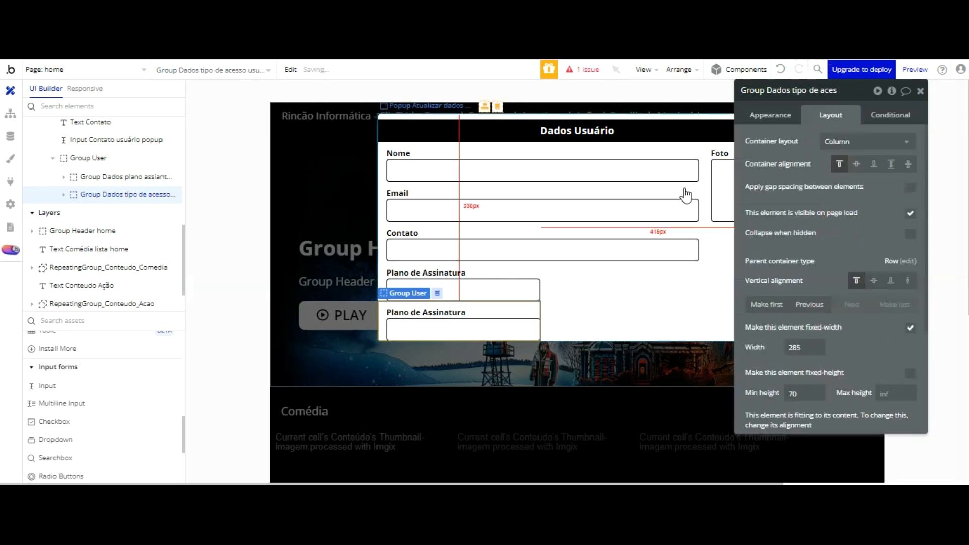
pyautogui.click(502, 274)
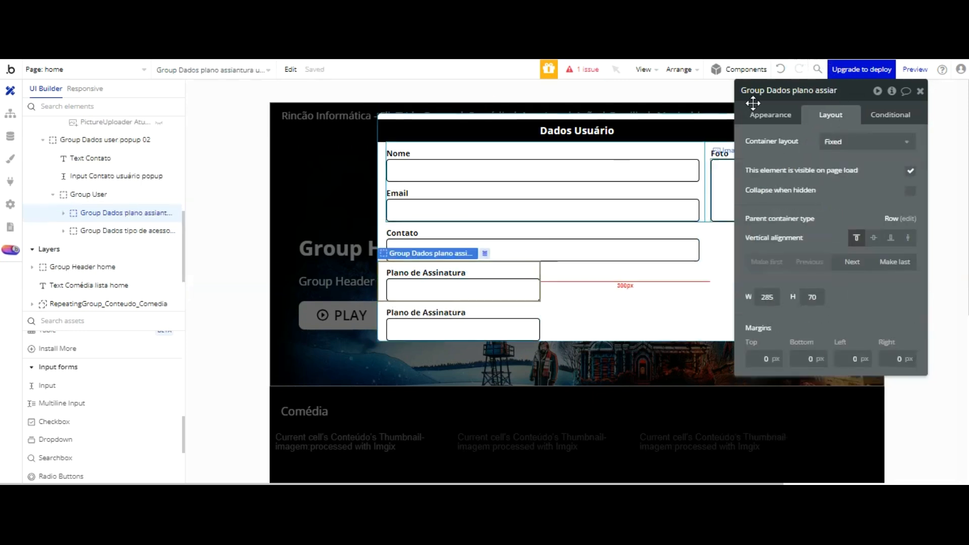
pyautogui.click(842, 142)
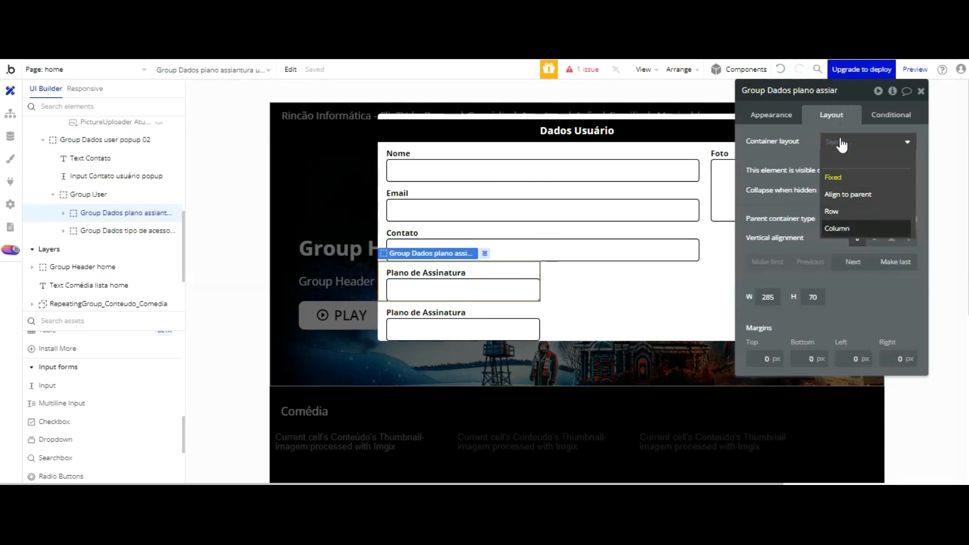
pyautogui.click(836, 227)
# Step: Change the lower label's text from Plano de Assinatura to 'Acesso'
pyautogui.click(434, 313)
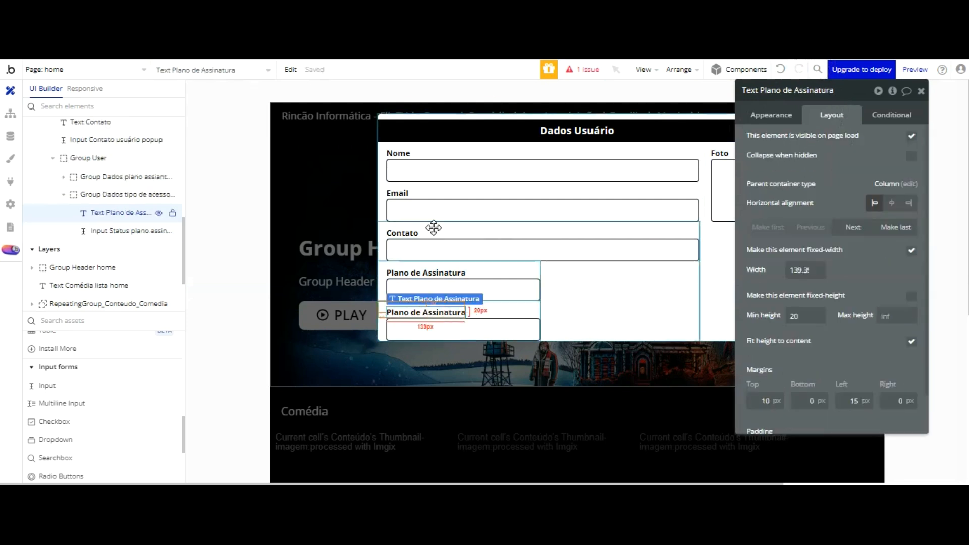
pyautogui.click(774, 115)
pyautogui.tripleClick(794, 143)
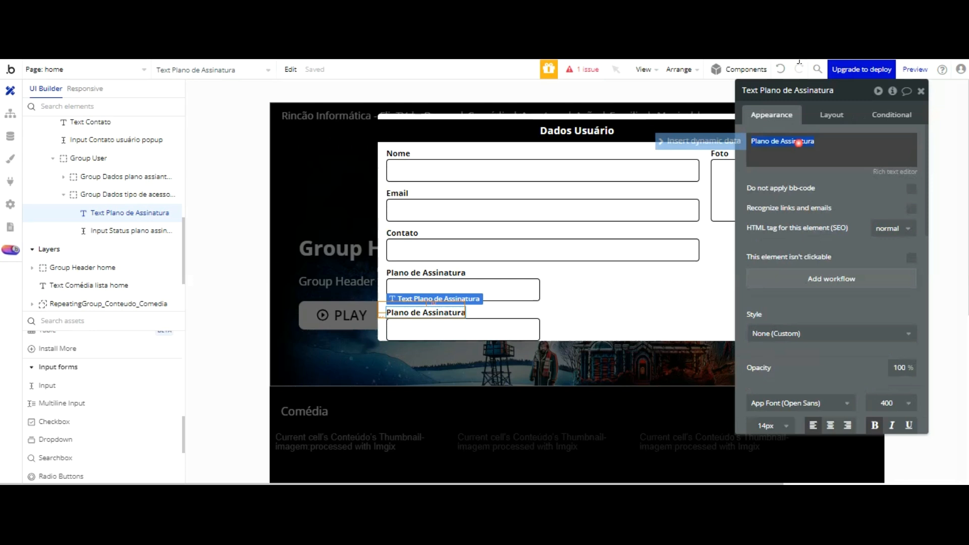
pyautogui.write('Acesso')
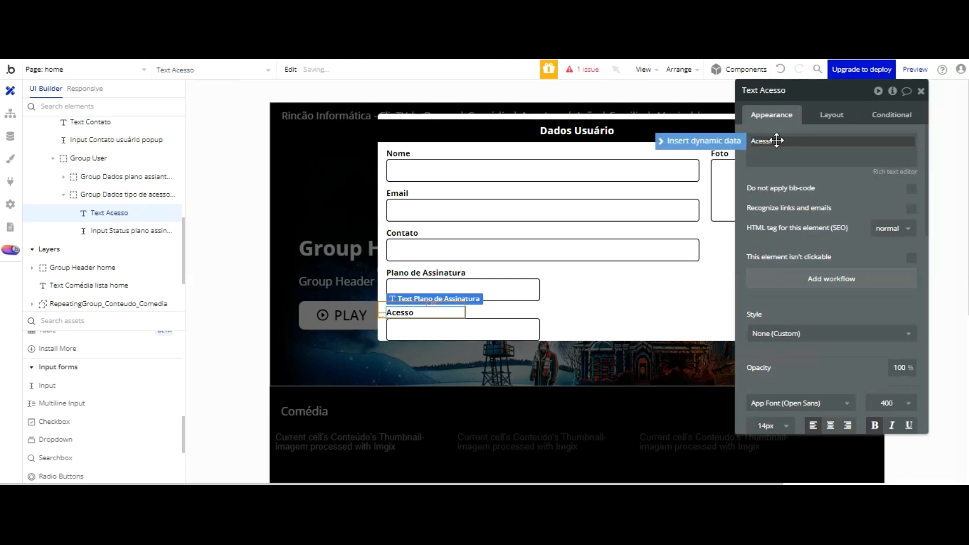
pyautogui.click(523, 327)
# Step: Rename the input under Acesso to 'Input Tipo de acesso usuário popup', dropping the copy suffix
pyautogui.click(817, 91)
pyautogui.press('BackSpace')
pyautogui.press('BackSpace')
pyautogui.press('BackSpace')
pyautogui.press('BackSpace')
pyautogui.press('BackSpace')
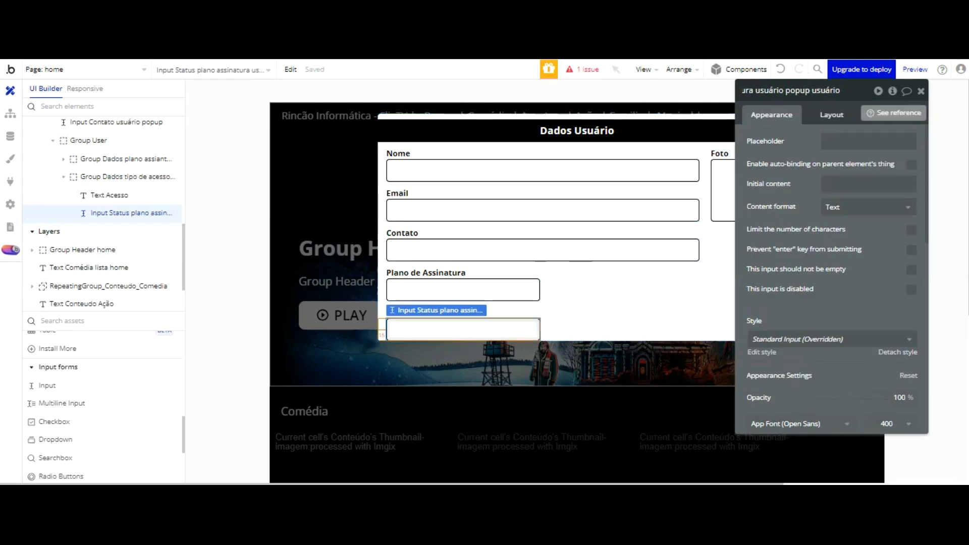
pyautogui.press('Left')
pyautogui.press('Left')
pyautogui.press('Left')
pyautogui.press('Left')
pyautogui.press('Left')
pyautogui.press('Left')
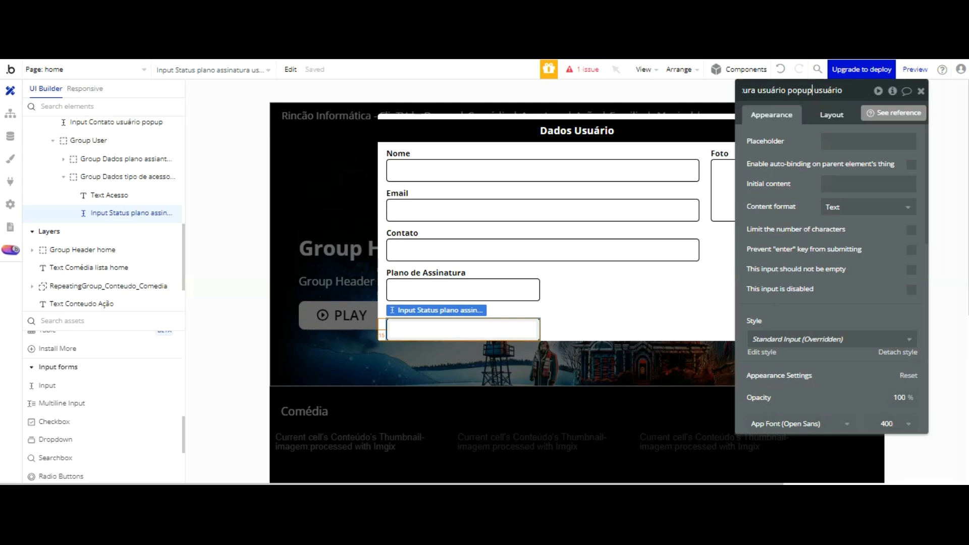
pyautogui.press('Left')
pyautogui.press('Left')
pyautogui.press('Left')
pyautogui.press('Left')
pyautogui.press('Left')
pyautogui.press('Left')
pyautogui.press('Left')
pyautogui.press('Left')
pyautogui.press('Left')
pyautogui.press('Left')
pyautogui.press('Left')
pyautogui.press('Left')
pyautogui.press('Left')
pyautogui.press('Left')
pyautogui.press('Left')
pyautogui.press('Left')
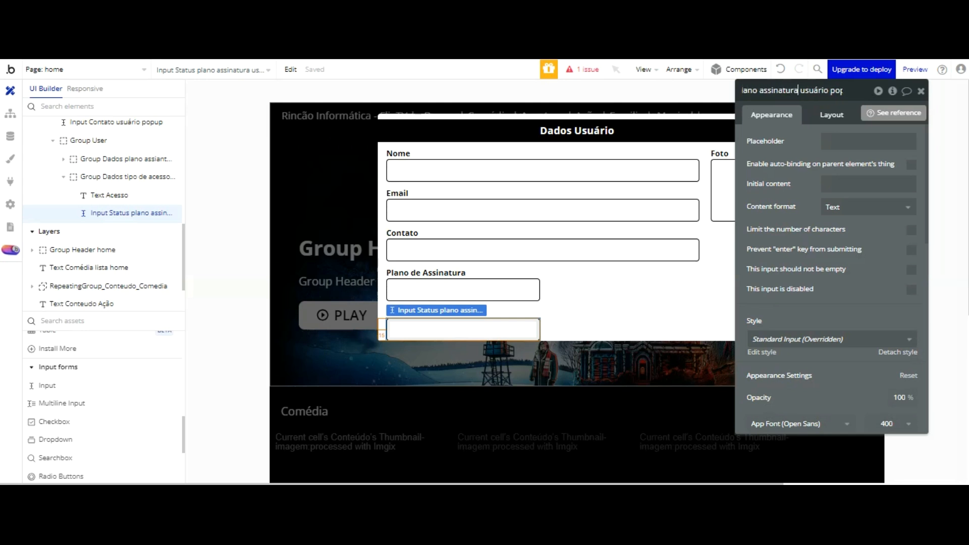
pyautogui.press('BackSpace')
pyautogui.press('BackSpace')
pyautogui.press('BackSpace')
pyautogui.press('BackSpace')
pyautogui.press('BackSpace')
pyautogui.press('BackSpace')
pyautogui.press('BackSpace')
pyautogui.press('BackSpace')
pyautogui.press('Home')
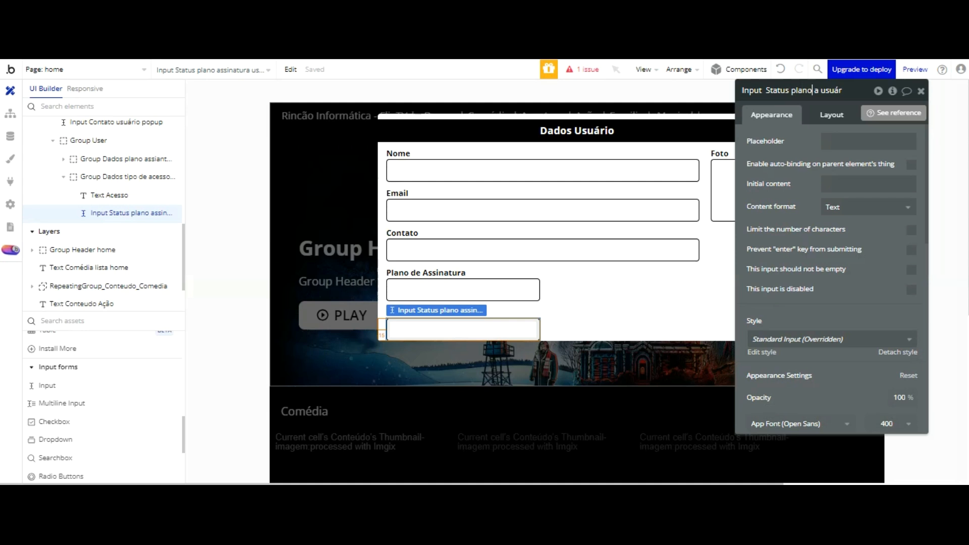
pyautogui.press('BackSpace')
pyautogui.press('BackSpace')
pyautogui.press('BackSpace')
pyautogui.press('BackSpace')
pyautogui.press('BackSpace')
pyautogui.press('BackSpace')
pyautogui.press('BackSpace')
pyautogui.press('BackSpace')
pyautogui.press('BackSpace')
pyautogui.press('BackSpace')
pyautogui.press('BackSpace')
pyautogui.write('Tipo de aces')
pyautogui.press('Return')
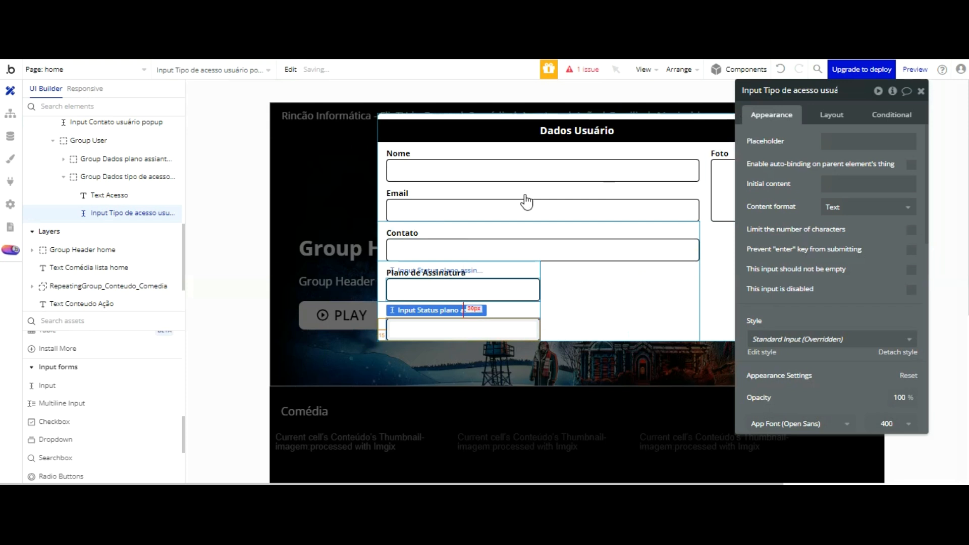
pyautogui.click(520, 275)
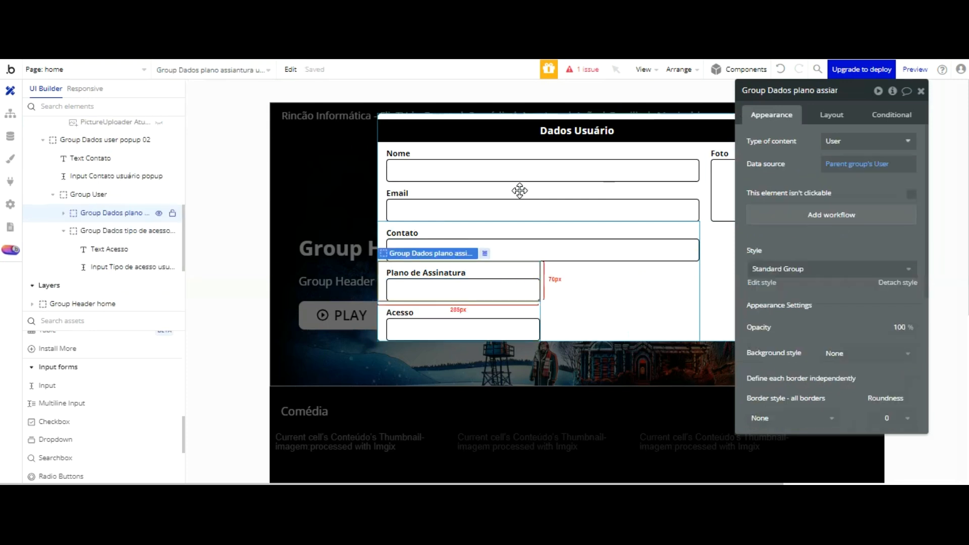
# Step: Clear both subscription groups' data source and wrap them together in a new fixed container
pyautogui.keyDown('shift'); pyautogui.click(522, 221); pyautogui.keyUp('shift')
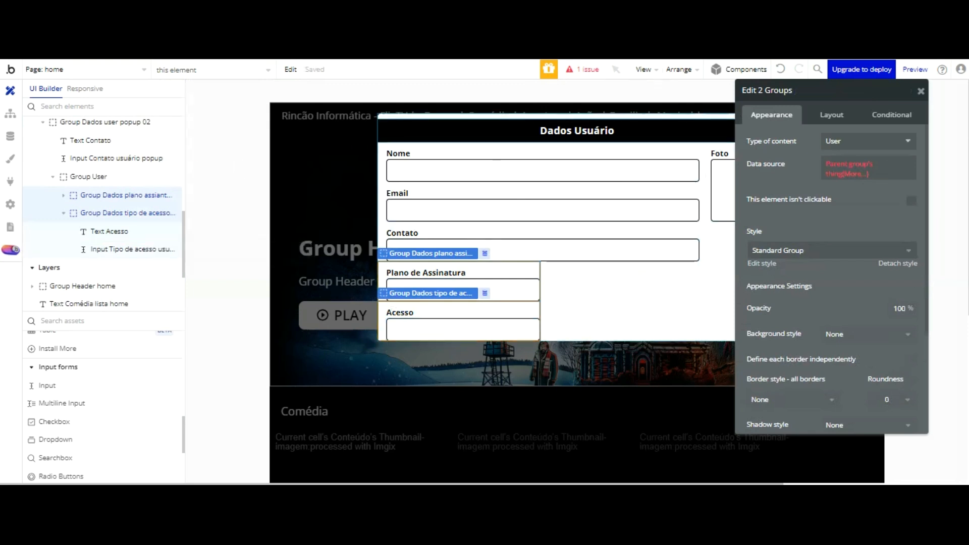
pyautogui.rightClick(842, 170)
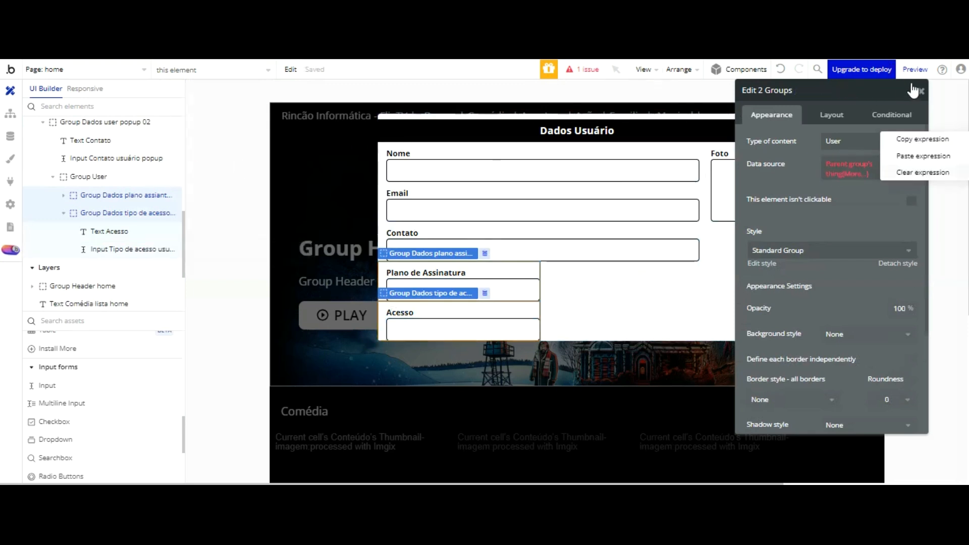
pyautogui.click(923, 156)
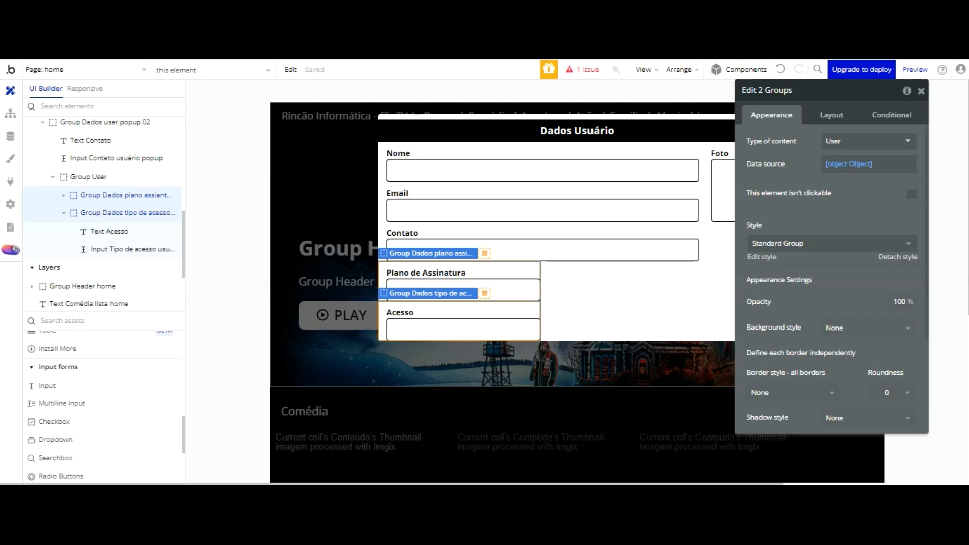
pyautogui.click(587, 69)
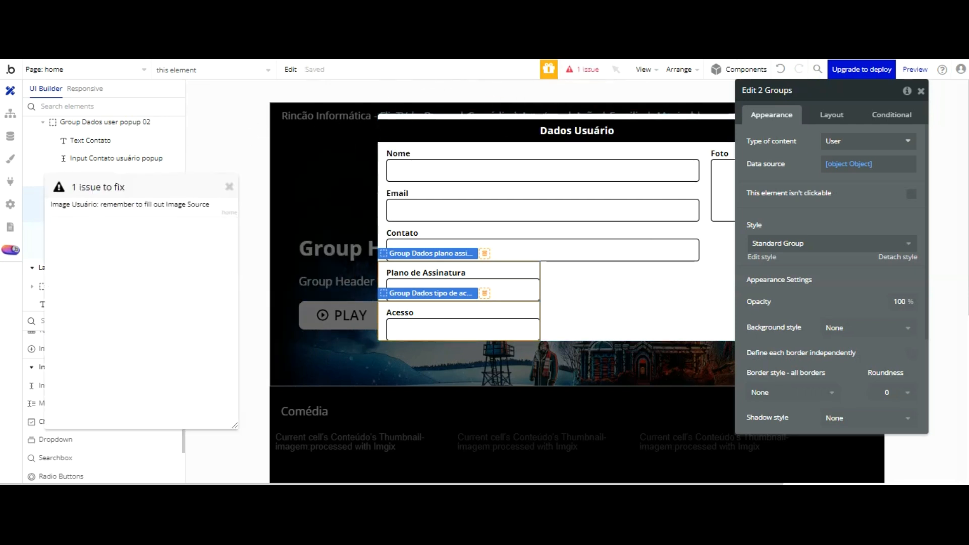
pyautogui.click(671, 69)
pyautogui.click(651, 290)
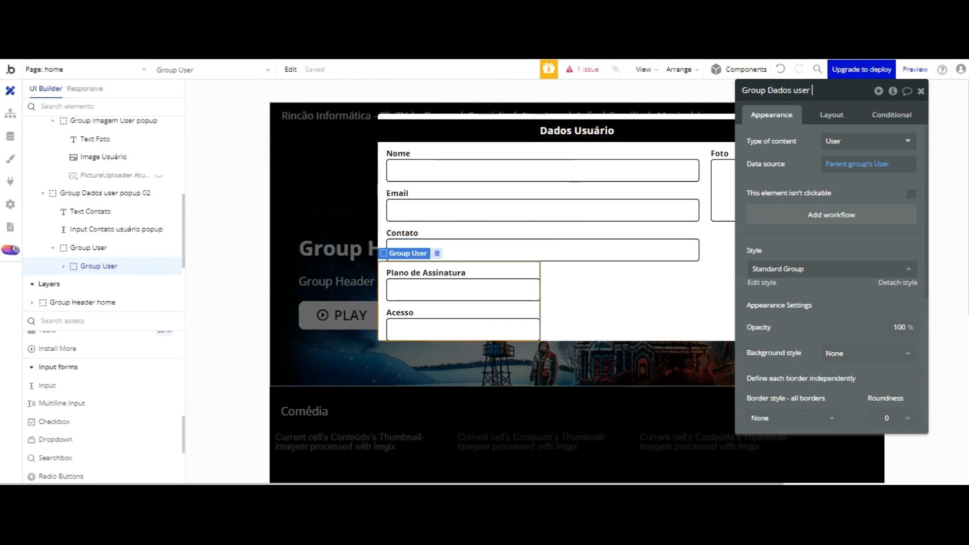
# Step: Name the wrapper 'Group Dados user popup 03' and make Group Dados tipo de acesso 700 px wide
pyautogui.write('03')
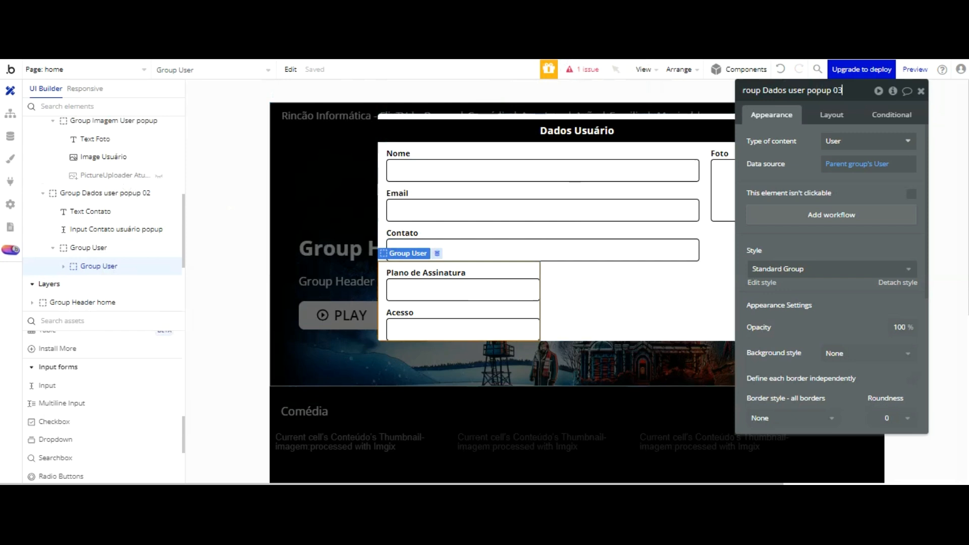
pyautogui.click(809, 154)
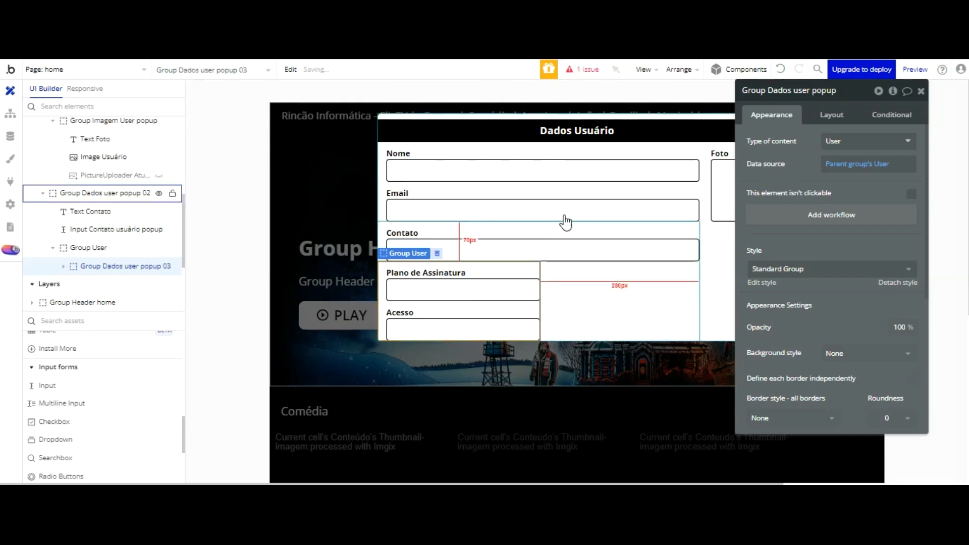
pyautogui.click(525, 308)
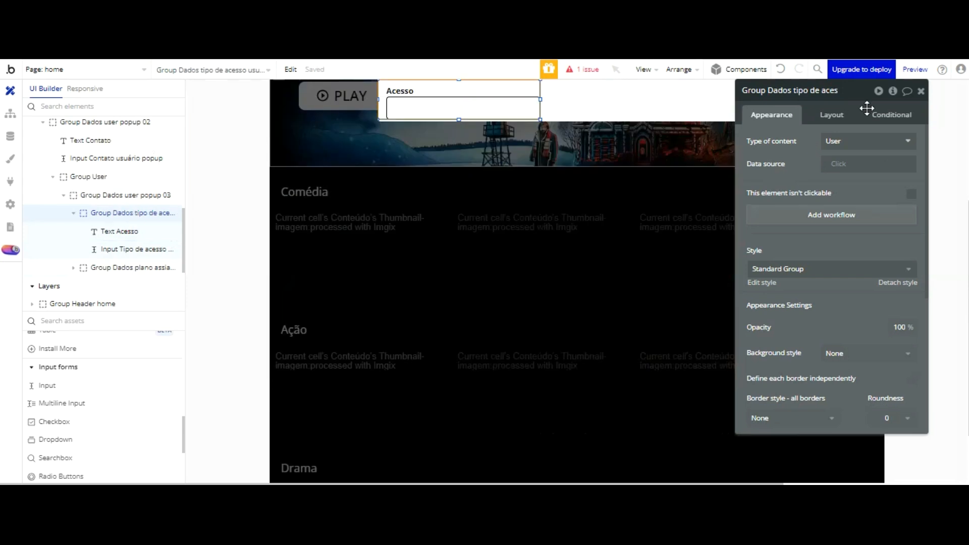
pyautogui.click(831, 115)
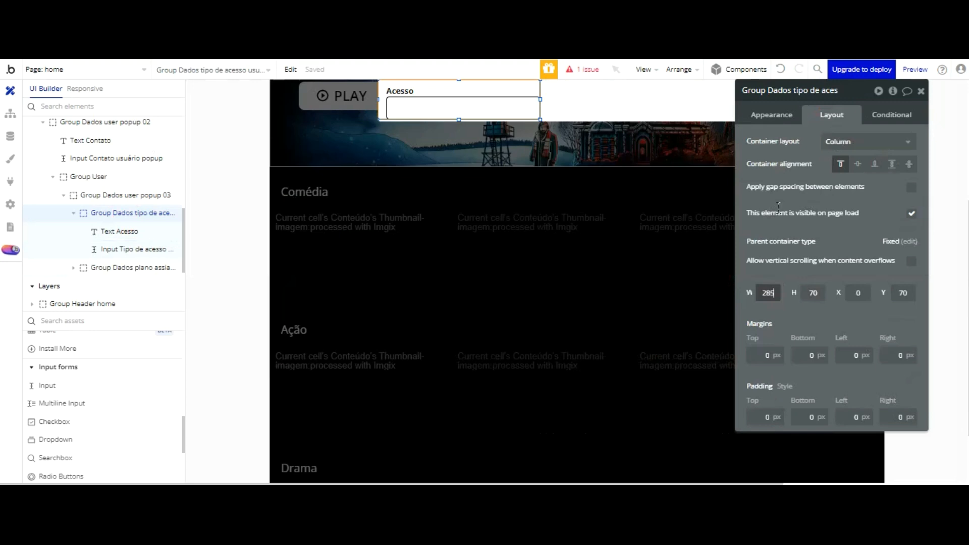
pyautogui.write('700')
pyautogui.press('Return')
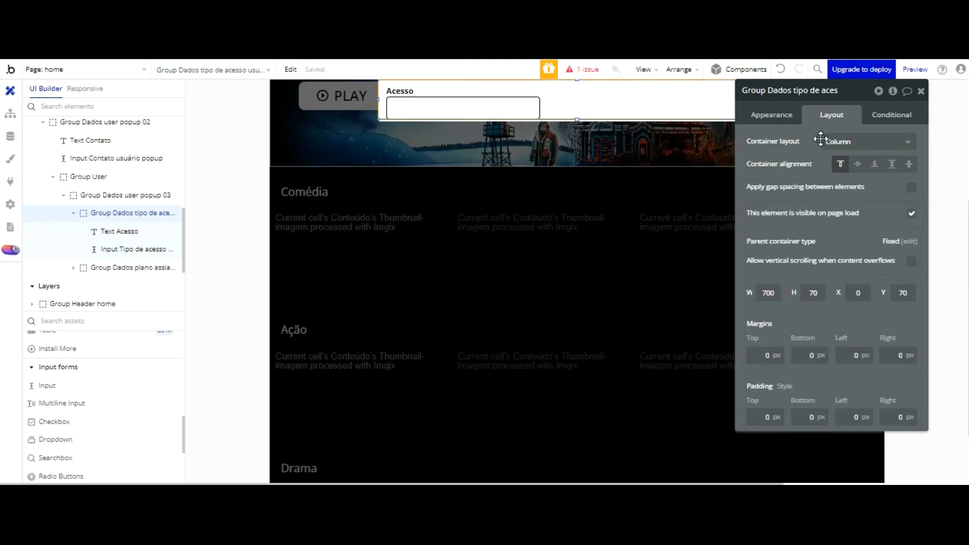
pyautogui.scroll(5, 719, 168)
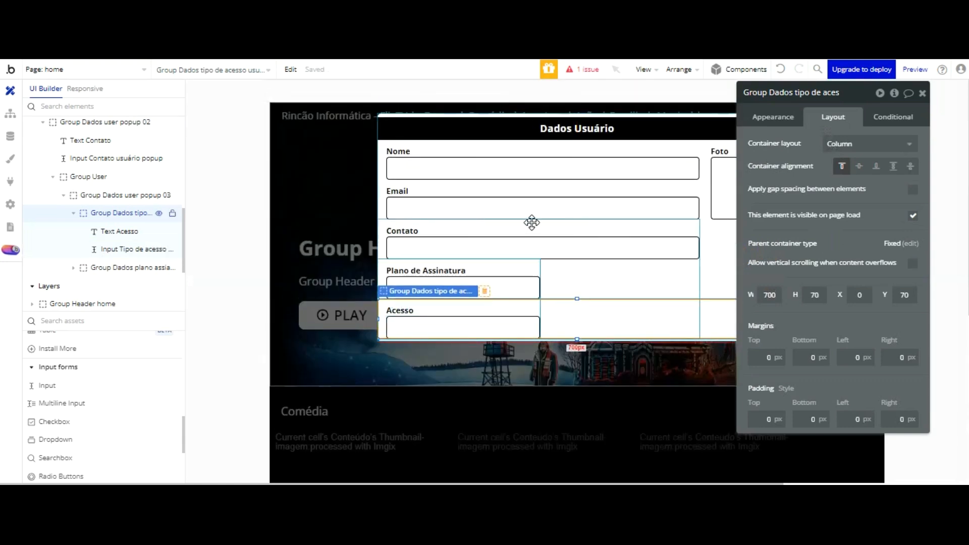
pyautogui.click(590, 277)
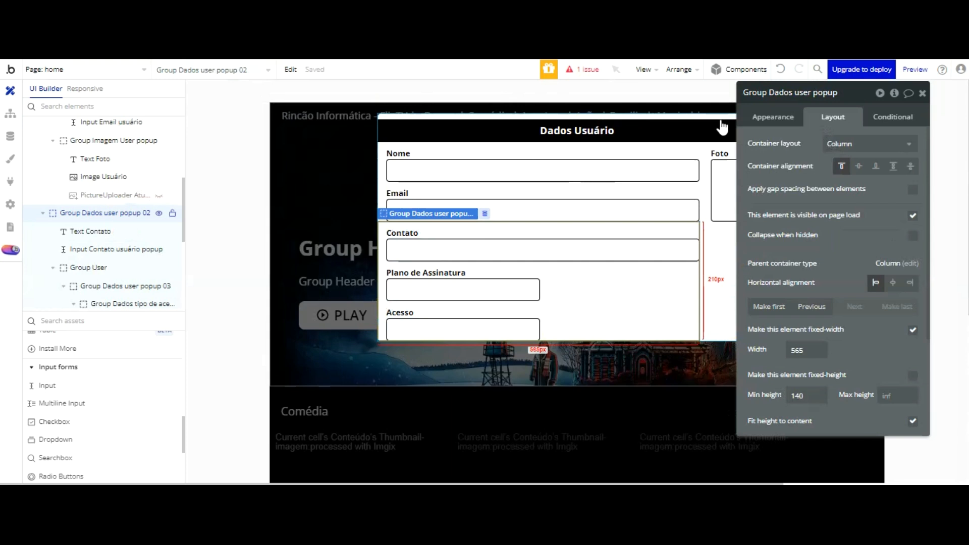
# Step: Set Group Dados user popup 02 to a Row layout and delete the extra Contato input
pyautogui.click(869, 144)
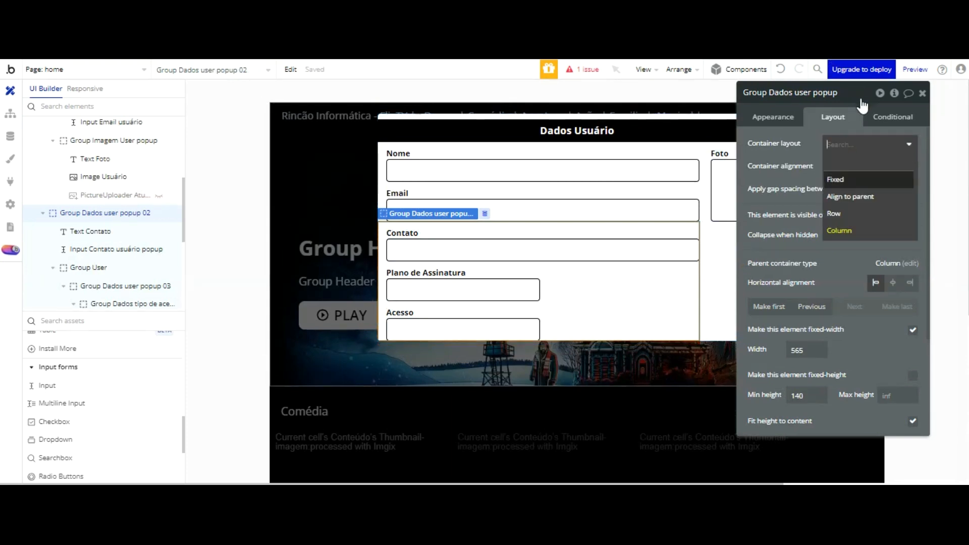
pyautogui.click(842, 214)
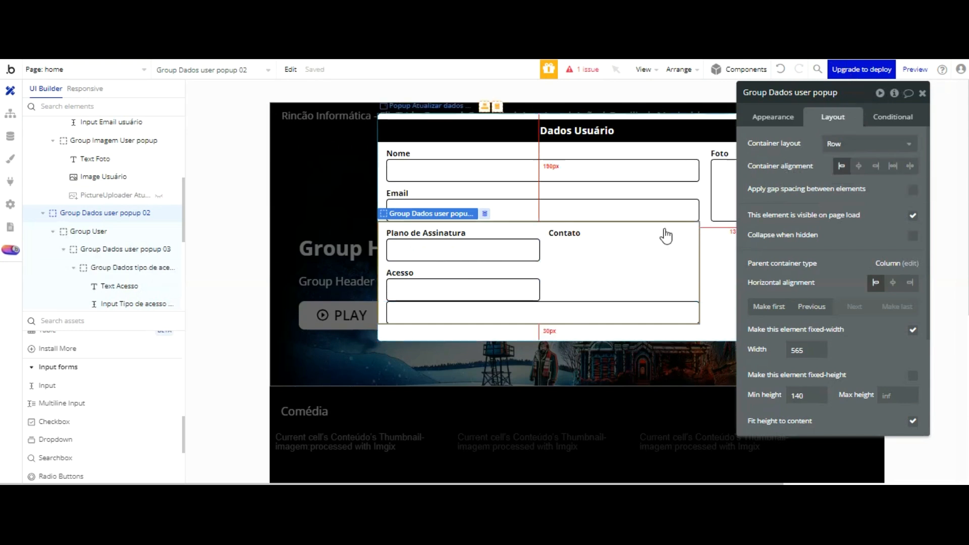
pyautogui.click(616, 303)
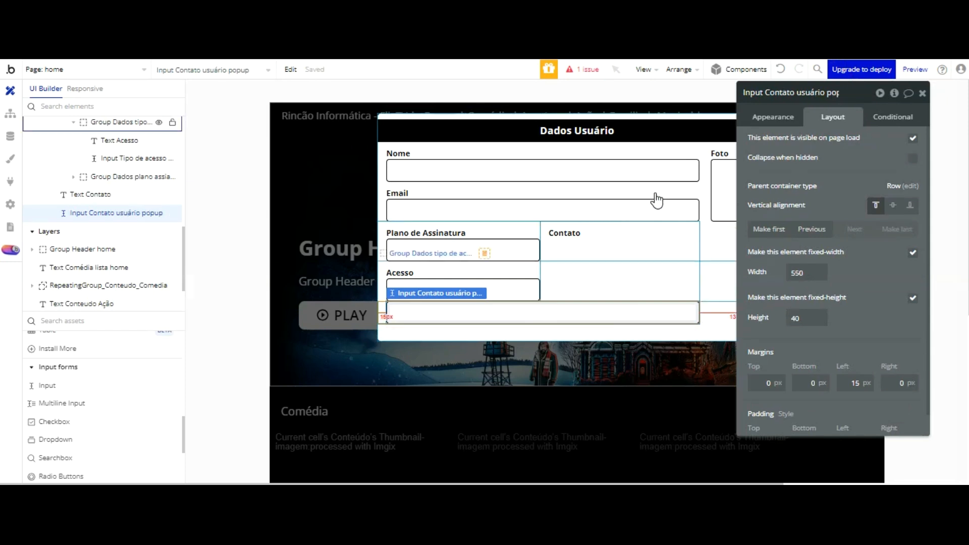
pyautogui.press('Delete')
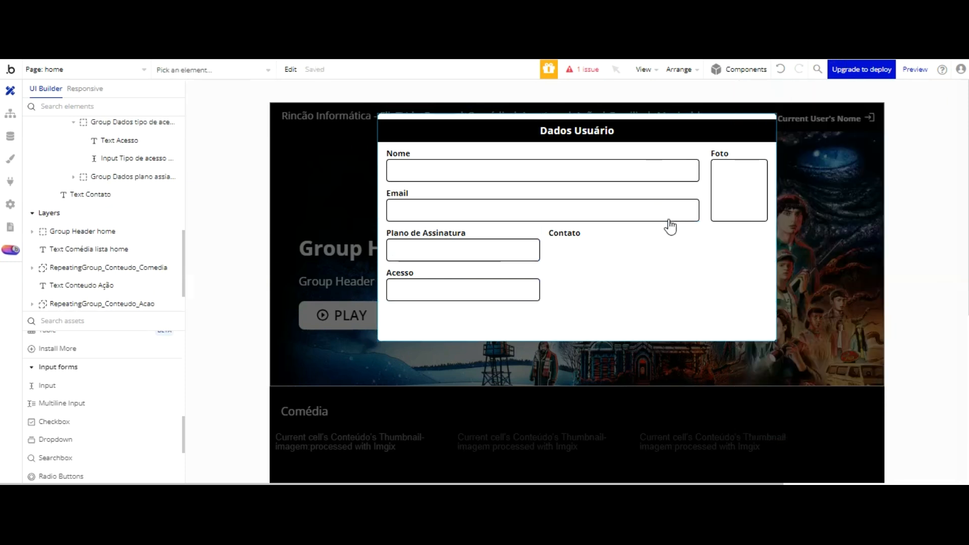
# Step: Keep the Acesso field's group in a Column container layout
pyautogui.click(572, 268)
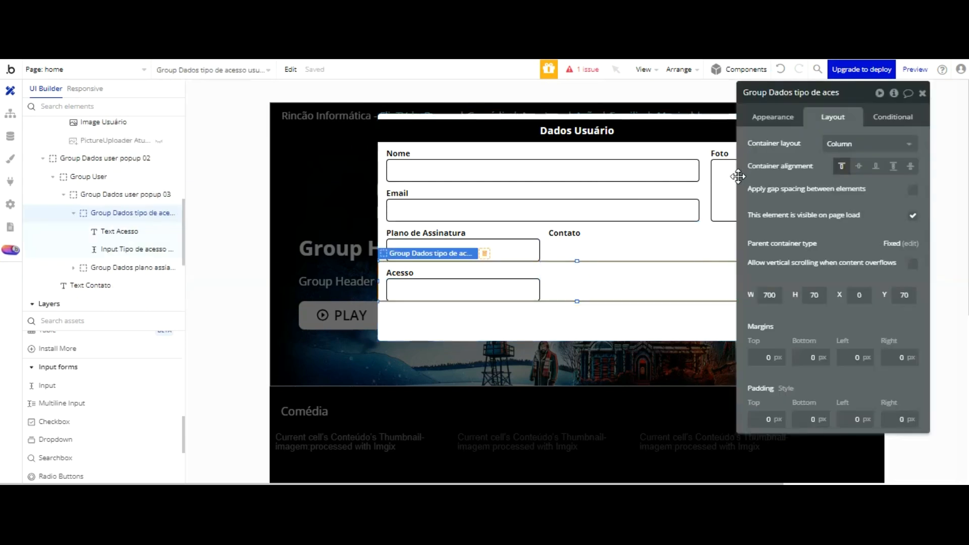
pyautogui.click(853, 145)
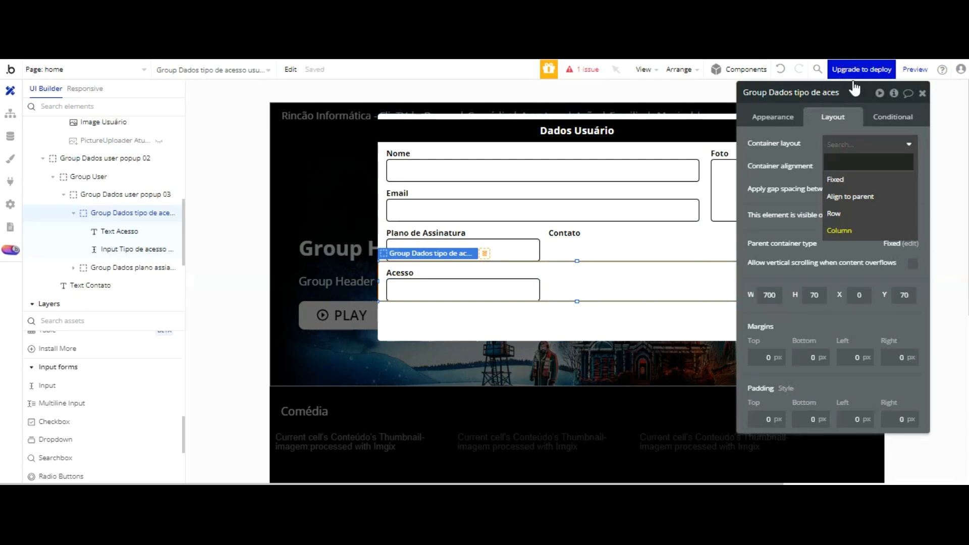
pyautogui.click(838, 229)
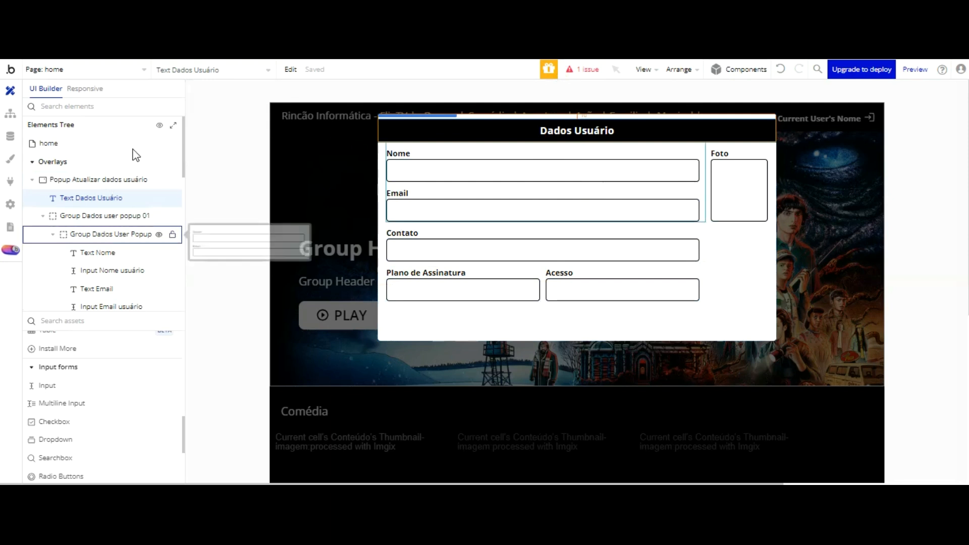
# Step: Rename Group User popup 03 to 'Group Dados user popup 03'
pyautogui.scroll(-1, 133, 152)
pyautogui.scroll(-3, 134, 161)
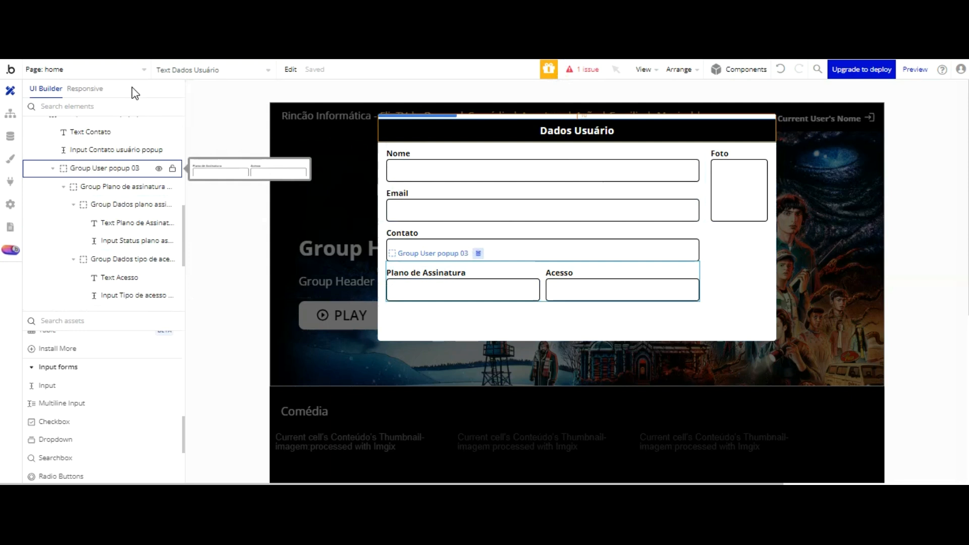
pyautogui.scroll(1, 132, 87)
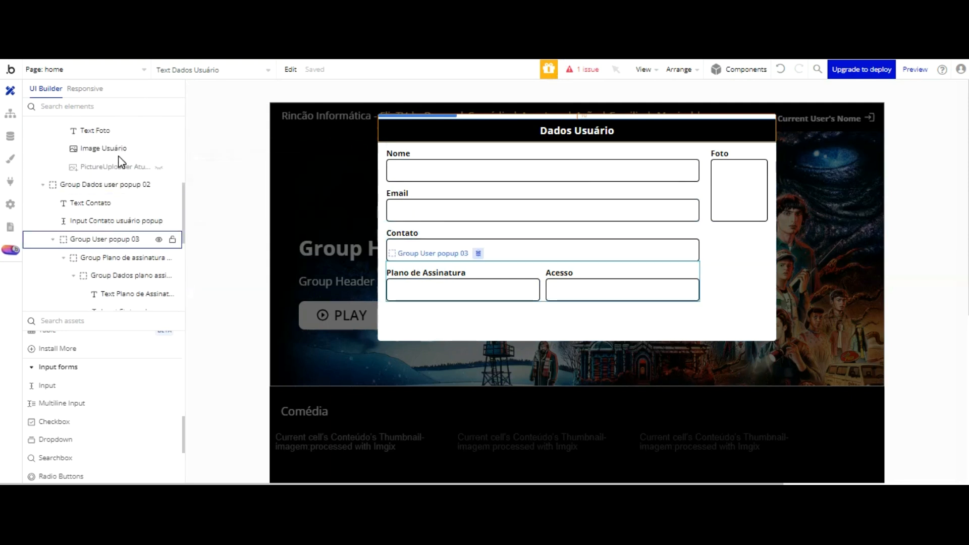
pyautogui.click(118, 239)
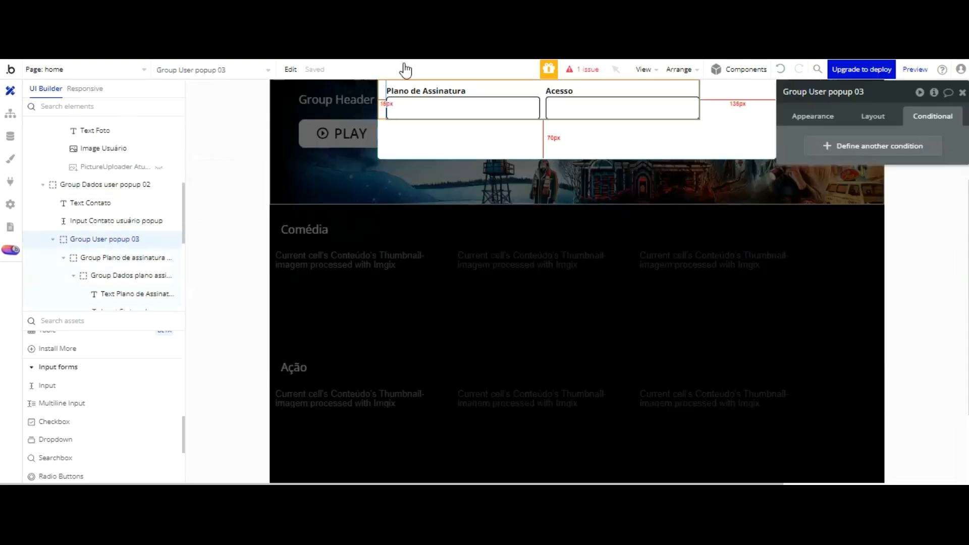
pyautogui.scroll(3, 474, 126)
pyautogui.click(811, 91)
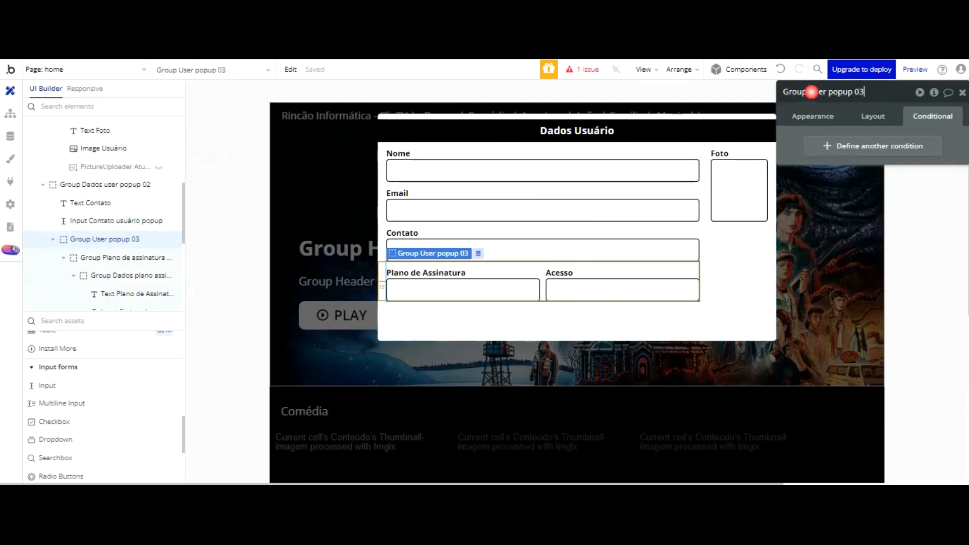
pyautogui.write('Dados u')
pyautogui.press('Return')
# Step: Review the group's appearance and layout, then inspect its Plano de Assinatura and Acesso child groups
pyautogui.click(812, 116)
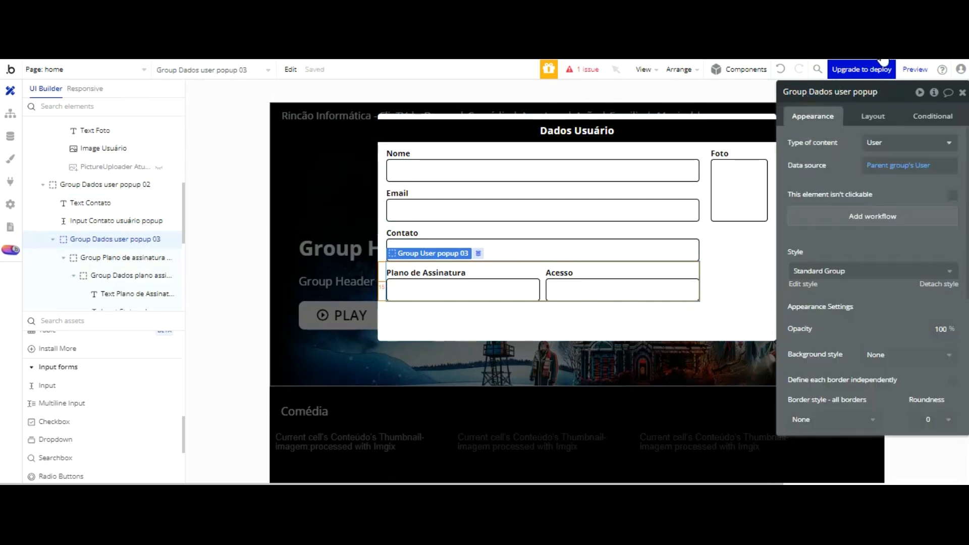
pyautogui.click(872, 117)
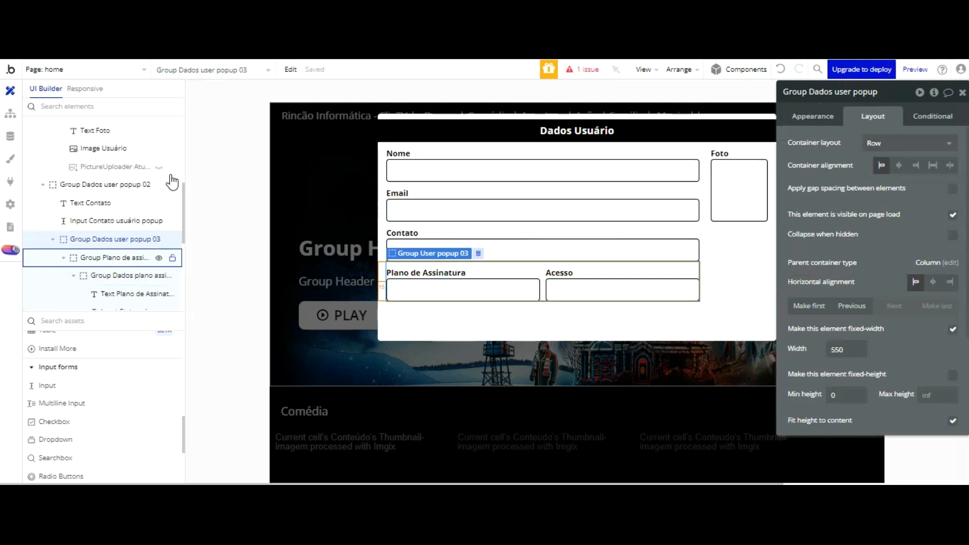
pyautogui.click(129, 257)
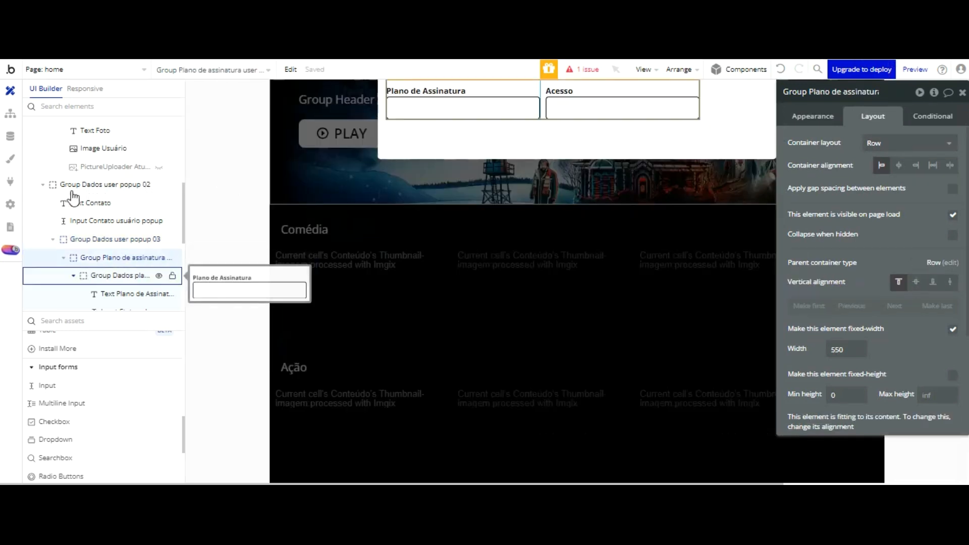
pyautogui.click(73, 275)
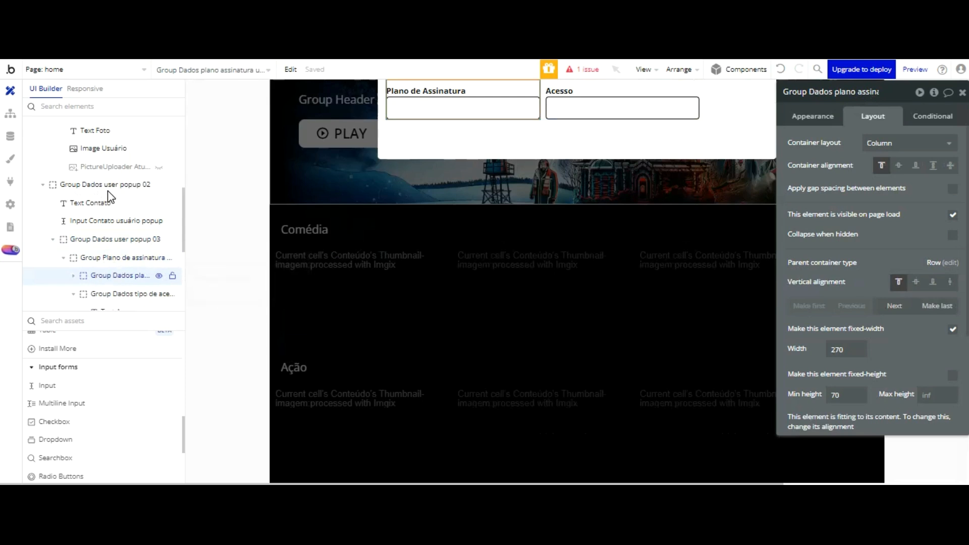
pyautogui.moveTo(109, 257)
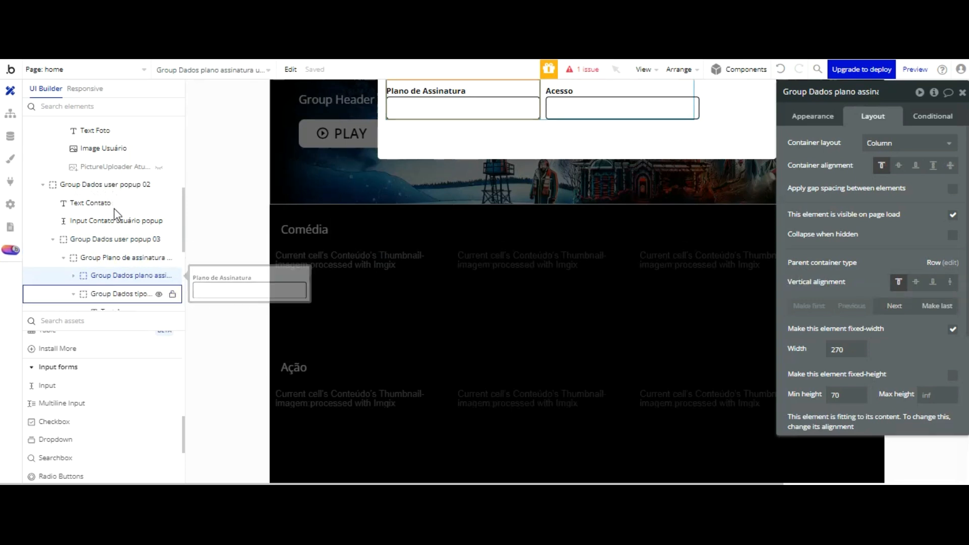
pyautogui.click(113, 294)
pyautogui.scroll(3, 575, 162)
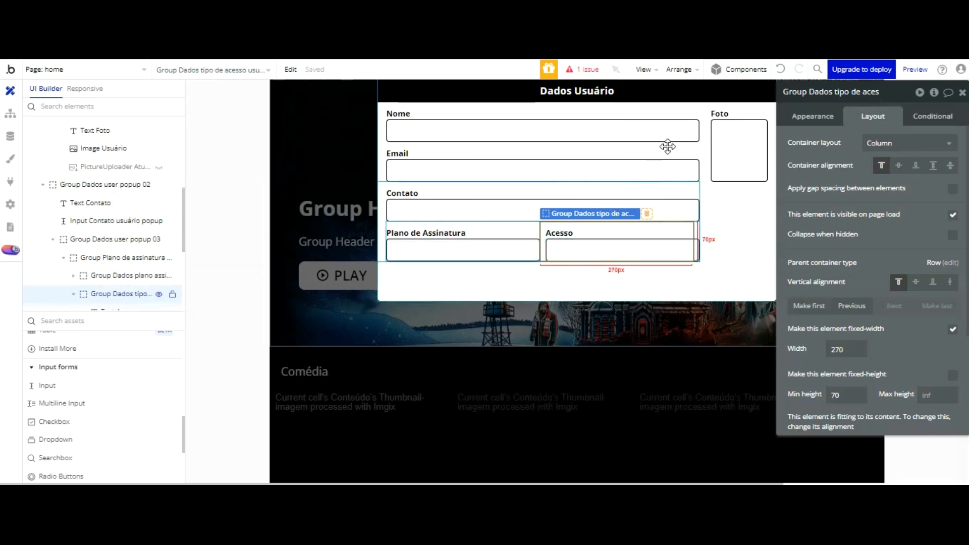
# Step: Make the Acesso group fit its width to content with a 280 px minimum width
pyautogui.click(679, 234)
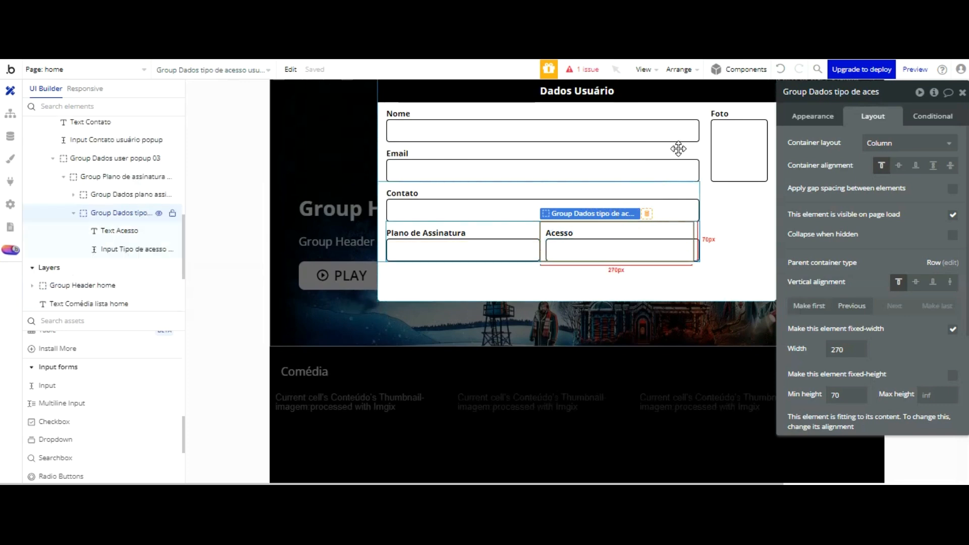
pyautogui.moveTo(846, 352); pyautogui.dragTo(818, 355)
pyautogui.write('275')
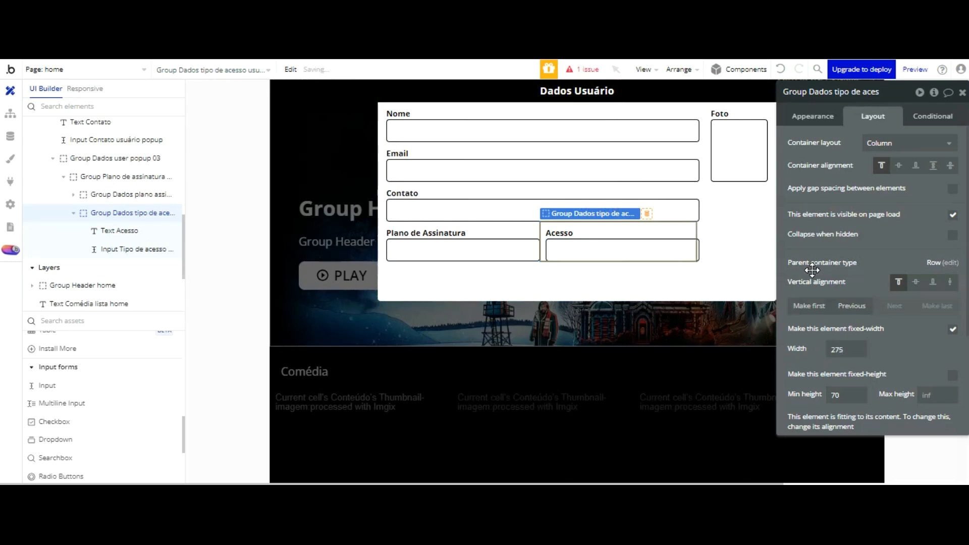
pyautogui.click(843, 349)
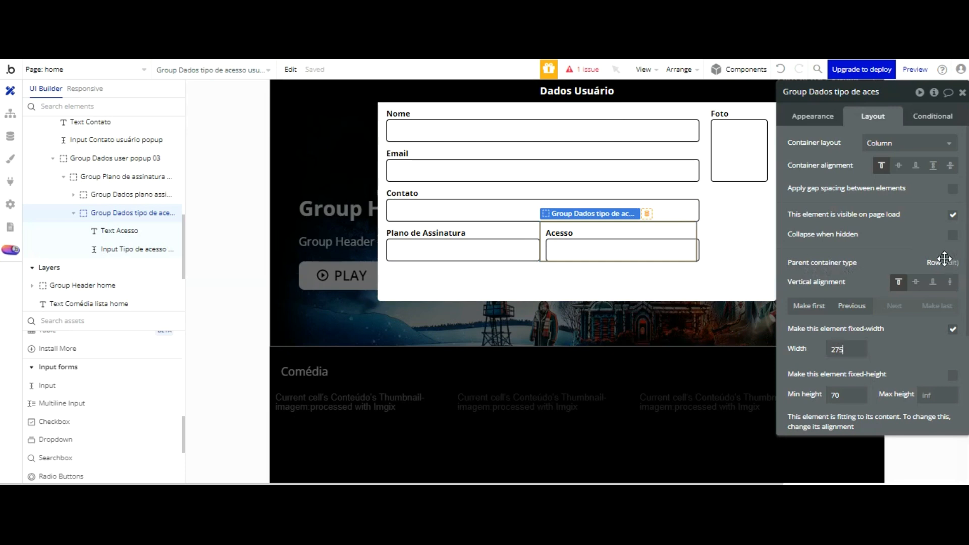
pyautogui.click(952, 328)
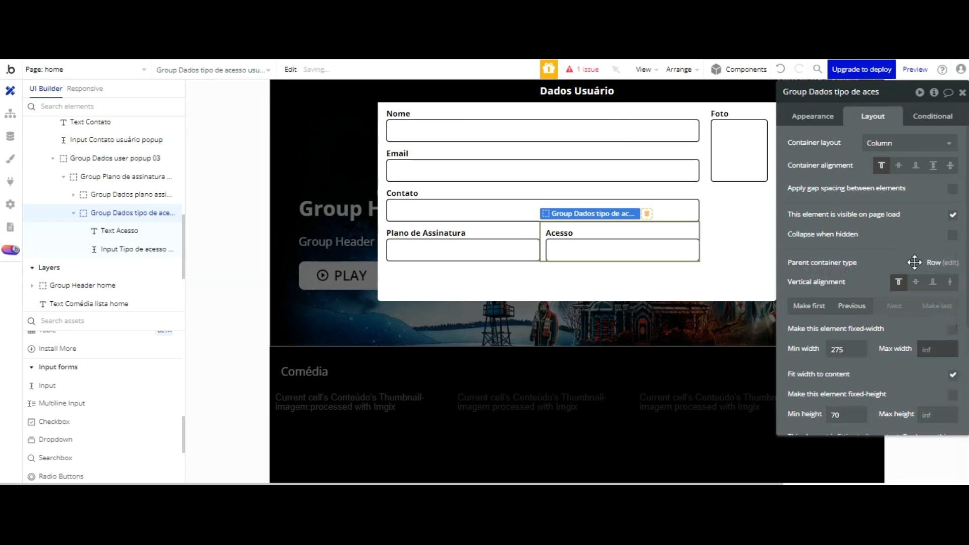
pyautogui.doubleClick(828, 350)
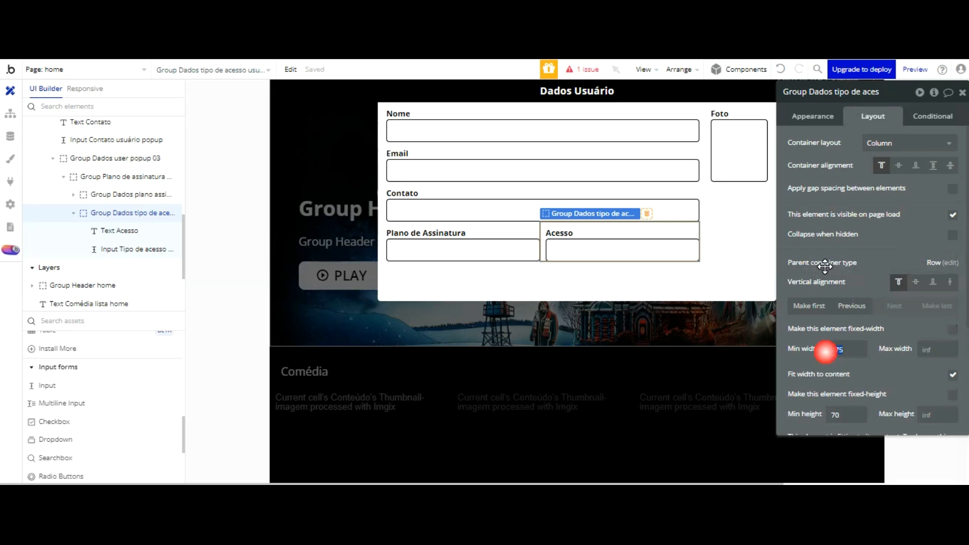
pyautogui.write('280')
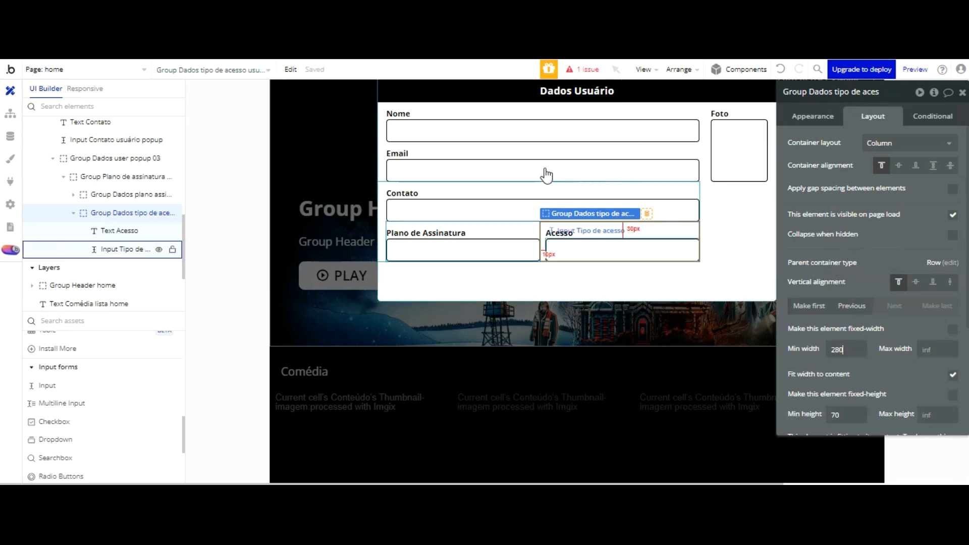
# Step: Preview the page and reload it to test the Acesso field, then return to the editor
pyautogui.click(353, 76)
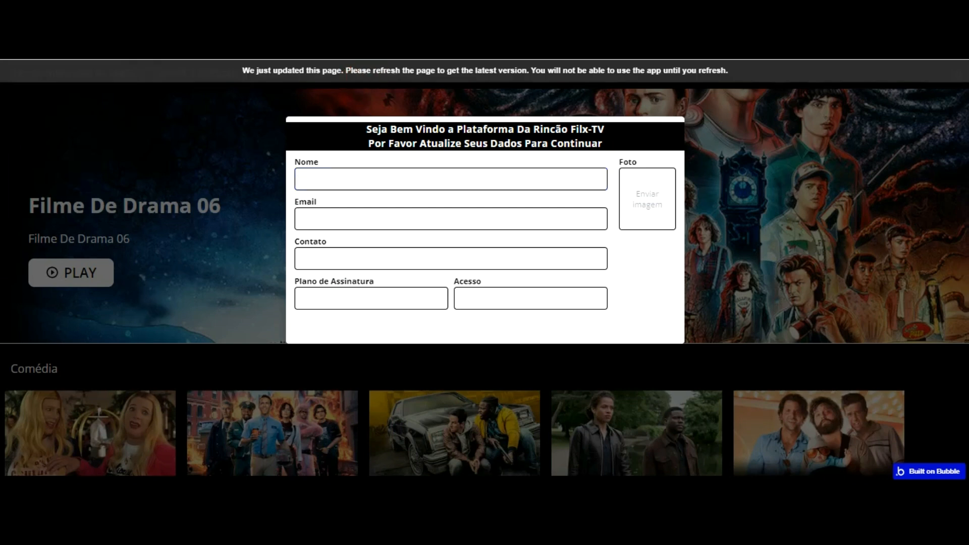
pyautogui.press('F5')
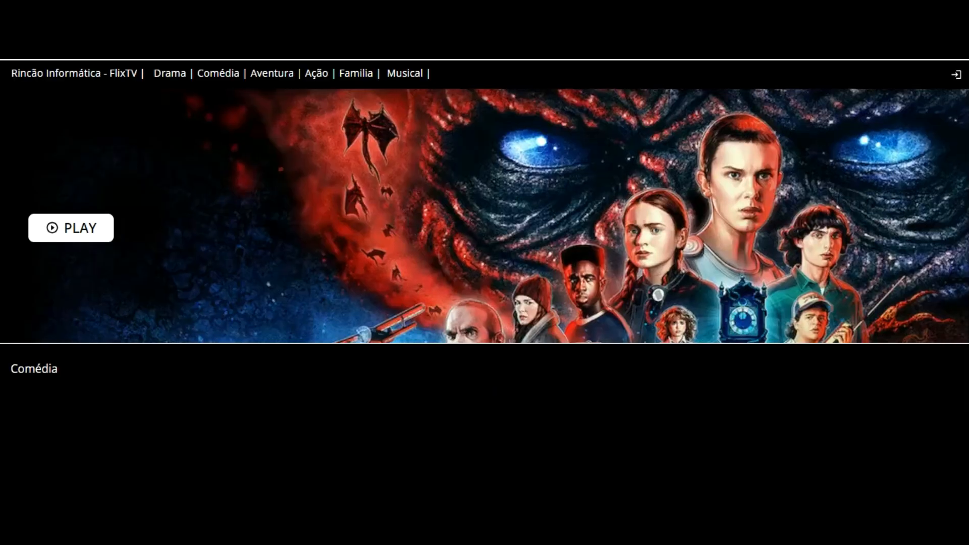
pyautogui.click(490, 293)
pyautogui.click(354, 66)
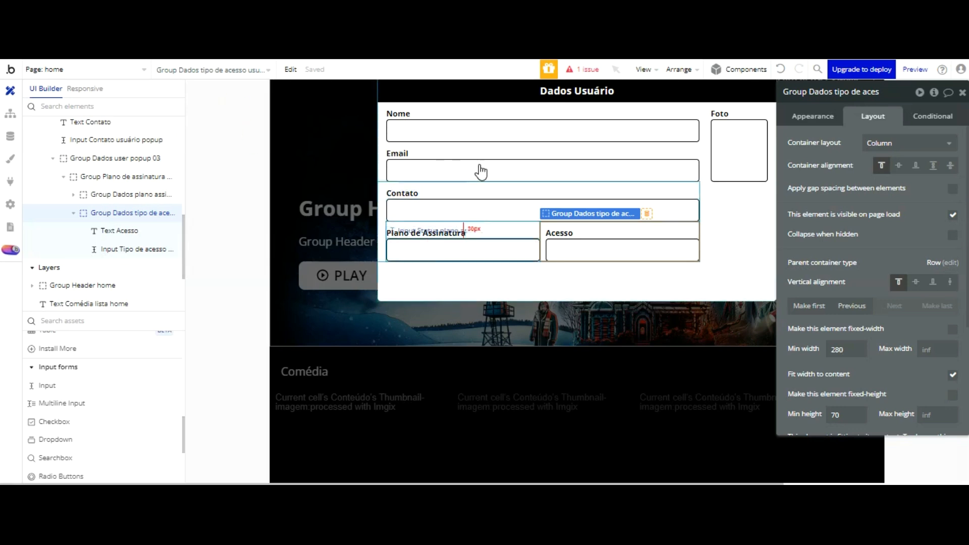
# Step: Select the Plano de Assinatura input, then the Acesso input to inspect its fixed 270 × 40 layout
pyautogui.click(479, 250)
pyautogui.click(622, 250)
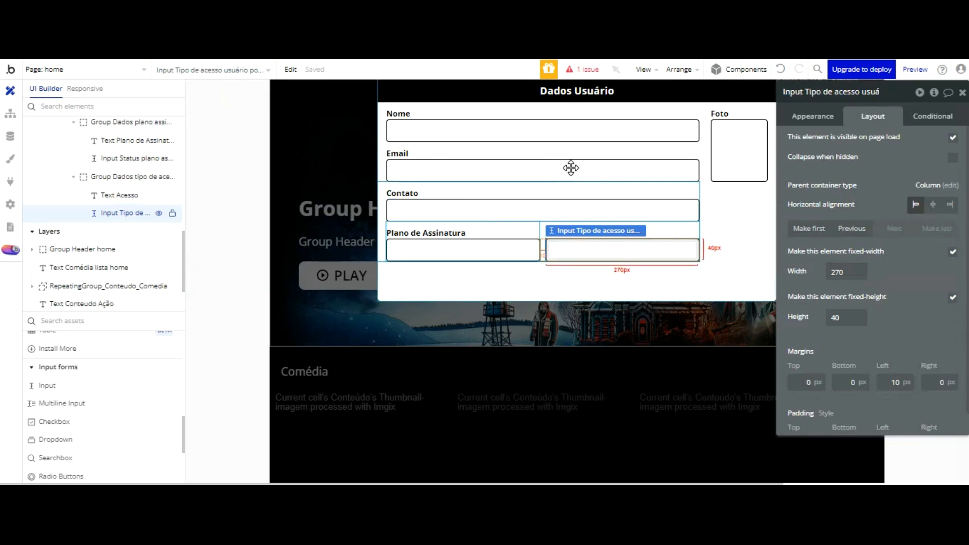
# Step: Place a new button below the Plano de Assinatura field in the popup
pyautogui.scroll(1, 93, 323)
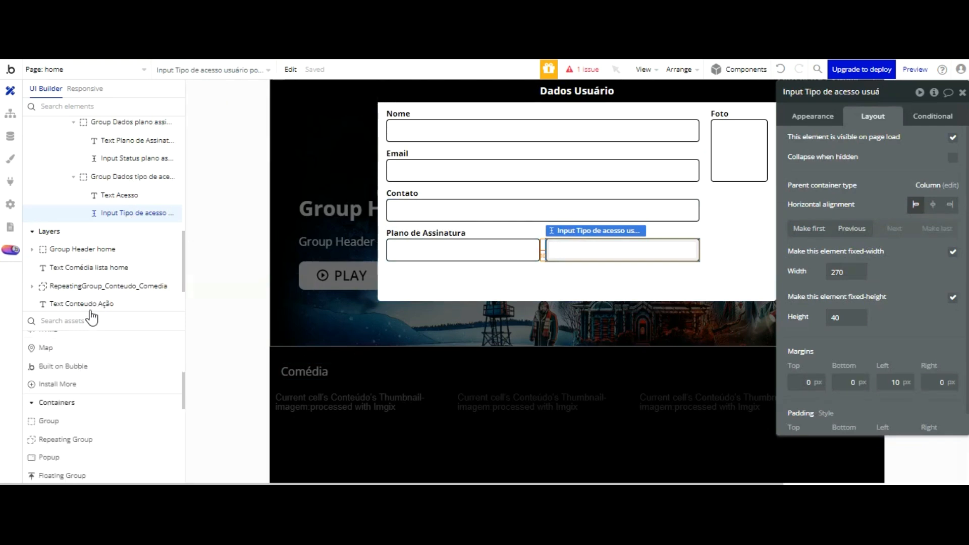
pyautogui.scroll(2, 89, 355)
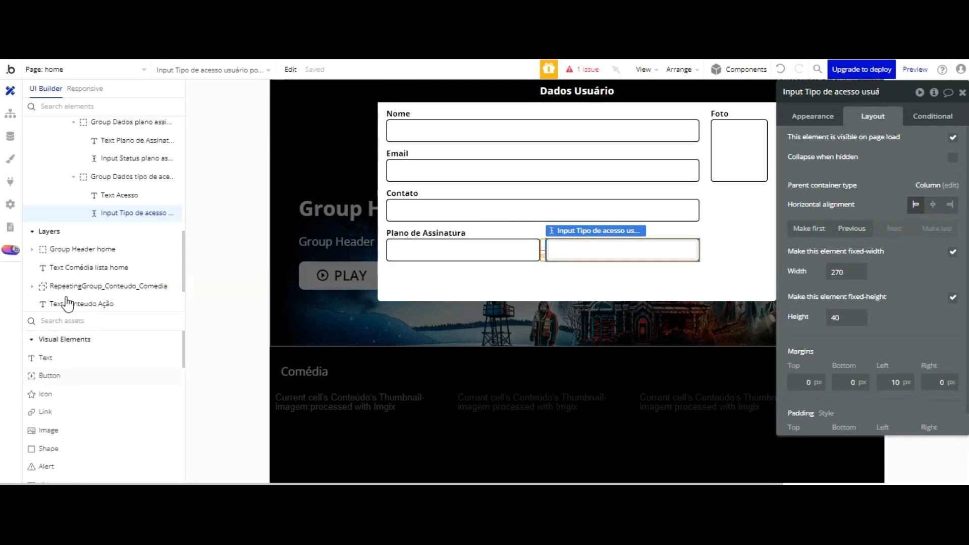
pyautogui.click(191, 360)
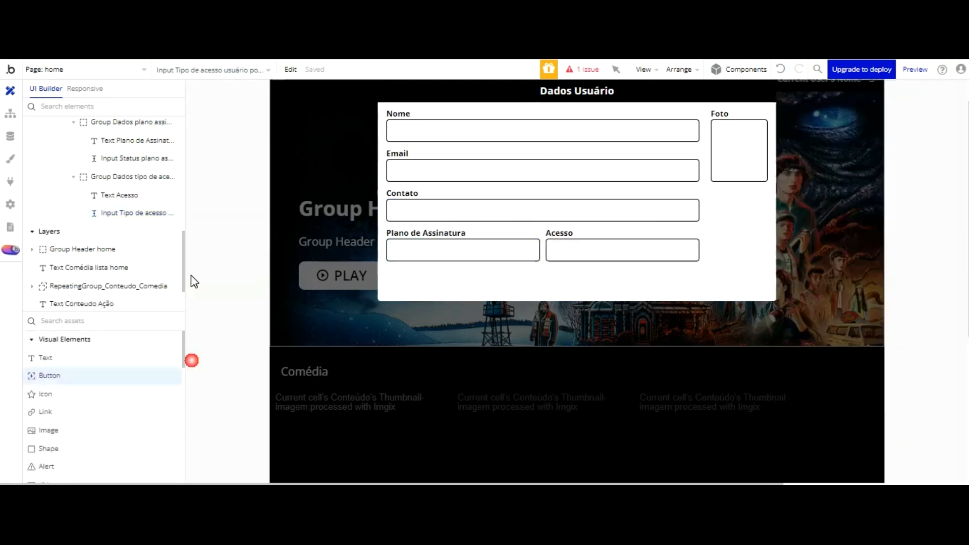
pyautogui.click(401, 188)
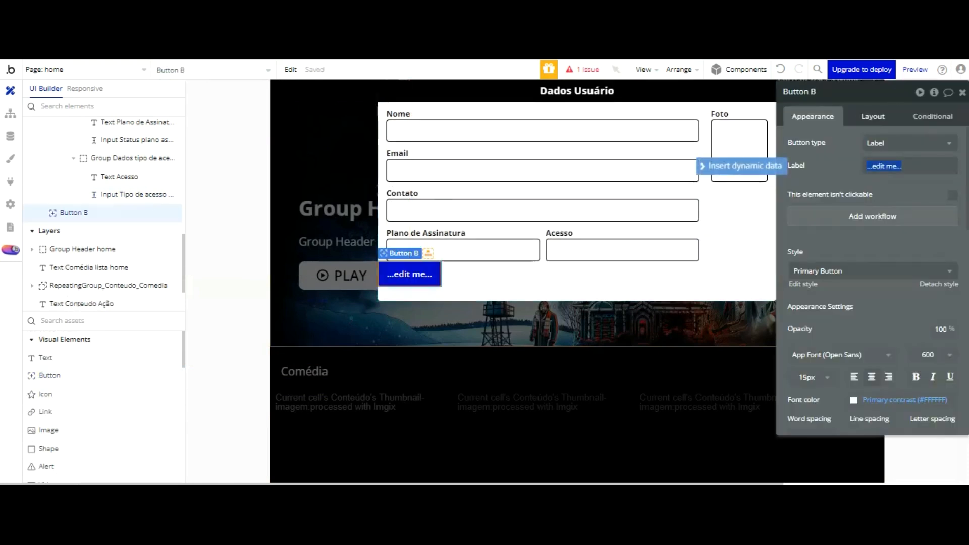
# Step: Rename the button to 'Button Atualizar dados usuário popup'
pyautogui.doubleClick(830, 91)
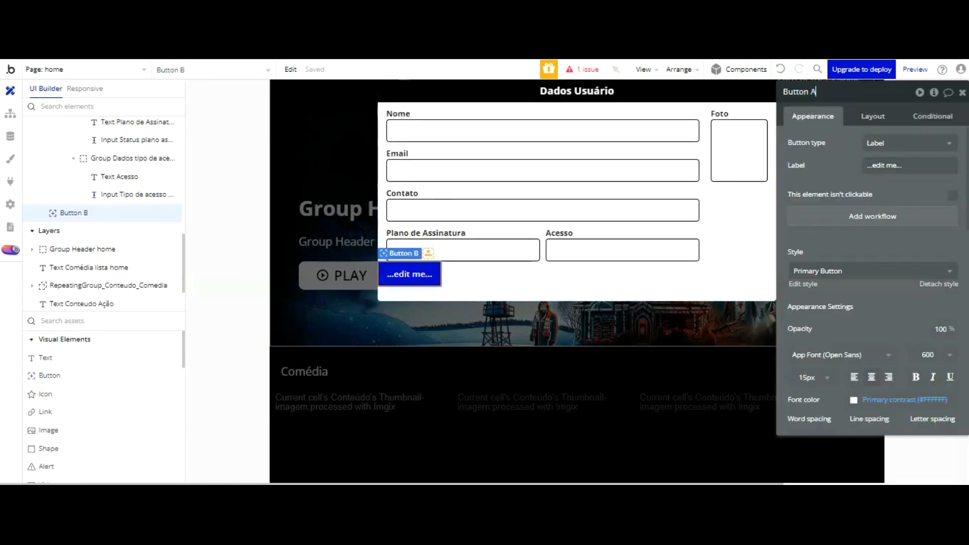
pyautogui.write('Atualizar dados usuário')
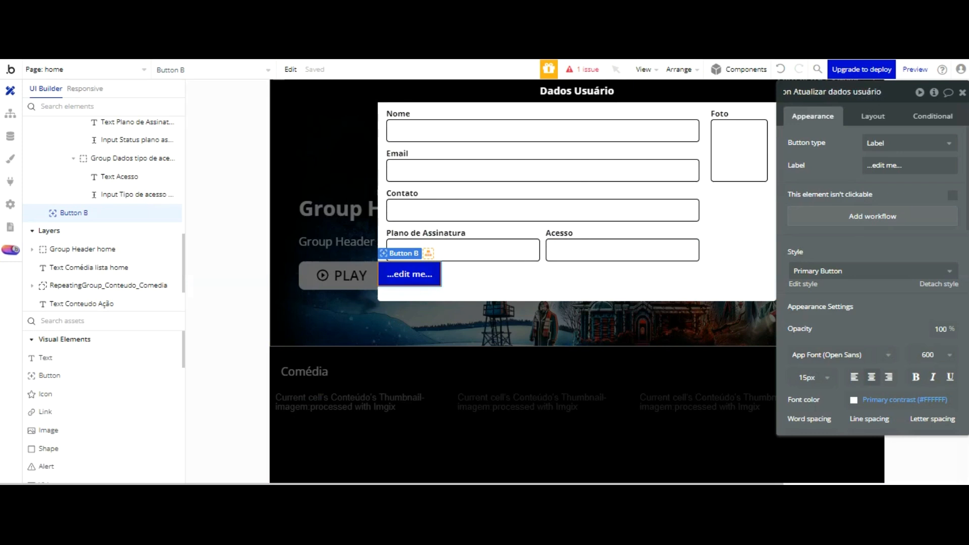
pyautogui.write(' pup')
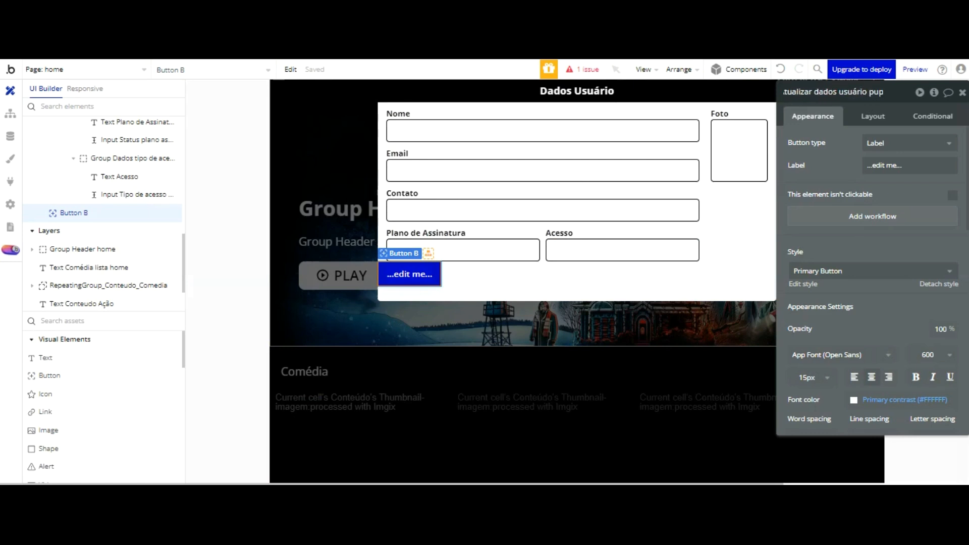
pyautogui.press('BackSpace')
pyautogui.press('BackSpace')
pyautogui.write('opup')
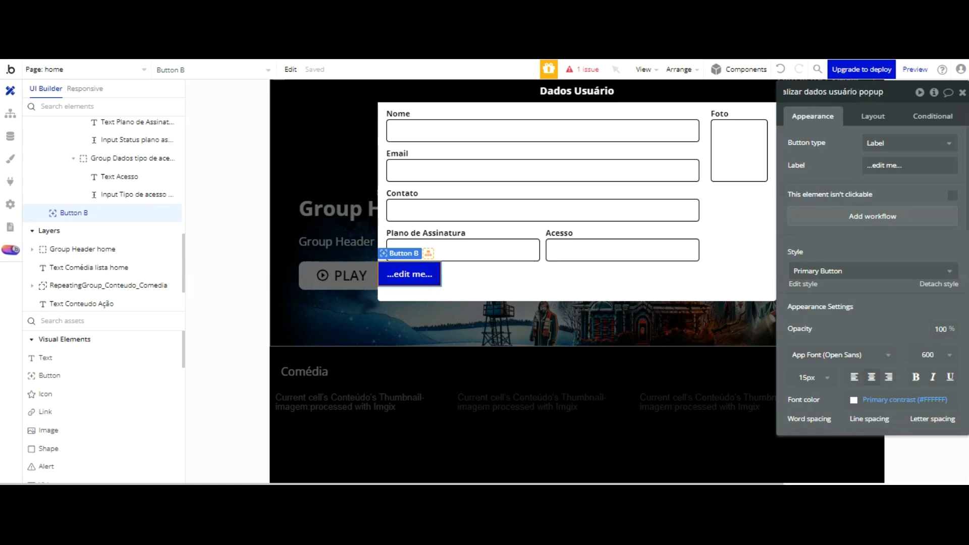
pyautogui.click(908, 164)
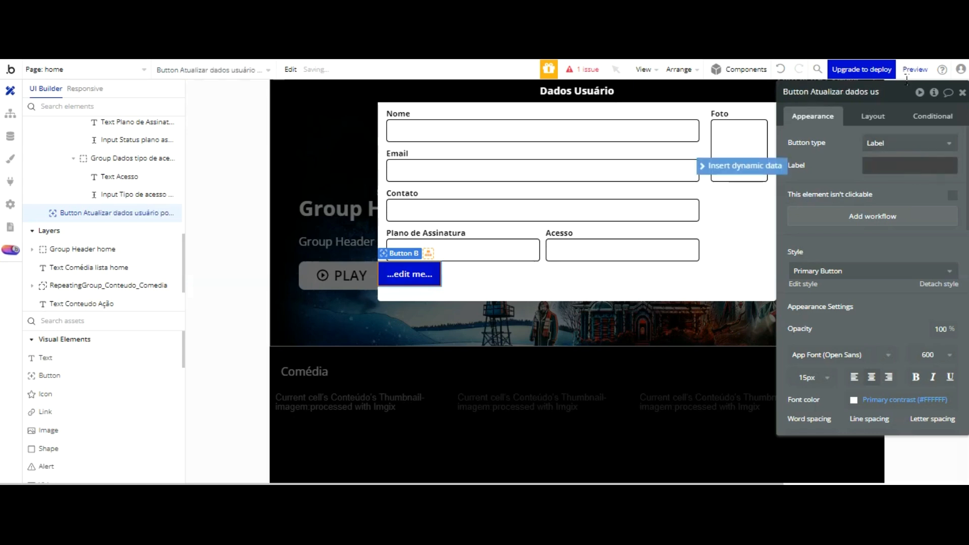
pyautogui.click(896, 143)
# Step: Make the button show an icon and label, with the label 'Atualizar'
pyautogui.click(889, 212)
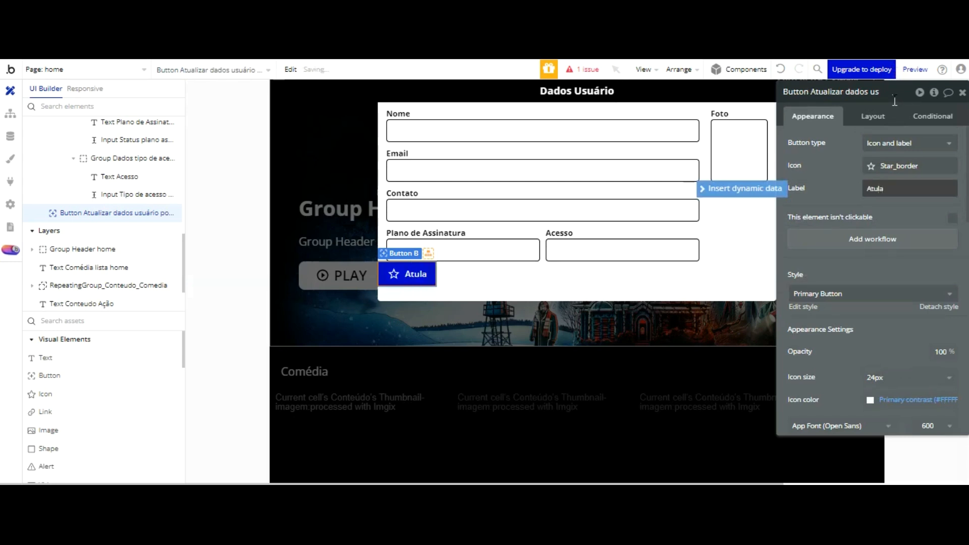
pyautogui.write('alizar')
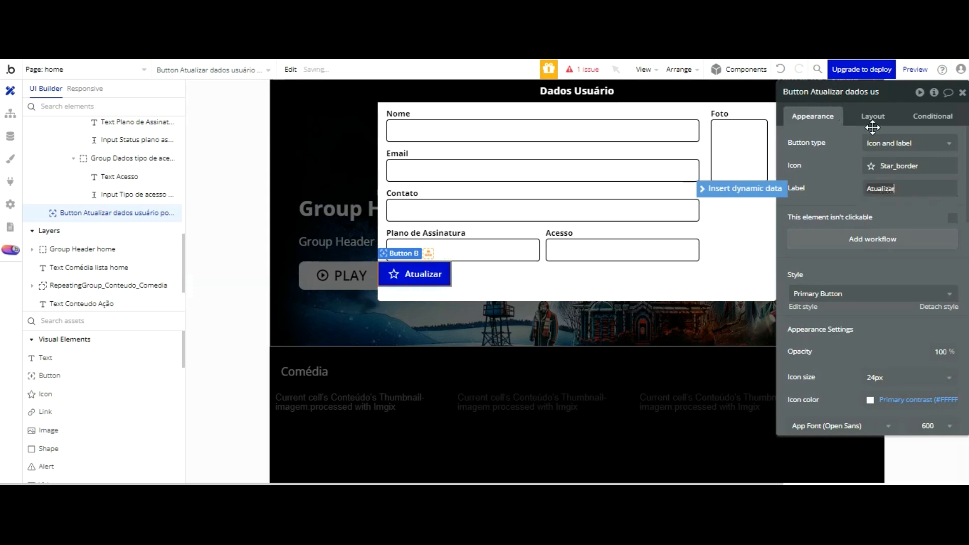
pyautogui.click(884, 213)
# Step: Search the icon picker for 'edit' and give the button the Mode_edit_outline pencil icon
pyautogui.click(874, 166)
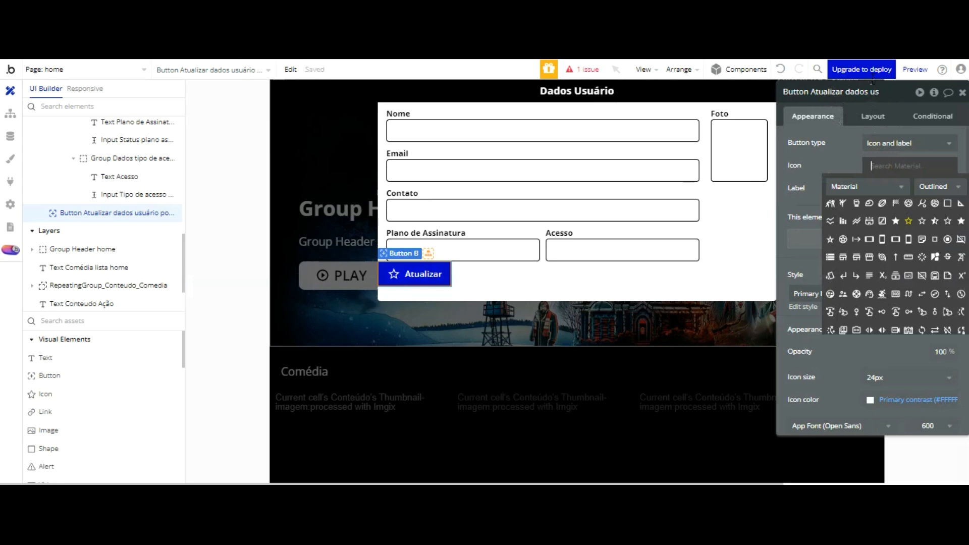
pyautogui.click(899, 164)
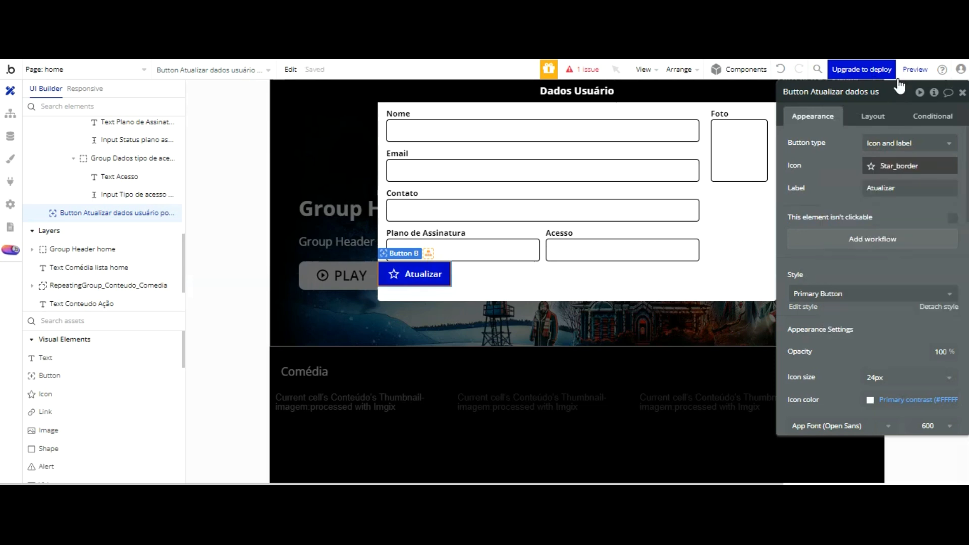
pyautogui.click(876, 166)
pyautogui.write('pen')
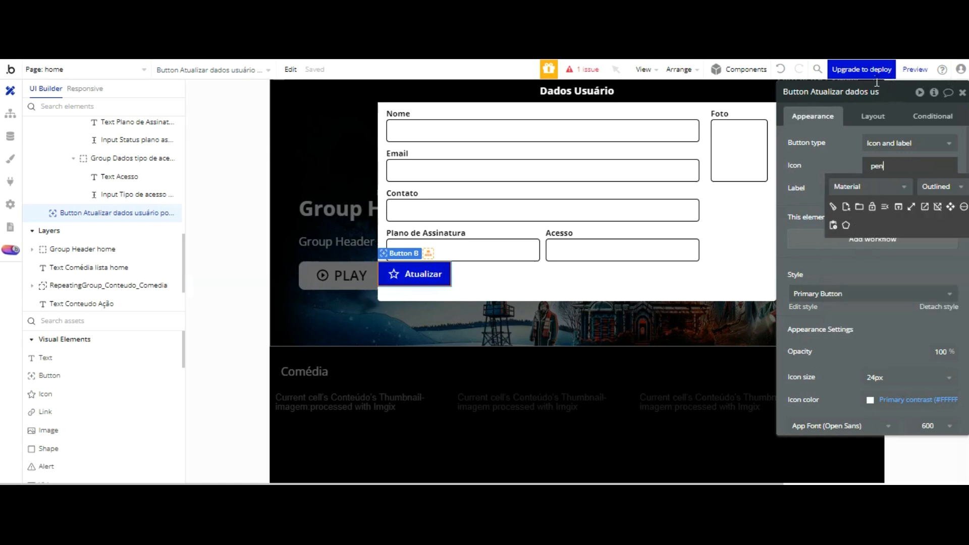
pyautogui.press('BackSpace')
pyautogui.press('BackSpace')
pyautogui.press('BackSpace')
pyautogui.write('edit')
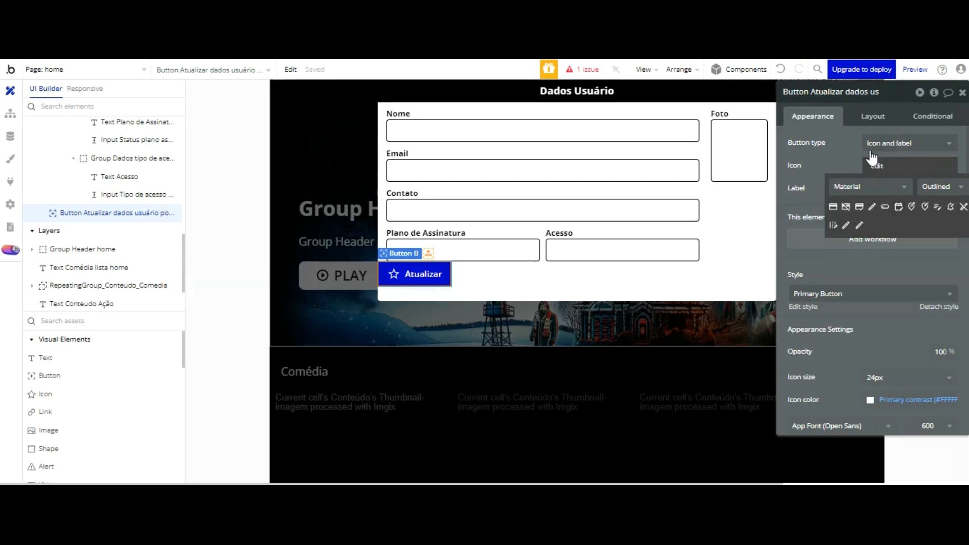
pyautogui.click(859, 225)
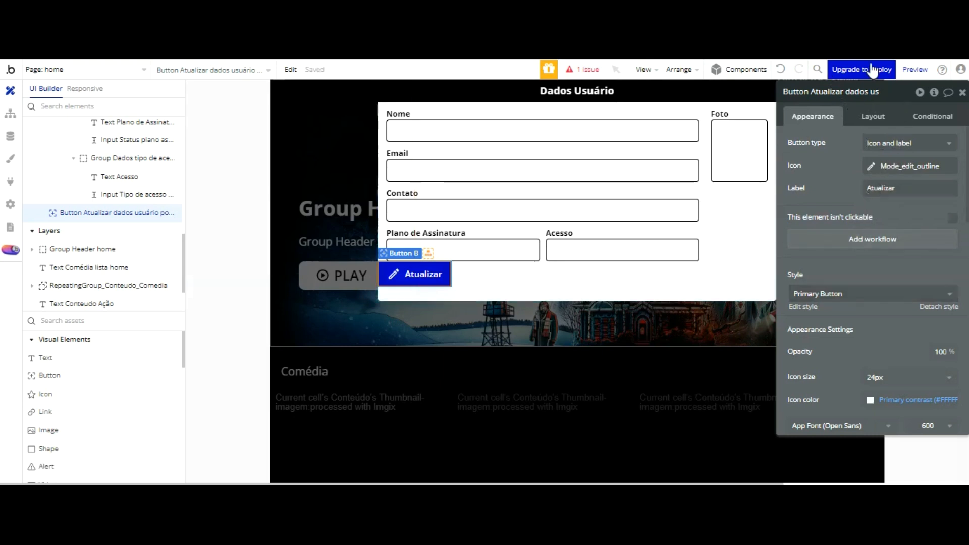
pyautogui.click(872, 116)
pyautogui.scroll(-3, 878, 191)
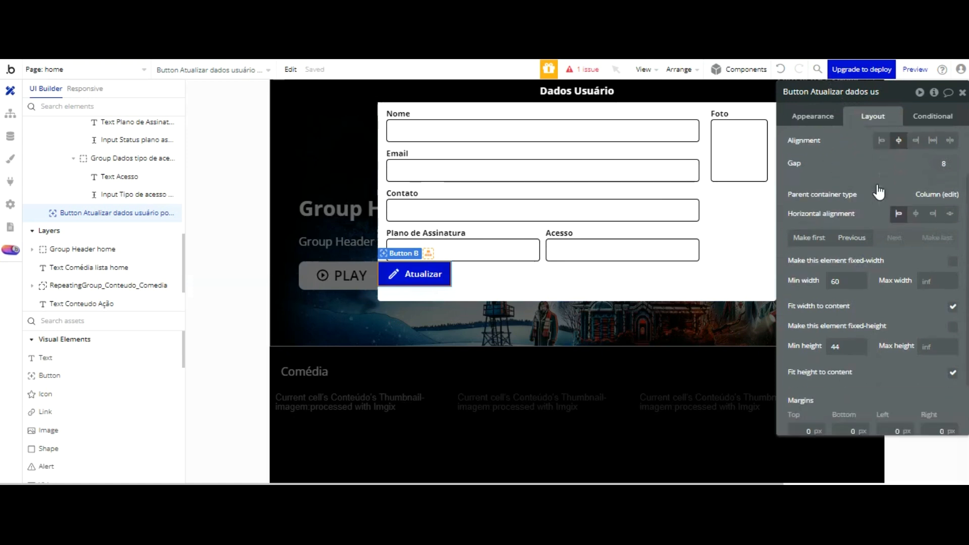
# Step: Give the Atualizar button a 40 px minimum height to match the Acesso input
pyautogui.scroll(-3, 876, 191)
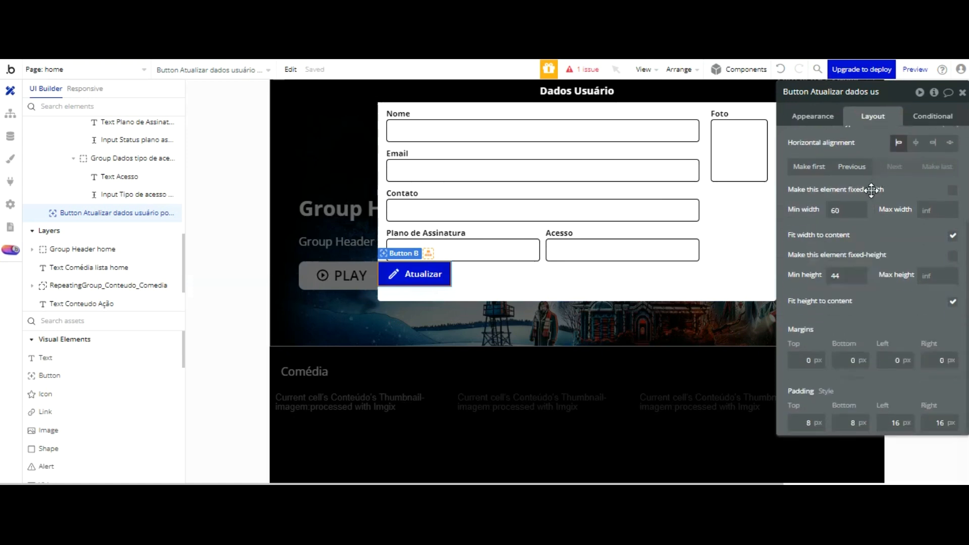
pyautogui.doubleClick(839, 275)
pyautogui.write('40')
pyautogui.click(671, 252)
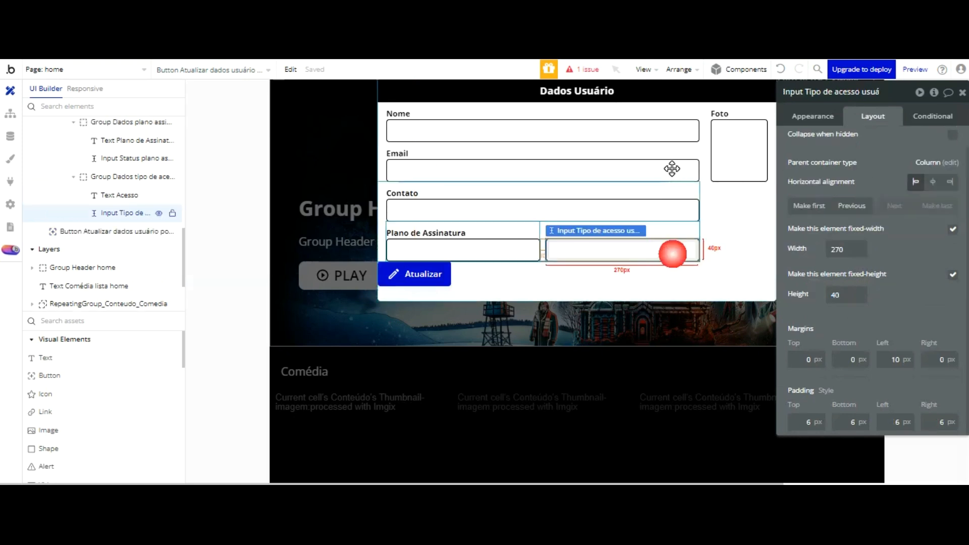
pyautogui.click(438, 268)
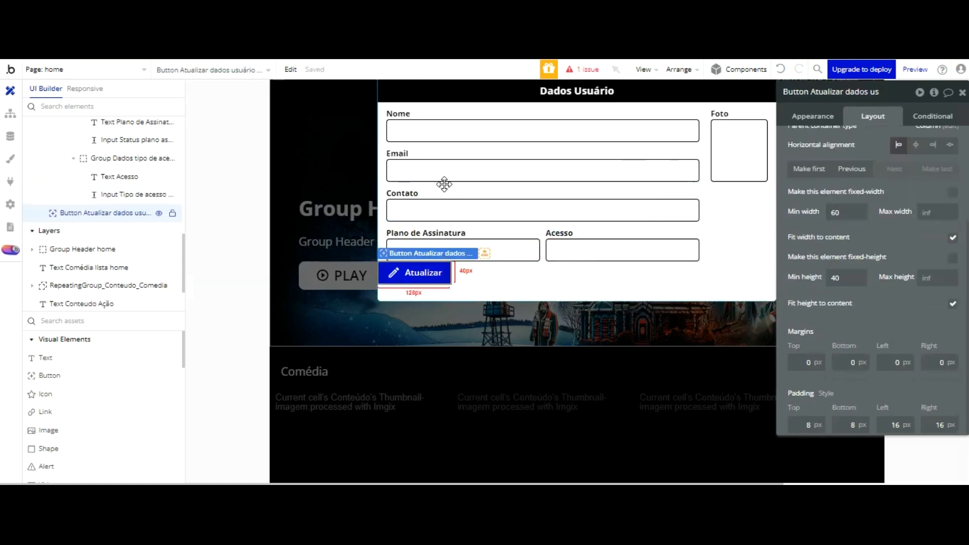
# Step: Set the button's top margin to 10, left margin to 15, and minimum width to 270
pyautogui.doubleClick(809, 363)
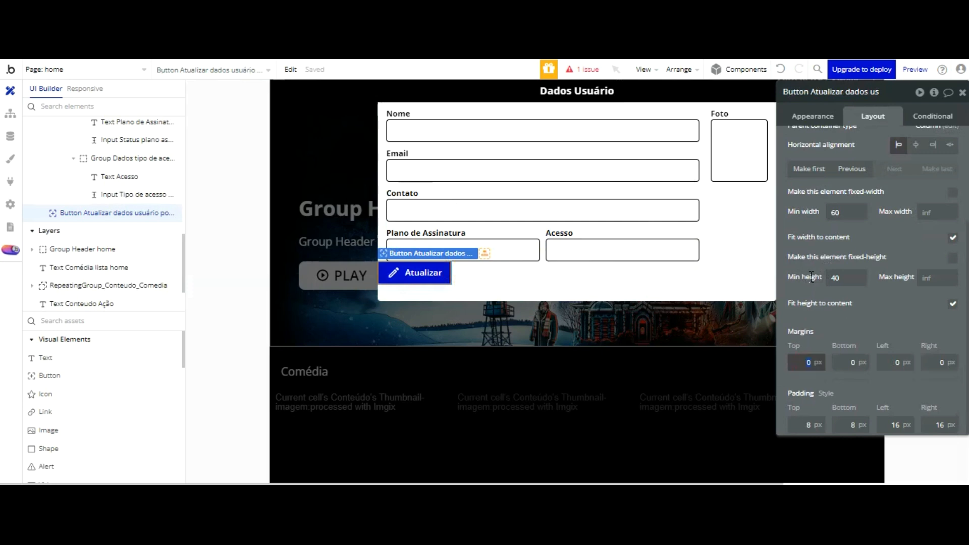
pyautogui.write('10')
pyautogui.press('Tab')
pyautogui.press('Tab')
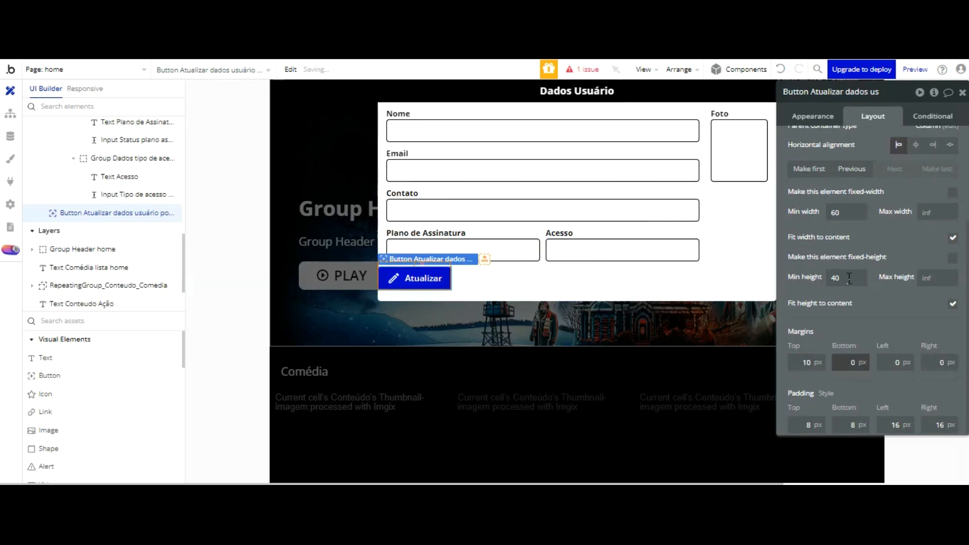
pyautogui.write('150')
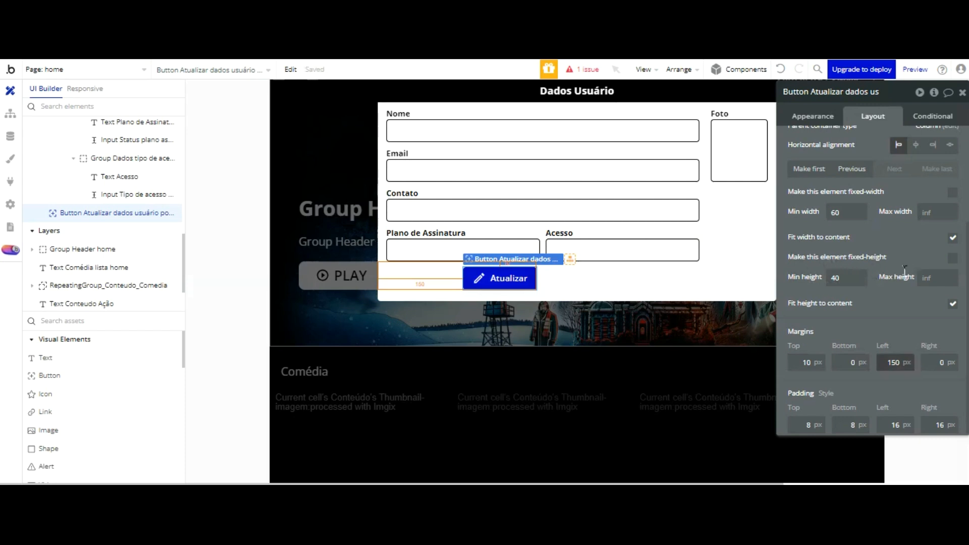
pyautogui.press('BackSpace')
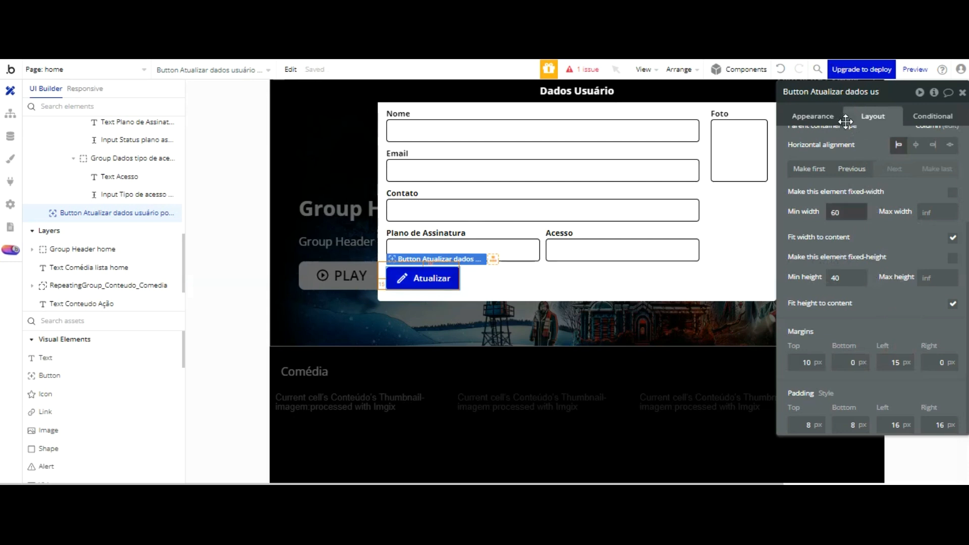
pyautogui.moveTo(838, 213); pyautogui.dragTo(812, 216)
pyautogui.write('270')
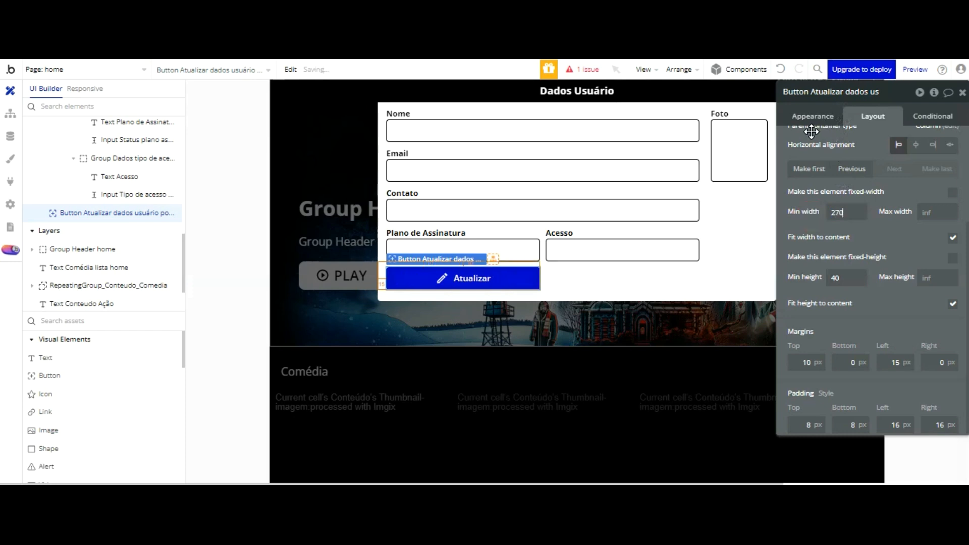
pyautogui.click(809, 116)
# Step: Make the Atualizar button's background black (#000000) with no border, then duplicate it
pyautogui.scroll(-3, 912, 168)
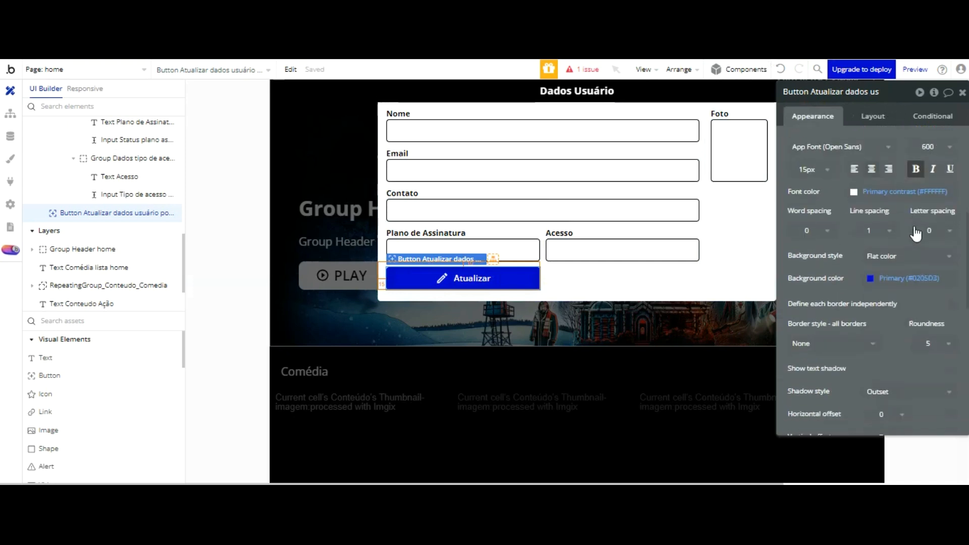
pyautogui.click(893, 277)
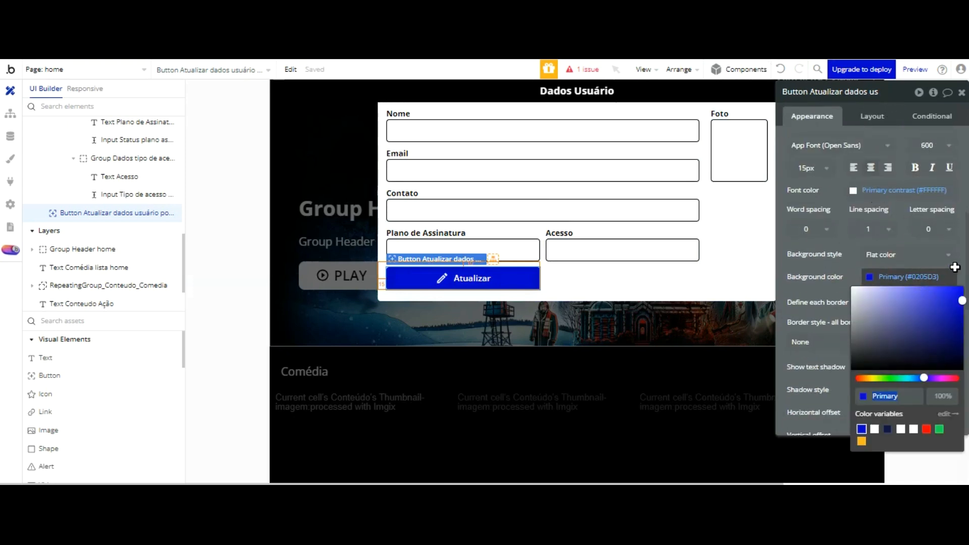
pyautogui.moveTo(961, 301); pyautogui.dragTo(963, 371)
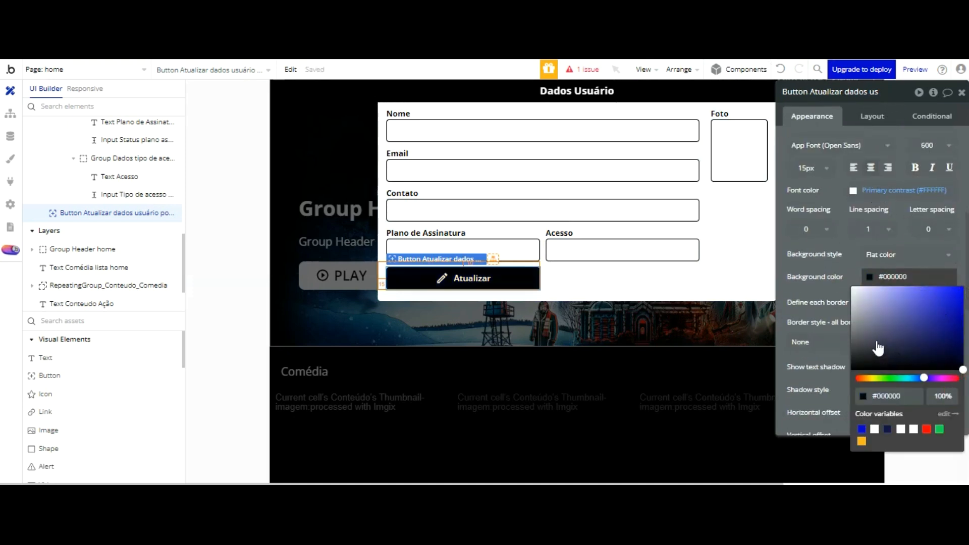
pyautogui.click(834, 347)
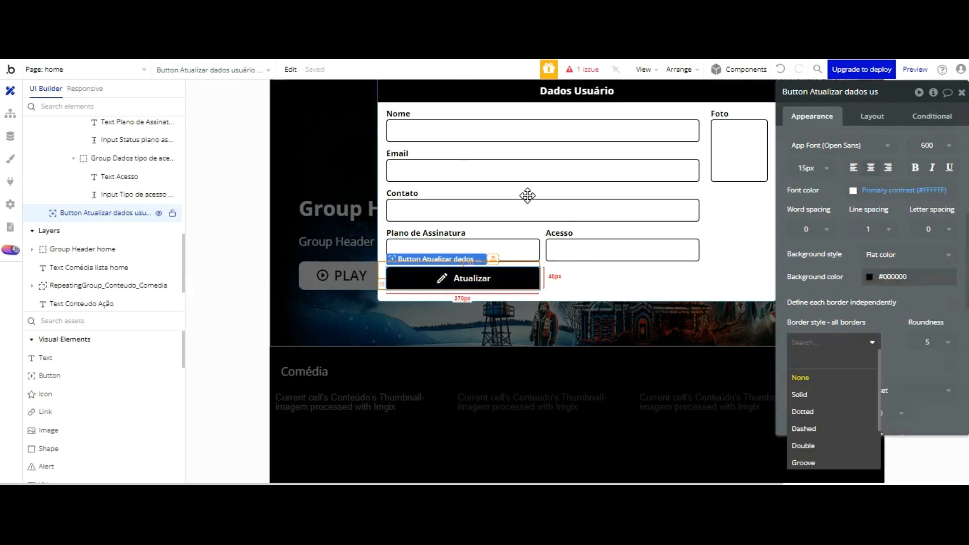
pyautogui.click(527, 277)
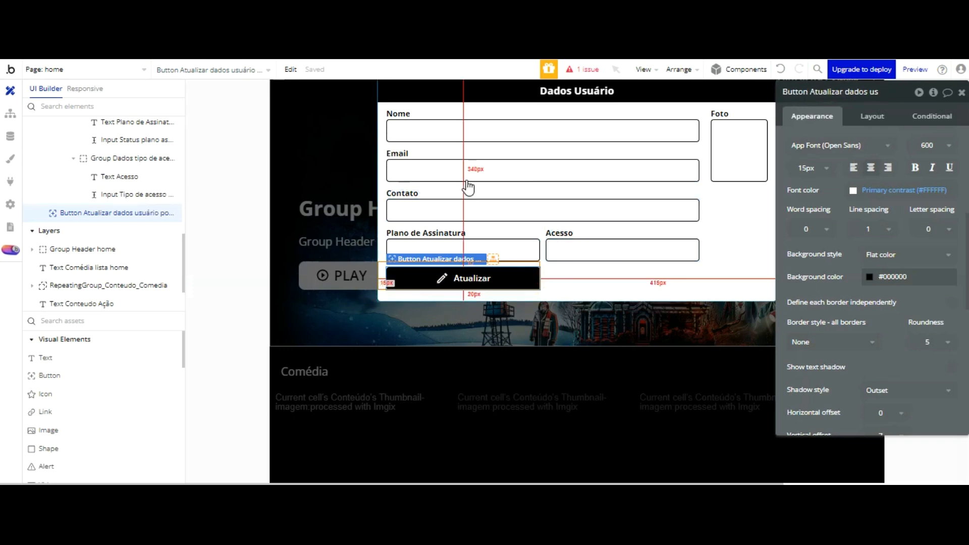
pyautogui.hotkey('ctrl', 'd')
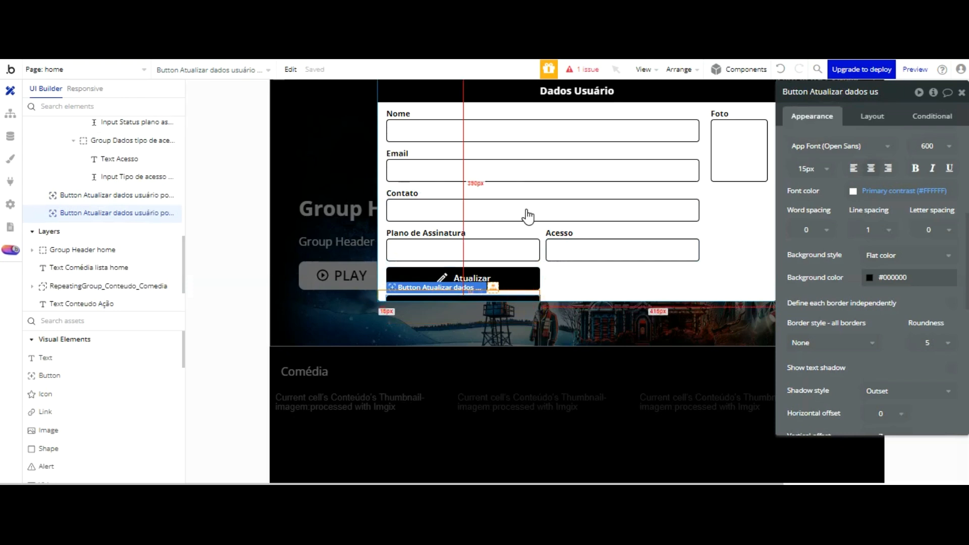
# Step: Rename the duplicated button to 'Button Cancelar atualizar'
pyautogui.click(555, 192)
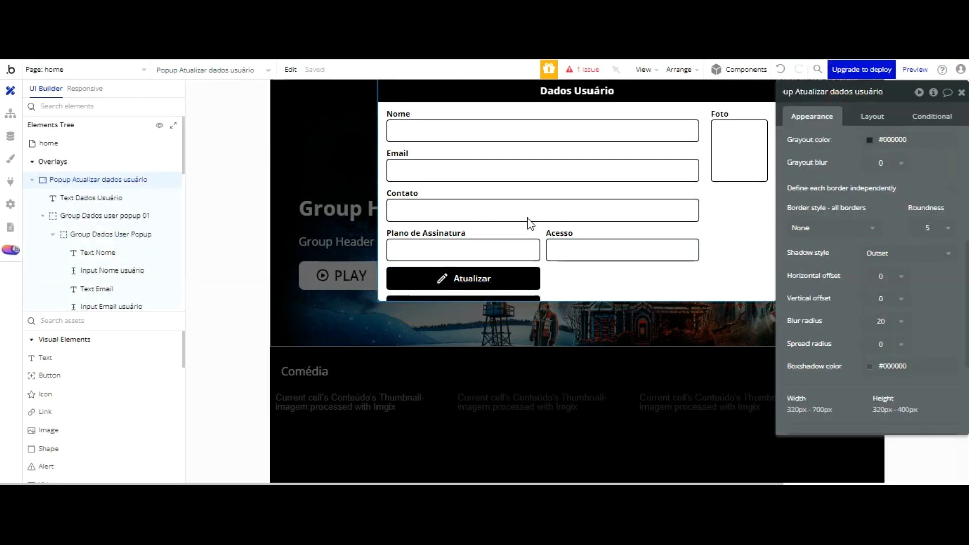
pyautogui.click(528, 296)
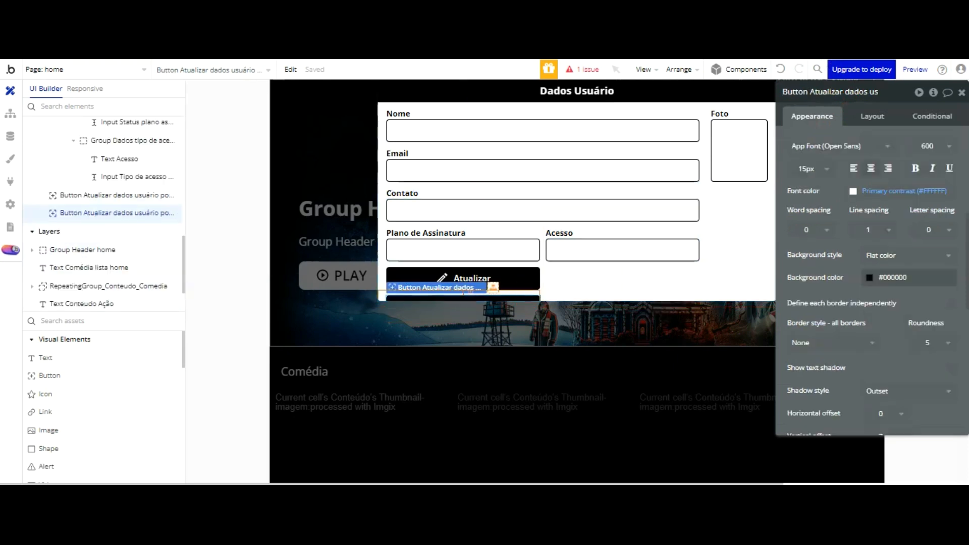
pyautogui.press('BackSpace')
pyautogui.press('BackSpace')
pyautogui.press('BackSpace')
pyautogui.press('BackSpace')
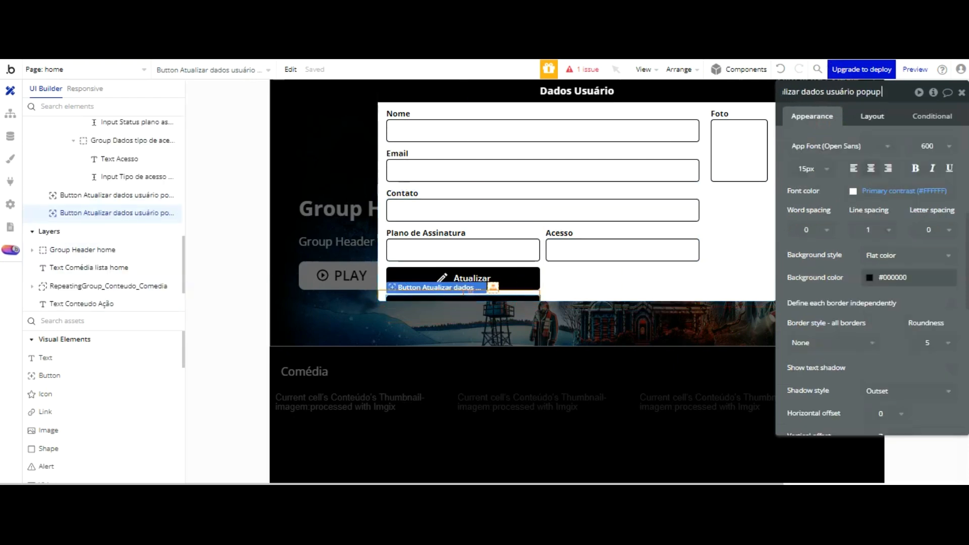
pyautogui.click(801, 92)
pyautogui.press('Left')
pyautogui.press('Left')
pyautogui.press('Left')
pyautogui.press('Left')
pyautogui.press('Left')
pyautogui.press('Left')
pyautogui.press('Left')
pyautogui.press('Left')
pyautogui.press('Left')
pyautogui.press('Left')
pyautogui.press('Left')
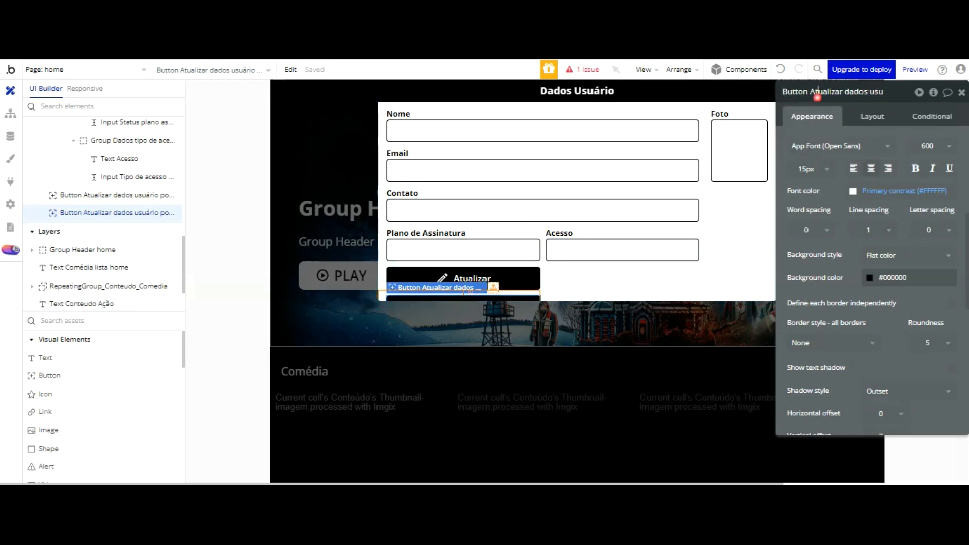
pyautogui.press('BackSpace')
pyautogui.write('Cancelar a')
pyautogui.press('Return')
# Step: Give the copy the red Destructive (#FF0000) background and the label 'Limpar Campos'
pyautogui.click(864, 277)
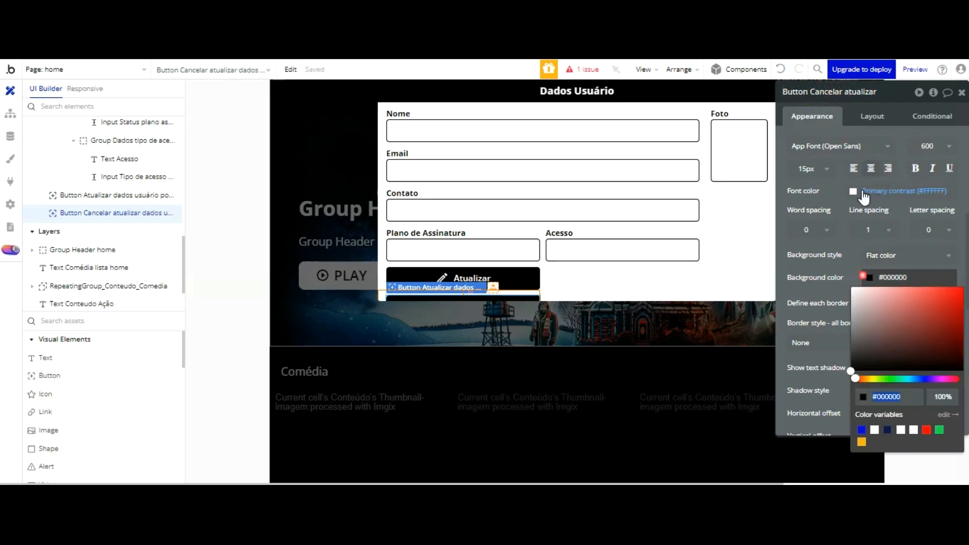
pyautogui.moveTo(946, 354); pyautogui.dragTo(959, 398)
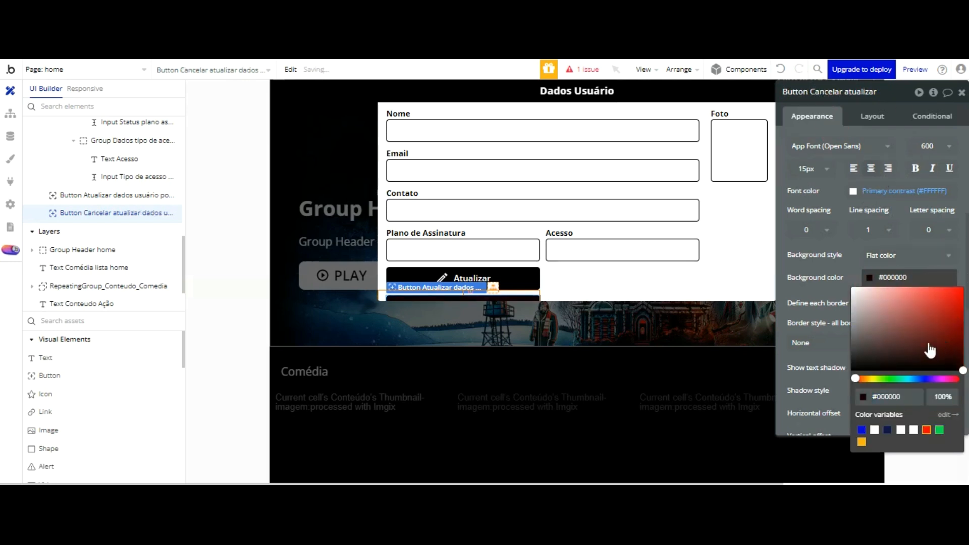
pyautogui.click(926, 429)
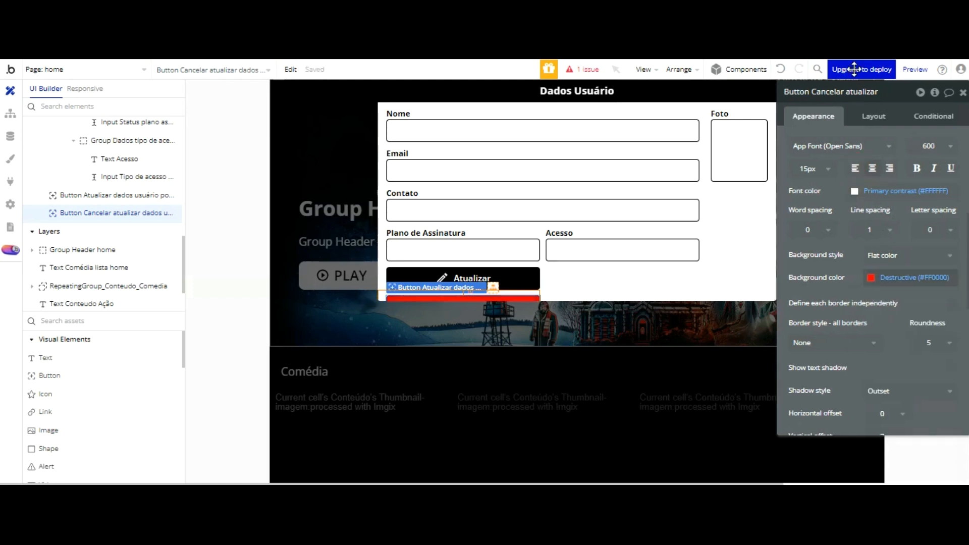
pyautogui.scroll(5, 835, 176)
pyautogui.doubleClick(888, 190)
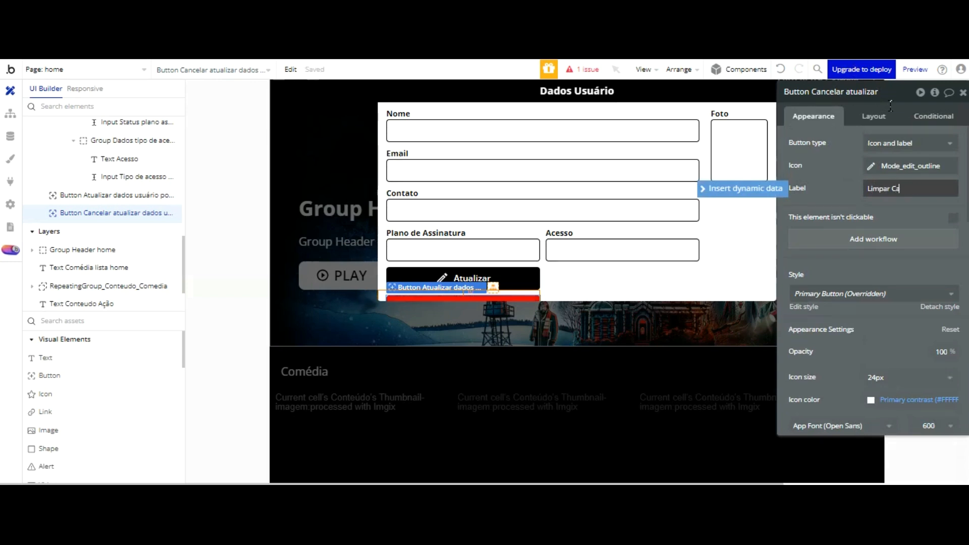
pyautogui.click(854, 99)
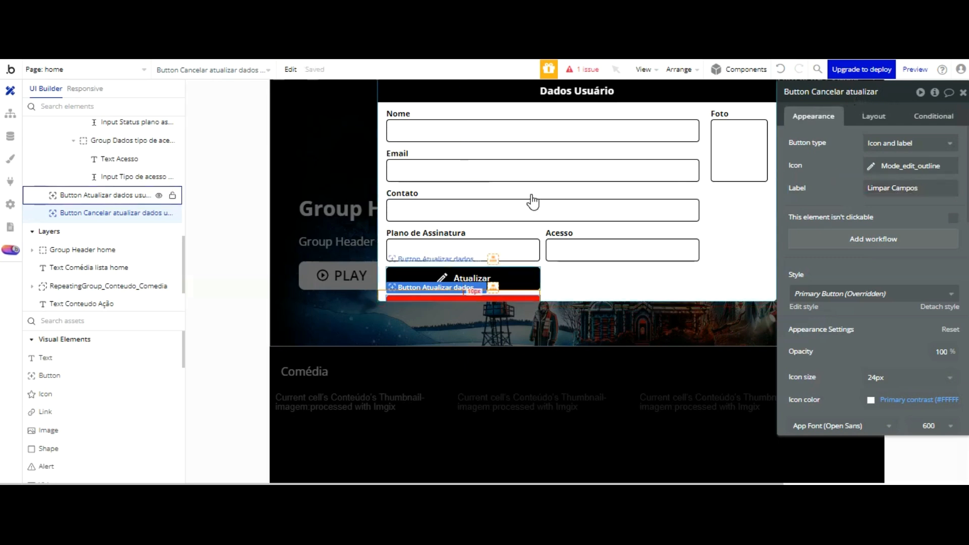
pyautogui.click(531, 281)
# Step: Group the Atualizar and Limpar Campos buttons in a fixed container and start renaming it 'Group Dados'
pyautogui.keyDown('shift'); pyautogui.click(532, 299); pyautogui.keyUp('shift')
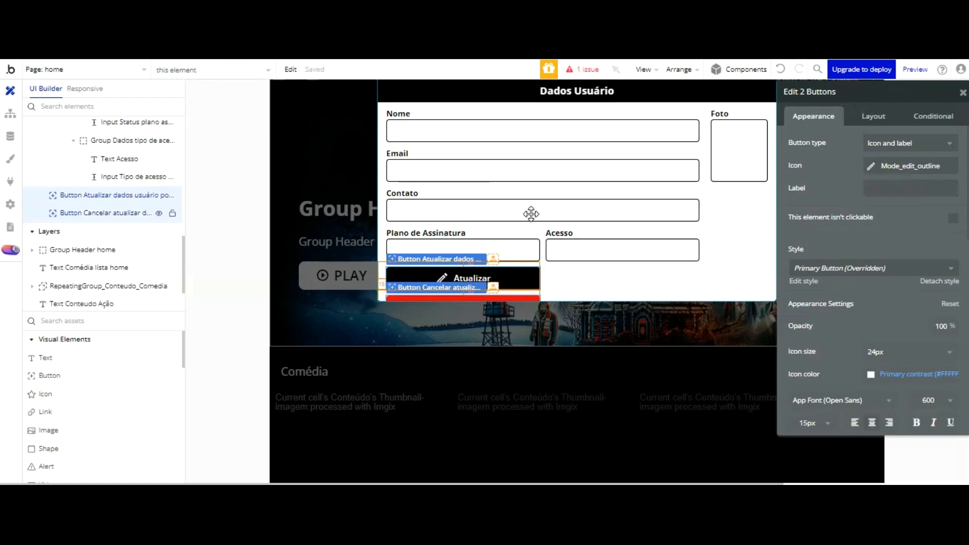
pyautogui.click(679, 69)
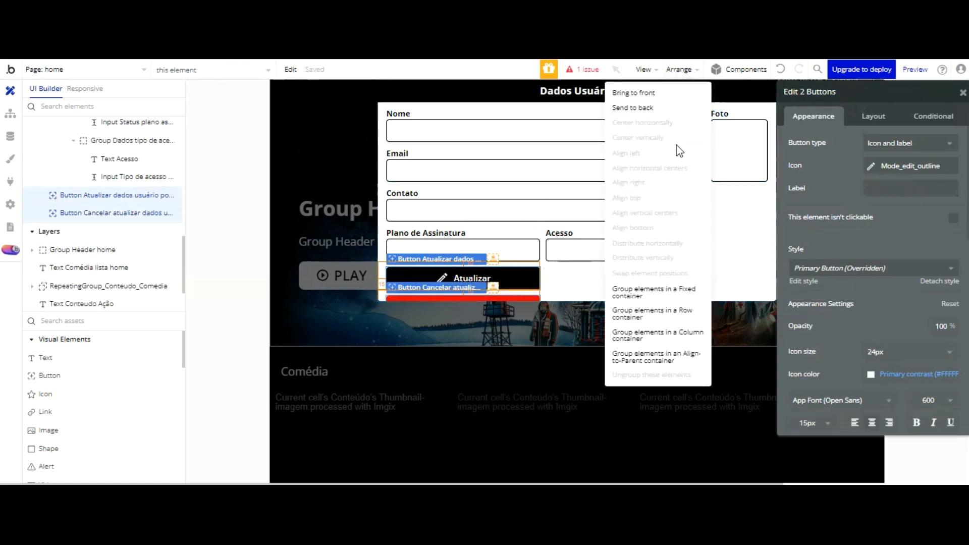
pyautogui.click(666, 290)
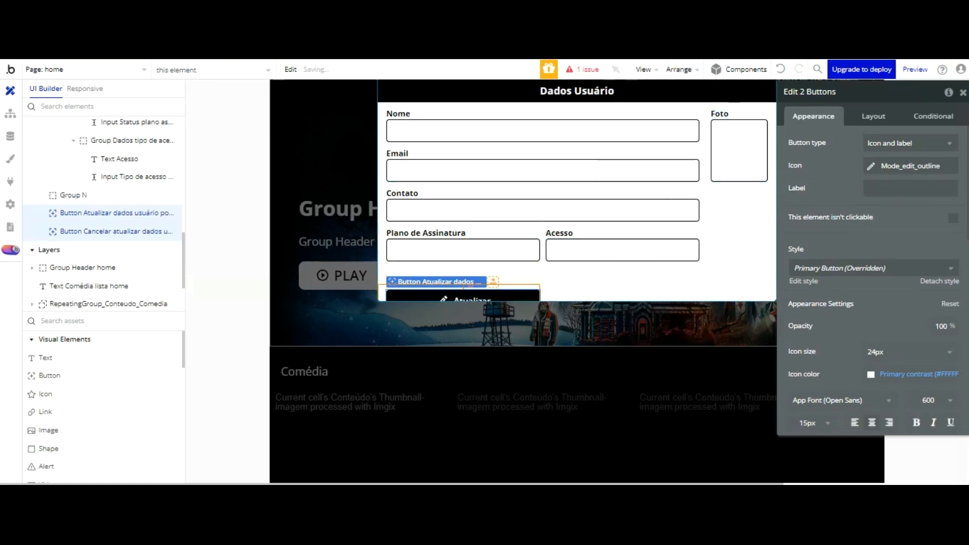
pyautogui.doubleClick(819, 92)
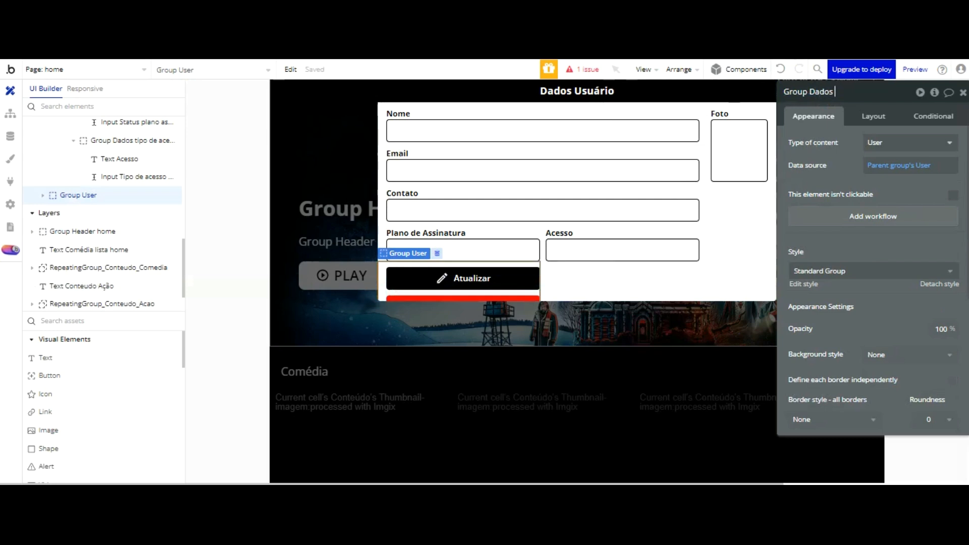
pyautogui.scroll(3, 121, 141)
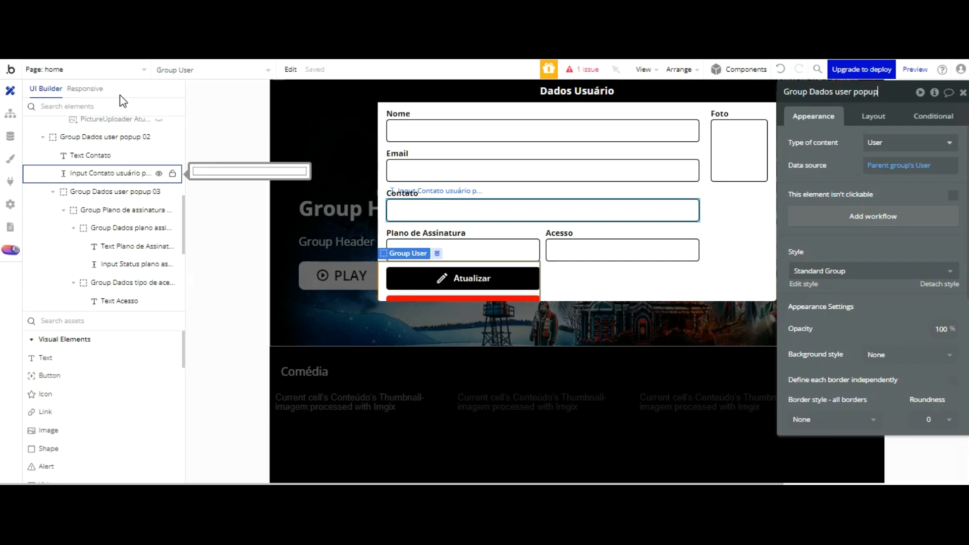
# Step: Name the group 'Group Dados user popup 04' and set its container layout to Row
pyautogui.write('04')
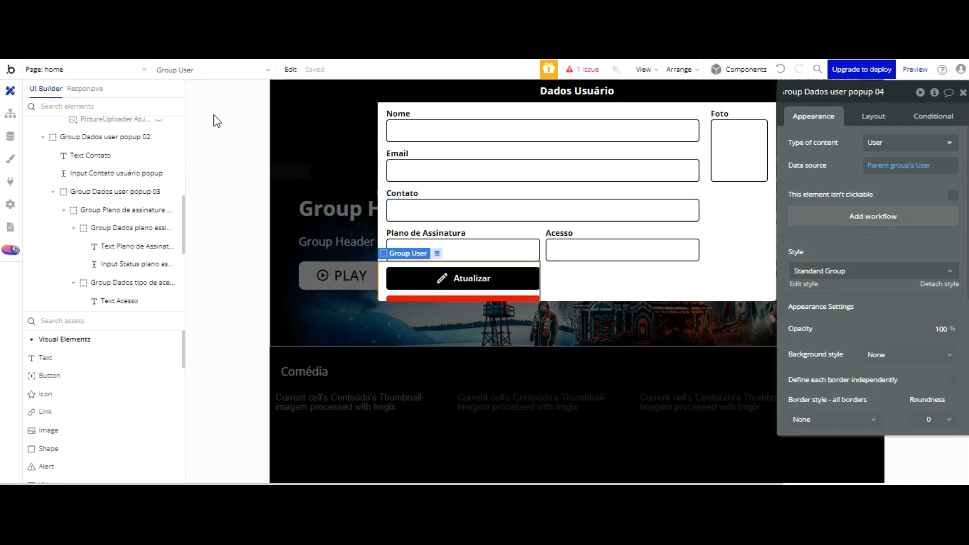
pyautogui.click(841, 81)
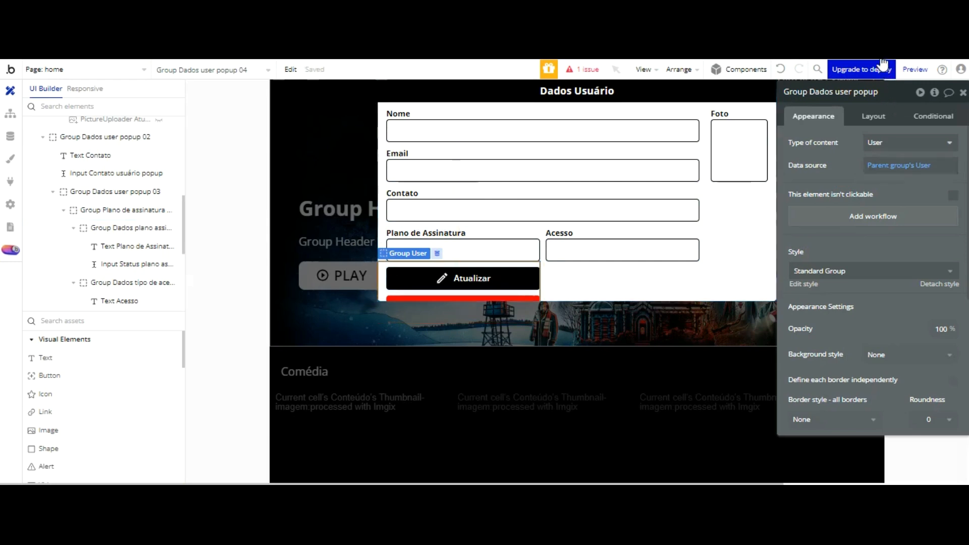
pyautogui.click(873, 116)
pyautogui.click(888, 142)
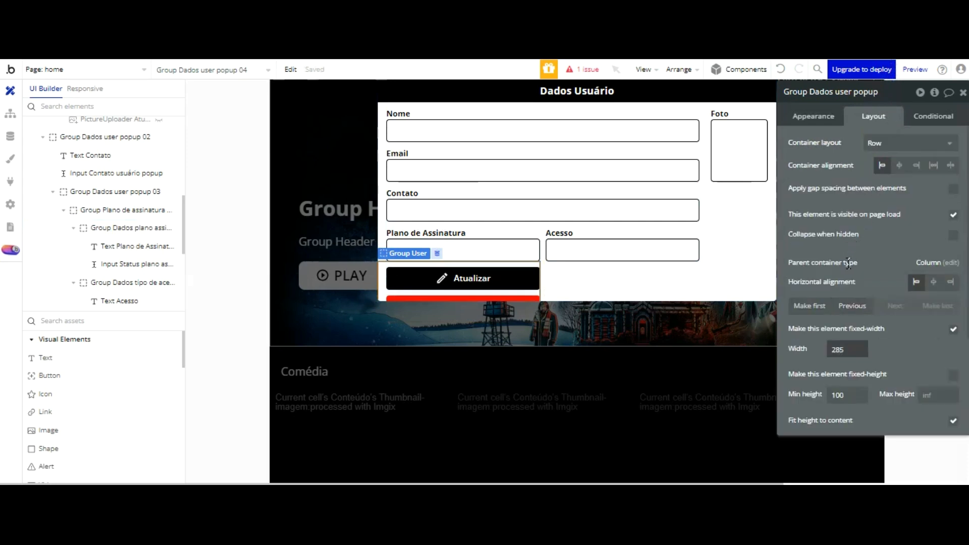
# Step: Set the group's width to 565 to match Group Dados user popup 02
pyautogui.moveTo(848, 349); pyautogui.dragTo(821, 351)
pyautogui.write('550')
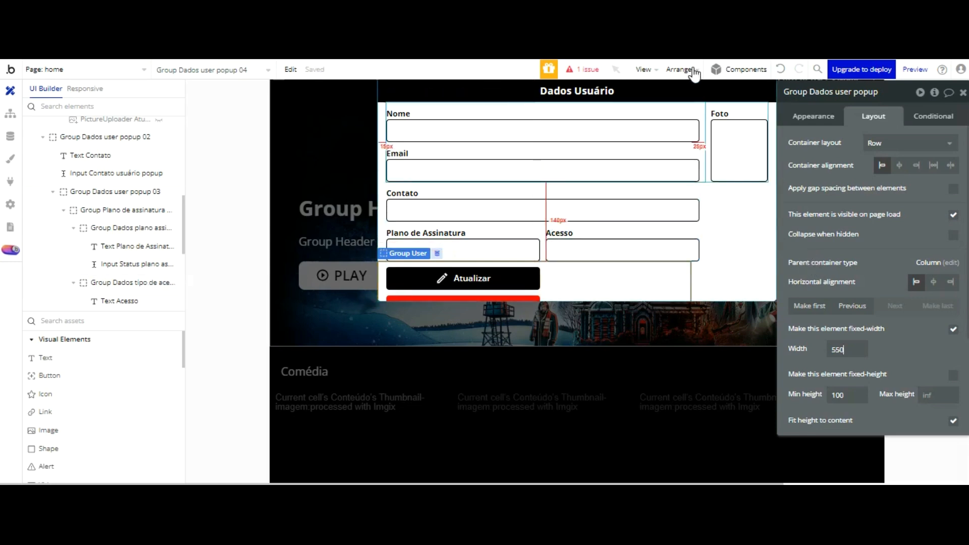
pyautogui.click(686, 109)
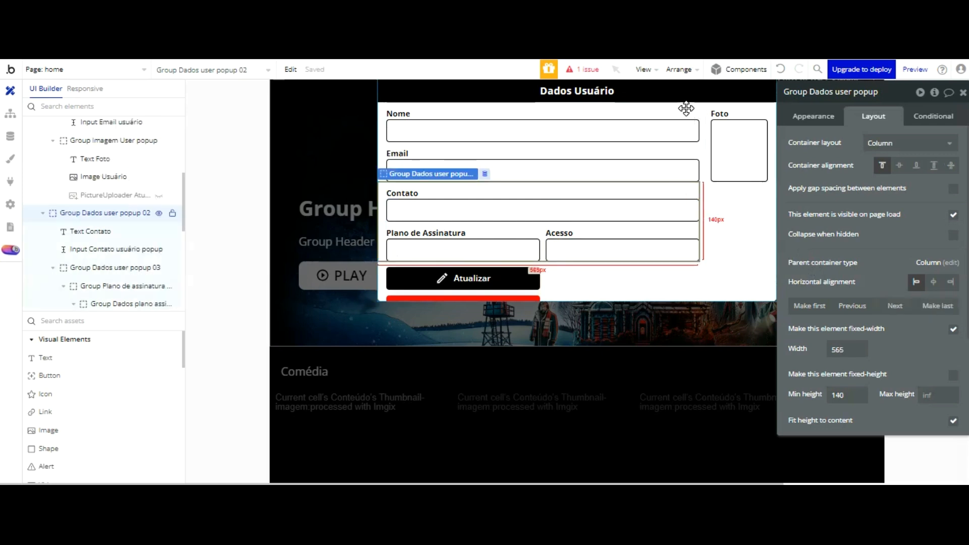
pyautogui.click(625, 277)
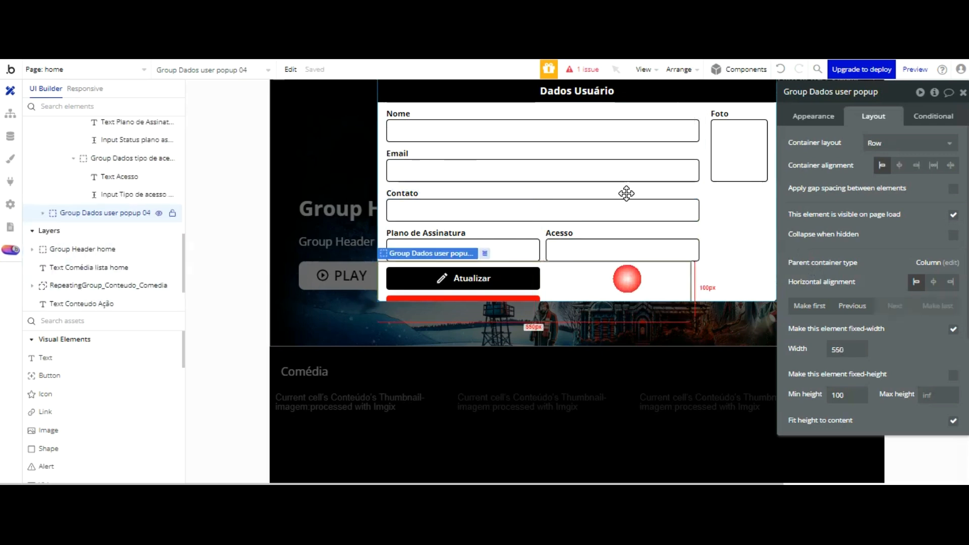
pyautogui.click(809, 353)
pyautogui.write('56')
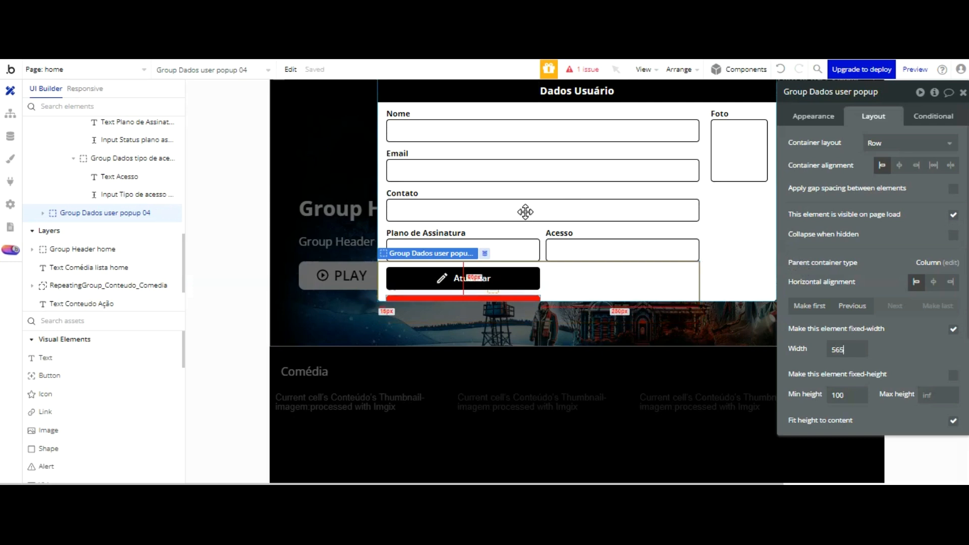
# Step: Try the button row's container alignment options and settle on left alignment
pyautogui.click(526, 297)
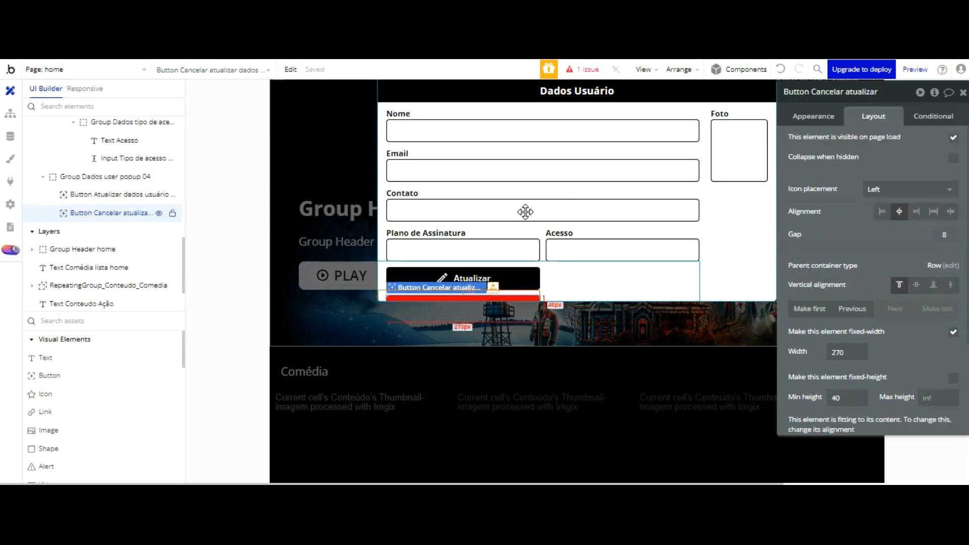
pyautogui.click(612, 282)
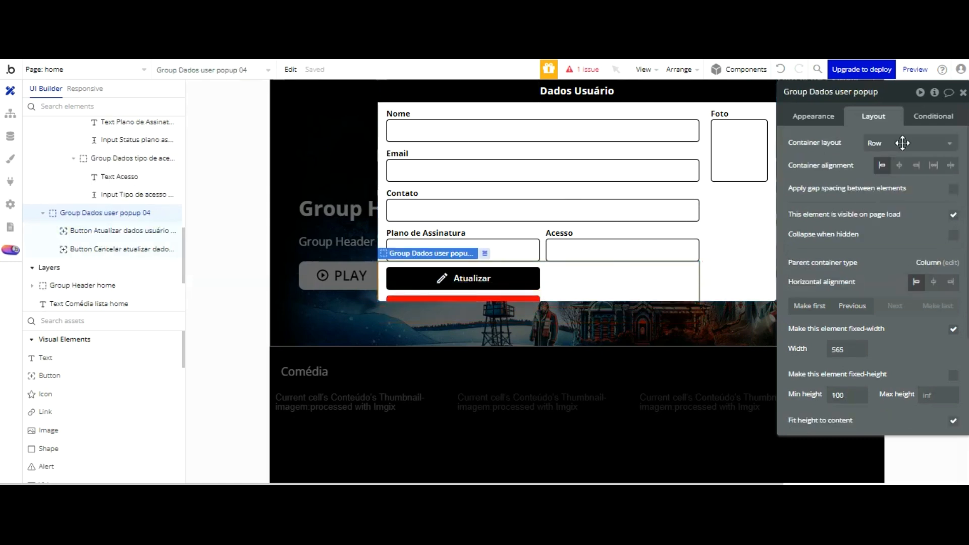
pyautogui.click(933, 165)
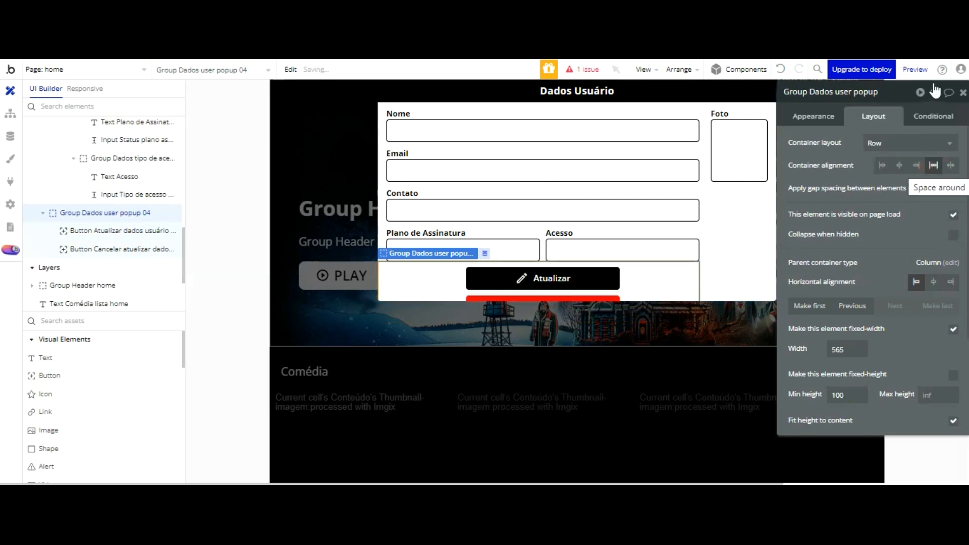
pyautogui.click(950, 165)
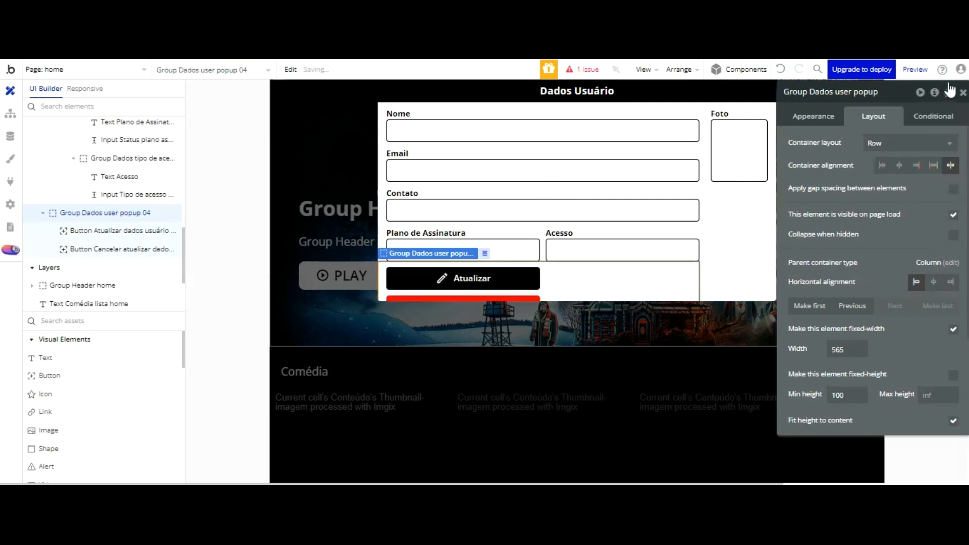
pyautogui.click(898, 165)
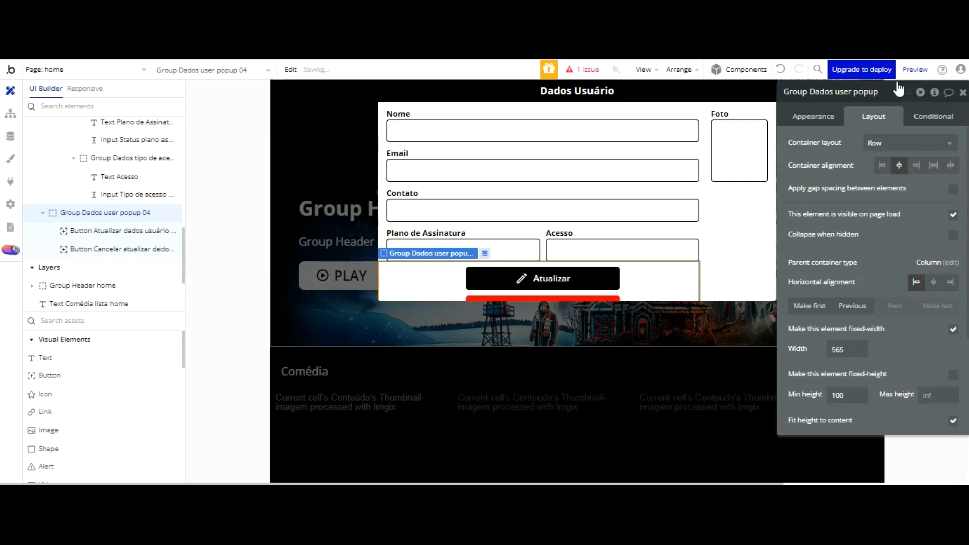
pyautogui.click(882, 165)
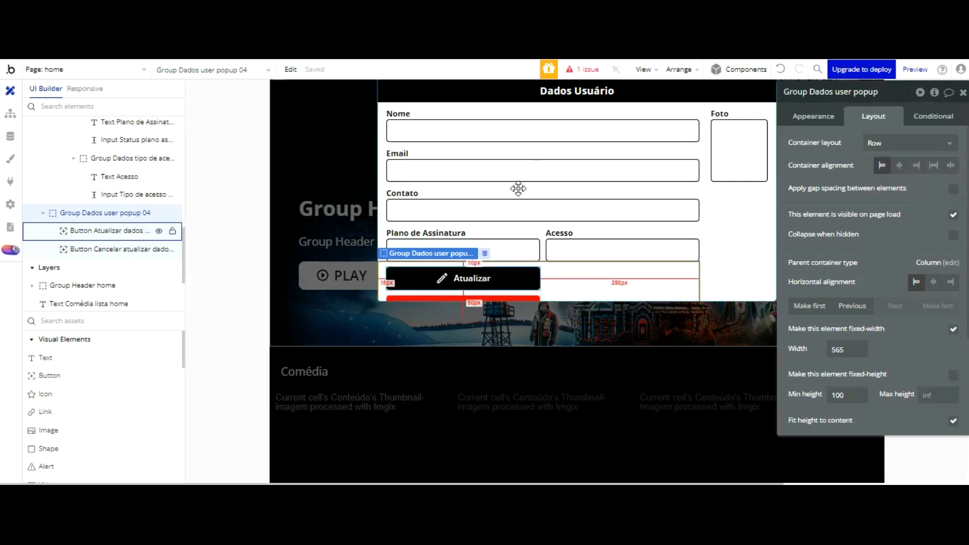
# Step: Inspect the Atualizar button, the button row group and the Limpar Campos button
pyautogui.click(519, 275)
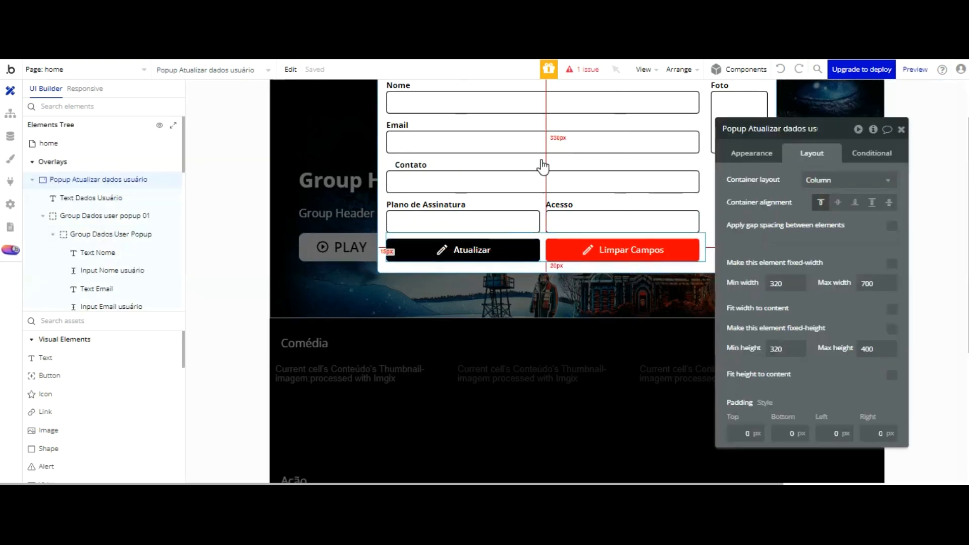
pyautogui.click(542, 246)
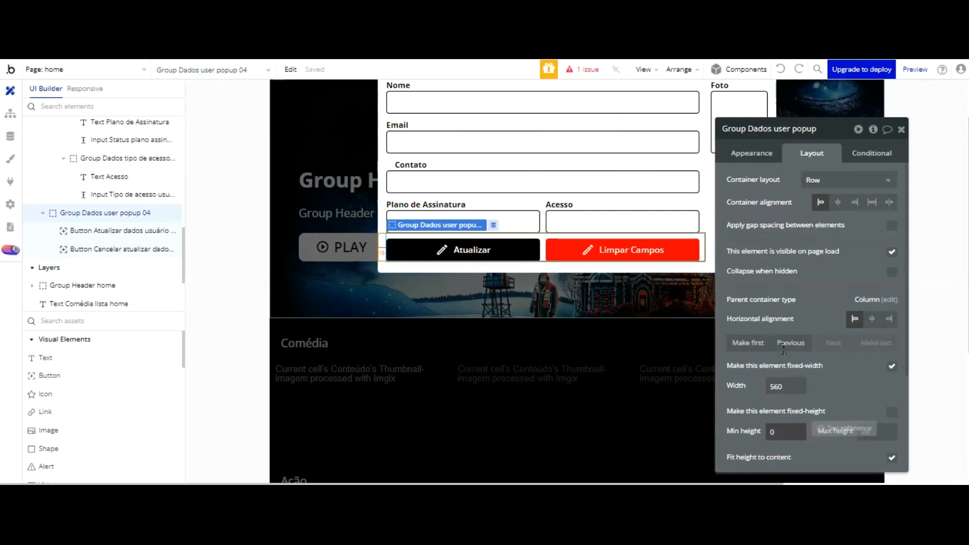
pyautogui.click(686, 249)
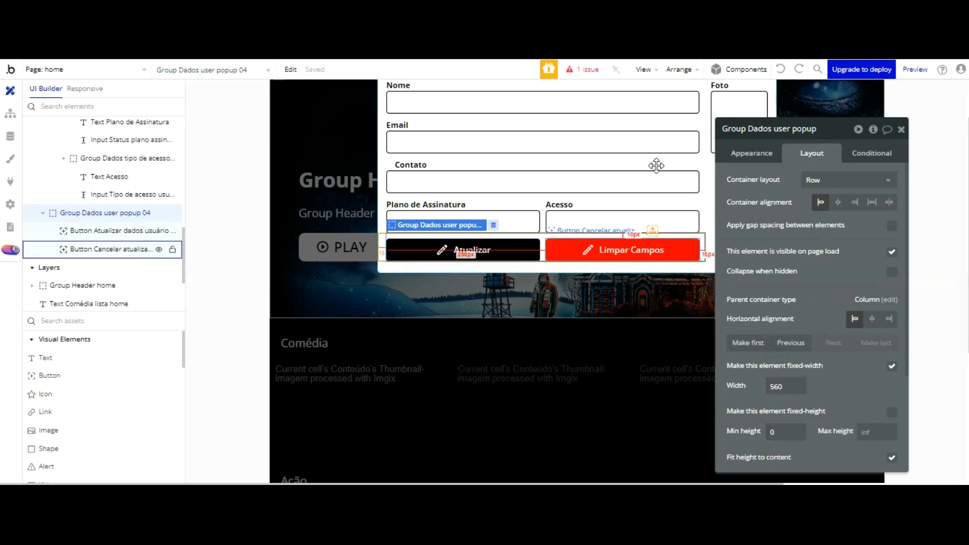
pyautogui.click(475, 249)
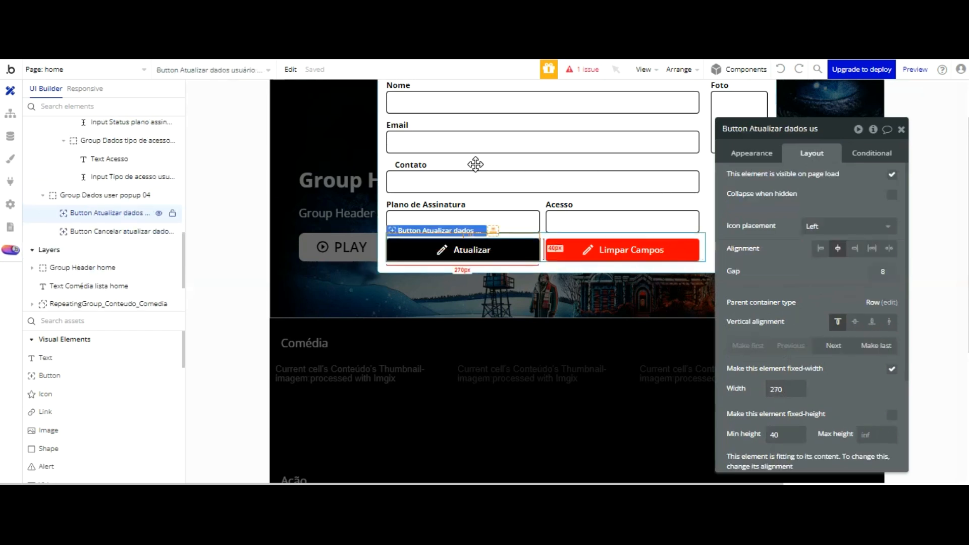
pyautogui.scroll(-3, 827, 202)
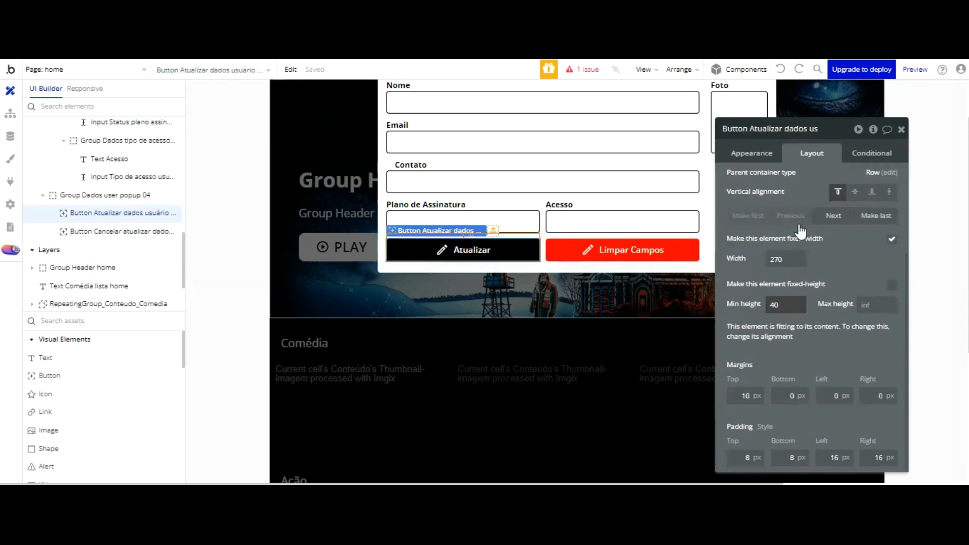
pyautogui.click(635, 251)
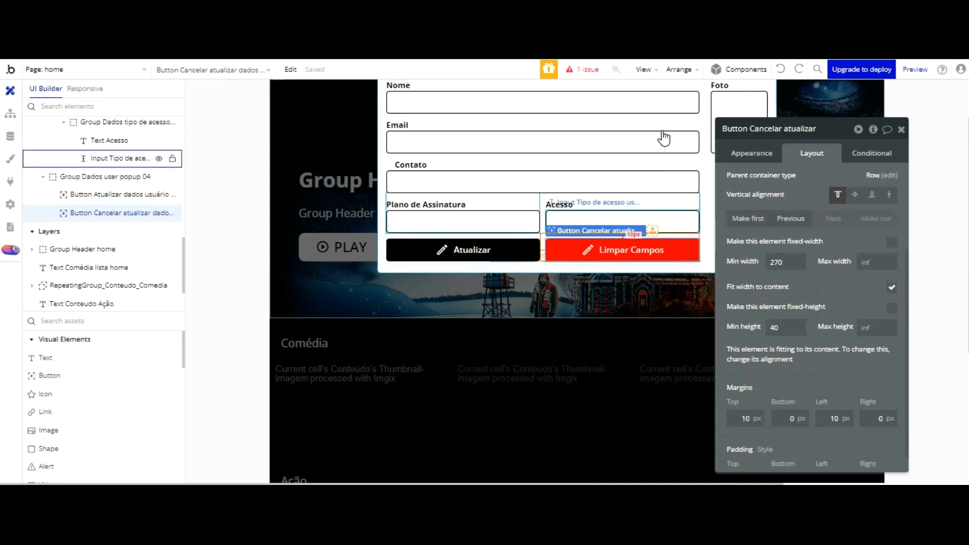
pyautogui.click(758, 152)
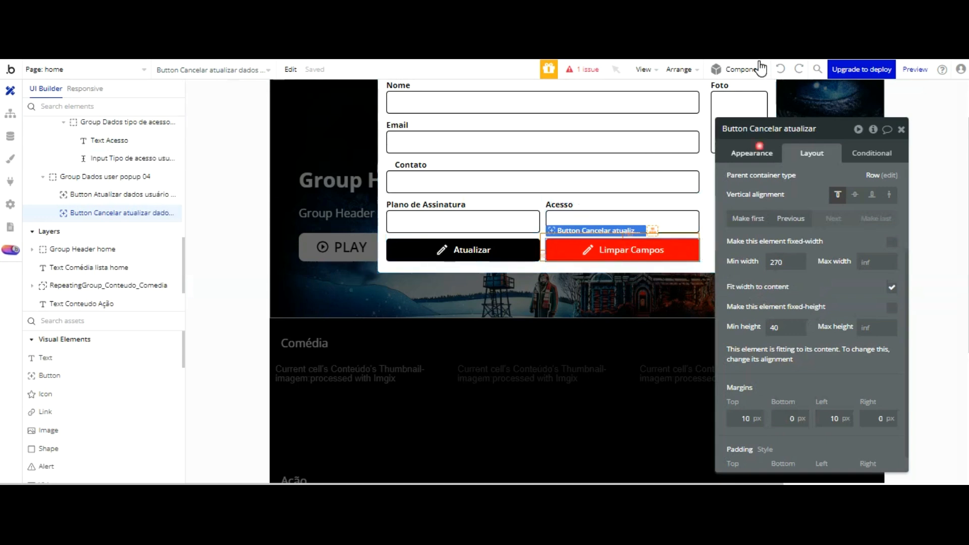
# Step: Give the Limpar Campos button the Restore_from_trash icon
pyautogui.scroll(-1, 815, 281)
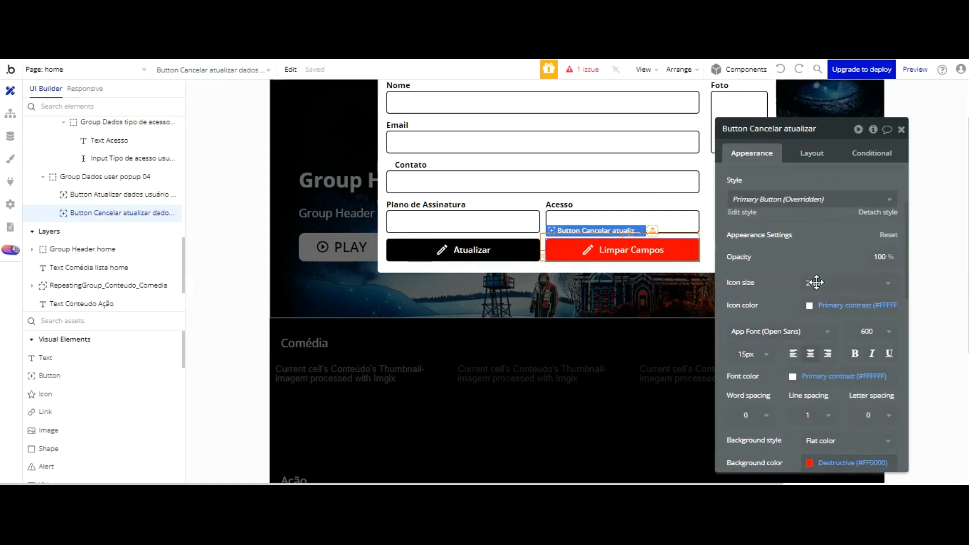
pyautogui.scroll(3, 815, 277)
pyautogui.click(838, 202)
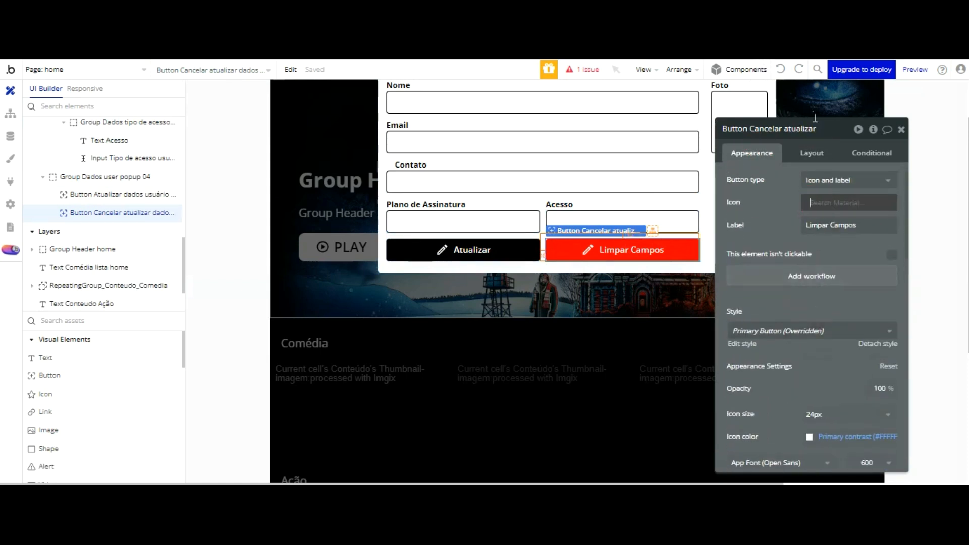
pyautogui.write('tras')
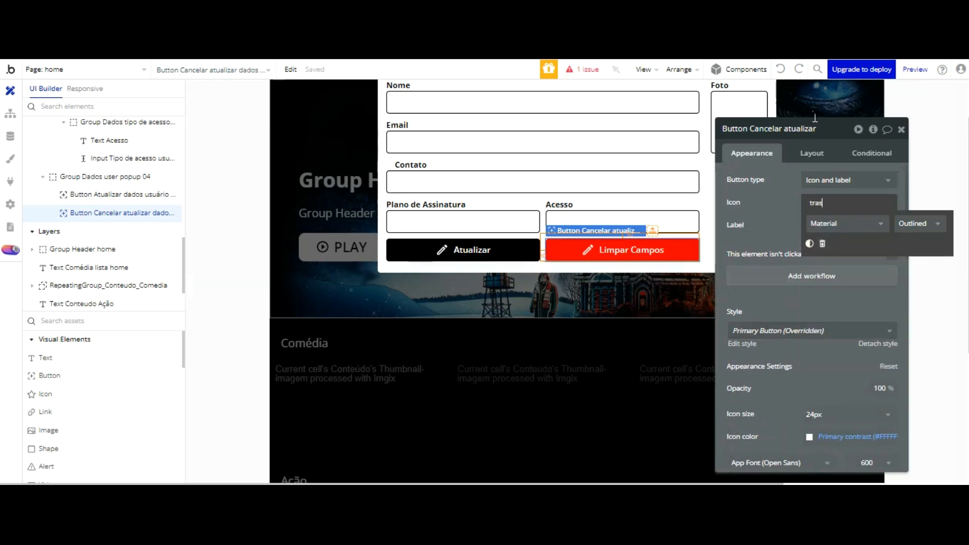
pyautogui.write('h')
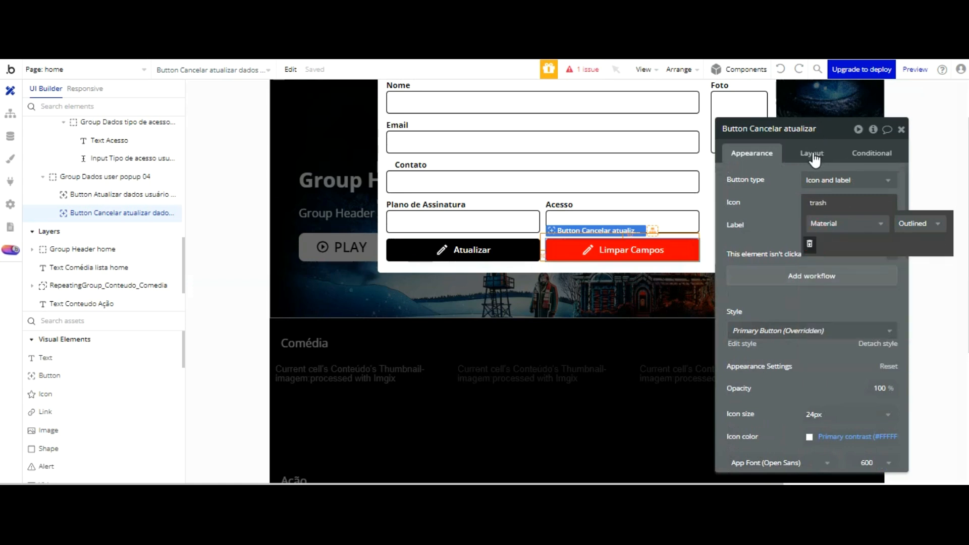
pyautogui.press('Return')
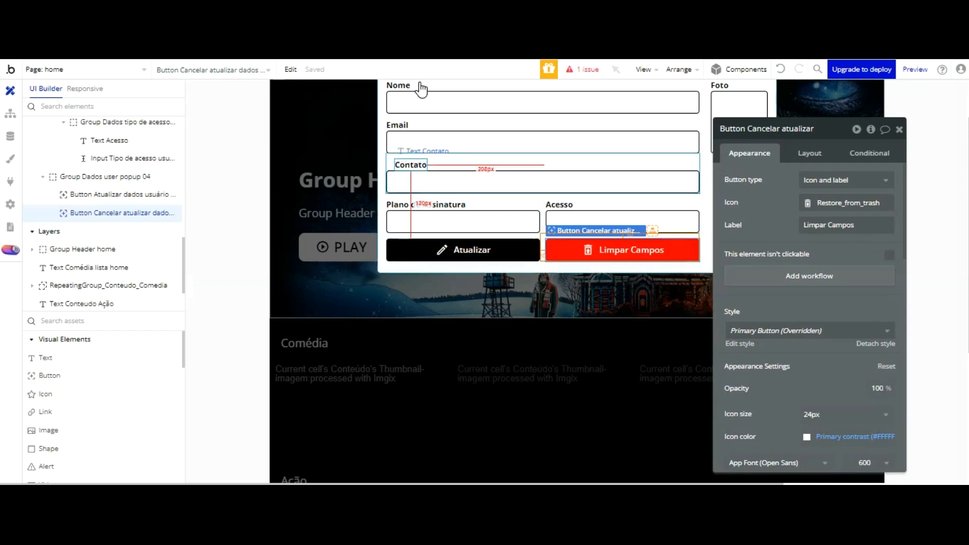
# Step: Set the Contato label's left margin to 0
pyautogui.click(411, 165)
pyautogui.moveTo(799, 333); pyautogui.dragTo(793, 263)
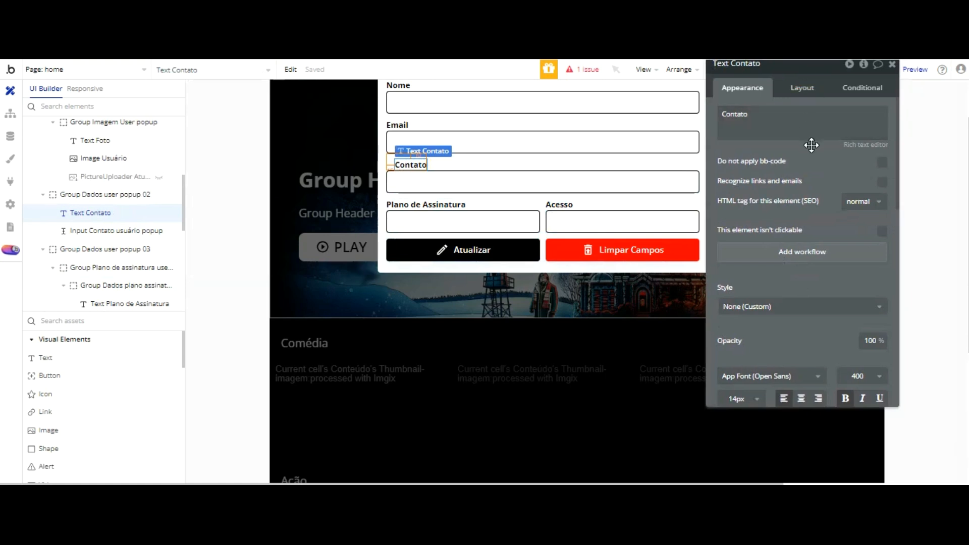
pyautogui.click(802, 88)
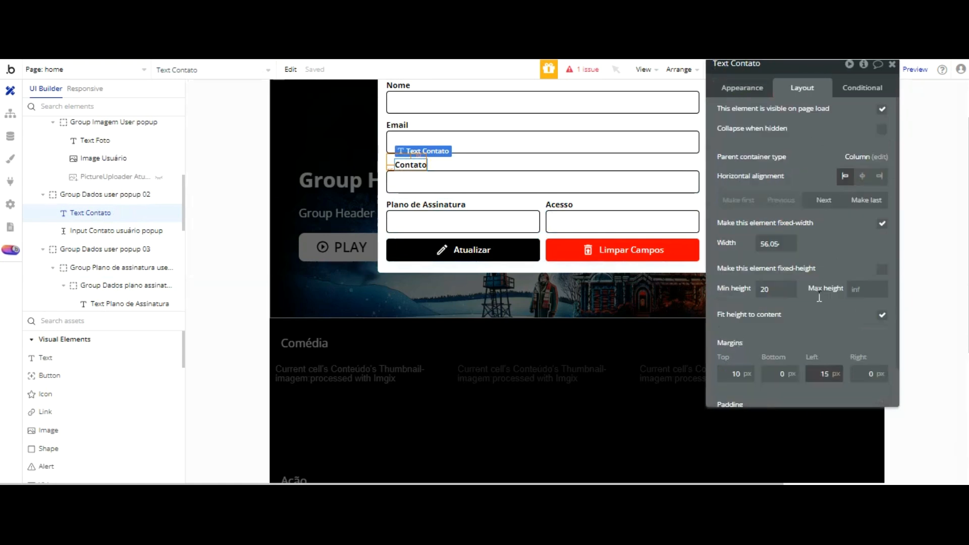
pyautogui.write('0')
pyautogui.click(830, 326)
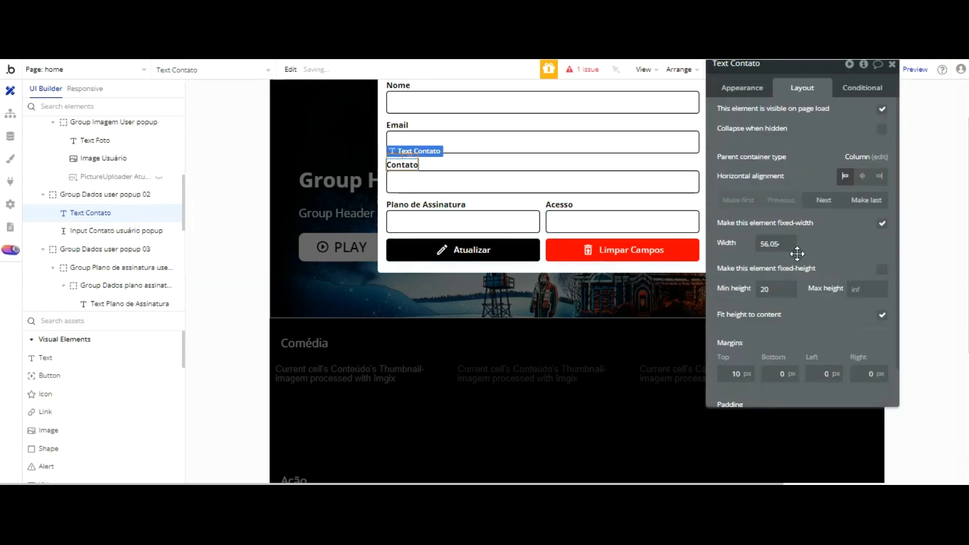
pyautogui.click(478, 221)
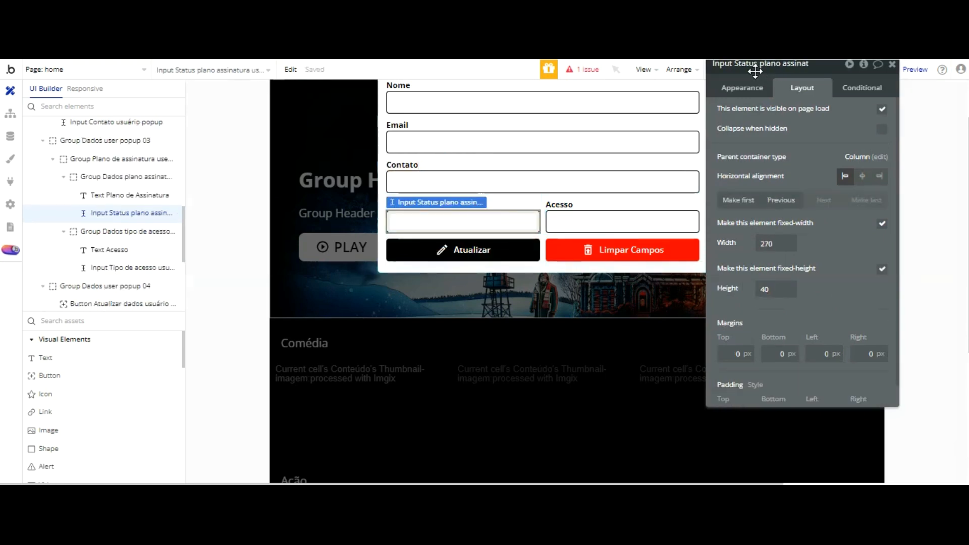
# Step: Start the plan input's initial content as dynamic data from the parent group's User
pyautogui.moveTo(755, 72); pyautogui.dragTo(766, 113)
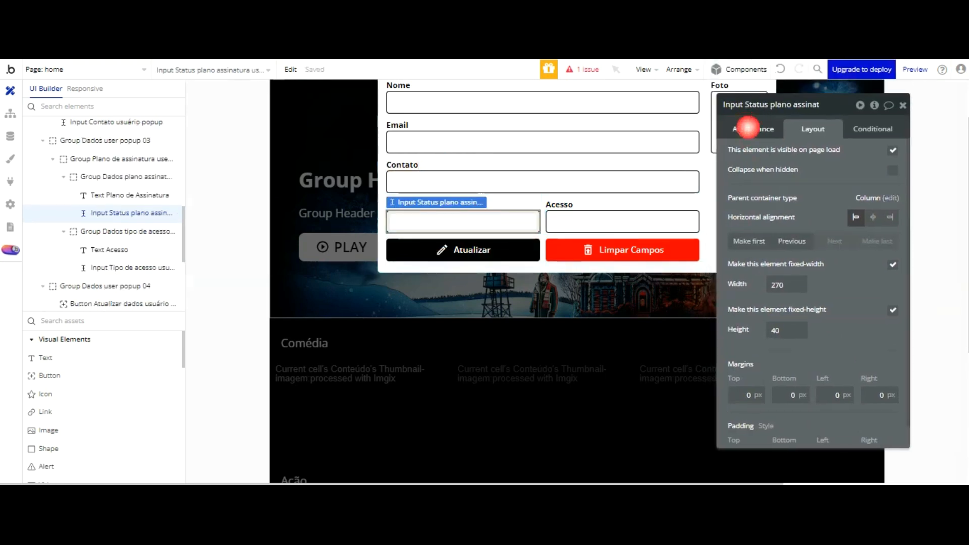
pyautogui.click(747, 127)
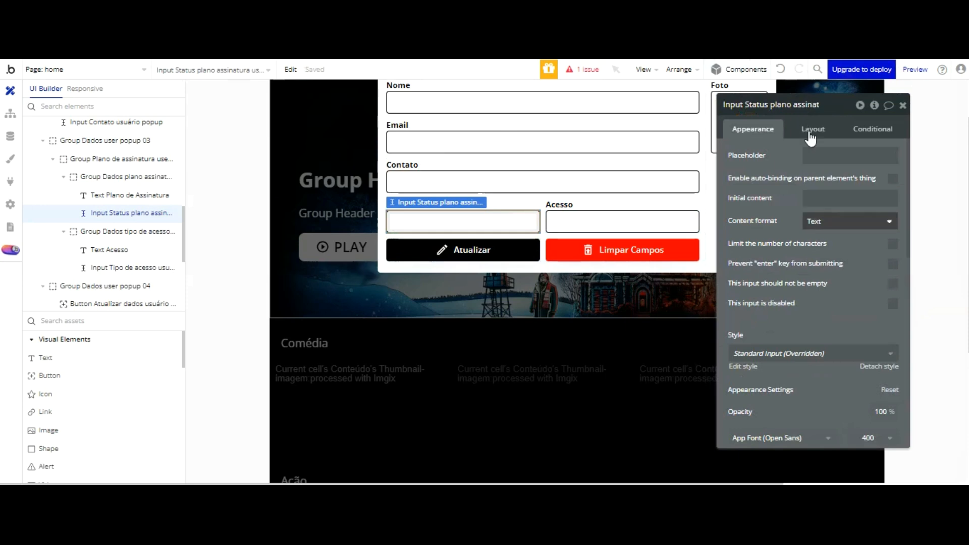
pyautogui.click(822, 198)
pyautogui.click(908, 198)
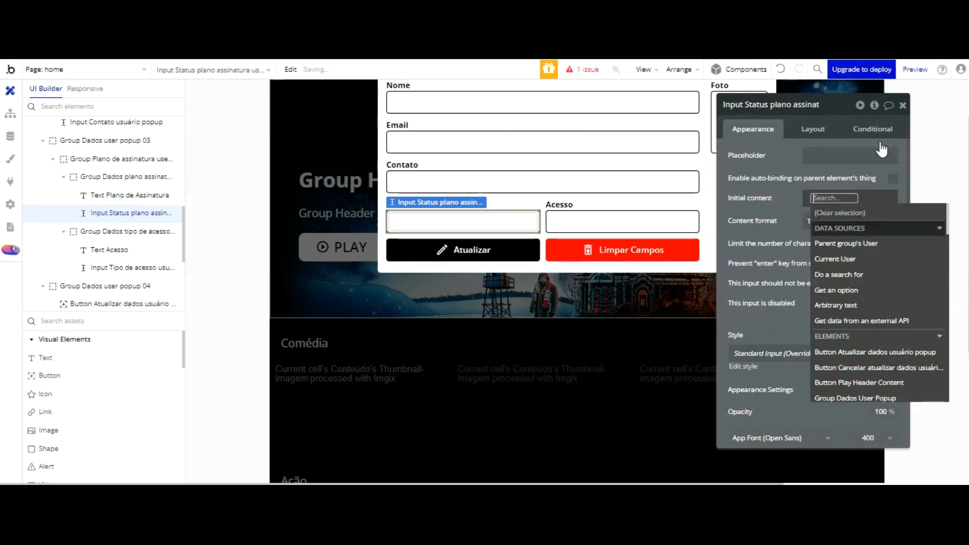
pyautogui.click(865, 243)
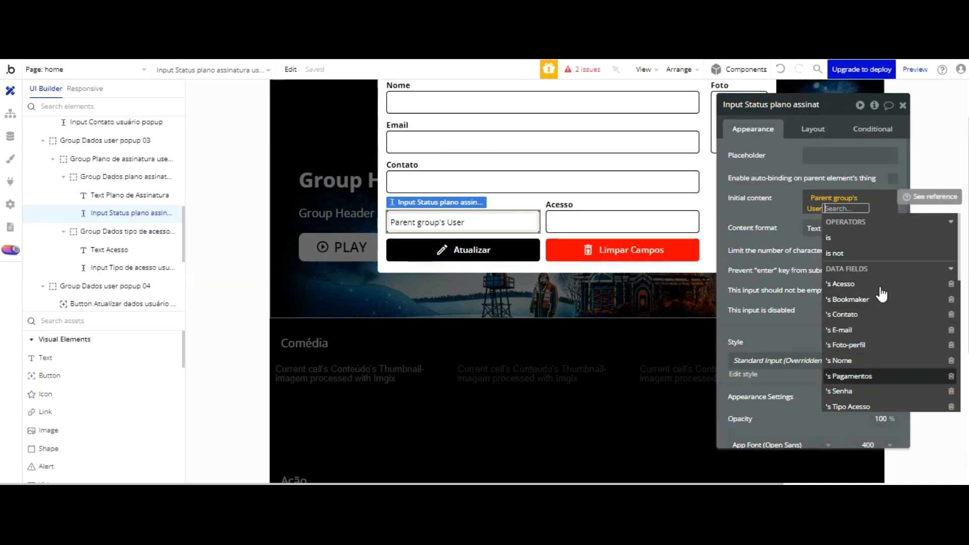
pyautogui.scroll(-3, 882, 295)
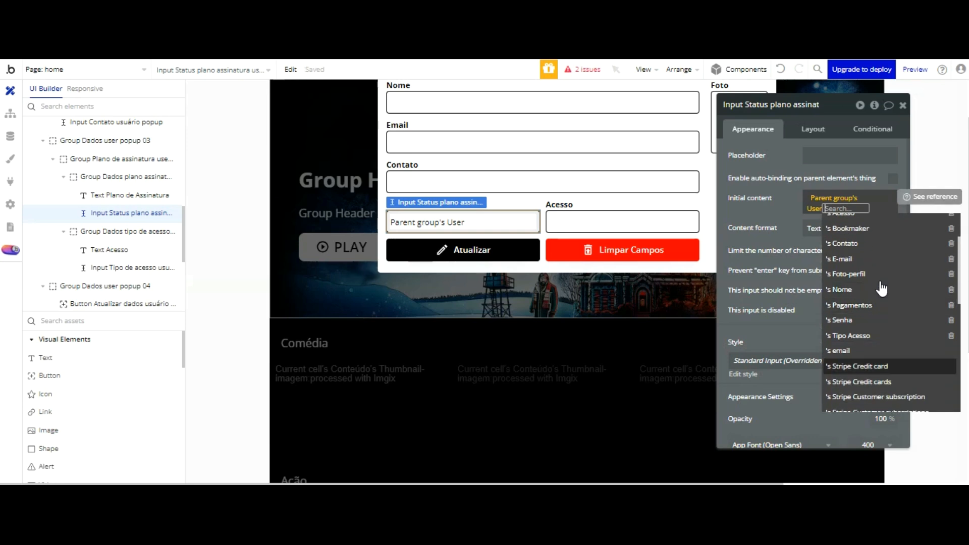
pyautogui.scroll(-3, 883, 245)
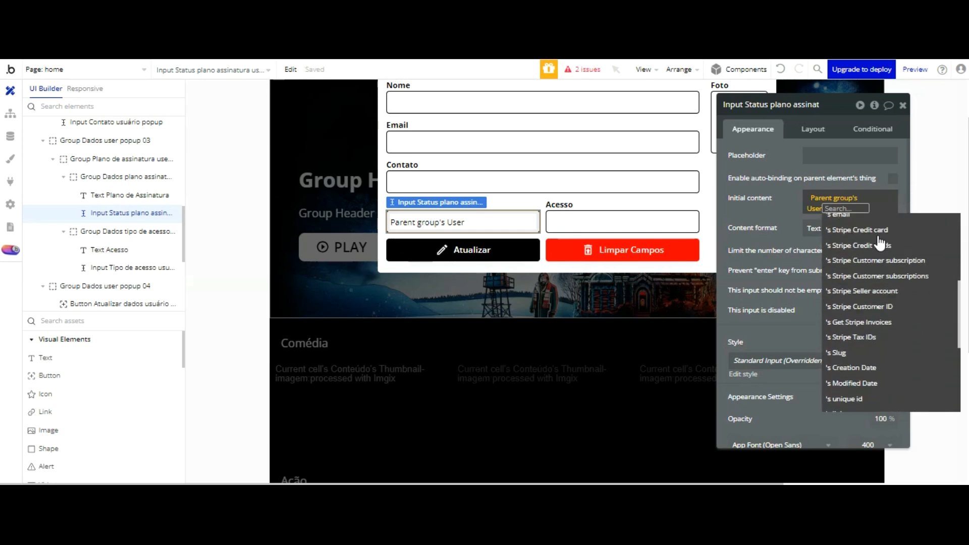
pyautogui.scroll(5, 862, 222)
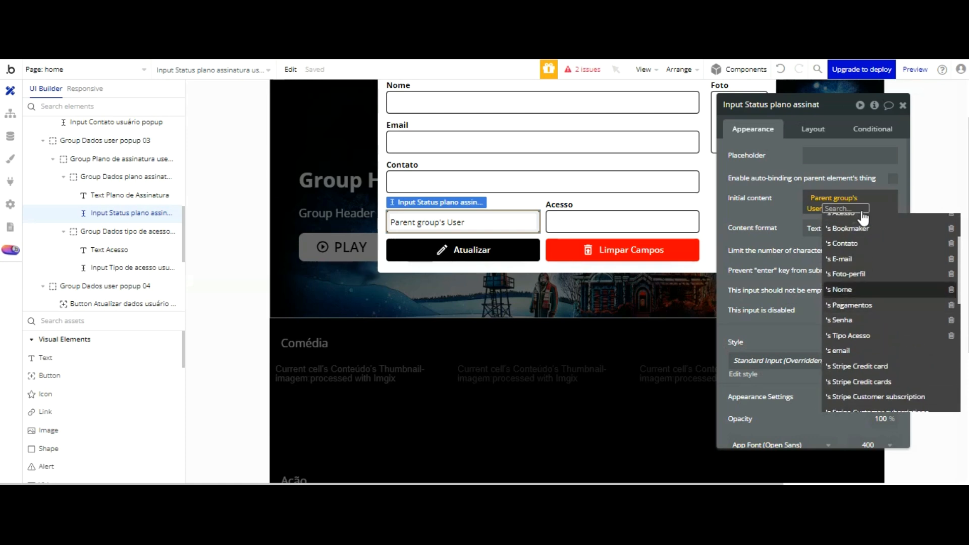
pyautogui.scroll(2, 882, 225)
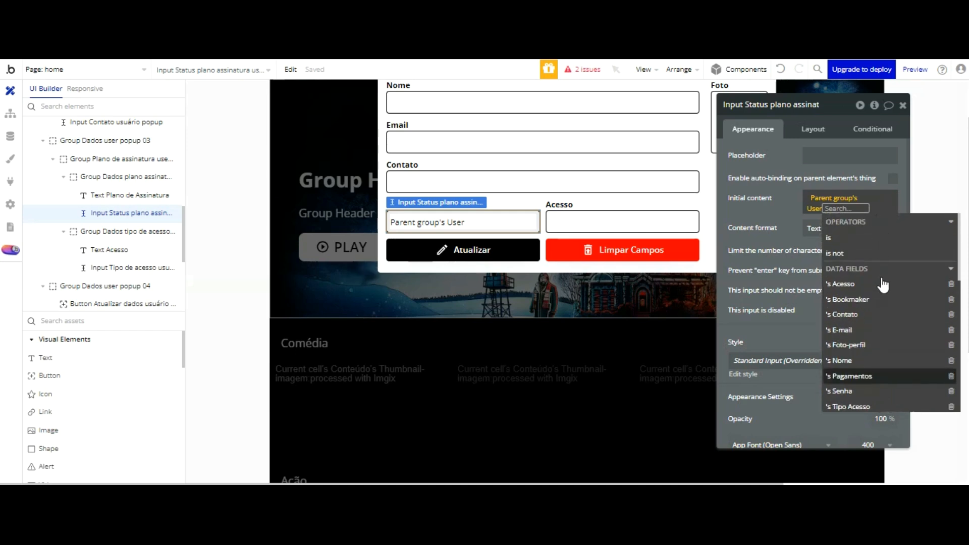
pyautogui.click(880, 376)
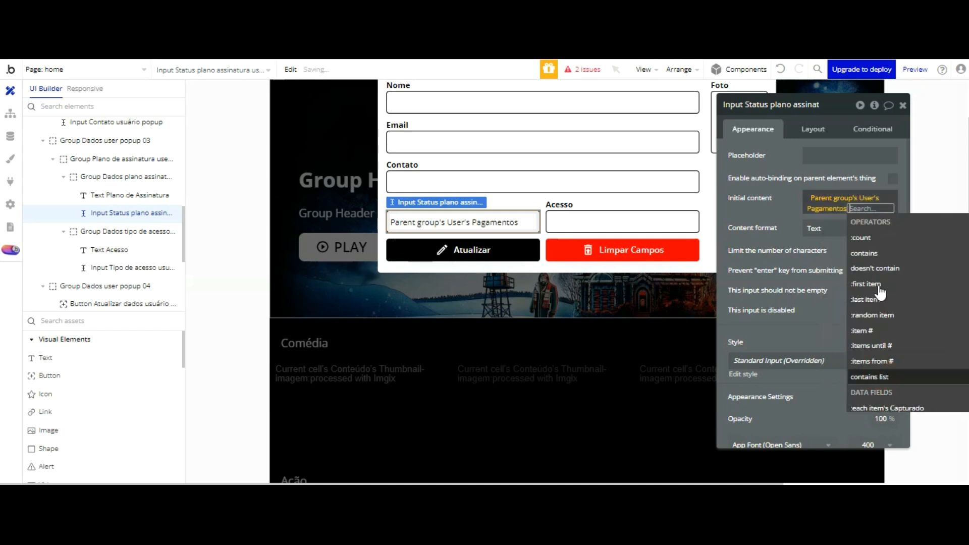
pyautogui.click(792, 118)
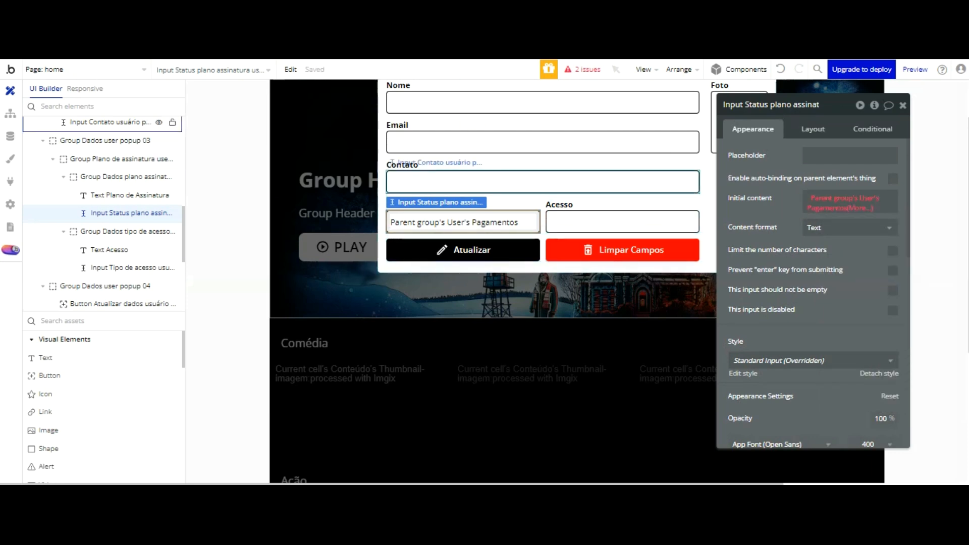
# Step: After checking the Users data, set the plan input to Parent group's User's Tipo Acesso's Display
pyautogui.click(10, 113)
pyautogui.click(10, 136)
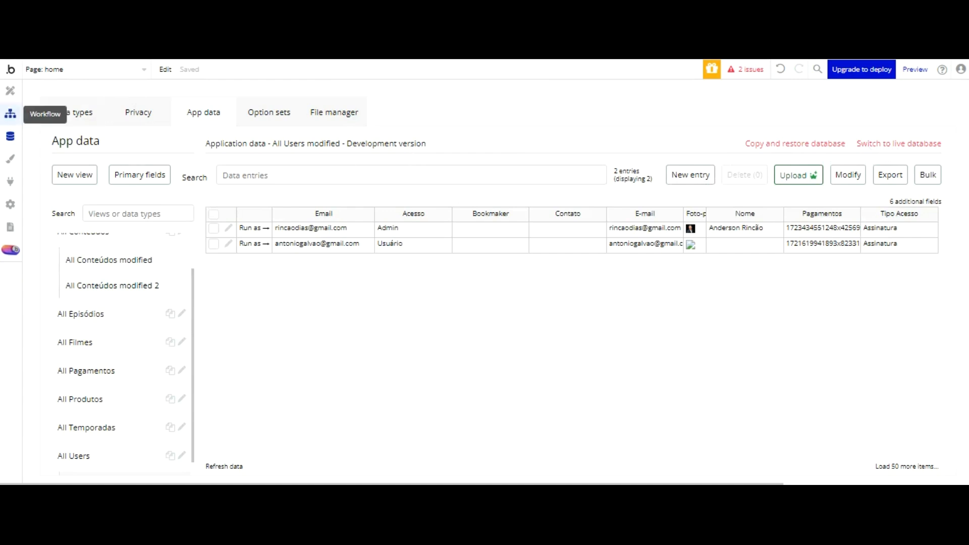
pyautogui.click(10, 113)
pyautogui.click(10, 91)
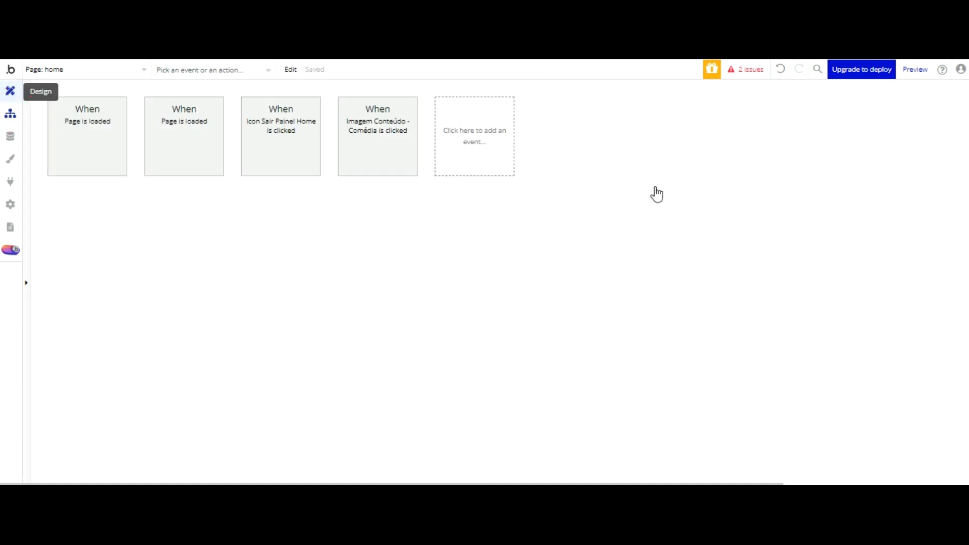
pyautogui.click(833, 207)
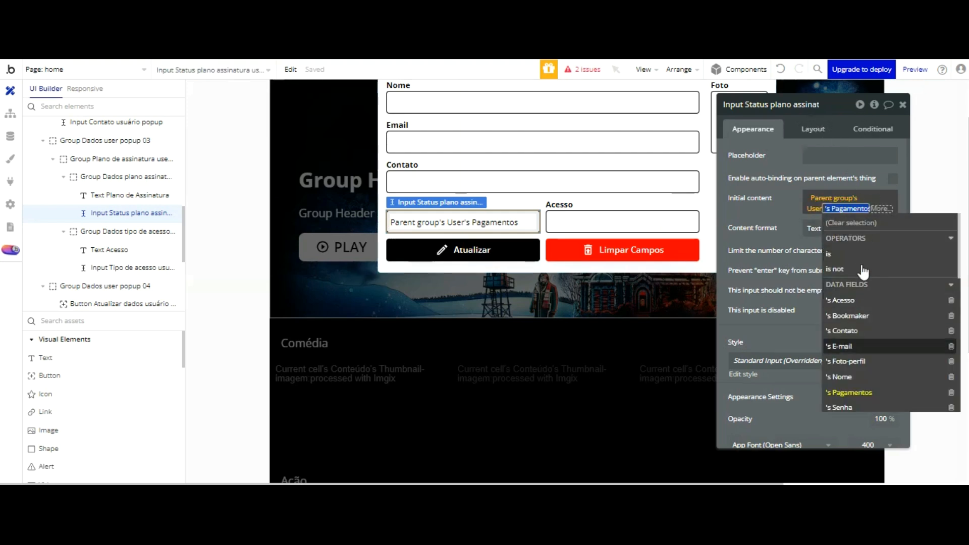
pyautogui.click(875, 352)
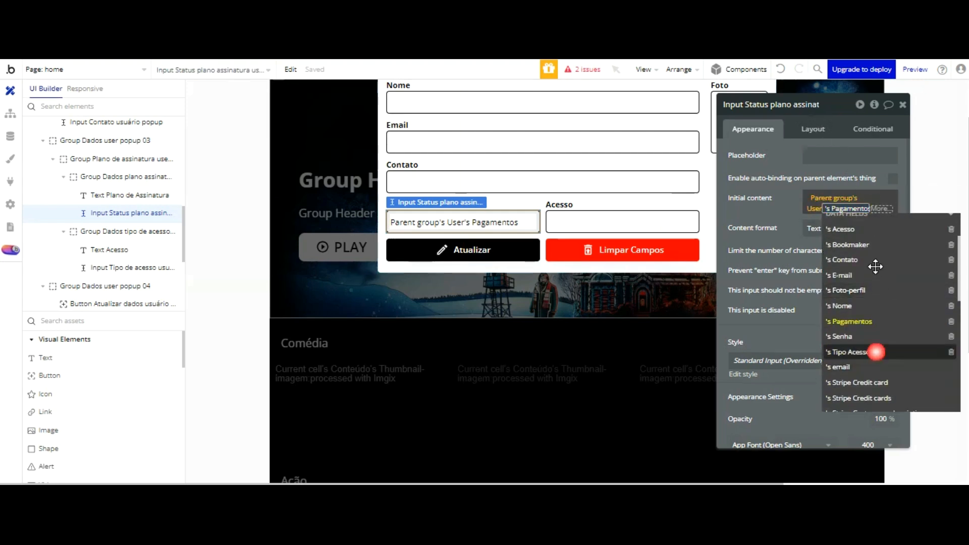
pyautogui.click(863, 237)
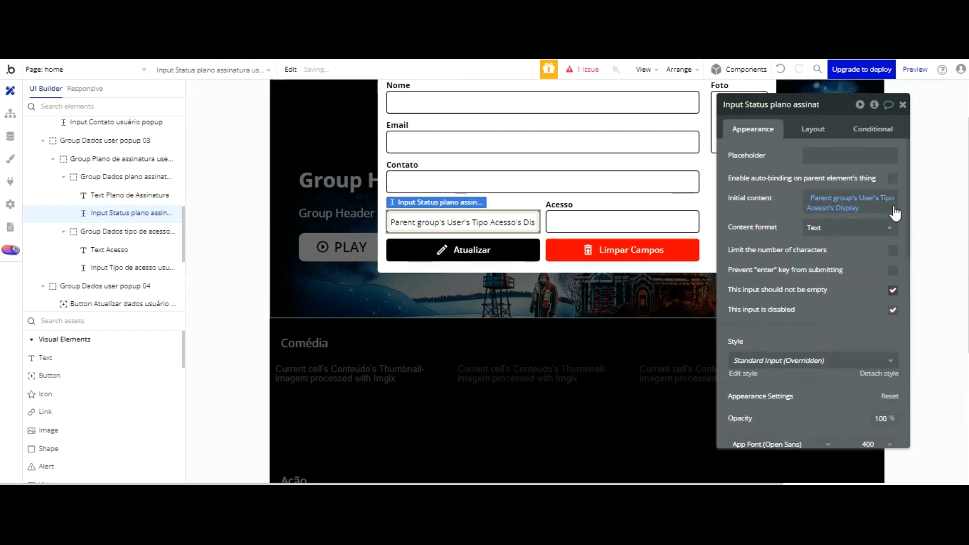
# Step: Set the Acesso input to Parent group's User's Acesso's Display, disabled and not empty, then preview
pyautogui.click(622, 218)
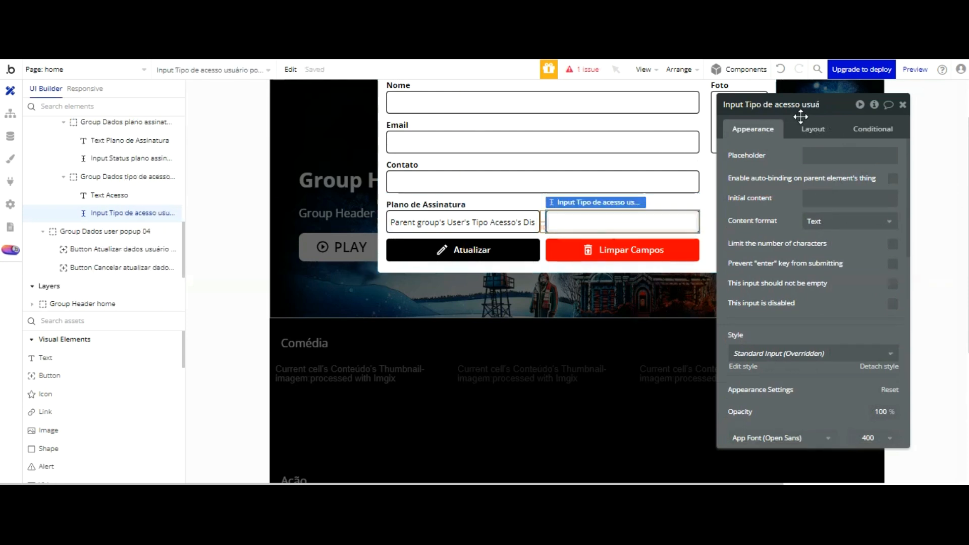
pyautogui.click(923, 197)
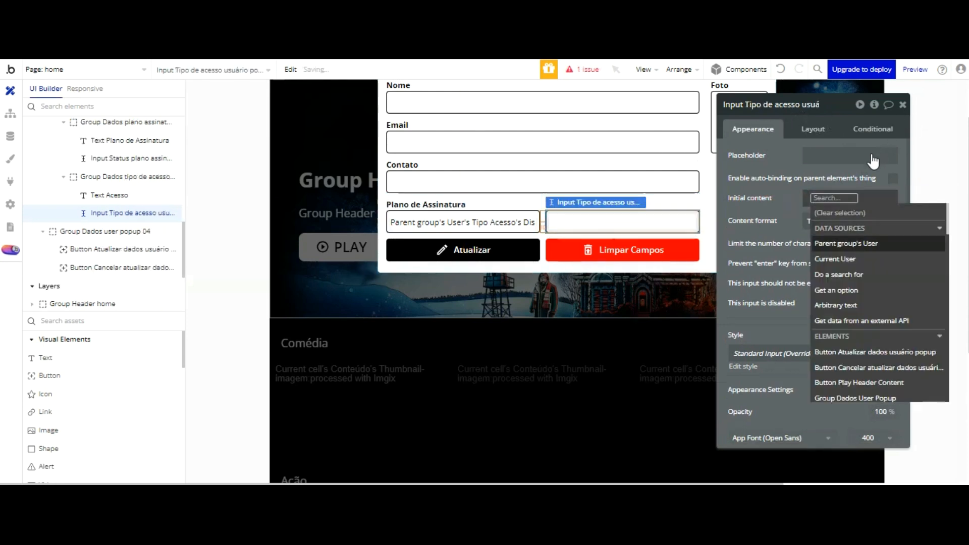
pyautogui.click(863, 243)
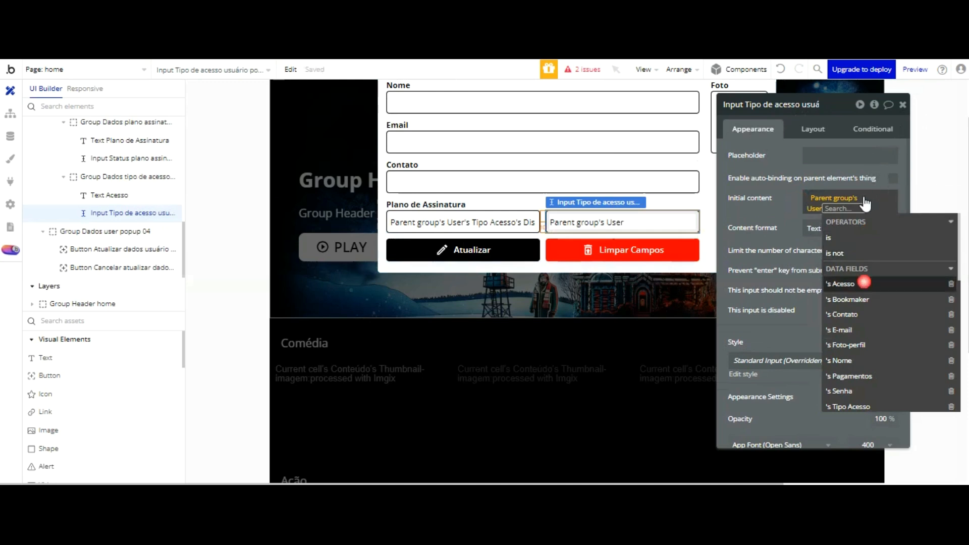
pyautogui.click(864, 283)
pyautogui.click(858, 241)
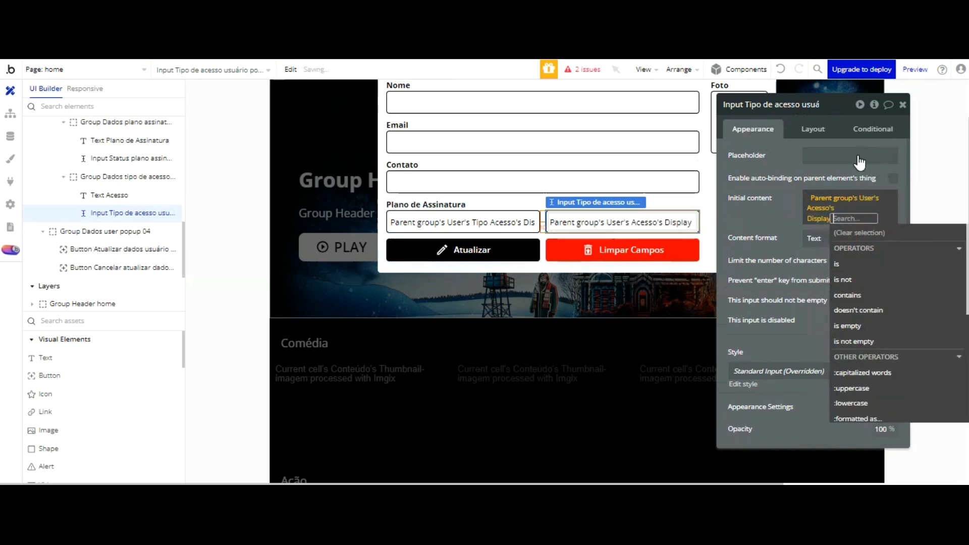
pyautogui.click(779, 134)
pyautogui.click(893, 309)
pyautogui.click(893, 289)
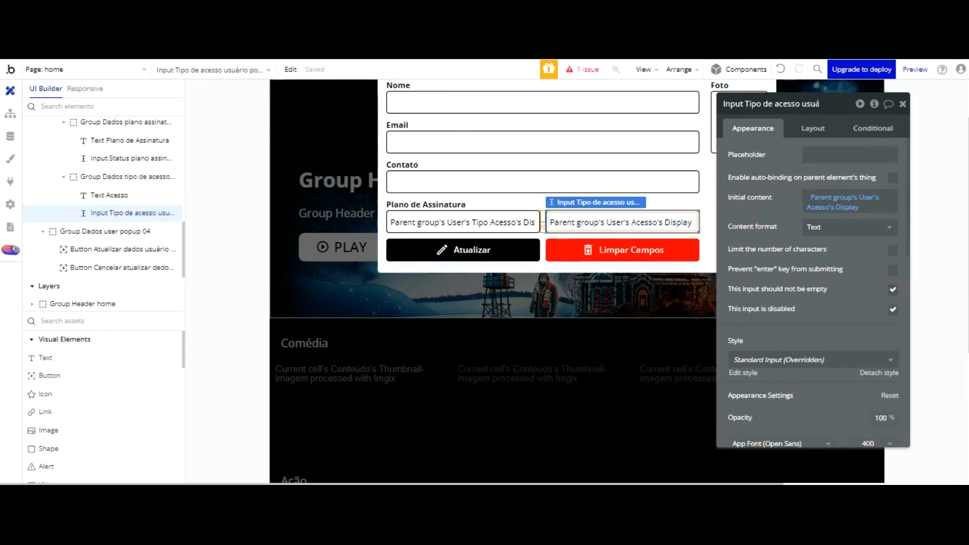
pyautogui.click(344, 10)
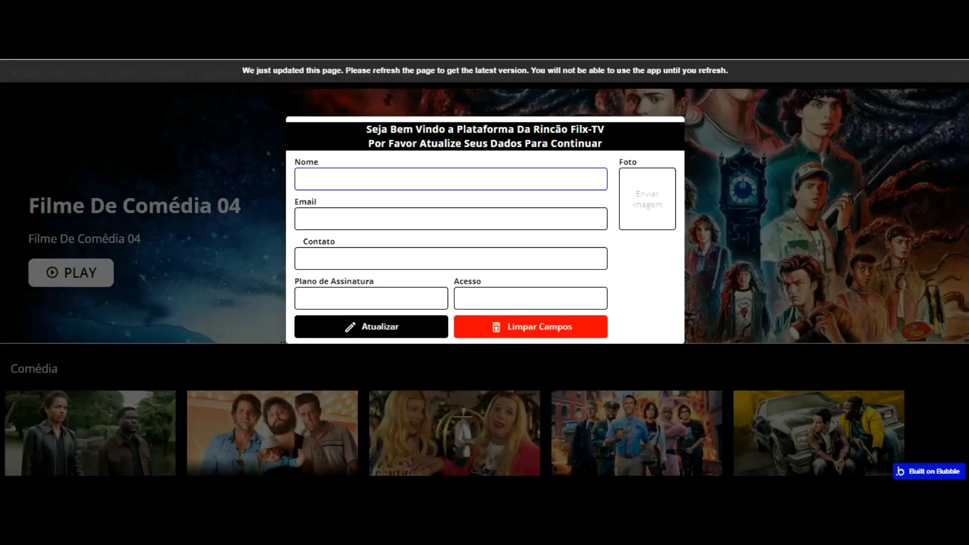
# Step: Reload the app preview and return to the editor
pyautogui.press('Tab')
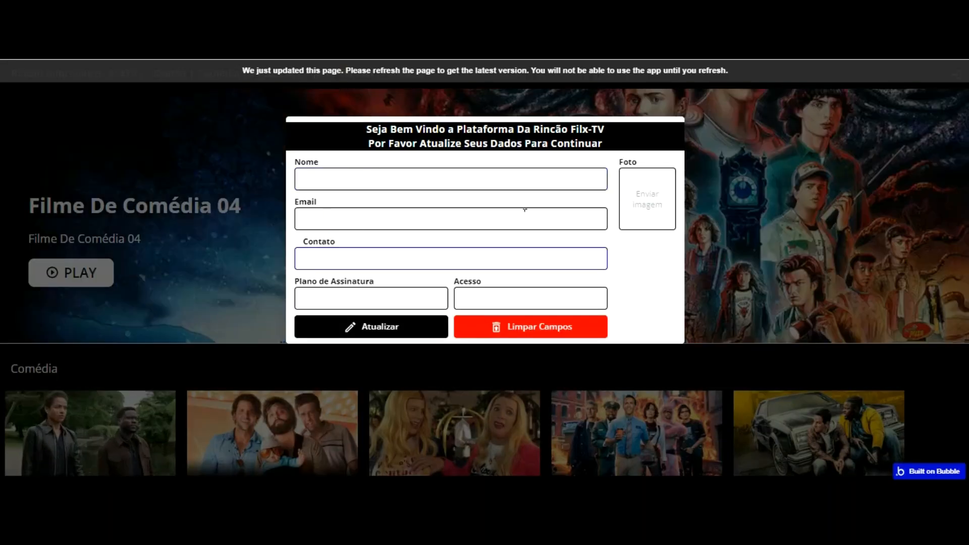
pyautogui.press('F5')
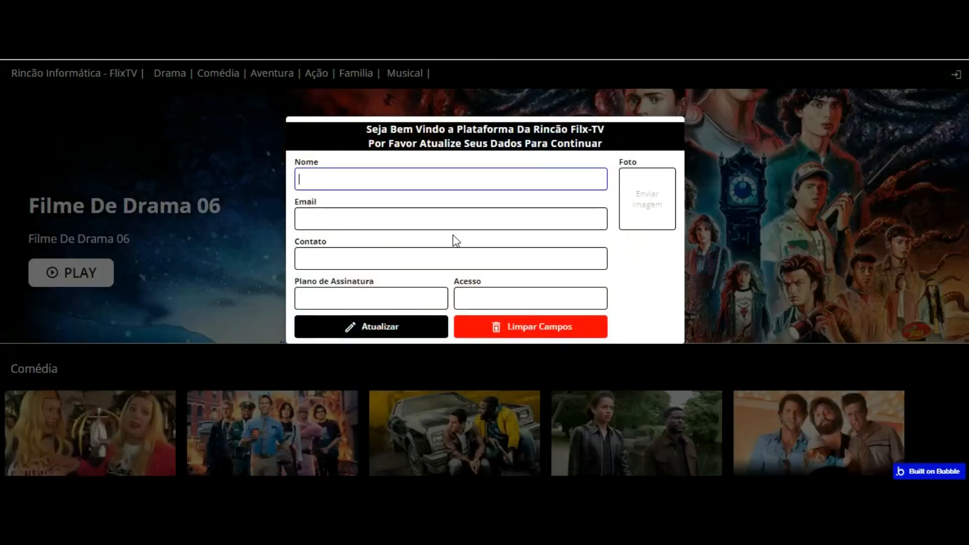
pyautogui.click(222, 10)
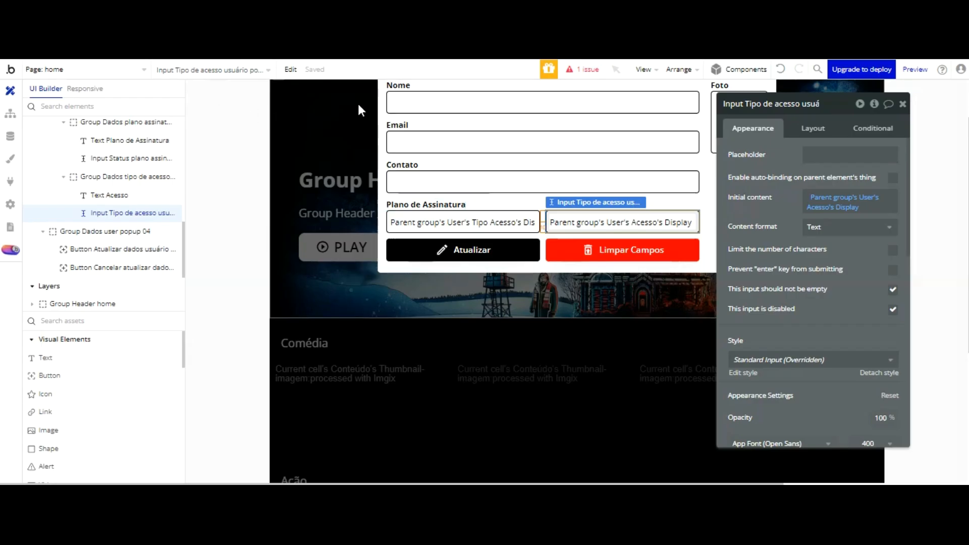
# Step: Set Popup Atualizar dados usuário's data source to Current User and check it in the reloaded preview
pyautogui.click(380, 110)
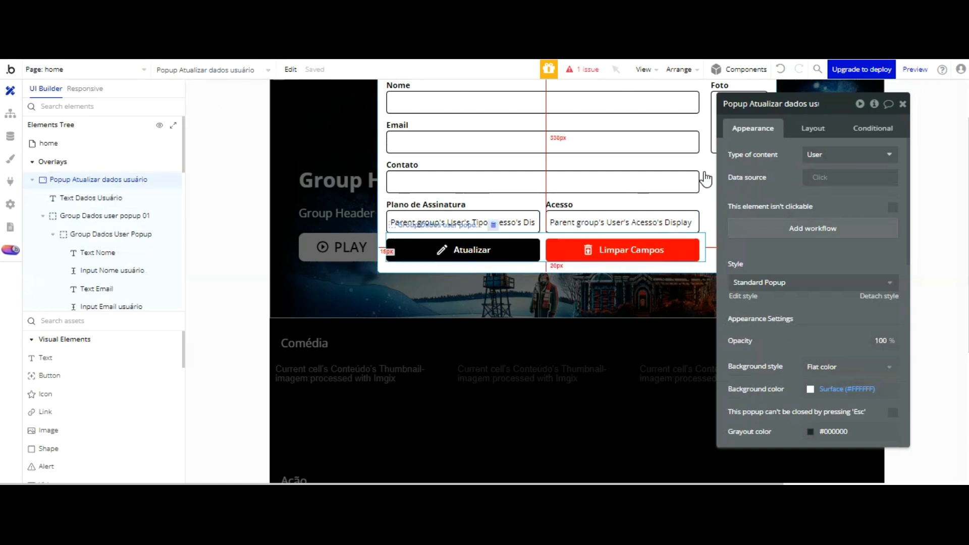
pyautogui.click(839, 177)
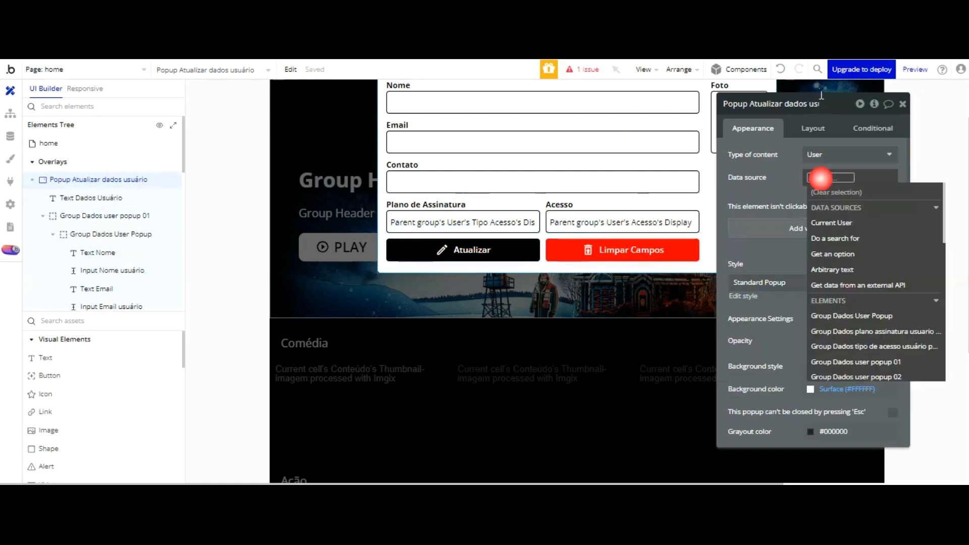
pyautogui.click(843, 223)
pyautogui.click(792, 96)
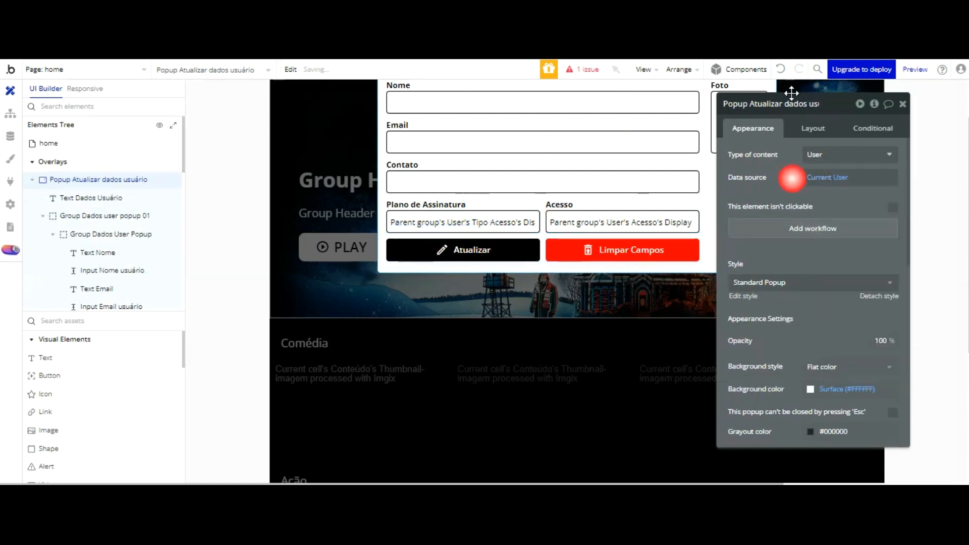
pyautogui.hotkey('ctrl', 'Tab')
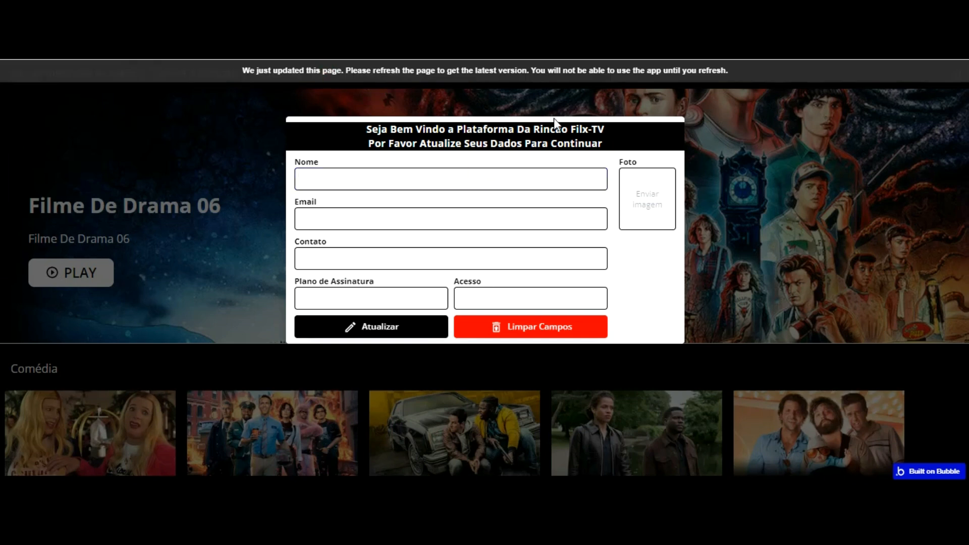
pyautogui.press('F5')
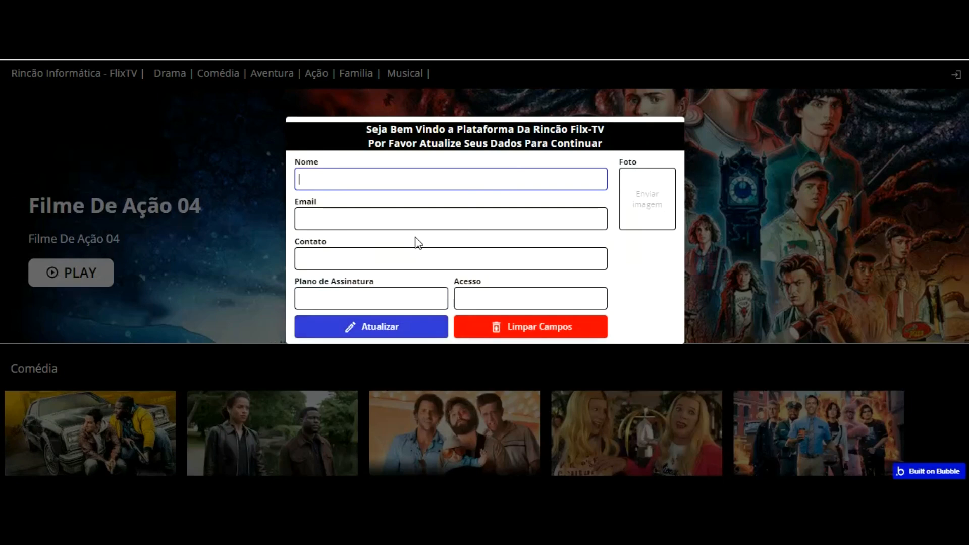
pyautogui.click(403, 293)
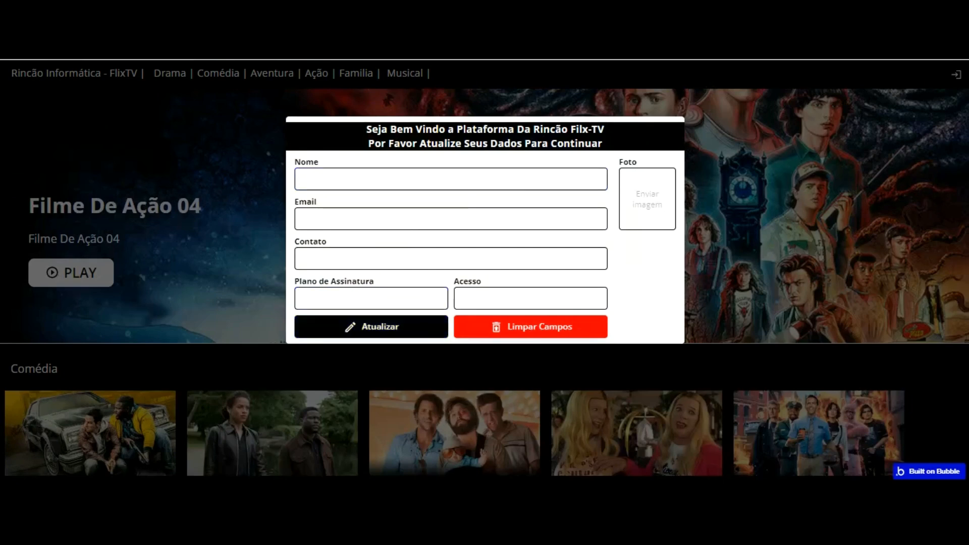
pyautogui.hotkey('ctrl', 'shift', 'Tab')
pyautogui.click(480, 221)
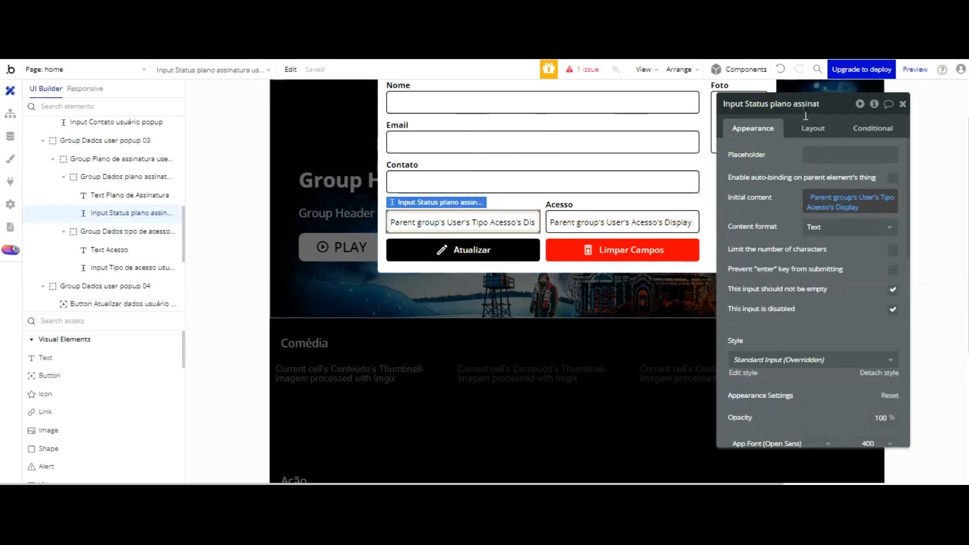
# Step: Change the plan input's initial content source to Current User
pyautogui.click(827, 198)
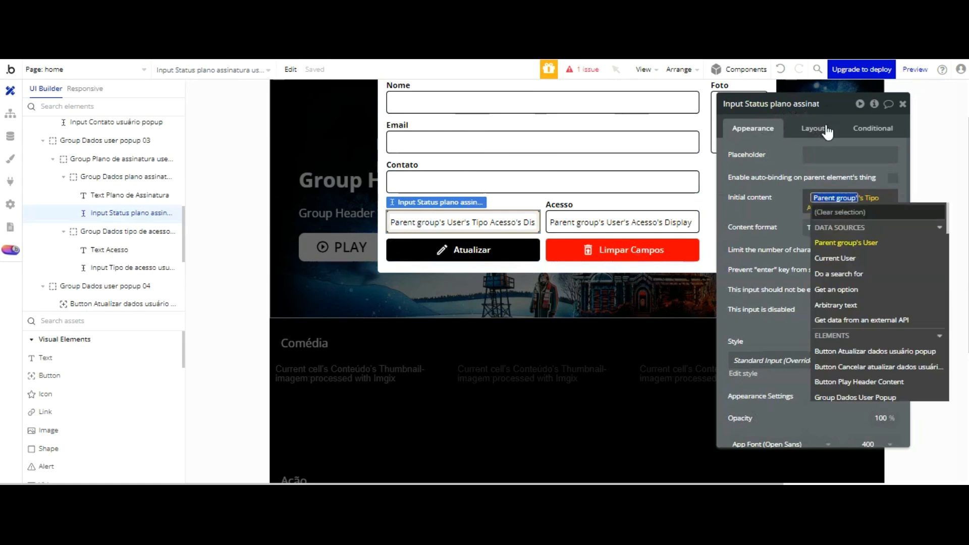
pyautogui.click(835, 258)
pyautogui.scroll(-3, 883, 230)
pyautogui.scroll(-2, 883, 230)
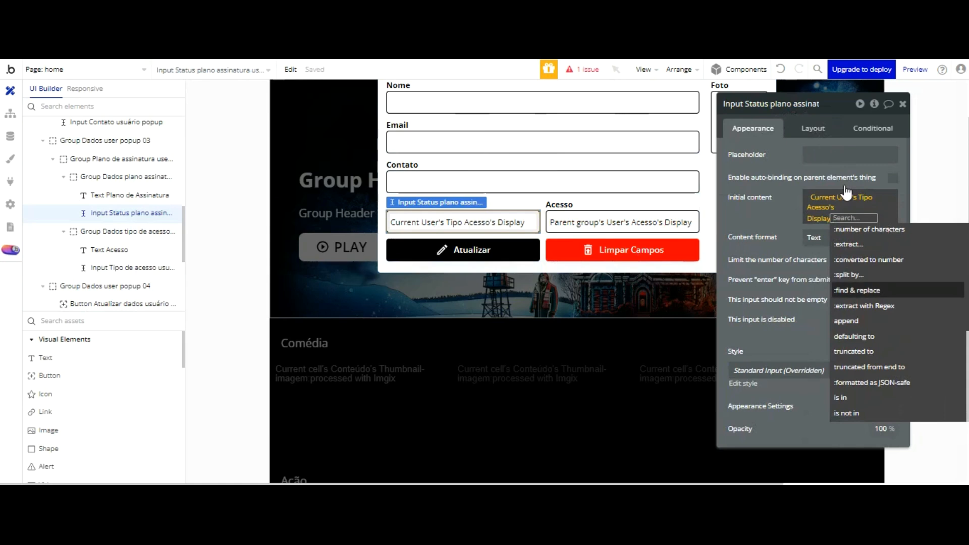
pyautogui.click(782, 129)
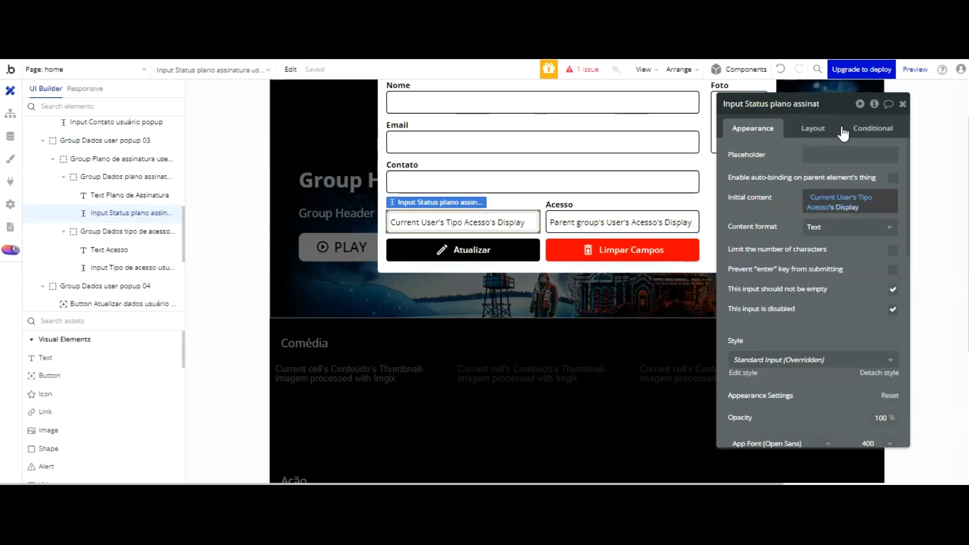
# Step: Set the Acesso input to Current User's Acesso's Display and reload the preview to confirm
pyautogui.click(677, 222)
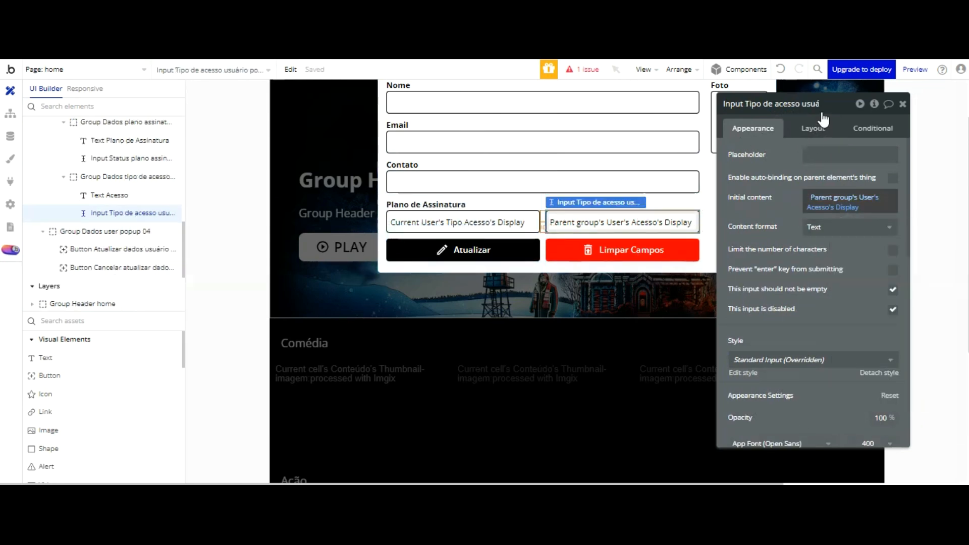
pyautogui.click(832, 198)
pyautogui.click(782, 128)
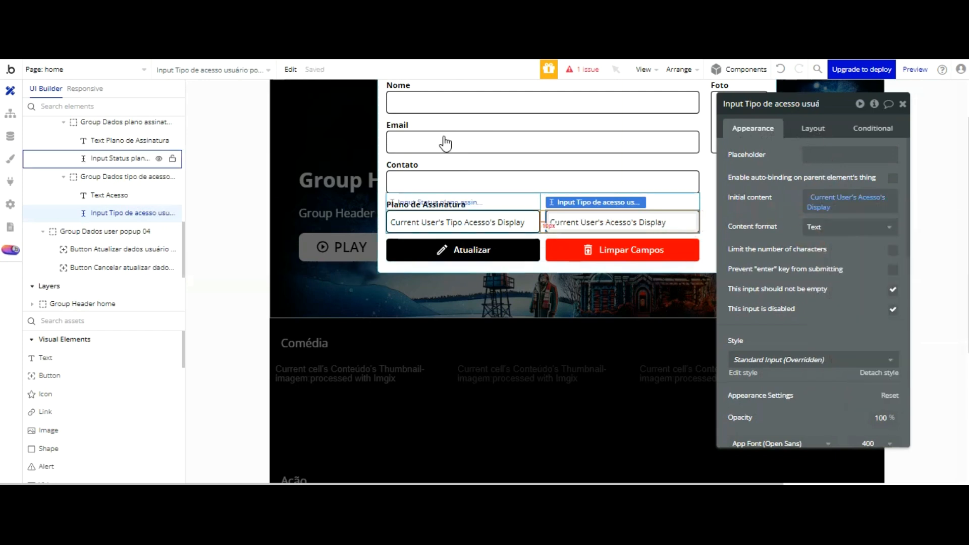
pyautogui.click(455, 222)
pyautogui.hotkey('ctrl', 'Tab')
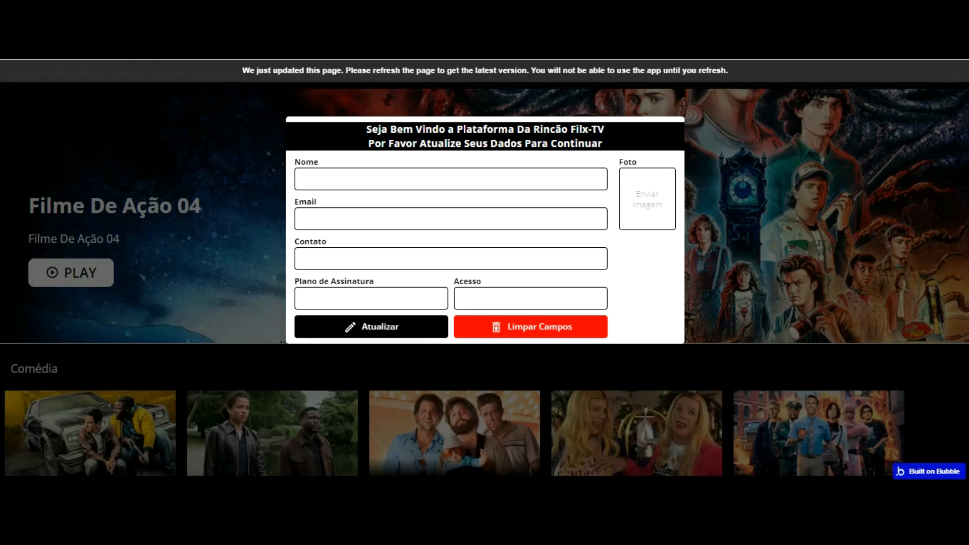
pyautogui.click(421, 74)
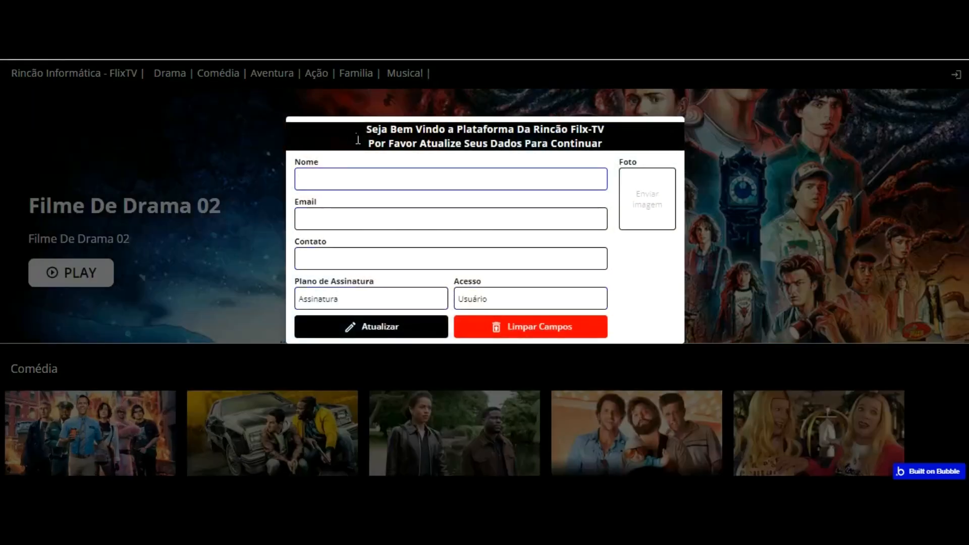
pyautogui.click(171, 10)
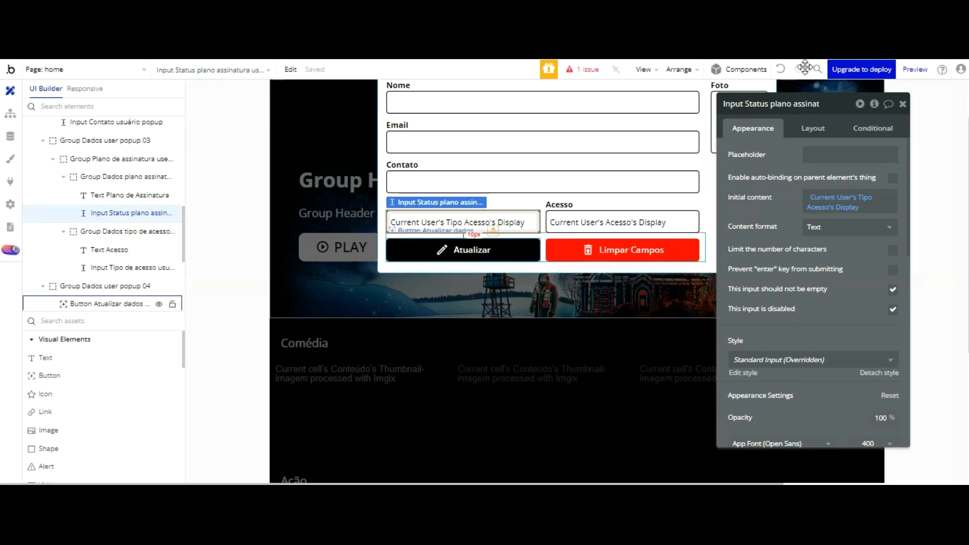
# Step: Detach the Atualizar button's style and delete its hover condition
pyautogui.click(472, 249)
pyautogui.click(872, 128)
pyautogui.click(767, 126)
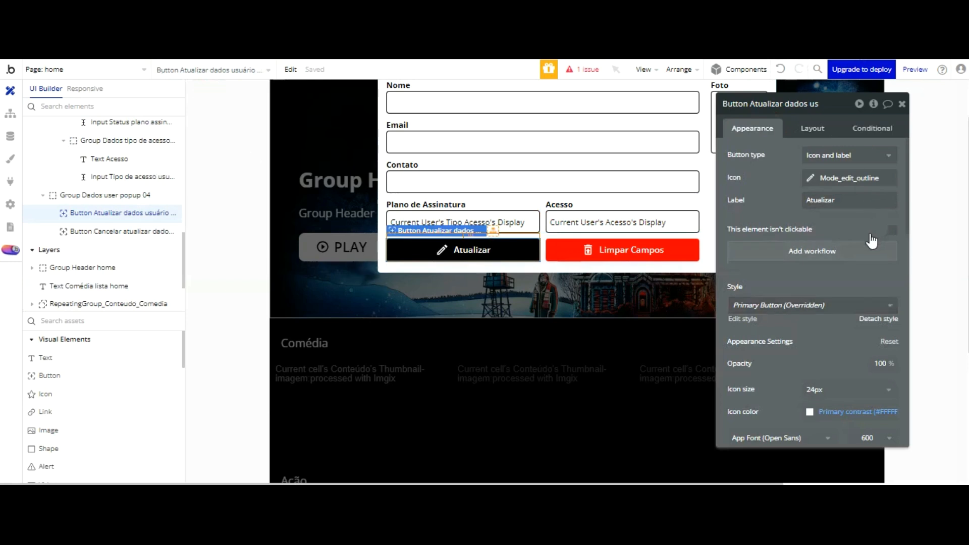
pyautogui.moveTo(871, 318); pyautogui.dragTo(871, 316)
pyautogui.click(876, 317)
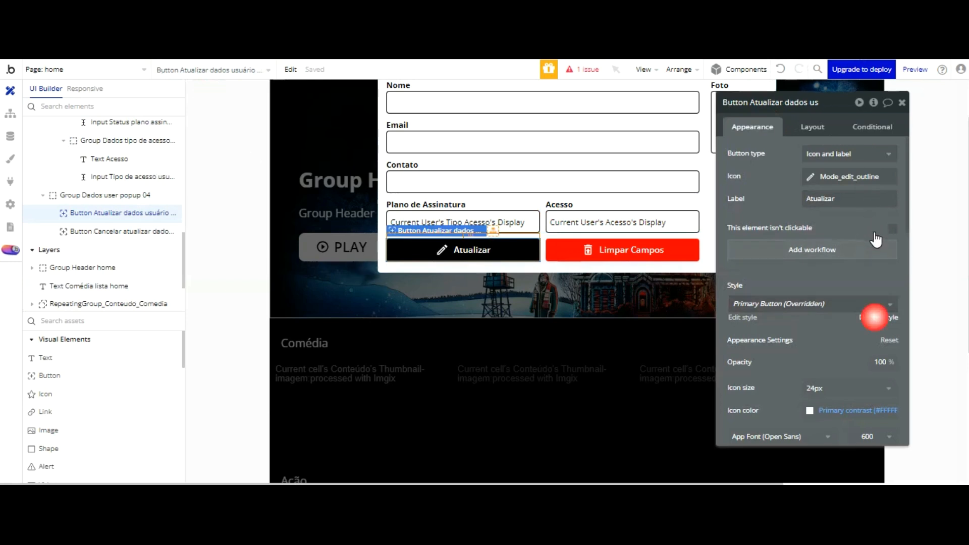
pyautogui.click(873, 128)
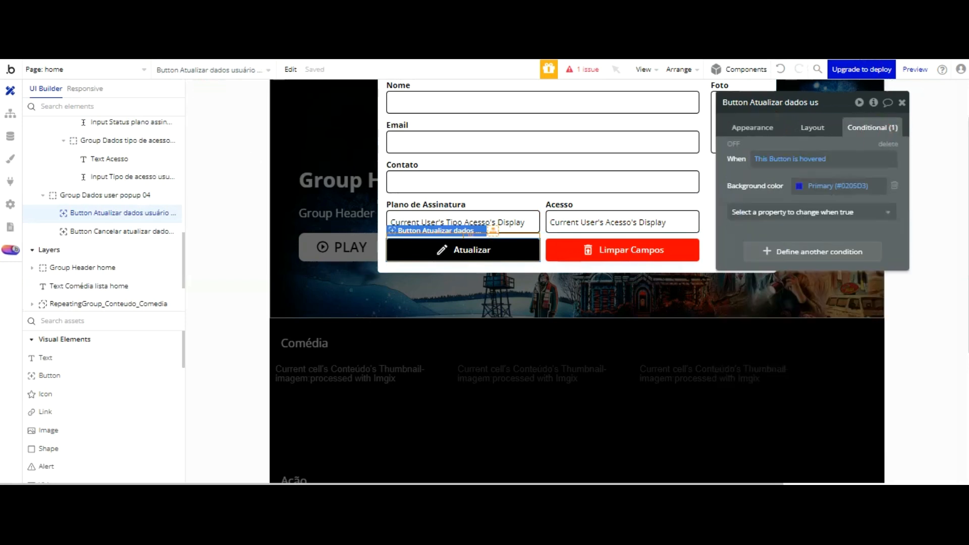
pyautogui.click(888, 144)
# Step: Detach the Limpar Campos button's style and delete its hover condition
pyautogui.click(671, 246)
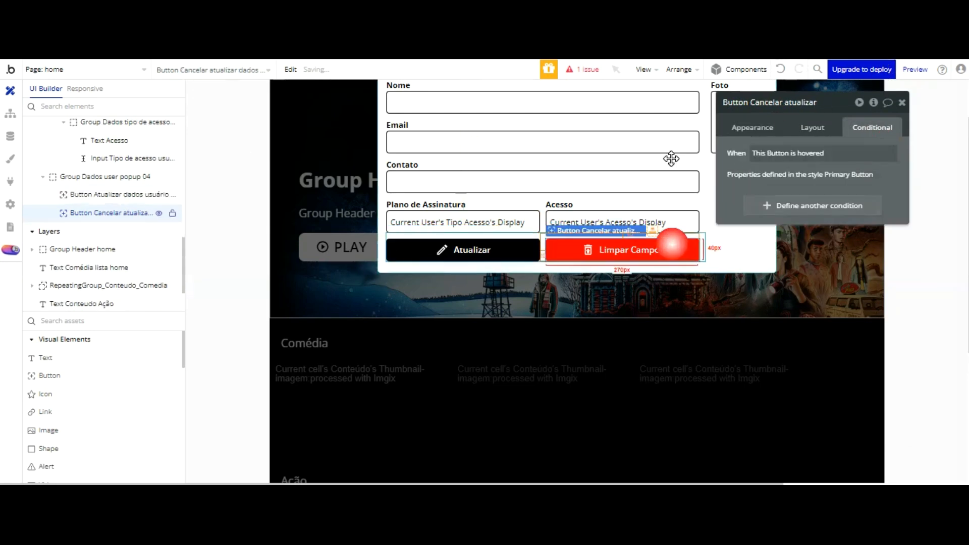
pyautogui.click(759, 129)
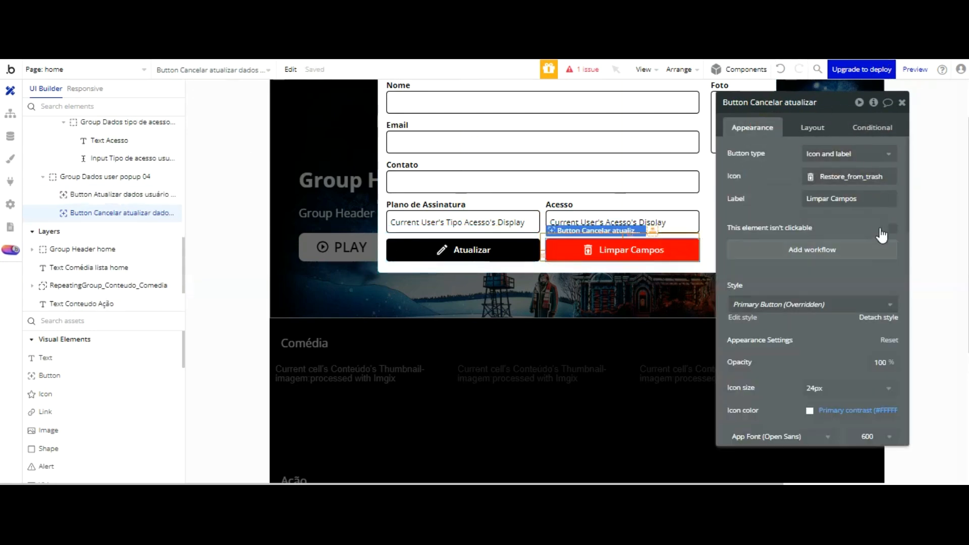
pyautogui.click(880, 317)
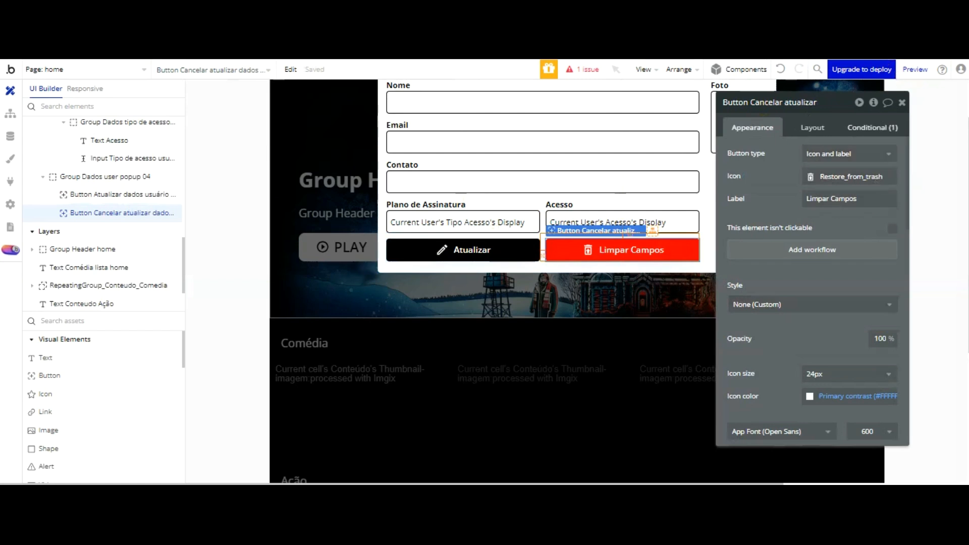
pyautogui.click(876, 127)
pyautogui.click(888, 145)
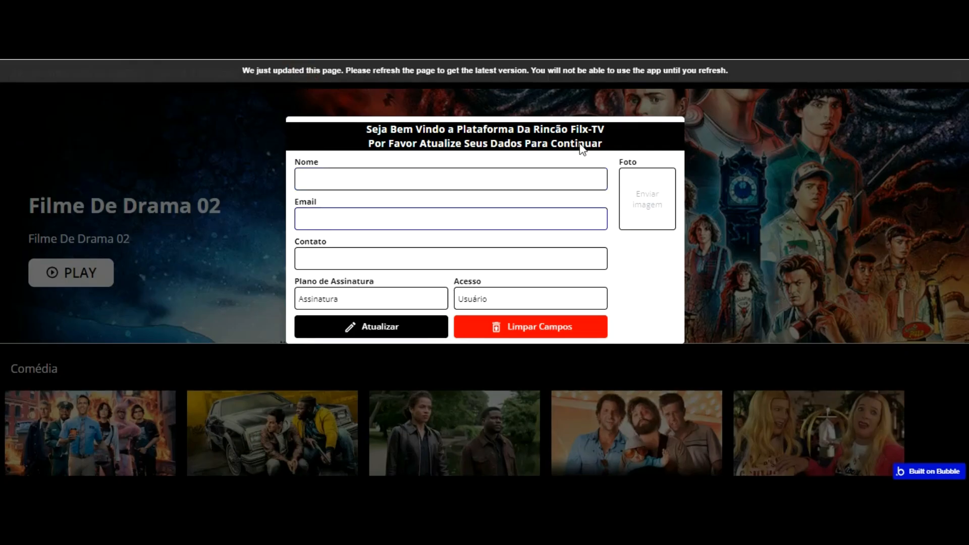
pyautogui.press('F5')
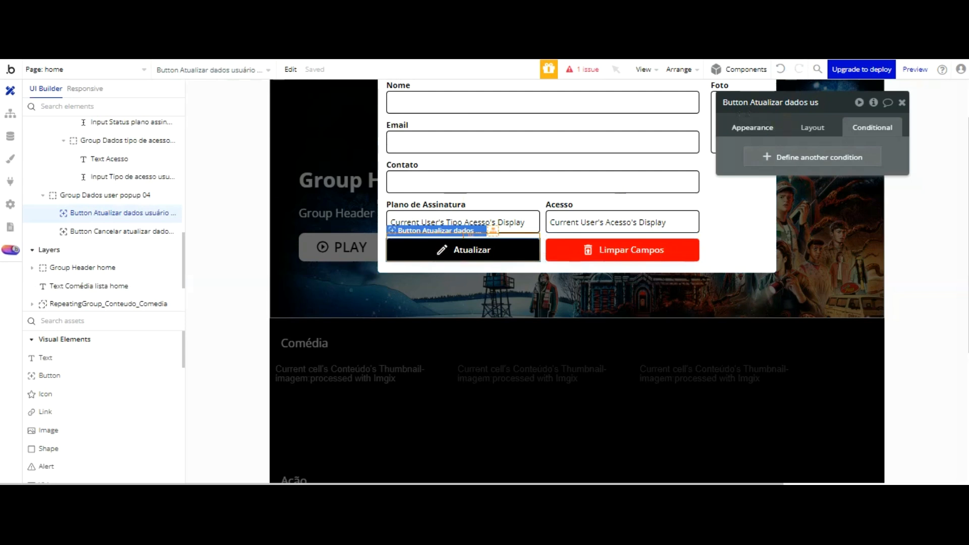
# Step: Create a click workflow for the Atualizar button and start adding an action
pyautogui.click(770, 128)
pyautogui.click(800, 247)
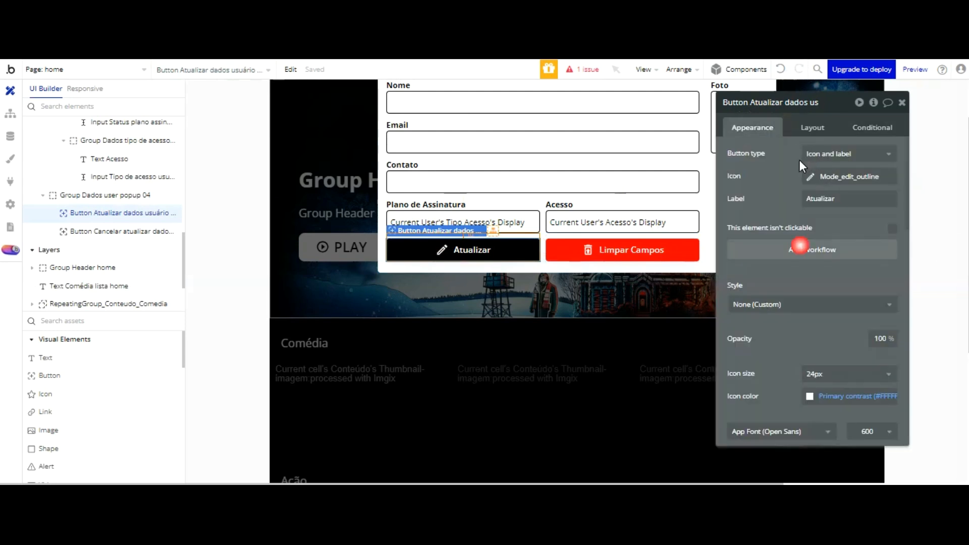
pyautogui.click(137, 206)
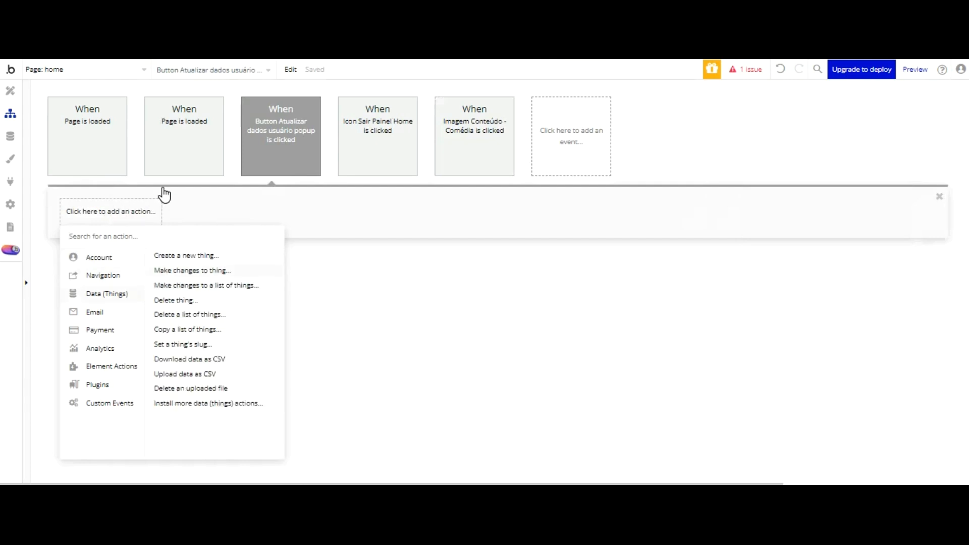
# Step: Add a Make changes to Current User action with all fields except Bookmaker and Pagamentos
pyautogui.click(192, 270)
pyautogui.click(818, 130)
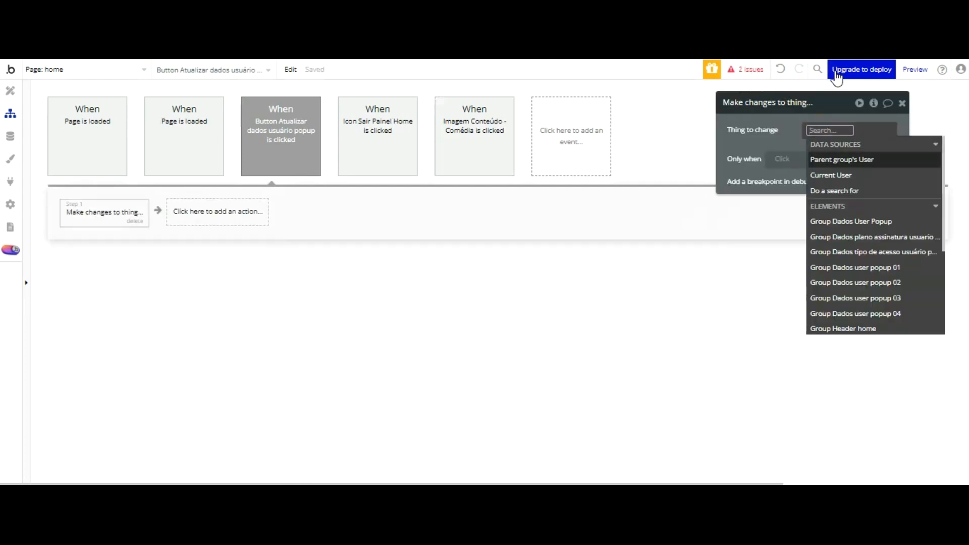
pyautogui.click(836, 174)
pyautogui.click(786, 143)
pyautogui.click(878, 182)
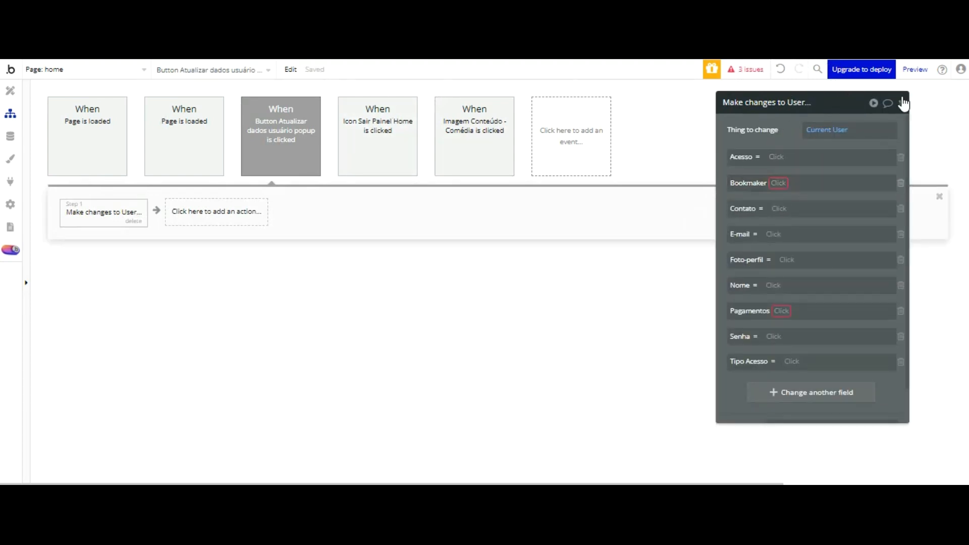
pyautogui.click(900, 183)
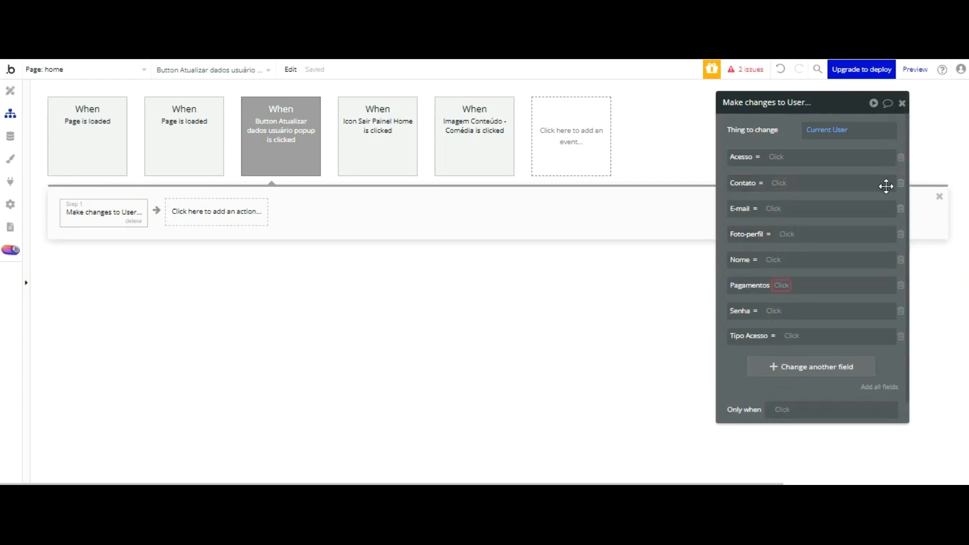
pyautogui.click(901, 285)
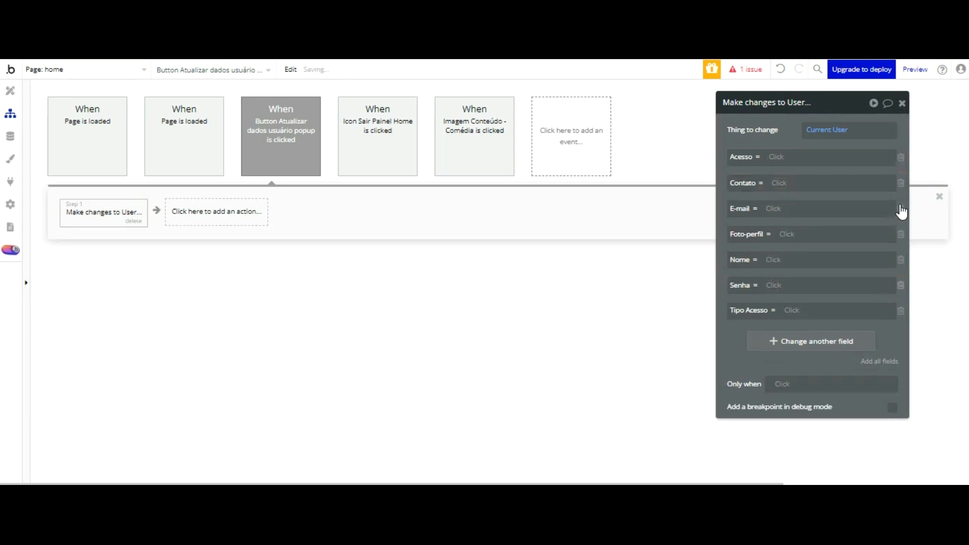
# Step: Set Acesso's new value from the popup's Tipo de acesso input, then launch the preview
pyautogui.click(778, 157)
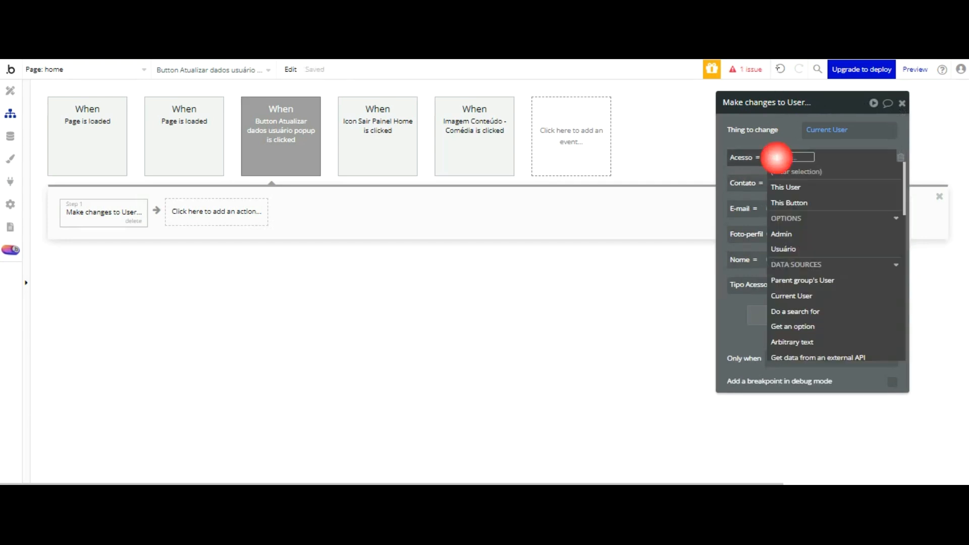
pyautogui.scroll(-2, 822, 160)
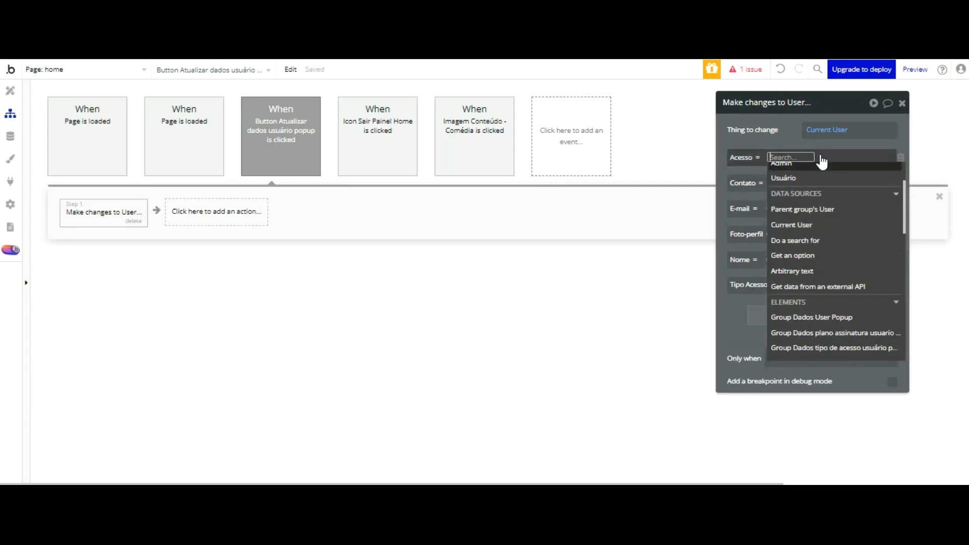
pyautogui.scroll(-8, 821, 160)
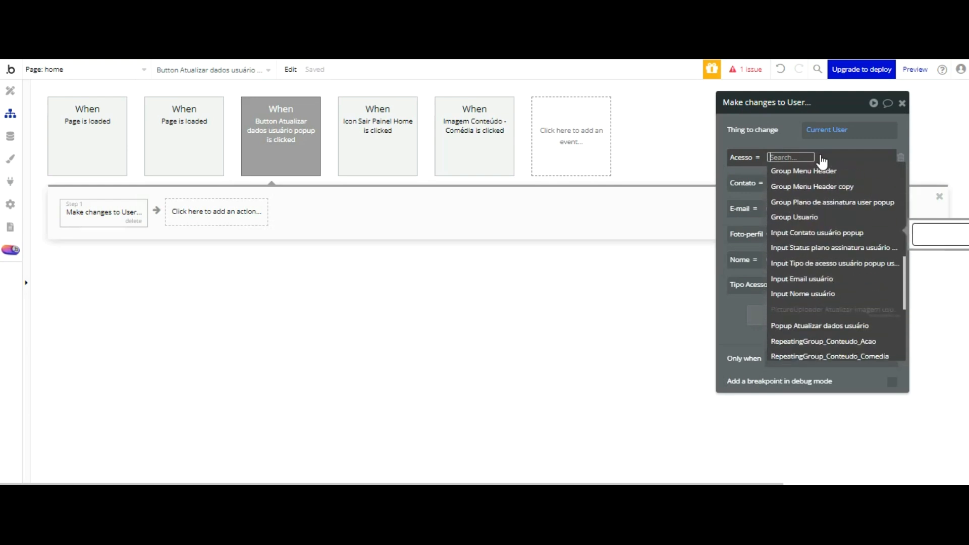
pyautogui.press('Down')
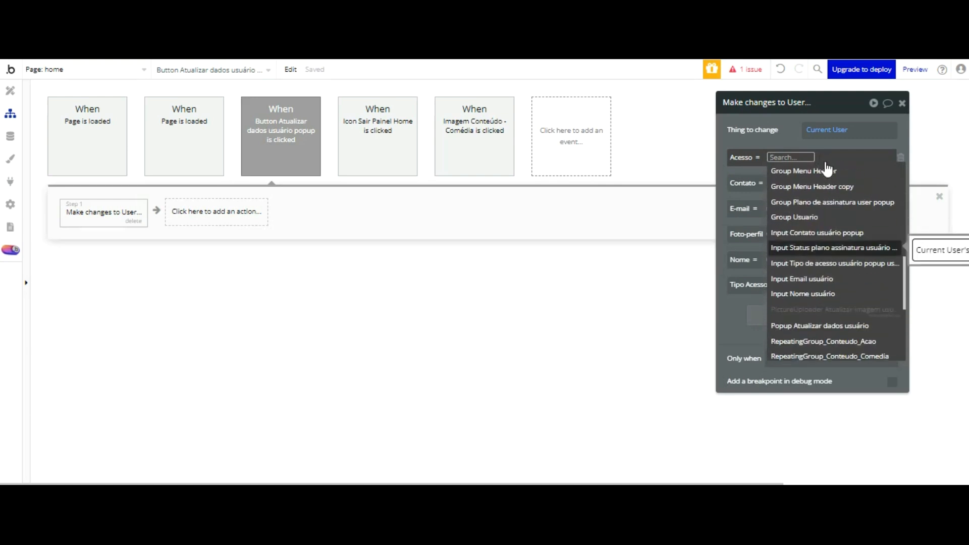
pyautogui.press('Down')
pyautogui.press('Return')
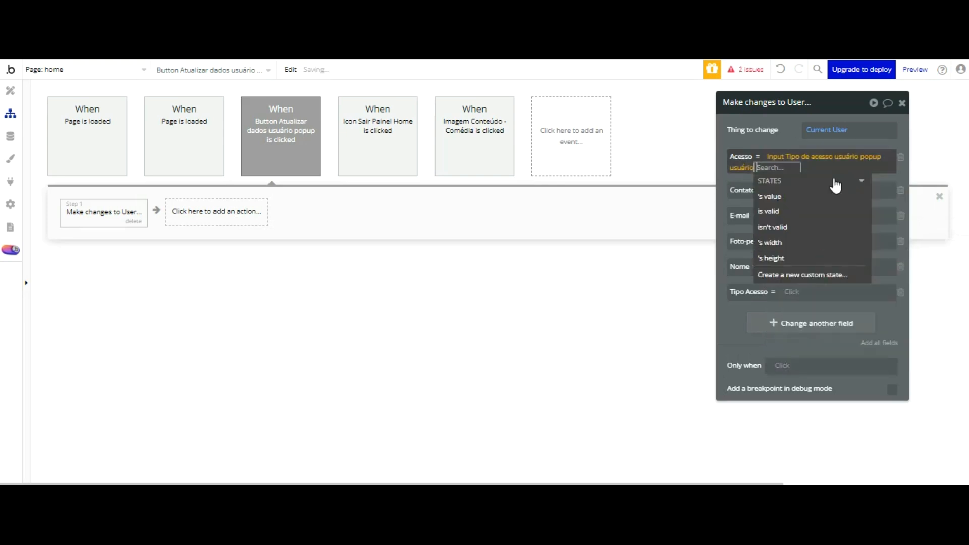
pyautogui.click(733, 93)
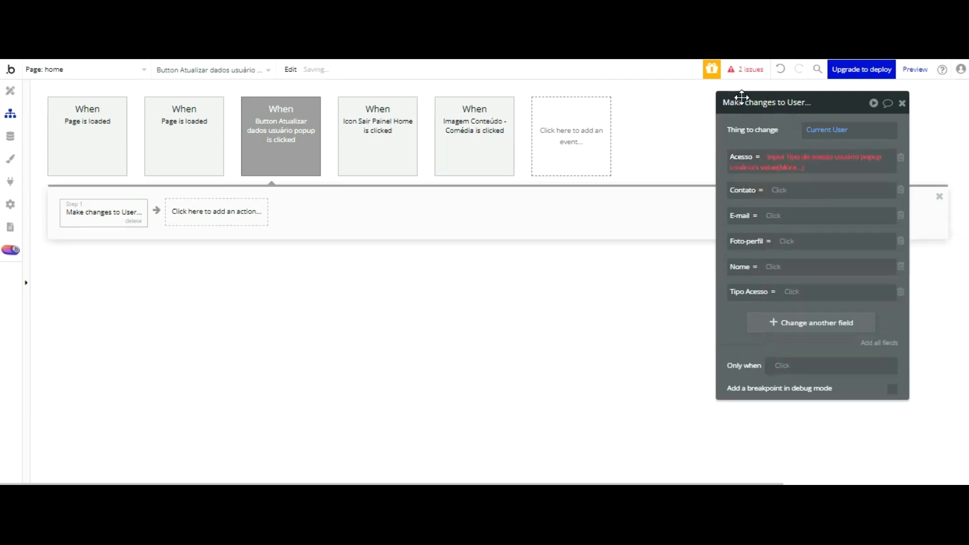
pyautogui.click(792, 168)
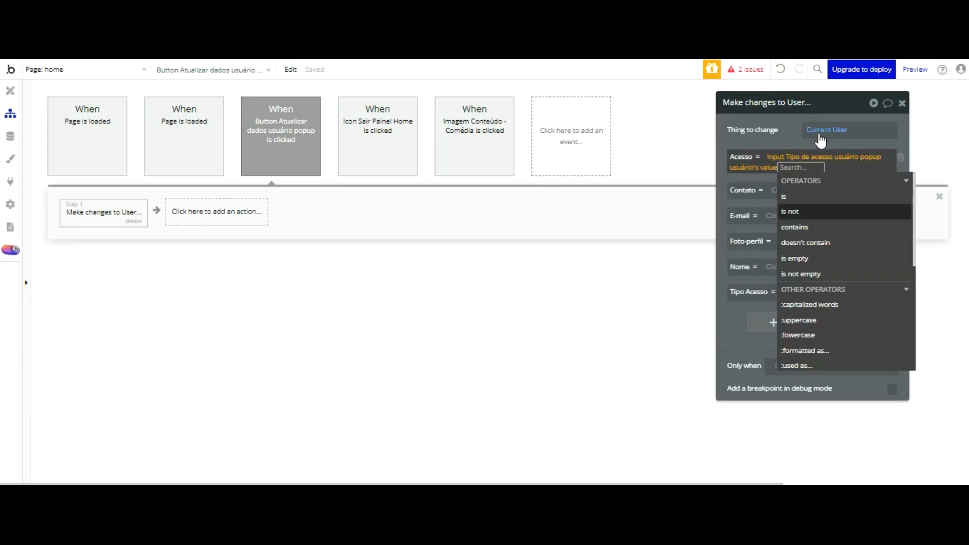
pyautogui.click(759, 94)
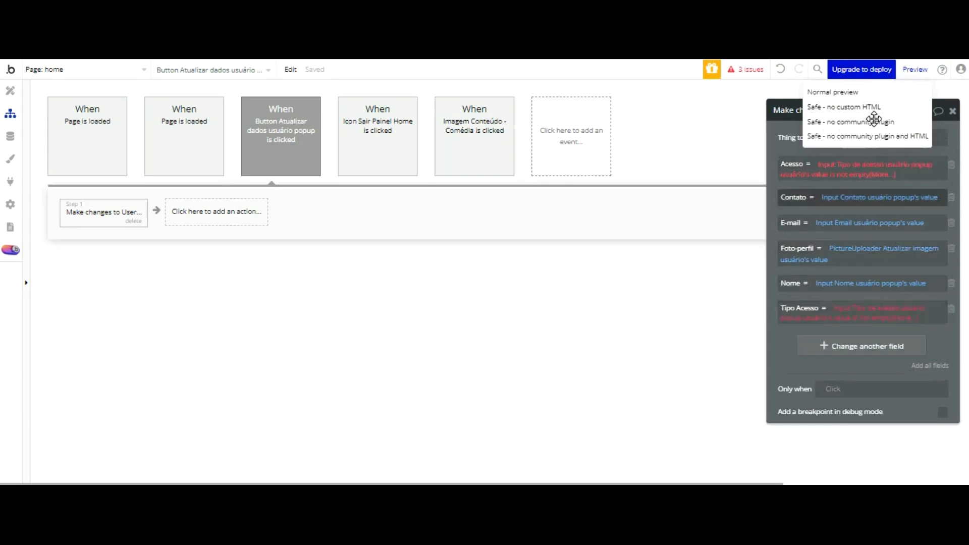
pyautogui.click(904, 112)
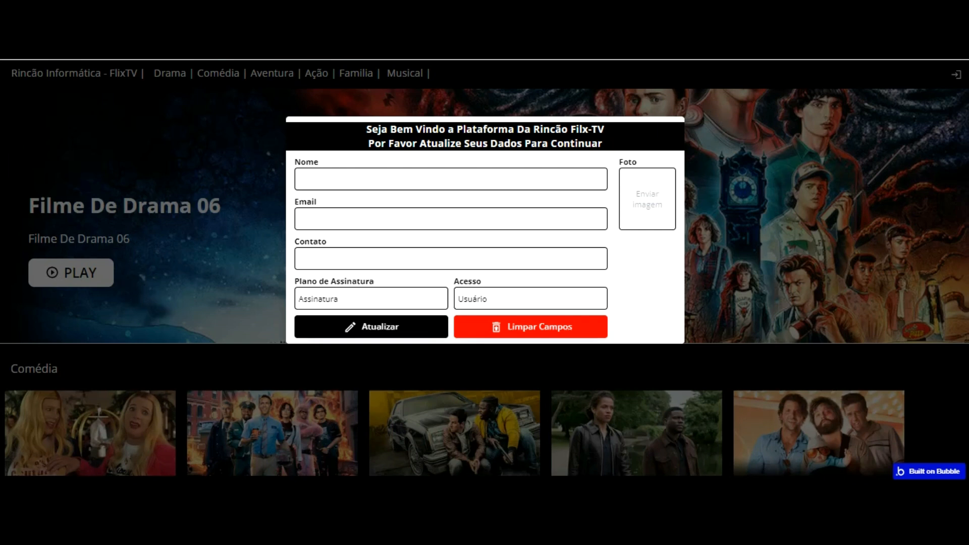
# Step: Revisit the workflow and design editors, then check the Plano de Assinatura and Acesso fields
pyautogui.click(281, 104)
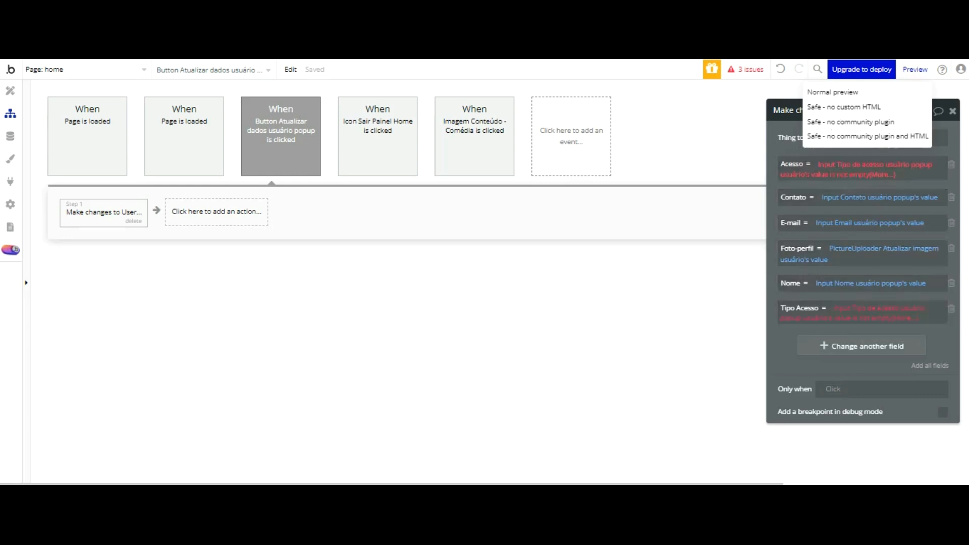
pyautogui.click(10, 91)
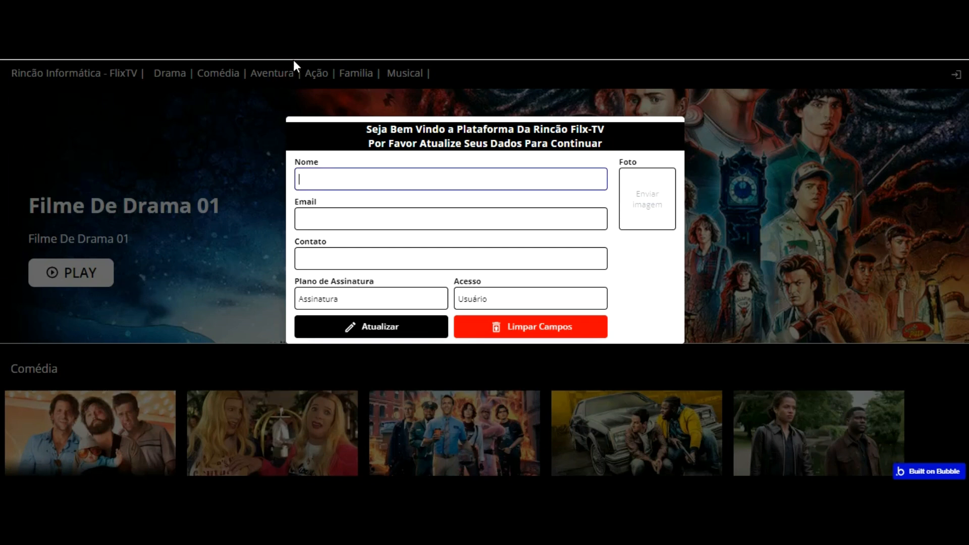
pyautogui.click(362, 299)
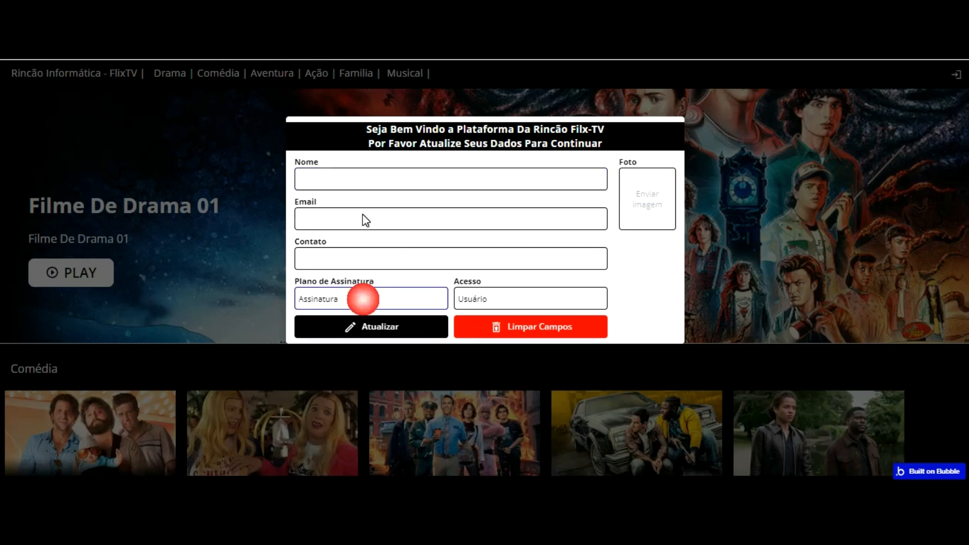
pyautogui.click(489, 298)
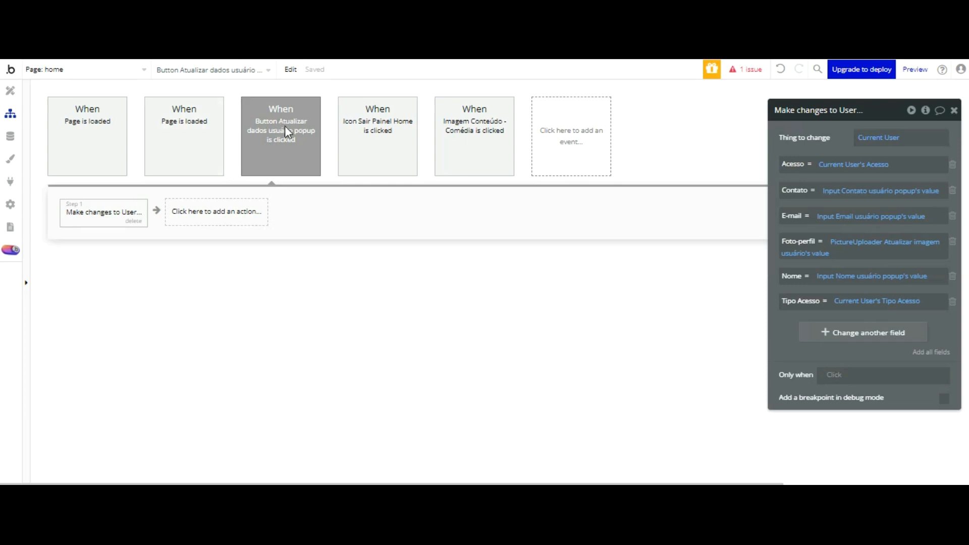
# Step: Add a Reset relevant inputs step and a BEP Toast Alert step with message 'Dados atualizados com sucesso'
pyautogui.click(226, 214)
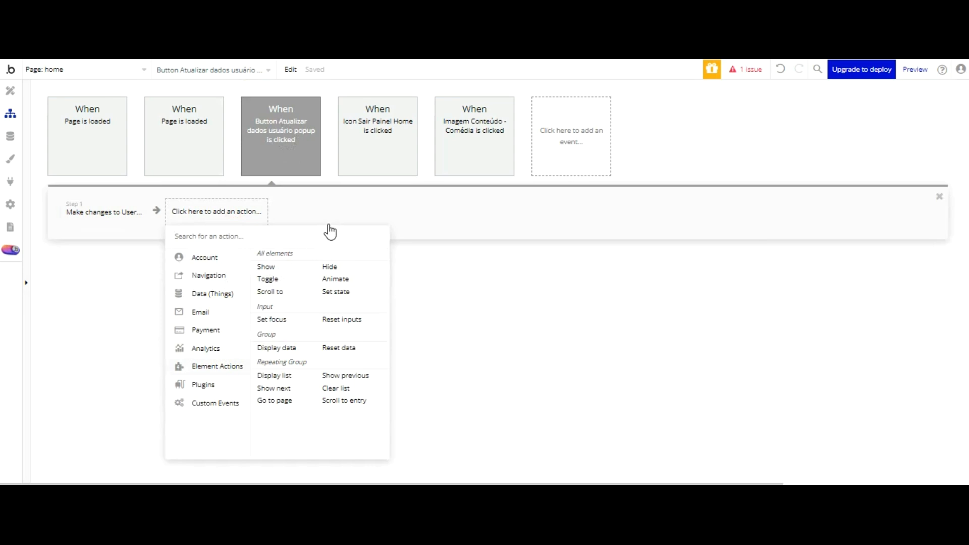
pyautogui.click(344, 318)
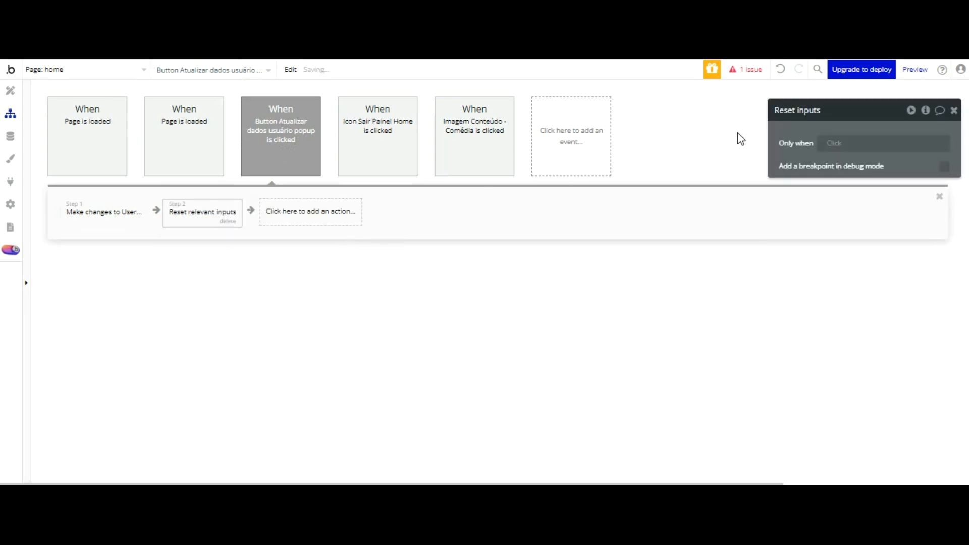
pyautogui.click(295, 211)
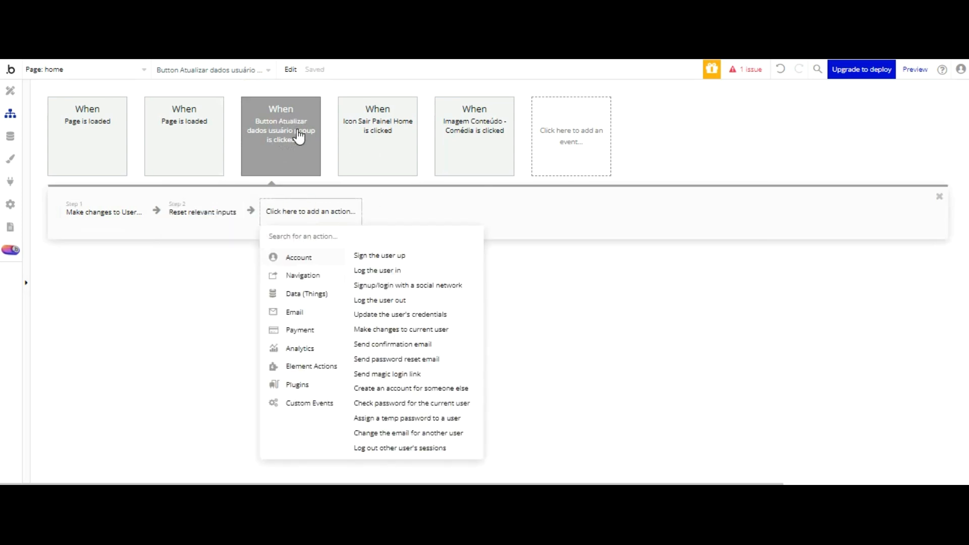
pyautogui.write('bep')
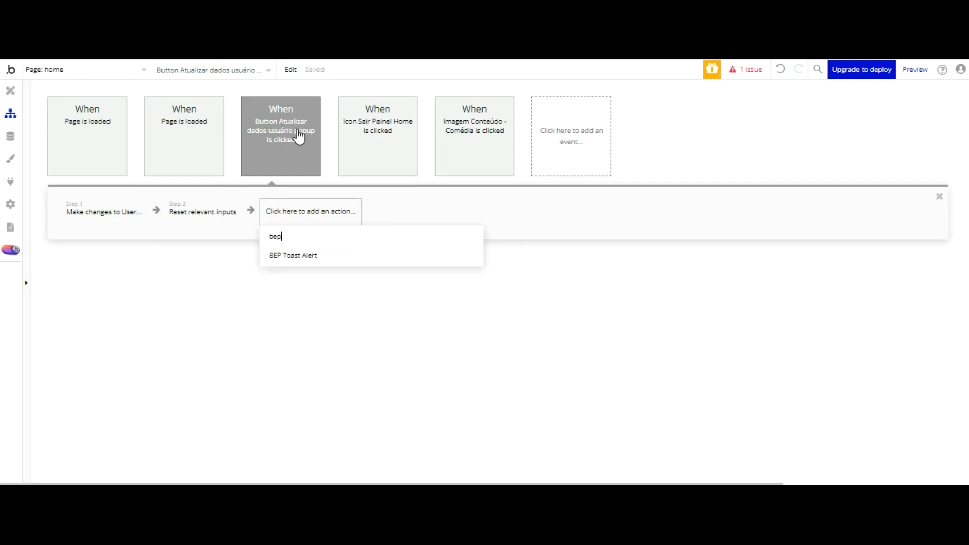
pyautogui.press('Return')
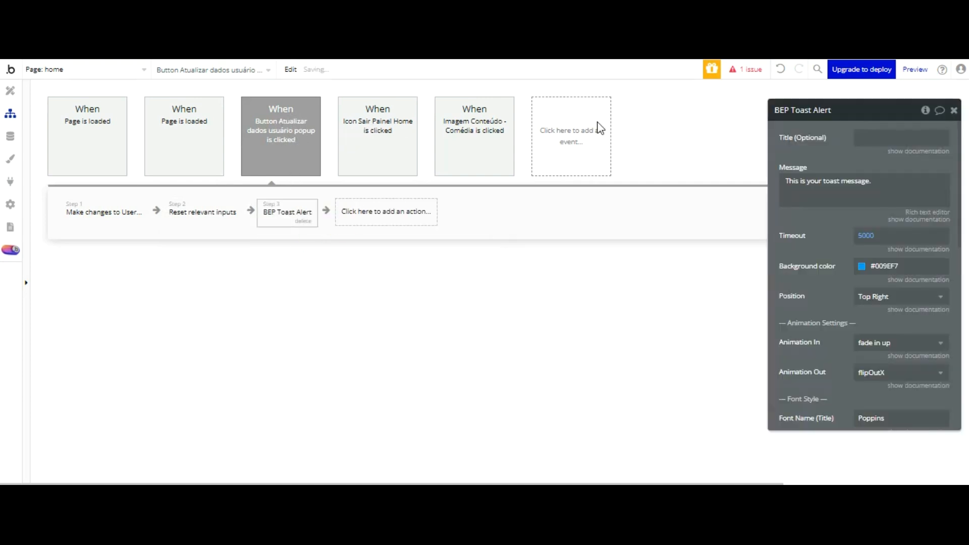
pyautogui.write('Dados Atualizados com sucesso')
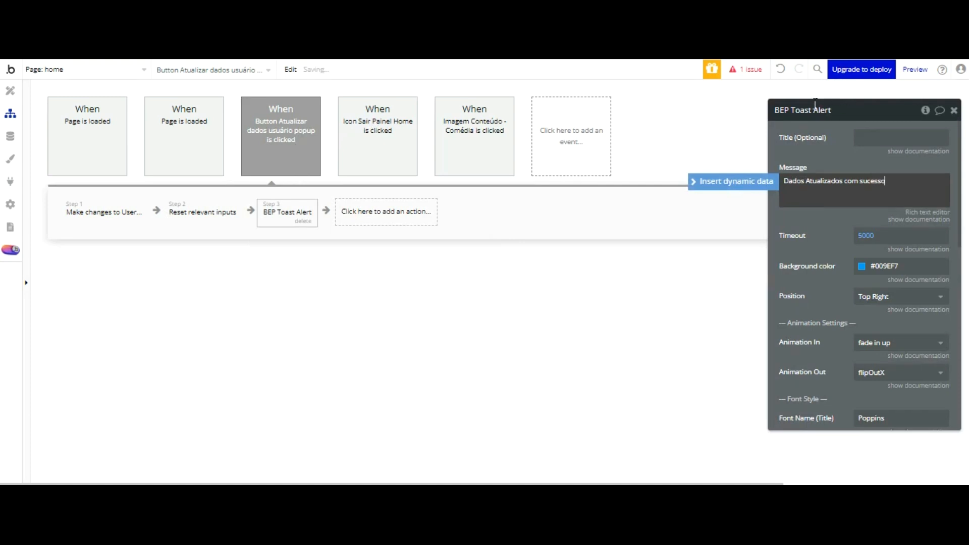
pyautogui.press('BackSpace')
pyautogui.write('a')
# Step: Set the toast's Timeout to 2500 and its background to the green Success colour
pyautogui.click(862, 233)
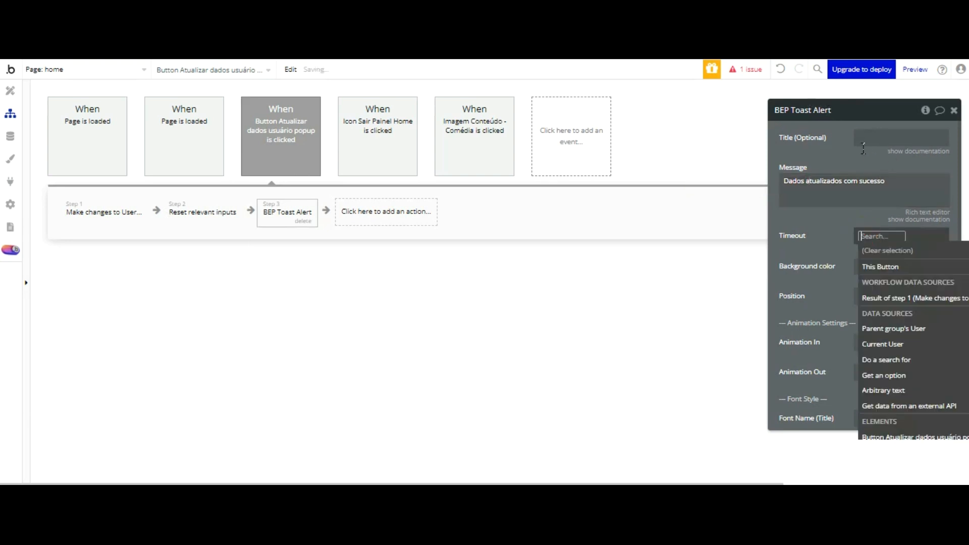
pyautogui.write('2500')
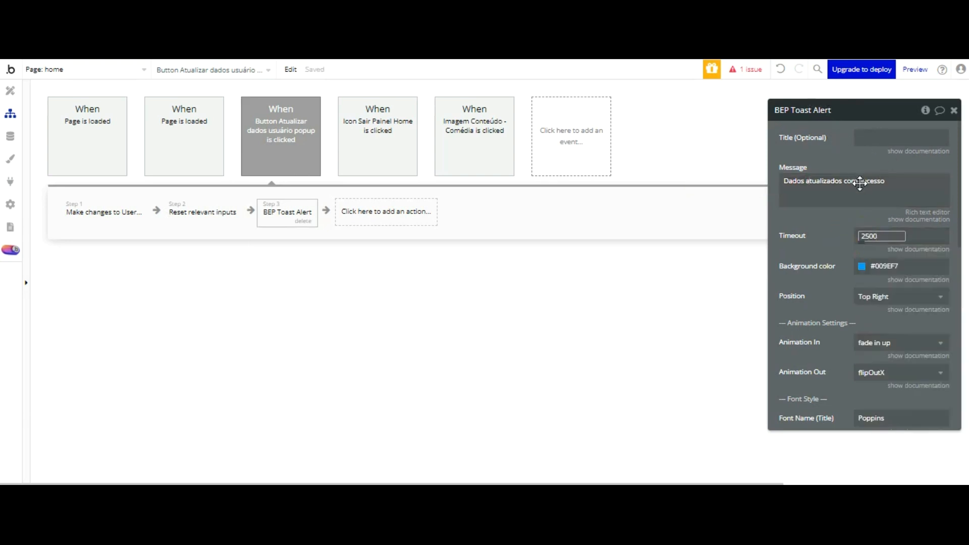
pyautogui.click(865, 266)
pyautogui.click(843, 260)
pyautogui.click(864, 269)
pyautogui.click(943, 418)
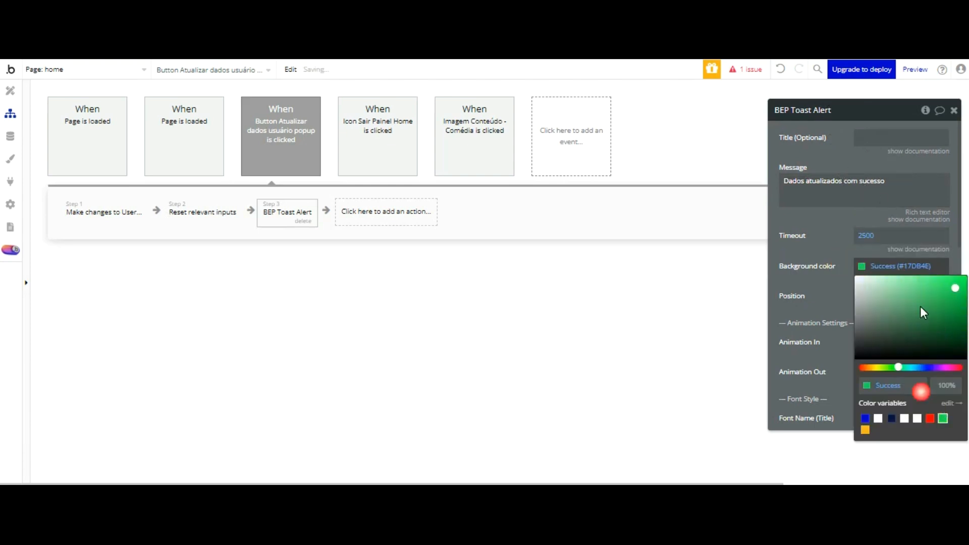
pyautogui.click(835, 208)
# Step: Place the toast at the Center position with a message font size of 20
pyautogui.scroll(-3, 837, 209)
pyautogui.click(897, 155)
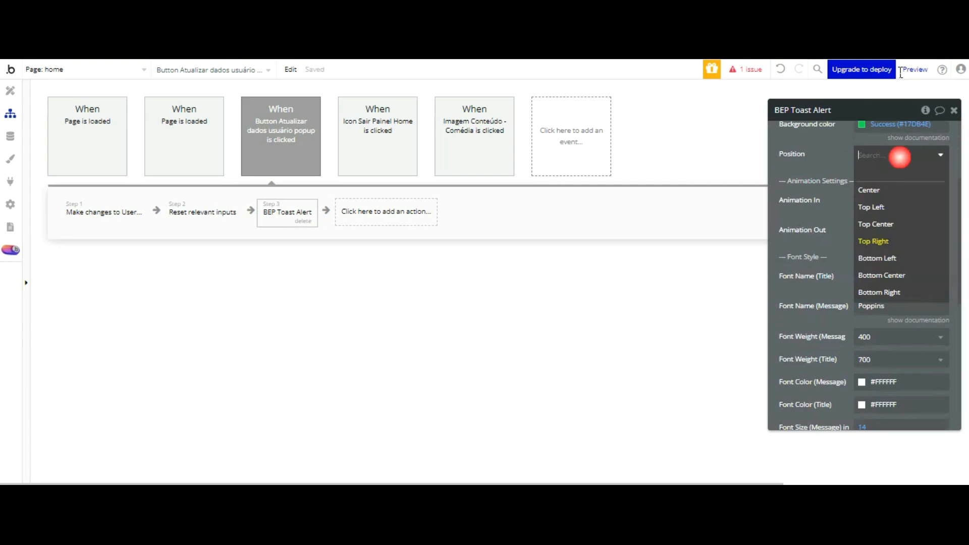
pyautogui.click(883, 191)
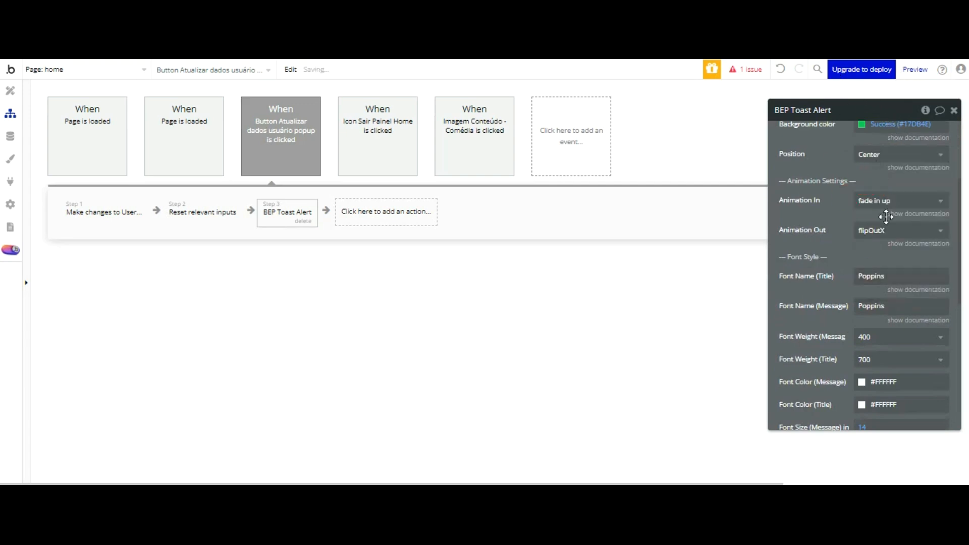
pyautogui.scroll(-2, 867, 283)
pyautogui.click(863, 356)
pyautogui.press('BackSpace')
pyautogui.press('BackSpace')
pyautogui.write('20')
pyautogui.click(834, 334)
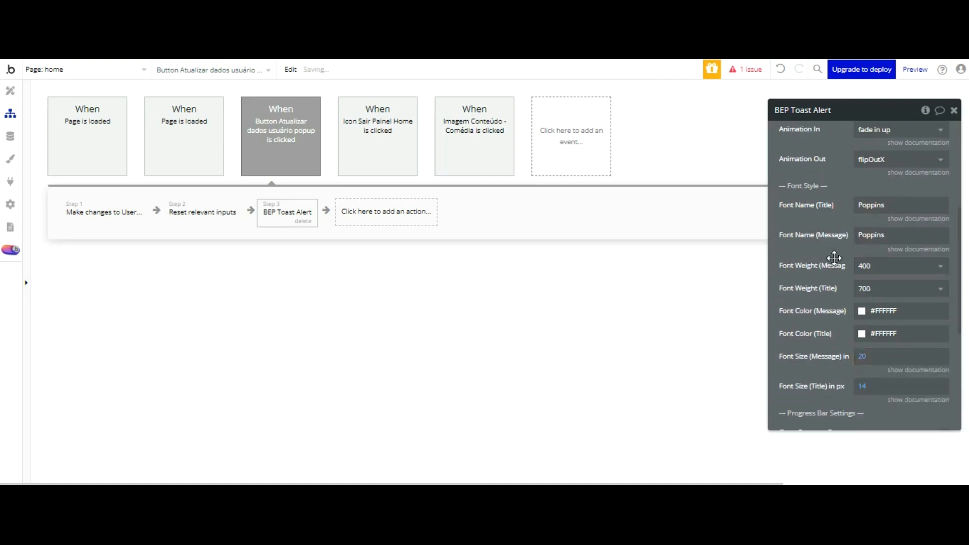
pyautogui.click(367, 212)
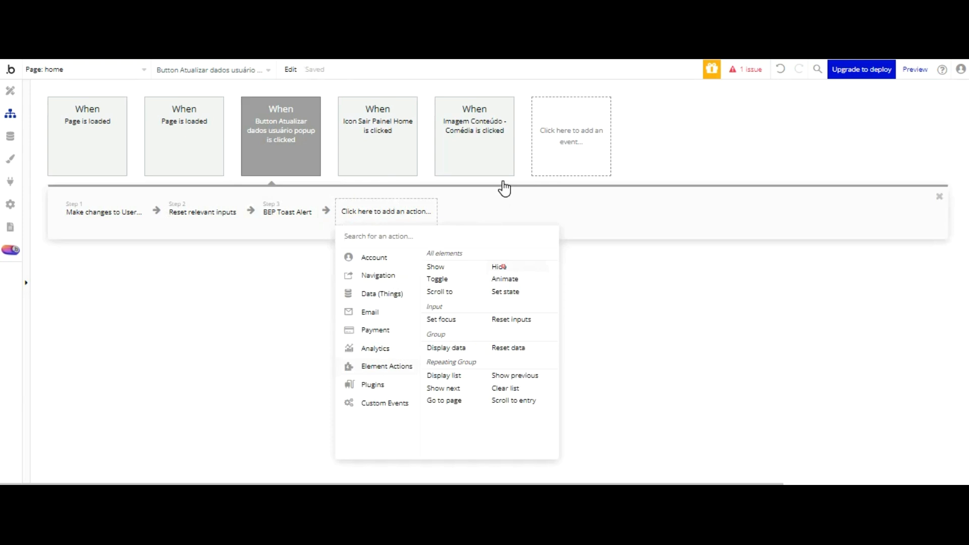
# Step: Add a fourth step that hides Popup Atualizar dados usuário, then reload the preview
pyautogui.click(499, 266)
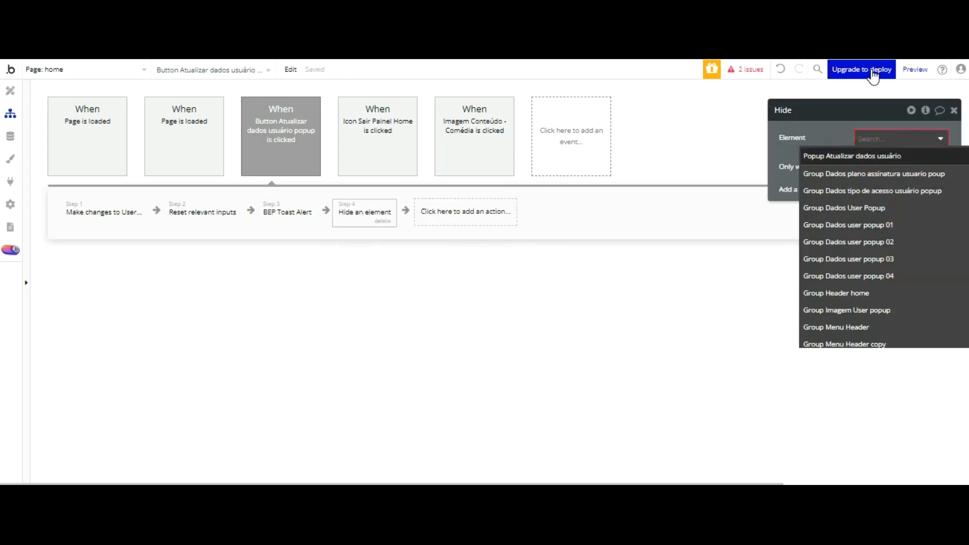
pyautogui.click(852, 156)
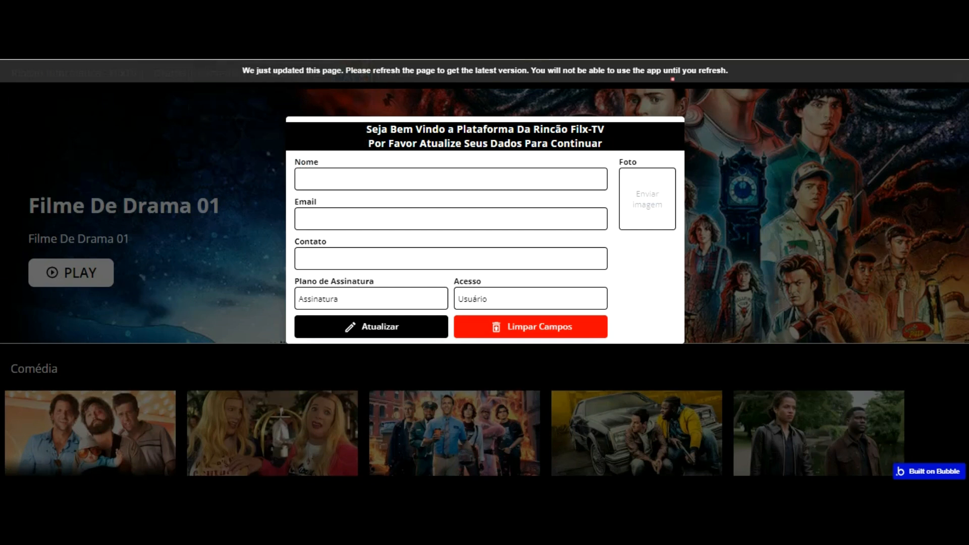
pyautogui.press('F5')
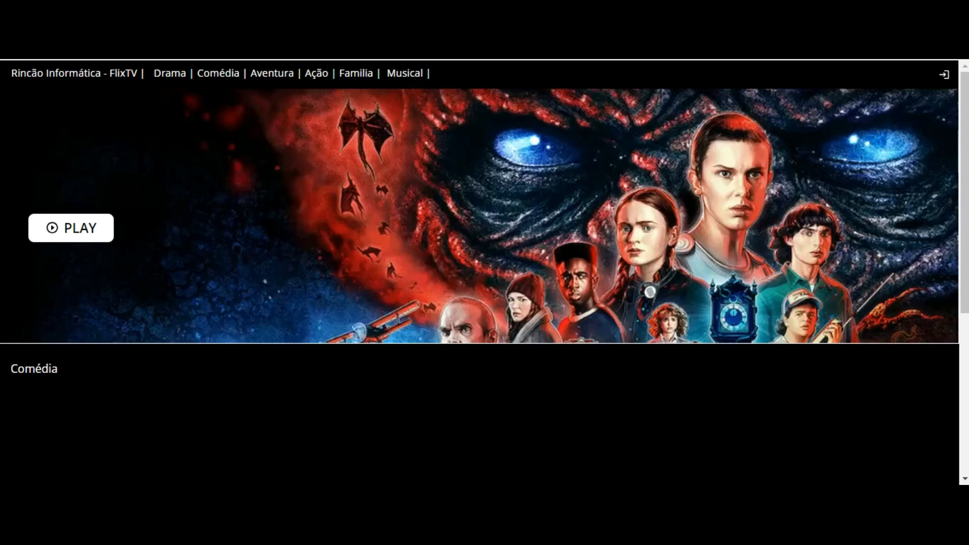
# Step: Close the preview popup and register a new account with an e-mail and password
pyautogui.click(746, 131)
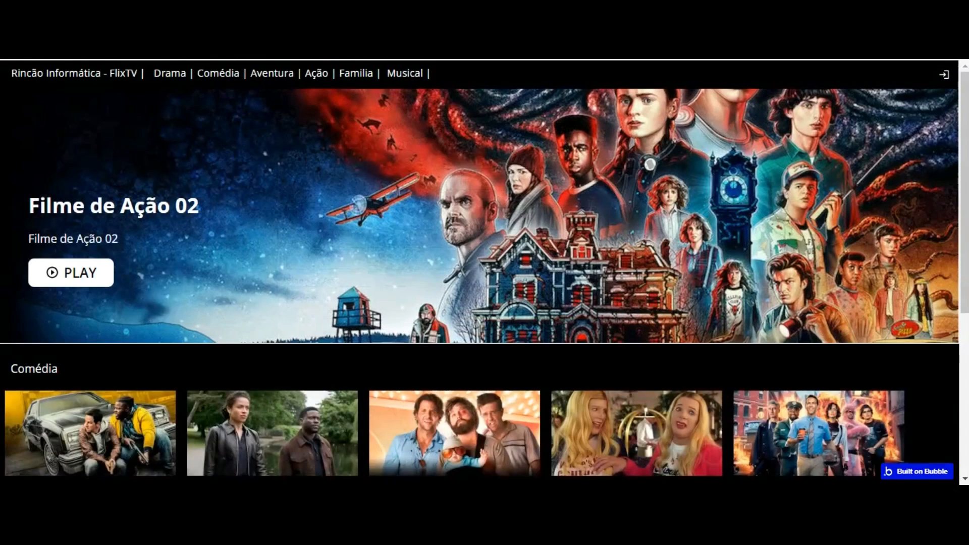
pyautogui.click(947, 74)
pyautogui.click(946, 74)
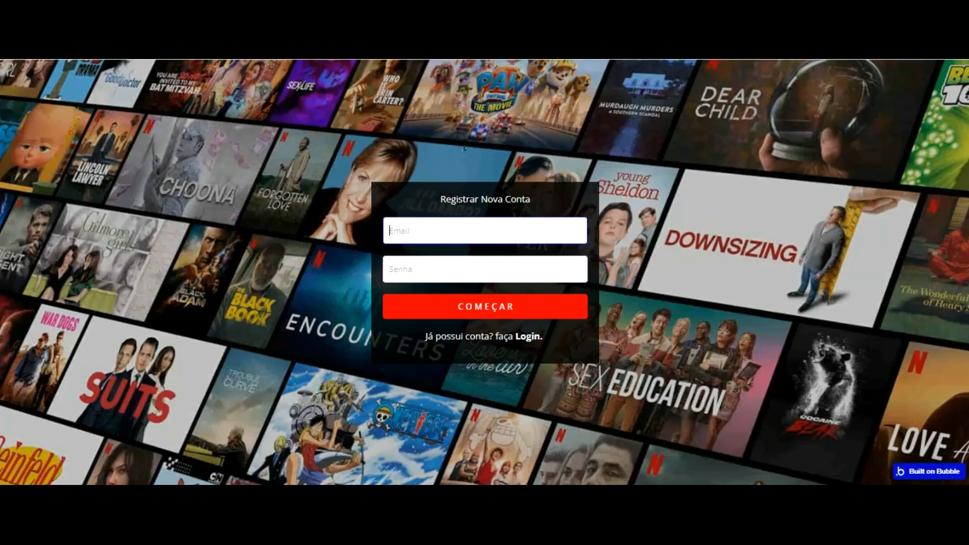
pyautogui.write('te')
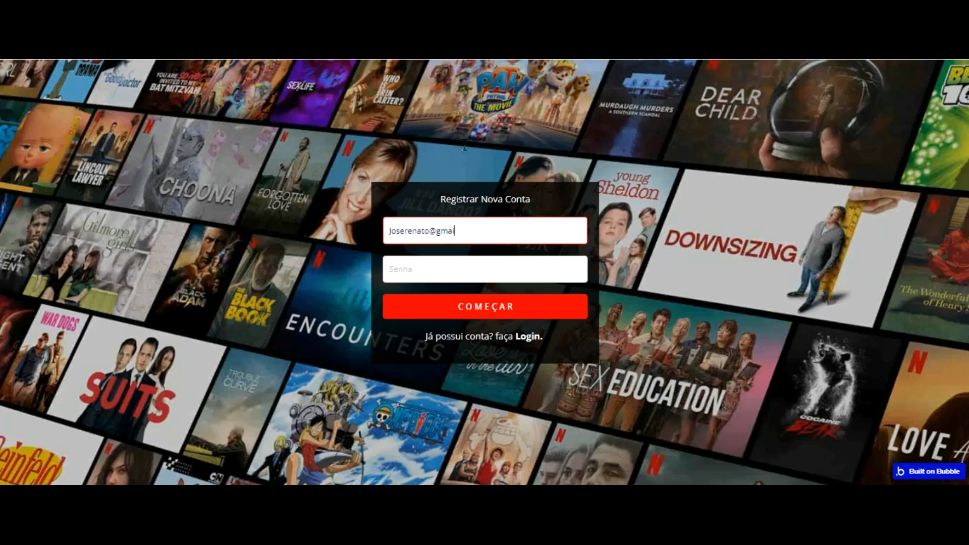
pyautogui.press('Tab')
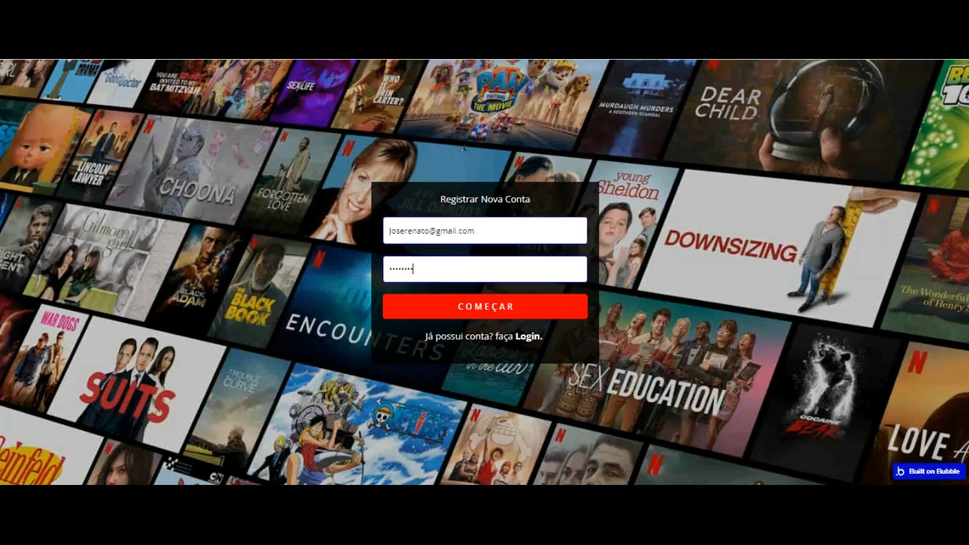
pyautogui.click(506, 302)
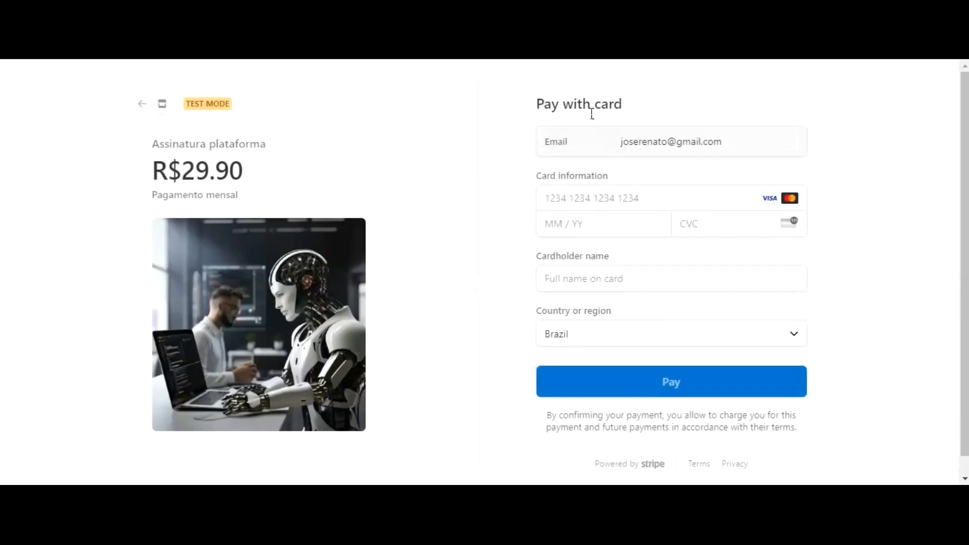
pyautogui.click(589, 198)
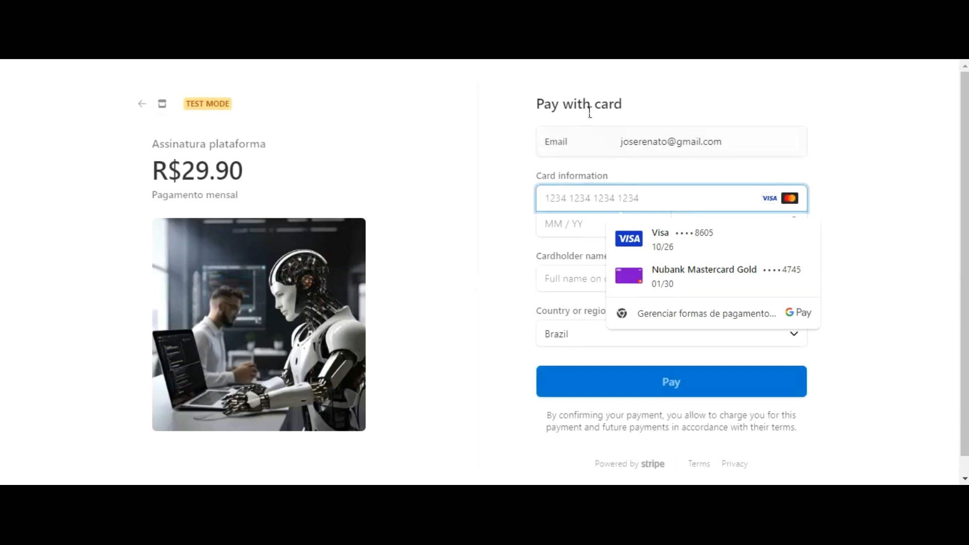
pyautogui.write('4242 4242 4242 4242')
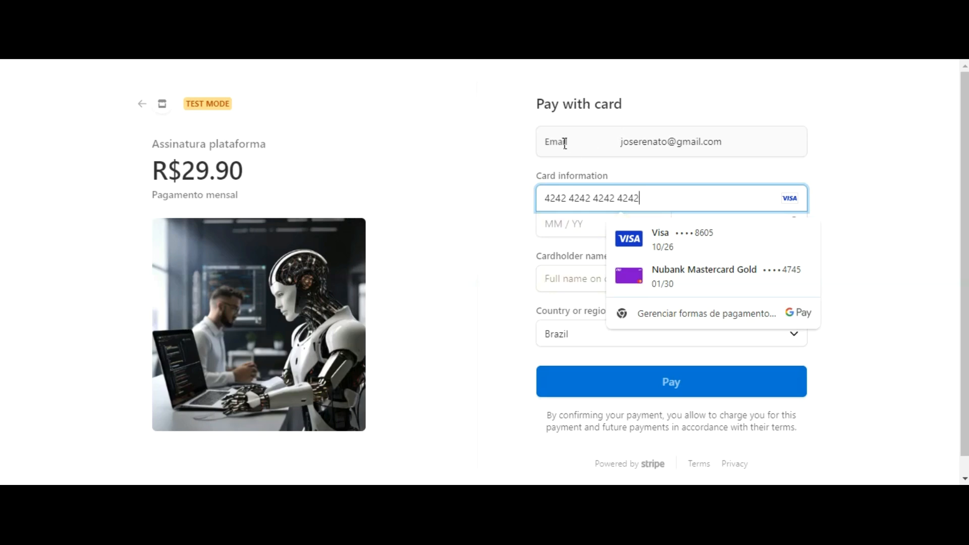
pyautogui.press('Tab')
pyautogui.write('10')
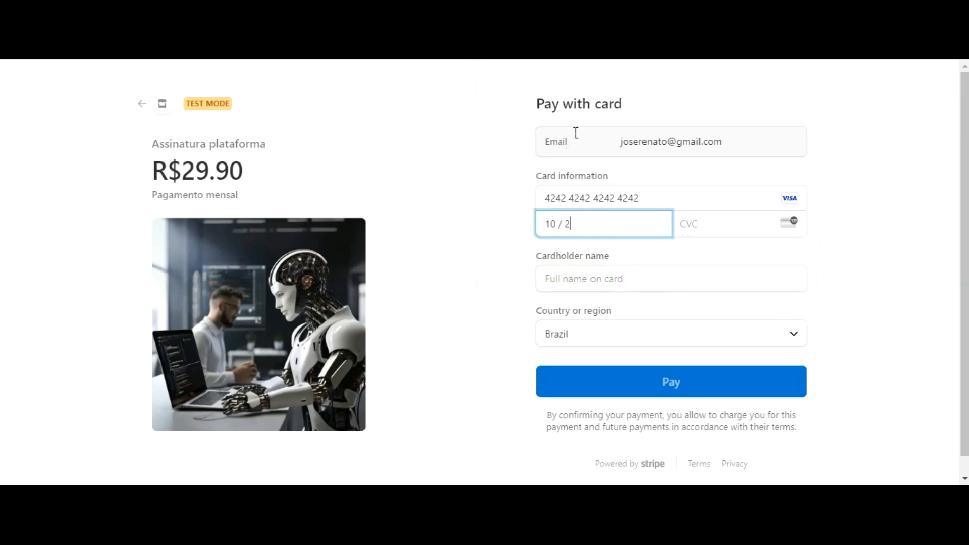
pyautogui.write('123')
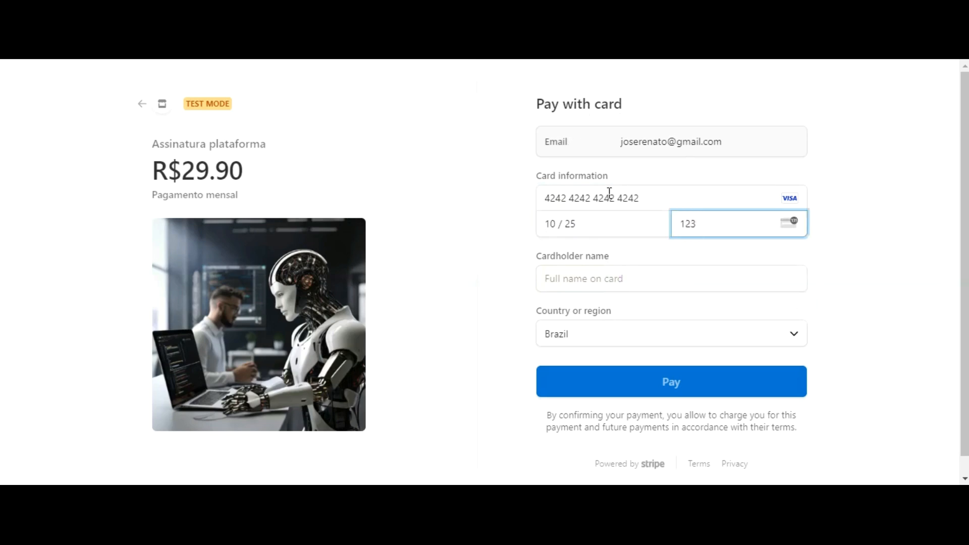
pyautogui.press('Tab')
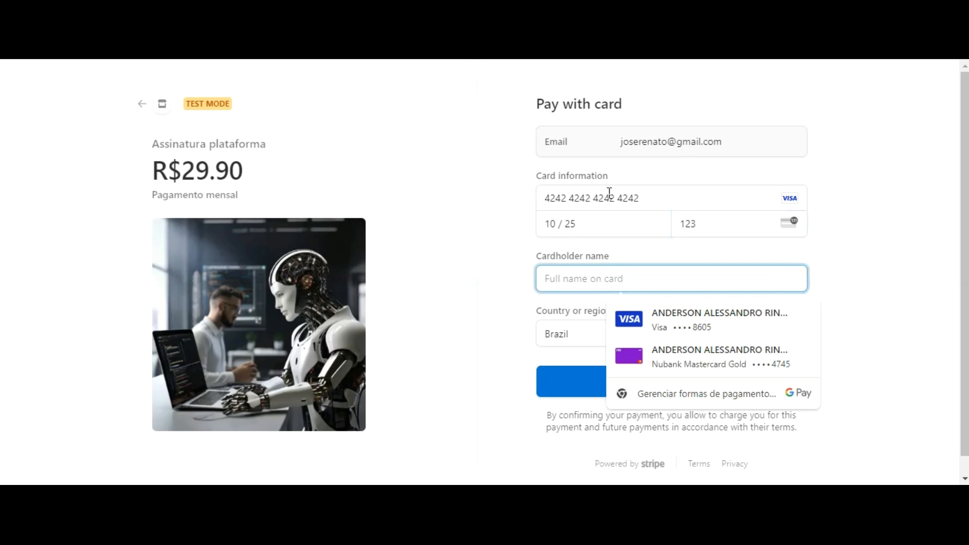
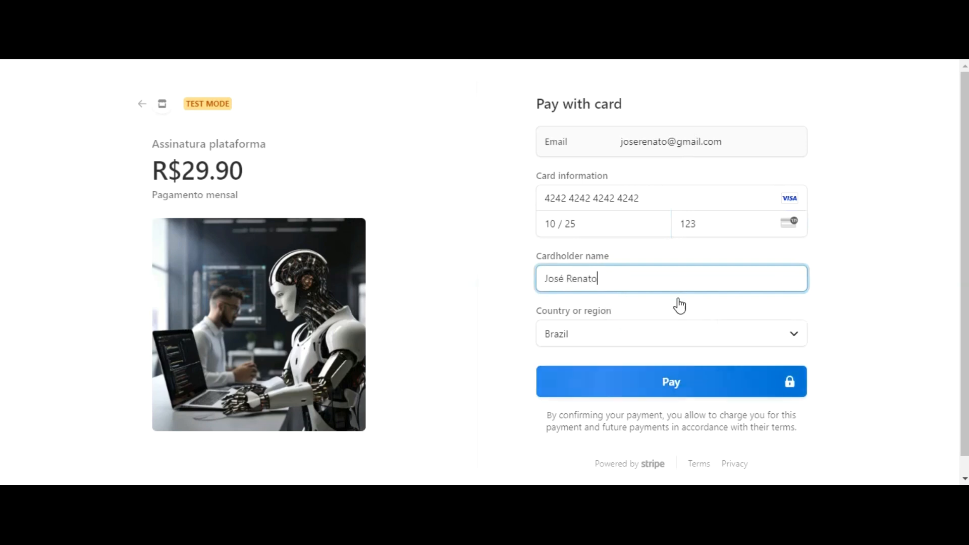
pyautogui.press('Return')
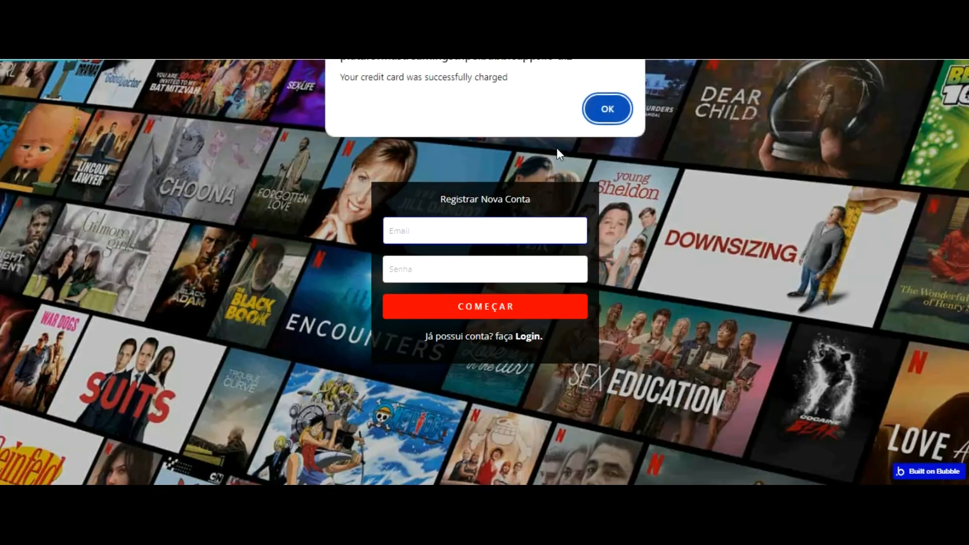
# Step: Dismiss the payment alert, enter the user's name in the Nome field, then open the Data tab
pyautogui.click(607, 108)
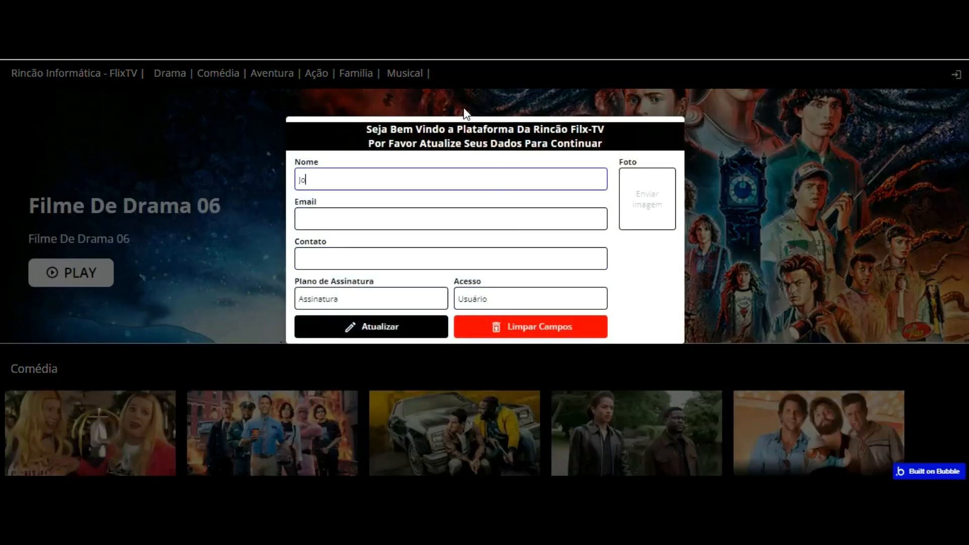
pyautogui.write('enato')
pyautogui.press('Tab')
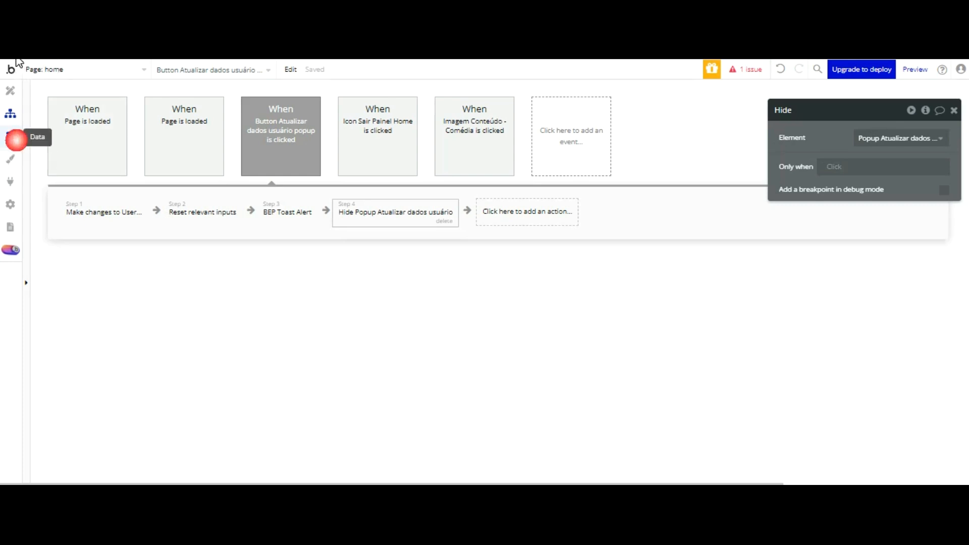
pyautogui.click(10, 136)
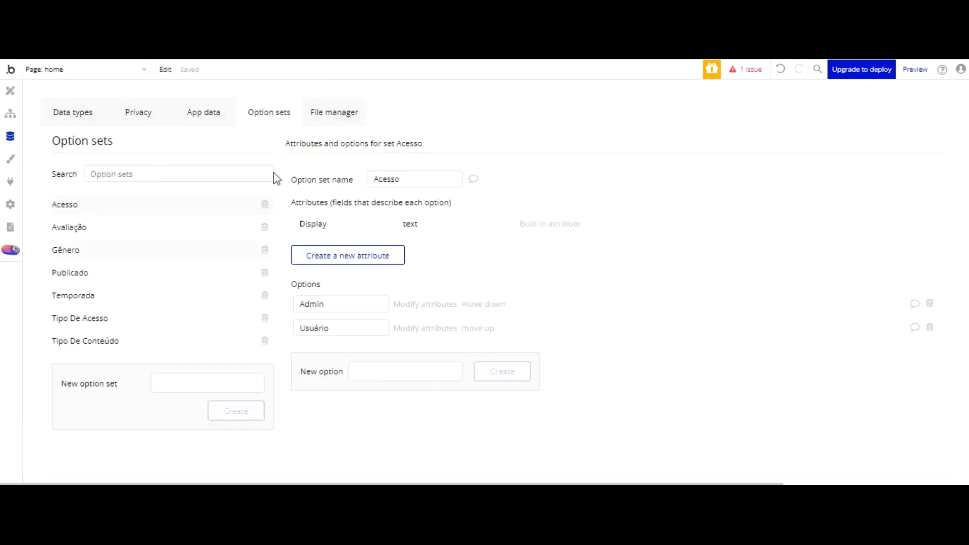
# Step: Delete the first record from the All Users table in App data, leaving two users
pyautogui.click(204, 112)
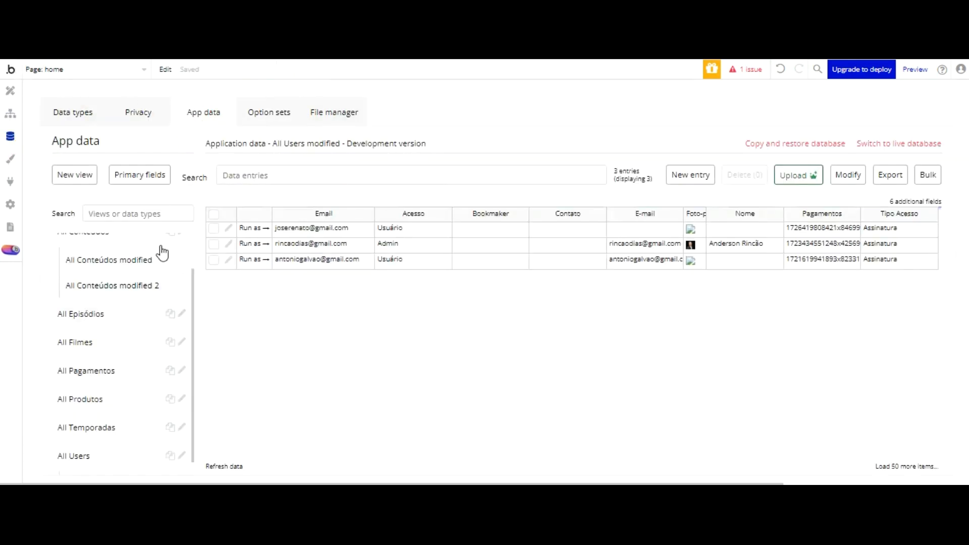
pyautogui.click(213, 228)
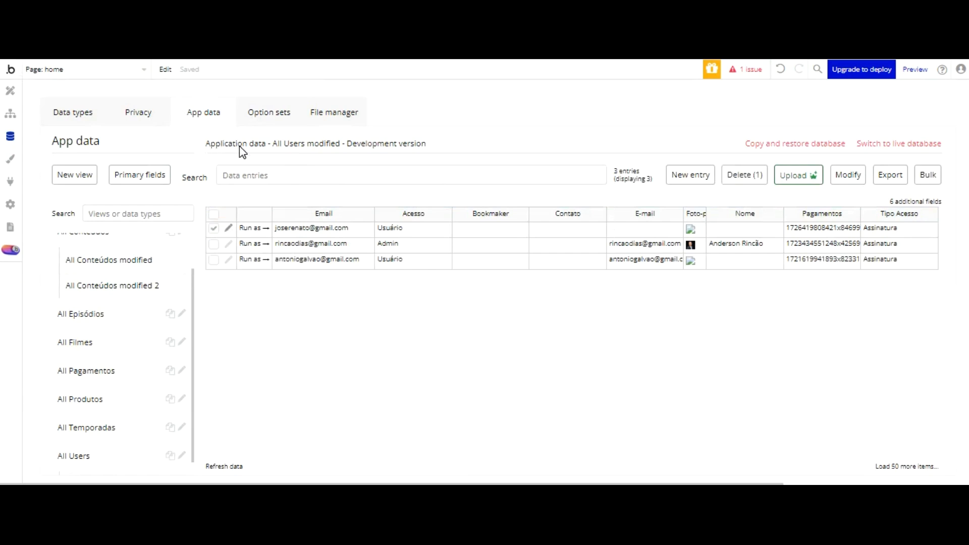
pyautogui.click(747, 175)
pyautogui.click(491, 190)
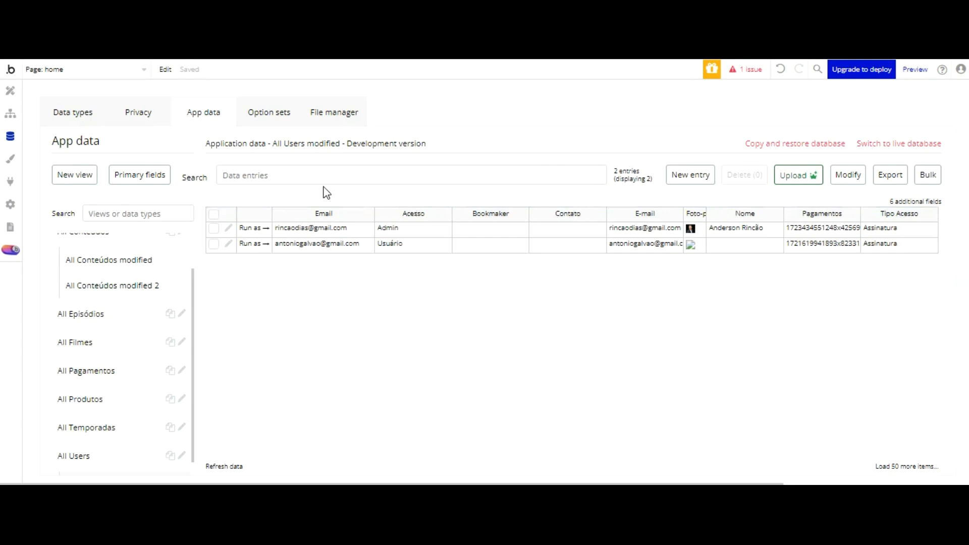
pyautogui.click(10, 114)
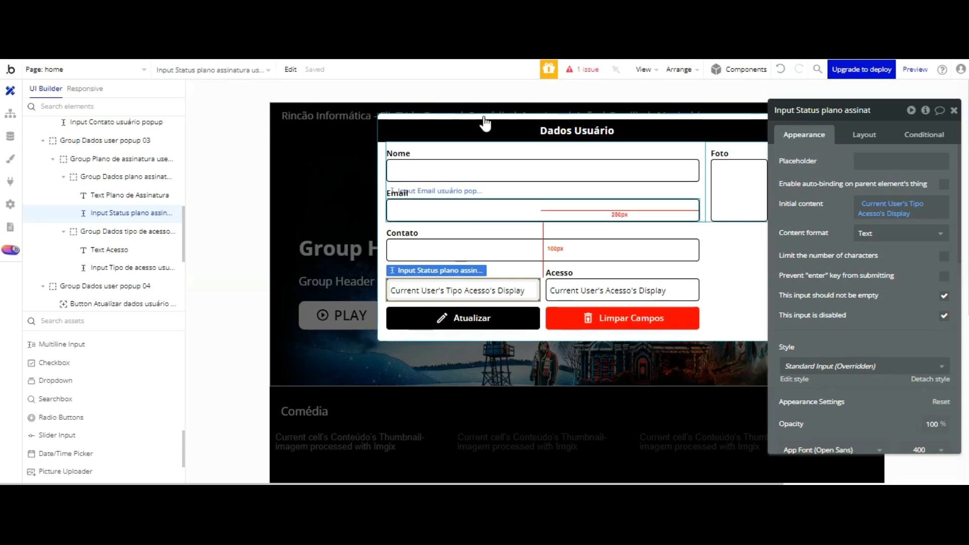
# Step: Set the Email input's initial content to Current User's E-mail, disabled and required to not be empty
pyautogui.click(458, 216)
pyautogui.click(873, 204)
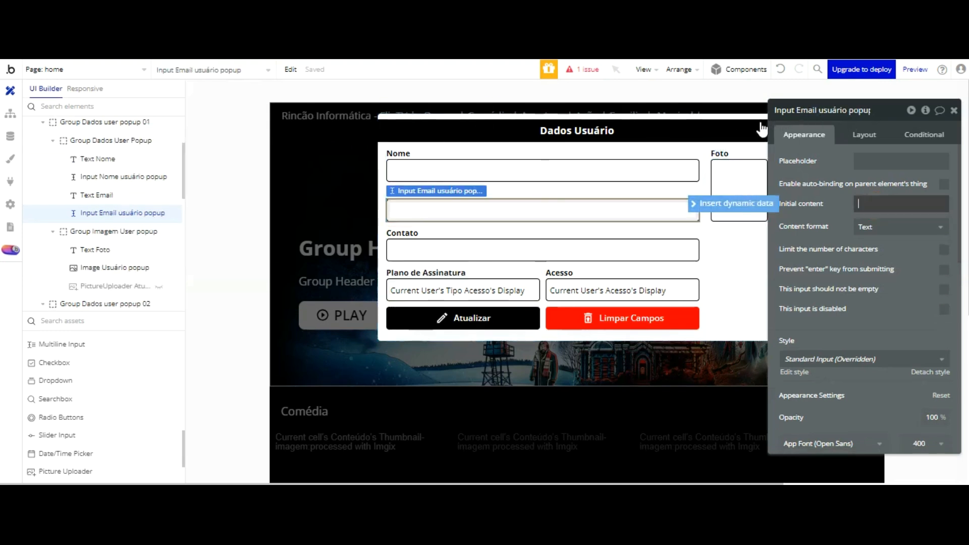
pyautogui.click(732, 203)
pyautogui.click(906, 264)
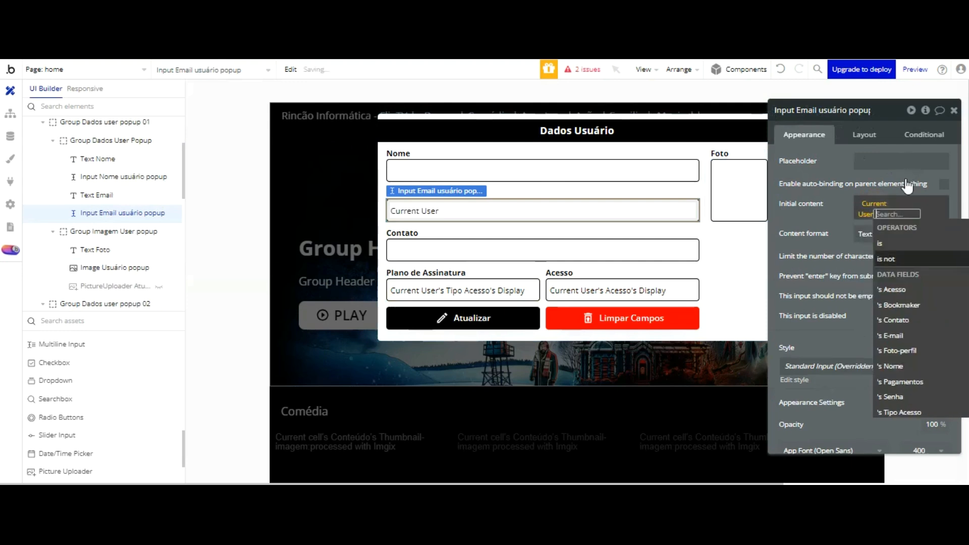
pyautogui.click(917, 253)
pyautogui.click(841, 216)
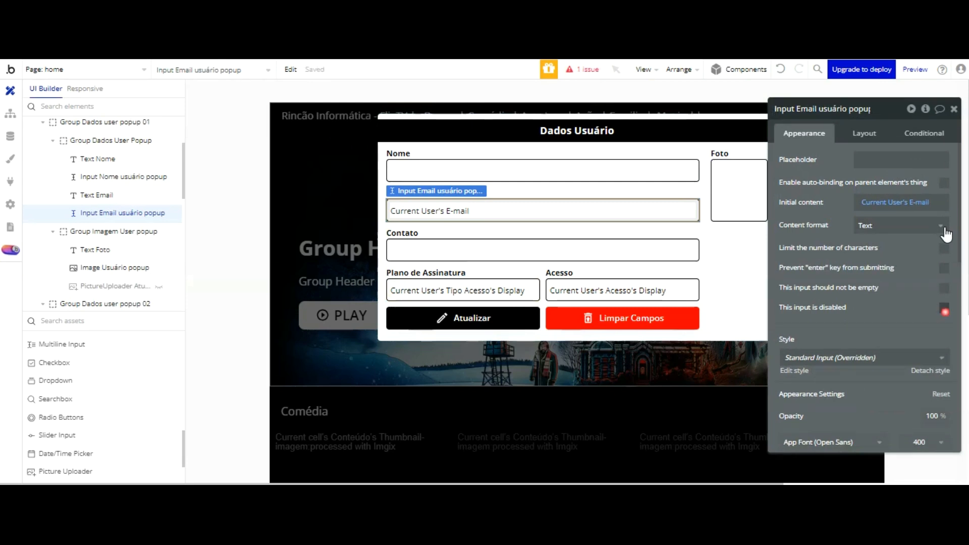
pyautogui.click(943, 308)
pyautogui.click(943, 287)
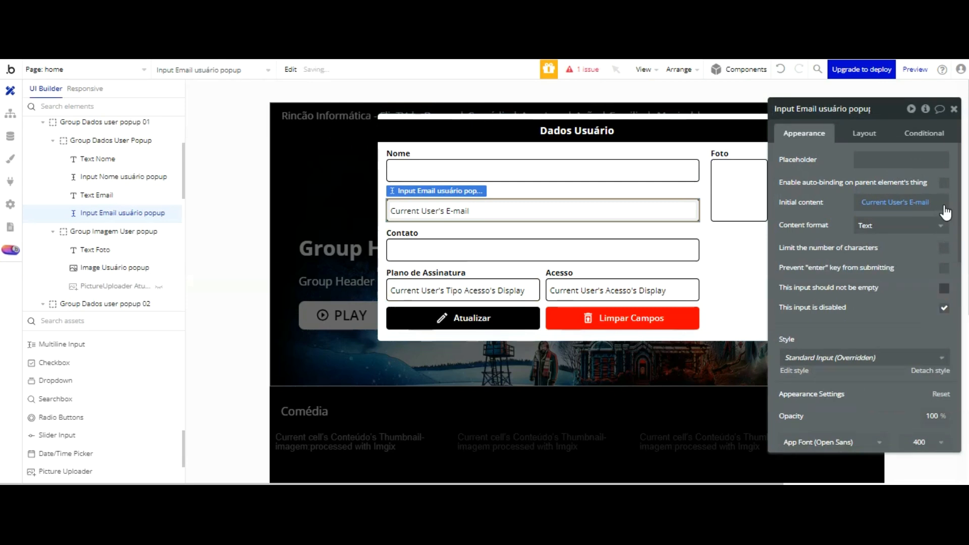
# Step: Check the running app preview, then go back to the editor's Data view
pyautogui.hotkey('ctrl', 'Tab')
pyautogui.click(400, 101)
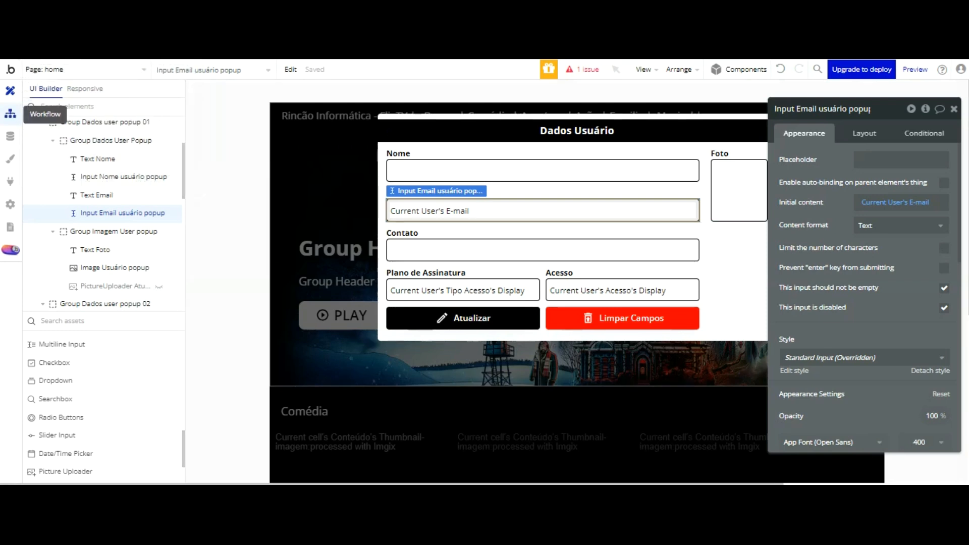
pyautogui.click(10, 113)
pyautogui.click(10, 136)
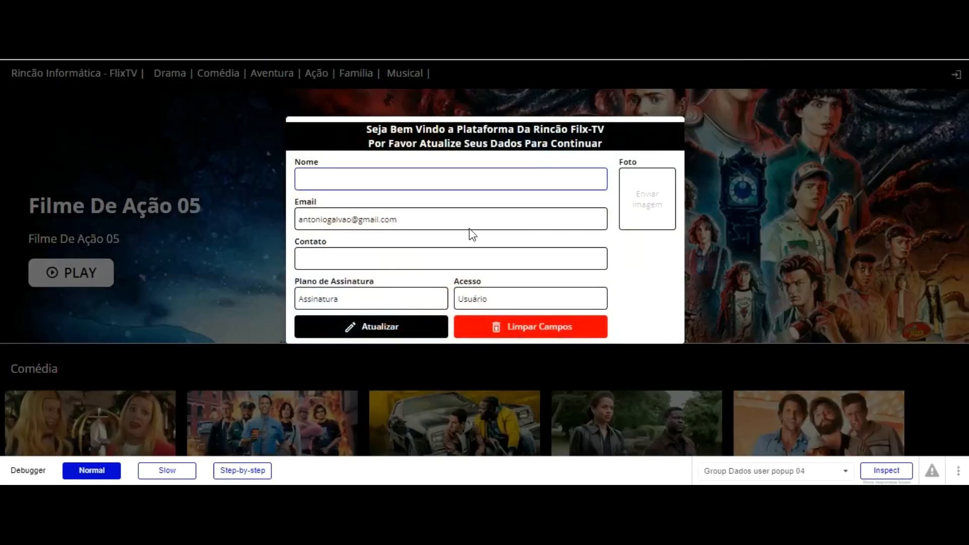
# Step: Verify the preview popup shows the user's e-mail, plan Assinatura and access Usuário
pyautogui.click(357, 218)
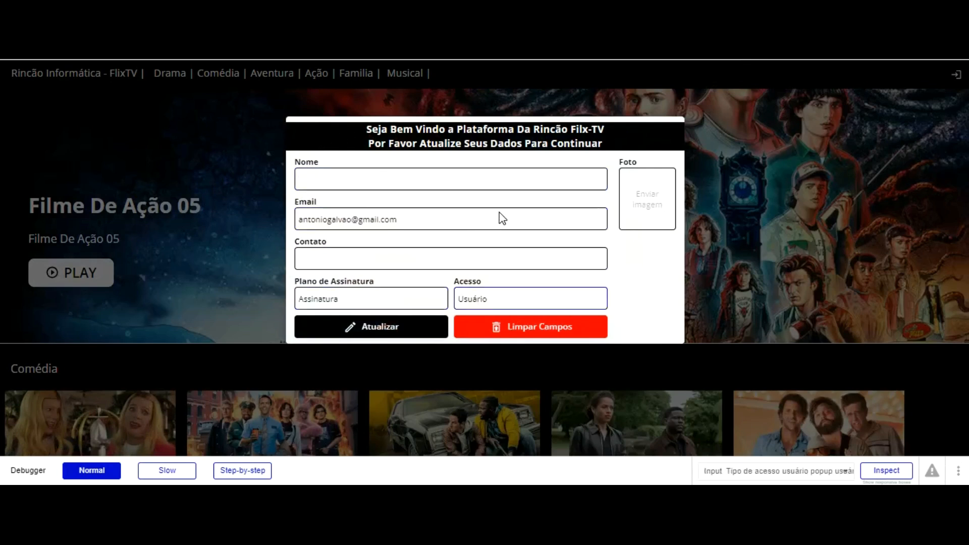
pyautogui.click(499, 188)
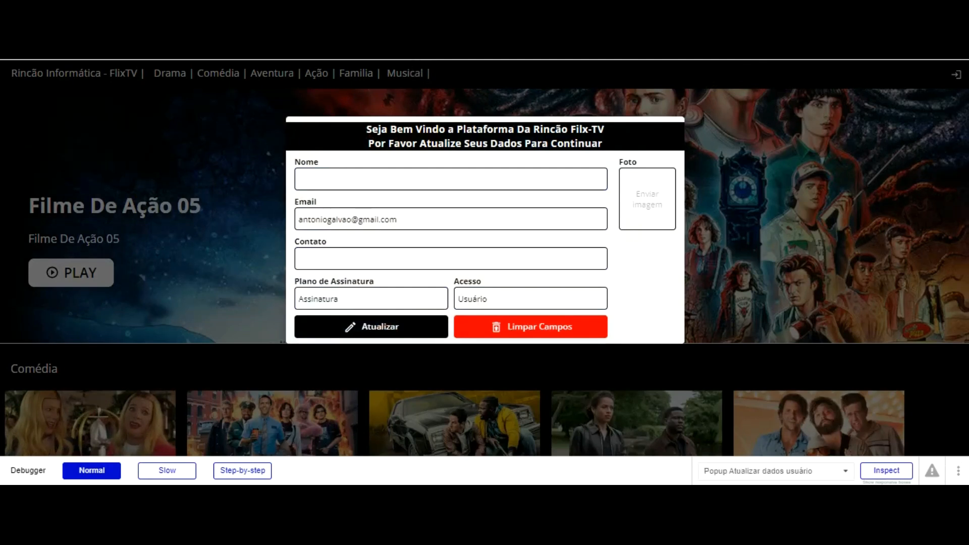
pyautogui.hotkey('ctrl', 'Tab')
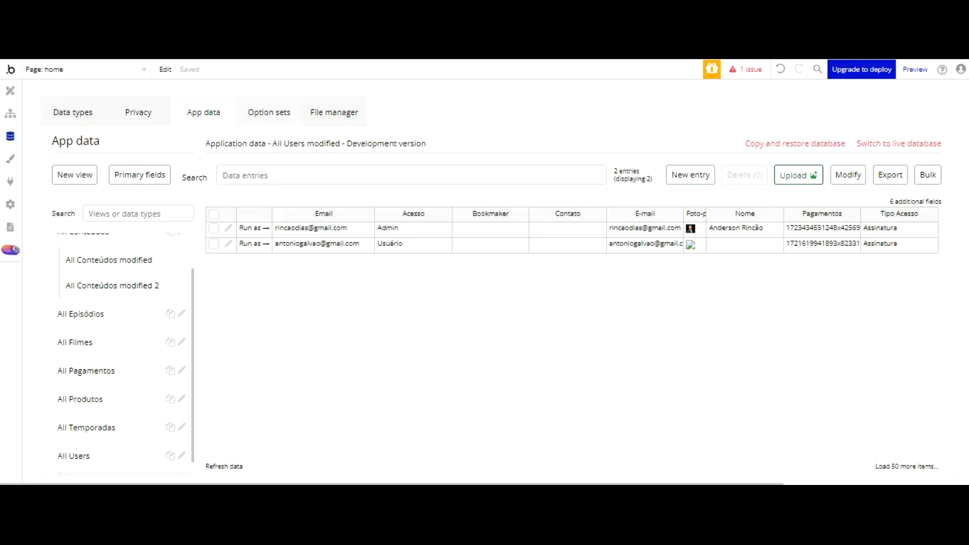
# Step: Rename the Tipo de acesso option set's Assinatura option to Ativo
pyautogui.click(286, 114)
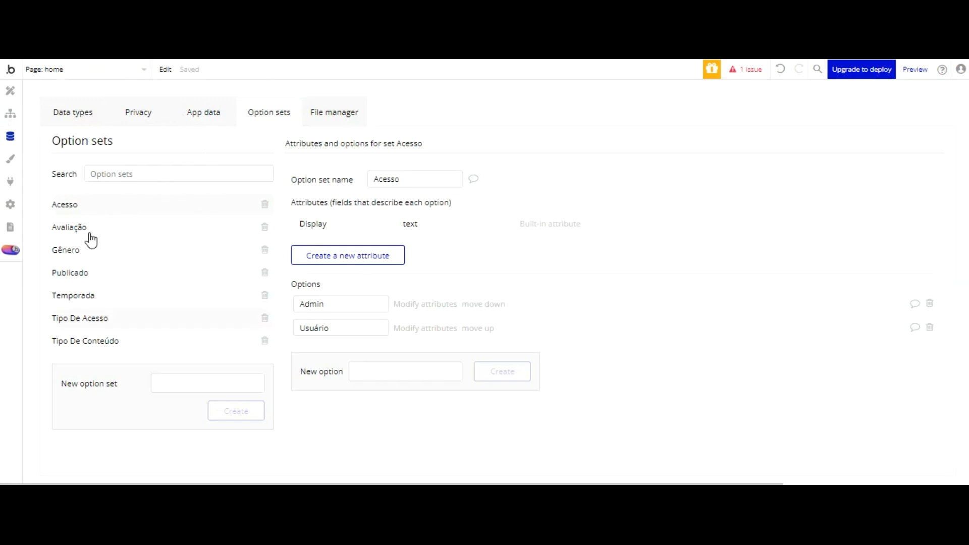
pyautogui.click(89, 318)
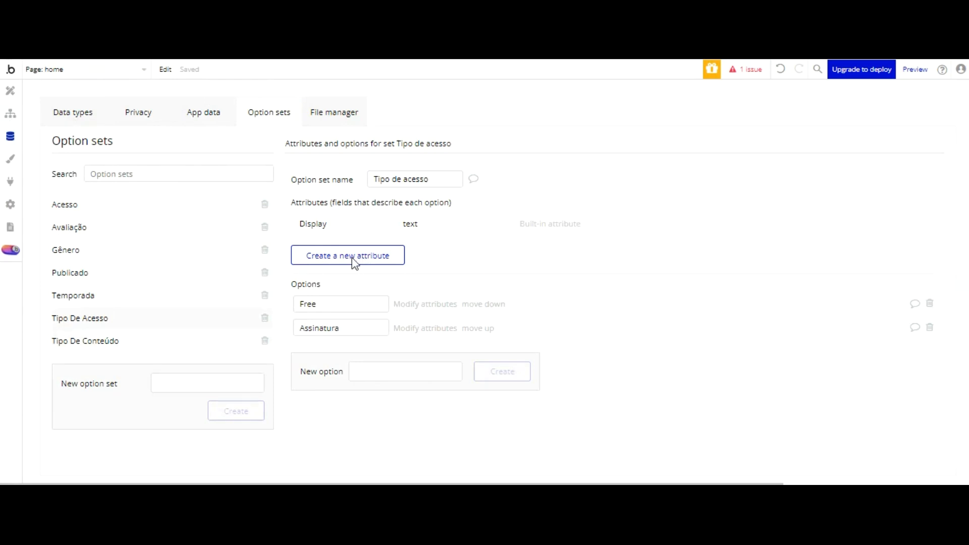
pyautogui.click(338, 303)
pyautogui.click(347, 328)
pyautogui.press('BackSpace')
pyautogui.press('BackSpace')
pyautogui.press('BackSpace')
pyautogui.press('BackSpace')
pyautogui.press('BackSpace')
pyautogui.press('BackSpace')
pyautogui.press('BackSpace')
pyautogui.press('BackSpace')
pyautogui.press('BackSpace')
pyautogui.press('BackSpace')
pyautogui.write('Ativo')
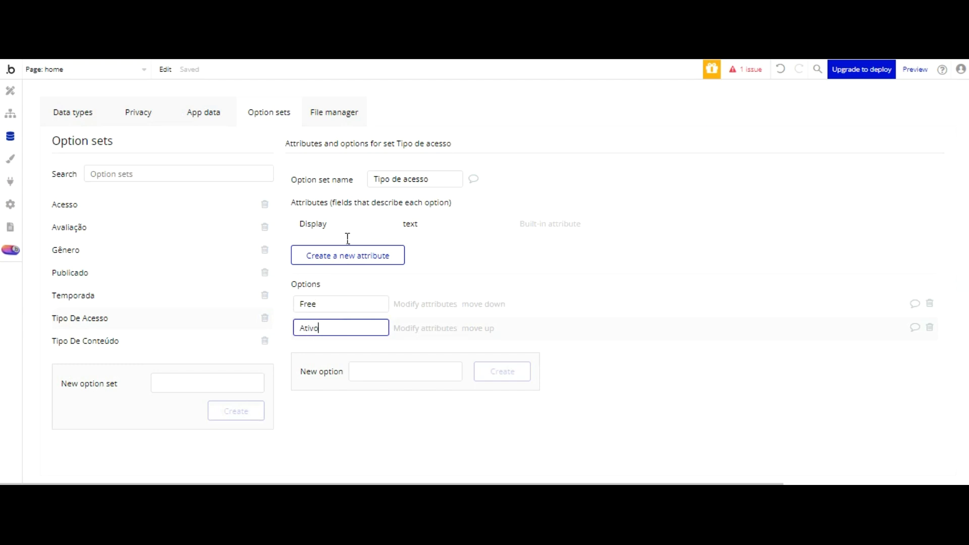
pyautogui.click(476, 264)
pyautogui.click(364, 79)
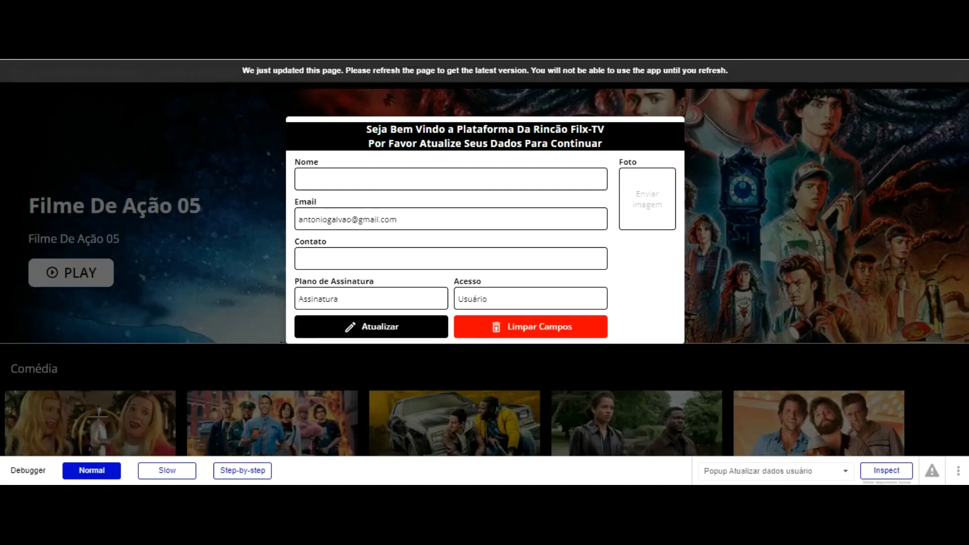
# Step: Reload the preview so the plan displays as Ativo
pyautogui.click(406, 71)
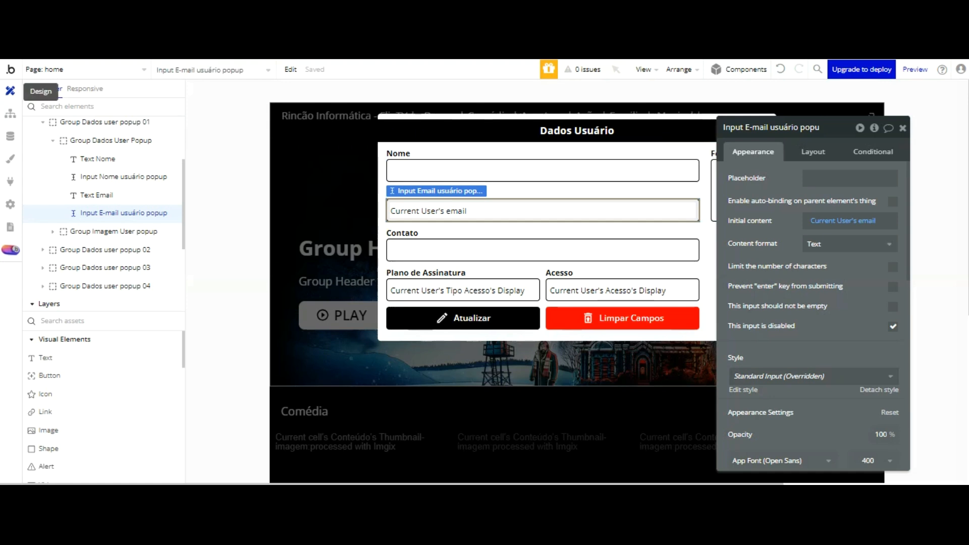
# Step: Create a Limpar Campos workflow whose first step resets user data group 01
pyautogui.click(616, 321)
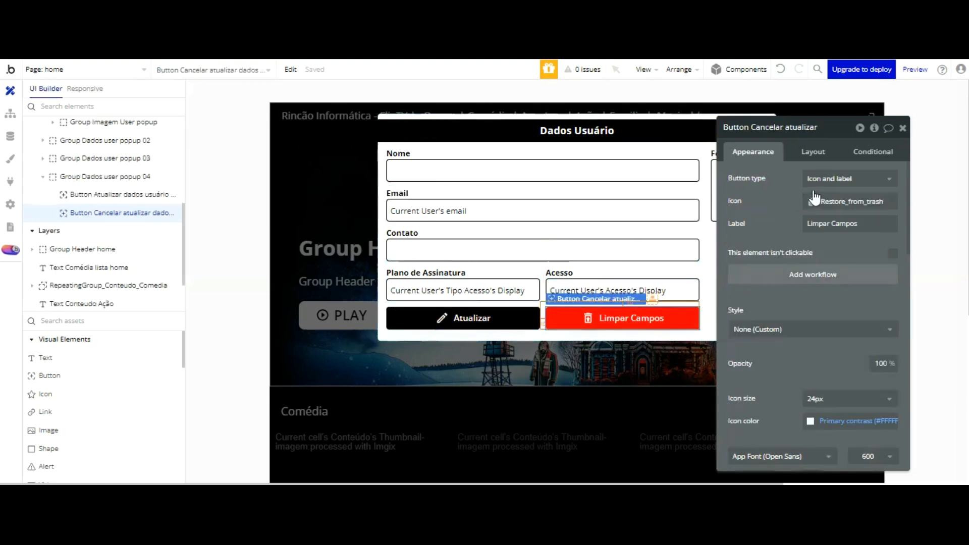
pyautogui.click(814, 276)
pyautogui.click(101, 210)
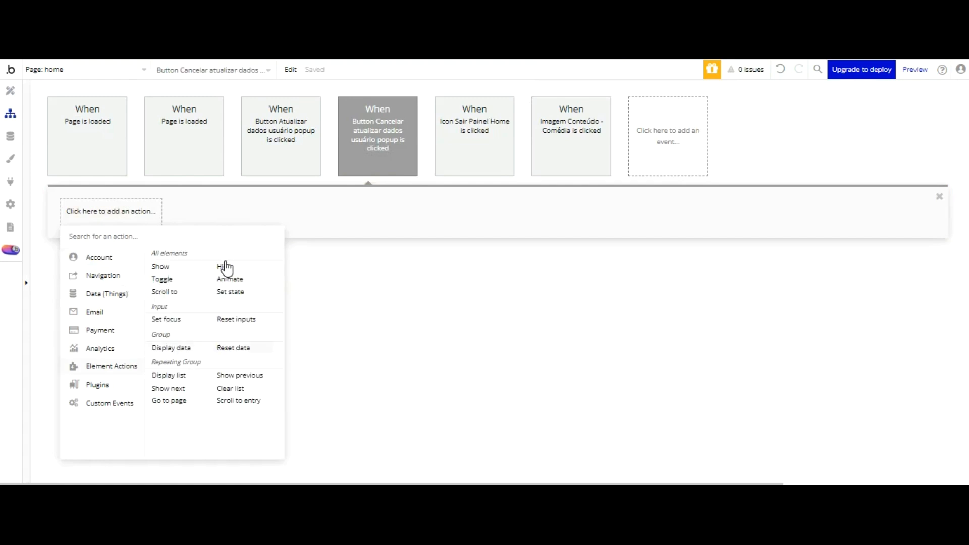
pyautogui.click(233, 347)
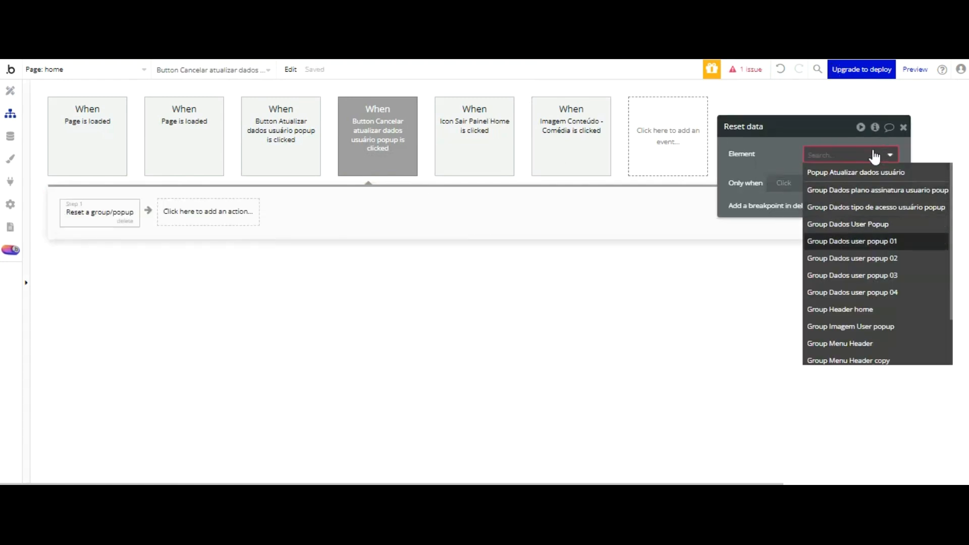
pyautogui.click(846, 232)
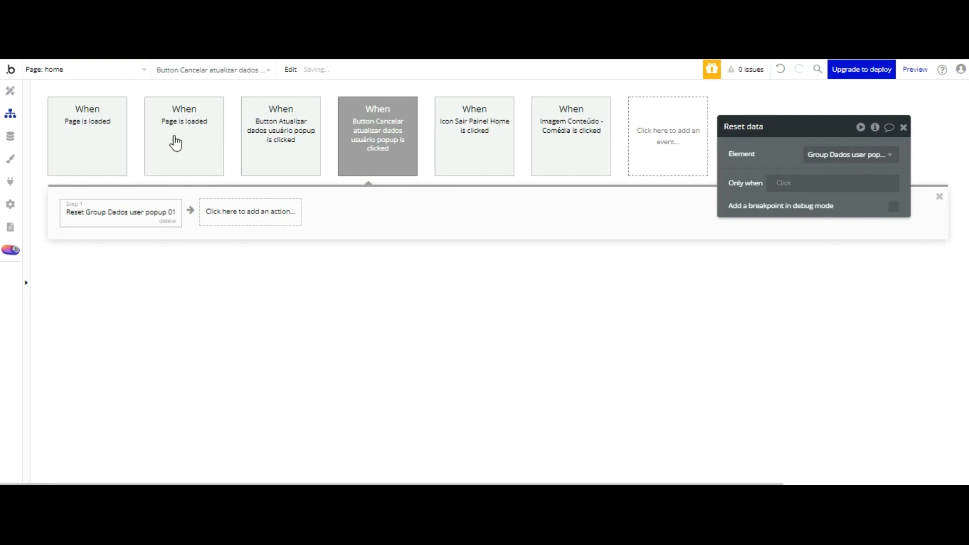
# Step: Duplicate the reset step twice by copying and pasting it
pyautogui.hotkey('ctrl', 'd')
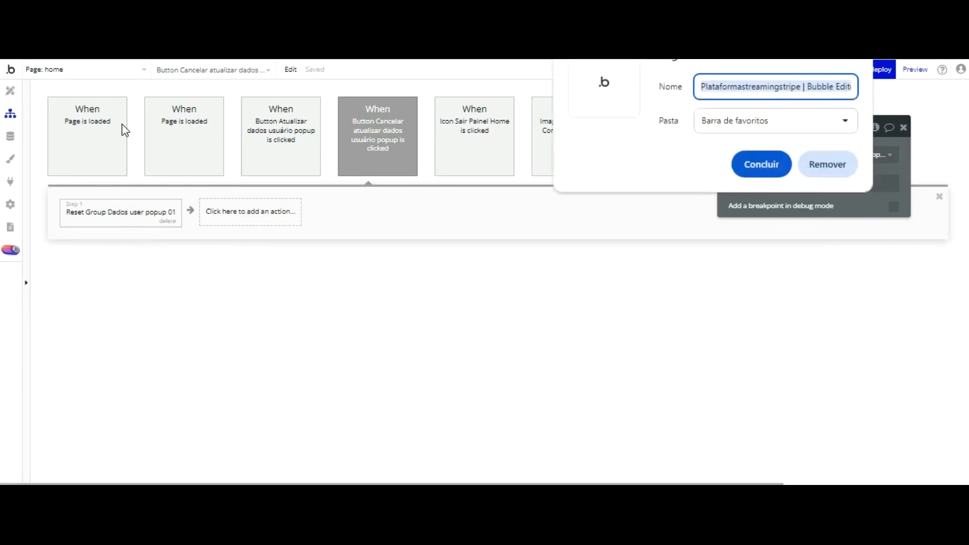
pyautogui.click(615, 188)
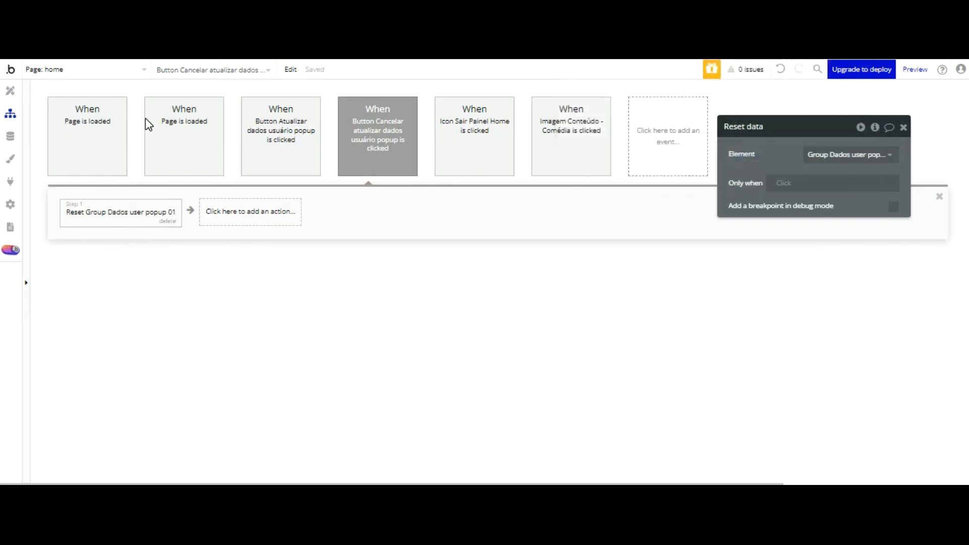
pyautogui.rightClick(144, 203)
pyautogui.click(197, 257)
pyautogui.rightClick(229, 211)
pyautogui.click(247, 222)
pyautogui.rightClick(250, 211)
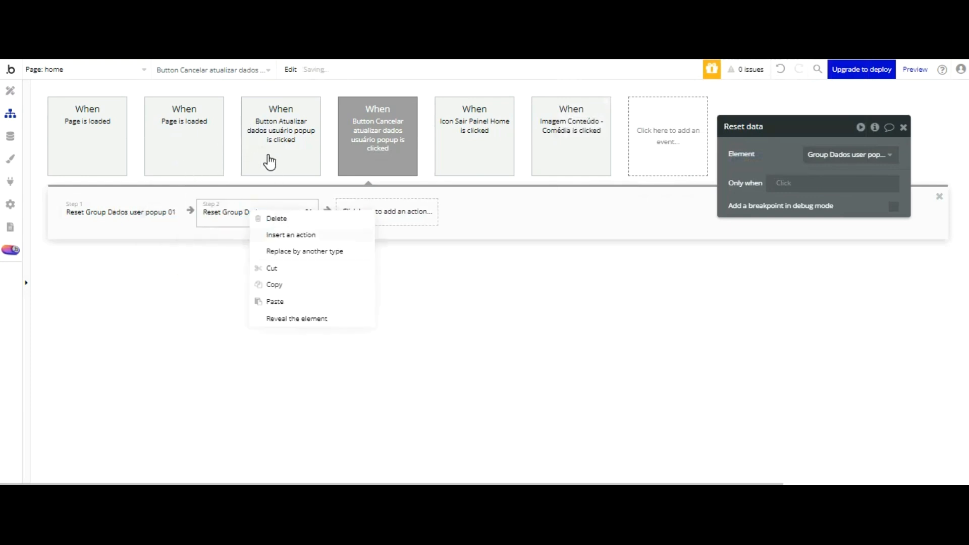
pyautogui.click(276, 298)
# Step: Point the second and third reset steps at user popup groups 02 and 03
pyautogui.click(261, 209)
pyautogui.click(870, 153)
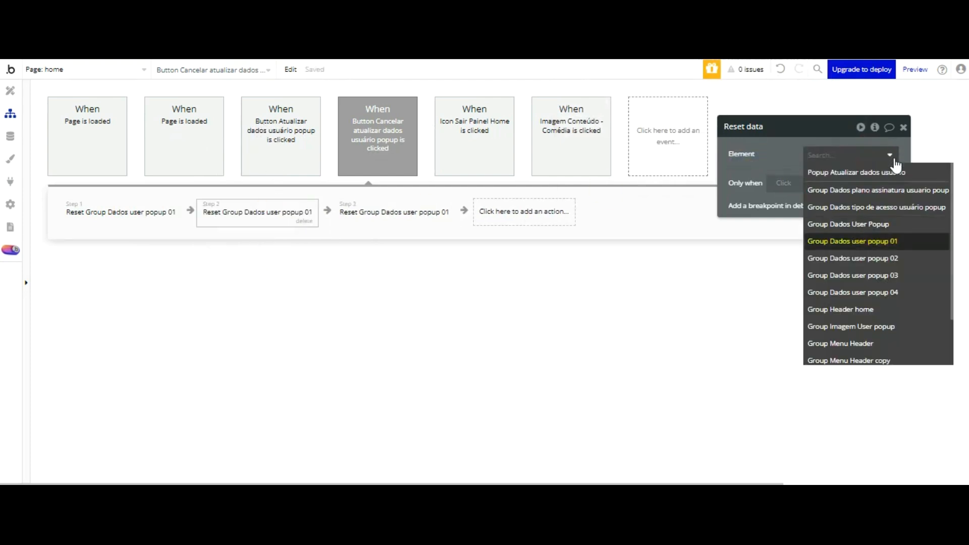
pyautogui.click(864, 257)
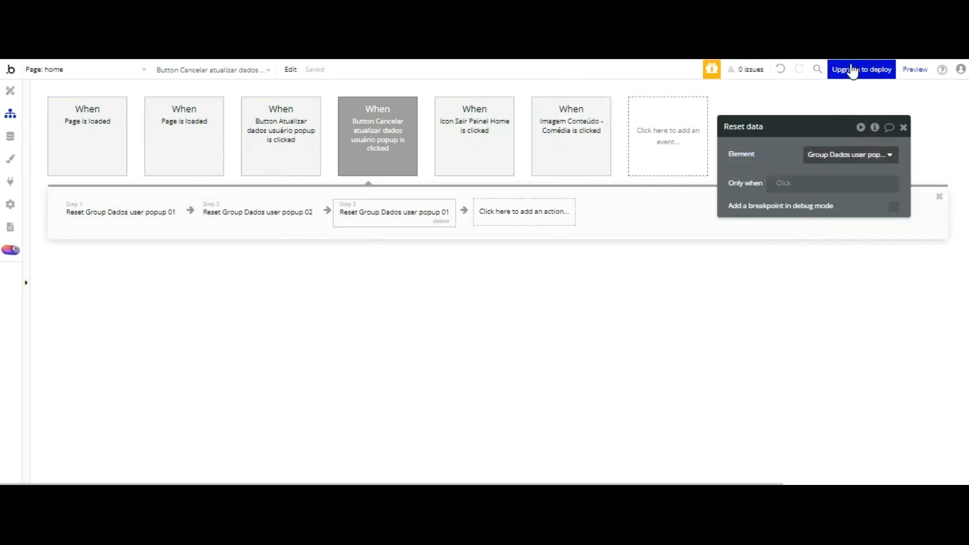
pyautogui.click(850, 154)
pyautogui.click(879, 201)
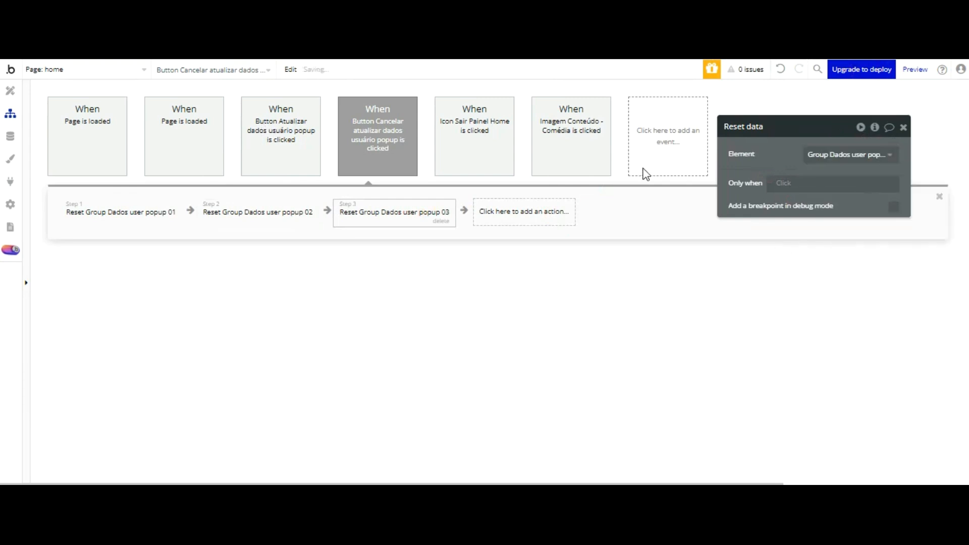
# Step: Add a Set focus step on the Nome input, then reload the app preview
pyautogui.click(541, 213)
pyautogui.moveTo(538, 366)
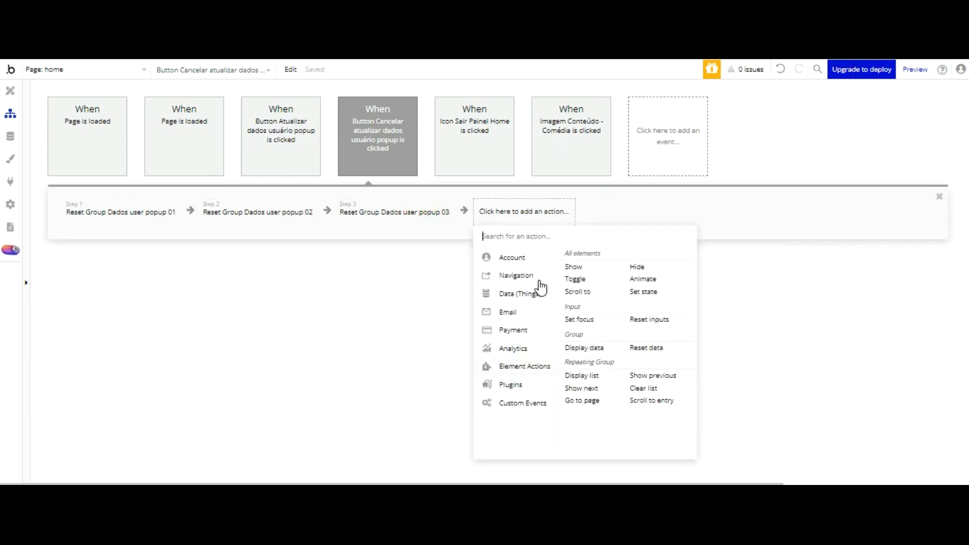
pyautogui.click(579, 319)
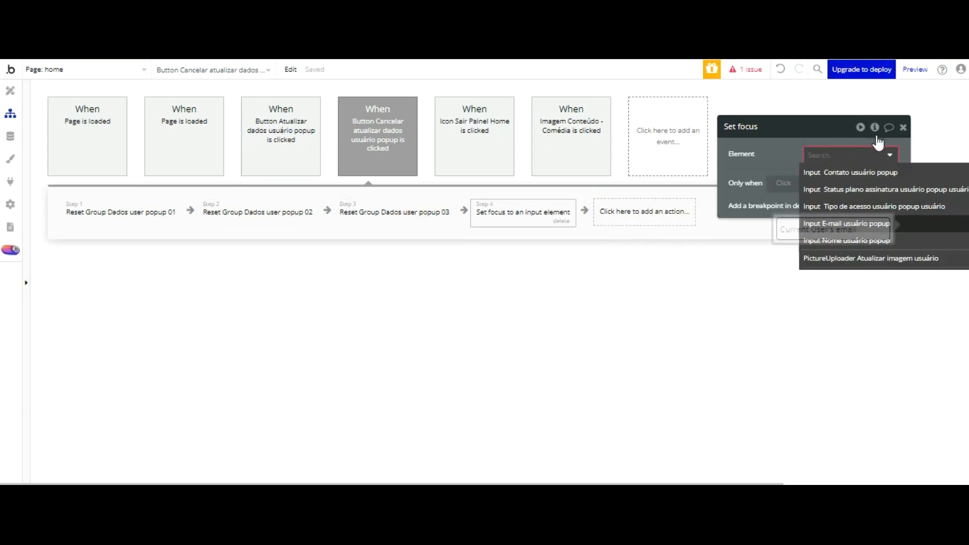
pyautogui.click(873, 240)
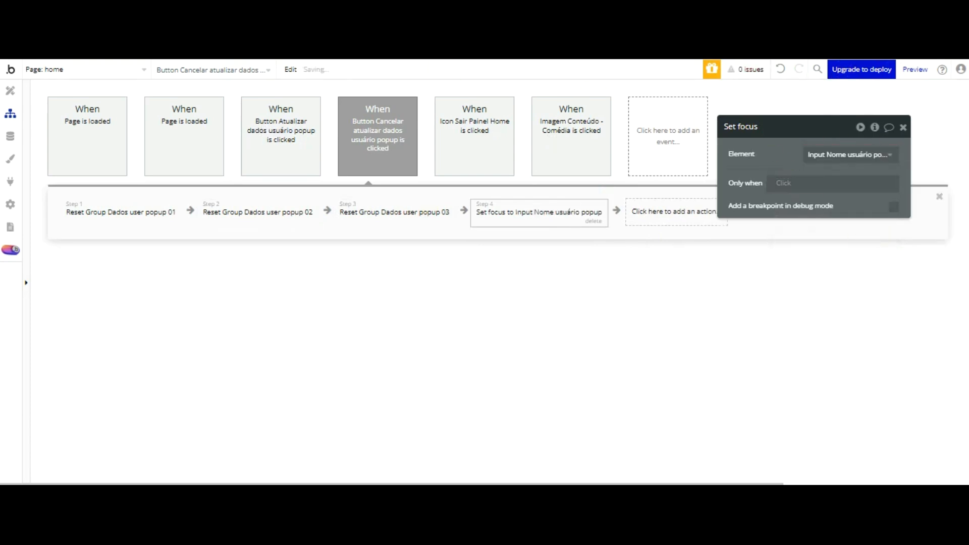
pyautogui.hotkey('ctrl', 'Tab')
pyautogui.click(316, 69)
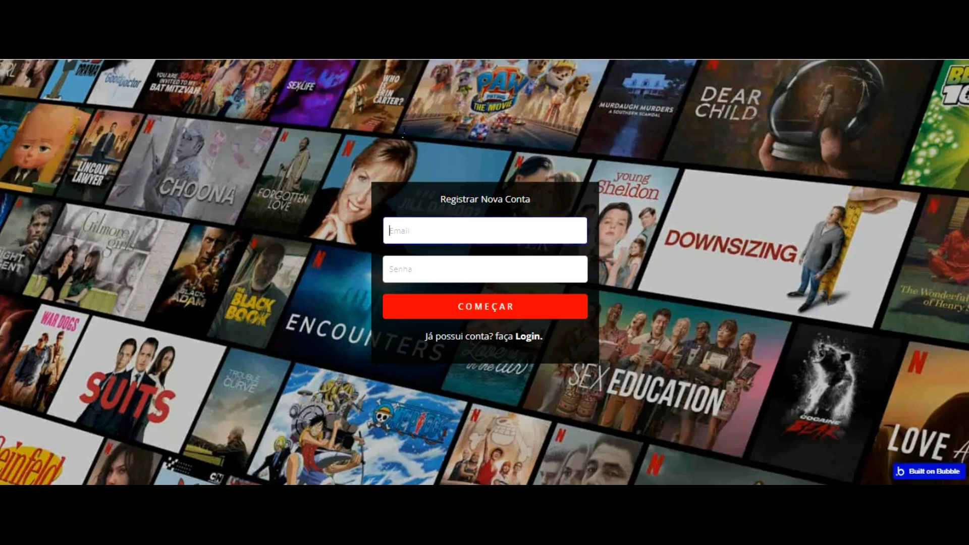
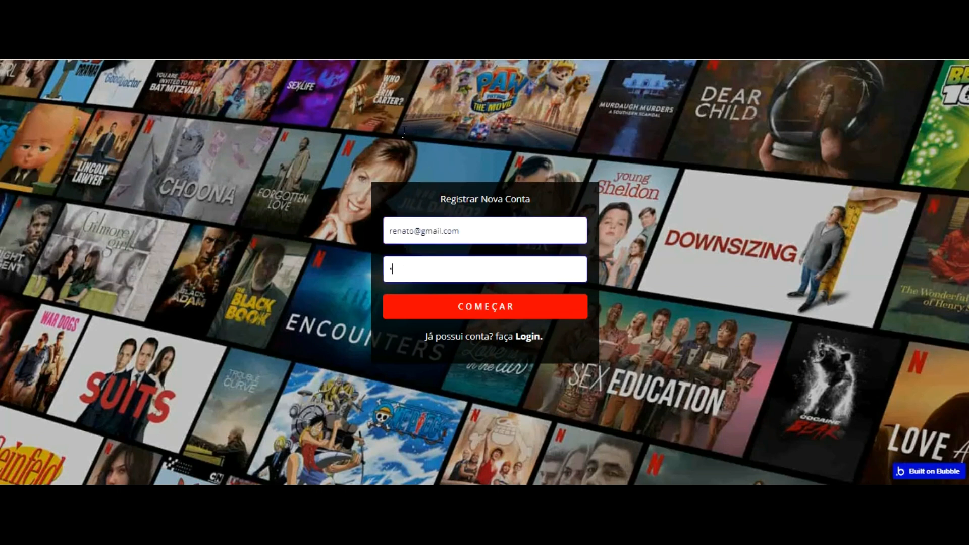
# Step: Complete the email, submit the Registrar Nova Conta form and dismiss the password warning
pyautogui.press('Return')
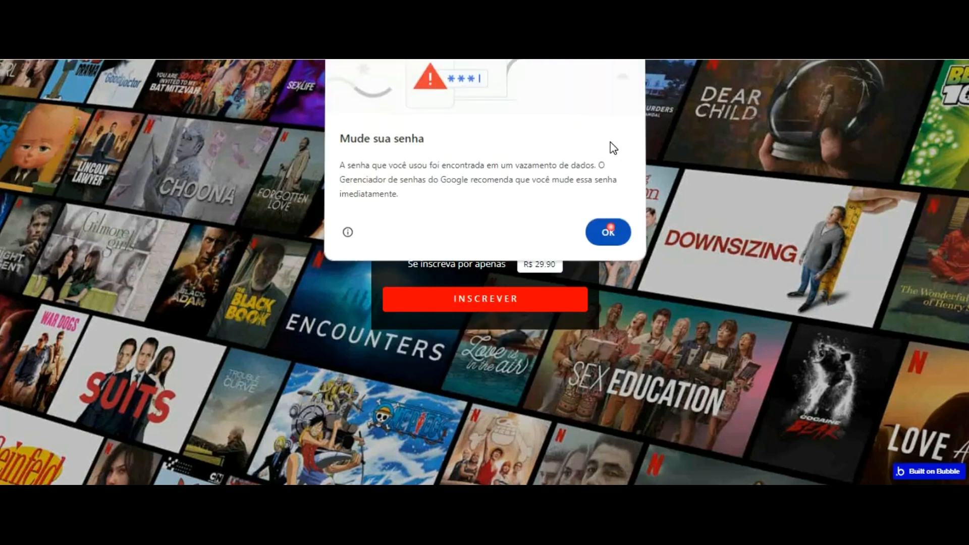
pyautogui.click(609, 229)
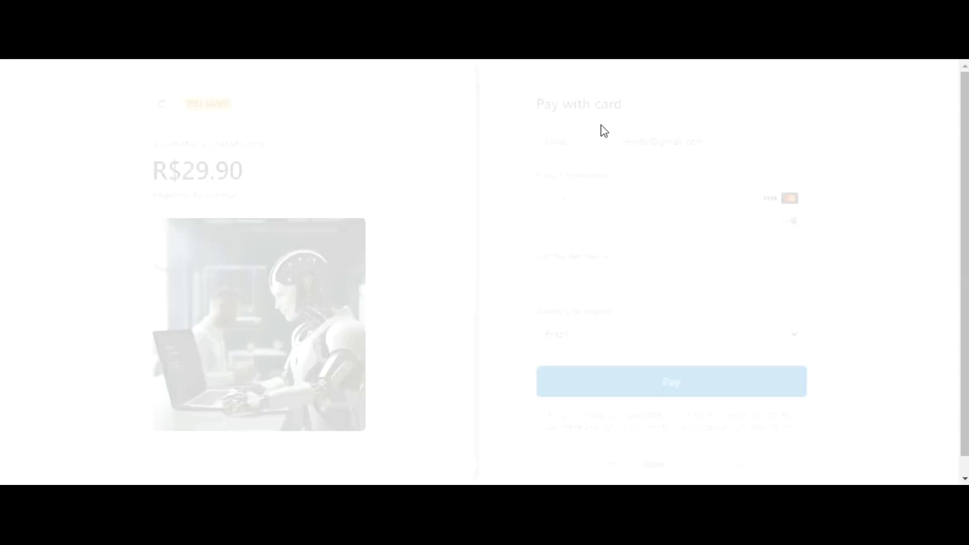
# Step: Enter the test card number, expiry date and CVC
pyautogui.write('4242 4242 4242 4242')
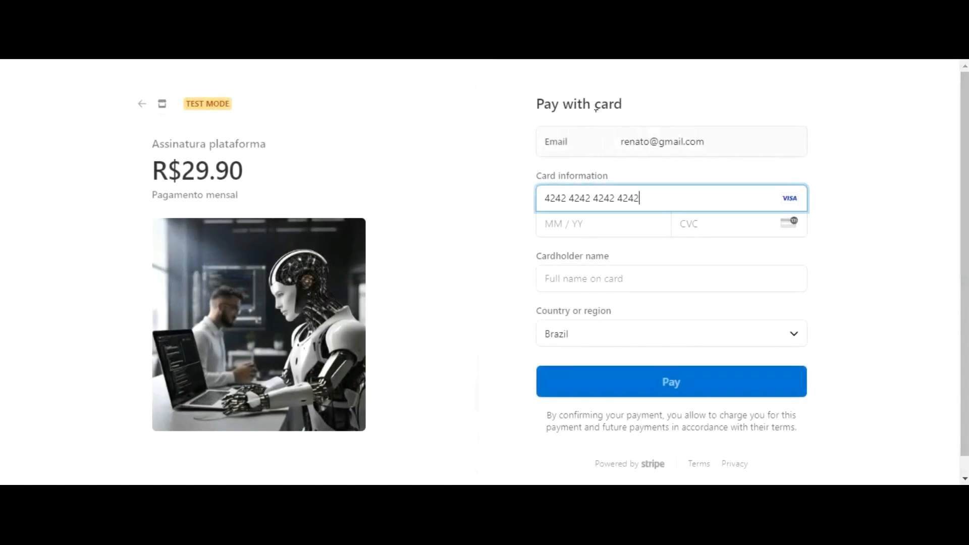
pyautogui.click(556, 228)
pyautogui.write('025')
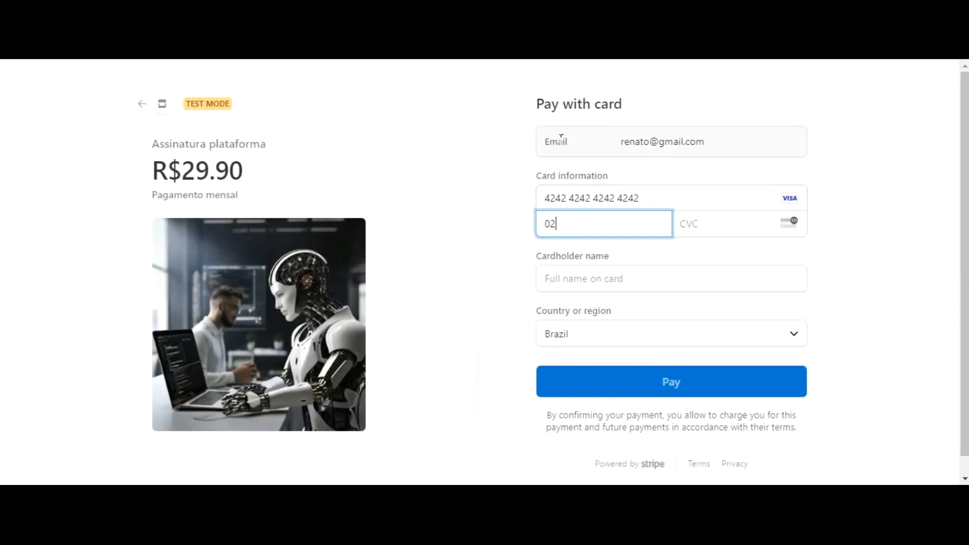
pyautogui.click(683, 222)
pyautogui.write('123')
# Step: Autofill the cardholder name, keep Brazil as country, and pay the R$29.90 subscription
pyautogui.click(592, 274)
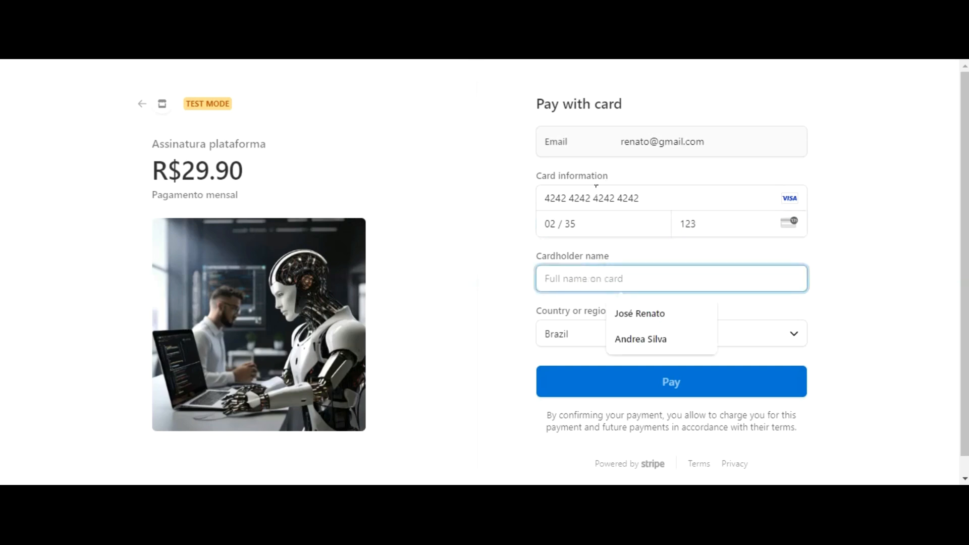
pyautogui.write('J')
pyautogui.click(632, 314)
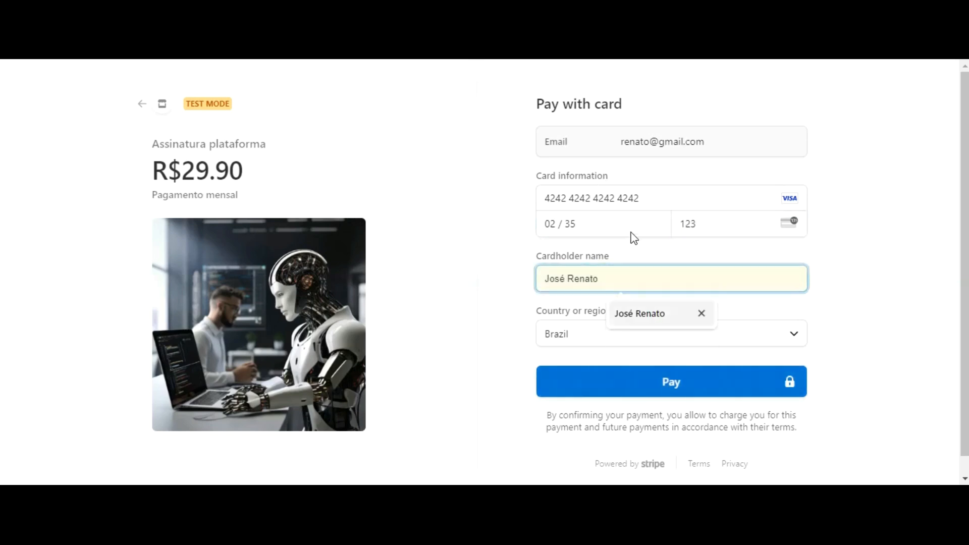
pyautogui.click(610, 333)
pyautogui.click(502, 330)
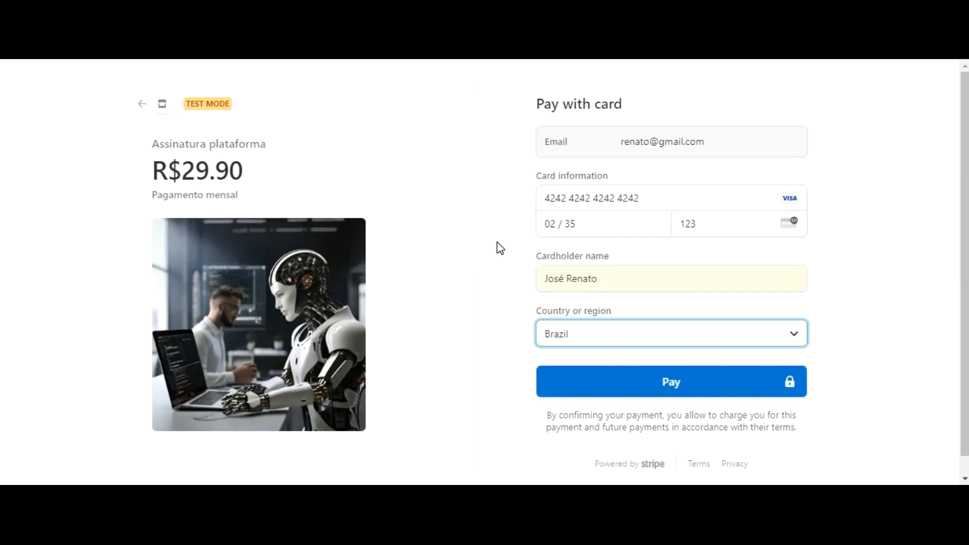
pyautogui.click(665, 381)
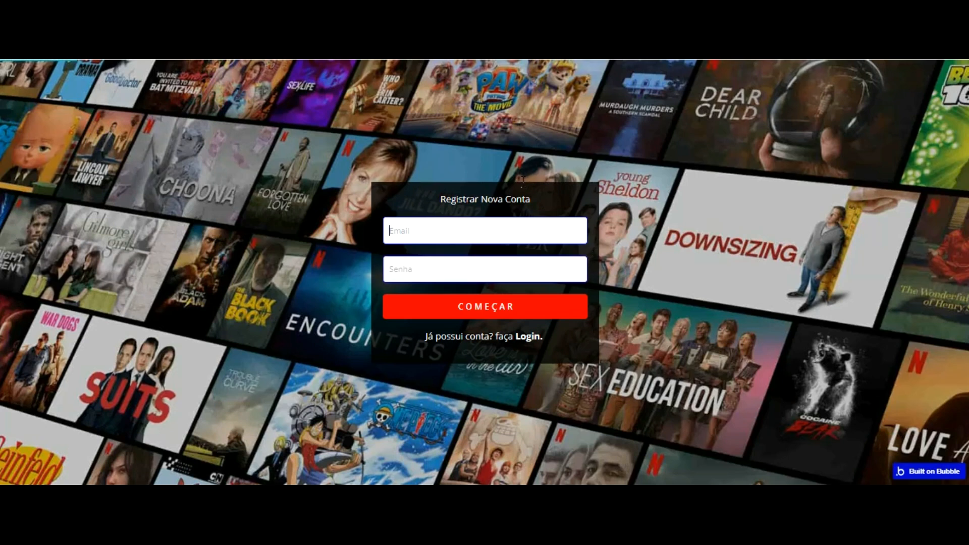
# Step: Dismiss the charge alert and inspect the Page is loaded workflow's Show popup action
pyautogui.press('Return')
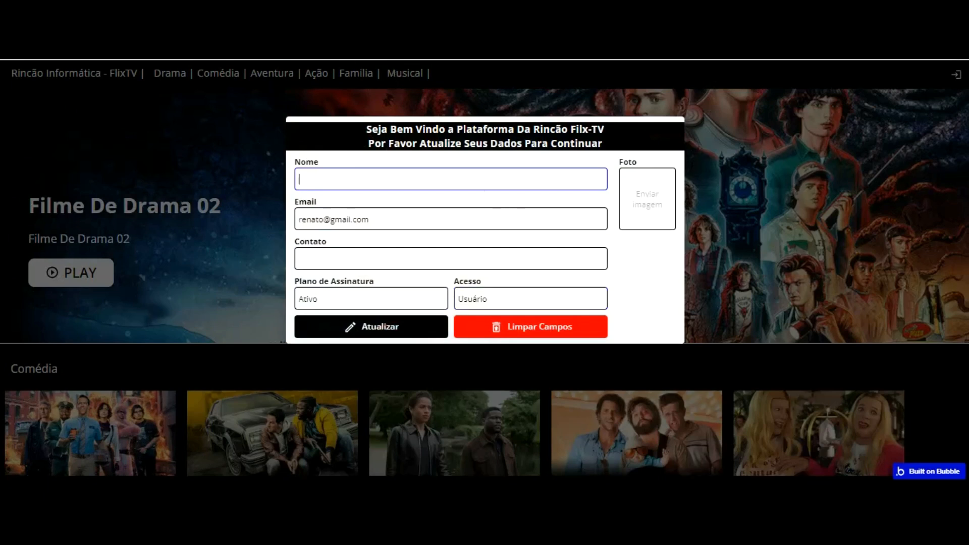
pyautogui.click(386, 9)
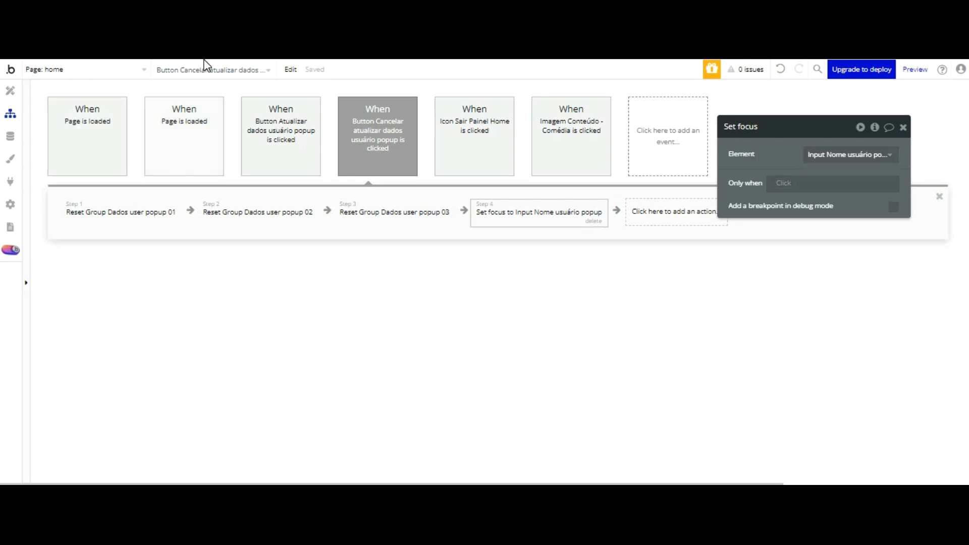
pyautogui.click(198, 137)
pyautogui.click(143, 212)
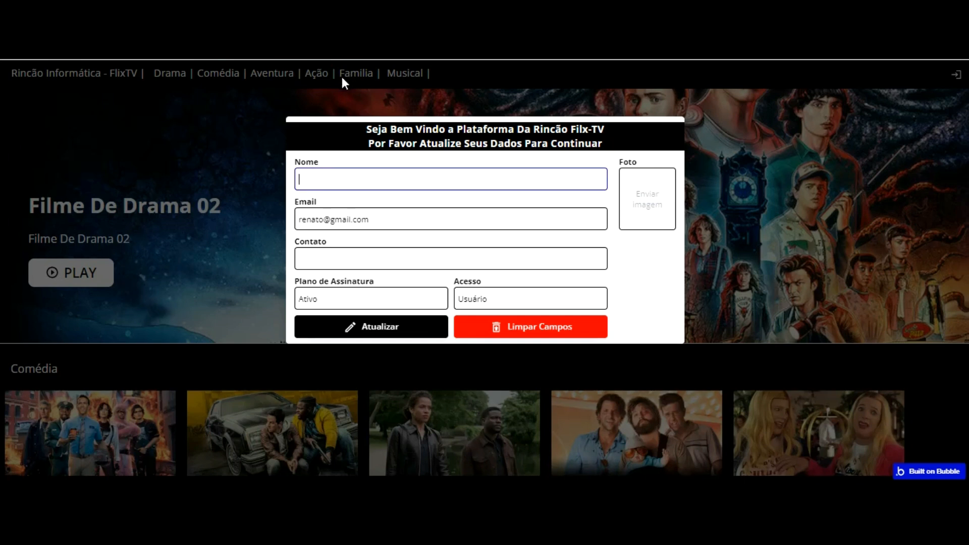
# Step: Test the popup: enter a name, clear with Limpar Campos, check Email, Acesso and Plano fields
pyautogui.press('Tab')
pyautogui.press('Tab')
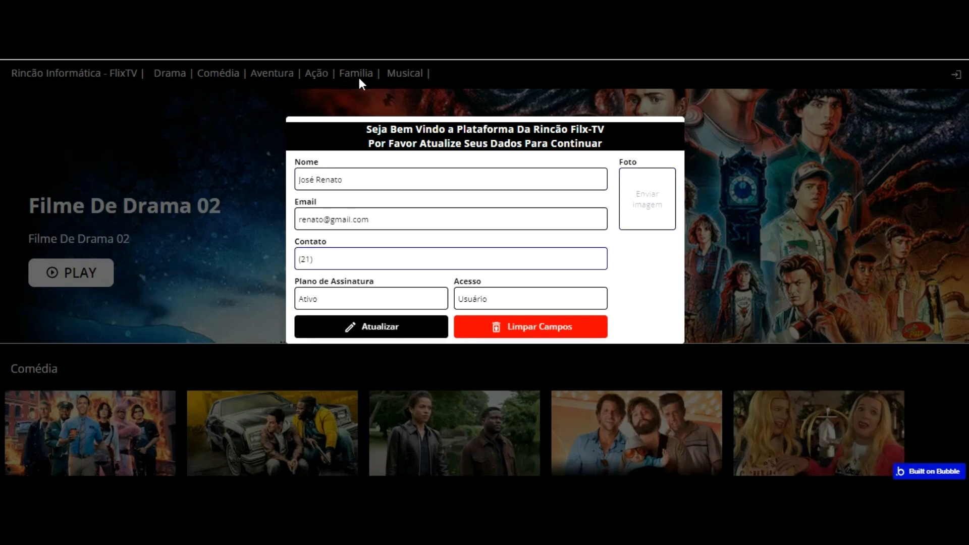
pyautogui.click(524, 325)
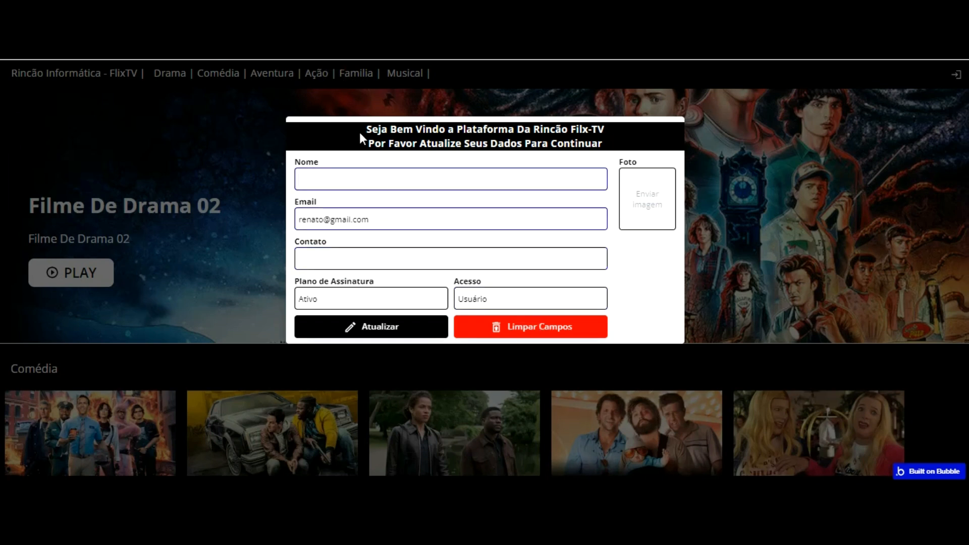
pyautogui.click(350, 216)
pyautogui.click(370, 218)
pyautogui.click(468, 289)
pyautogui.click(423, 299)
pyautogui.click(338, 178)
pyautogui.click(342, 259)
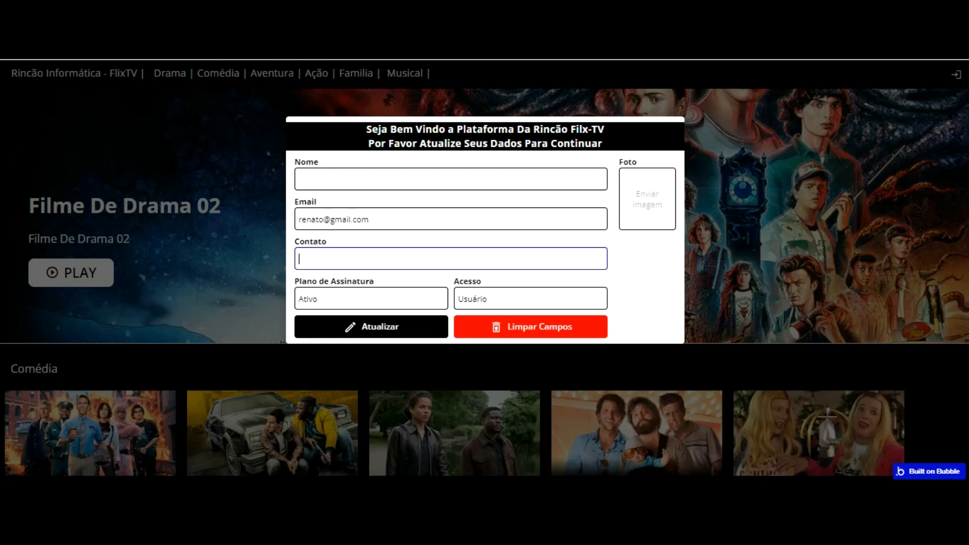
# Step: Fill in the user's name in Nome and phone in Contato, then start the Foto upload
pyautogui.click(348, 180)
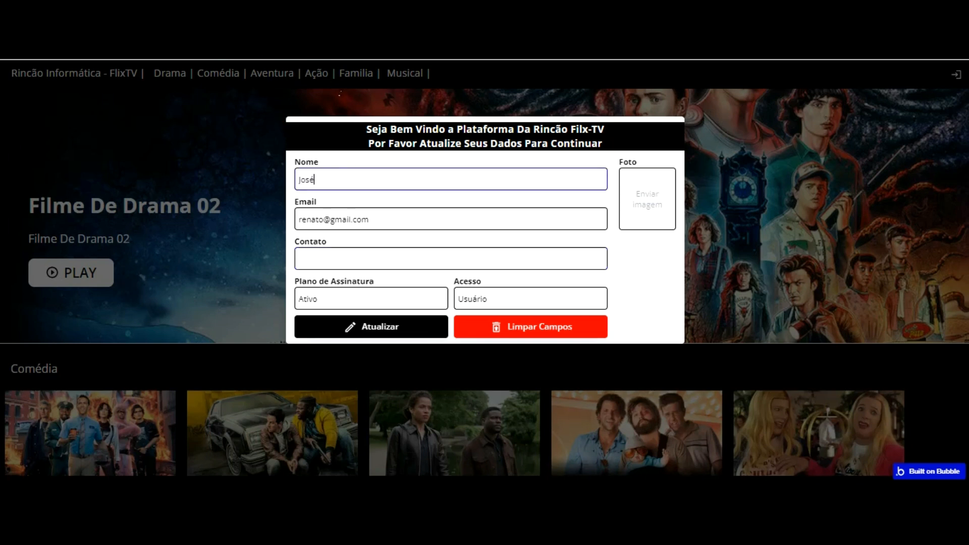
pyautogui.click(343, 259)
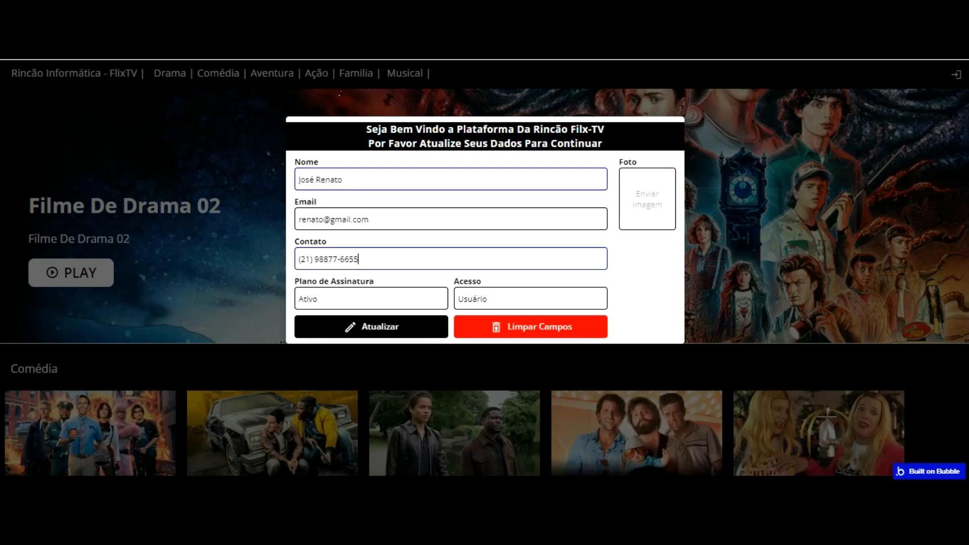
pyautogui.click(647, 198)
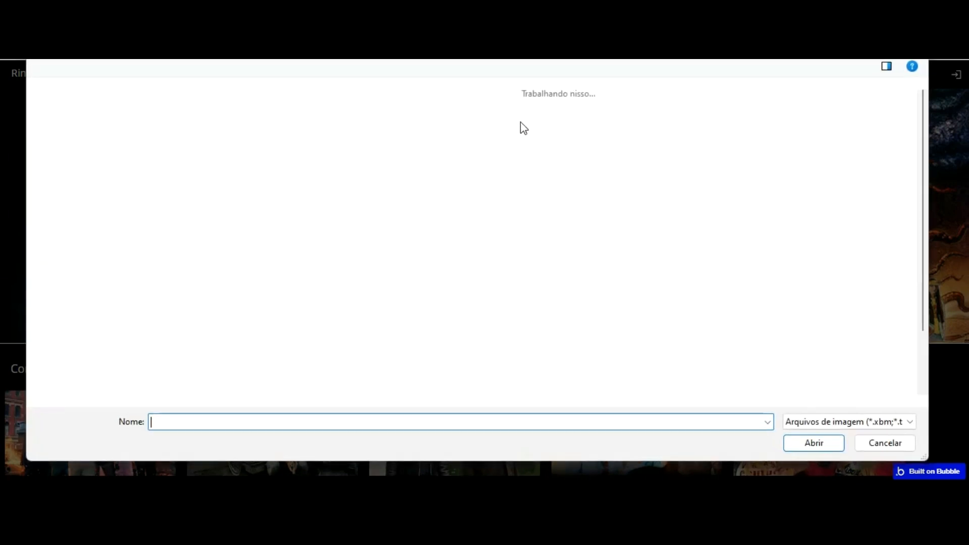
# Step: Choose 2.jpeg as the profile photo and save the user data with Atualizar
pyautogui.scroll(-10, 459, 146)
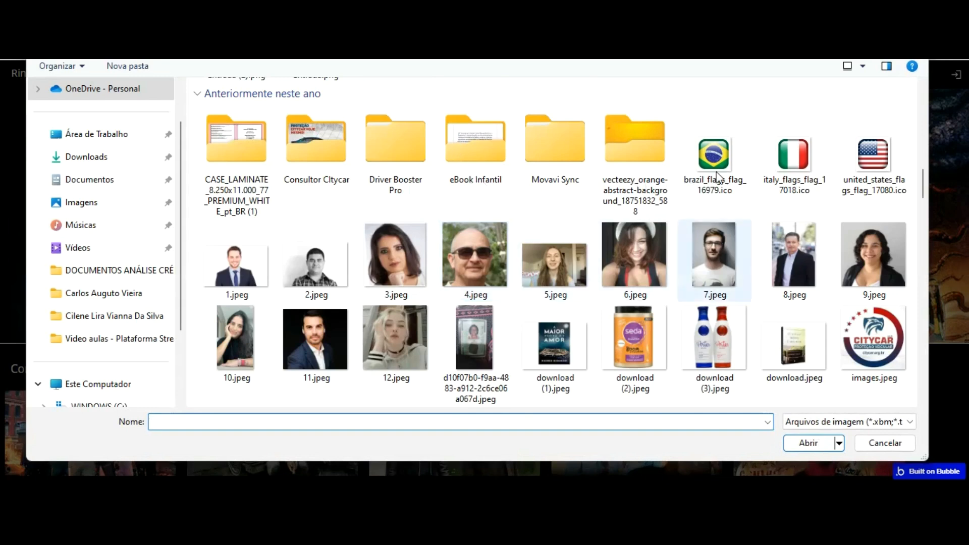
pyautogui.doubleClick(315, 265)
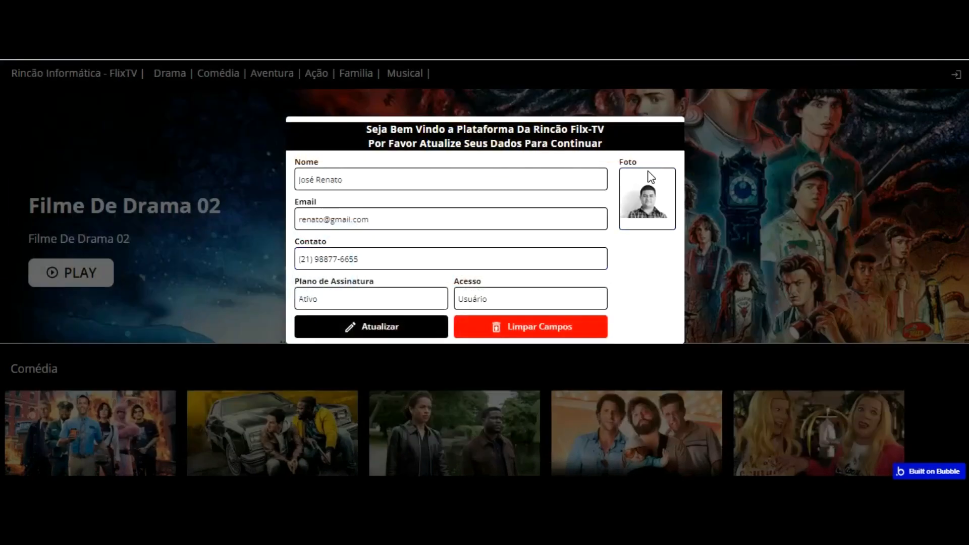
pyautogui.click(377, 323)
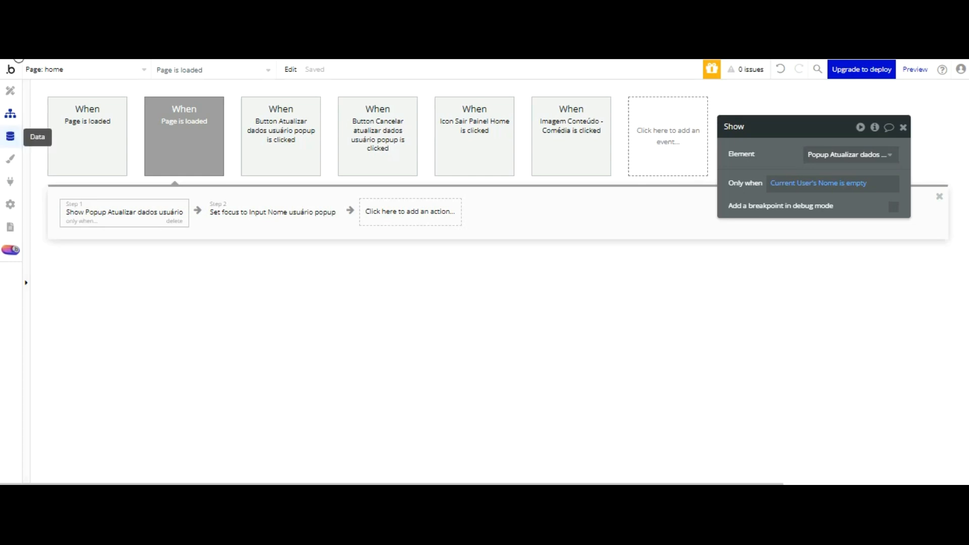
# Step: Locate Popup Atualizar dados usuário in the element tree, show it, then collapse it
pyautogui.click(10, 136)
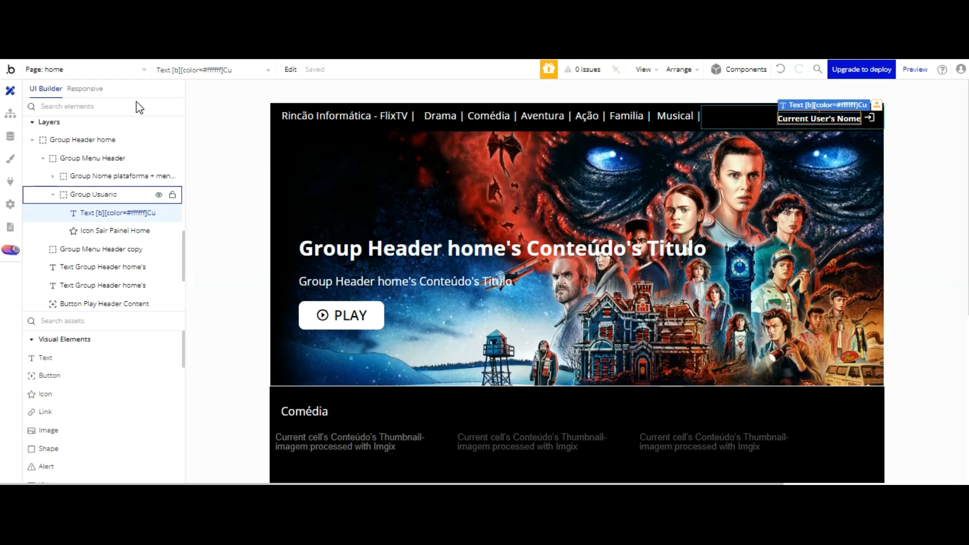
pyautogui.scroll(2, 136, 186)
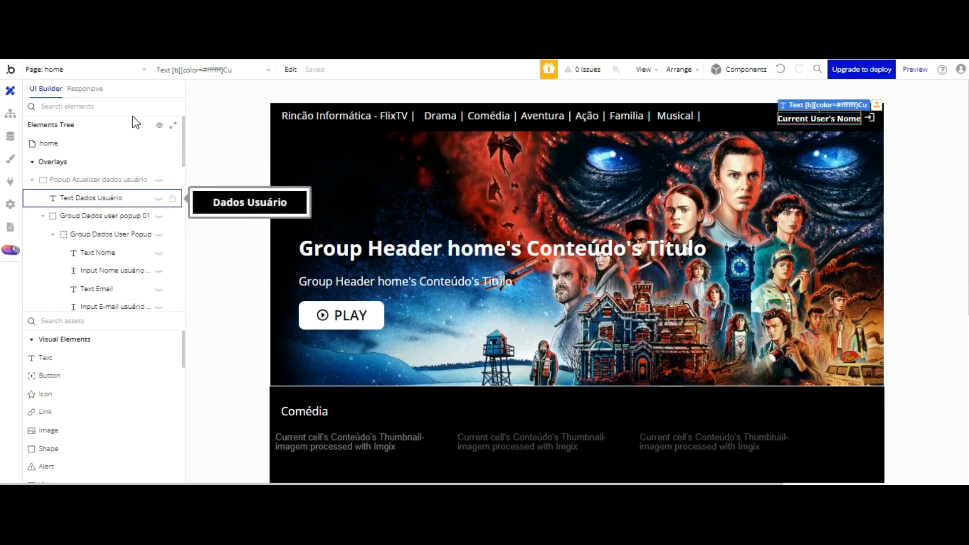
pyautogui.click(90, 179)
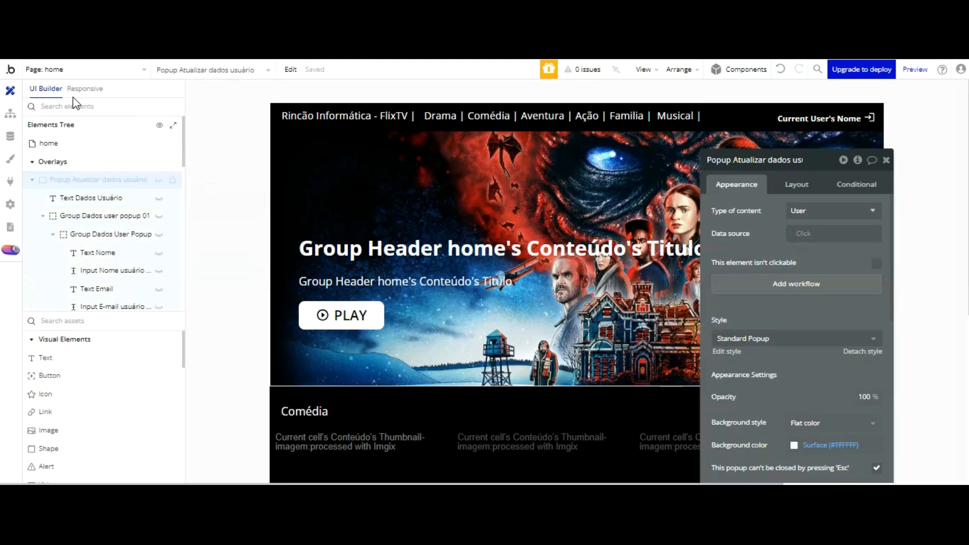
pyautogui.click(159, 180)
pyautogui.rightClick(97, 178)
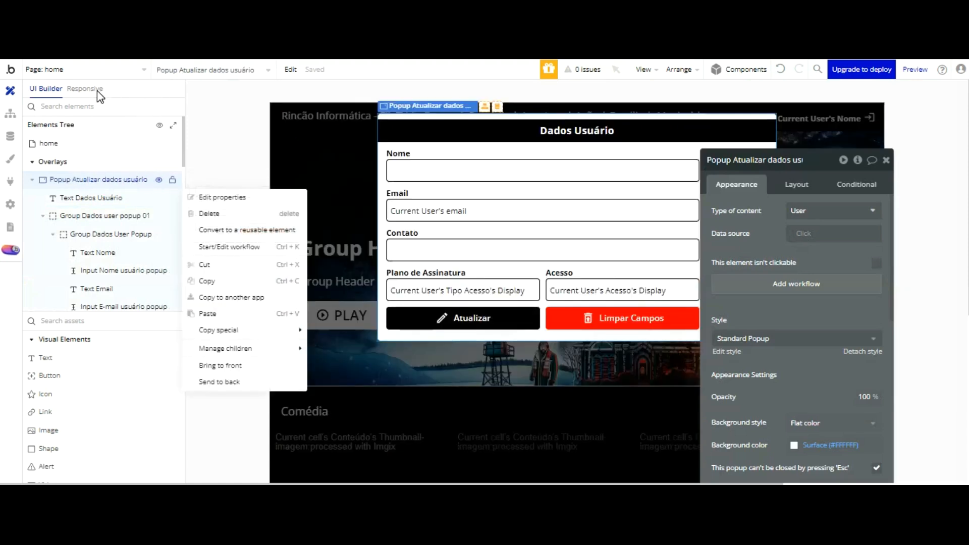
pyautogui.click(221, 196)
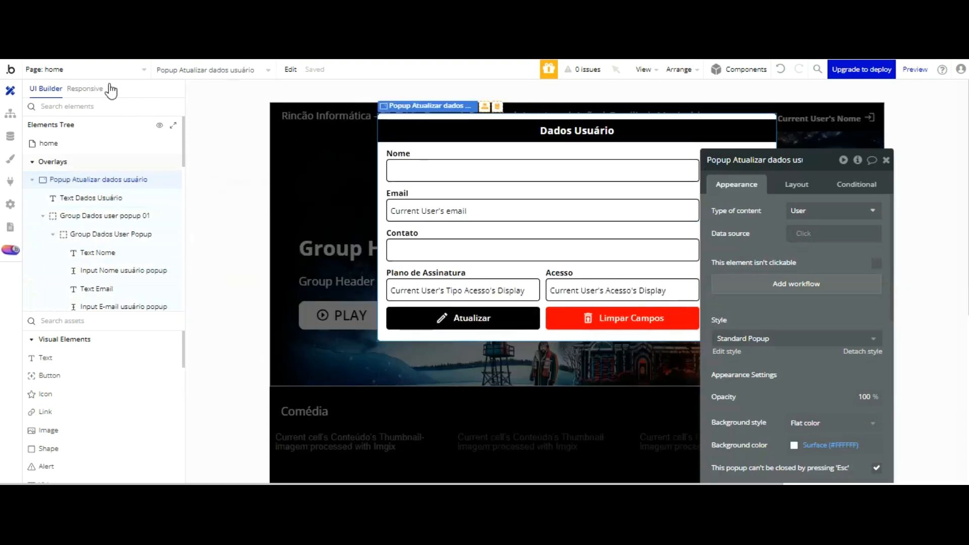
pyautogui.rightClick(97, 179)
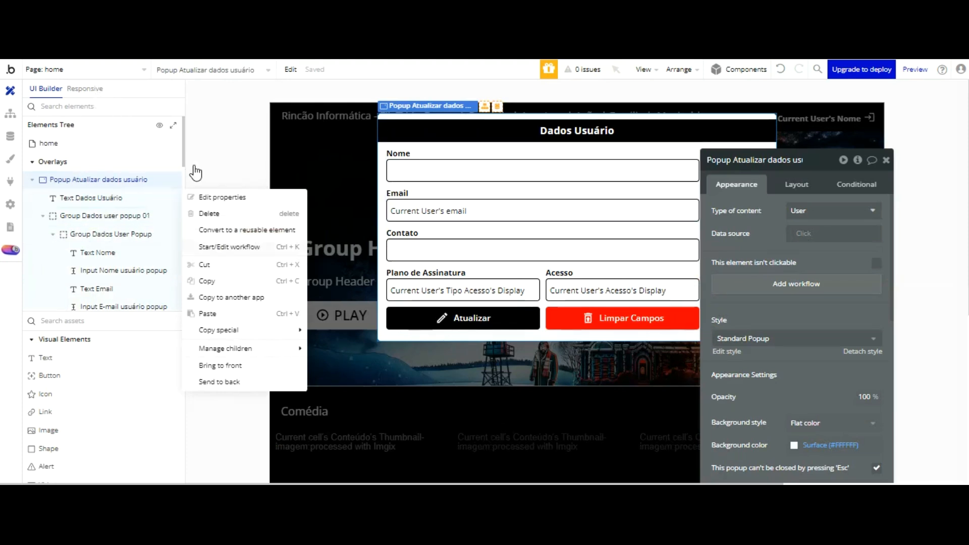
pyautogui.click(210, 228)
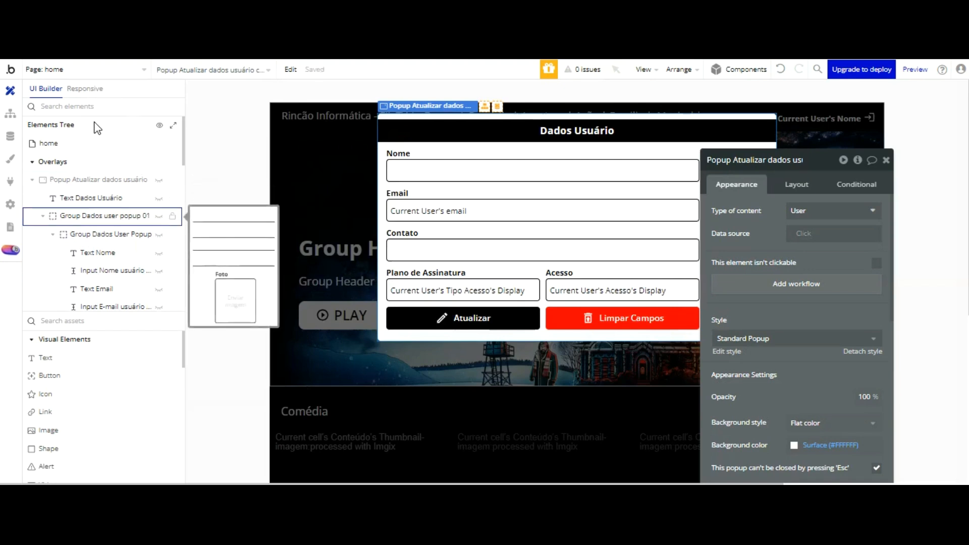
pyautogui.click(32, 179)
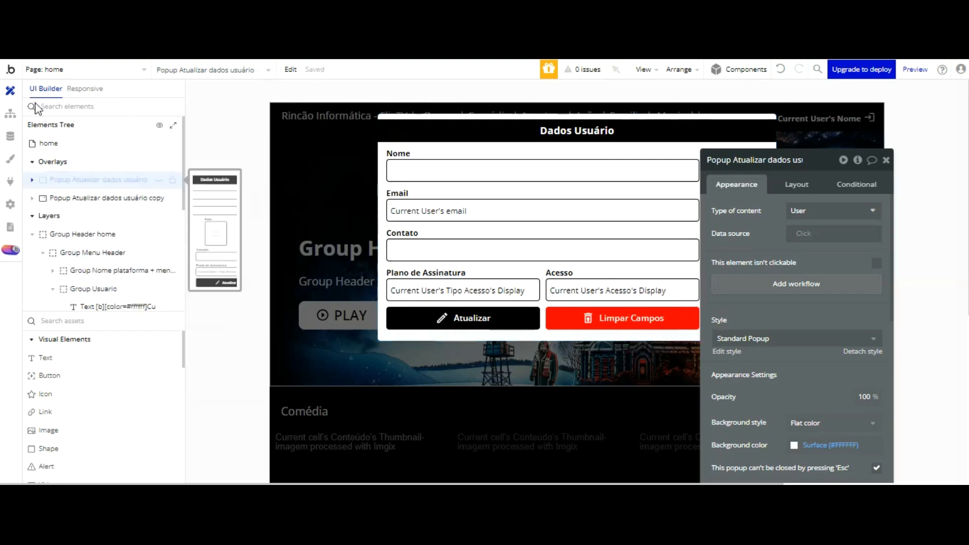
# Step: Rename the copied popup to 'Popup Atualizar dados usuário logado'
pyautogui.click(93, 197)
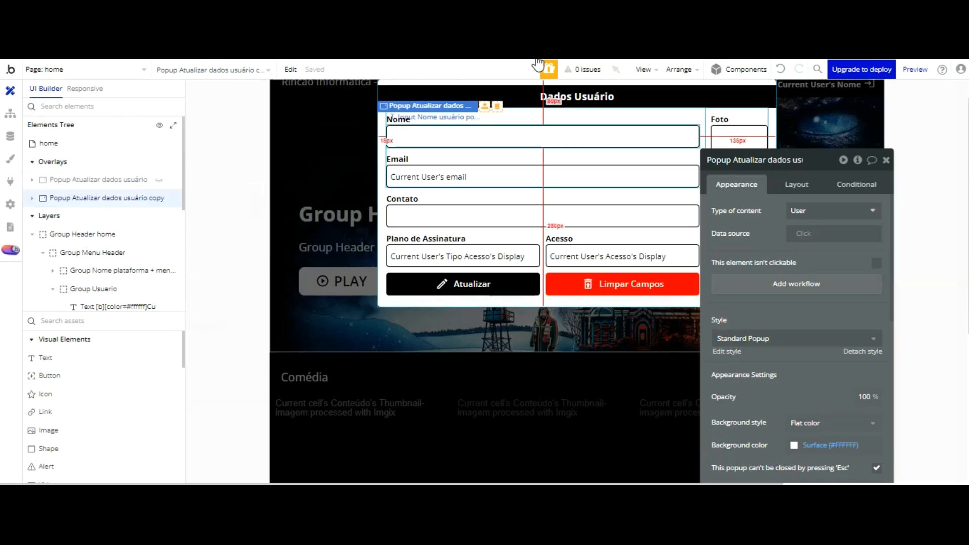
pyautogui.click(764, 161)
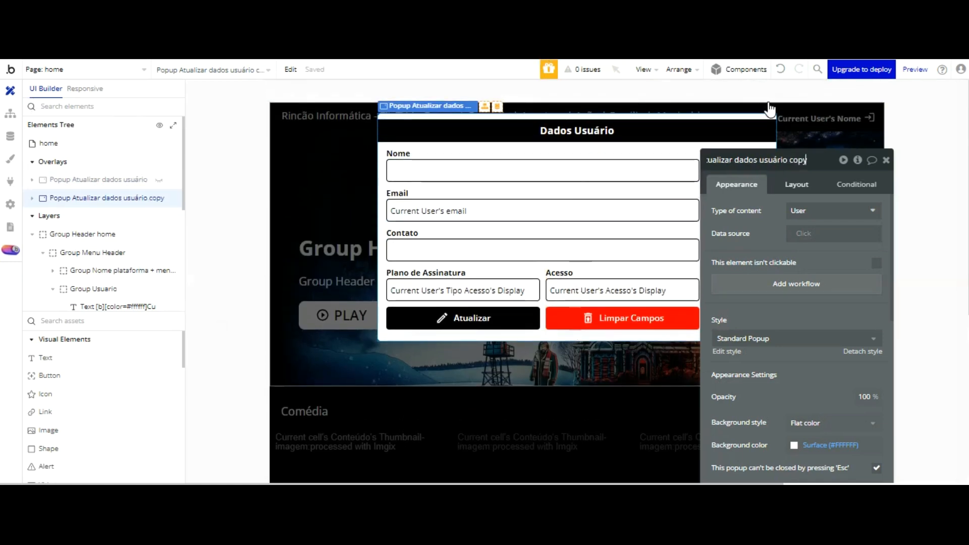
pyautogui.press('BackSpace')
pyautogui.press('BackSpace')
pyautogui.press('BackSpace')
pyautogui.press('BackSpace')
pyautogui.press('BackSpace')
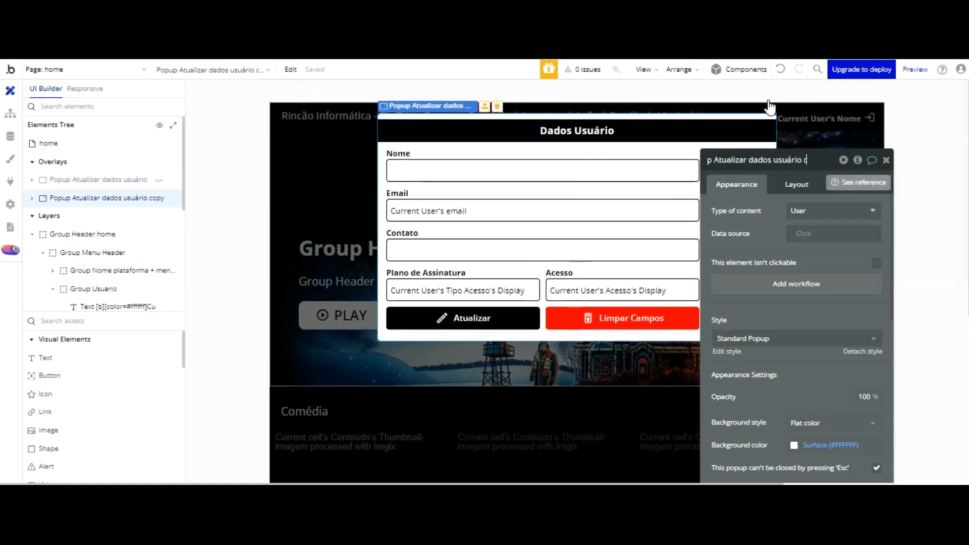
pyautogui.write('logado')
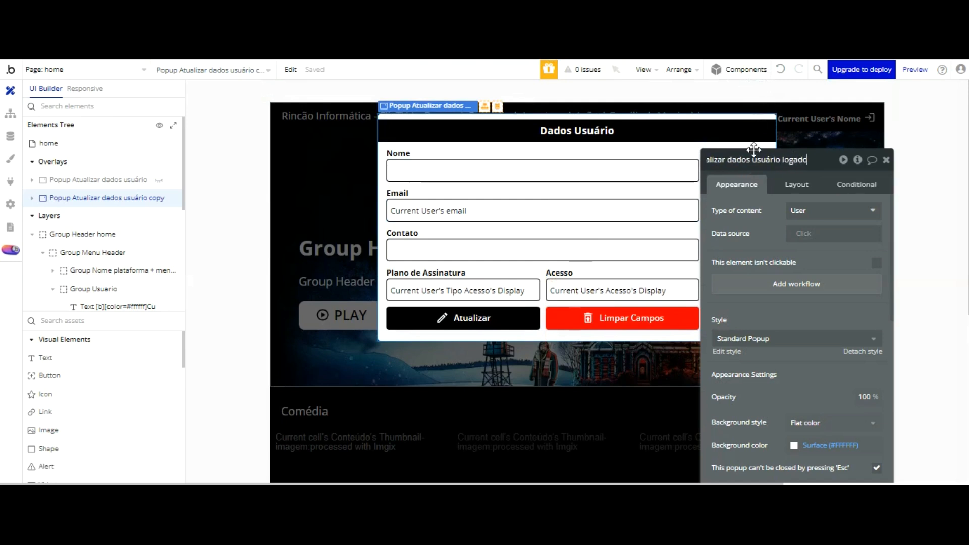
pyautogui.press('Return')
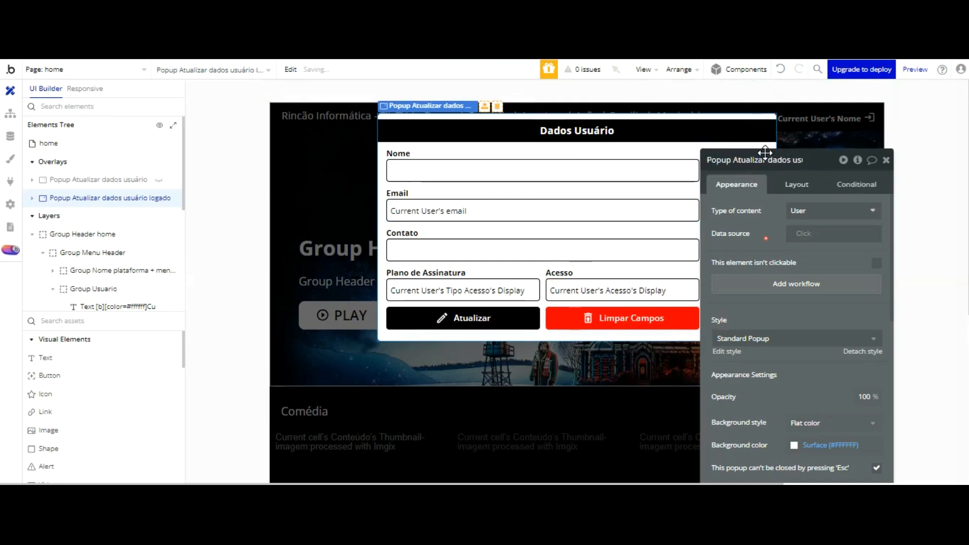
# Step: Set the Nome input's initial content to Parent group's User's Nome
pyautogui.click(515, 174)
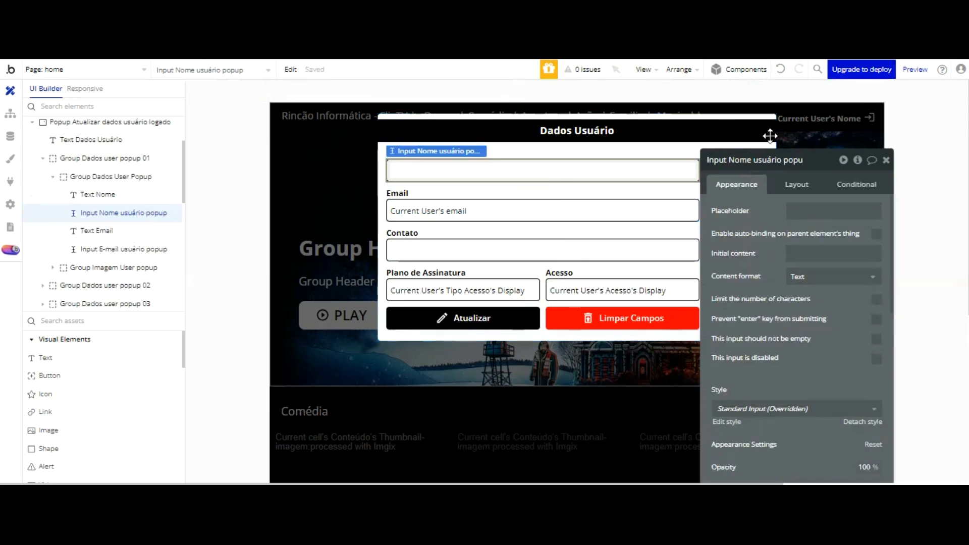
pyautogui.click(912, 252)
pyautogui.press('Down')
pyautogui.press('Return')
pyautogui.press('Down')
pyautogui.press('Down')
pyautogui.press('Down')
pyautogui.press('Down')
pyautogui.press('Down')
pyautogui.press('Down')
pyautogui.press('Down')
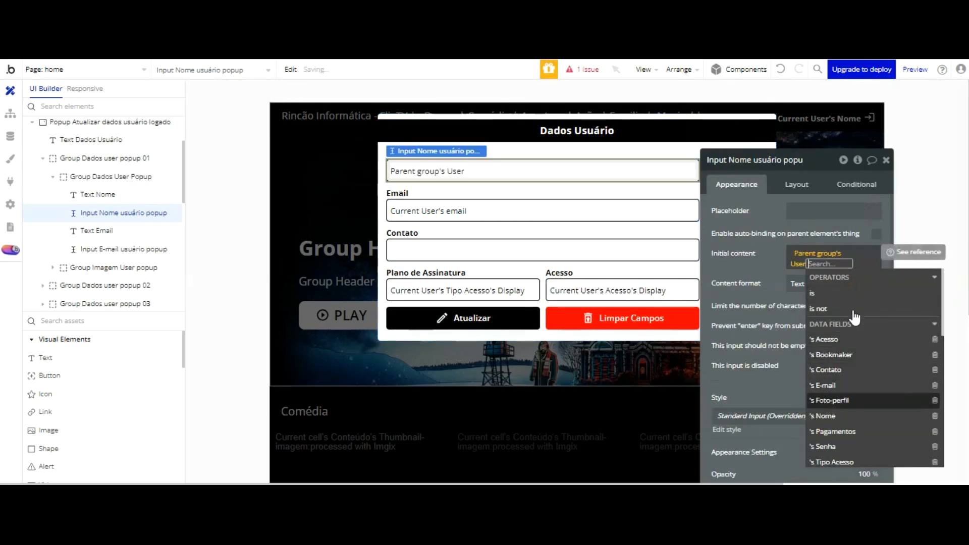
pyautogui.press('Return')
pyautogui.click(774, 279)
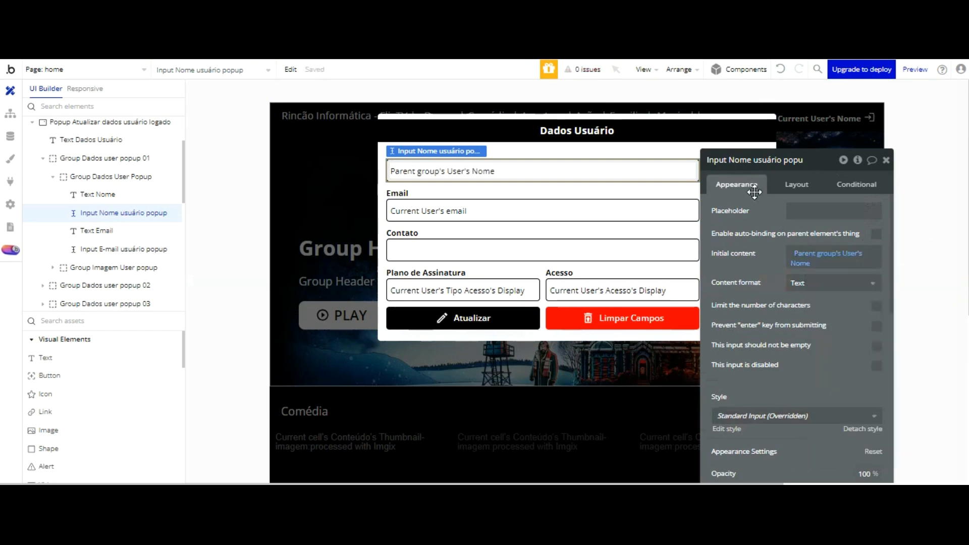
pyautogui.click(621, 188)
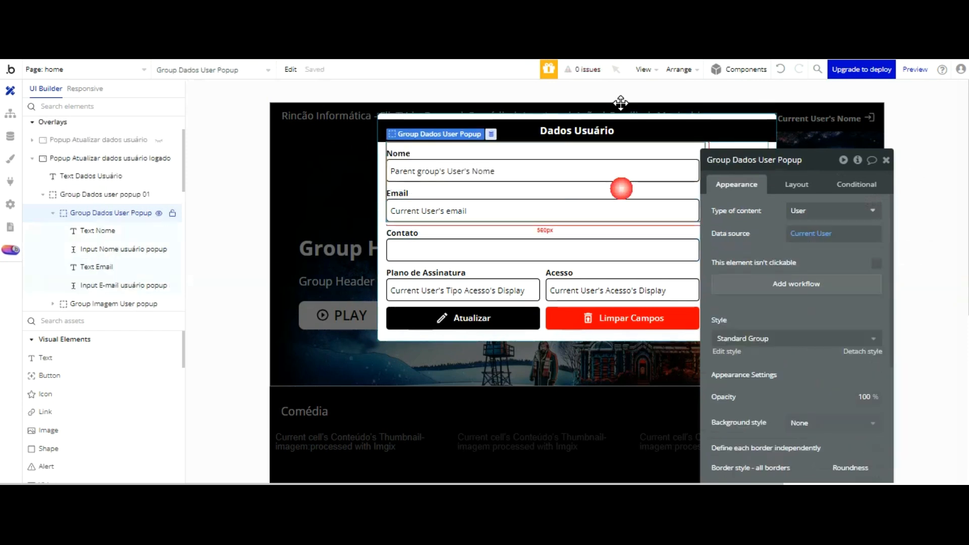
pyautogui.click(384, 121)
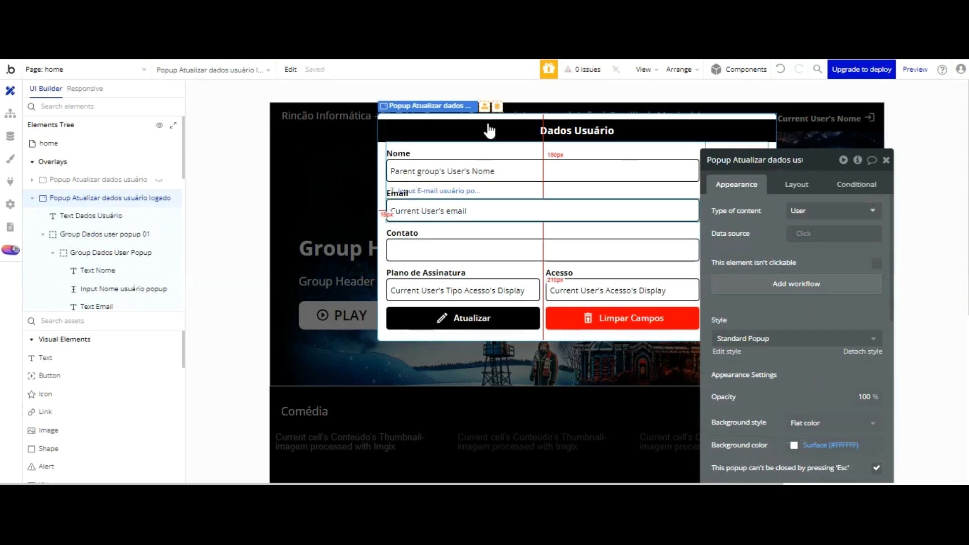
pyautogui.click(488, 211)
pyautogui.click(825, 252)
pyautogui.click(828, 298)
pyautogui.click(562, 253)
pyautogui.click(827, 252)
pyautogui.click(828, 298)
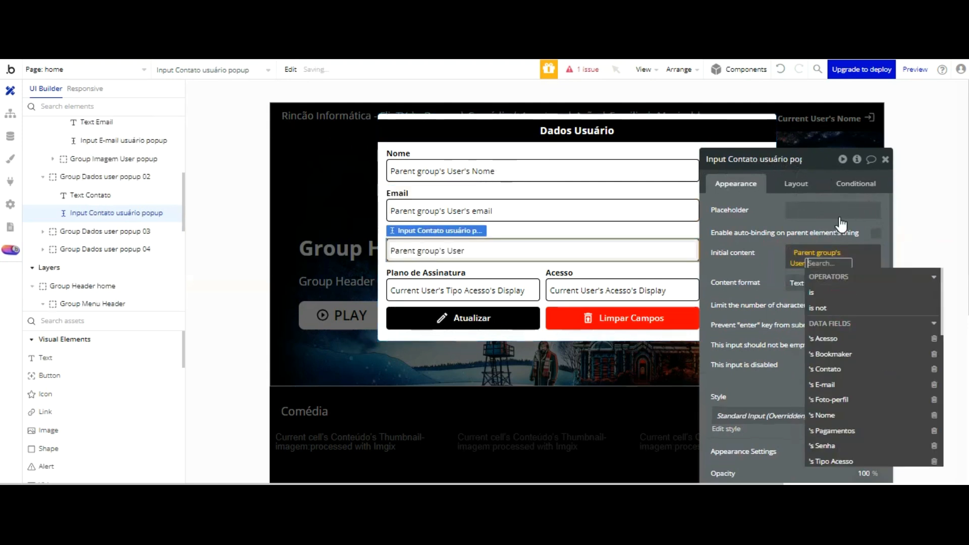
pyautogui.click(828, 347)
pyautogui.click(775, 273)
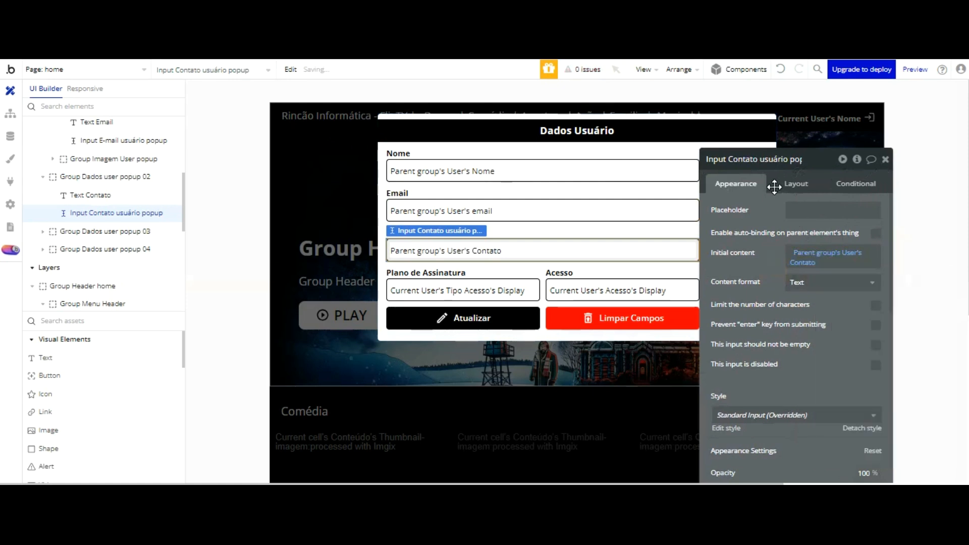
# Step: Switch the plan input's source to Parent group's User, then clear its initial content
pyautogui.click(514, 287)
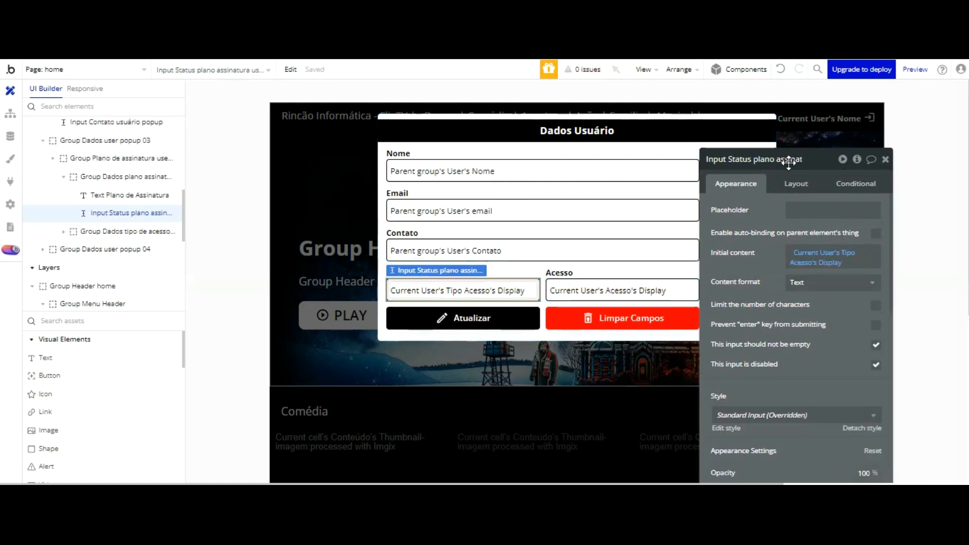
pyautogui.click(813, 253)
pyautogui.click(828, 298)
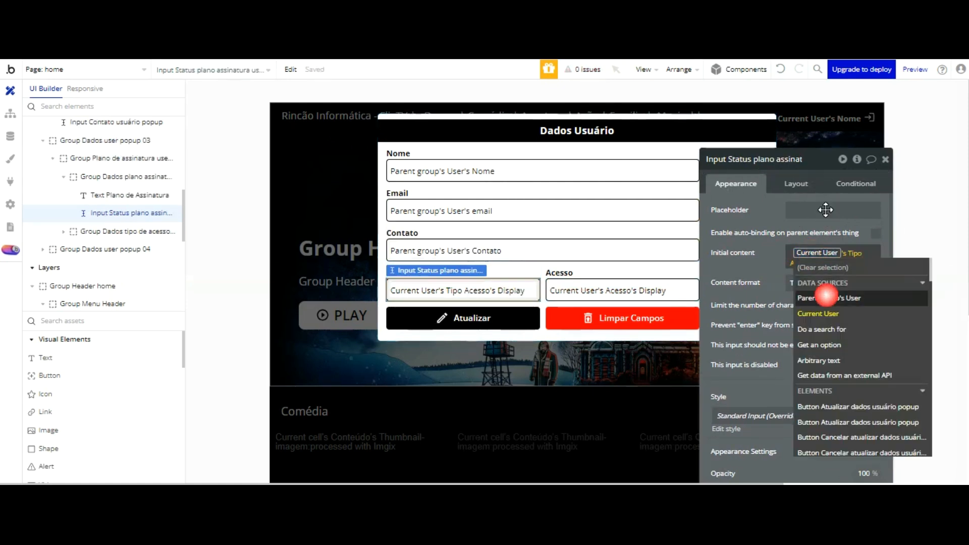
pyautogui.scroll(-5, 860, 277)
pyautogui.click(809, 263)
pyautogui.rightClick(810, 253)
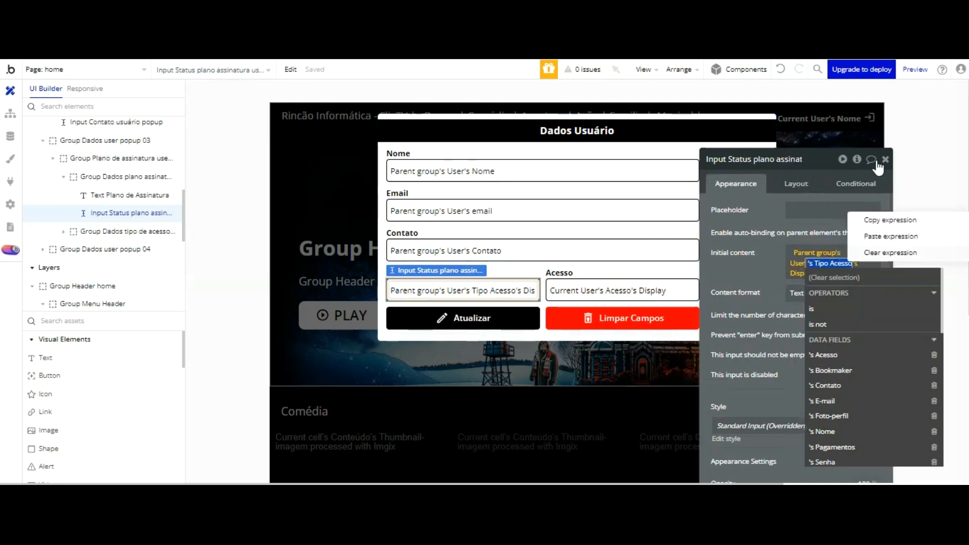
pyautogui.click(893, 251)
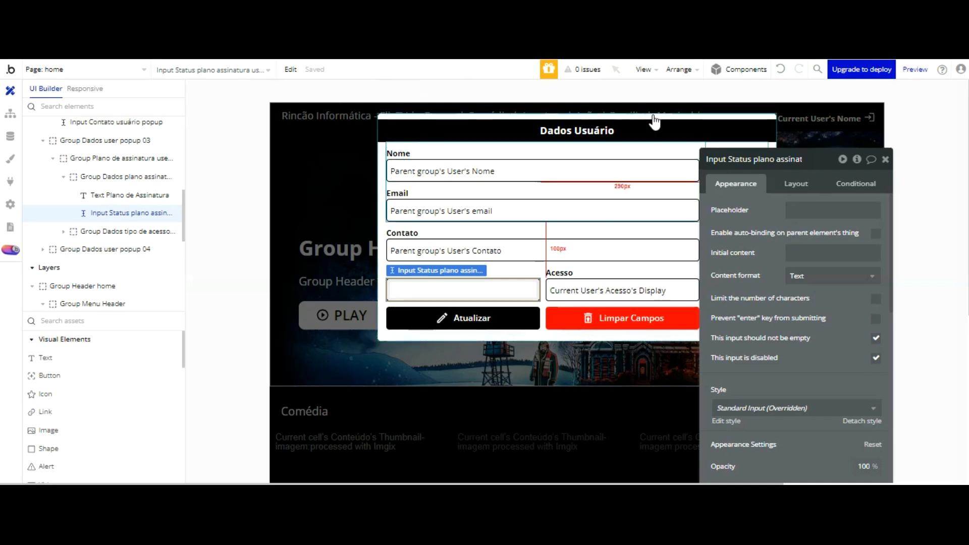
# Step: Rebuild the plan input's content as Parent group's User's Tipo Acesso's Display
pyautogui.click(803, 253)
pyautogui.click(894, 253)
pyautogui.click(876, 298)
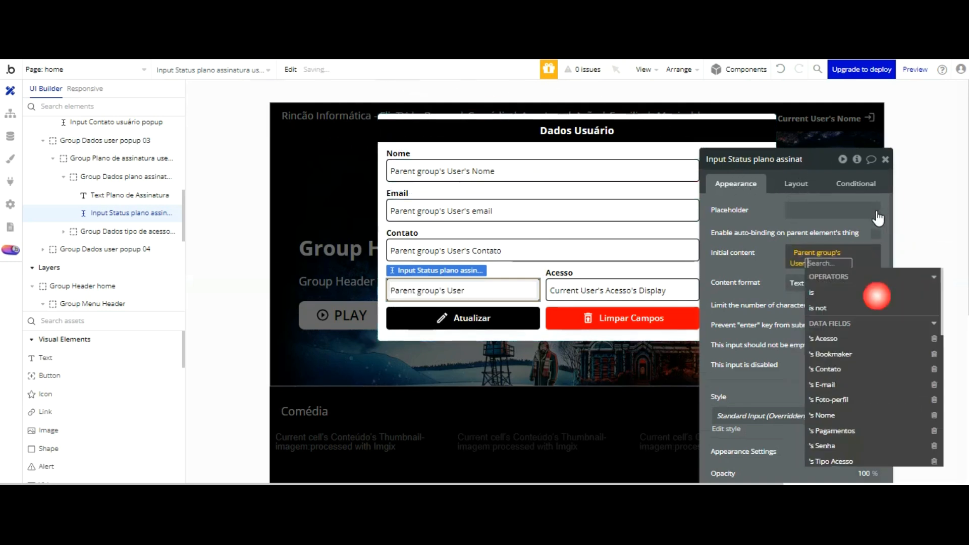
pyautogui.press('Down')
pyautogui.press('Down')
pyautogui.press('Down')
pyautogui.press('Down')
pyautogui.press('Down')
pyautogui.press('Down')
pyautogui.press('Down')
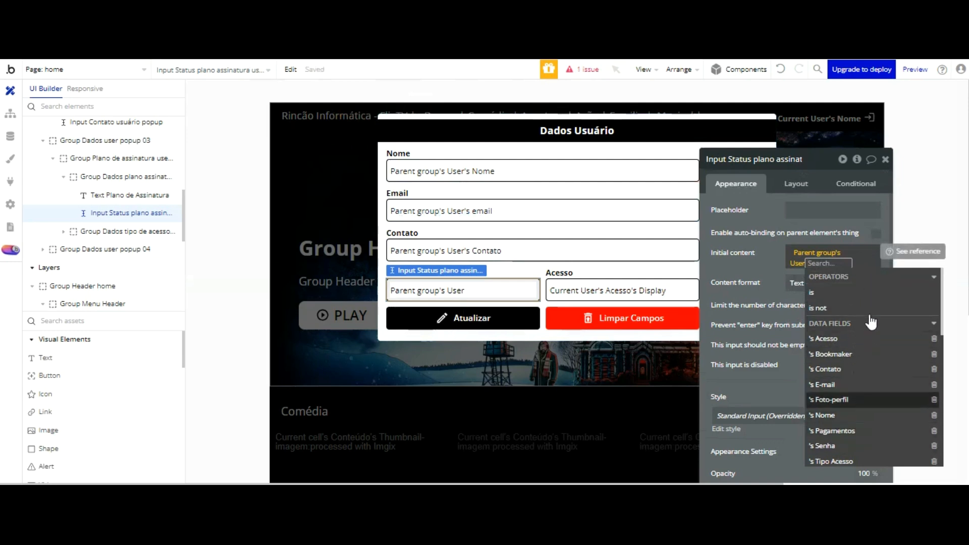
pyautogui.scroll(-1, 870, 318)
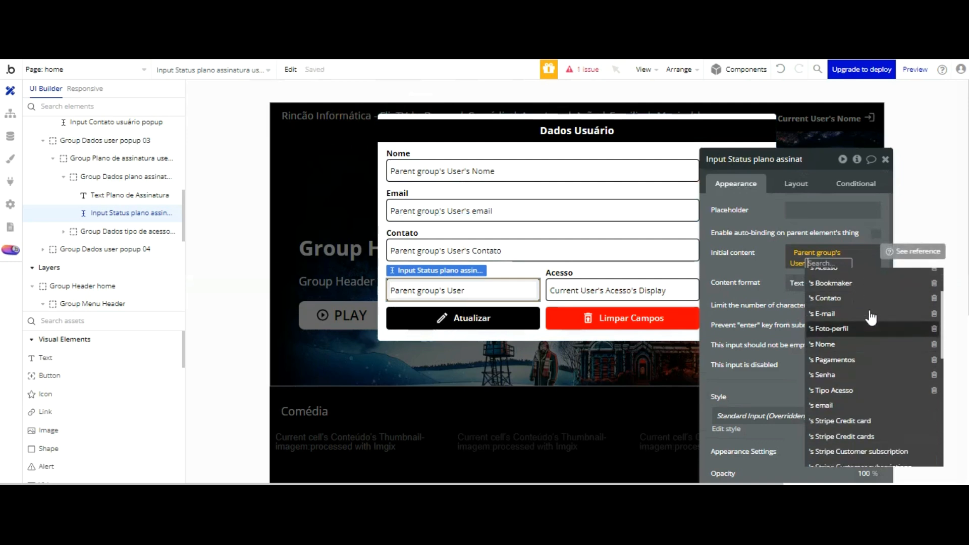
pyautogui.click(772, 179)
pyautogui.click(828, 261)
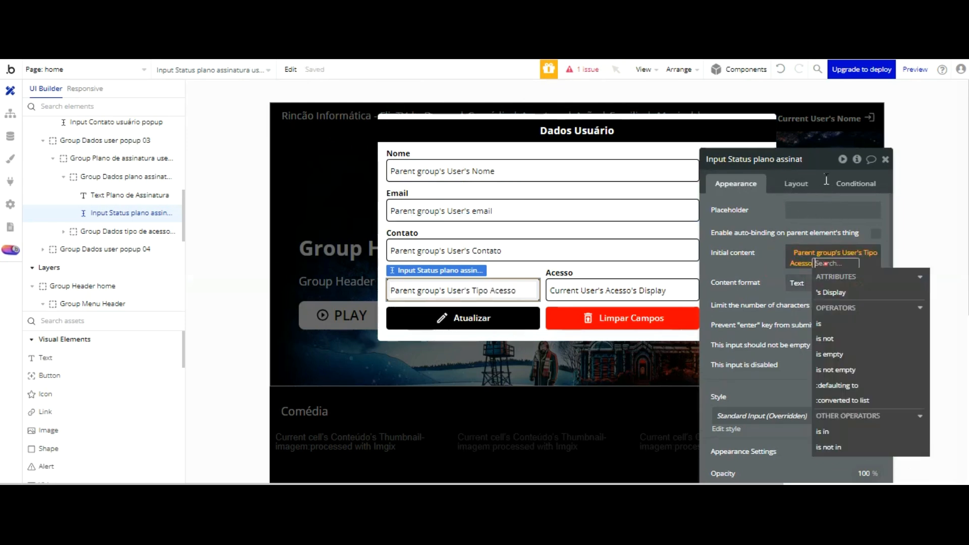
pyautogui.click(843, 291)
pyautogui.click(754, 181)
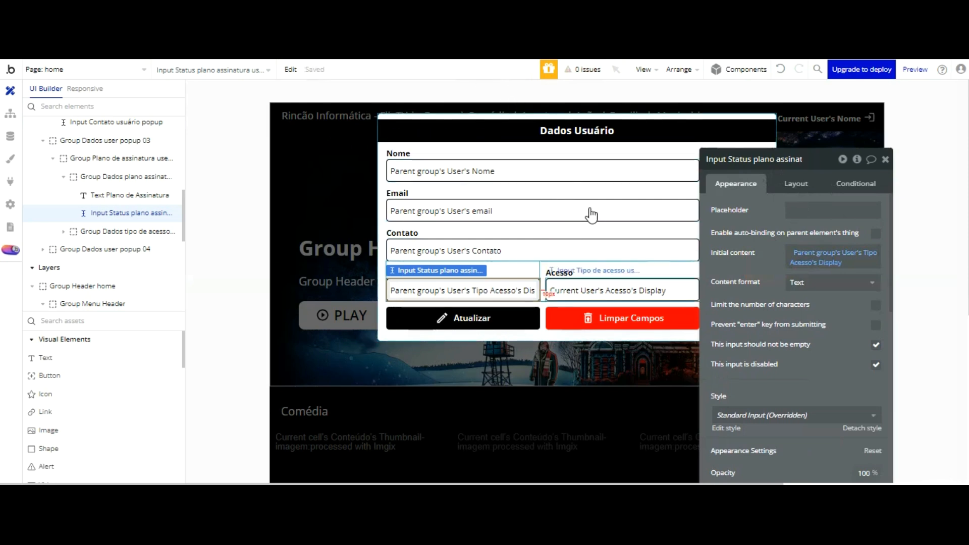
# Step: Set the Acesso input's source to Parent group's User and close the popup
pyautogui.click(598, 292)
pyautogui.click(807, 253)
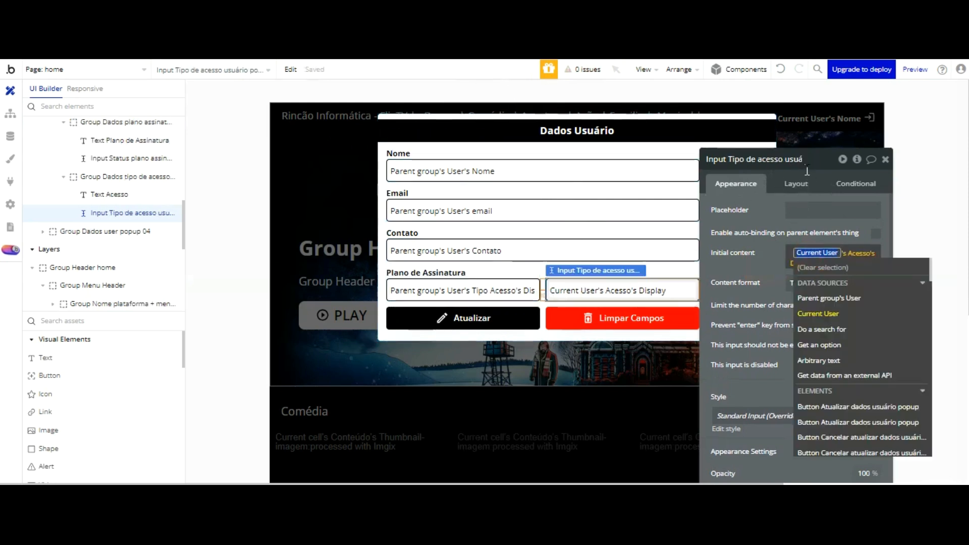
pyautogui.click(828, 299)
pyautogui.click(768, 177)
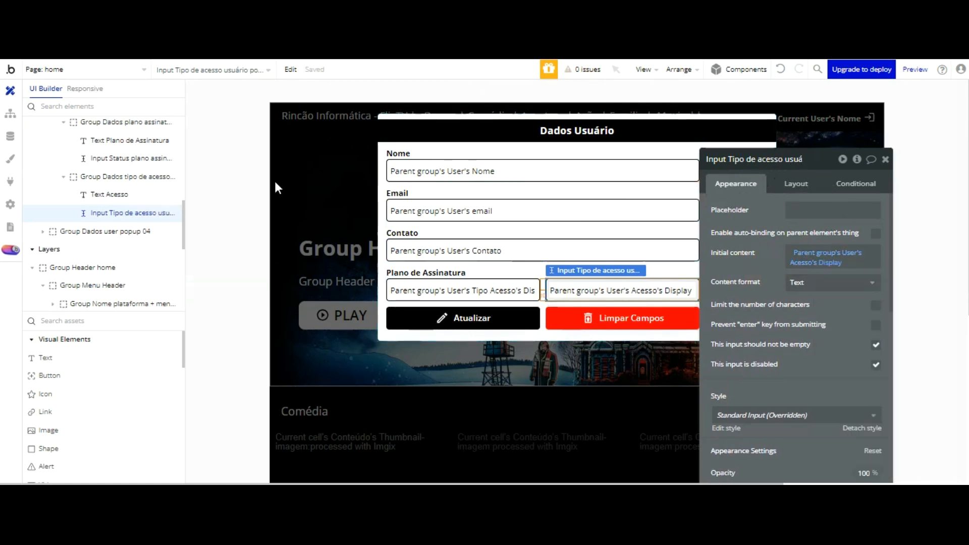
pyautogui.click(331, 82)
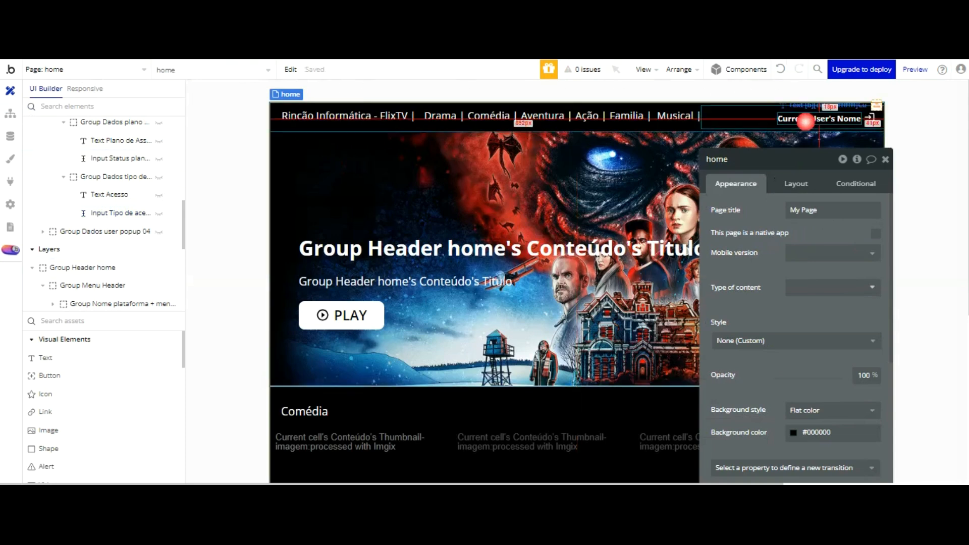
# Step: Add a Show 'Popup Atualizar dados usuário logado' action to the header username's click workflow
pyautogui.click(807, 119)
pyautogui.click(796, 370)
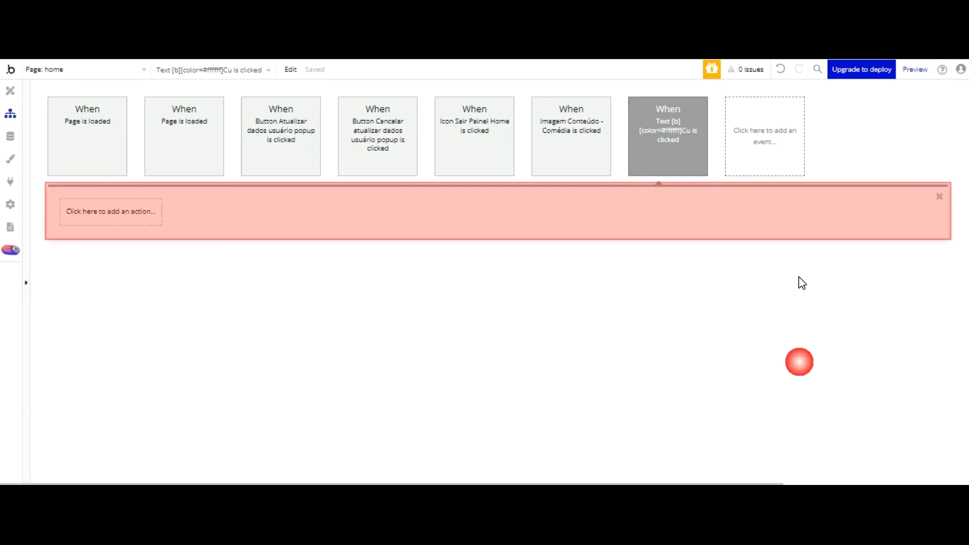
pyautogui.click(112, 211)
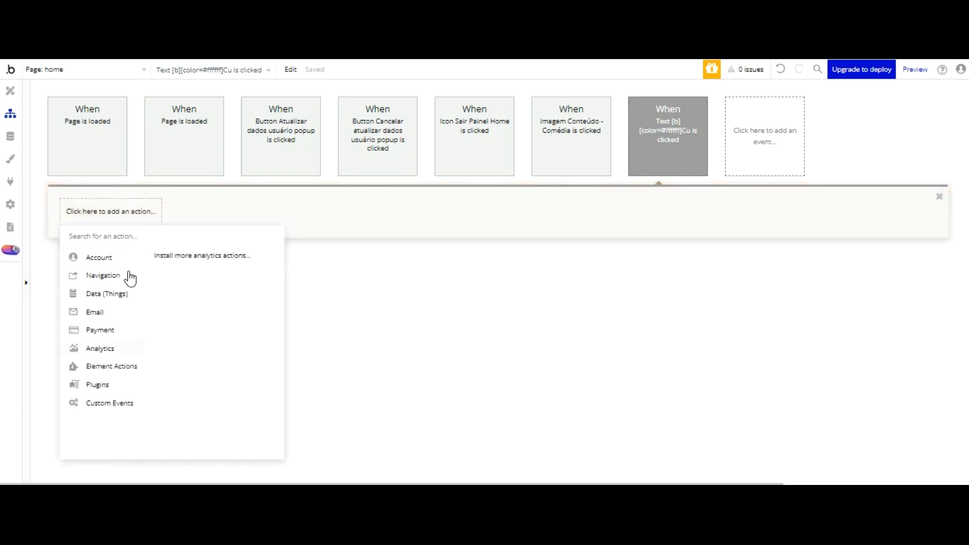
pyautogui.click(152, 266)
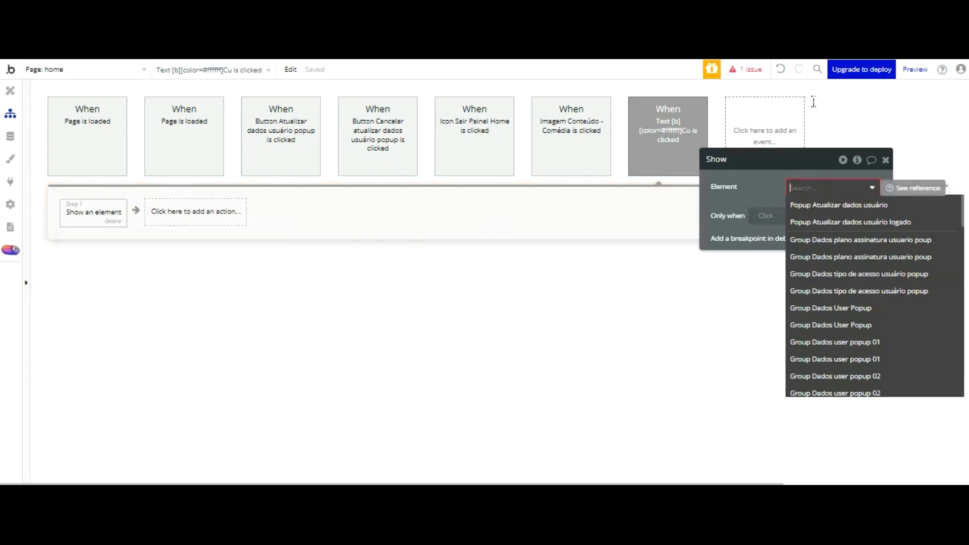
pyautogui.click(848, 222)
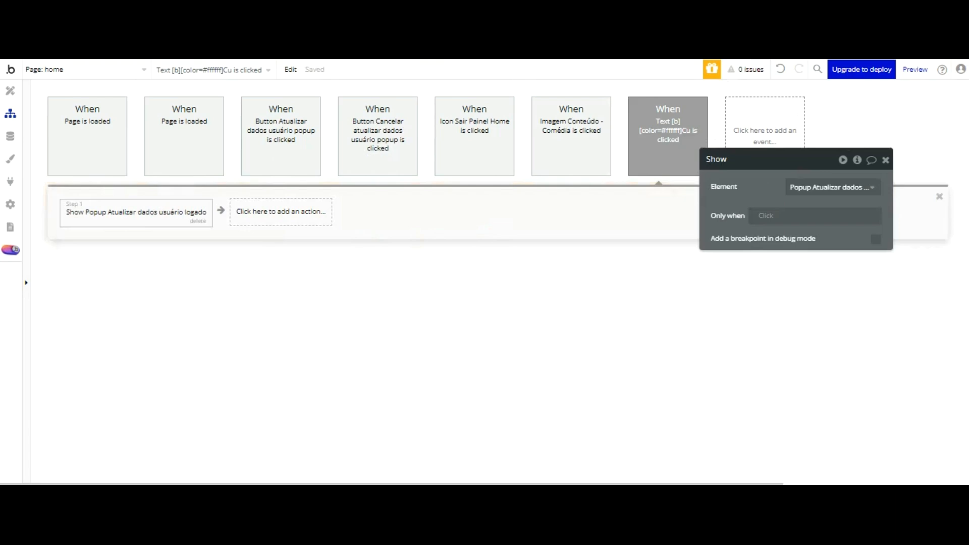
pyautogui.click(242, 13)
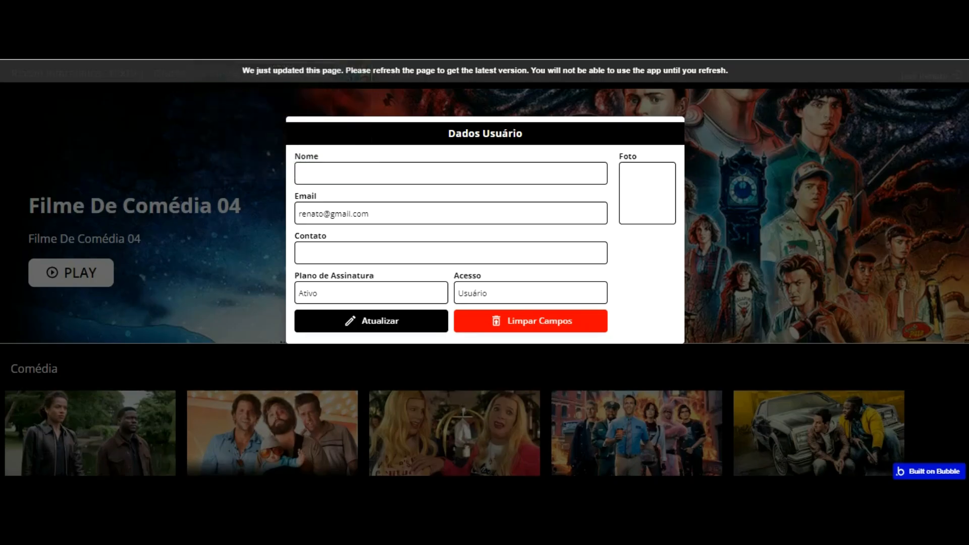
# Step: Reload the preview, open the popup from the header name, and return to the editor
pyautogui.click(126, 12)
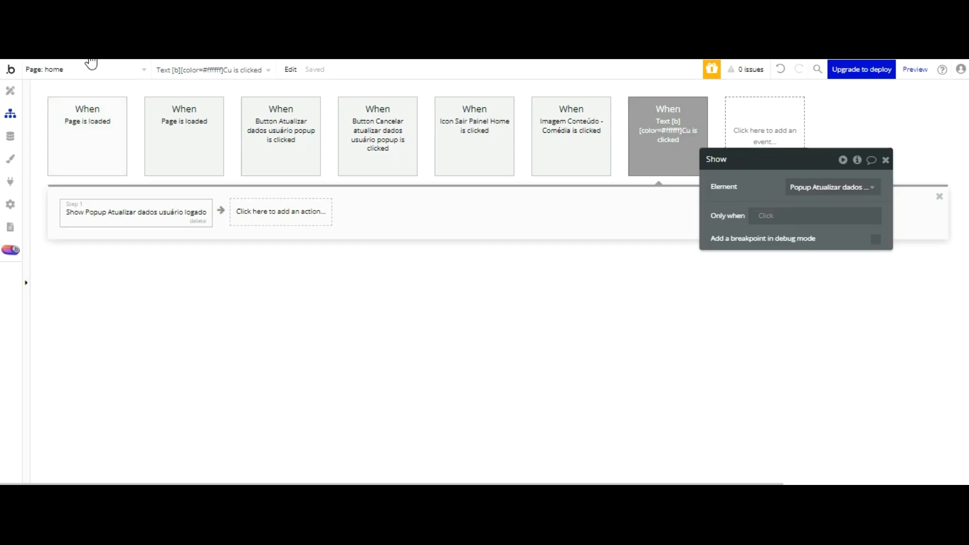
pyautogui.click(242, 13)
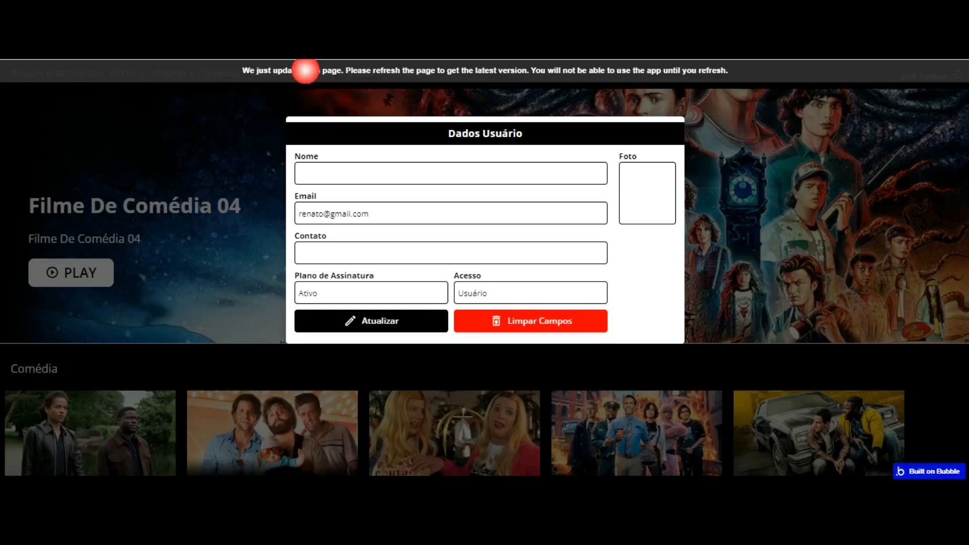
pyautogui.click(762, 71)
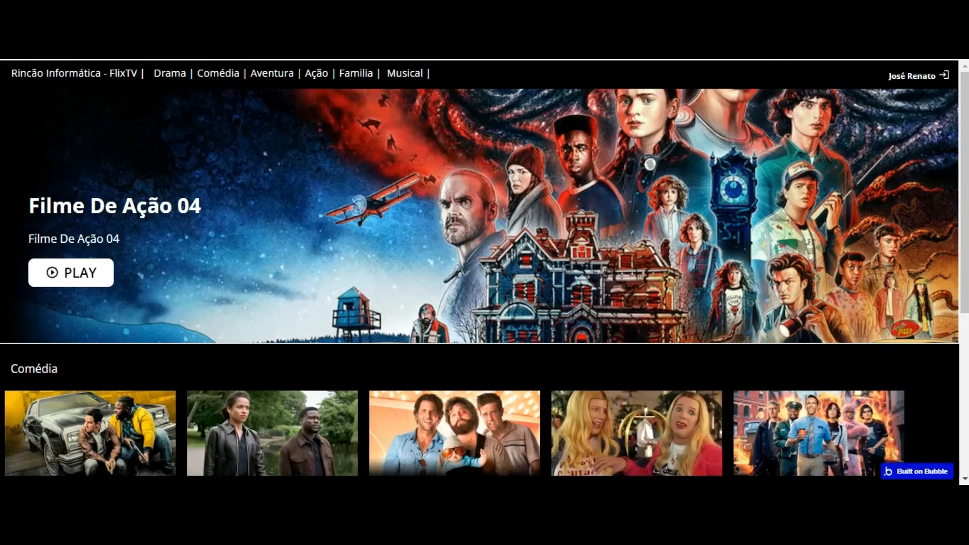
pyautogui.click(911, 76)
pyautogui.press('Tab')
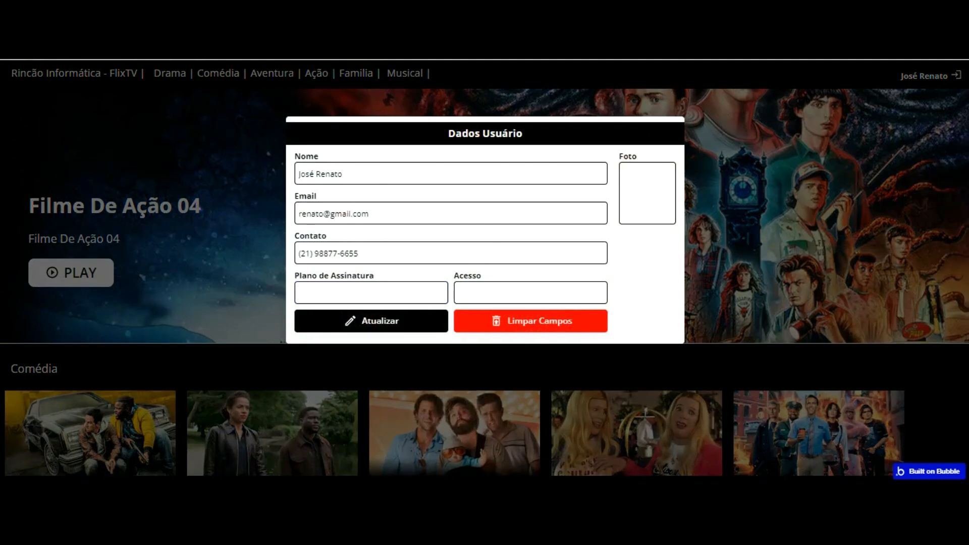
pyautogui.hotkey('ctrl', 'Tab')
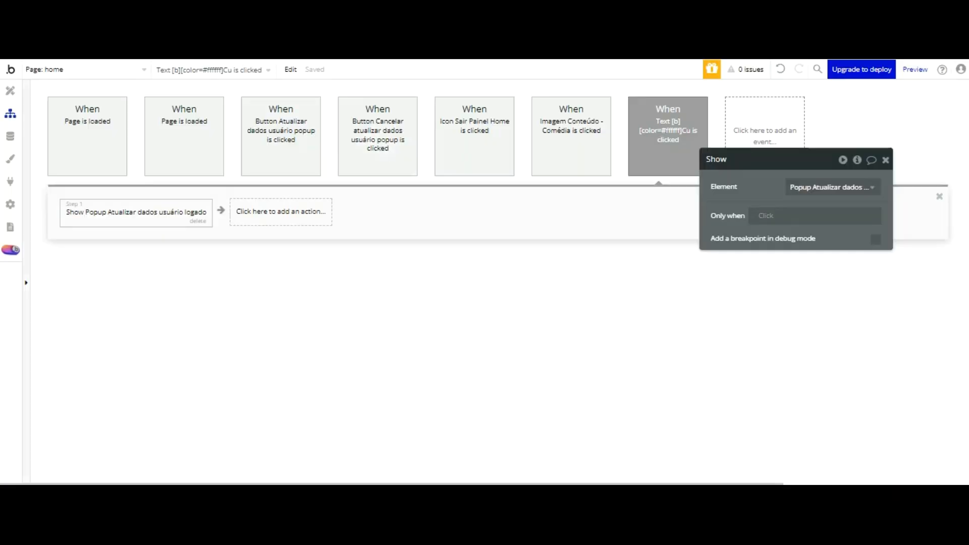
# Step: Unhide the logged-in user data popup so it shows on the page canvas
pyautogui.click(10, 90)
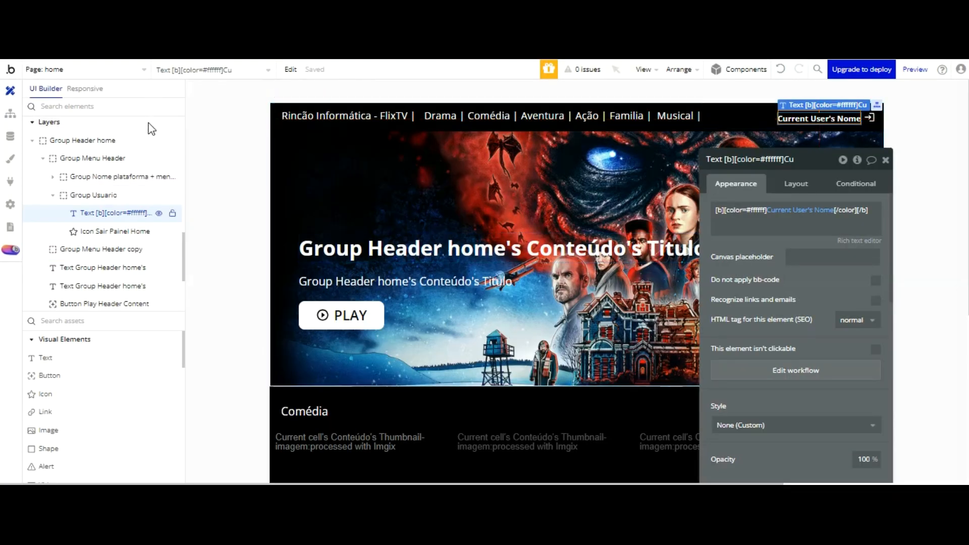
pyautogui.scroll(3, 117, 140)
pyautogui.scroll(5, 117, 139)
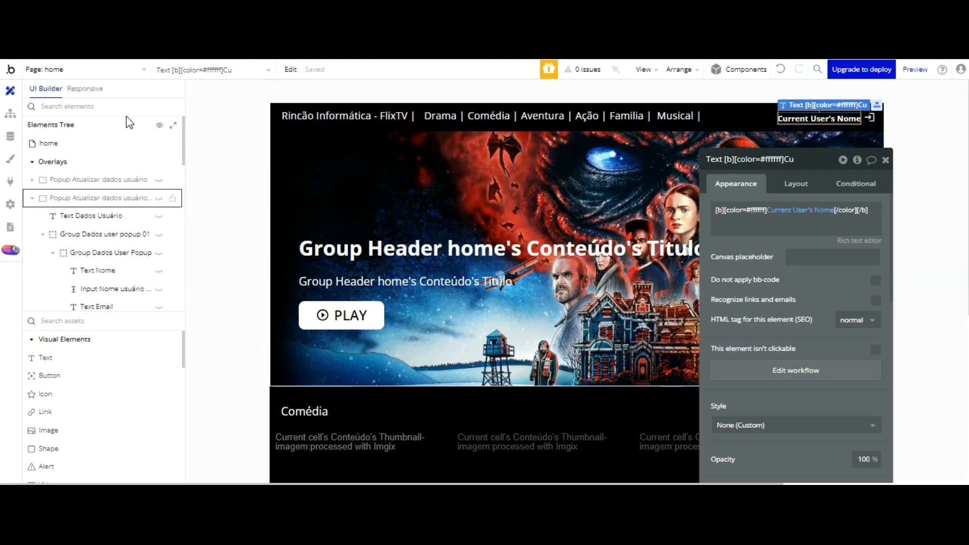
pyautogui.click(127, 198)
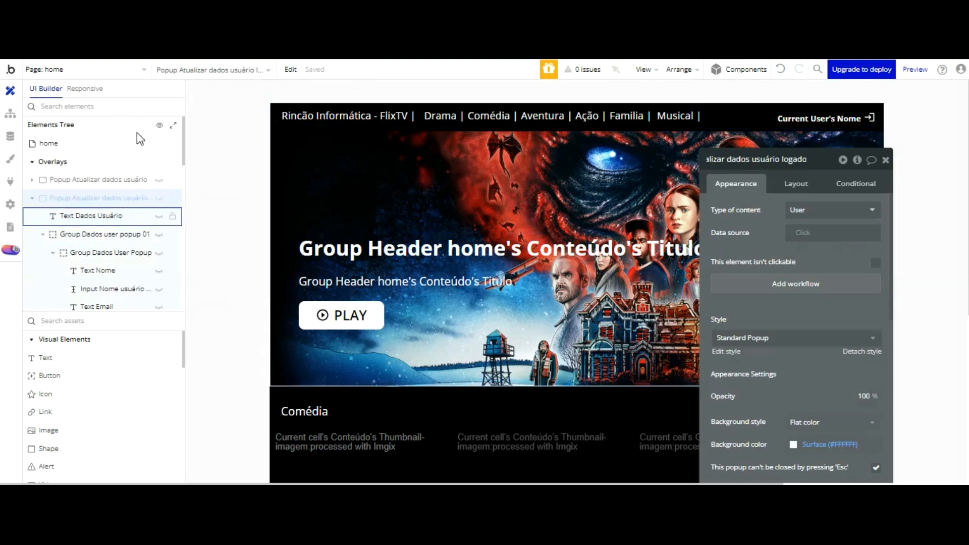
pyautogui.click(159, 198)
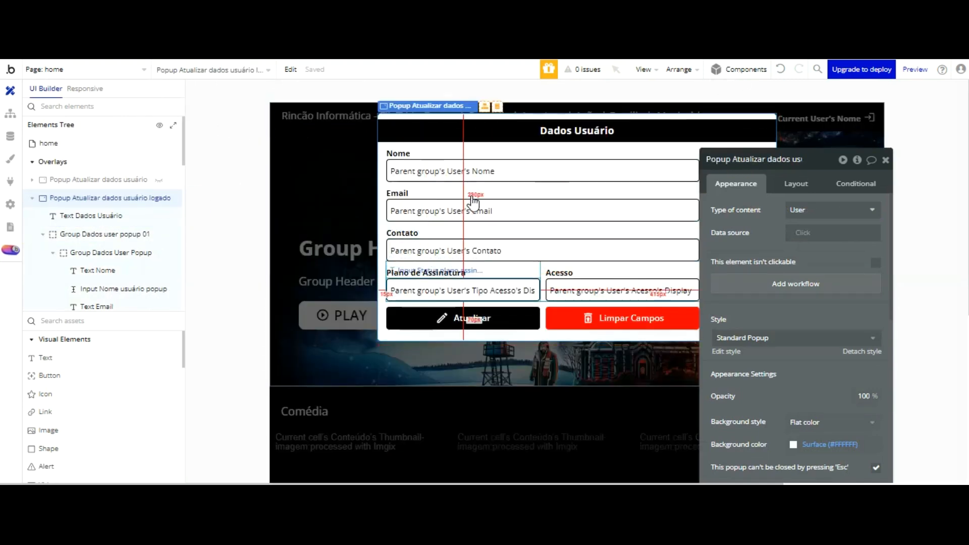
# Step: Set the logado popup's data source to Current User
pyautogui.click(471, 282)
pyautogui.moveTo(764, 177); pyautogui.dragTo(194, 145)
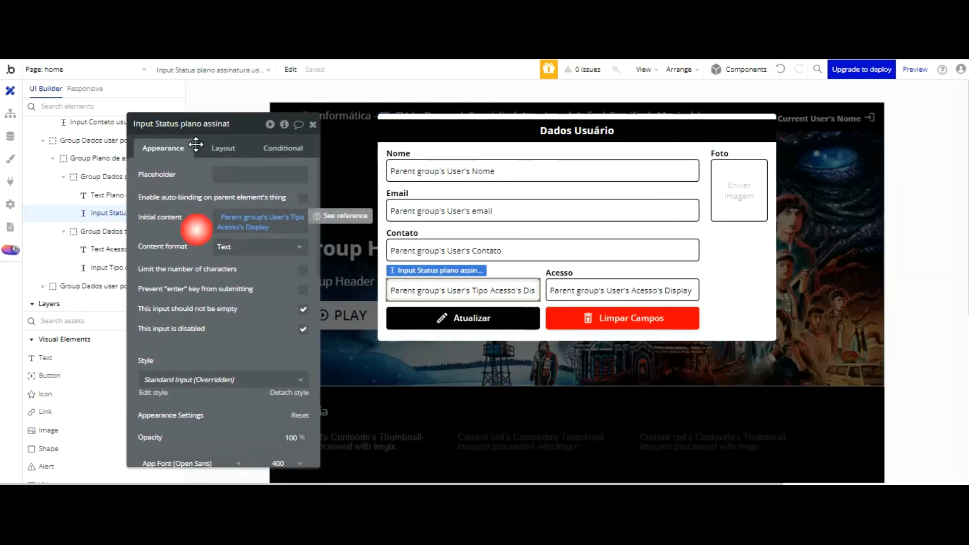
pyautogui.click(722, 275)
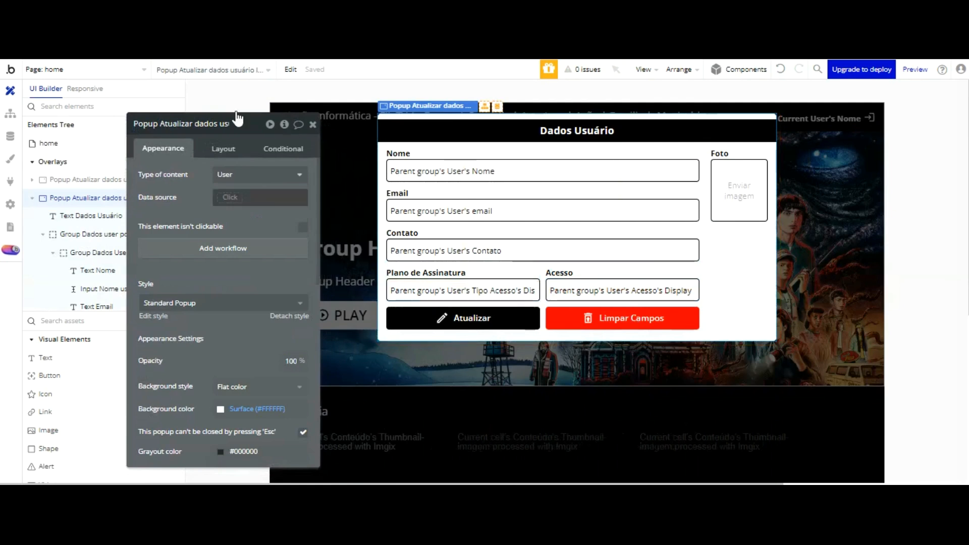
pyautogui.click(232, 197)
pyautogui.click(241, 243)
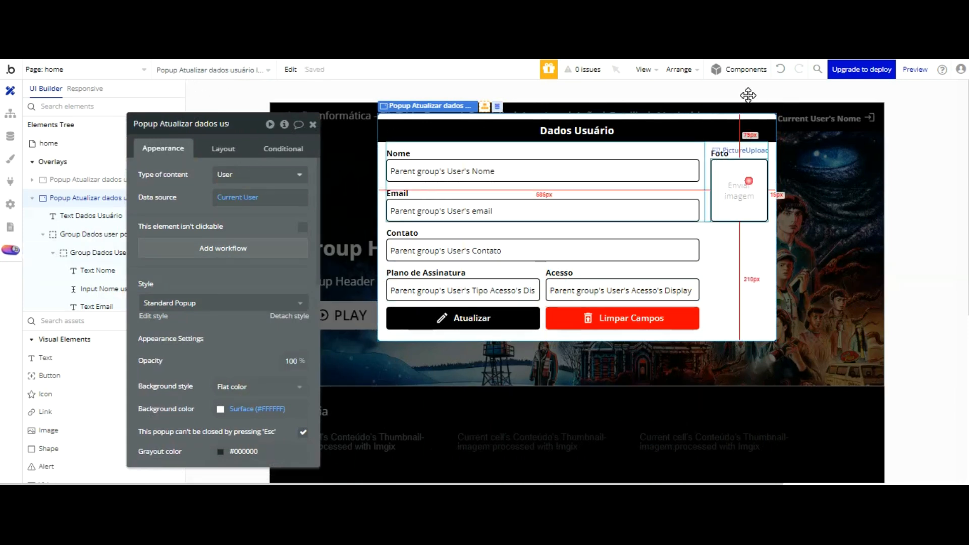
# Step: Set the photo uploader's dynamic image to Parent group's User's Foto-perfil
pyautogui.click(747, 182)
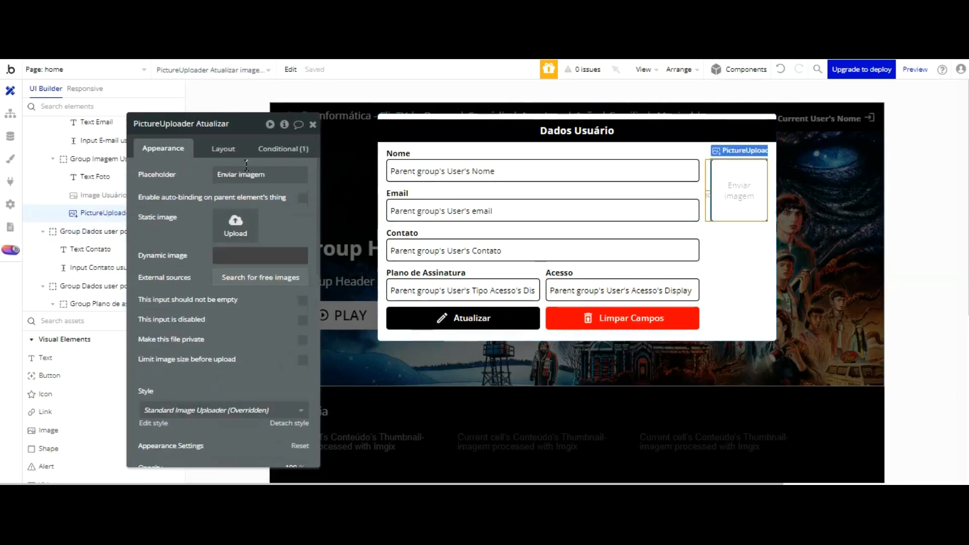
pyautogui.click(242, 255)
pyautogui.click(352, 256)
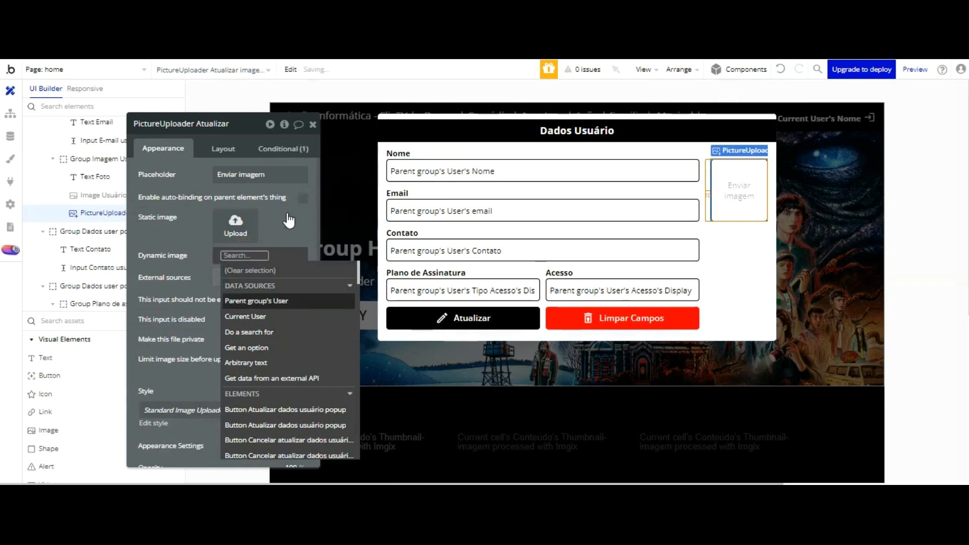
pyautogui.click(262, 301)
pyautogui.click(275, 402)
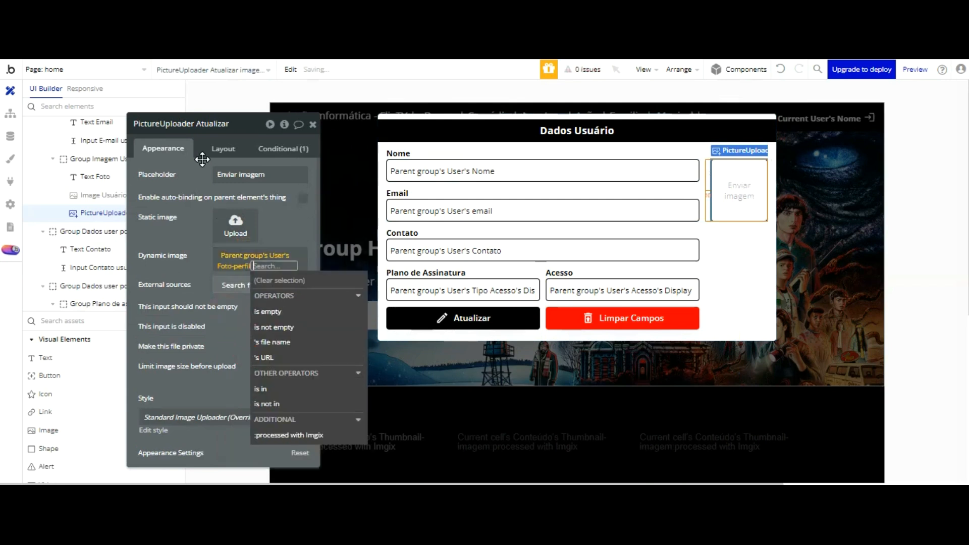
pyautogui.click(203, 228)
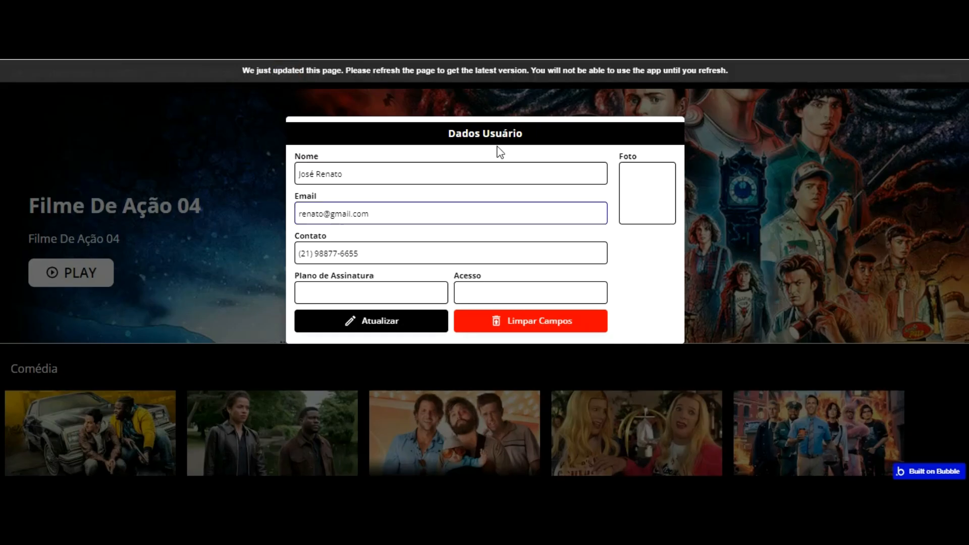
# Step: Reload the app and check the user popup: details and photo shown, plan and access empty
pyautogui.press('F5')
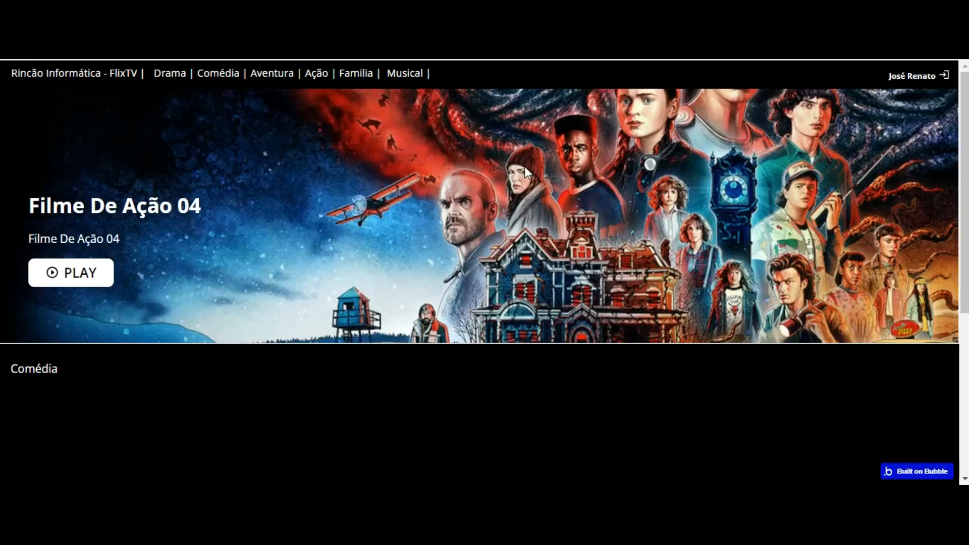
pyautogui.click(912, 76)
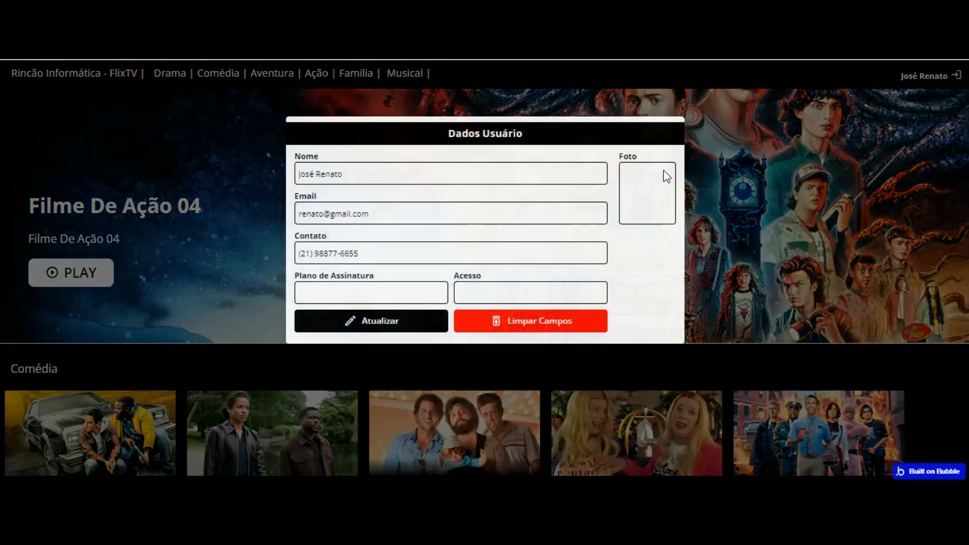
pyautogui.click(423, 293)
pyautogui.click(492, 281)
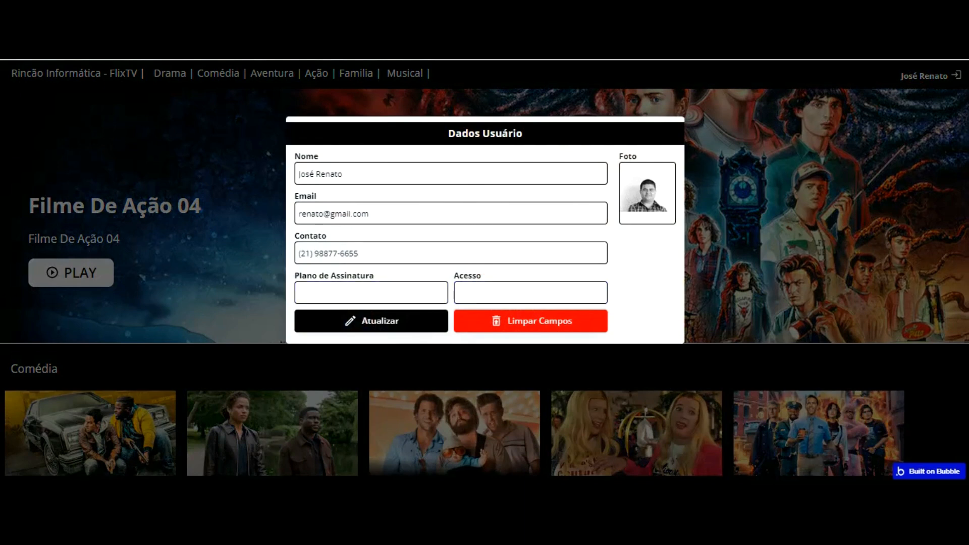
pyautogui.hotkey('ctrl', 'shift', 'Tab')
pyautogui.click(440, 286)
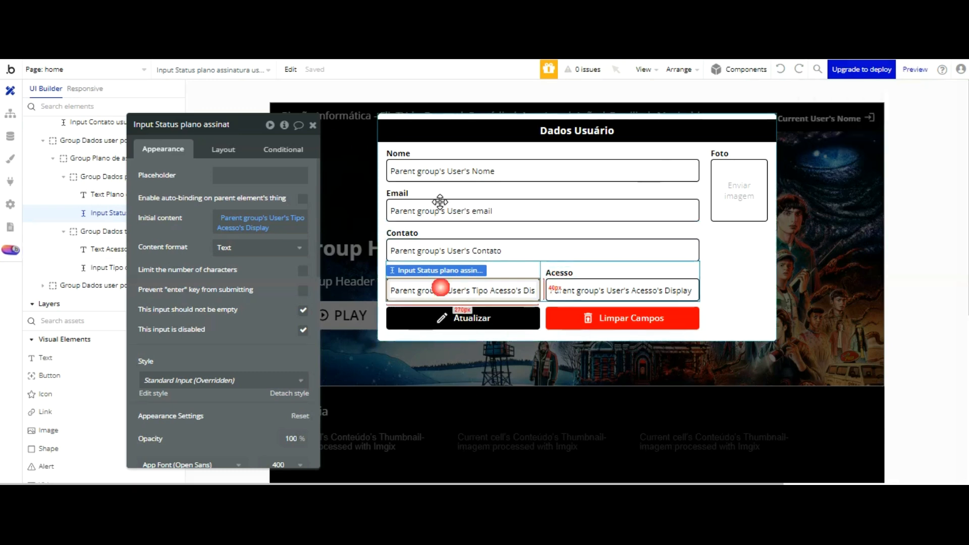
# Step: Set the Plano de Assinatura initial content to Current User's Tipo Acesso's Display
pyautogui.click(252, 217)
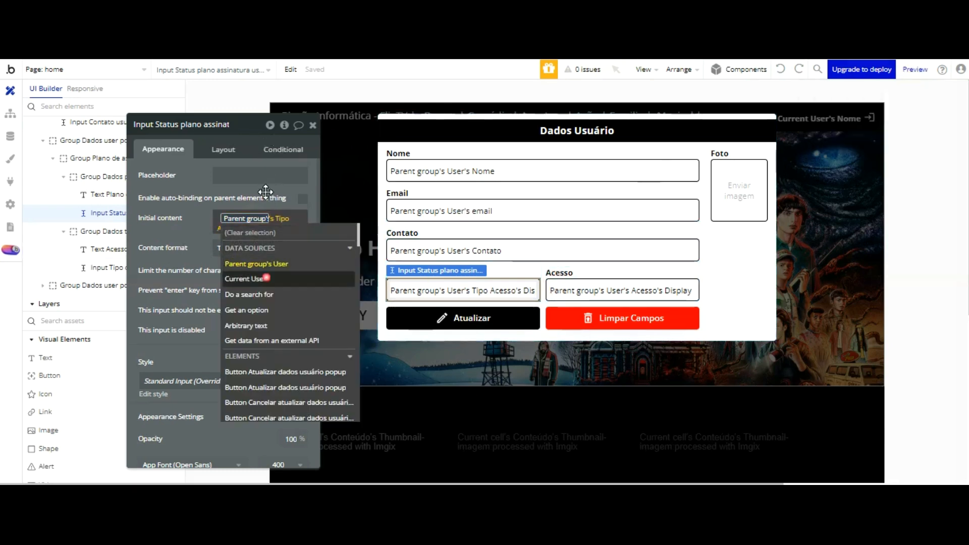
pyautogui.click(266, 277)
pyautogui.click(194, 130)
# Step: Set the Acesso field's initial content to Current User's Acesso's Display
pyautogui.click(574, 285)
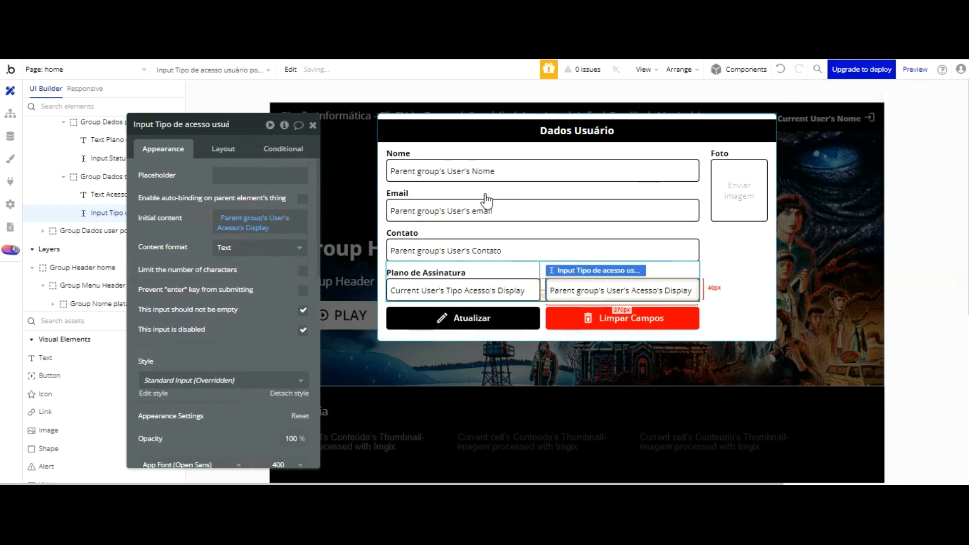
pyautogui.click(247, 220)
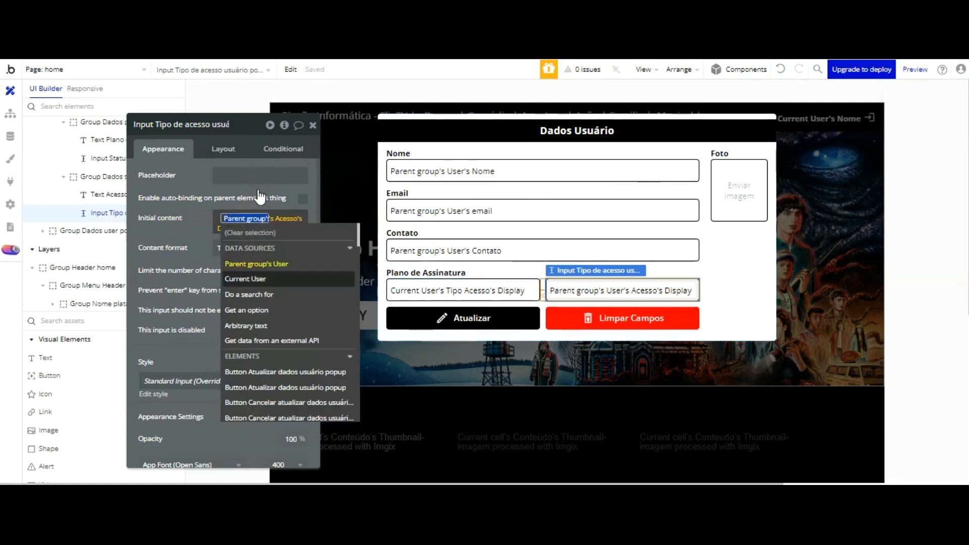
pyautogui.click(245, 278)
pyautogui.click(203, 176)
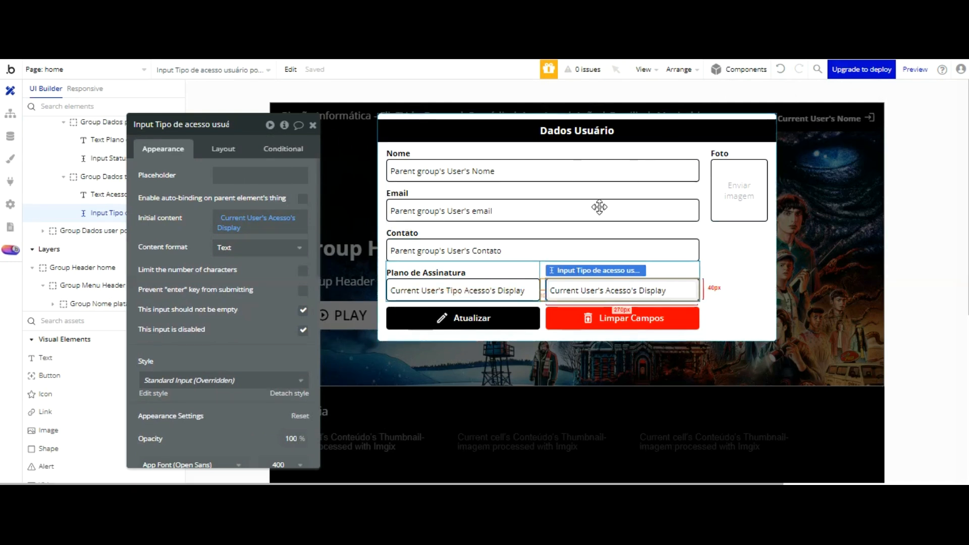
pyautogui.click(258, 222)
pyautogui.click(244, 218)
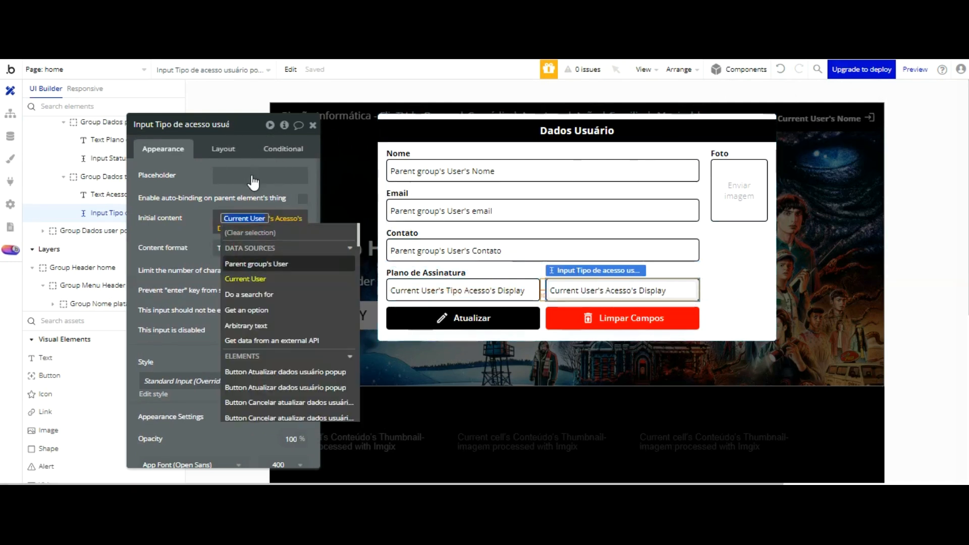
pyautogui.click(252, 264)
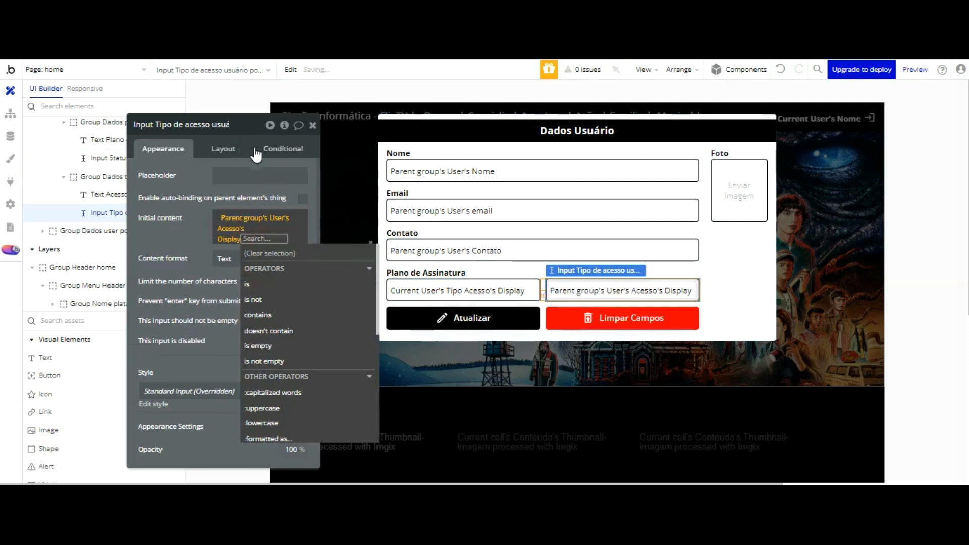
pyautogui.click(237, 218)
pyautogui.click(244, 279)
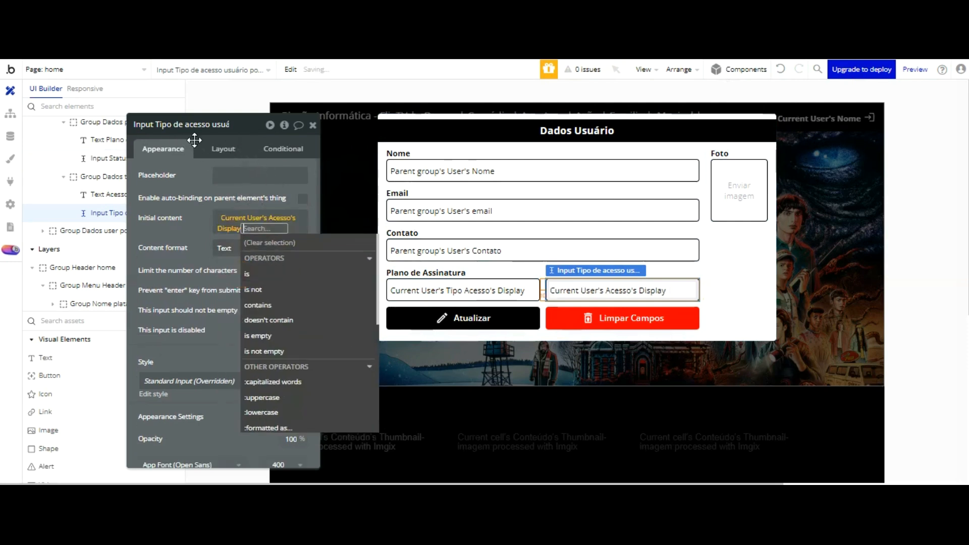
pyautogui.click(195, 223)
pyautogui.hotkey('ctrl', 'Tab')
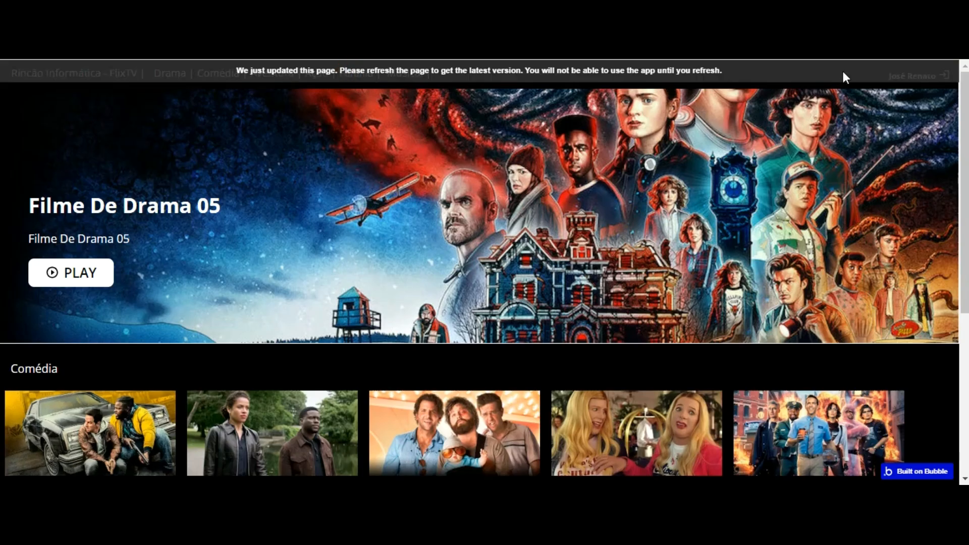
# Step: Reload the app and confirm the popup shows plan Ativo, access Usuário and the user's photo
pyautogui.press('F5')
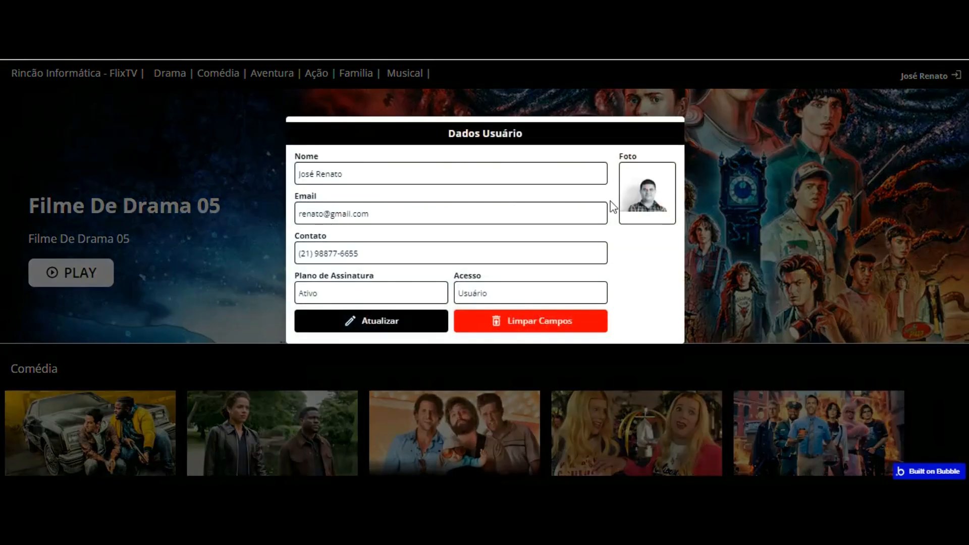
pyautogui.click(367, 247)
pyautogui.click(374, 170)
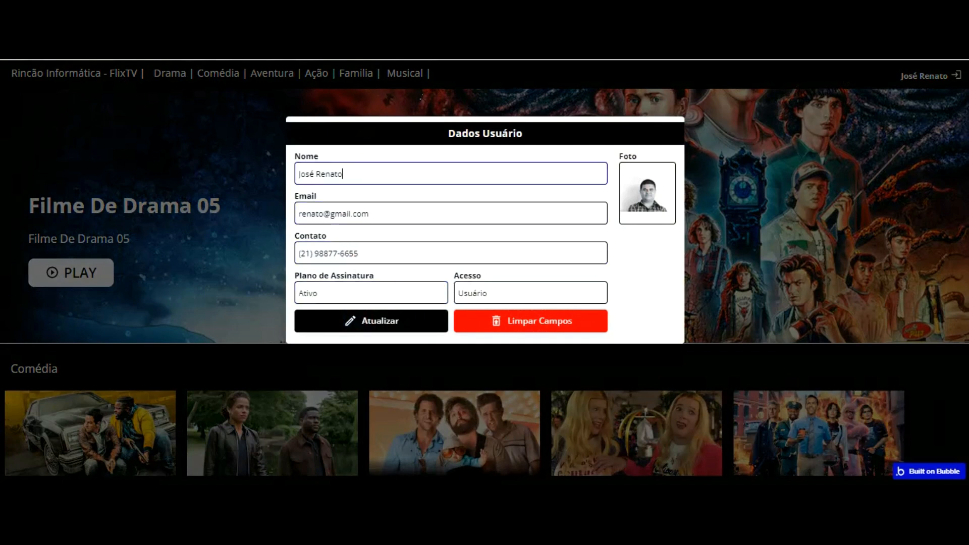
pyautogui.click(646, 183)
pyautogui.click(647, 196)
pyautogui.click(647, 196)
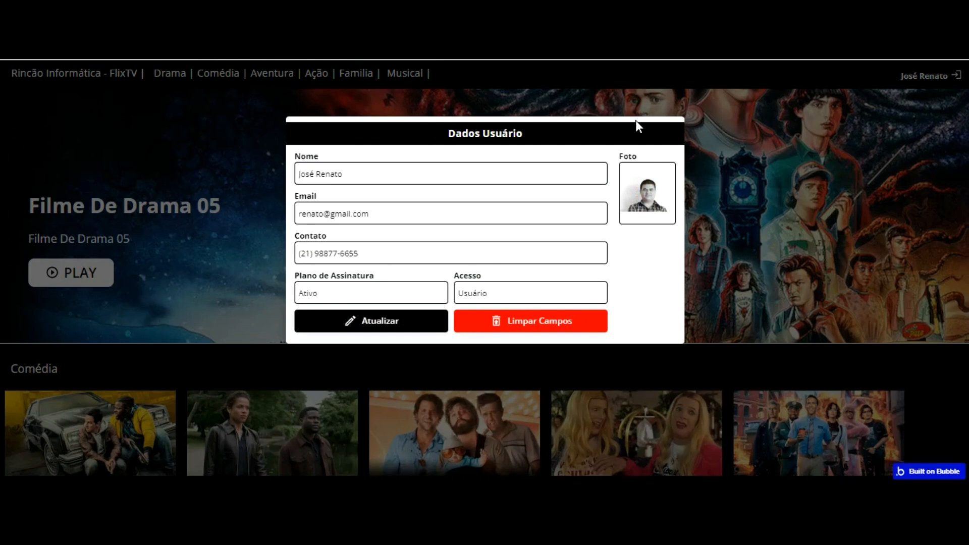
pyautogui.click(378, 170)
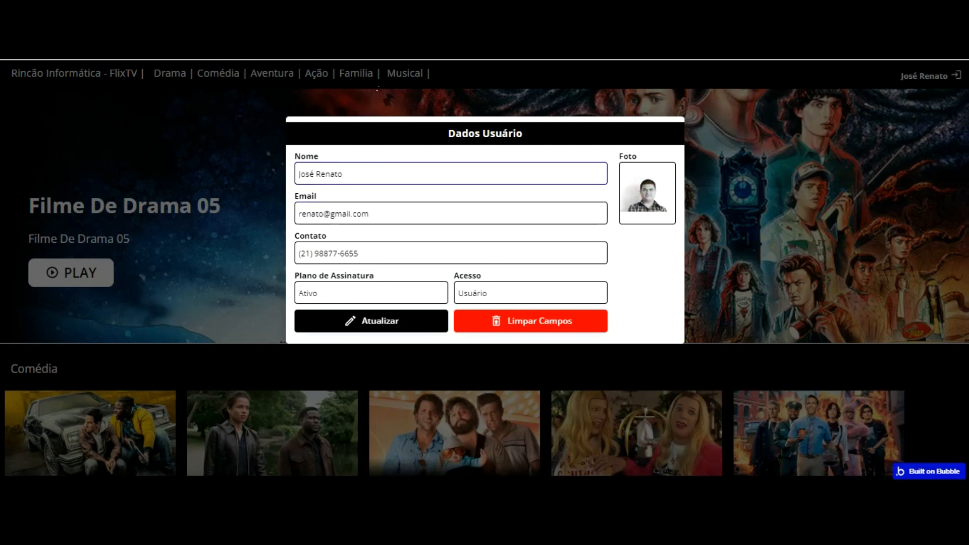
pyautogui.click(373, 148)
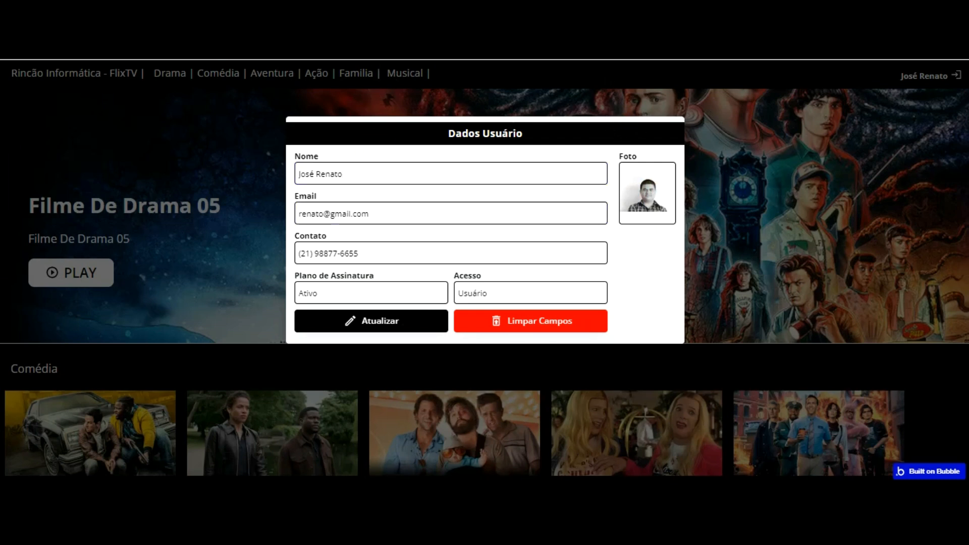
pyautogui.hotkey('ctrl', 'shift', 'Tab')
pyautogui.click(738, 198)
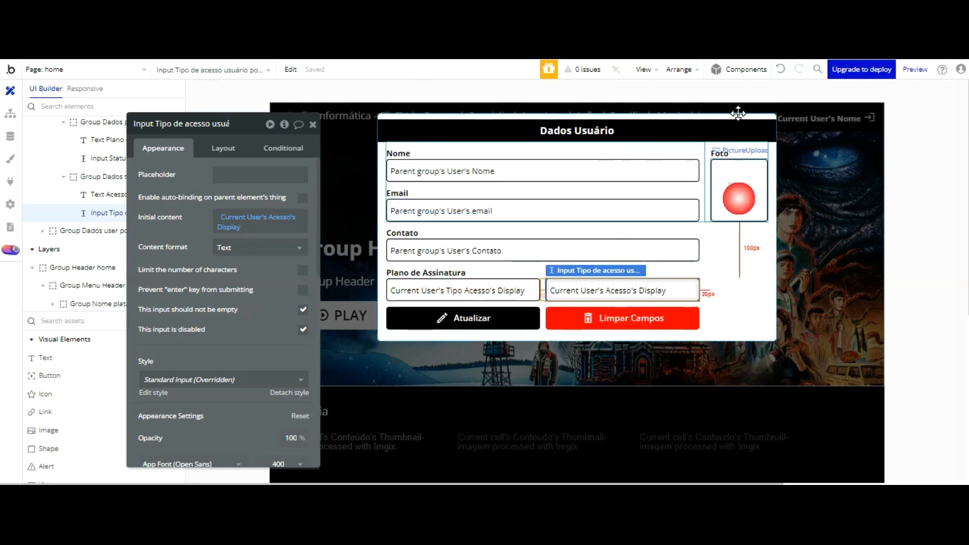
# Step: Review the photo uploader's condition 'When Current User's Foto-perfil is not empty'
pyautogui.moveTo(203, 139); pyautogui.dragTo(262, 138)
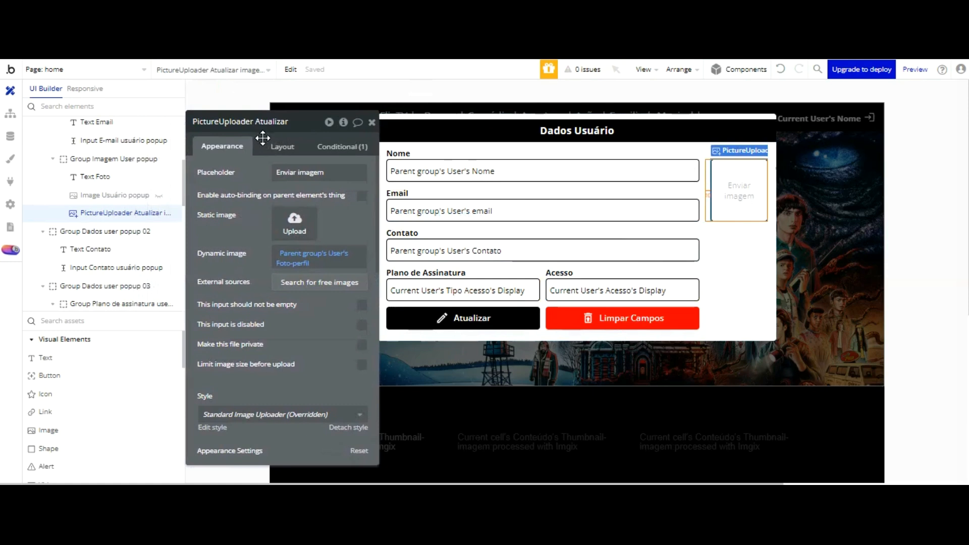
pyautogui.click(340, 146)
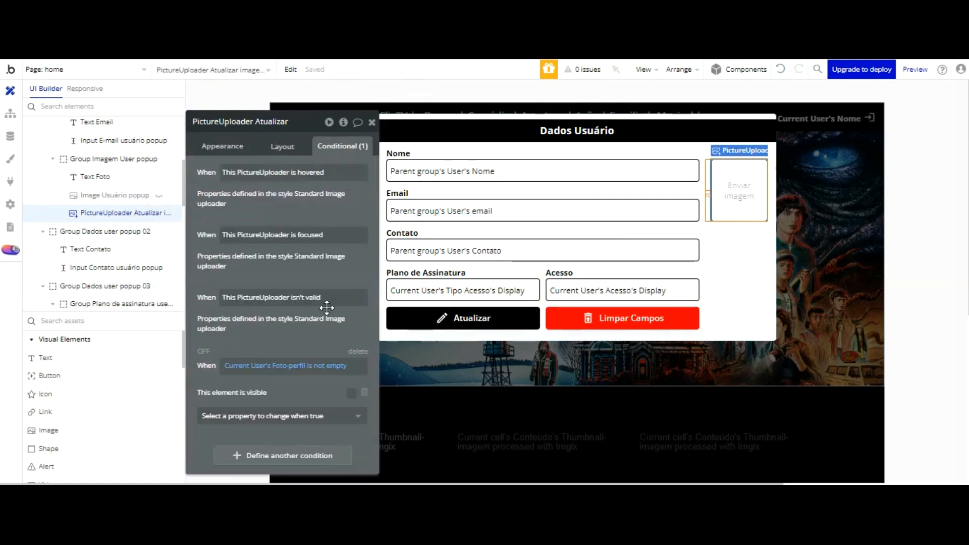
pyautogui.click(331, 366)
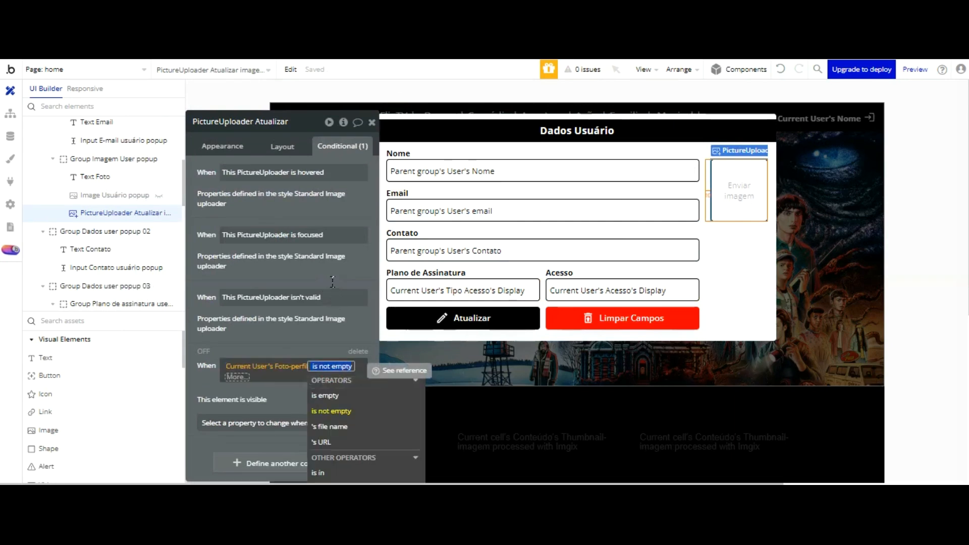
pyautogui.click(315, 335)
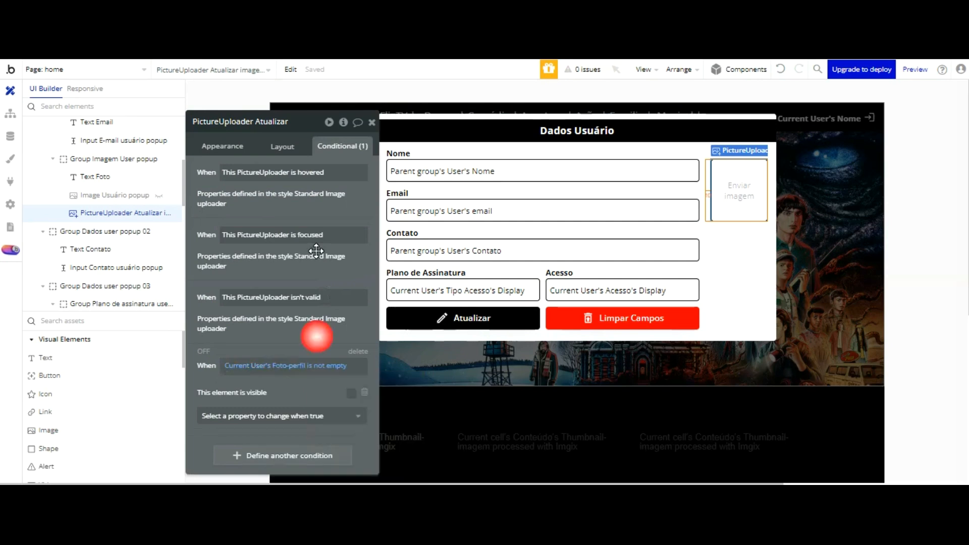
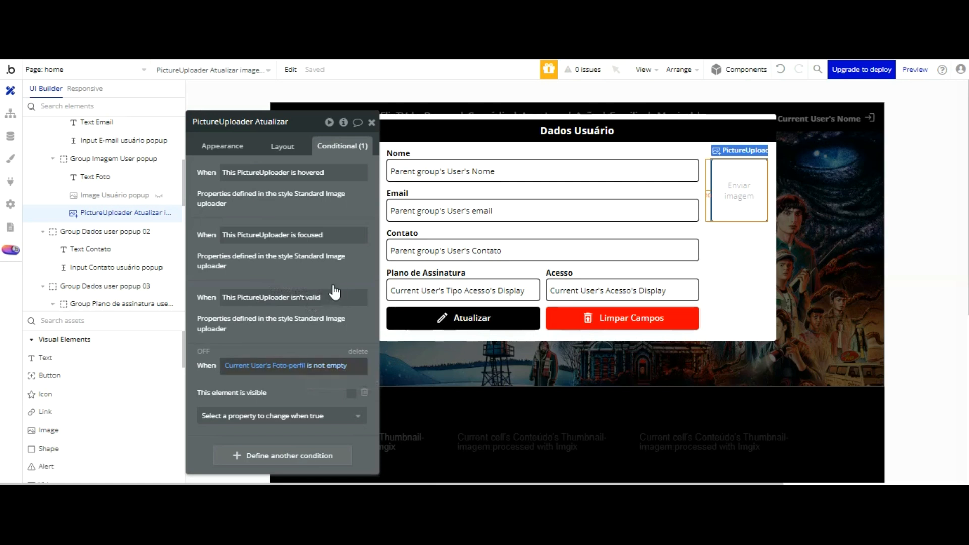
# Step: Make the photo uploader visible when Foto-perfil isn't empty, then test photo upload in preview
pyautogui.click(352, 393)
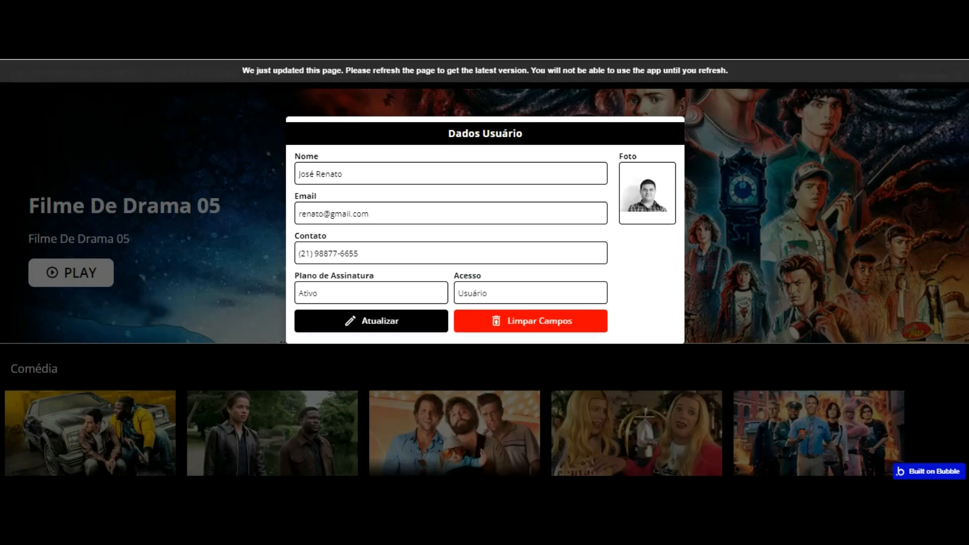
pyautogui.click(350, 72)
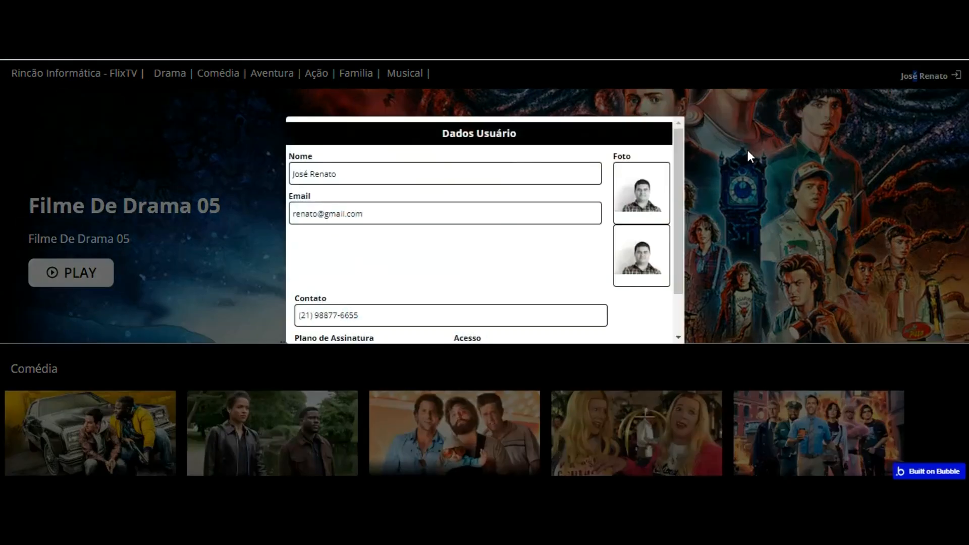
pyautogui.click(652, 174)
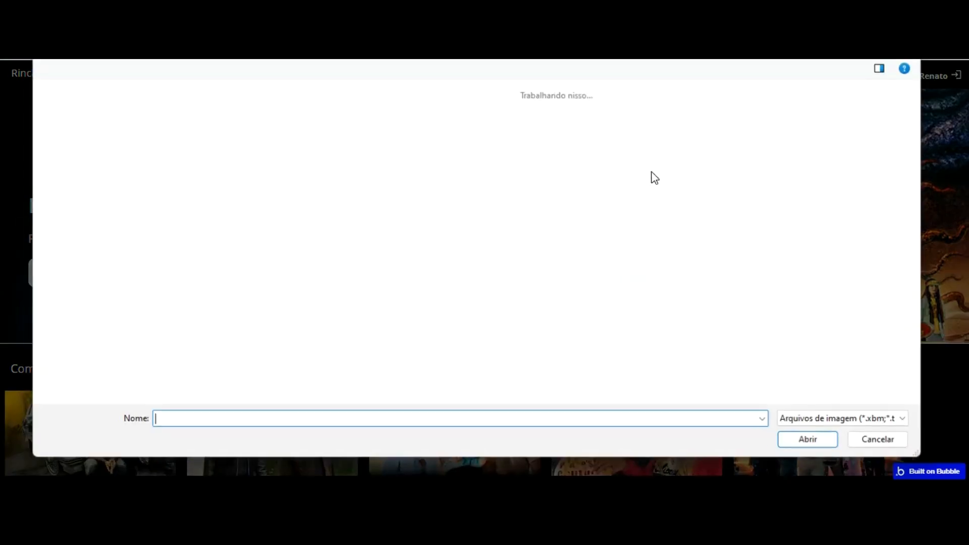
pyautogui.press('Escape')
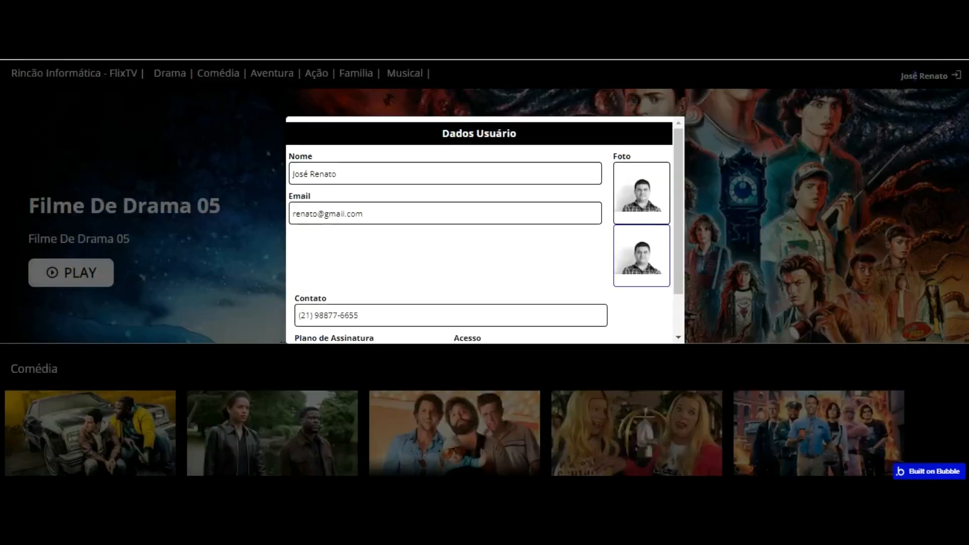
pyautogui.hotkey('ctrl', 'shift', 'Tab')
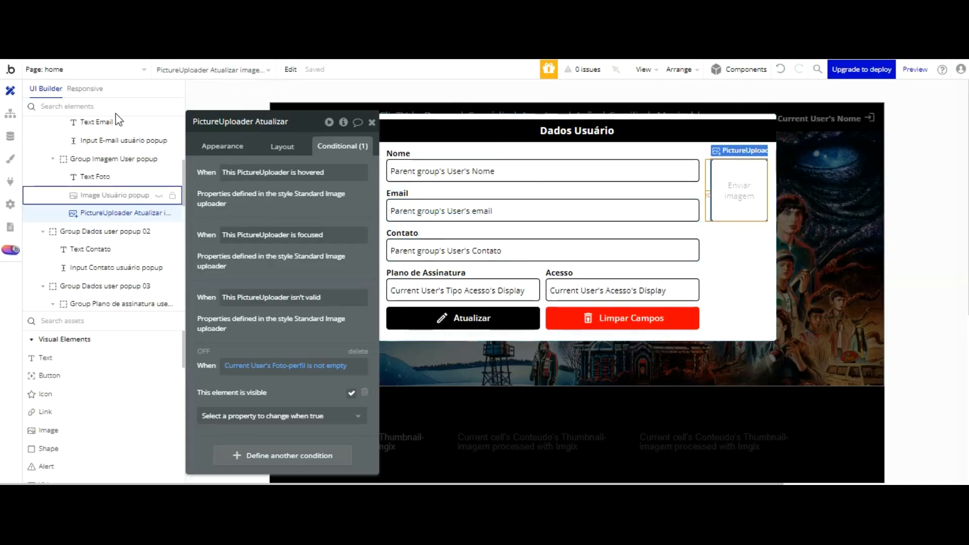
# Step: Change Image Usuário popup's second condition from 'isn't clickable' to 'This element is visible' unchecked
pyautogui.click(116, 195)
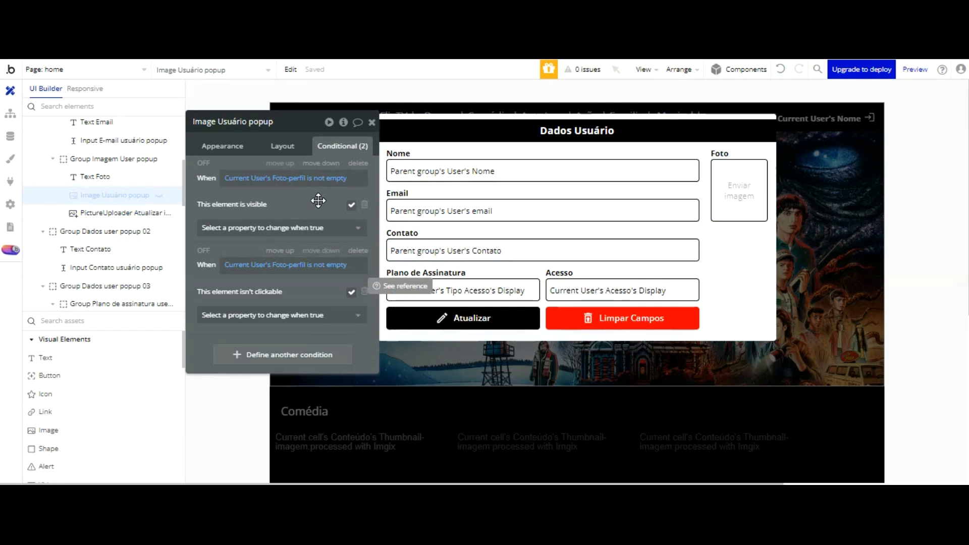
pyautogui.click(328, 264)
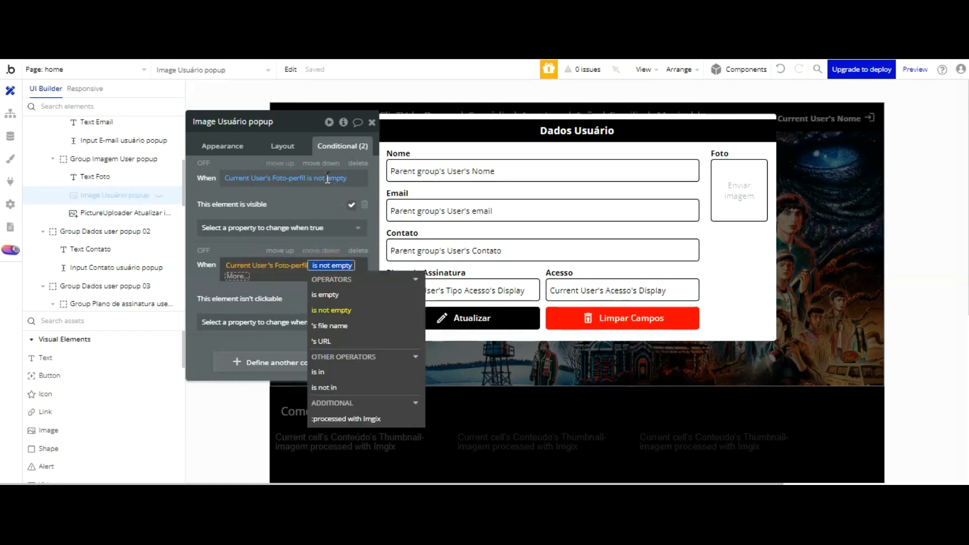
pyautogui.click(290, 200)
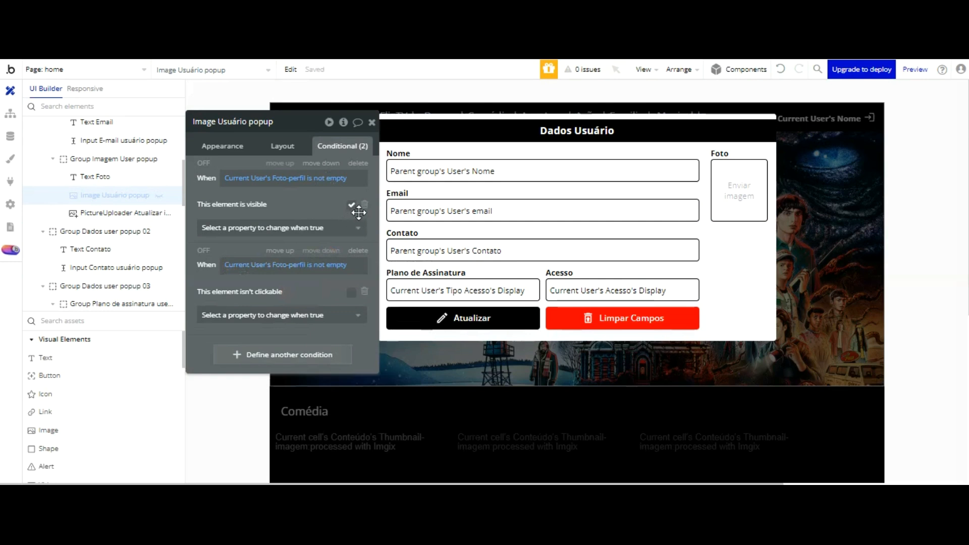
pyautogui.click(365, 291)
pyautogui.click(329, 295)
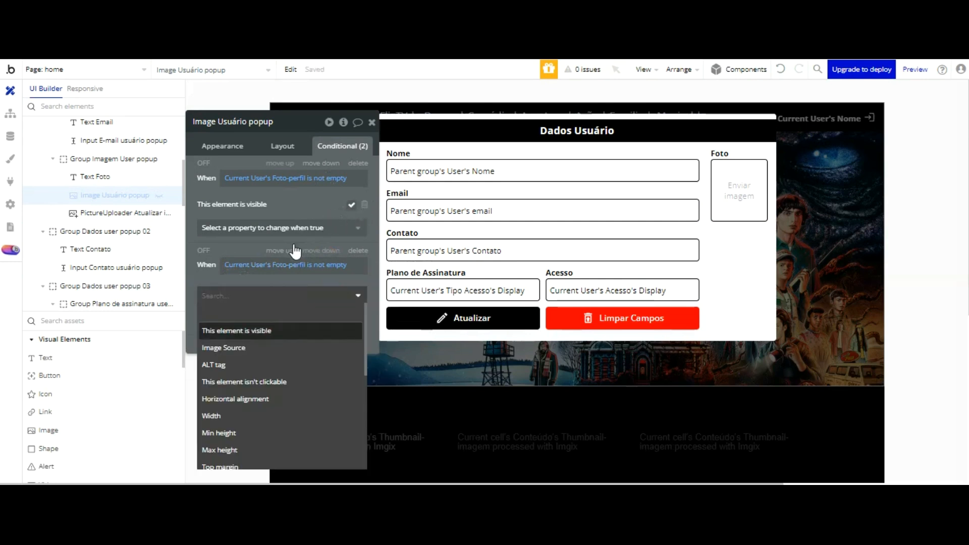
pyautogui.click(294, 331)
pyautogui.click(351, 292)
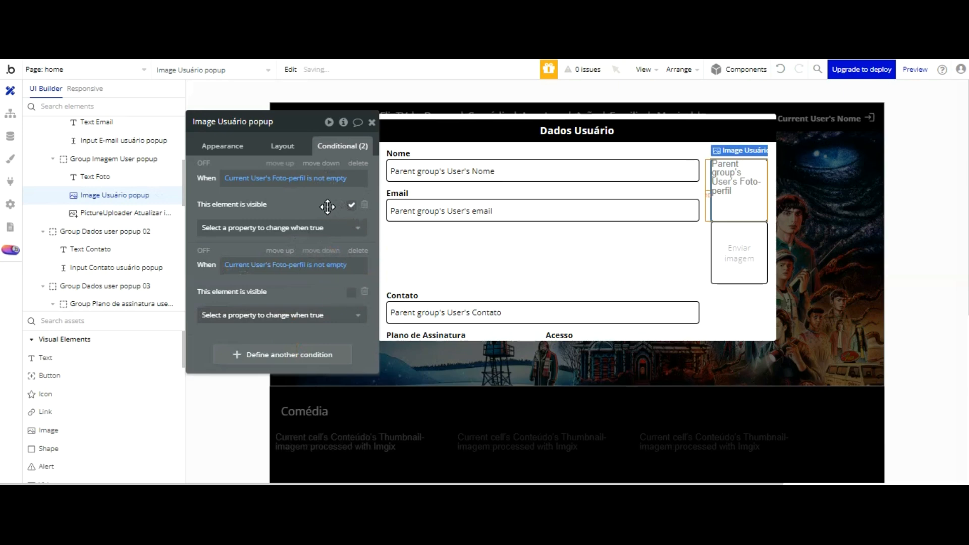
# Step: Reload the preview, reopen the Dados Usuário popup and test choosing a profile photo
pyautogui.hotkey('ctrl', 'Tab')
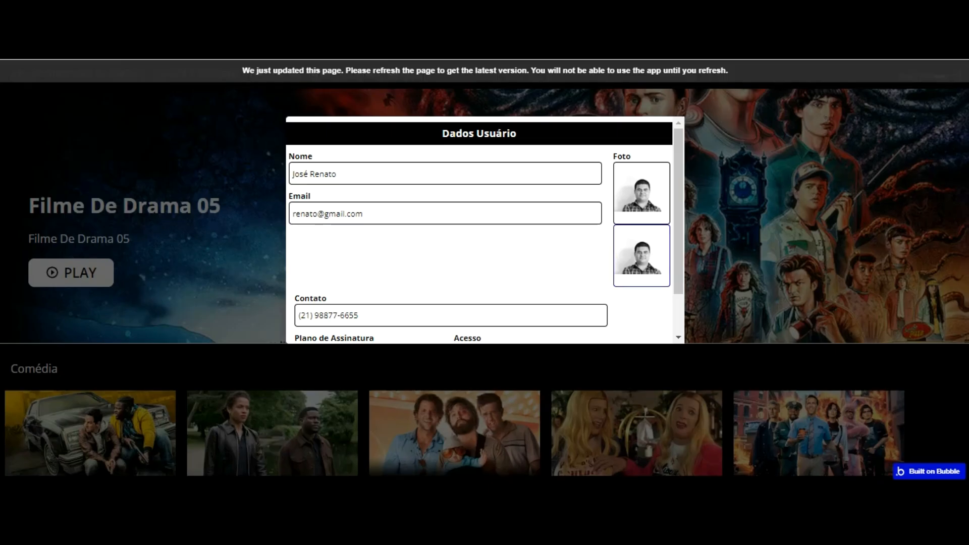
pyautogui.click(350, 70)
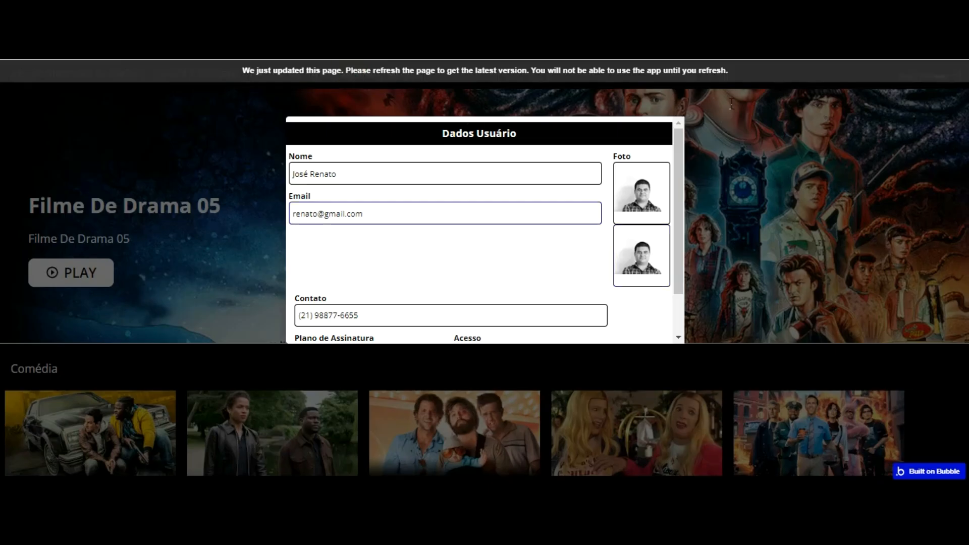
pyautogui.press('F5')
pyautogui.click(924, 76)
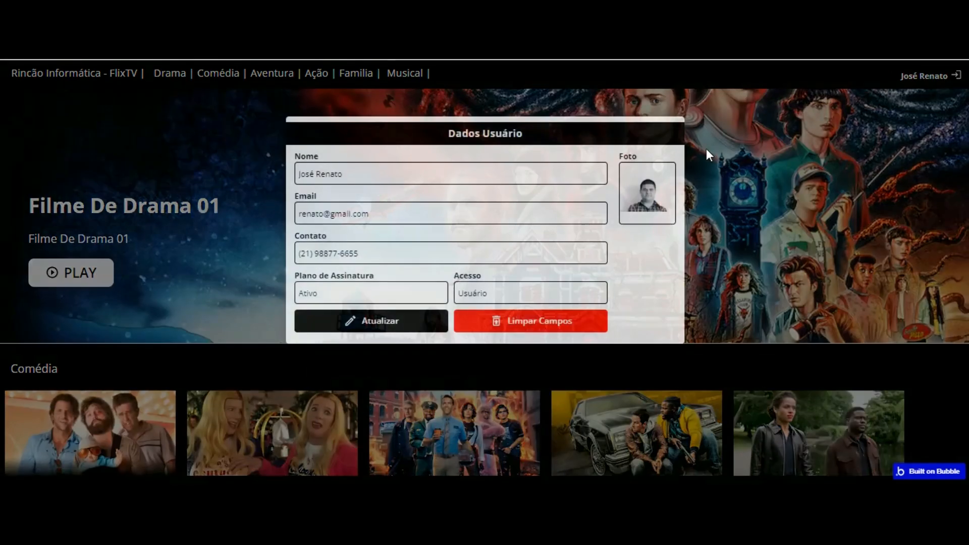
pyautogui.click(646, 198)
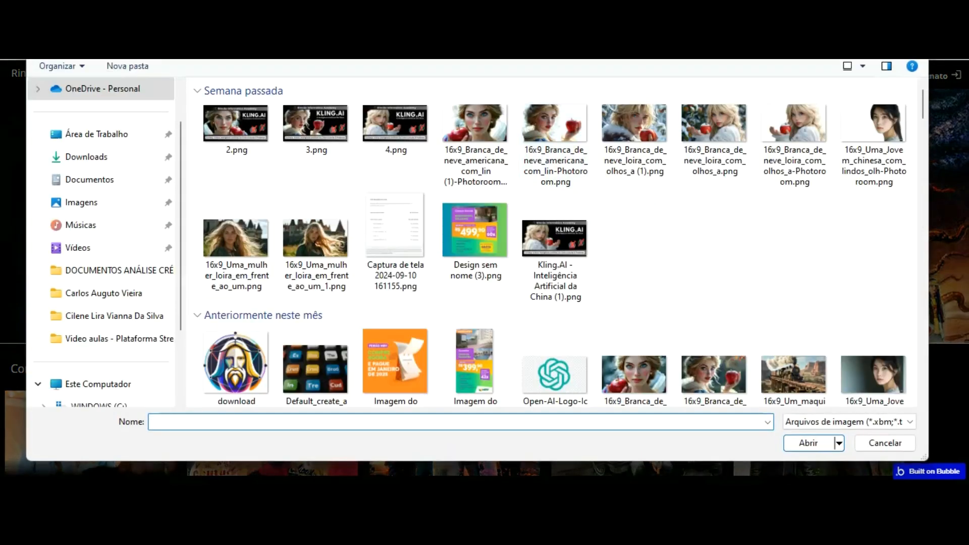
pyautogui.press('Escape')
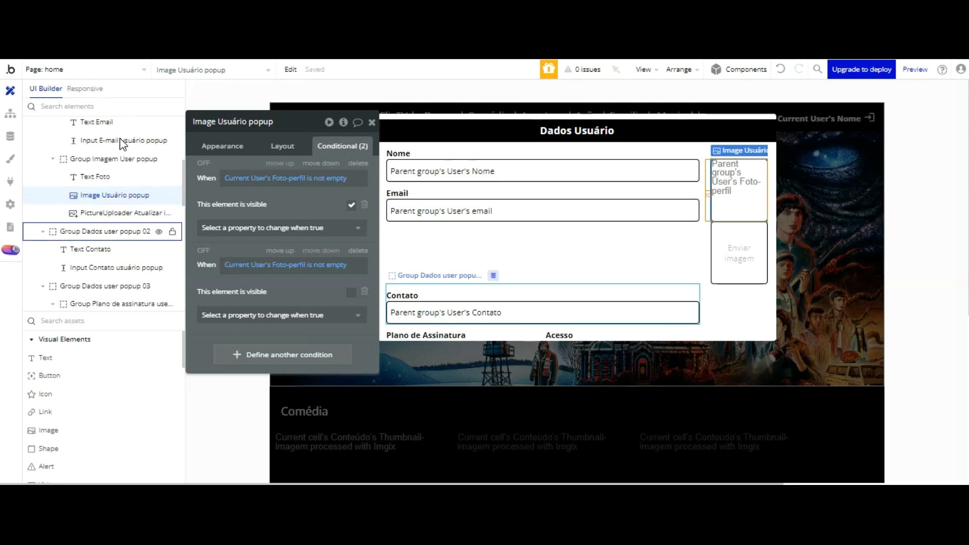
pyautogui.scroll(5, 119, 138)
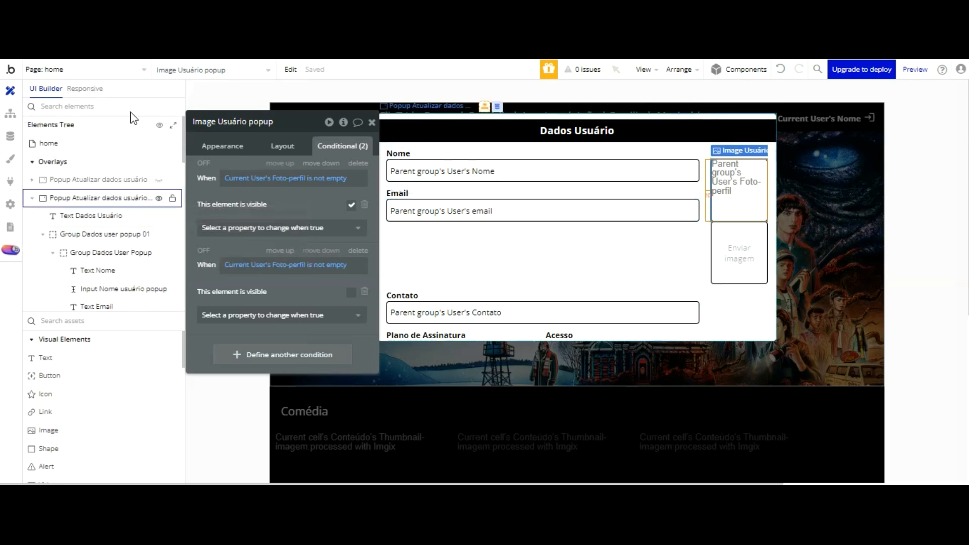
# Step: Inspect the logged-in popup's Group Dados user popup 01 and the Dados Usuário popup, then reload the editor
pyautogui.click(130, 197)
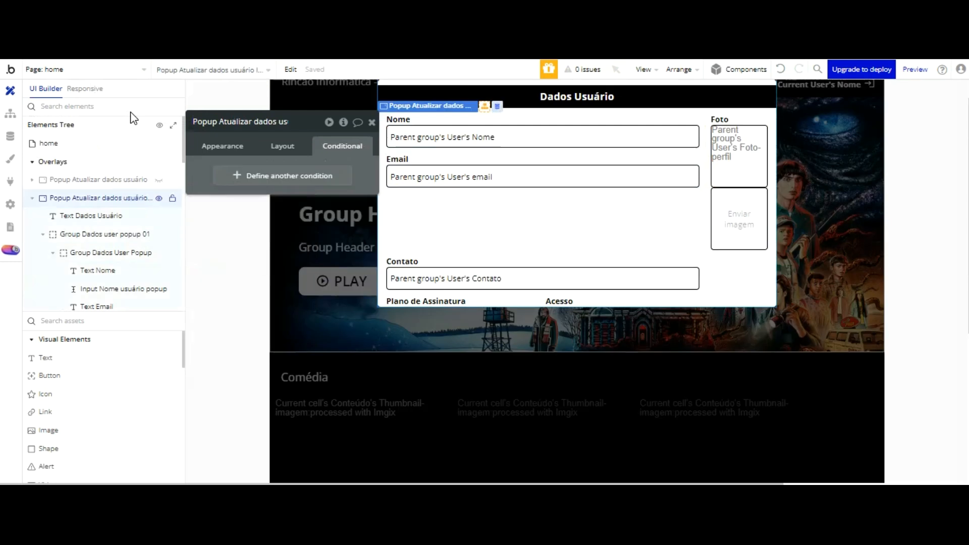
pyautogui.scroll(-1, 487, 136)
pyautogui.scroll(1, 495, 119)
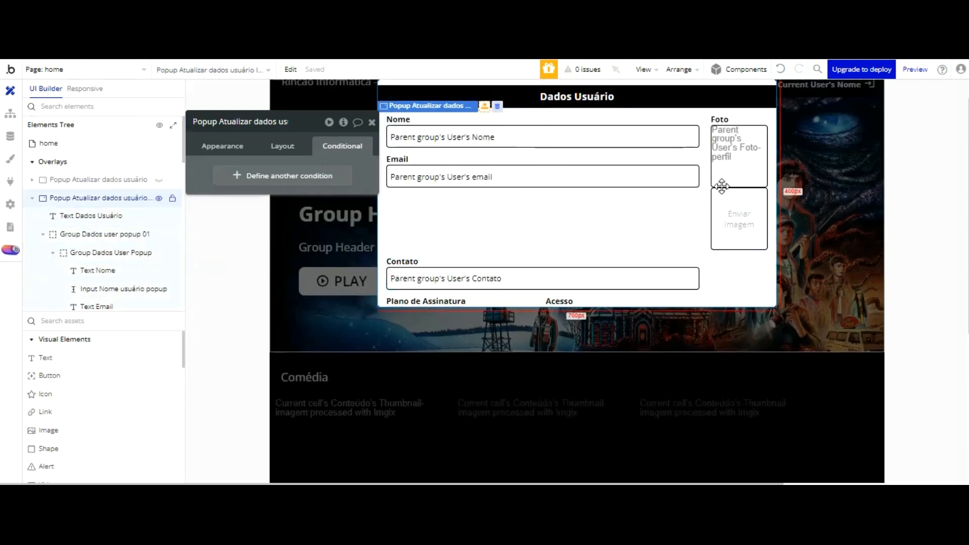
pyautogui.click(493, 220)
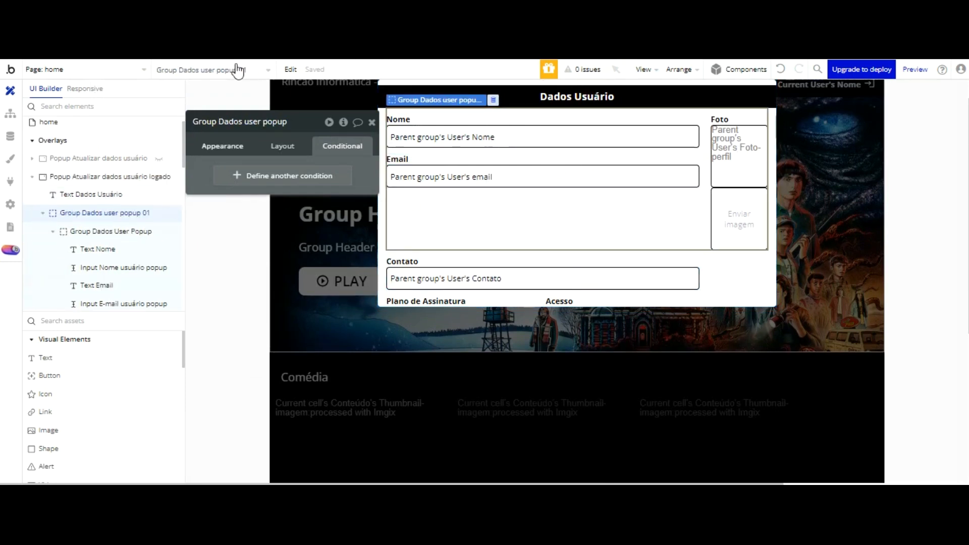
pyautogui.click(222, 147)
pyautogui.moveTo(225, 149); pyautogui.dragTo(364, 157)
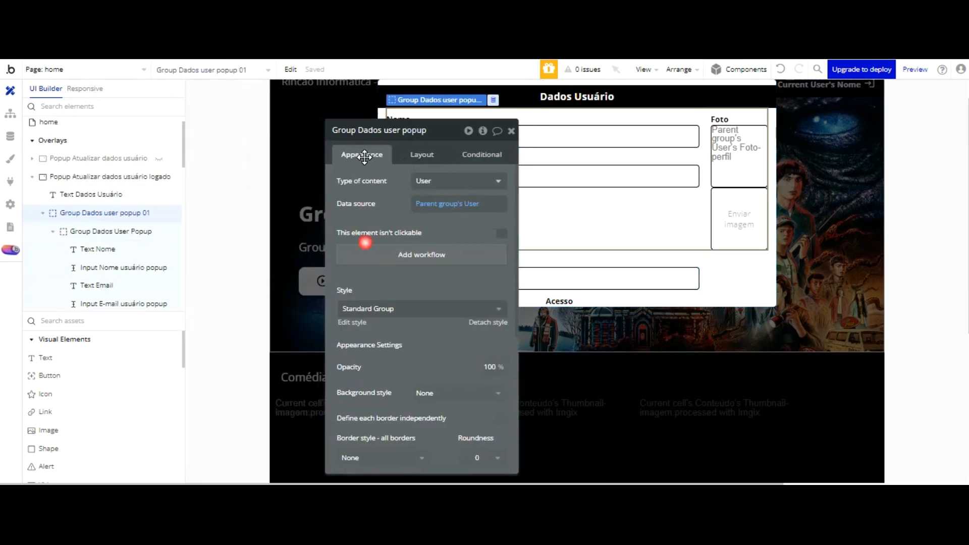
pyautogui.click(158, 176)
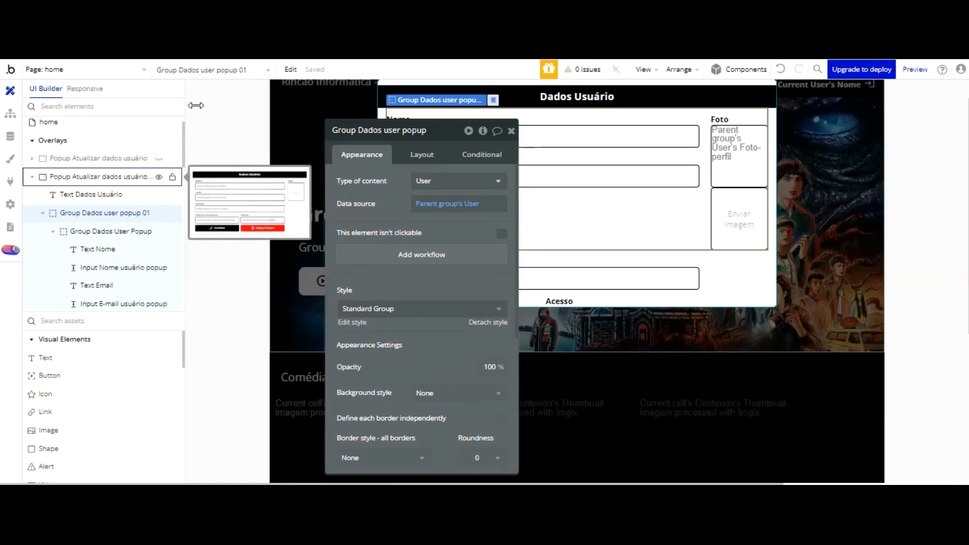
pyautogui.click(223, 108)
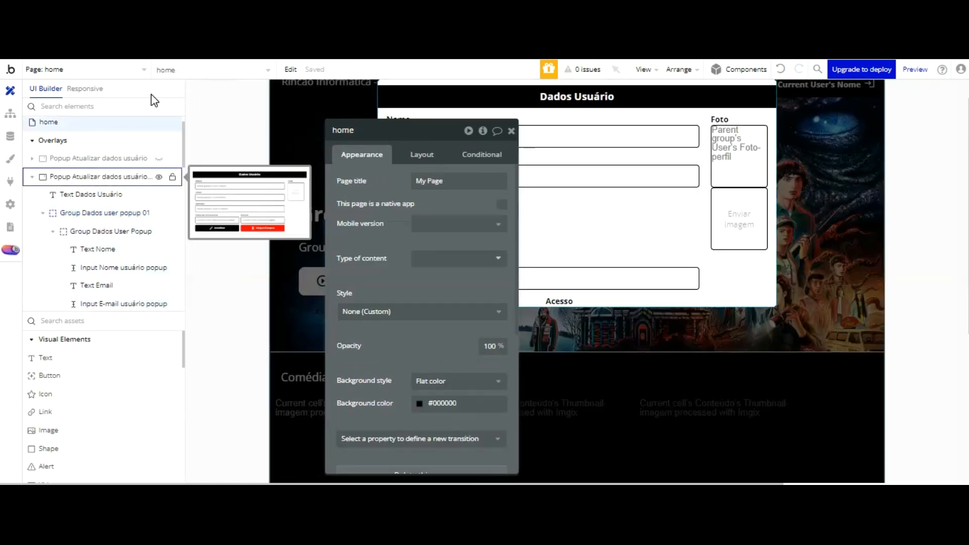
pyautogui.click(737, 194)
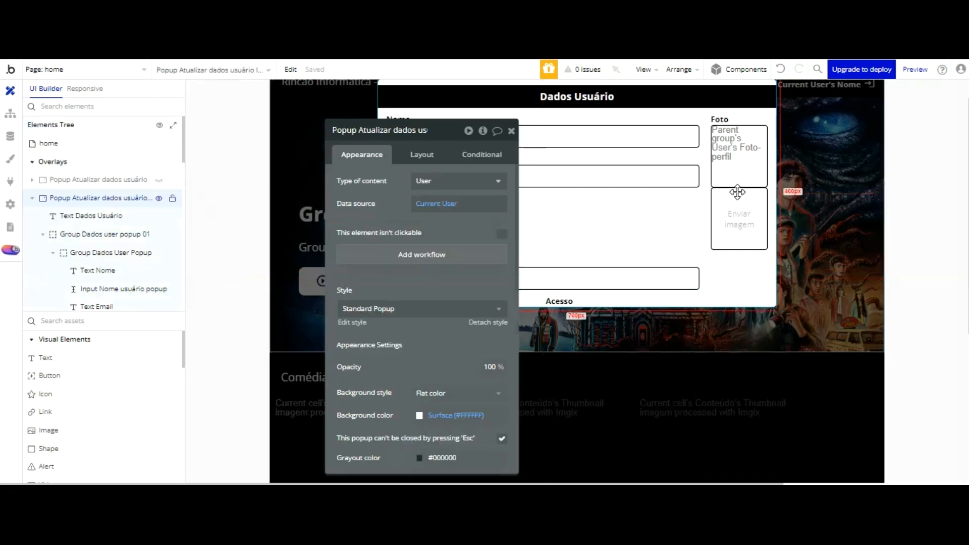
pyautogui.click(511, 132)
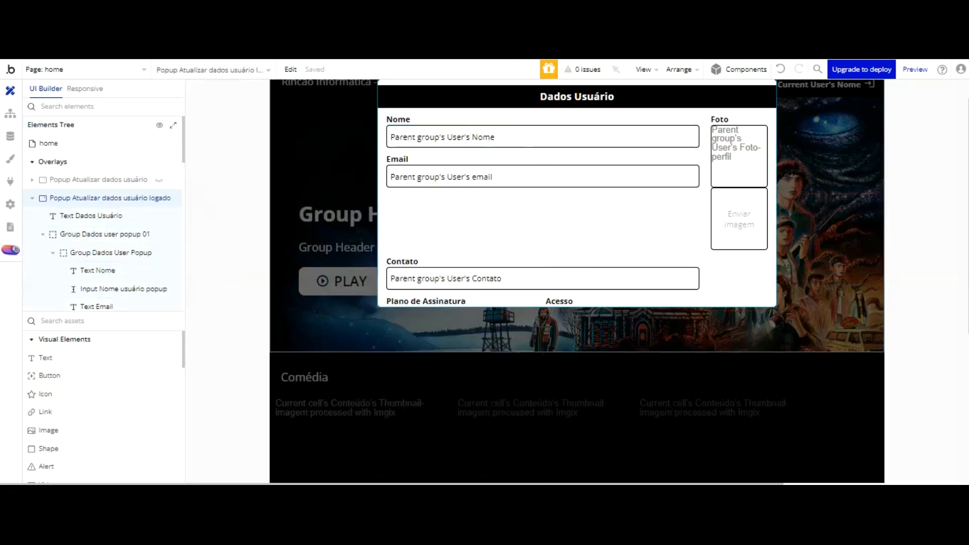
pyautogui.click(538, 119)
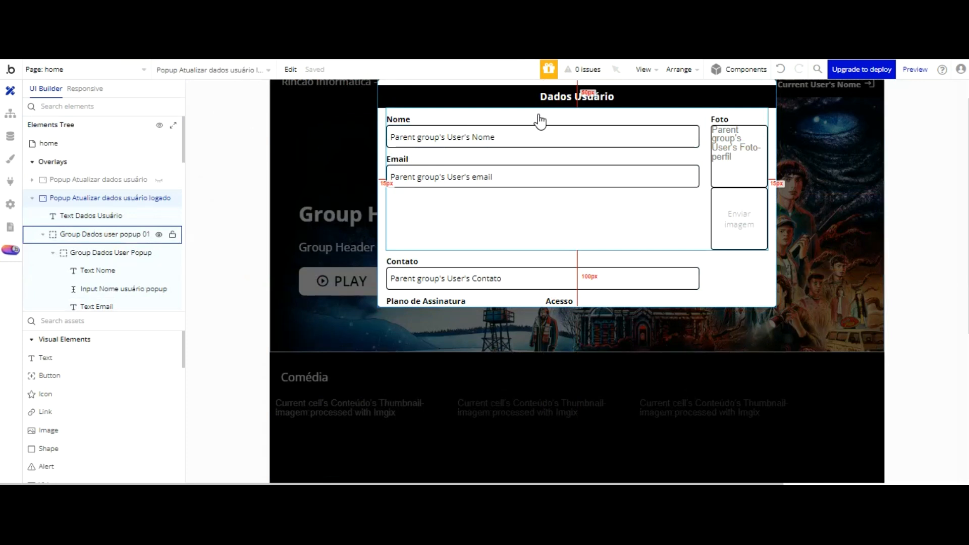
pyautogui.press('F5')
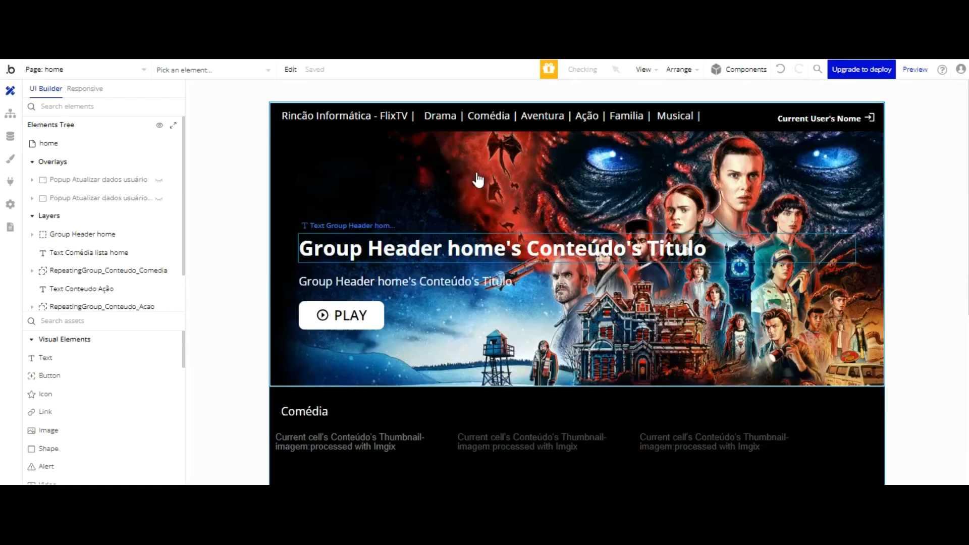
# Step: Show the logged-in popup, select its Atualizar button and add a workflow for it
pyautogui.click(159, 199)
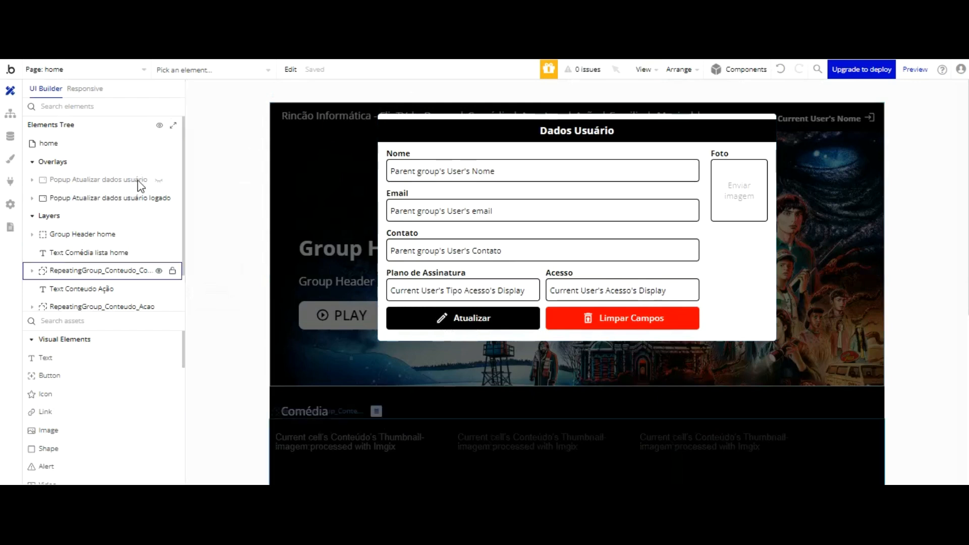
pyautogui.click(95, 198)
pyautogui.click(132, 200)
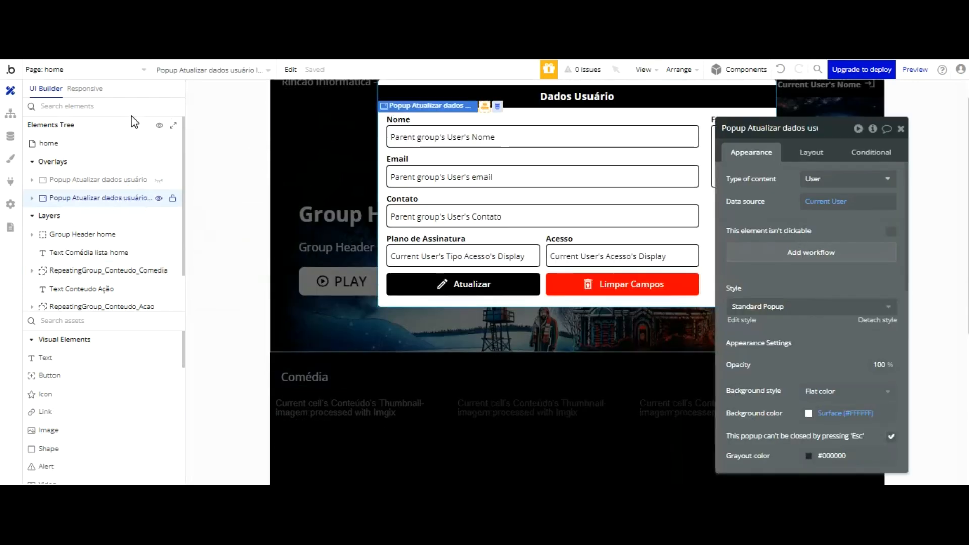
pyautogui.click(460, 284)
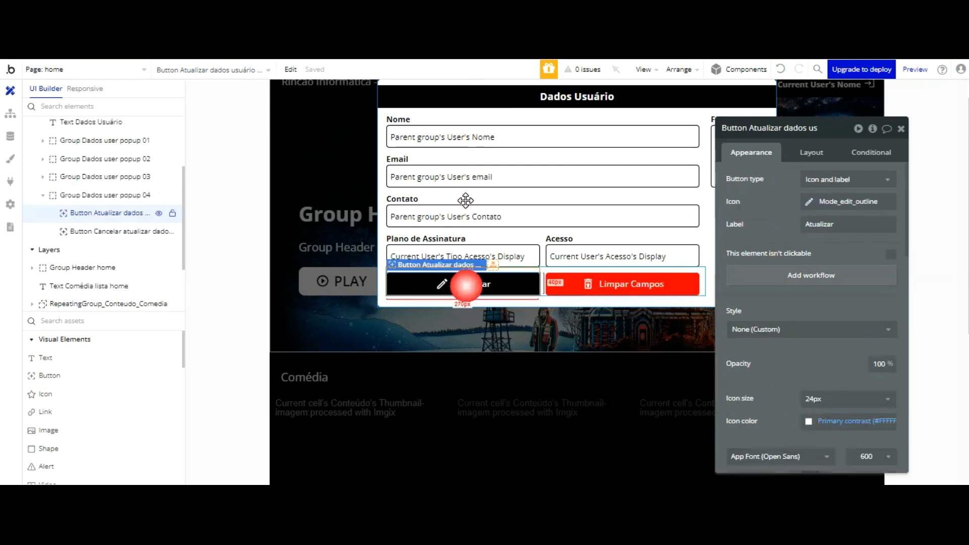
pyautogui.click(792, 276)
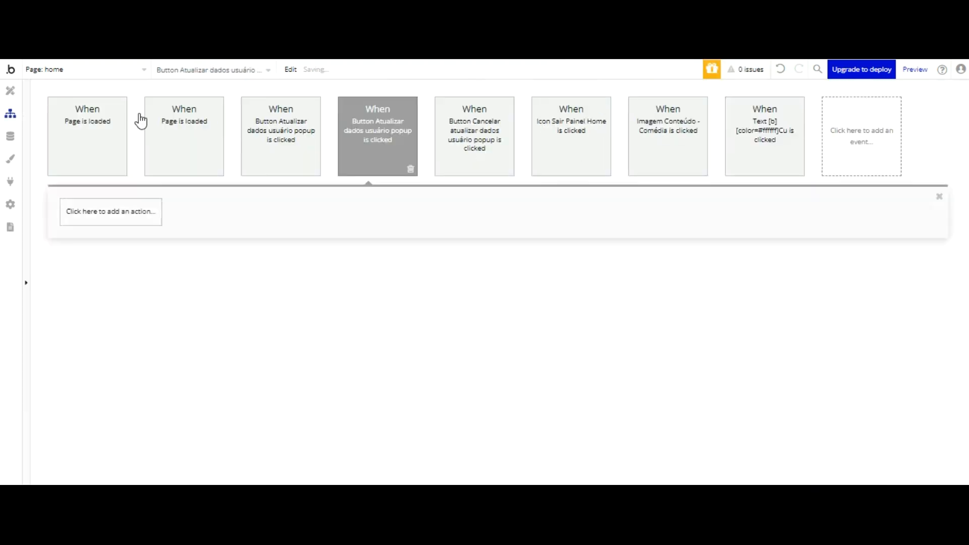
# Step: Add a Make changes to a thing action on Current User with all of the user's fields
pyautogui.click(122, 211)
pyautogui.moveTo(106, 294)
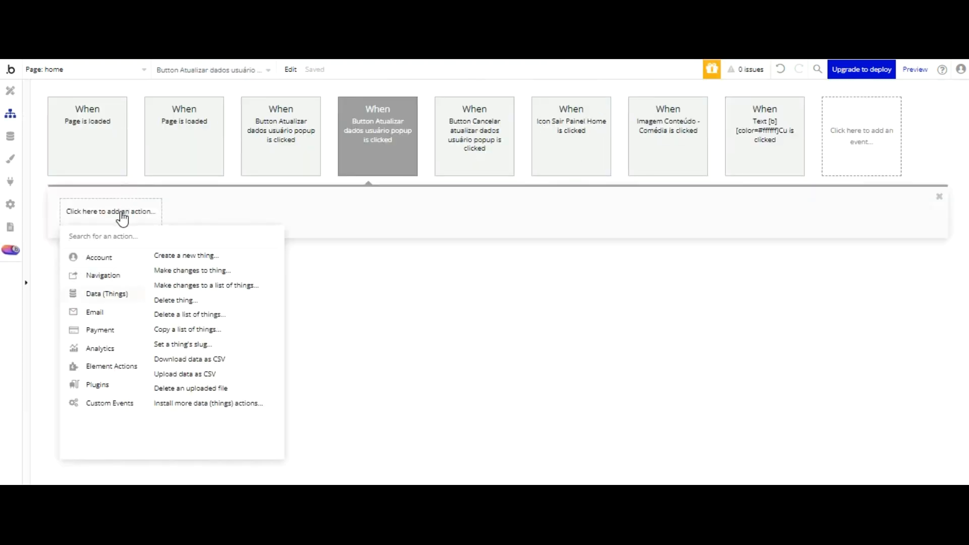
pyautogui.click(191, 270)
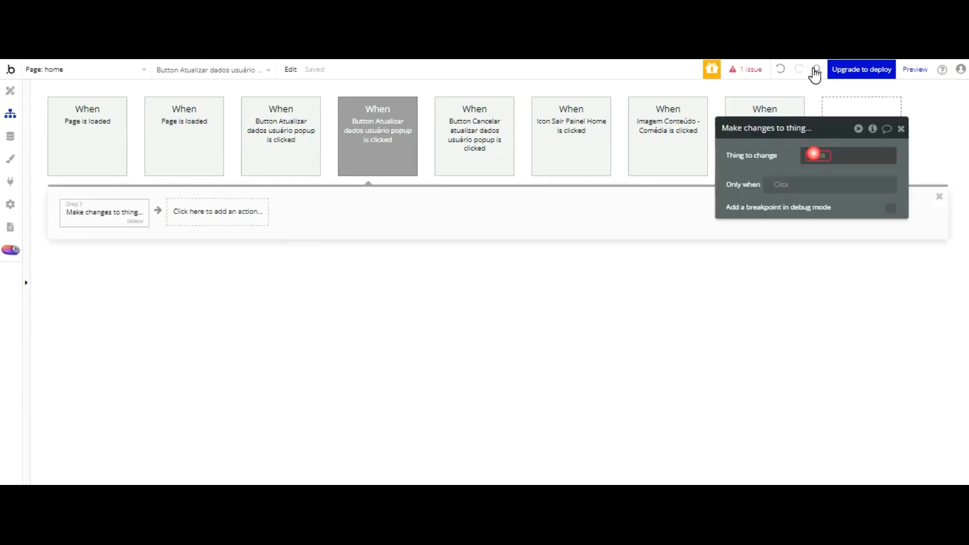
pyautogui.click(813, 155)
pyautogui.click(830, 201)
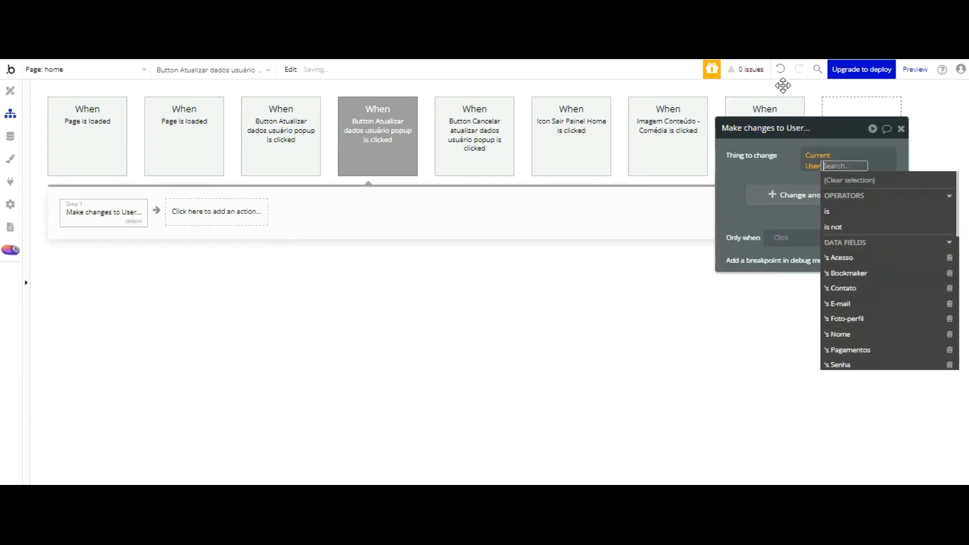
pyautogui.click(785, 178)
pyautogui.click(866, 208)
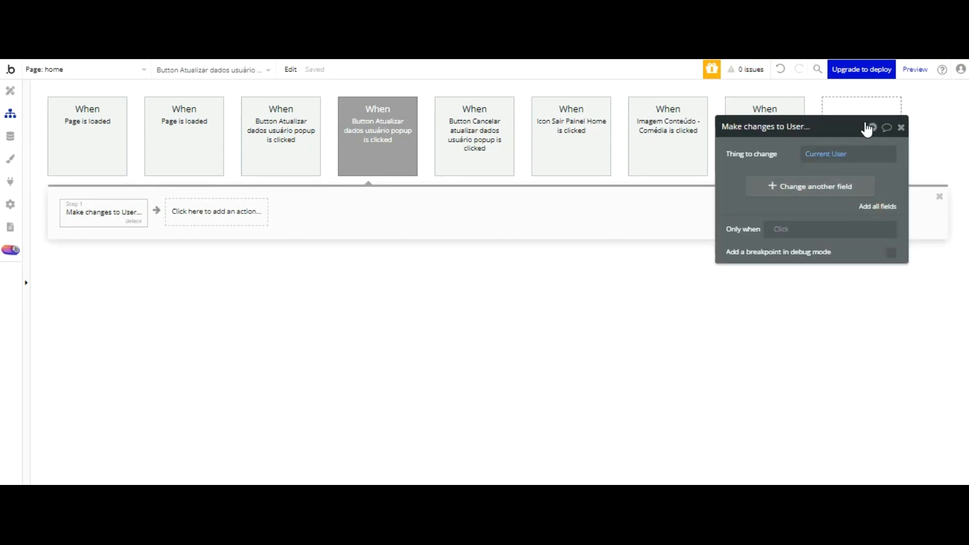
# Step: Remove the Acesso, Senha and Pagamentos rows from the action
pyautogui.moveTo(888, 130); pyautogui.dragTo(483, 136)
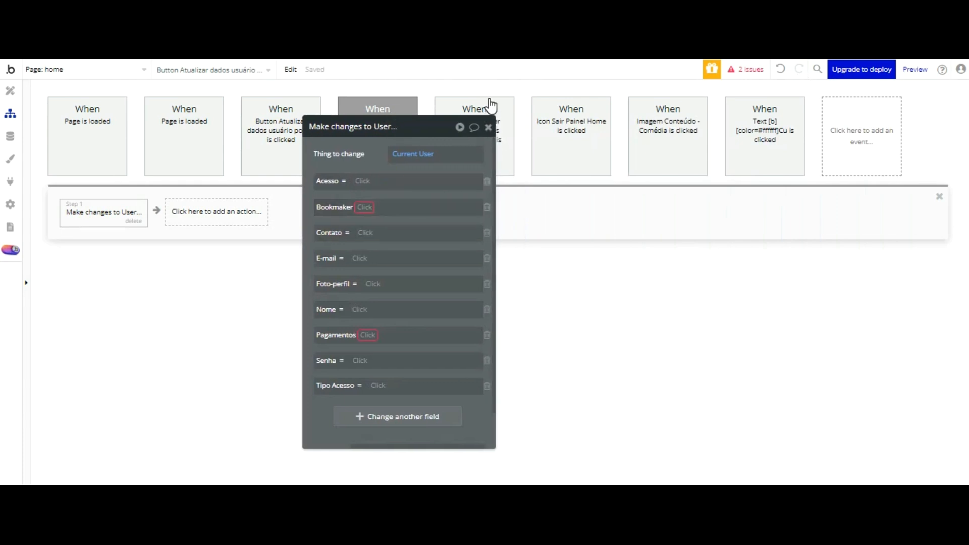
pyautogui.click(487, 182)
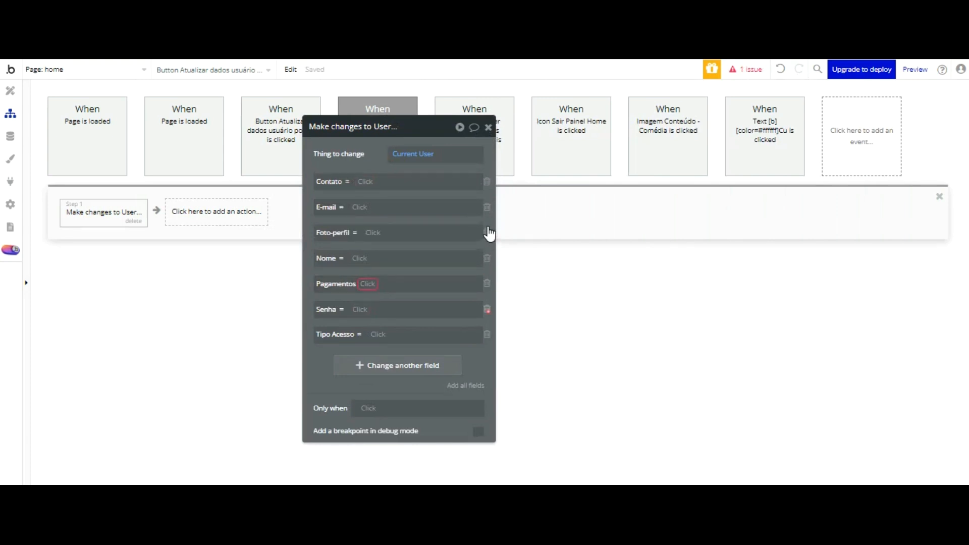
pyautogui.click(487, 309)
pyautogui.click(487, 284)
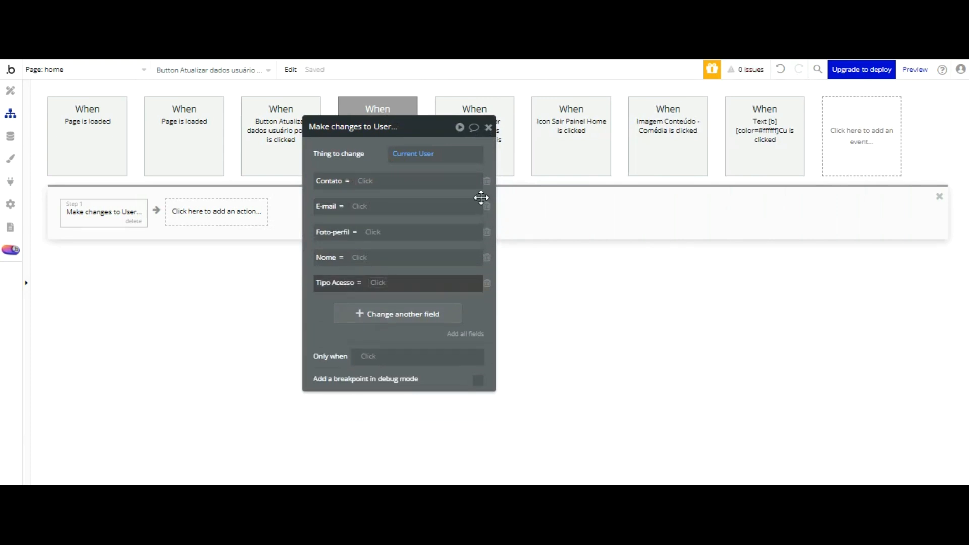
# Step: Set Tipo Acesso to Current User's Tipo Acesso
pyautogui.click(382, 281)
pyautogui.scroll(-3, 456, 288)
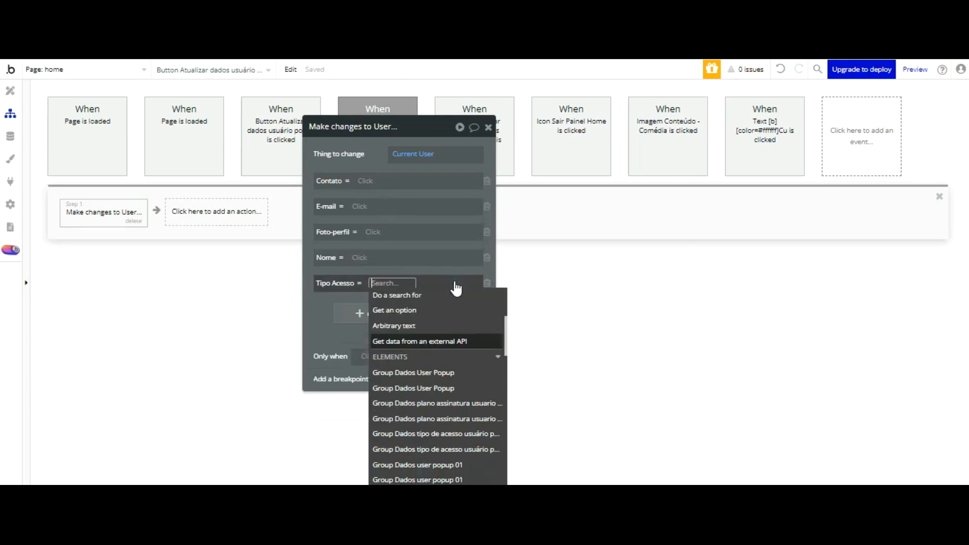
pyautogui.scroll(3, 454, 286)
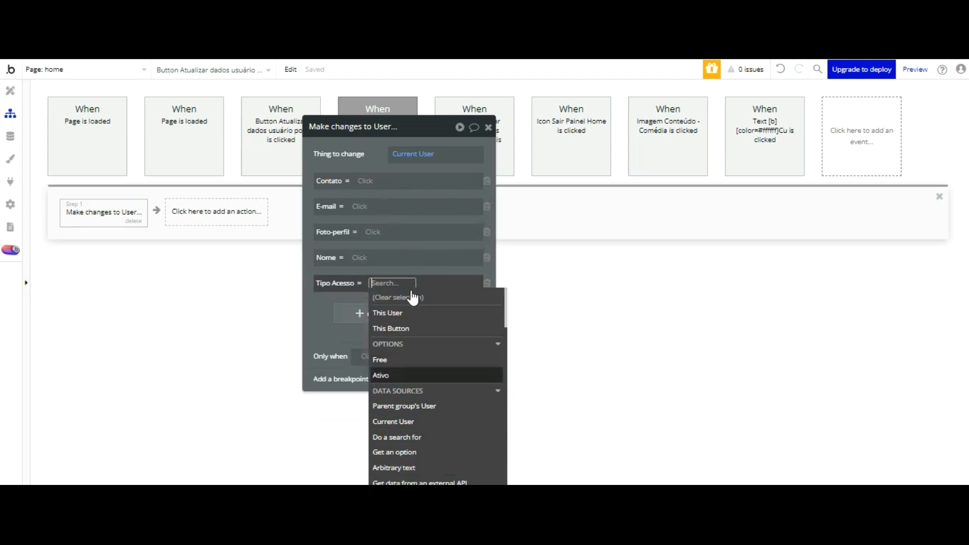
pyautogui.click(393, 422)
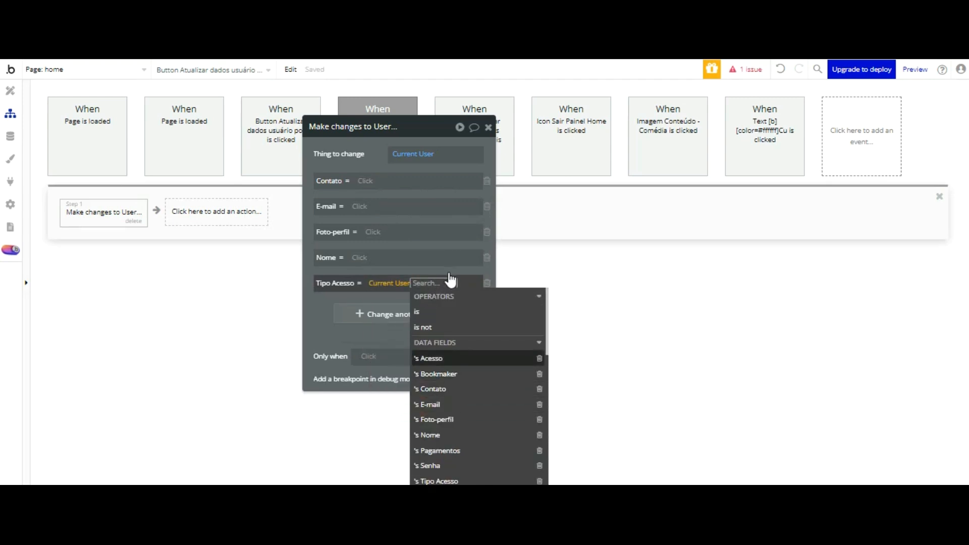
pyautogui.scroll(-2, 460, 327)
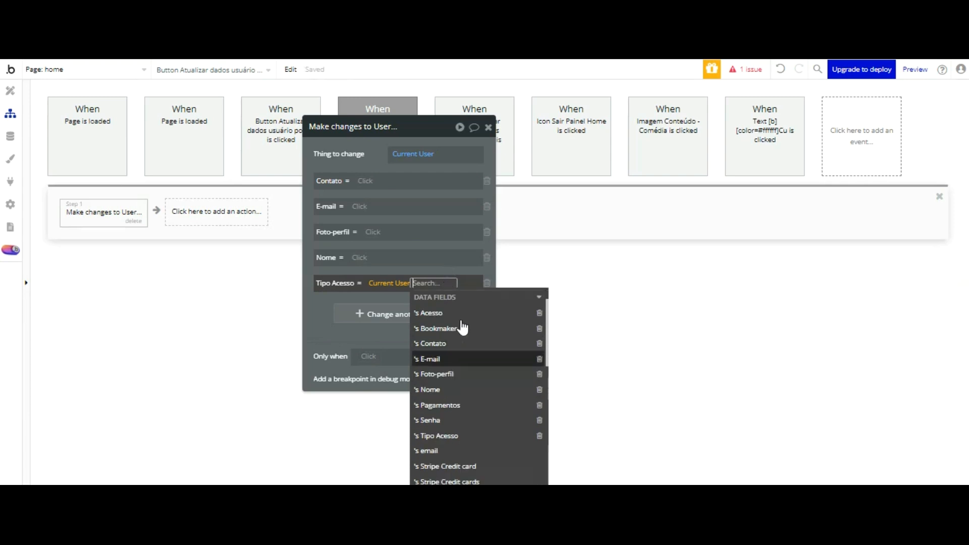
pyautogui.scroll(2, 460, 321)
pyautogui.click(450, 359)
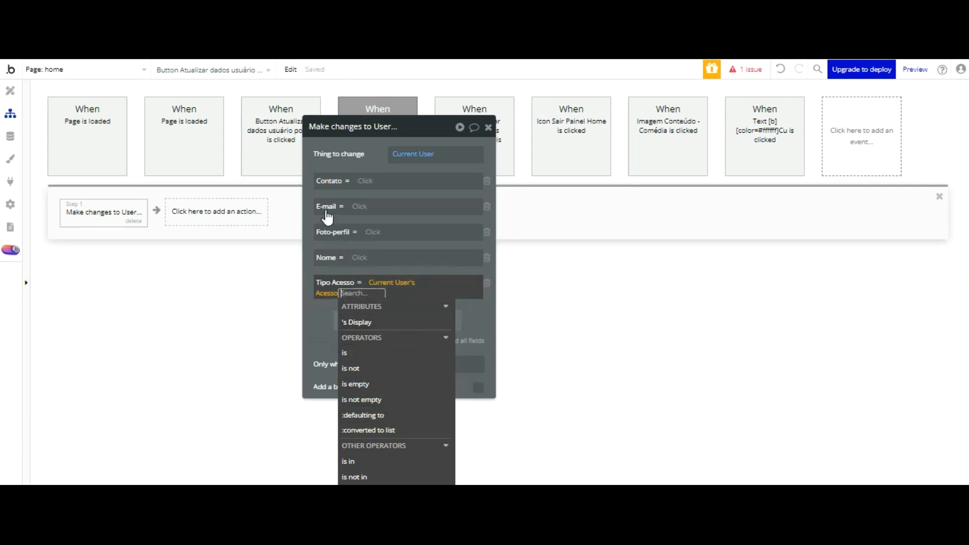
pyautogui.click(327, 293)
pyautogui.scroll(-2, 471, 398)
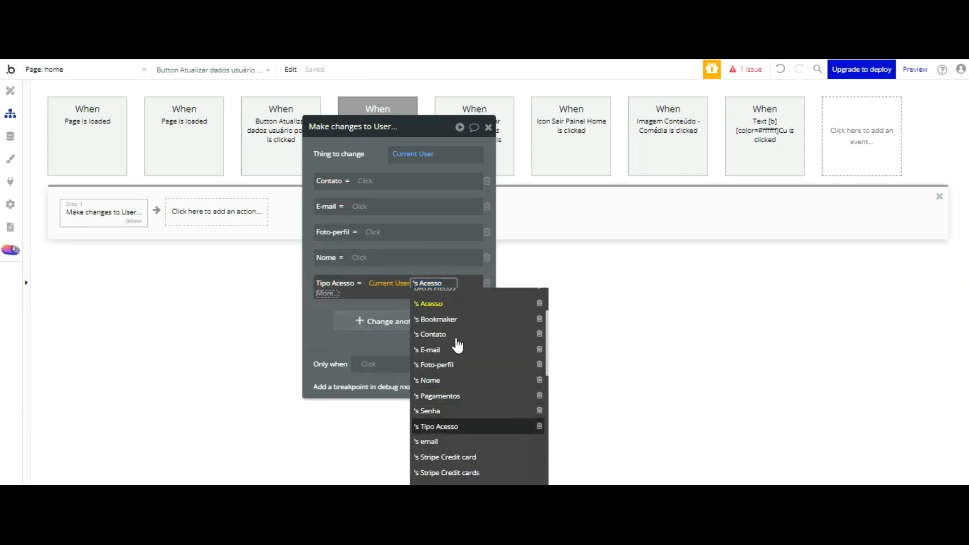
pyautogui.click(444, 426)
pyautogui.click(325, 336)
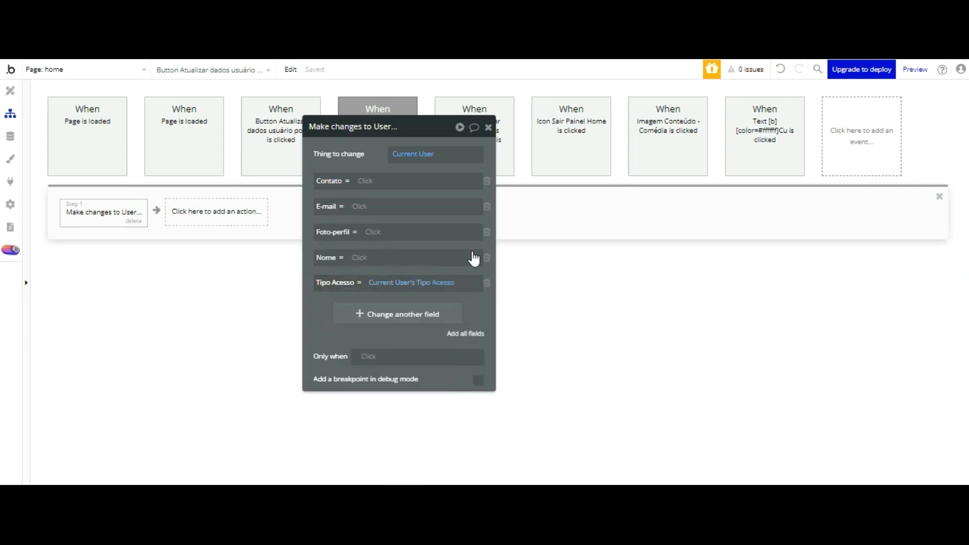
# Step: Re-add the Acesso row, drop Pagamentos and Senha, and set Acesso to Current User's Acesso
pyautogui.click(472, 334)
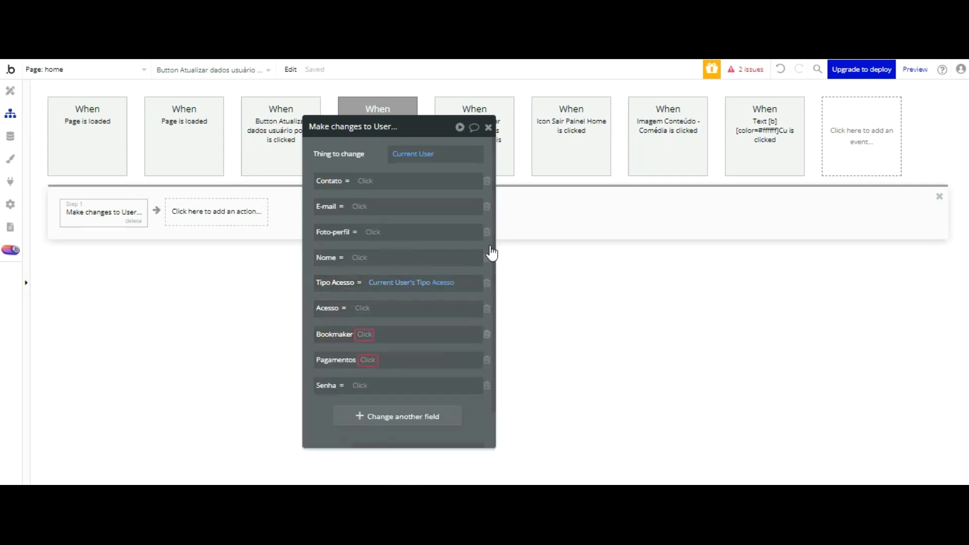
pyautogui.click(486, 334)
pyautogui.click(487, 334)
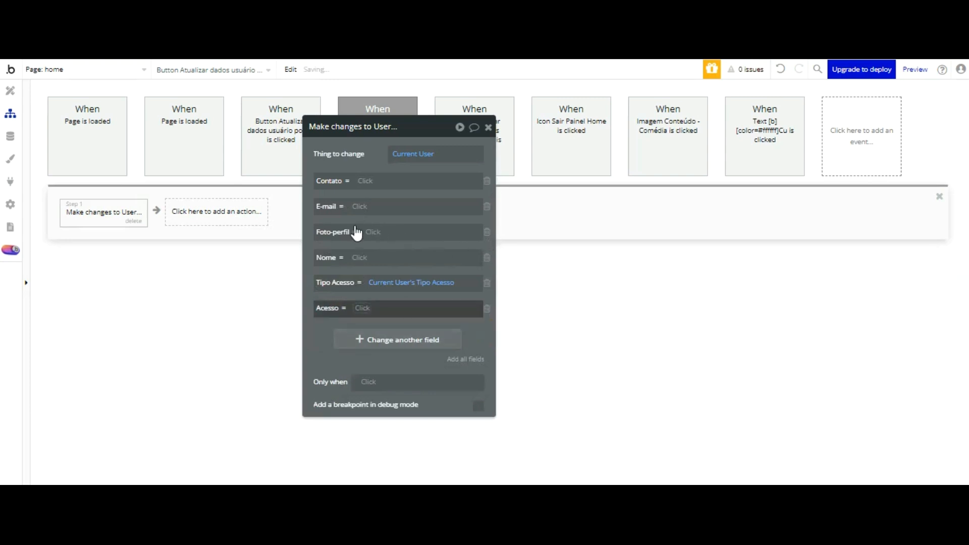
pyautogui.click(362, 308)
pyautogui.click(396, 447)
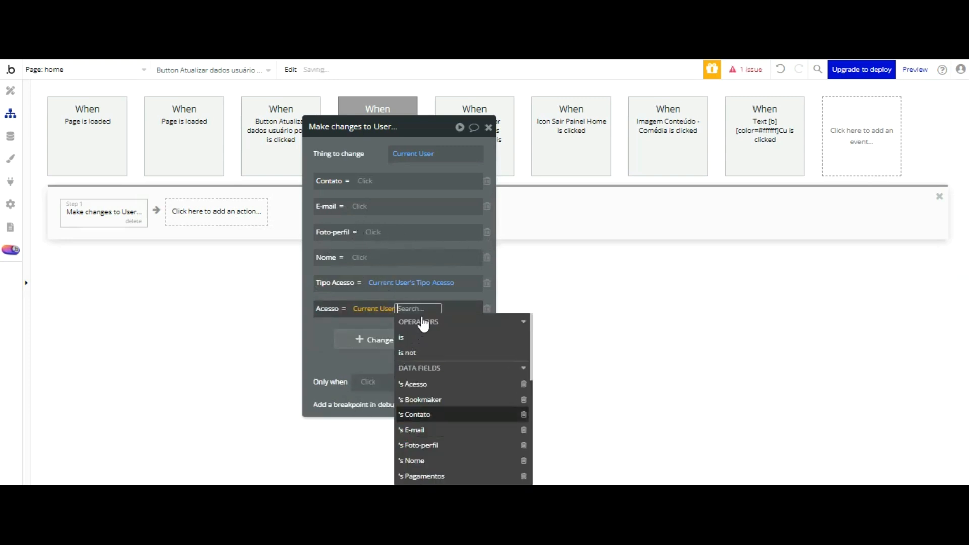
pyautogui.click(409, 383)
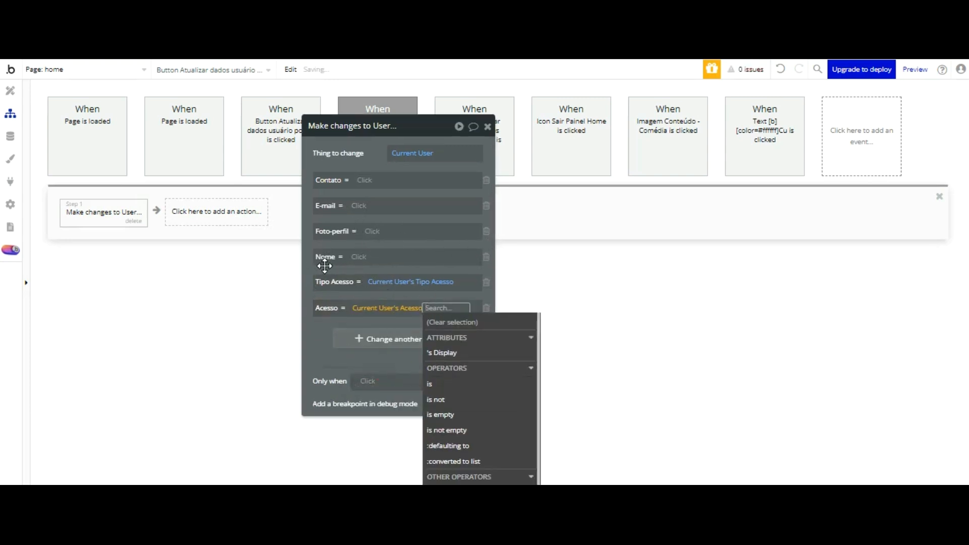
pyautogui.click(326, 351)
# Step: Look at the Contato value options, then return to the page Design view
pyautogui.click(360, 181)
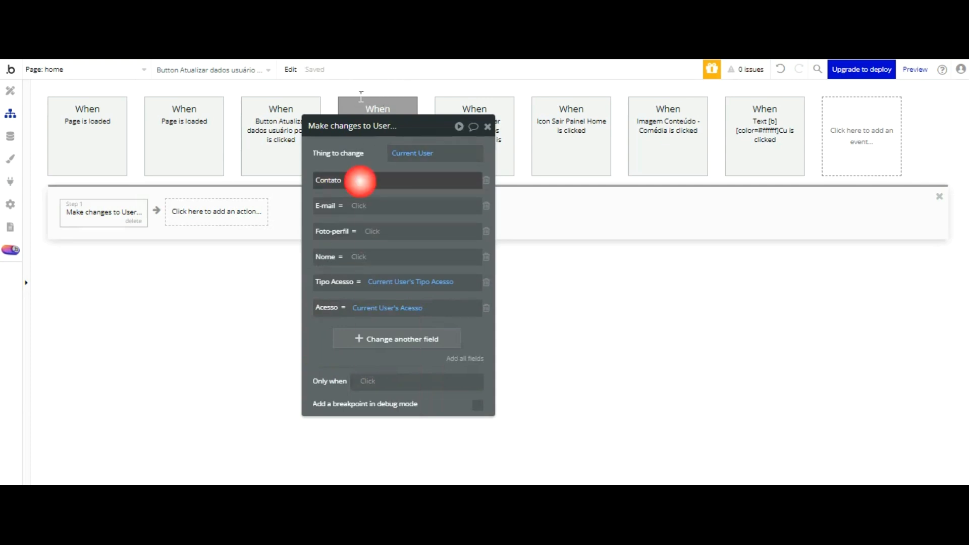
pyautogui.scroll(-10, 434, 196)
pyautogui.scroll(-5, 438, 206)
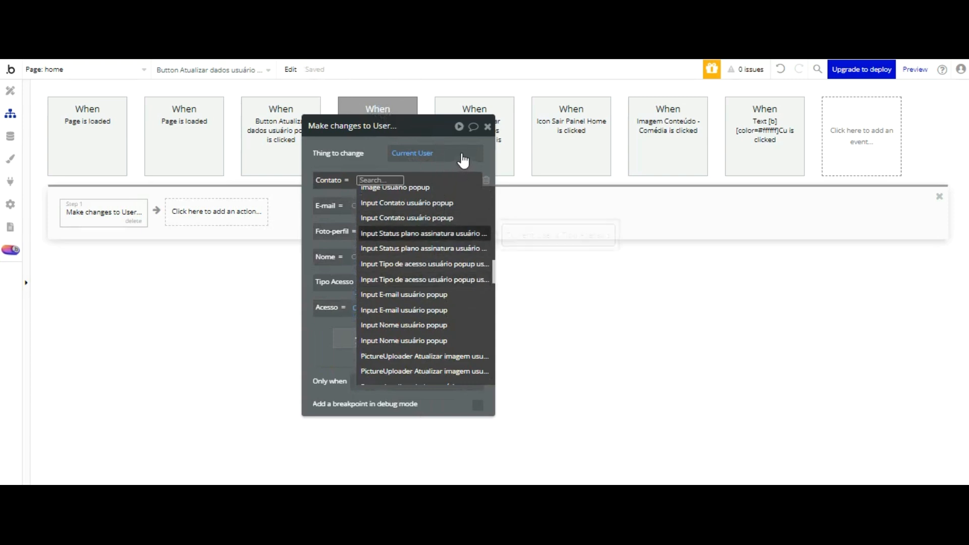
pyautogui.click(10, 91)
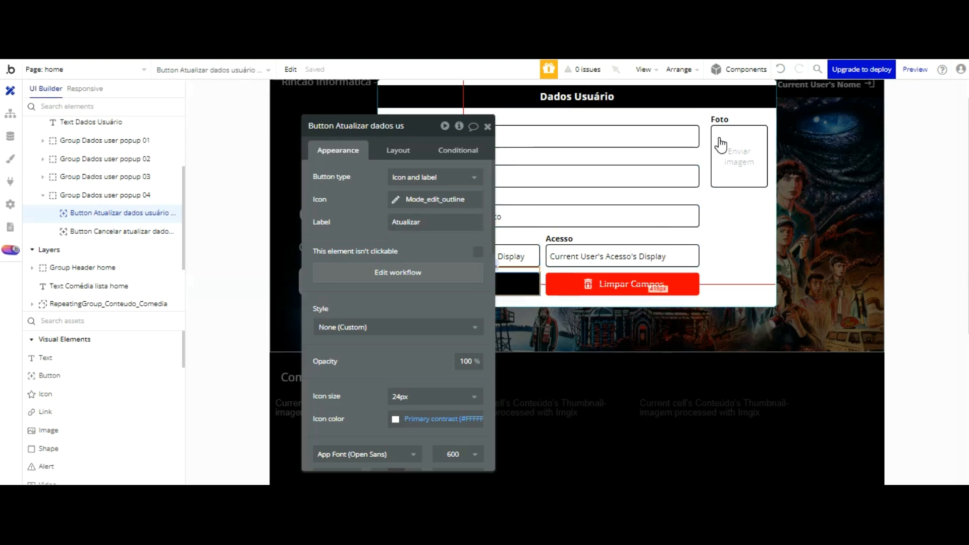
# Step: Rename the popup's Nome input to include 'usuário logado popup'
pyautogui.scroll(1, 721, 145)
pyautogui.click(614, 170)
pyautogui.click(385, 127)
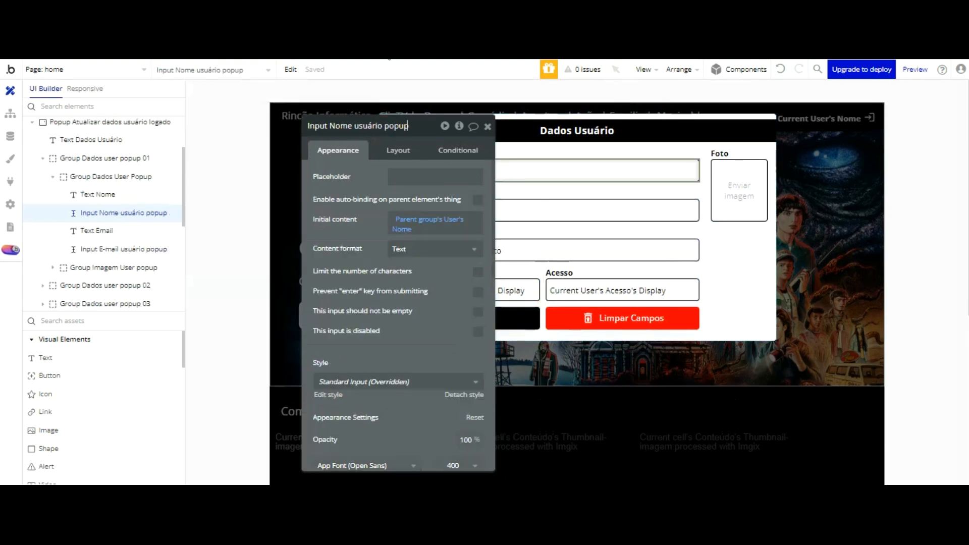
pyautogui.write('lo')
pyautogui.press('Delete')
pyautogui.press('Delete')
pyautogui.press('Delete')
pyautogui.press('Delete')
pyautogui.press('Delete')
pyautogui.write('gado po')
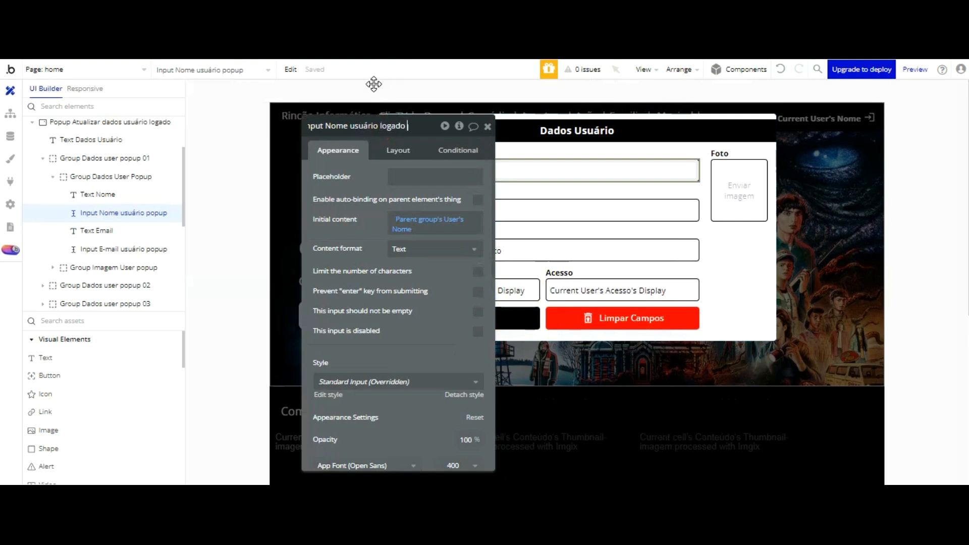
pyautogui.click(560, 207)
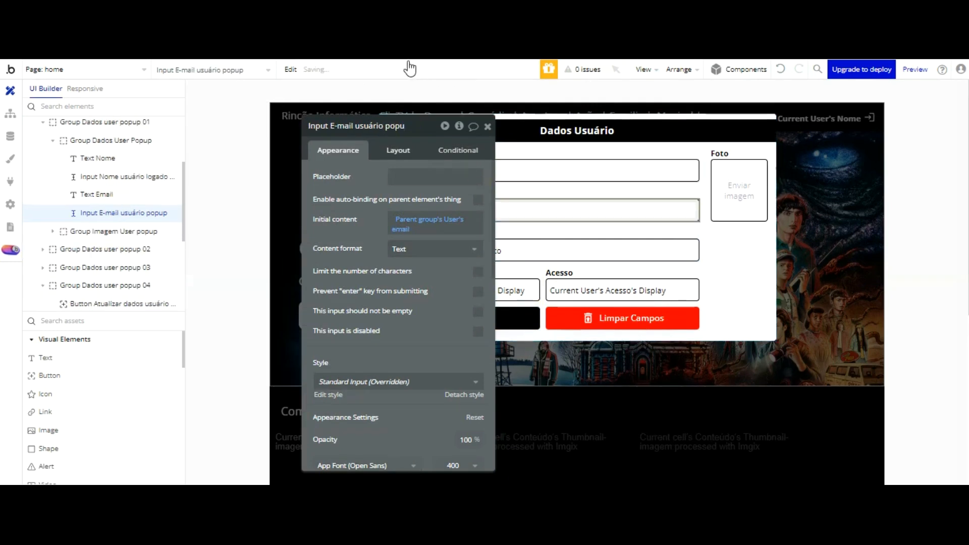
# Step: Rename the E-mail input to Input E-mail usuário logado popup
pyautogui.click(384, 126)
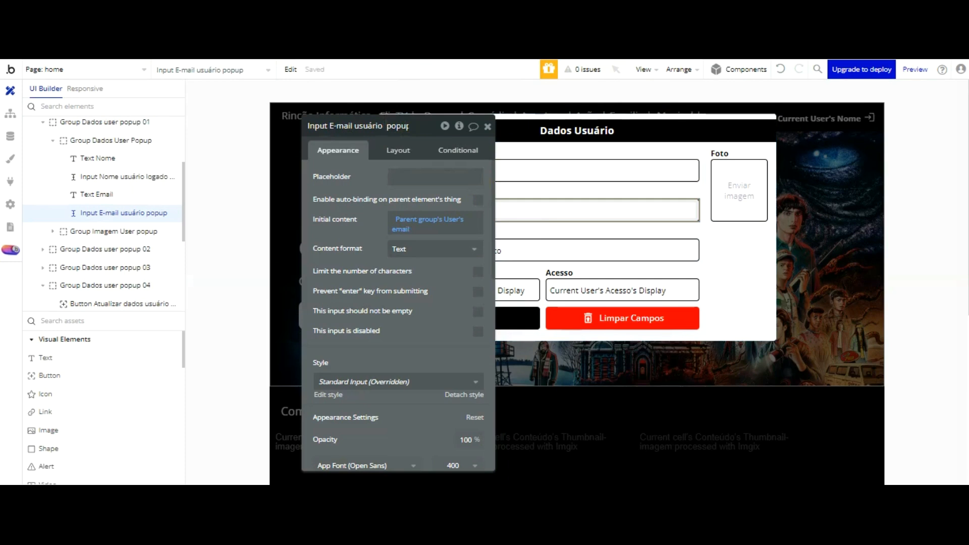
pyautogui.press('BackSpace')
pyautogui.write('u')
pyautogui.press('BackSpace')
pyautogui.write('lo')
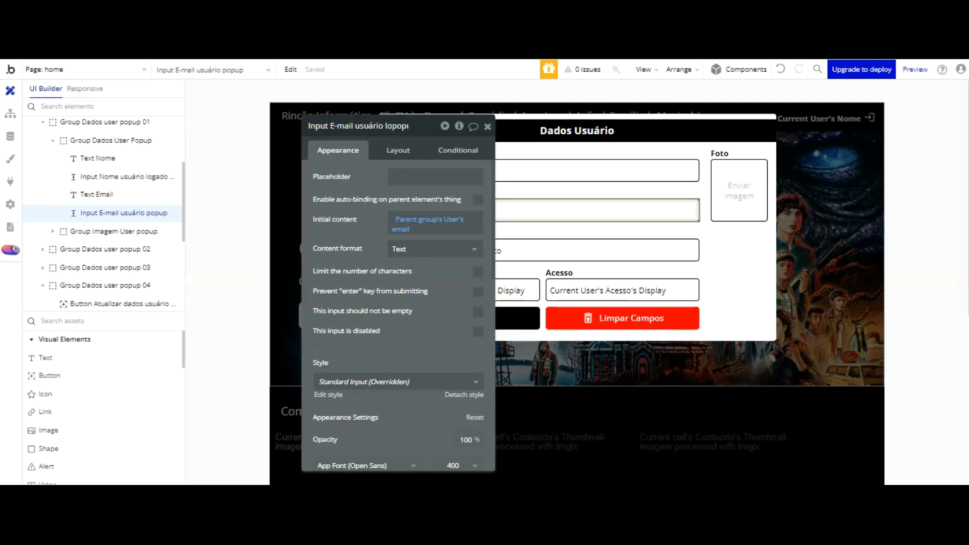
pyautogui.write('gado')
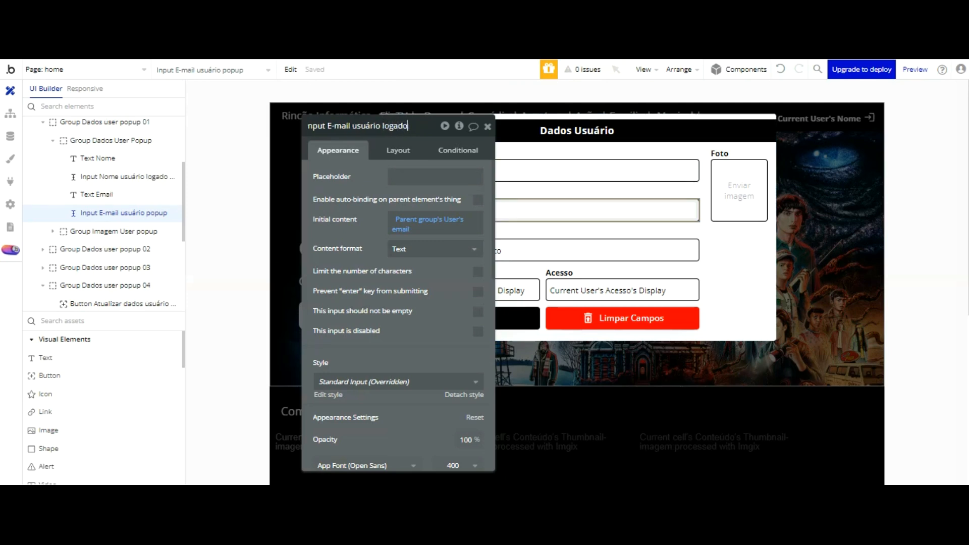
pyautogui.click(434, 234)
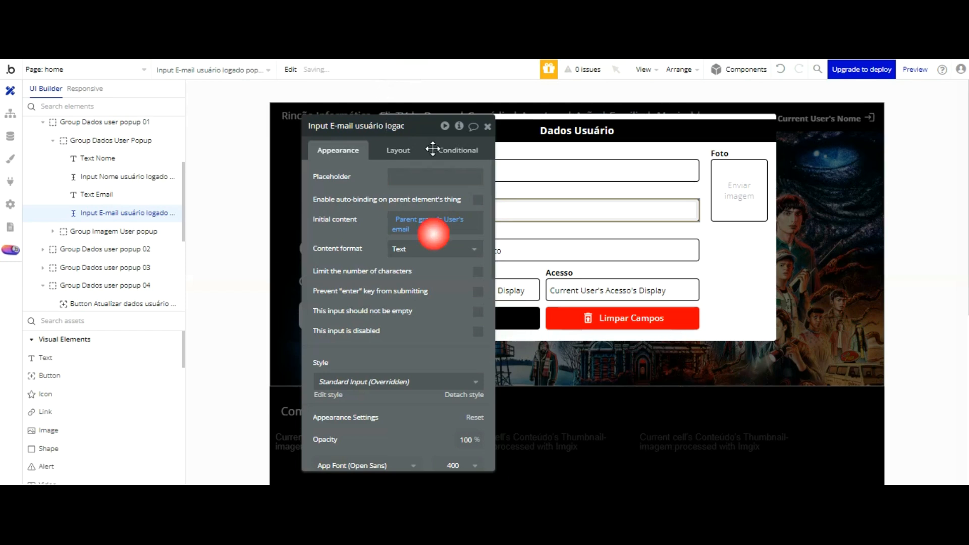
pyautogui.click(443, 187)
# Step: Rename the Contato input to Input Contato usuário logado popup
pyautogui.click(621, 252)
pyautogui.click(391, 126)
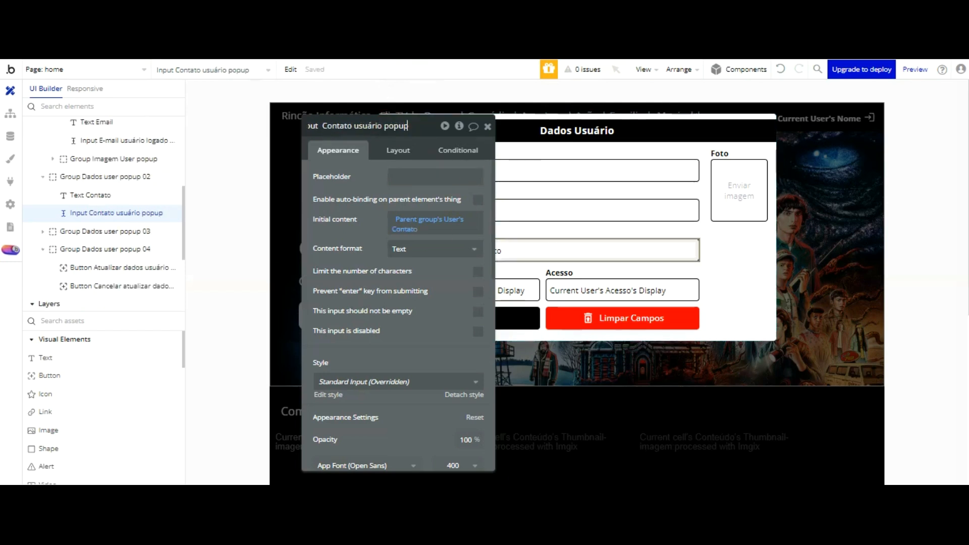
pyautogui.click(391, 126)
pyautogui.write('logado')
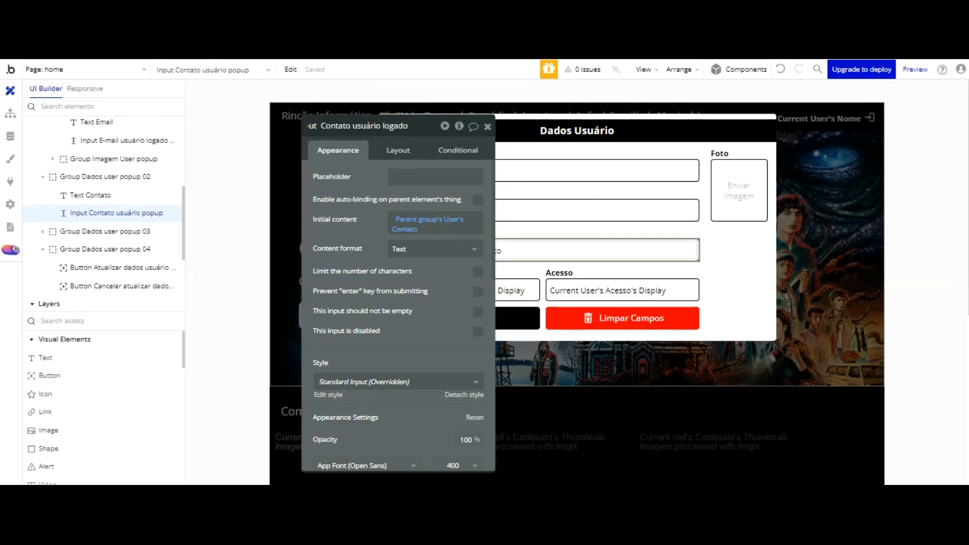
pyautogui.click(510, 289)
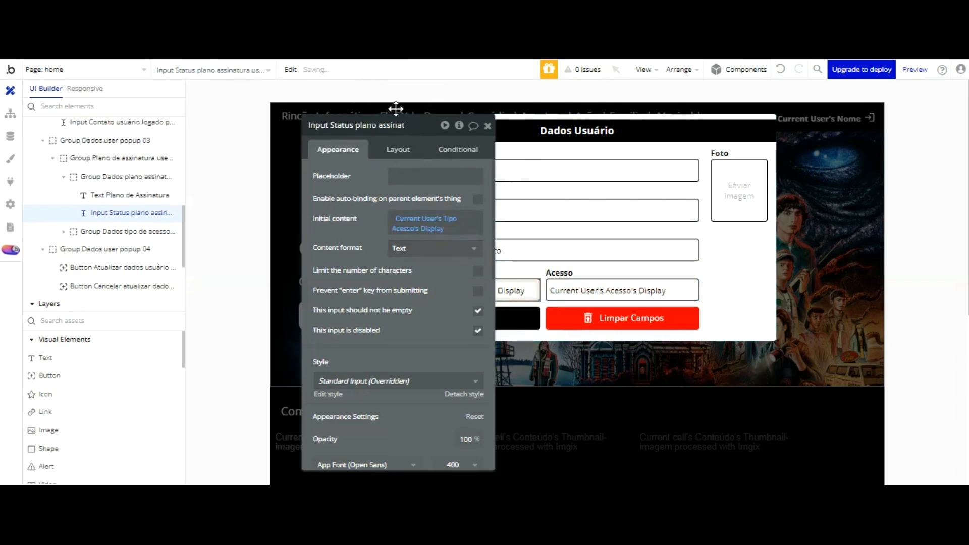
# Step: Rename the subscription-status input to end in 'usuário logado popup', removing the duplicate 'usuário'
pyautogui.click(399, 125)
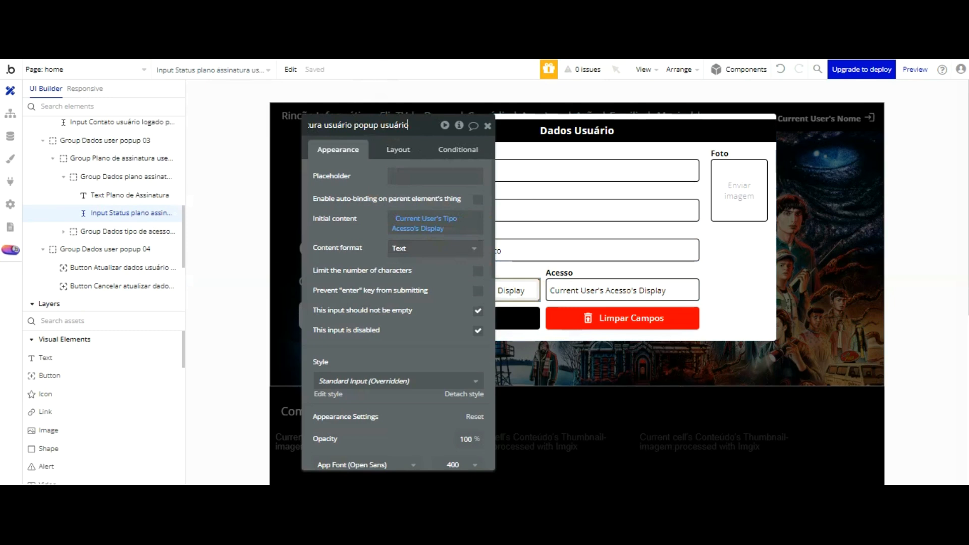
pyautogui.write('logado')
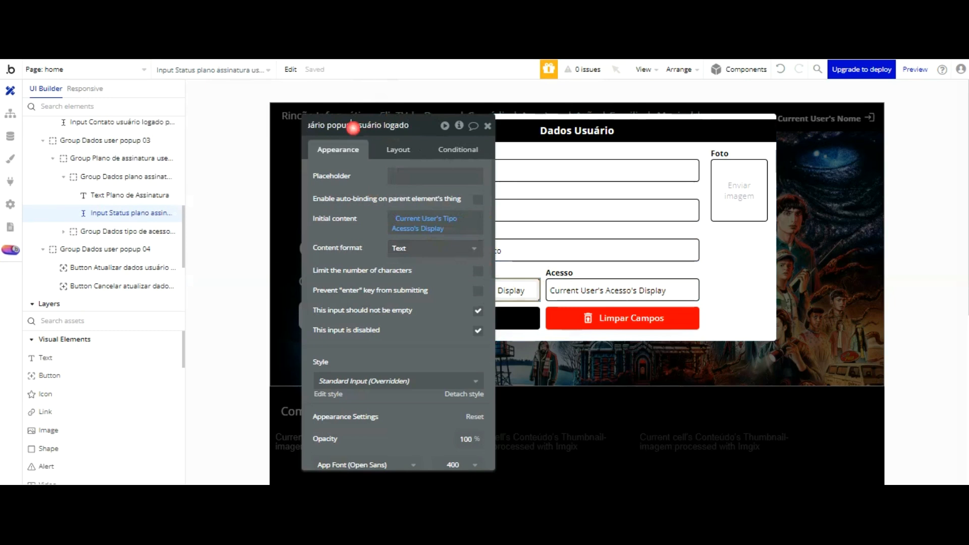
pyautogui.click(353, 126)
pyautogui.press('BackSpace')
pyautogui.press('BackSpace')
pyautogui.press('BackSpace')
pyautogui.press('BackSpace')
pyautogui.press('BackSpace')
pyautogui.press('BackSpace')
pyautogui.press('BackSpace')
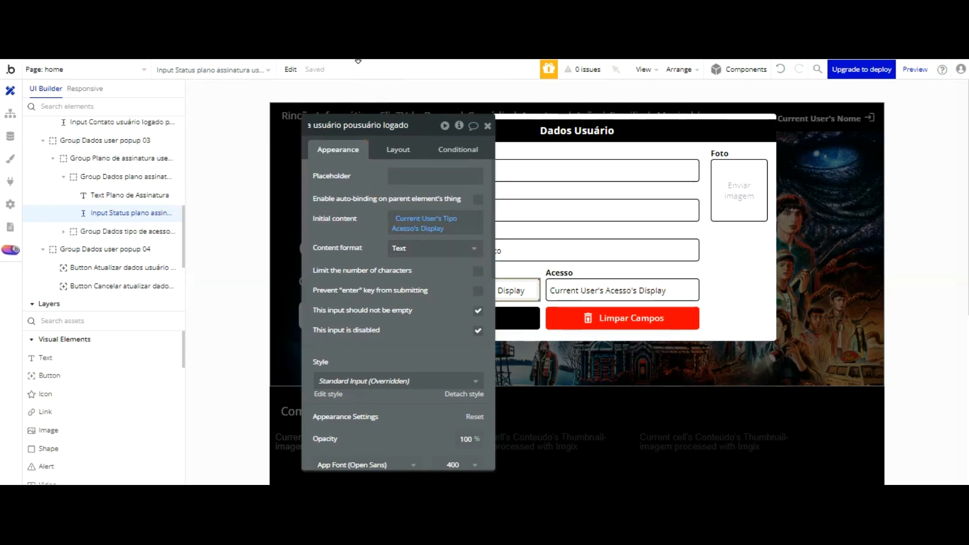
pyautogui.press('BackSpace')
pyautogui.press('BackSpace')
pyautogui.press('BackSpace')
pyautogui.press('BackSpace')
pyautogui.press('BackSpace')
pyautogui.press('BackSpace')
pyautogui.press('BackSpace')
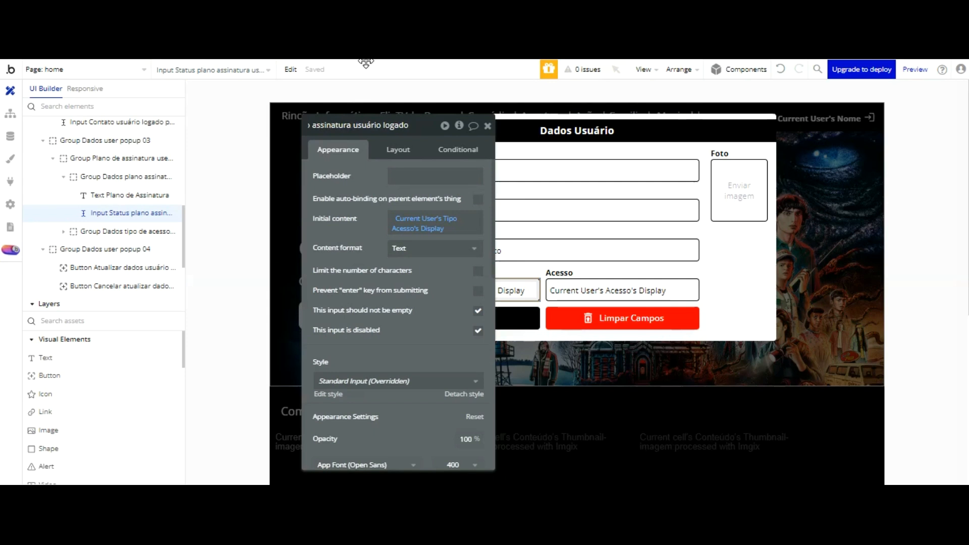
pyautogui.press('Return')
pyautogui.click(403, 126)
pyautogui.write('popup')
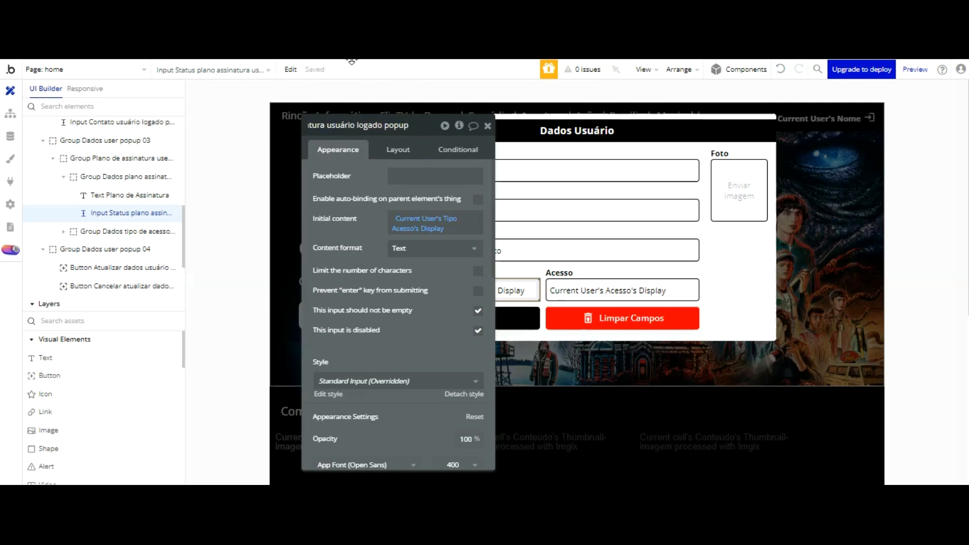
pyautogui.press('Return')
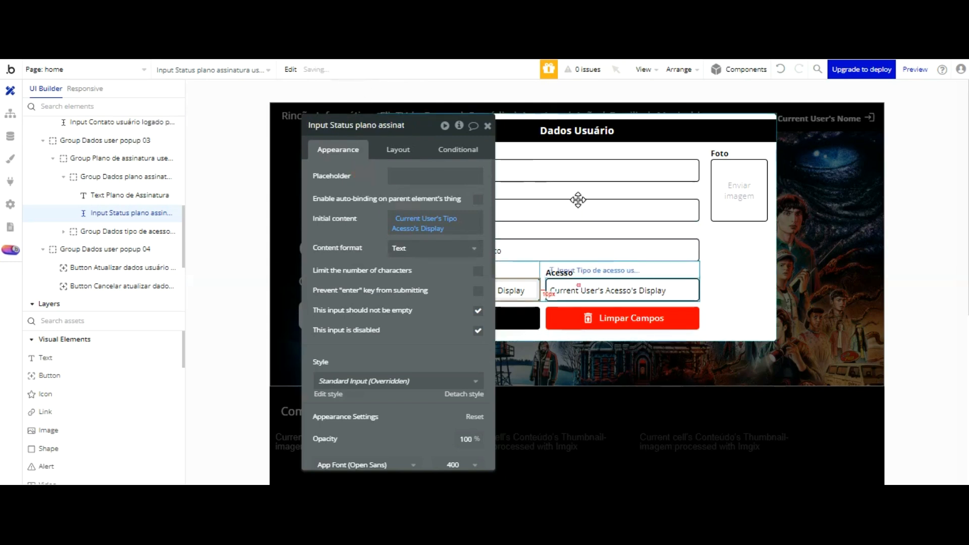
# Step: Rename the Tipo de acesso input to include 'usuário logado'
pyautogui.click(620, 290)
pyautogui.click(383, 125)
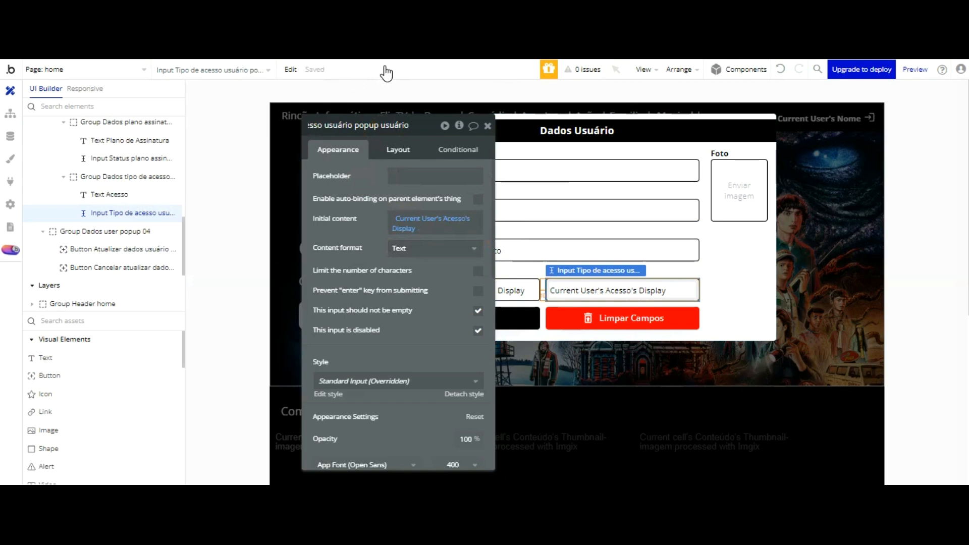
pyautogui.press('BackSpace')
pyautogui.press('BackSpace')
pyautogui.press('BackSpace')
pyautogui.press('BackSpace')
pyautogui.press('BackSpace')
pyautogui.press('BackSpace')
pyautogui.press('BackSpace')
pyautogui.press('BackSpace')
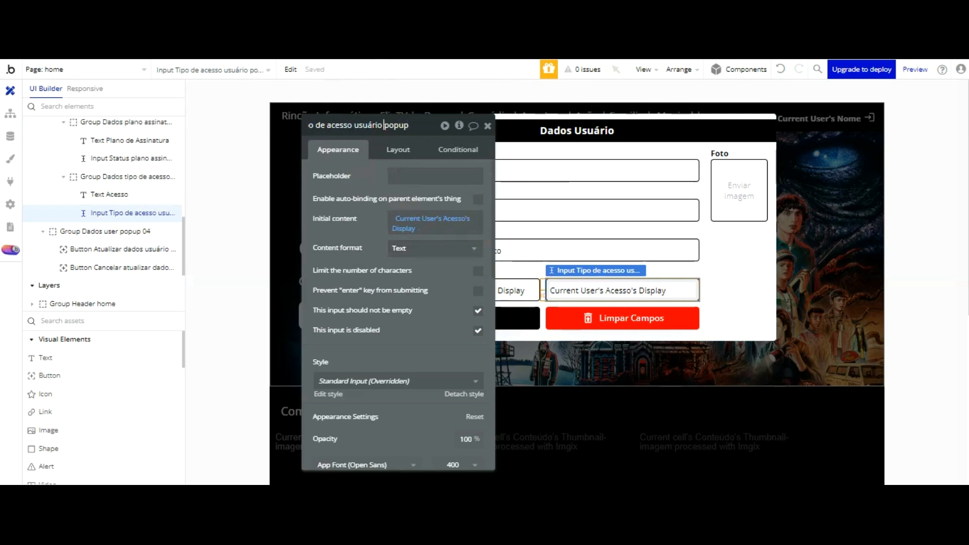
pyautogui.write('ogado')
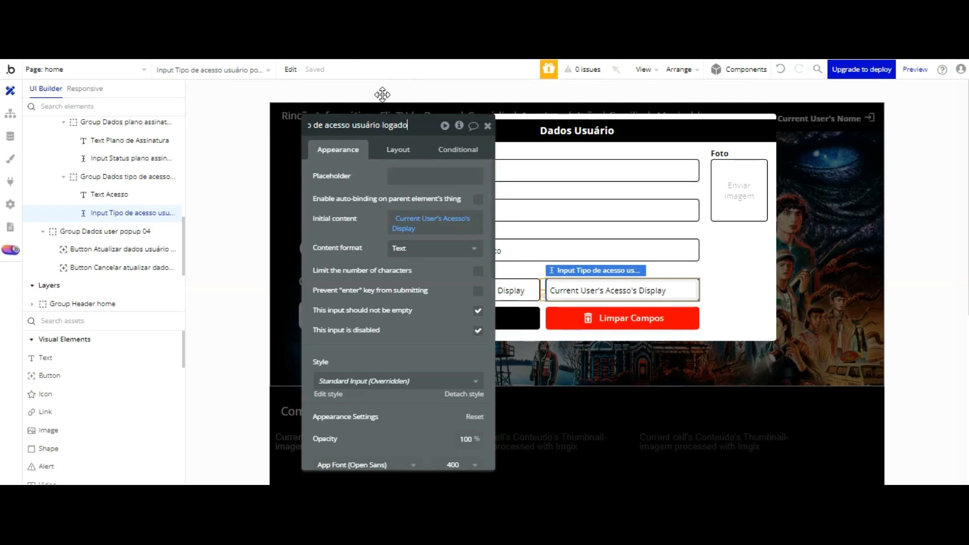
pyautogui.click(381, 183)
pyautogui.click(731, 189)
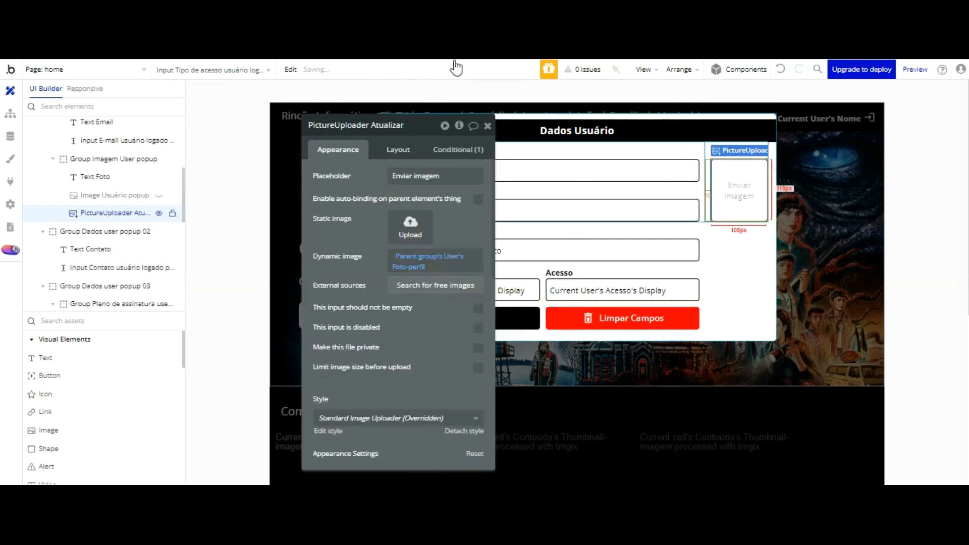
# Step: Rename the photo uploader and the Atualizar button to include 'usuário logado popup'
pyautogui.click(378, 129)
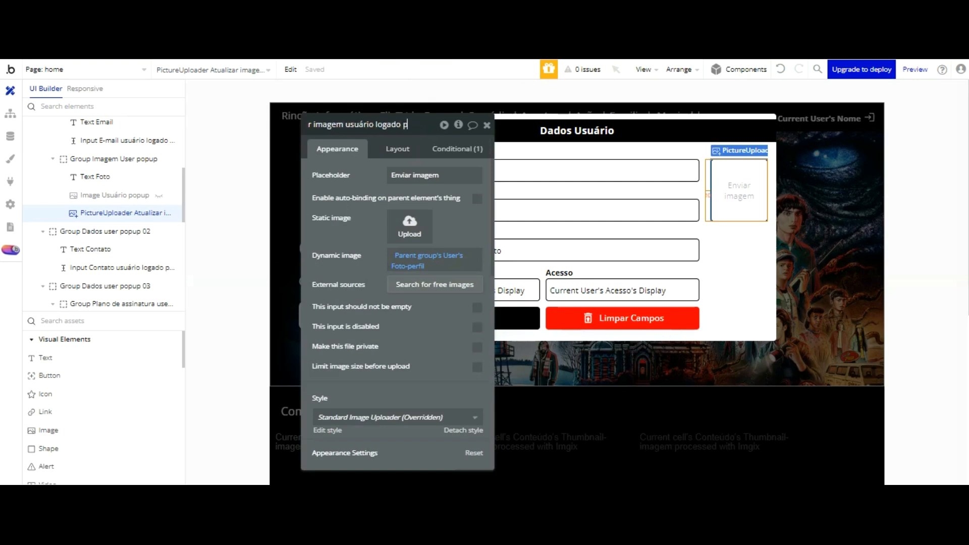
pyautogui.write('popup')
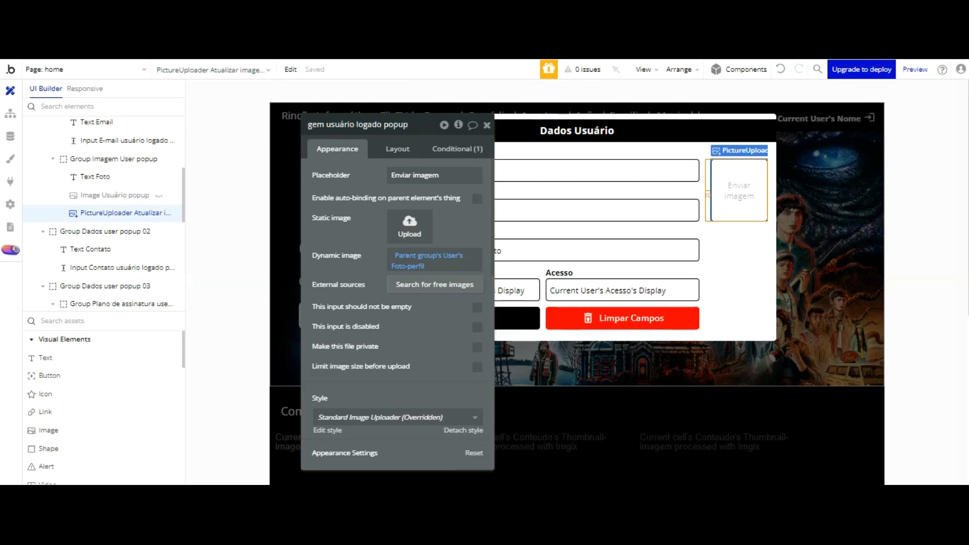
pyautogui.click(366, 183)
pyautogui.click(493, 303)
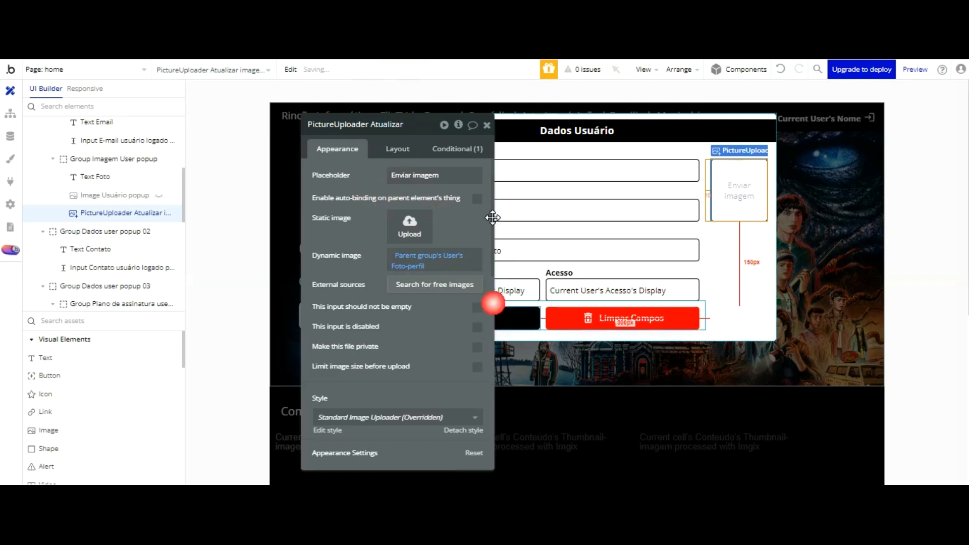
pyautogui.click(368, 126)
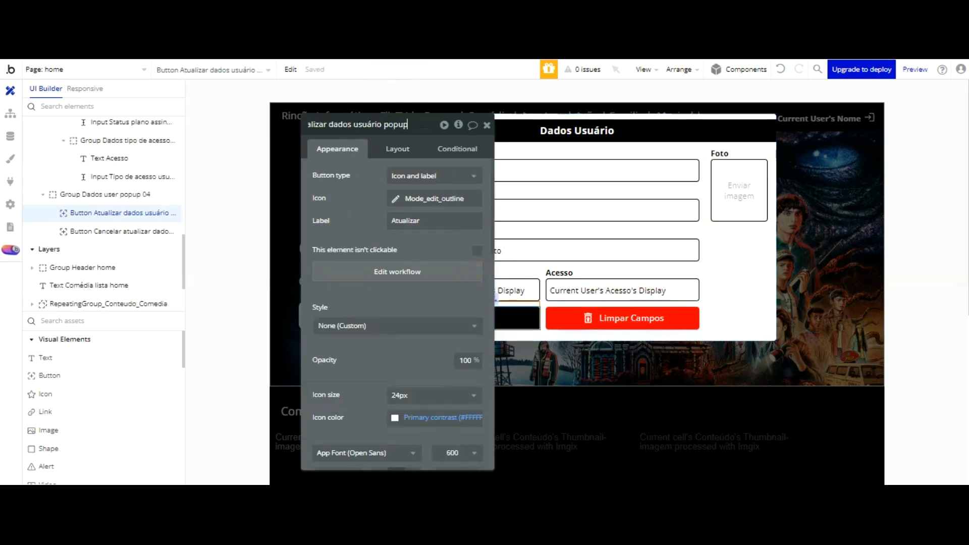
pyautogui.write('logado')
pyautogui.click(357, 210)
# Step: Rename the Limpar Campos button to include 'usuário logado' and return to the workflows
pyautogui.click(582, 307)
pyautogui.click(391, 122)
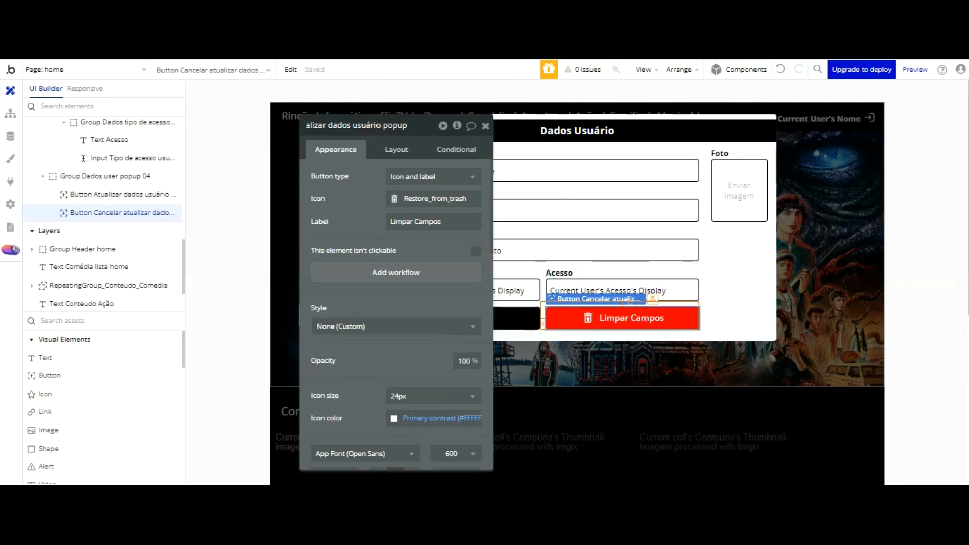
pyautogui.write('logado')
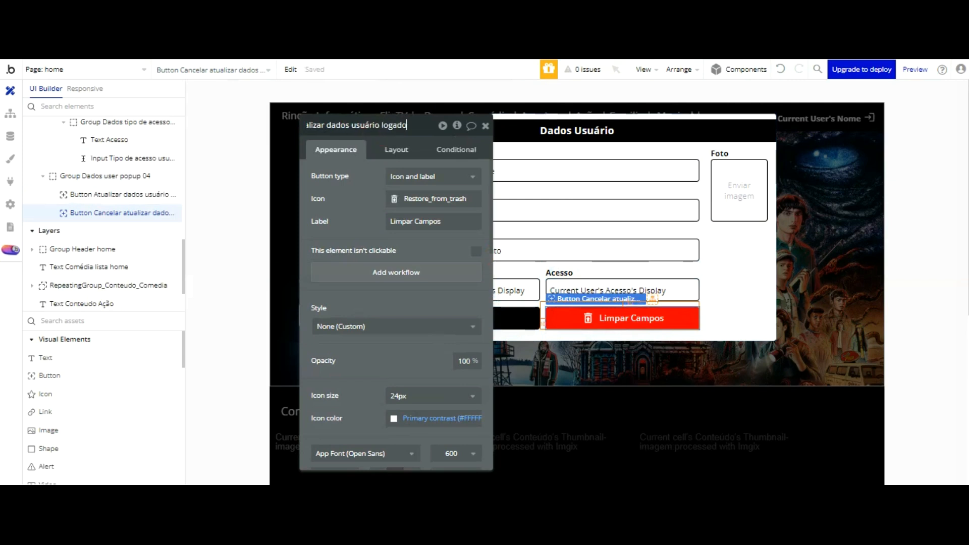
pyautogui.click(356, 230)
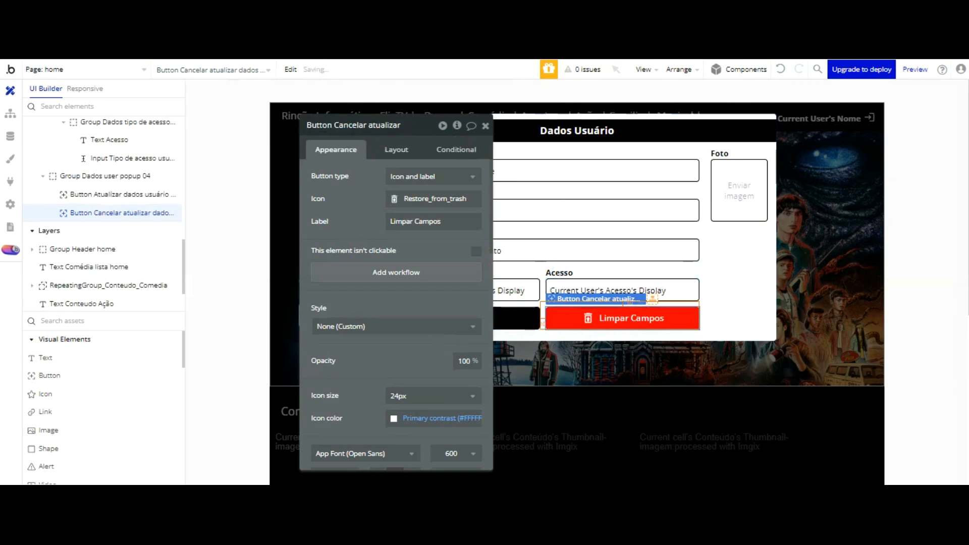
pyautogui.click(10, 113)
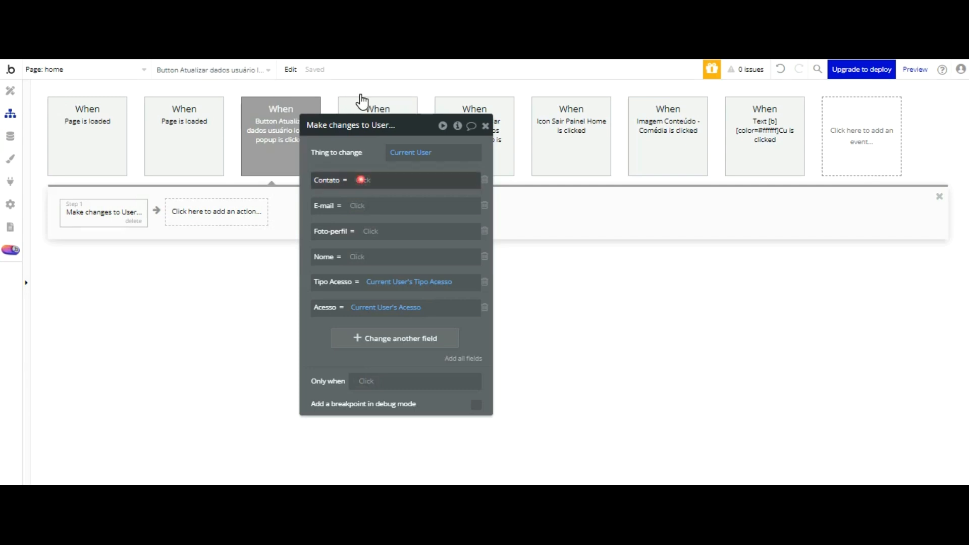
# Step: Set Contato to the logged-in contact input's value
pyautogui.click(360, 180)
pyautogui.scroll(-10, 469, 217)
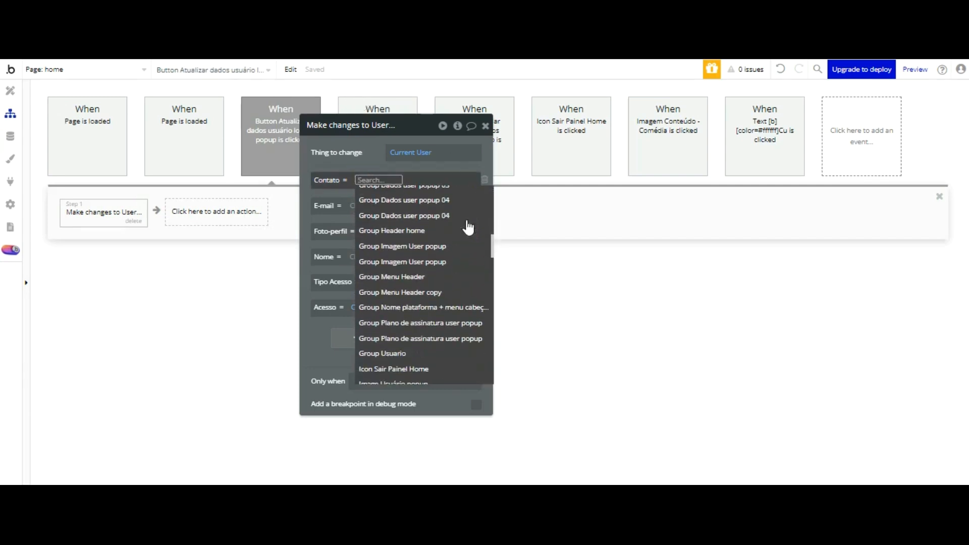
pyautogui.scroll(-4, 468, 227)
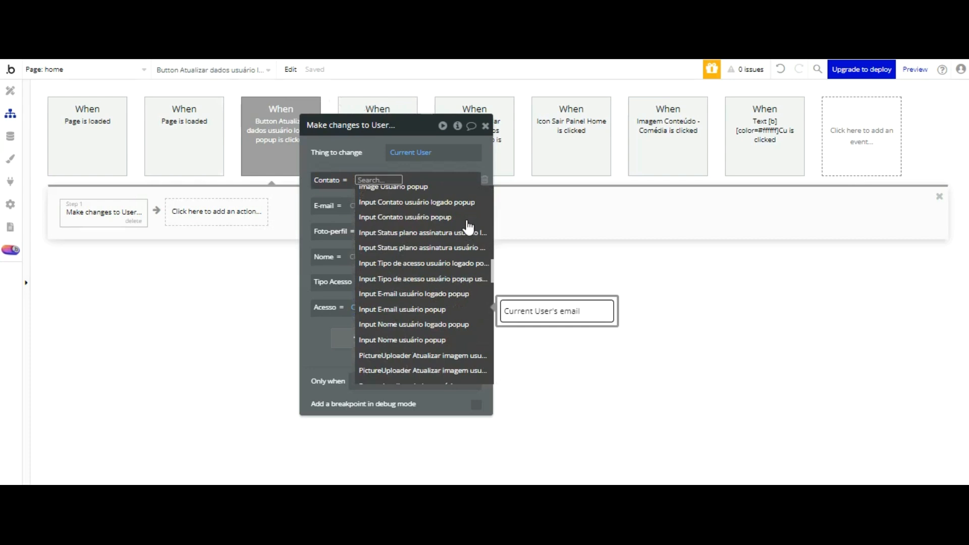
pyautogui.click(449, 202)
pyautogui.click(382, 221)
# Step: Set E-mail to the logged-in e-mail input's value
pyautogui.click(326, 198)
pyautogui.click(357, 213)
pyautogui.scroll(-10, 432, 227)
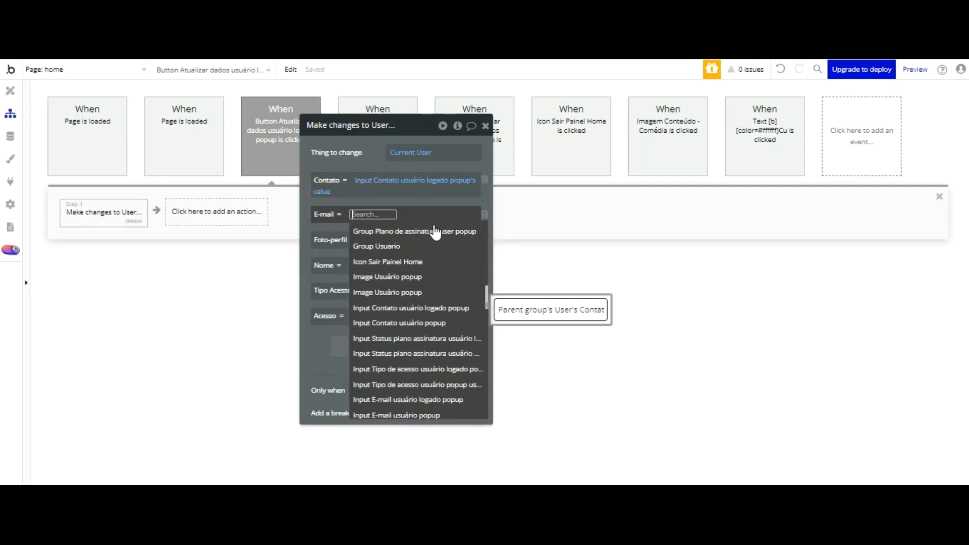
pyautogui.scroll(-1, 442, 236)
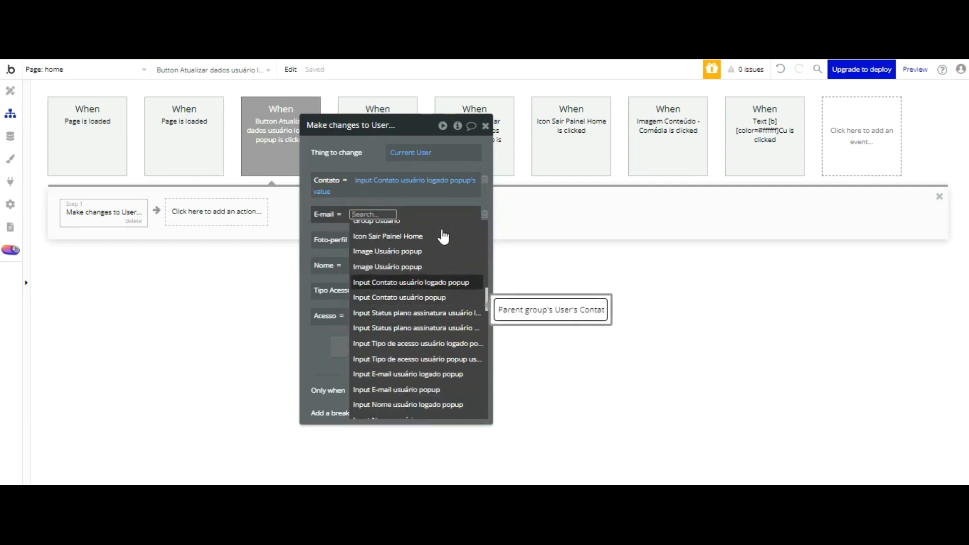
pyautogui.click(444, 374)
pyautogui.click(358, 244)
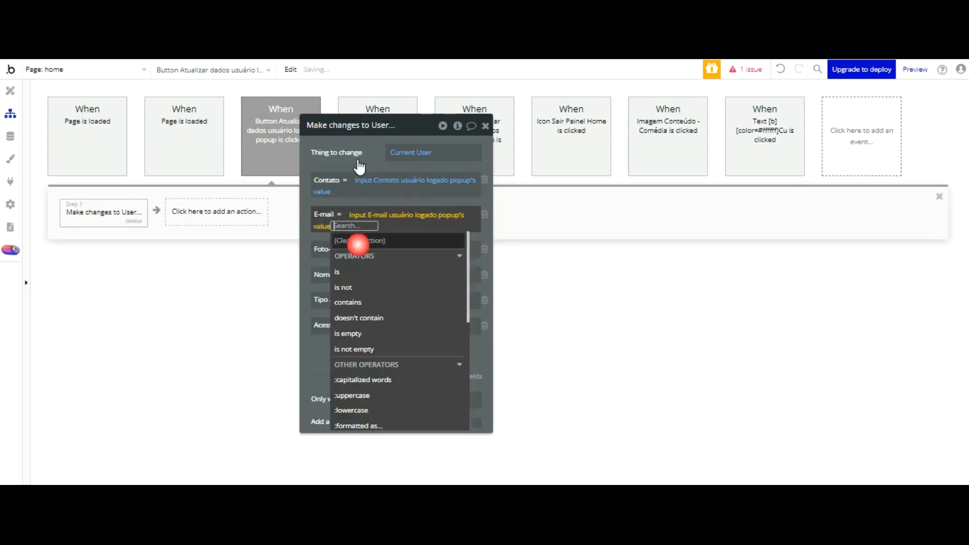
pyautogui.click(325, 228)
pyautogui.click(317, 234)
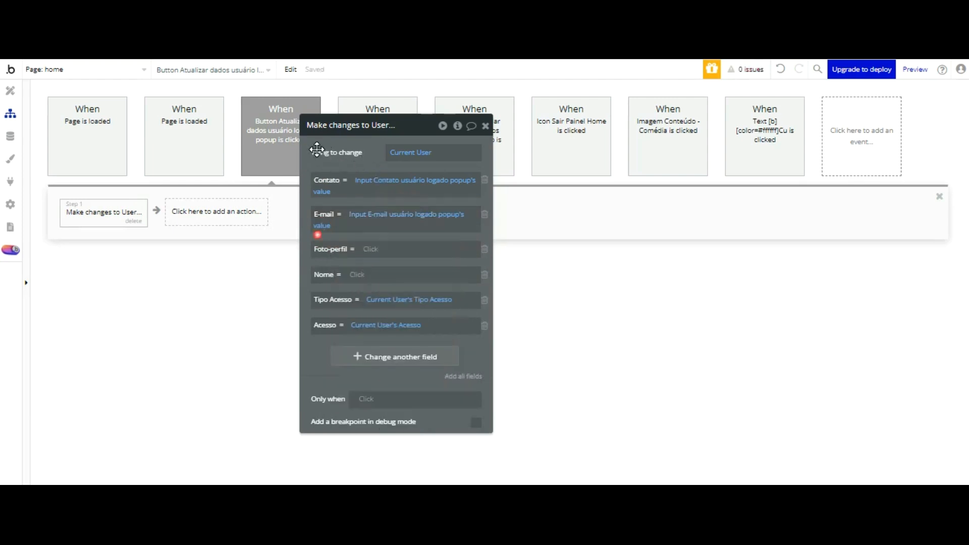
# Step: Check the photo uploader's name in the page design, then pick it for Foto-perfil
pyautogui.click(370, 251)
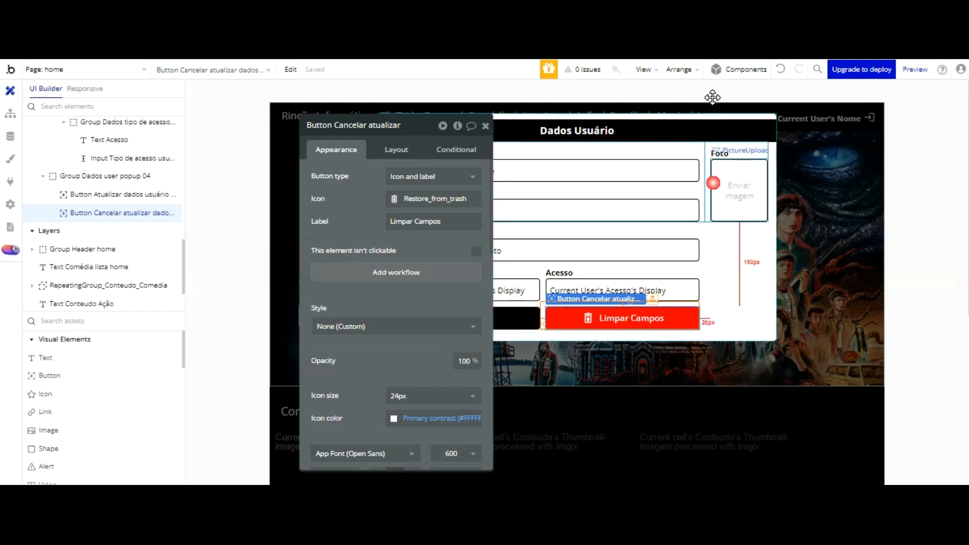
pyautogui.click(739, 191)
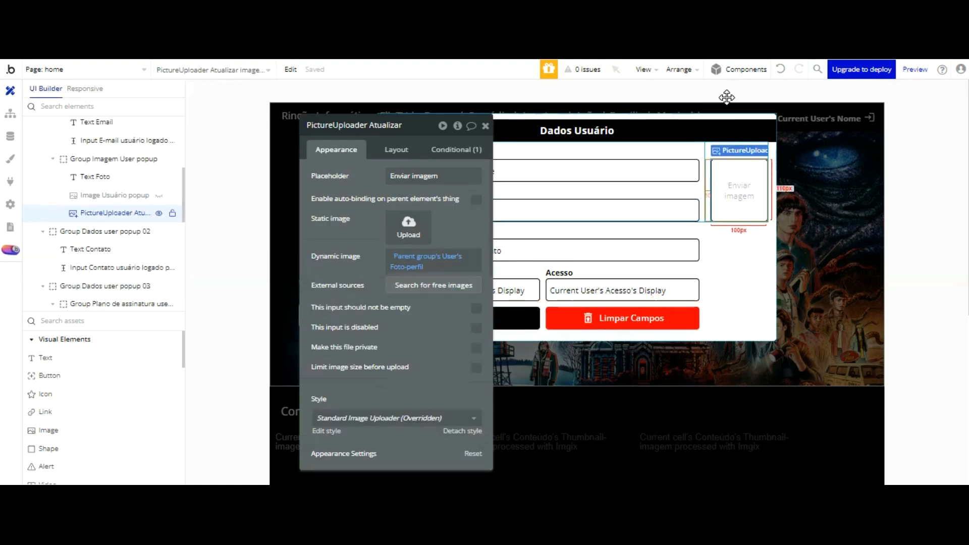
pyautogui.click(383, 125)
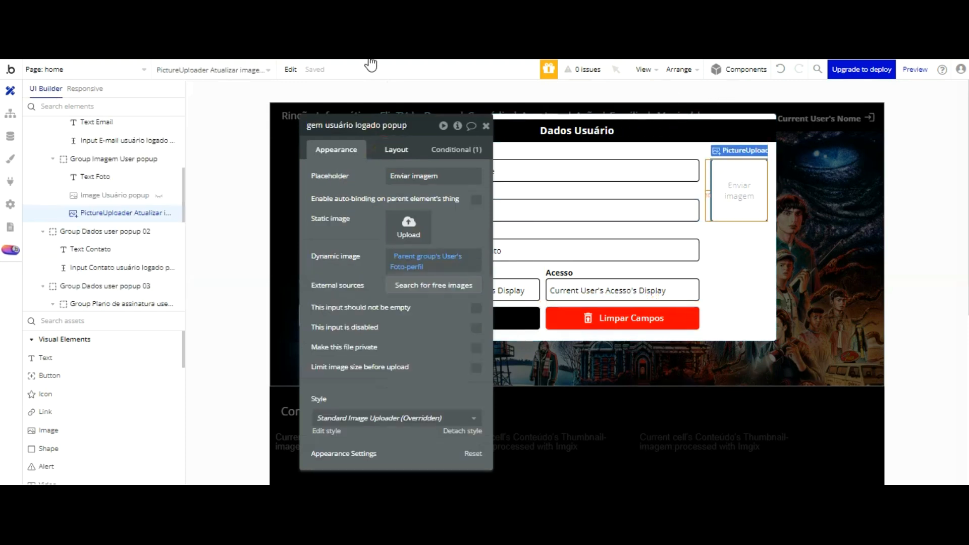
pyautogui.click(11, 113)
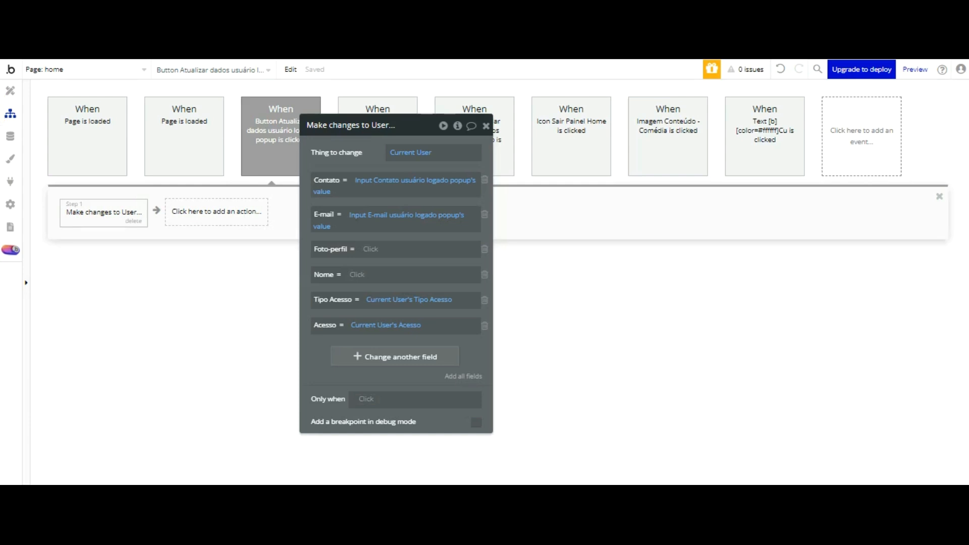
pyautogui.click(434, 250)
pyautogui.scroll(-5, 447, 274)
pyautogui.scroll(-12, 447, 275)
pyautogui.scroll(3, 446, 275)
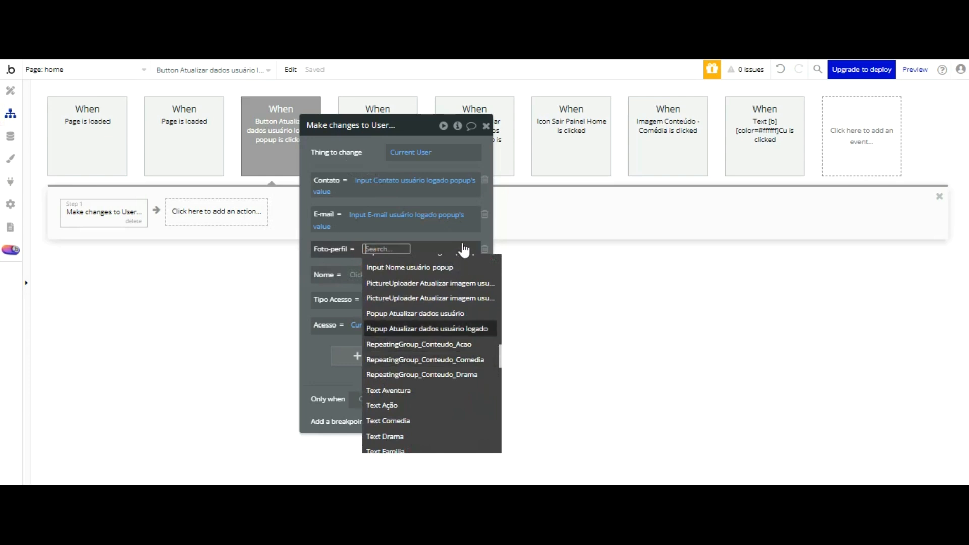
pyautogui.press('Up')
pyautogui.press('Up')
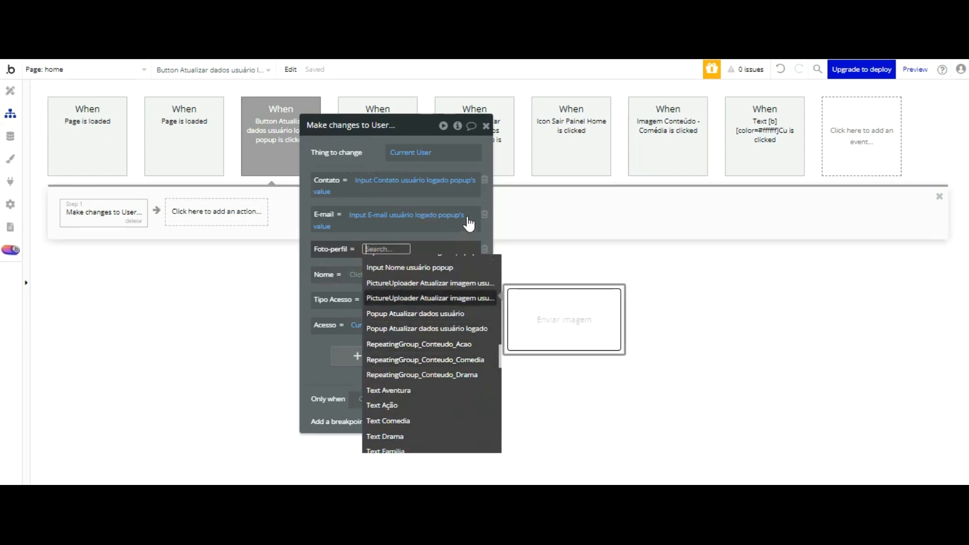
pyautogui.press('Up')
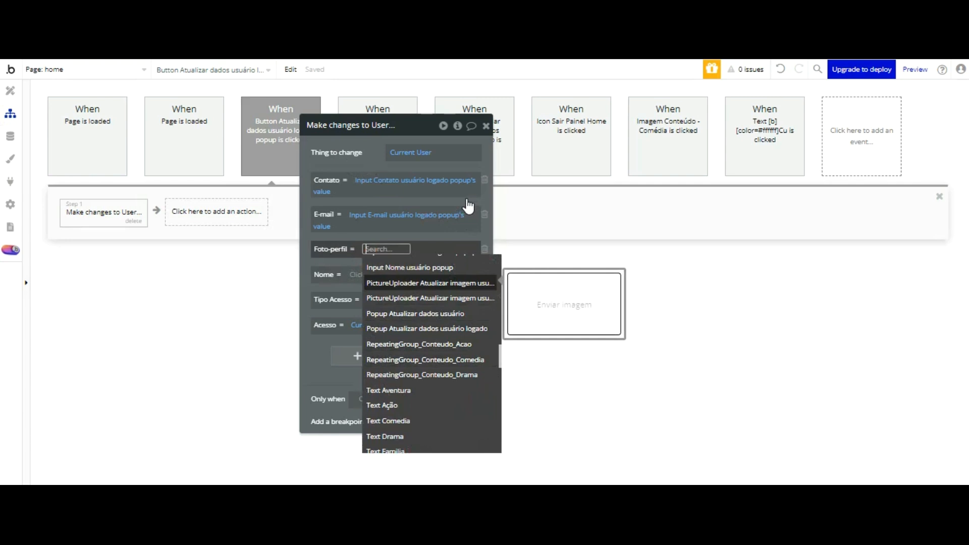
pyautogui.press('Return')
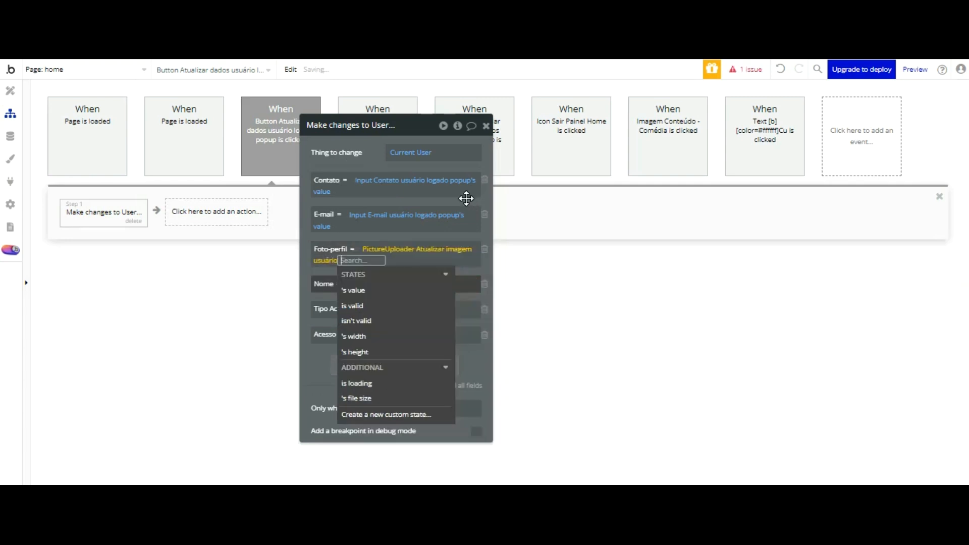
# Step: Re-pick Foto-perfil as PictureUploader's value
pyautogui.click(464, 251)
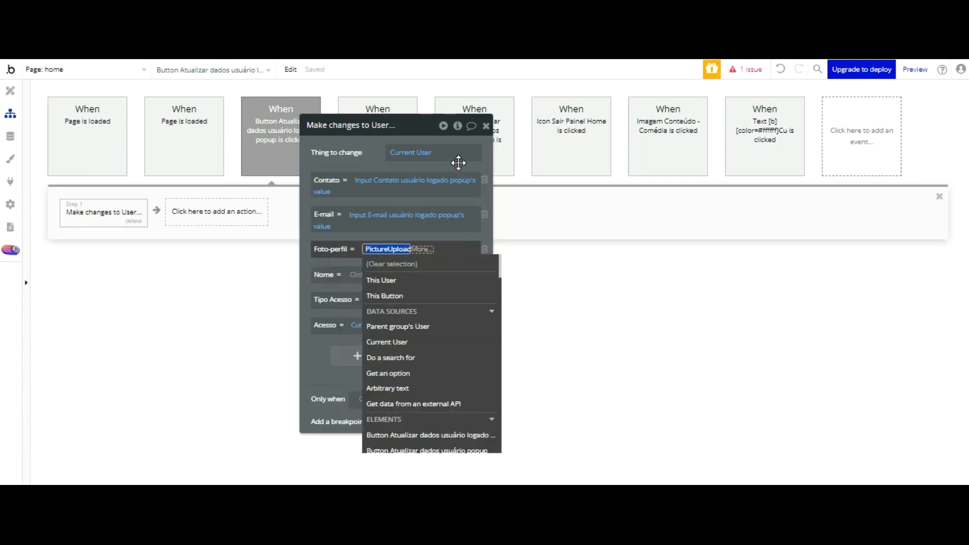
pyautogui.click(460, 246)
pyautogui.click(404, 249)
pyautogui.scroll(-5, 453, 271)
pyautogui.scroll(-5, 452, 271)
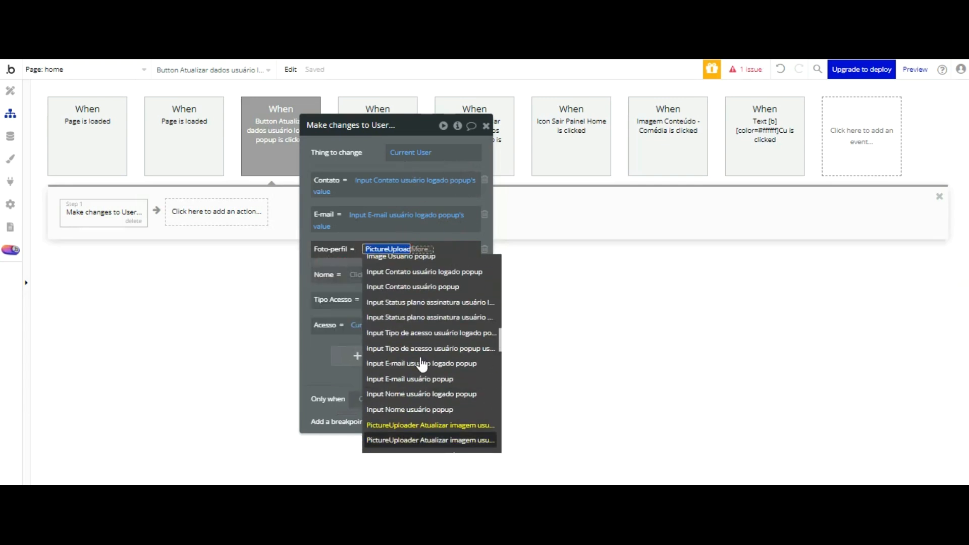
pyautogui.click(420, 441)
pyautogui.click(342, 183)
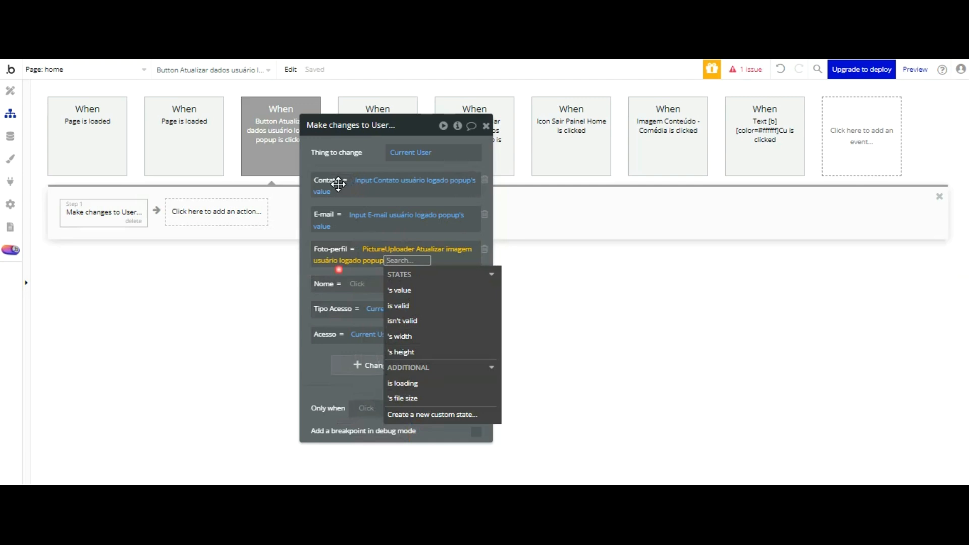
pyautogui.click(395, 252)
pyautogui.click(399, 290)
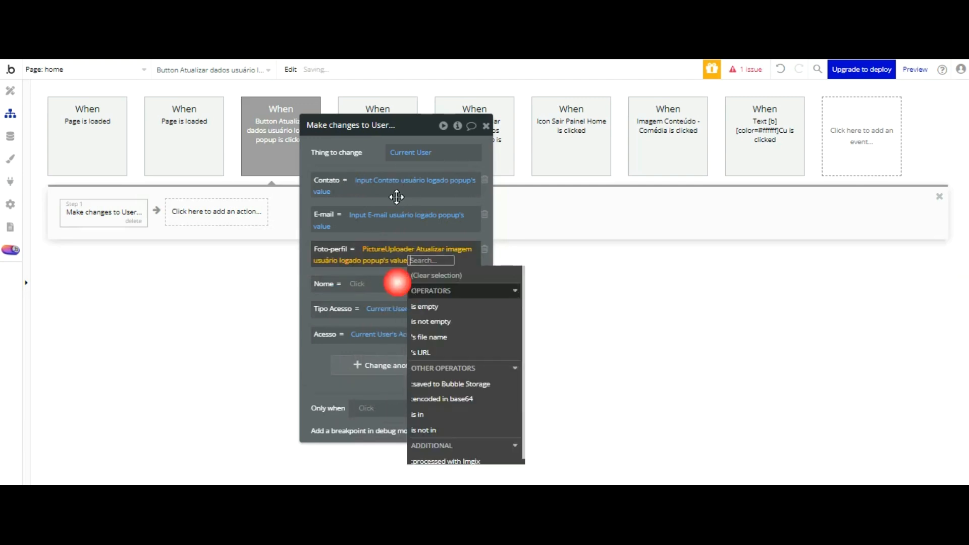
pyautogui.click(363, 280)
# Step: Set Nome to Input Nome usuário logado popup's value
pyautogui.scroll(-10, 439, 287)
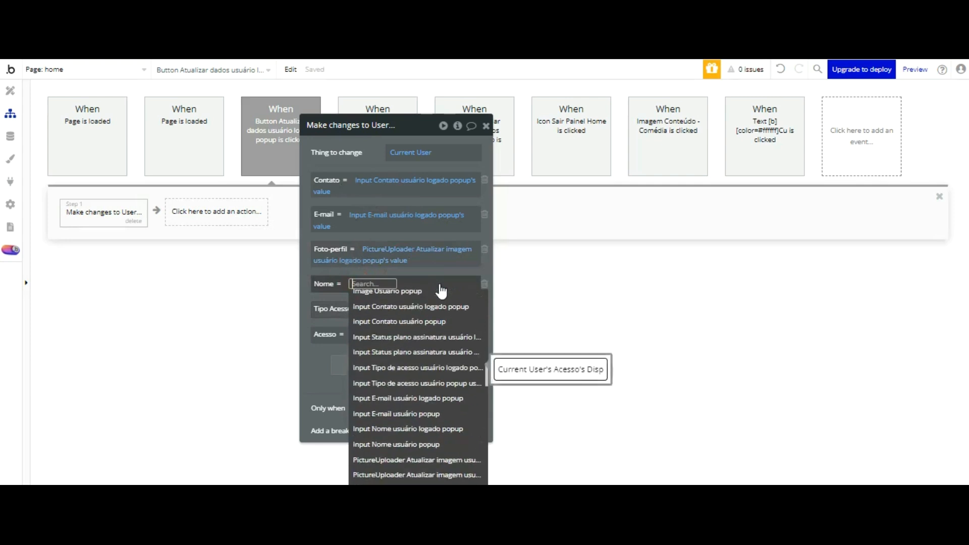
pyautogui.click(426, 428)
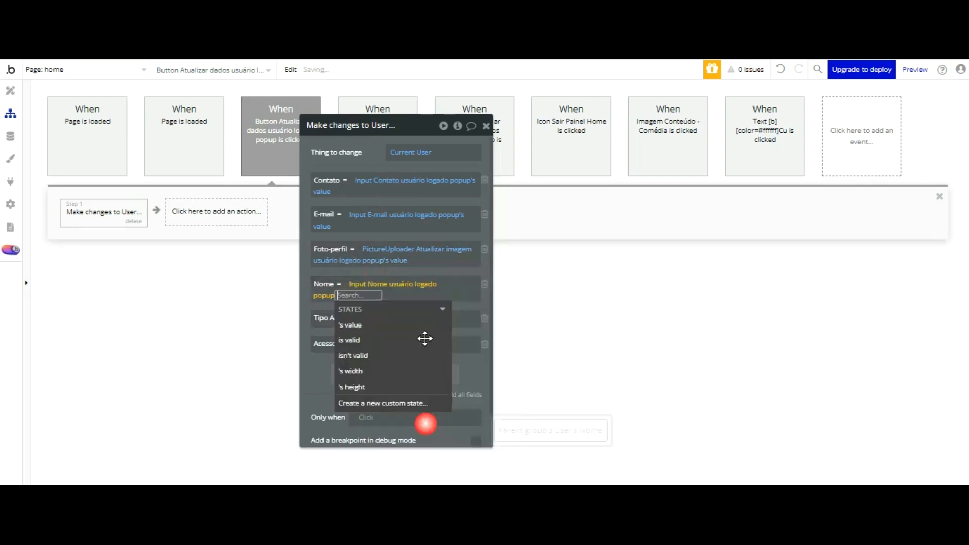
pyautogui.click(322, 384)
pyautogui.click(322, 297)
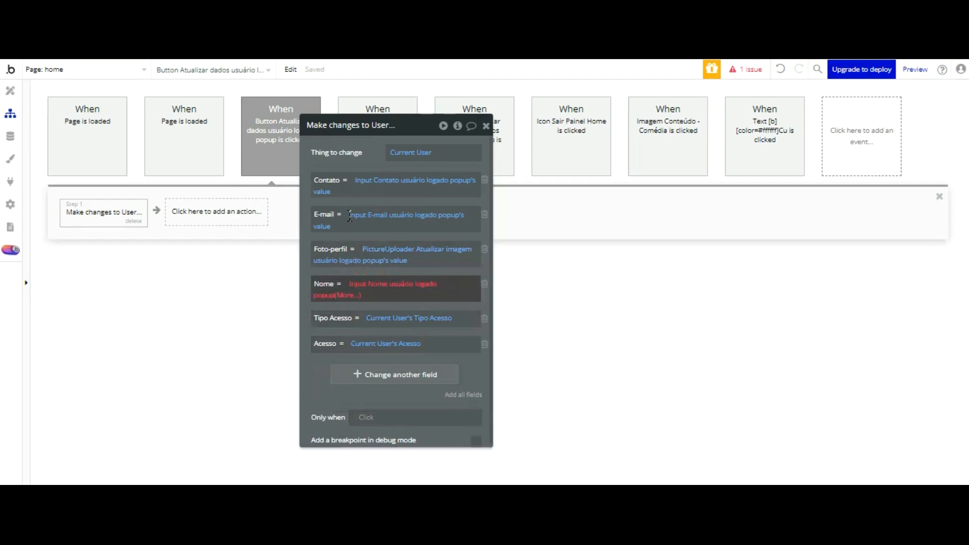
pyautogui.click(358, 323)
pyautogui.moveTo(306, 310); pyautogui.dragTo(451, 296)
pyautogui.click(230, 222)
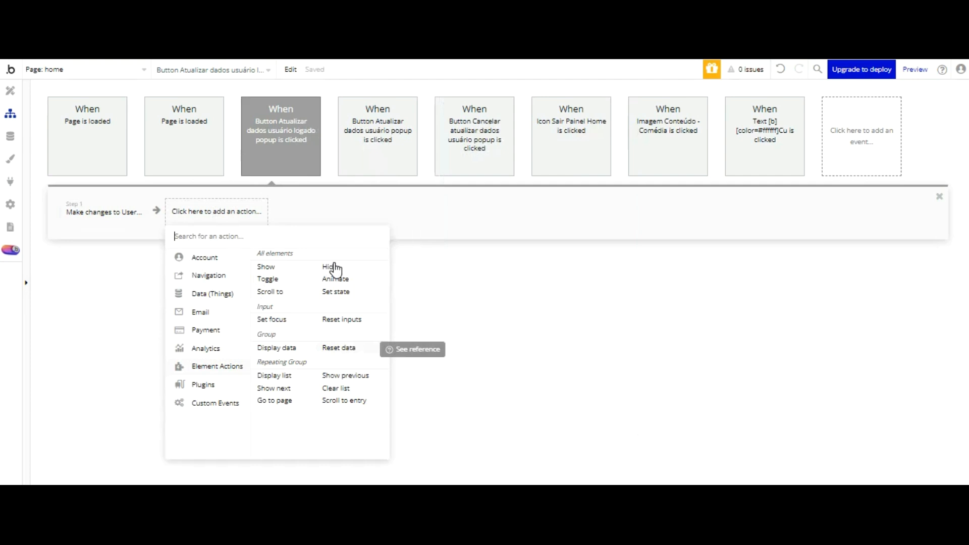
# Step: Add a Reset data step for Popup Atualizar dados usuário logado
pyautogui.click(337, 347)
pyautogui.click(294, 212)
pyautogui.click(204, 211)
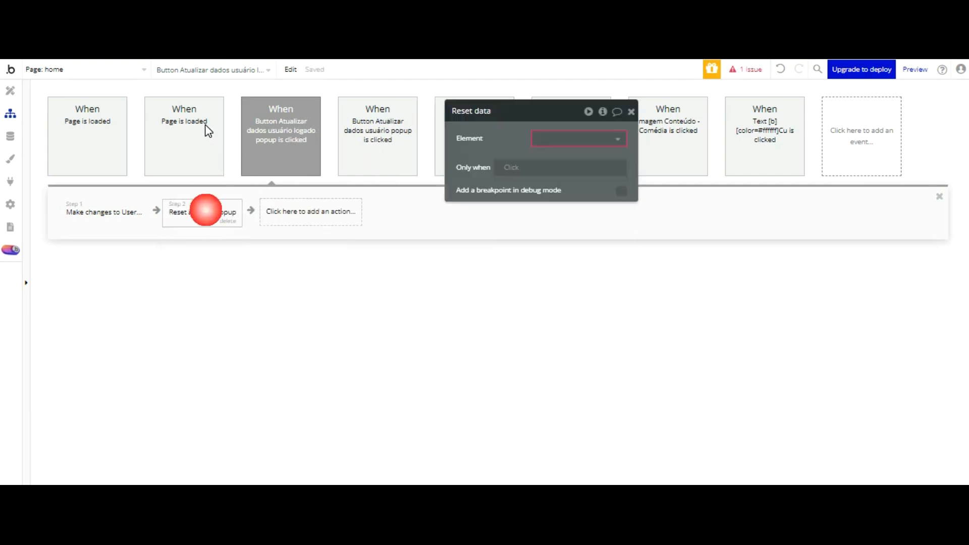
pyautogui.click(594, 139)
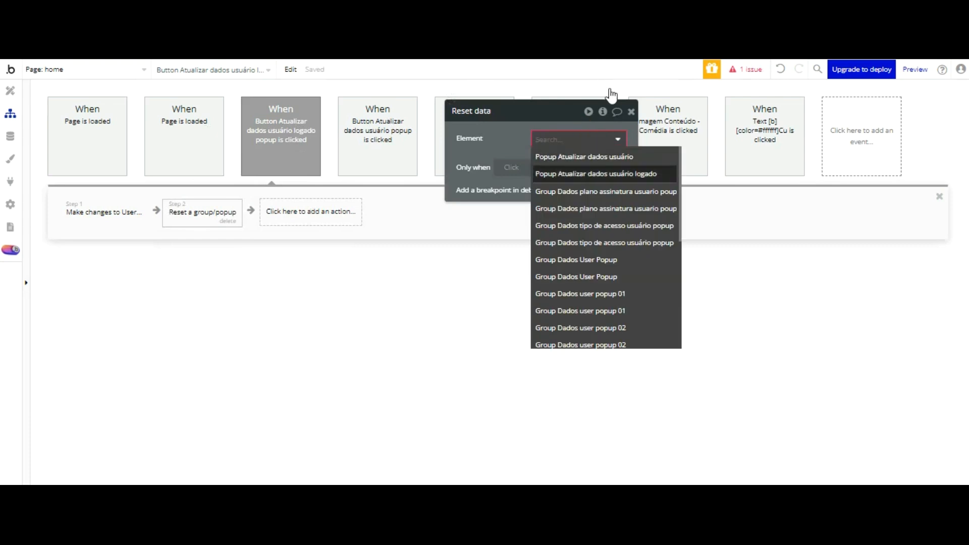
pyautogui.click(608, 174)
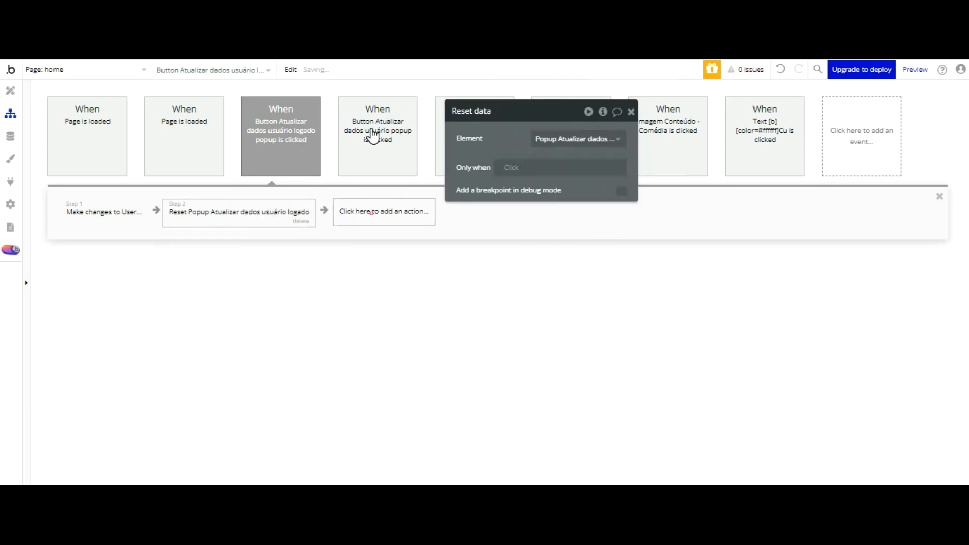
# Step: Add a BEP Toast Alert as the third action, found by searching 'bep'
pyautogui.click(371, 212)
pyautogui.moveTo(385, 276)
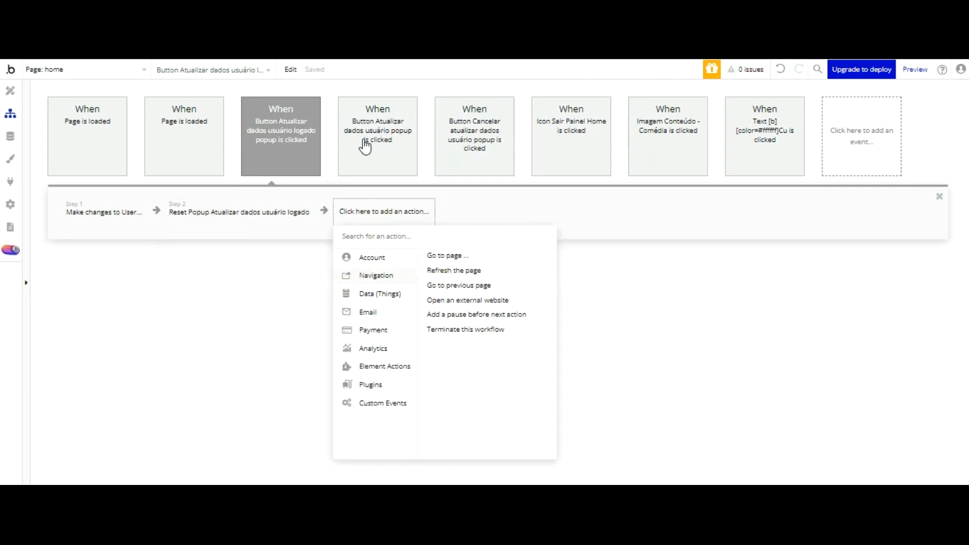
pyautogui.write('bep')
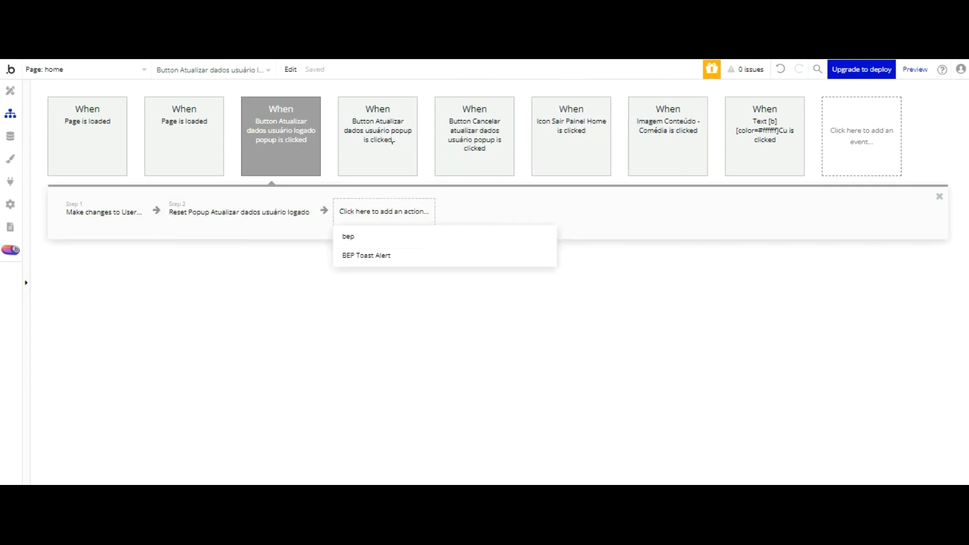
pyautogui.press('Return')
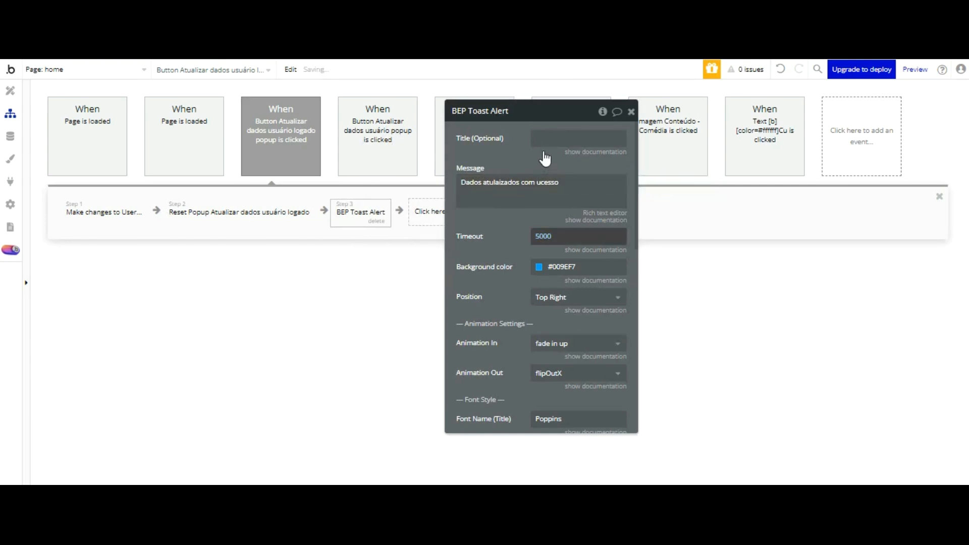
# Step: Give the toast a 2500 timeout, Success background, Center position and font size 20
pyautogui.click(543, 236)
pyautogui.write('2500')
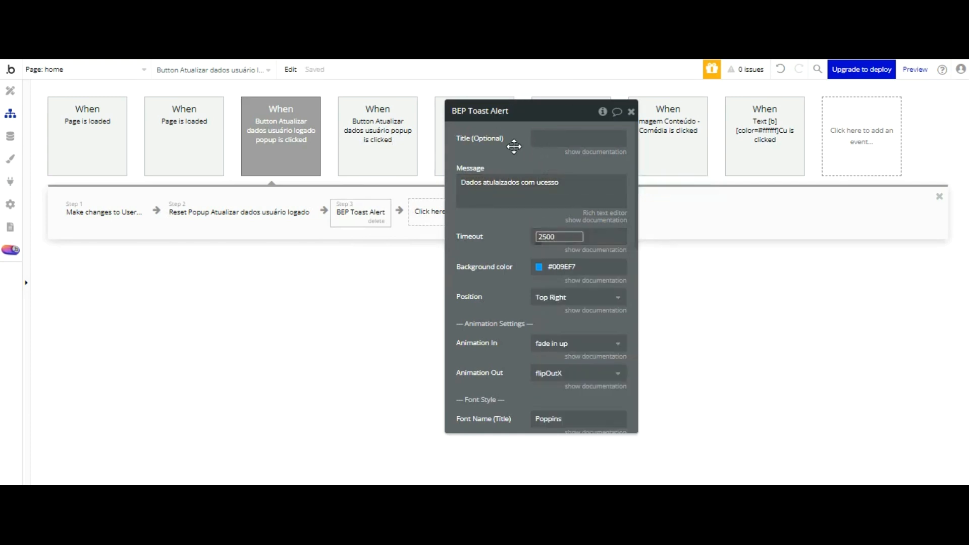
pyautogui.click(517, 169)
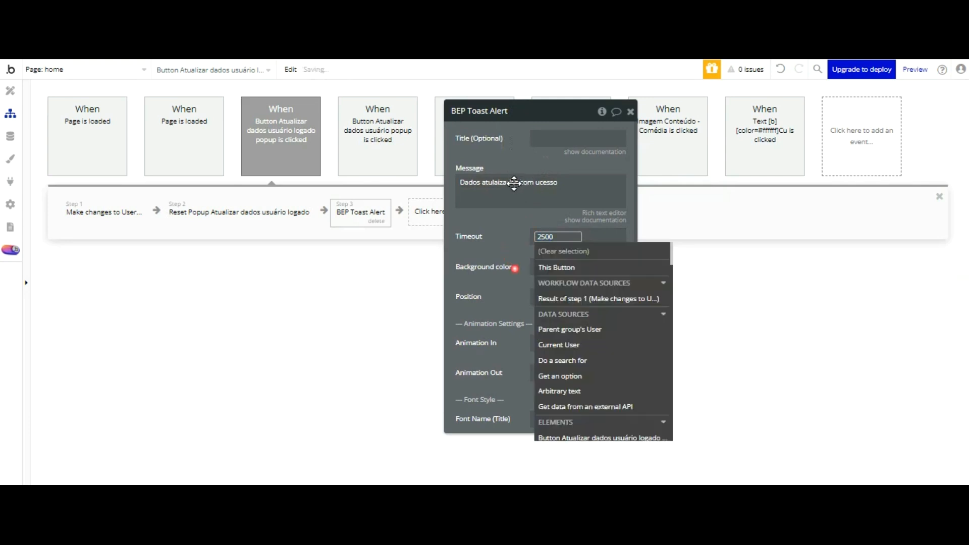
pyautogui.click(515, 269)
pyautogui.click(545, 268)
pyautogui.click(619, 418)
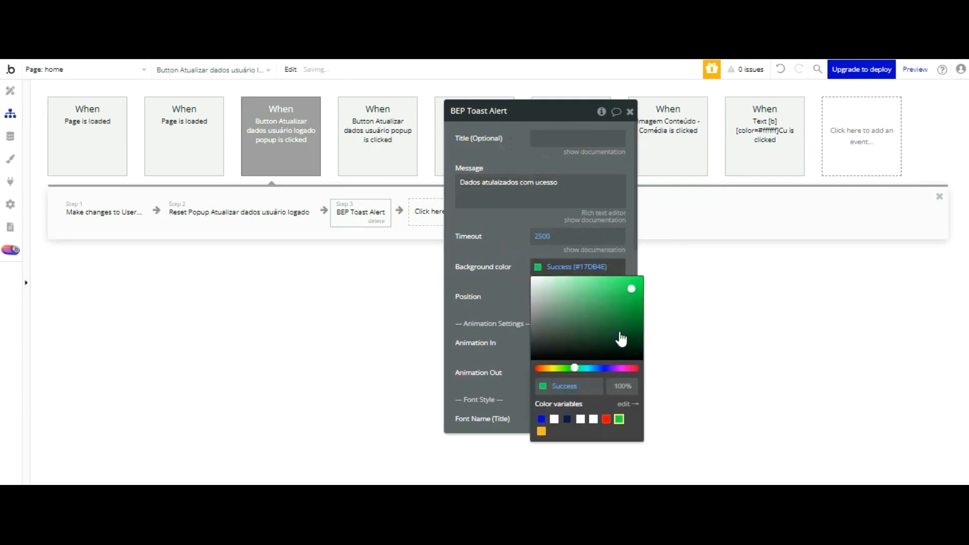
pyautogui.click(498, 177)
pyautogui.click(554, 296)
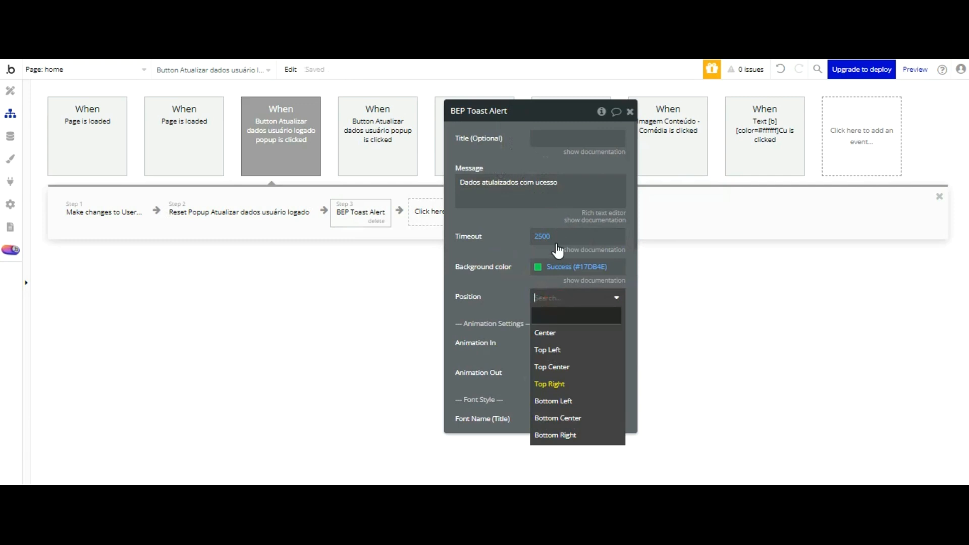
pyautogui.click(545, 333)
pyautogui.scroll(-3, 524, 221)
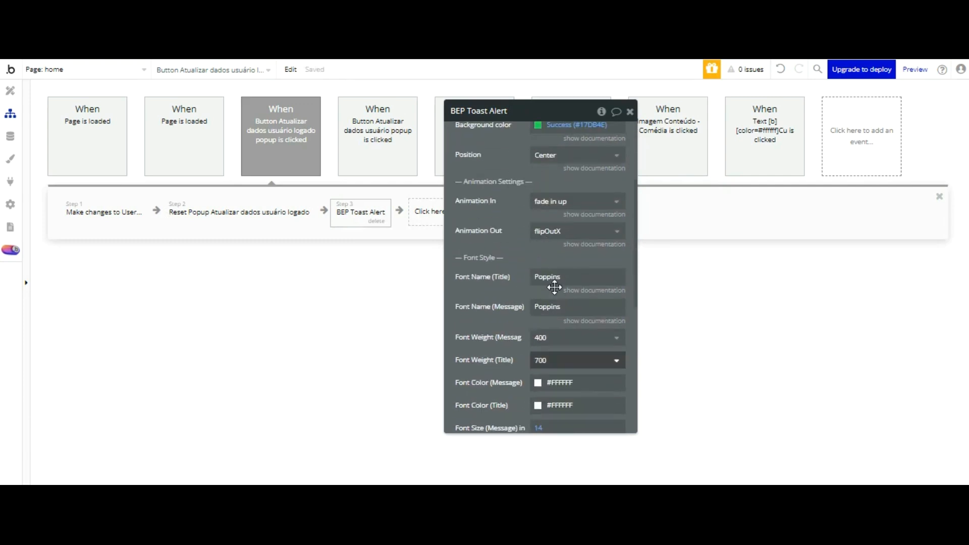
pyautogui.click(537, 427)
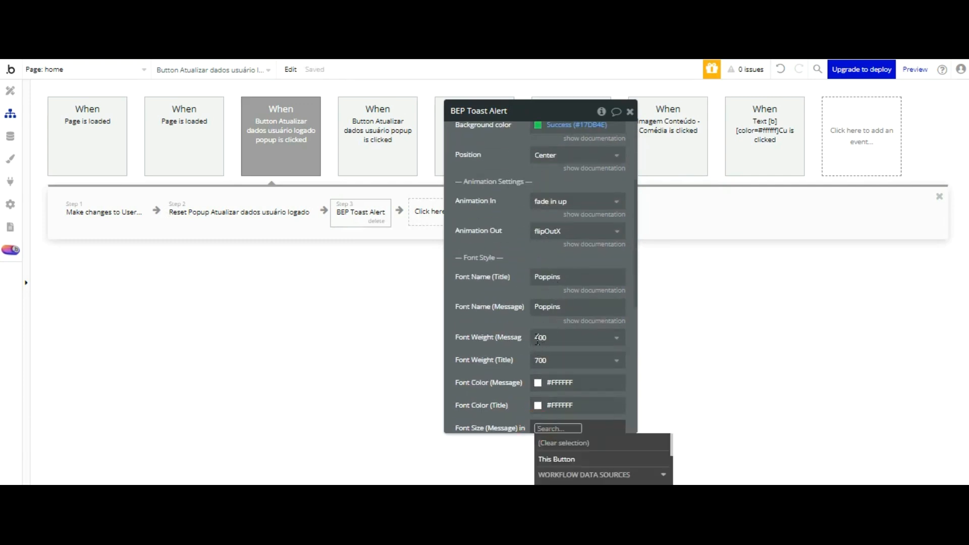
pyautogui.write('20')
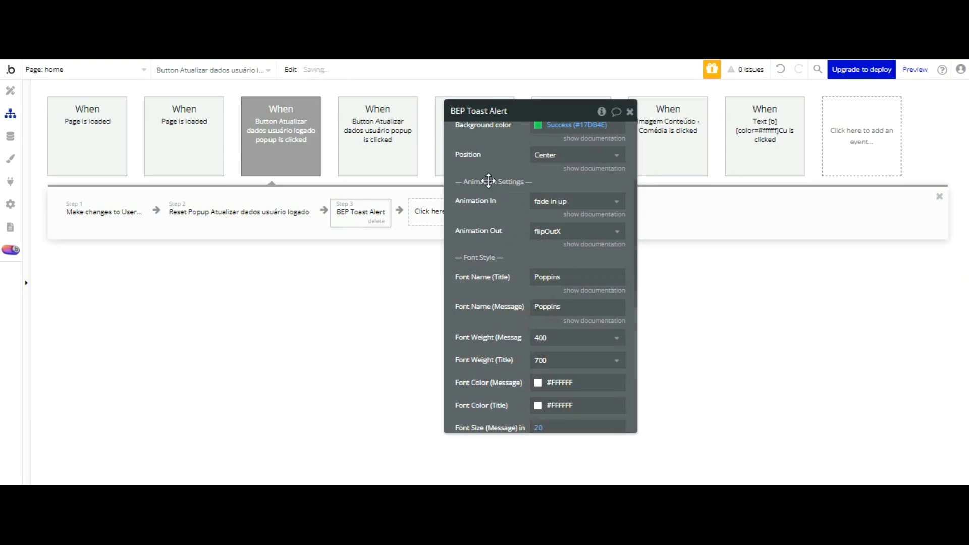
# Step: Add a fourth step hiding Popup Atualizar dados usuário logado, then return to Design
pyautogui.click(427, 209)
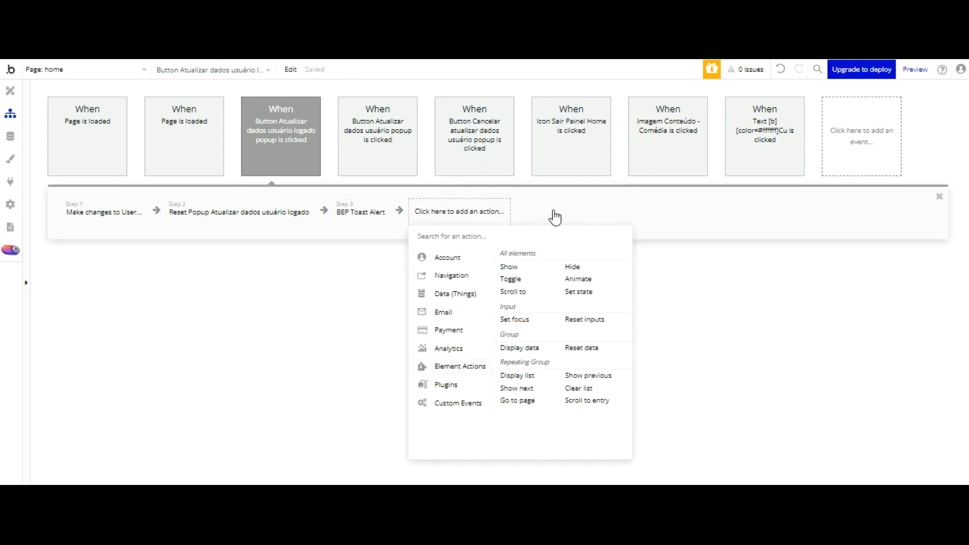
pyautogui.click(572, 266)
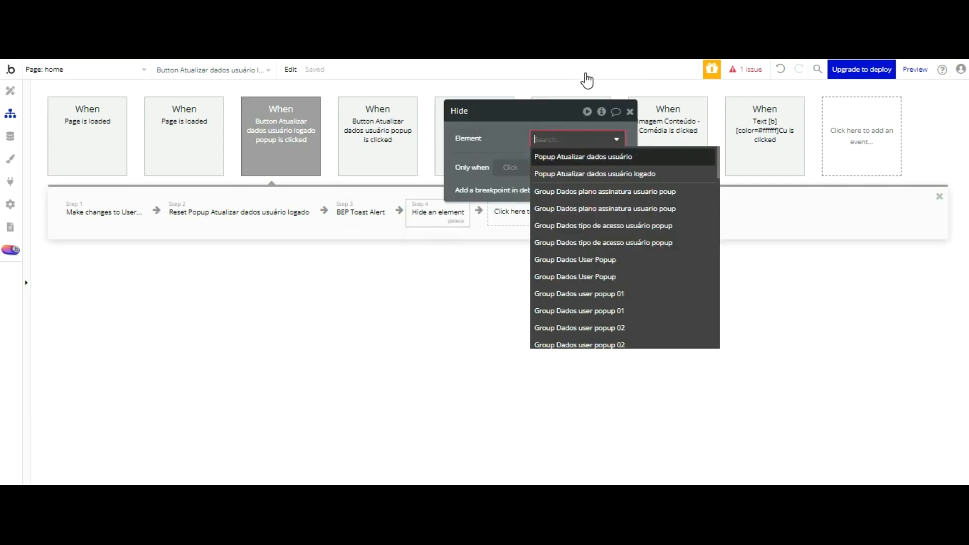
pyautogui.press('Down')
pyautogui.press('Return')
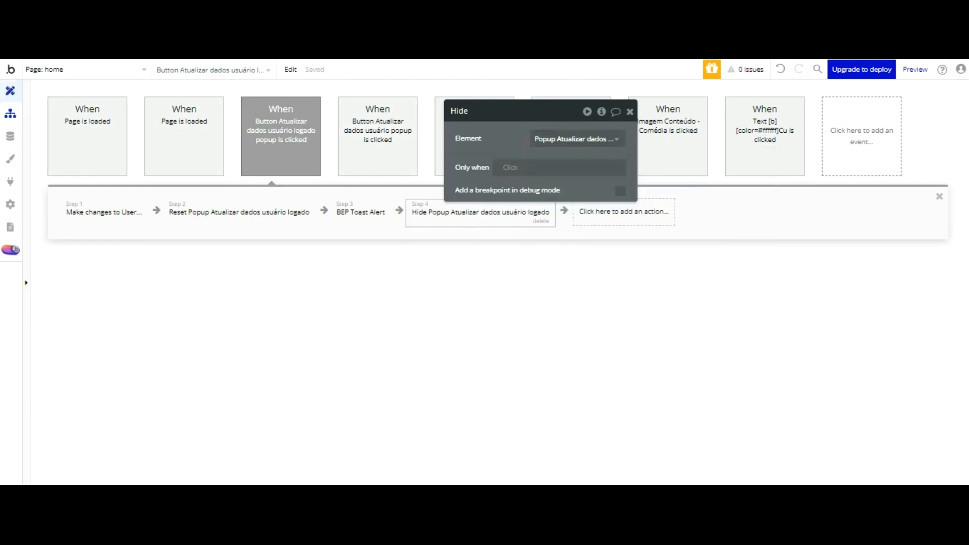
pyautogui.click(13, 90)
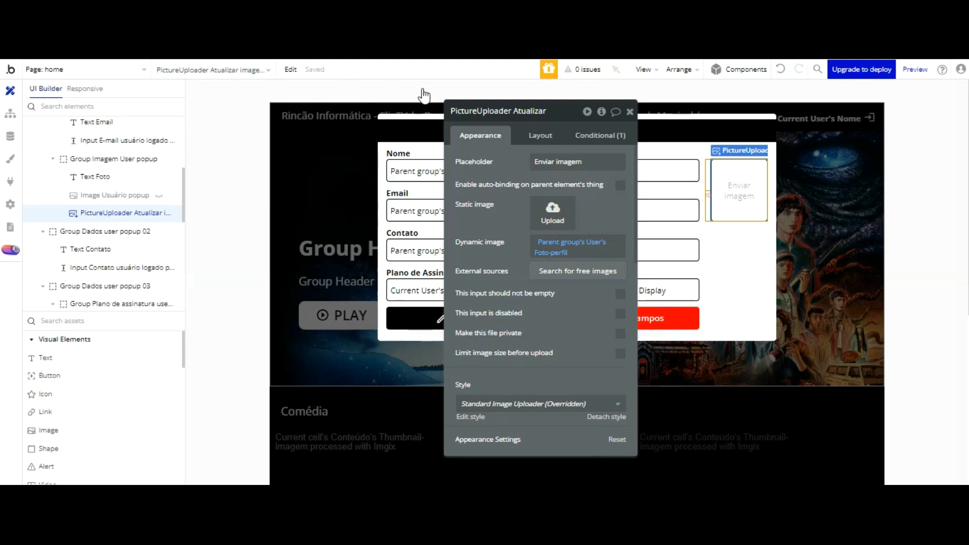
# Step: Give the Dados Usuário title a 650 px max width and left alignment
pyautogui.click(642, 227)
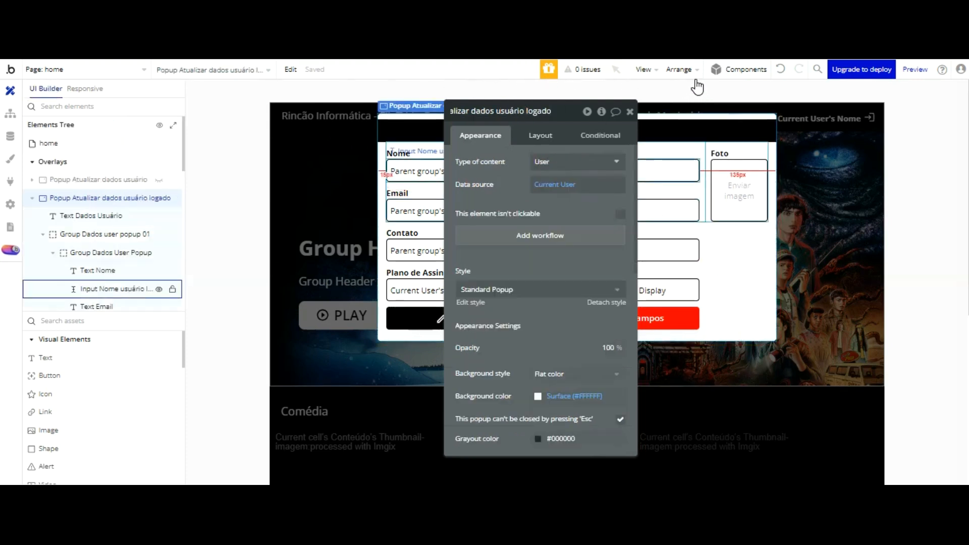
pyautogui.moveTo(595, 129); pyautogui.dragTo(473, 129)
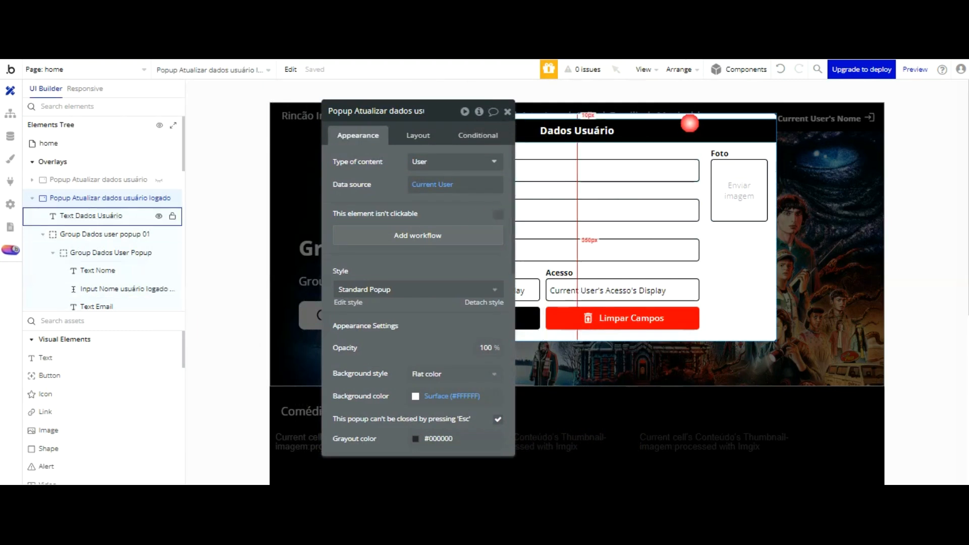
pyautogui.click(689, 123)
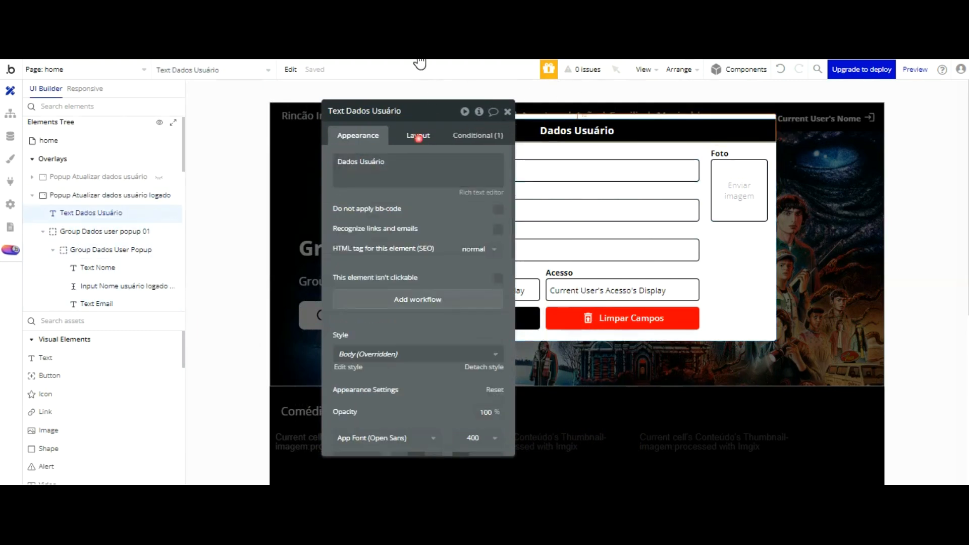
pyautogui.click(418, 136)
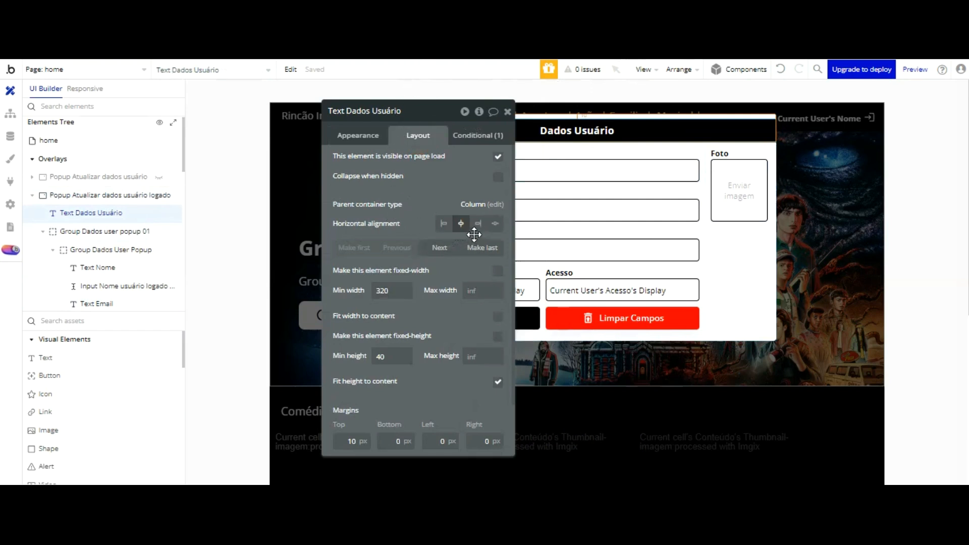
pyautogui.click(702, 190)
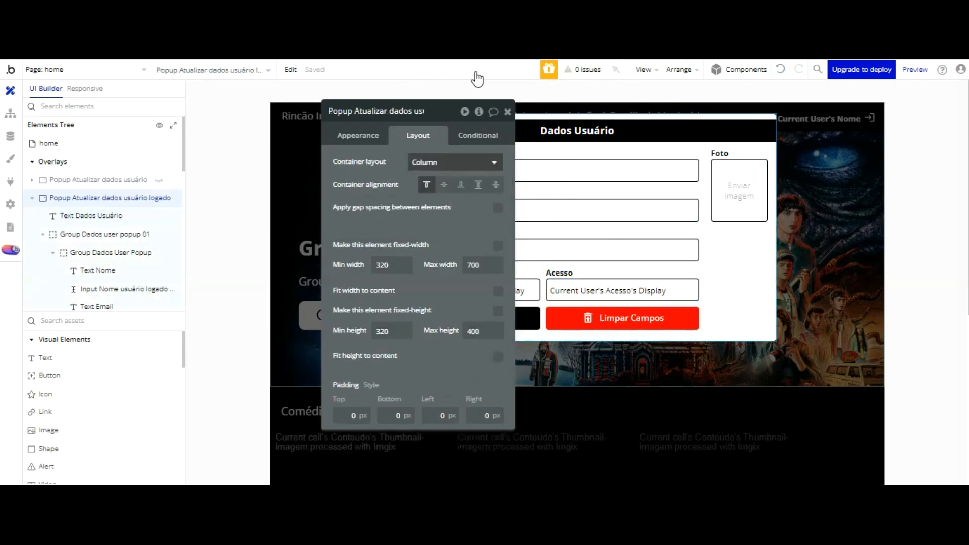
pyautogui.click(578, 131)
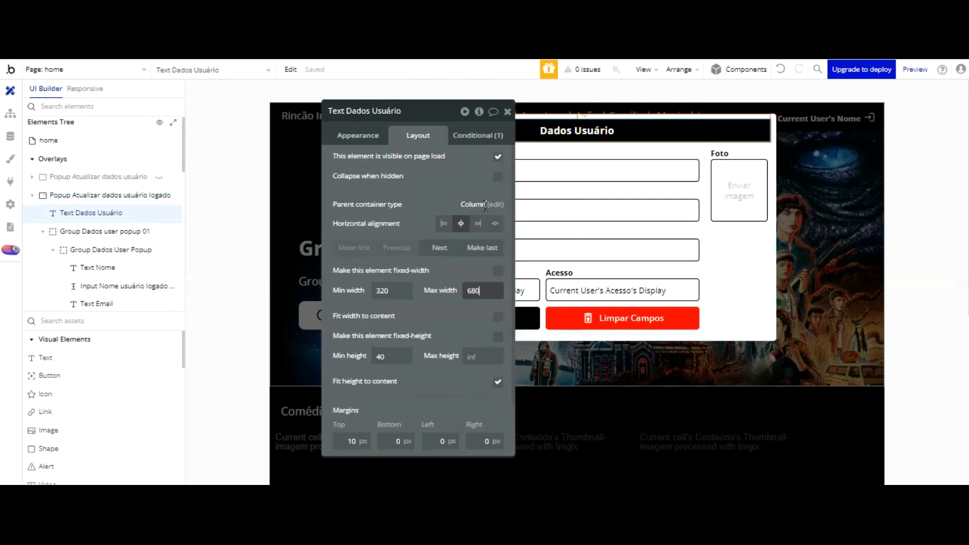
pyautogui.write('650')
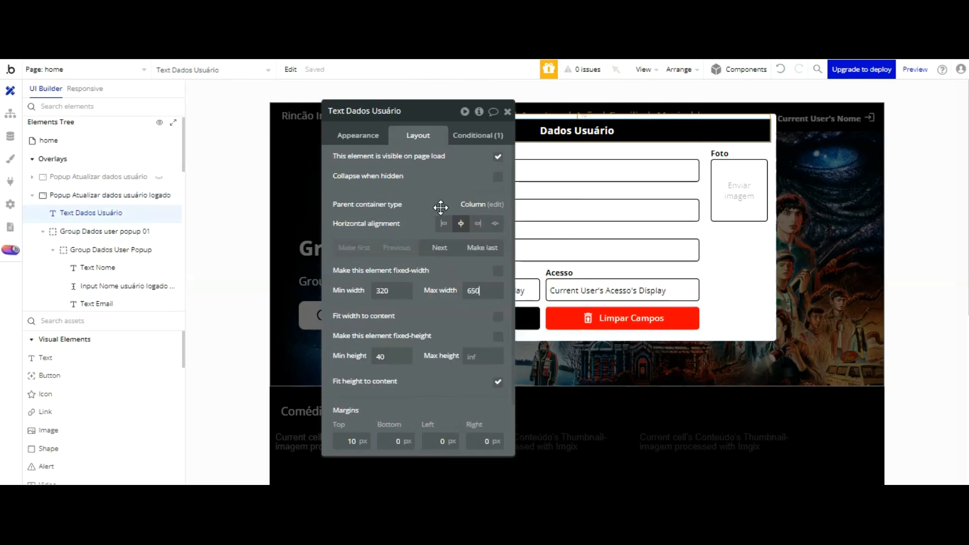
pyautogui.moveTo(484, 149); pyautogui.dragTo(314, 150)
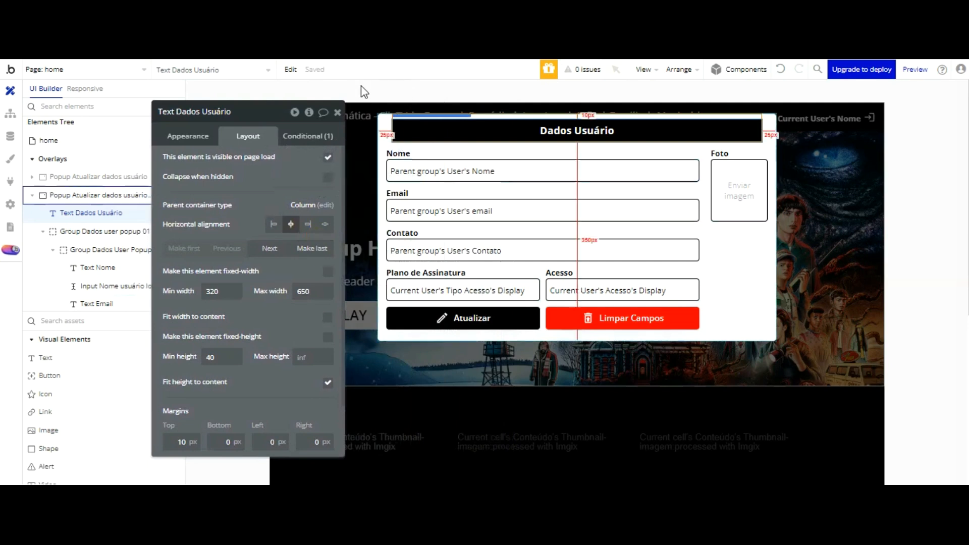
pyautogui.click(274, 138)
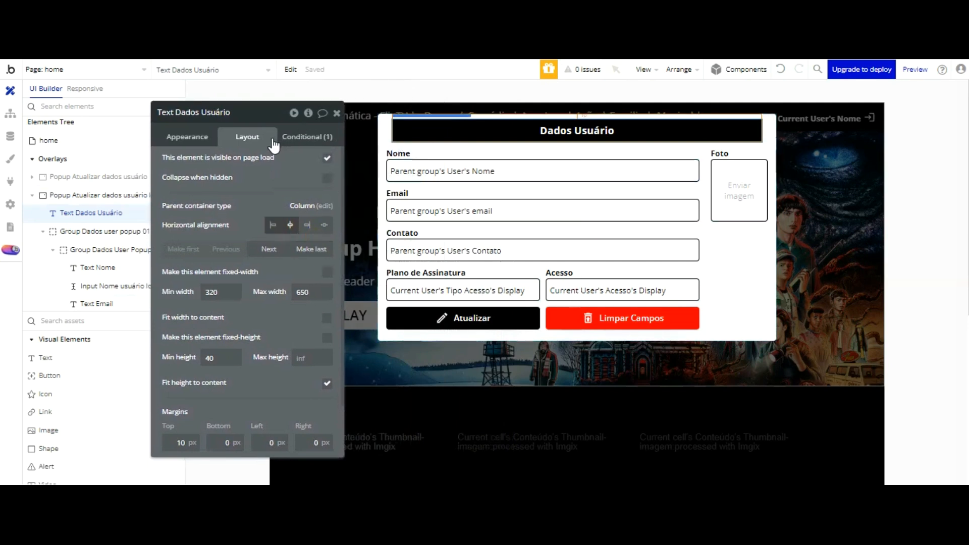
pyautogui.click(273, 225)
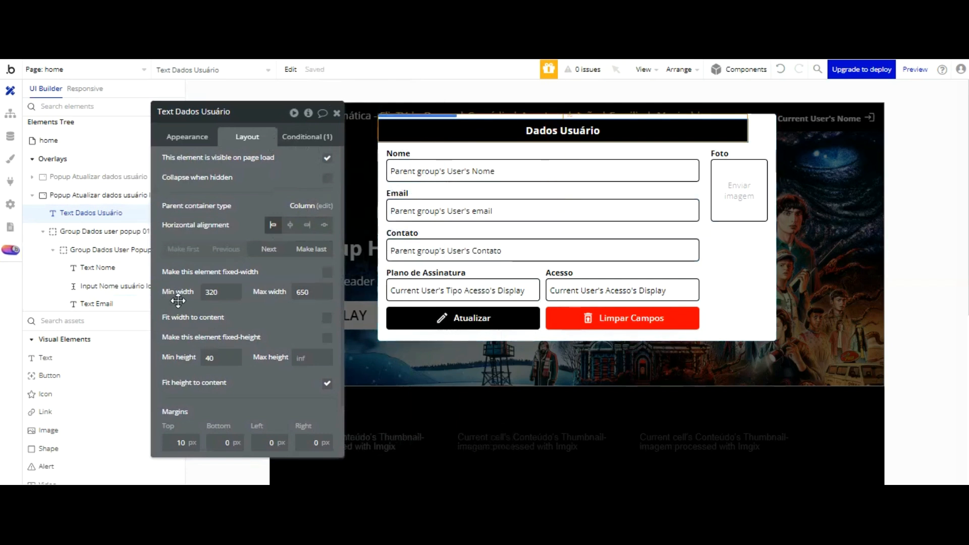
pyautogui.click(50, 376)
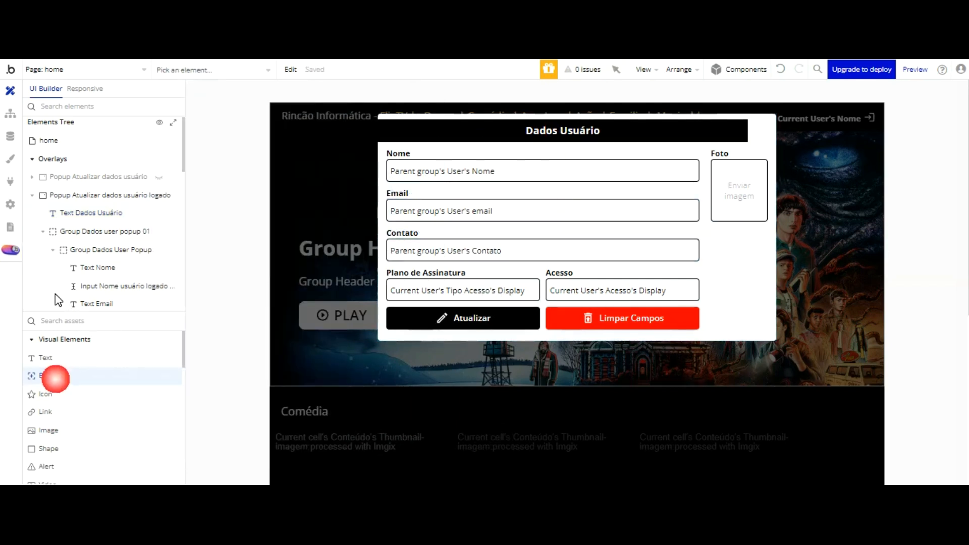
# Step: Place a star icon under the Dados Usuário title and group both into Group User
pyautogui.click(45, 393)
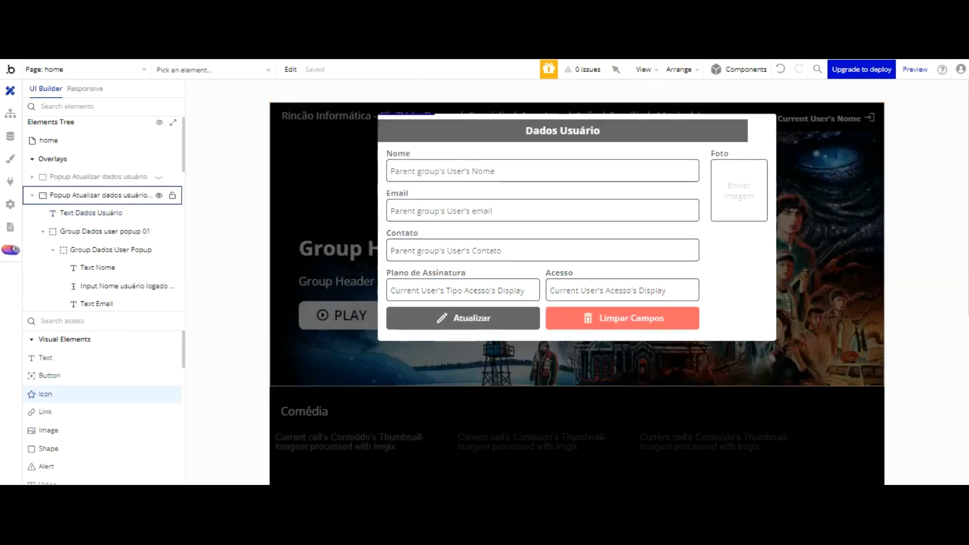
pyautogui.click(386, 149)
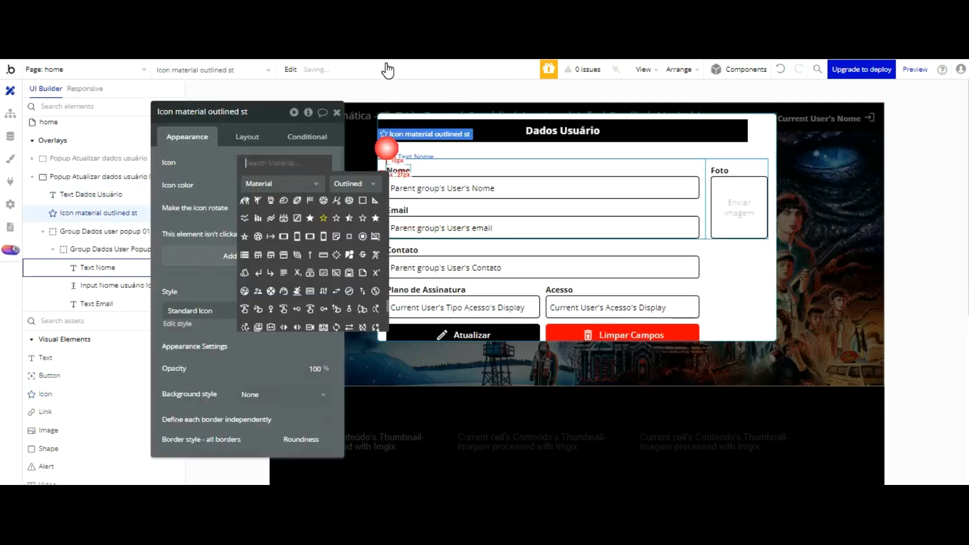
pyautogui.keyDown('shift'); pyautogui.click(489, 129); pyautogui.keyUp('shift')
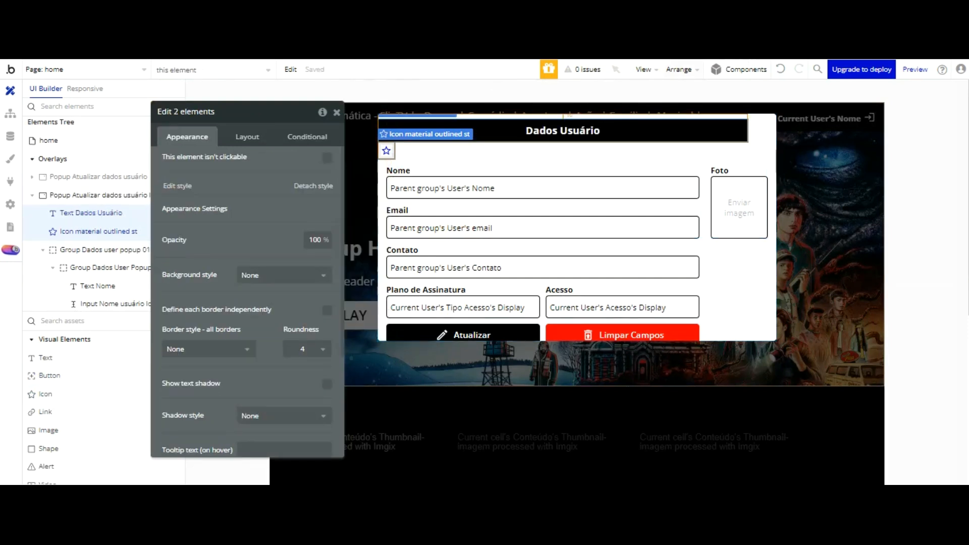
pyautogui.click(678, 69)
pyautogui.click(664, 289)
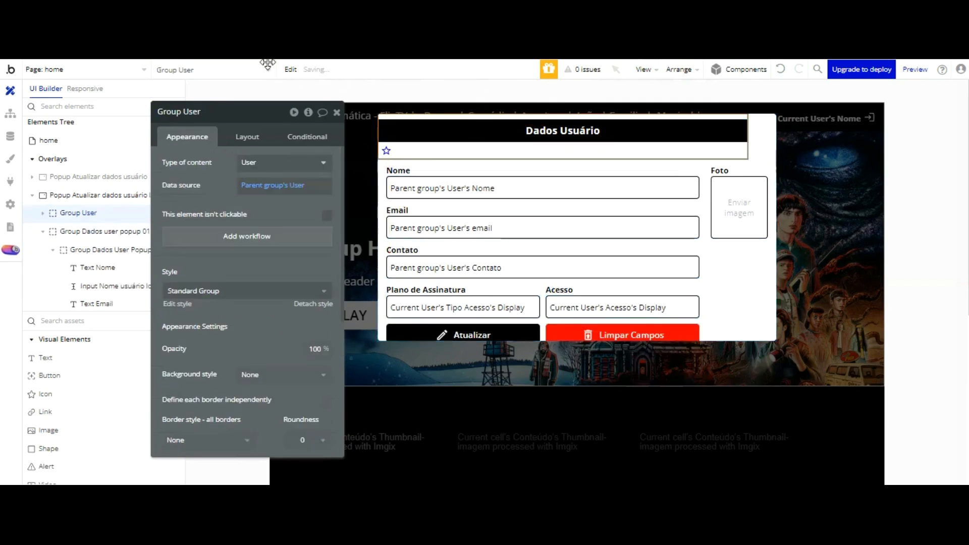
pyautogui.click(247, 136)
pyautogui.click(275, 161)
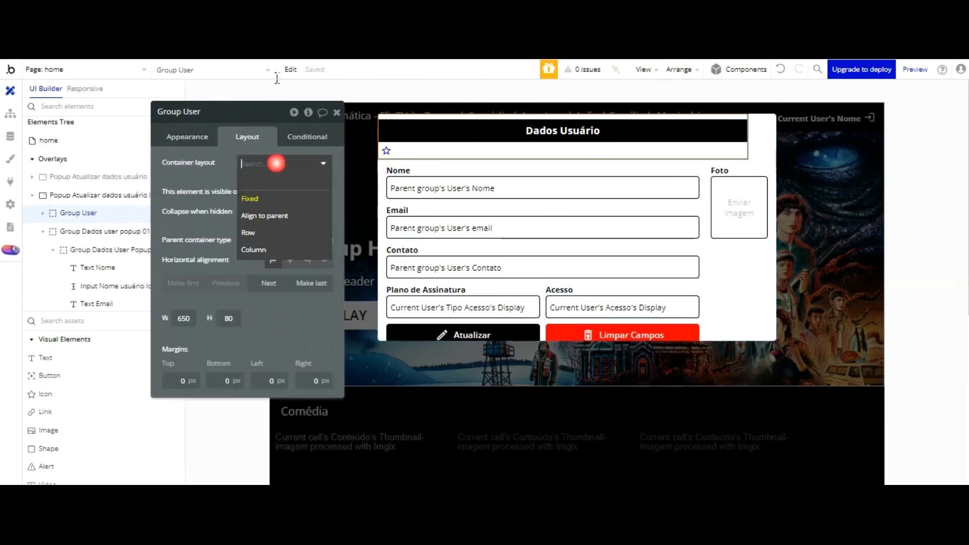
# Step: Switch the group to Row layout, rename it 'Dados usuário logado popup', and unfix its width
pyautogui.click(269, 233)
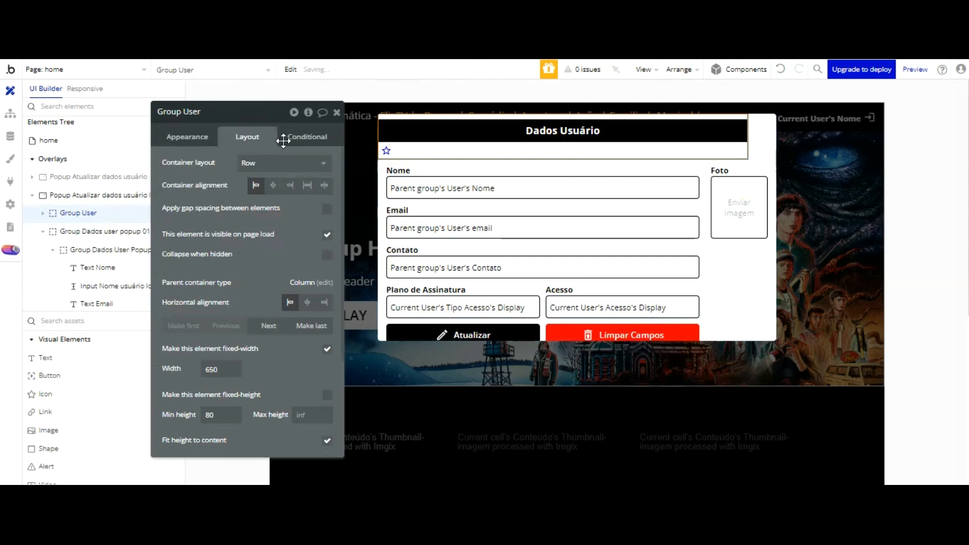
pyautogui.doubleClick(215, 112)
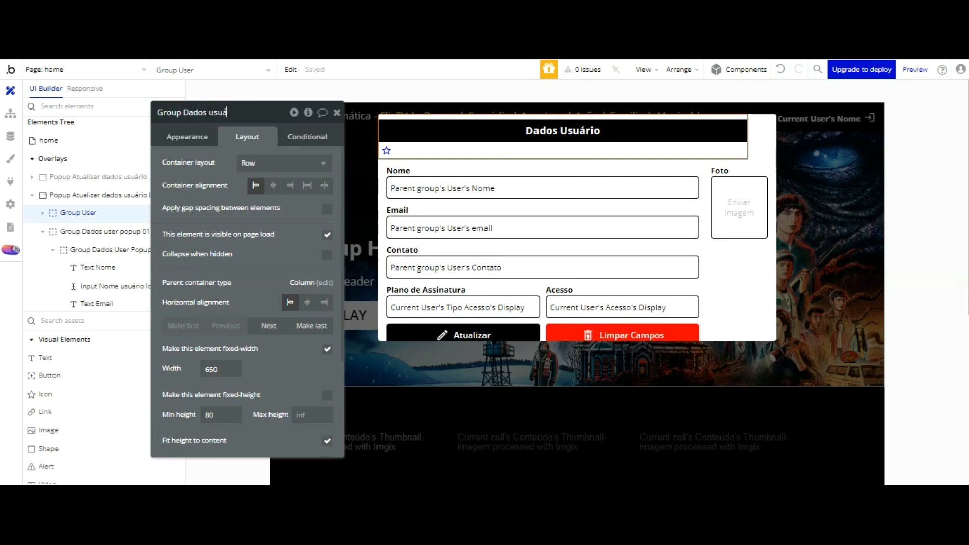
pyautogui.write('Dados usuário logad')
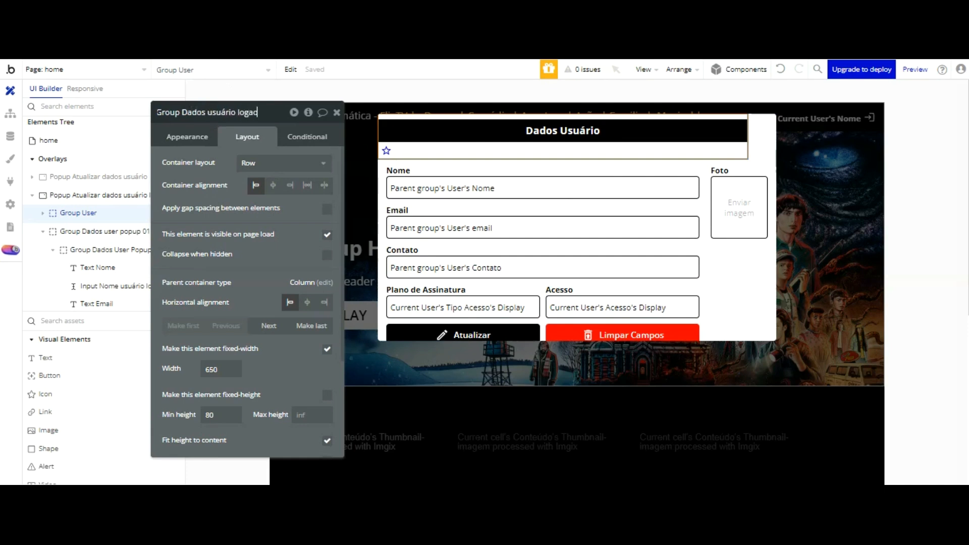
pyautogui.write('o popup')
pyautogui.click(284, 248)
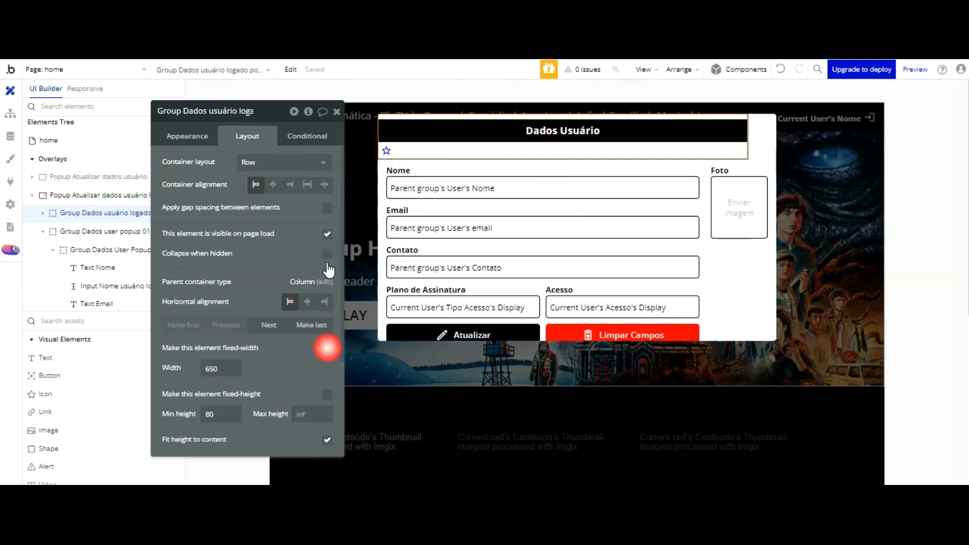
pyautogui.click(327, 348)
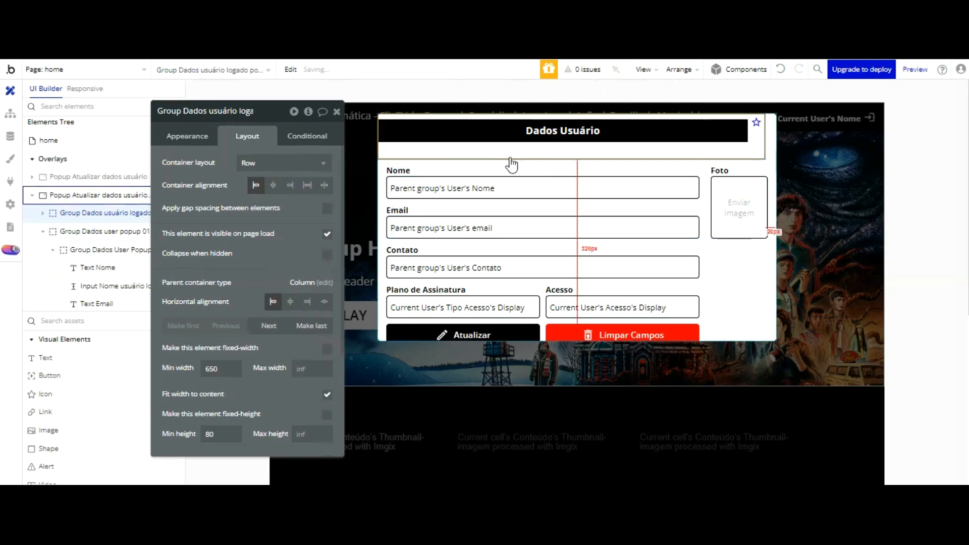
# Step: Centre the star vertically and set the group's min height to 0 without fit-to-content width
pyautogui.click(755, 122)
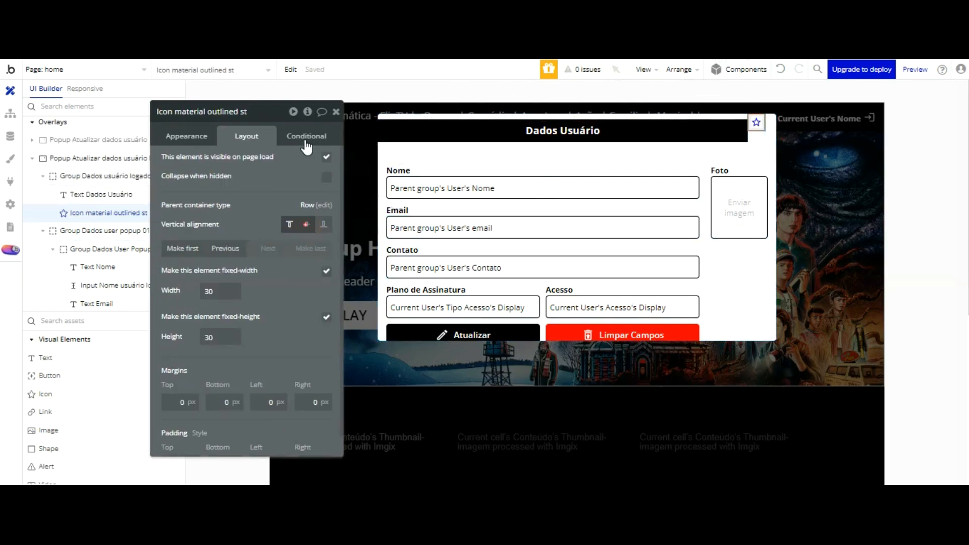
pyautogui.click(306, 224)
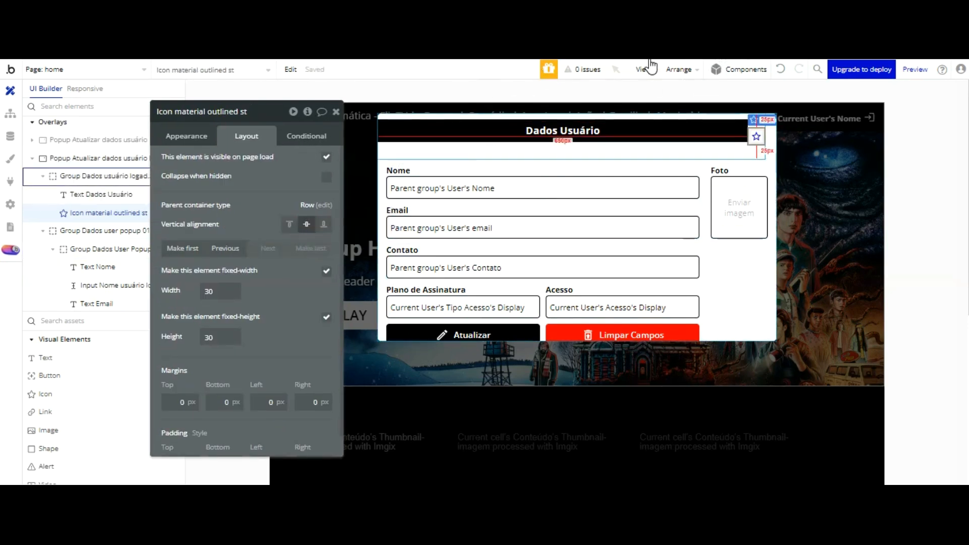
pyautogui.click(651, 151)
pyautogui.scroll(-1, 278, 312)
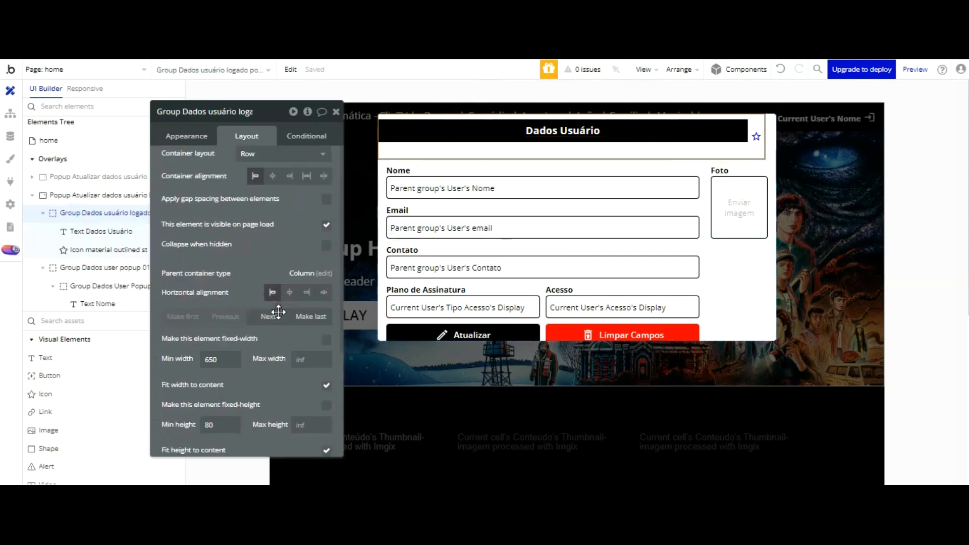
pyautogui.scroll(-1, 272, 303)
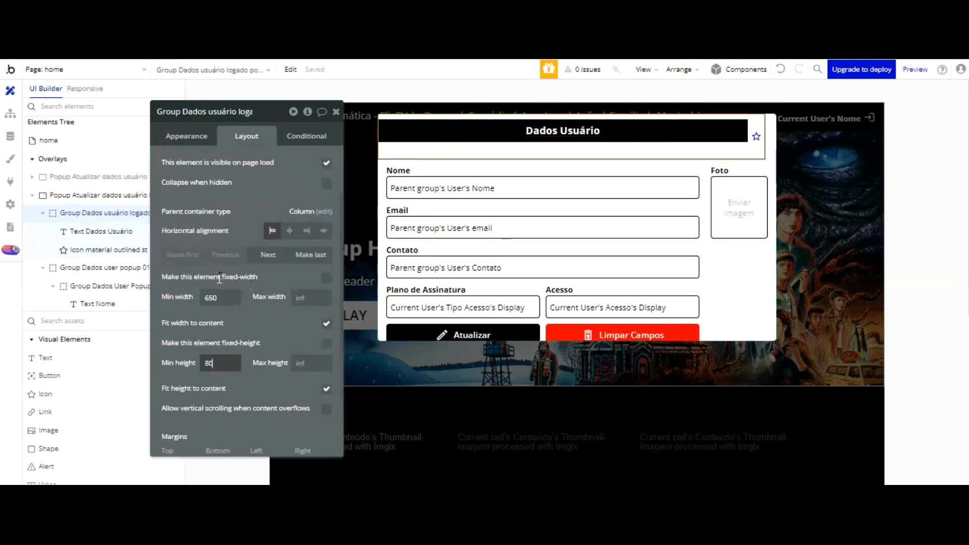
pyautogui.moveTo(220, 363); pyautogui.dragTo(185, 367)
pyautogui.write('0')
pyautogui.click(247, 335)
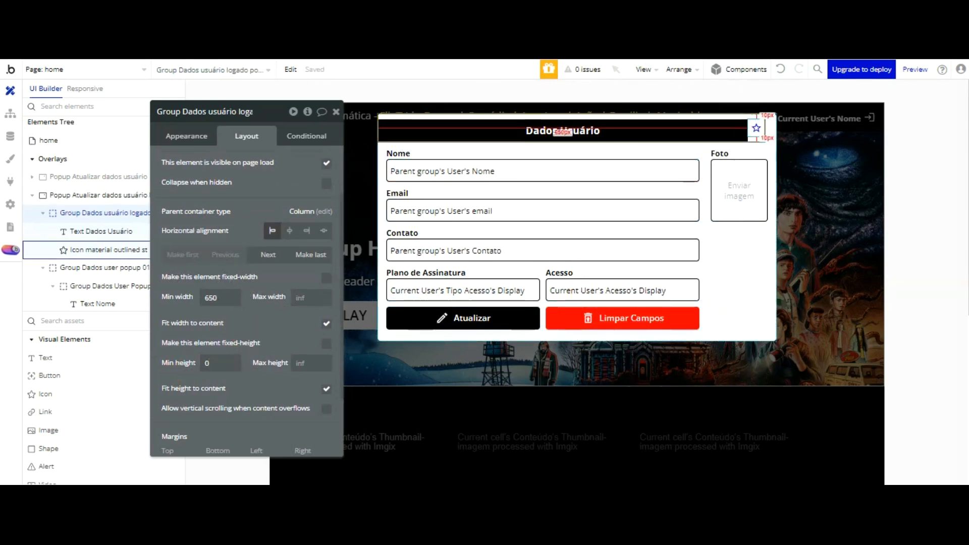
pyautogui.click(755, 128)
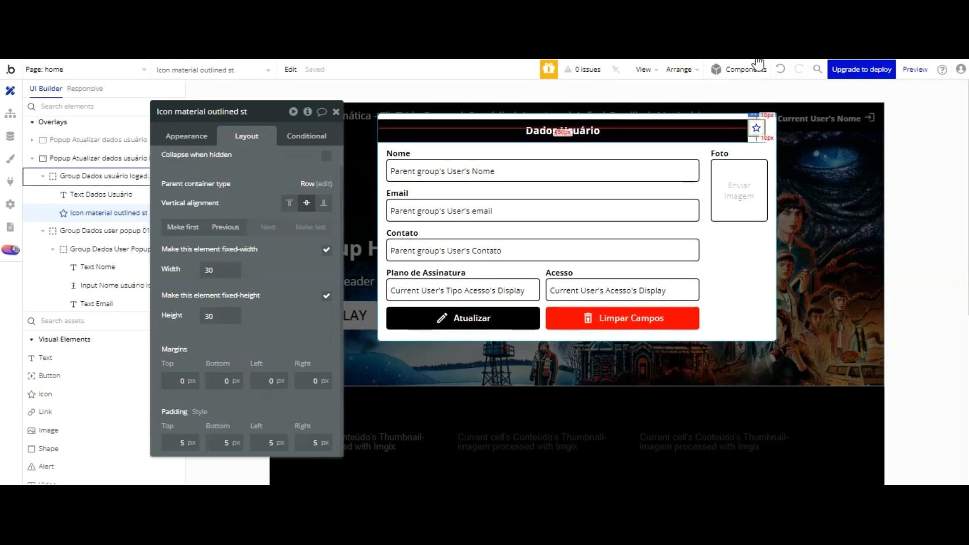
pyautogui.click(753, 115)
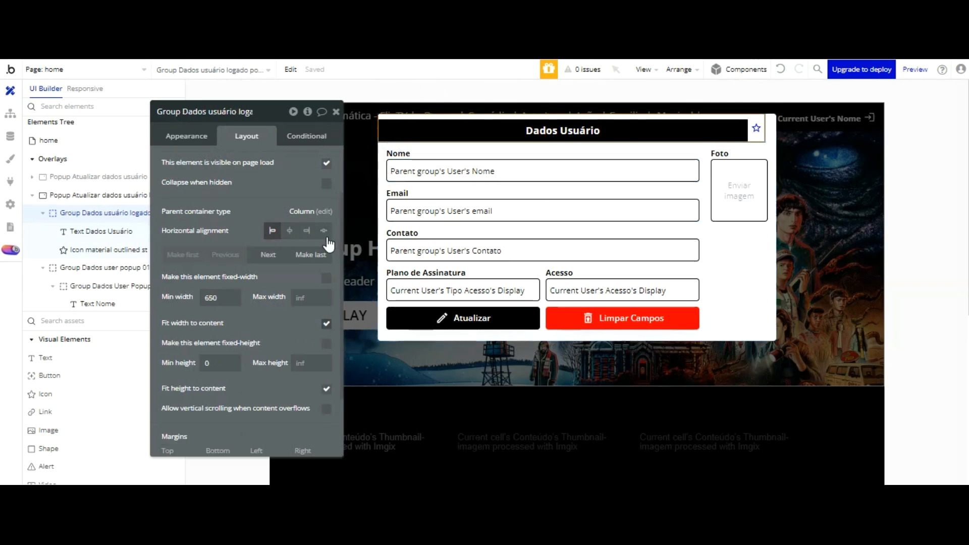
pyautogui.click(324, 323)
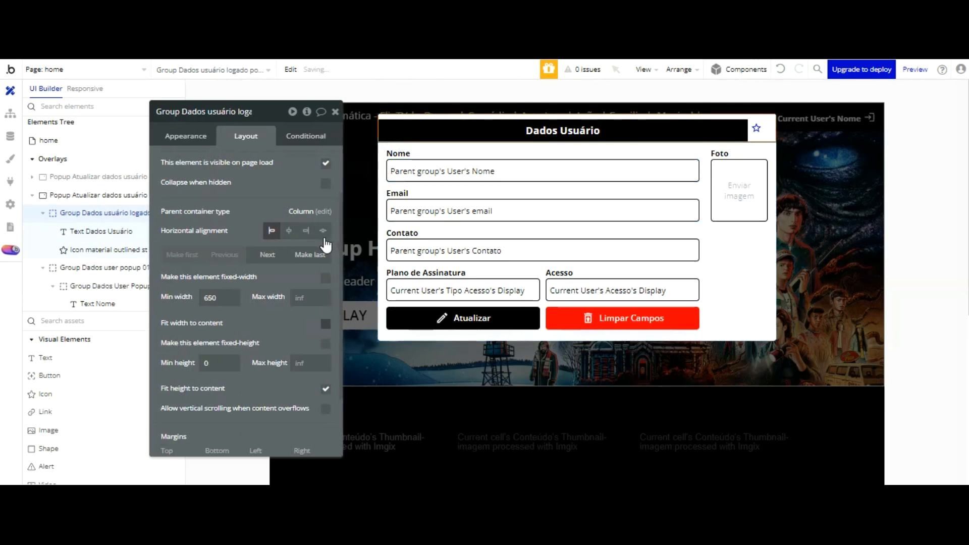
pyautogui.click(755, 127)
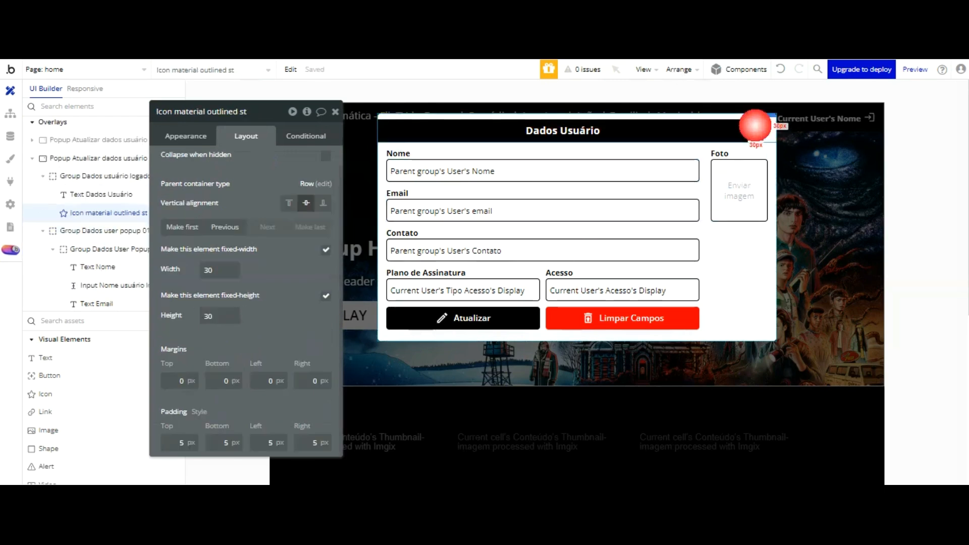
pyautogui.click(101, 195)
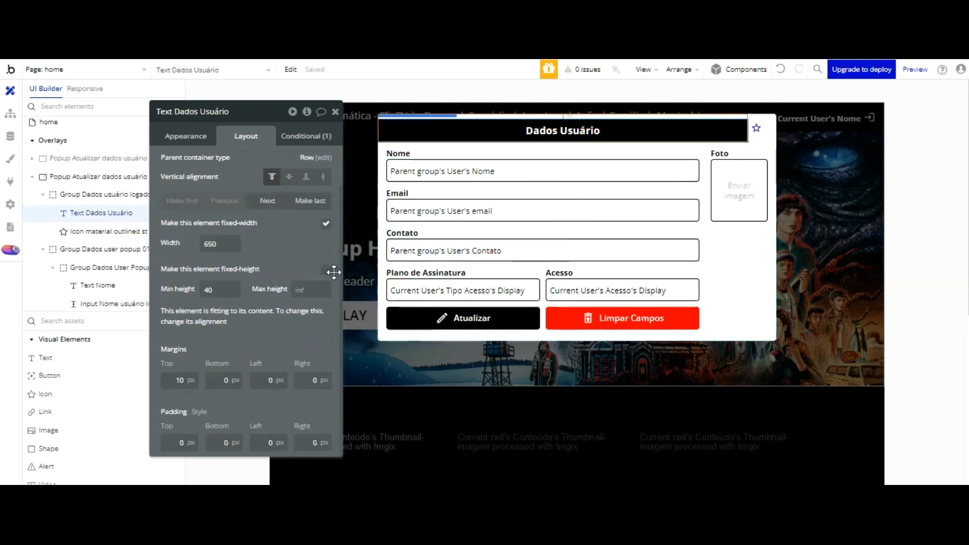
# Step: Try Dados Usuário title widths of 660, 680 and 675 px
pyautogui.moveTo(221, 245); pyautogui.dragTo(182, 245)
pyautogui.write('660')
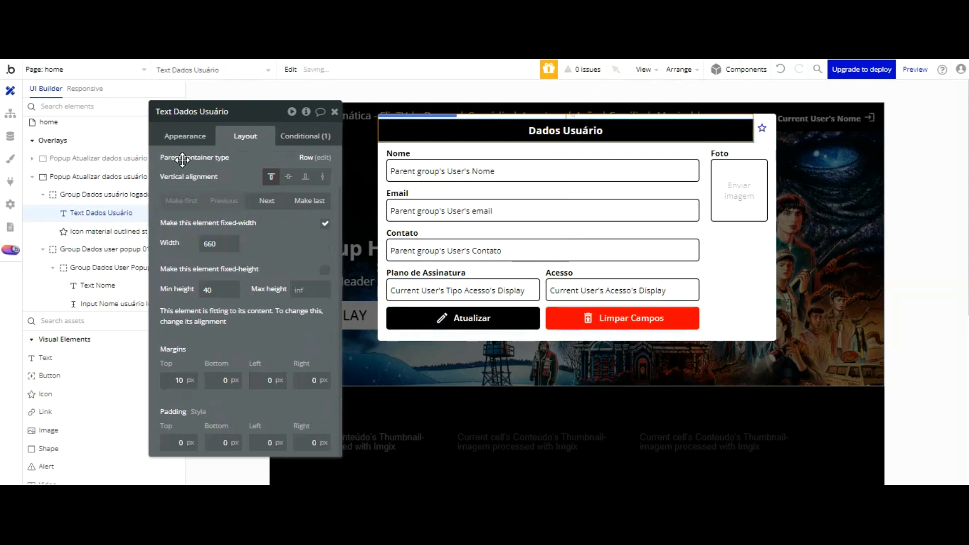
pyautogui.moveTo(213, 244); pyautogui.dragTo(181, 244)
pyautogui.write('680')
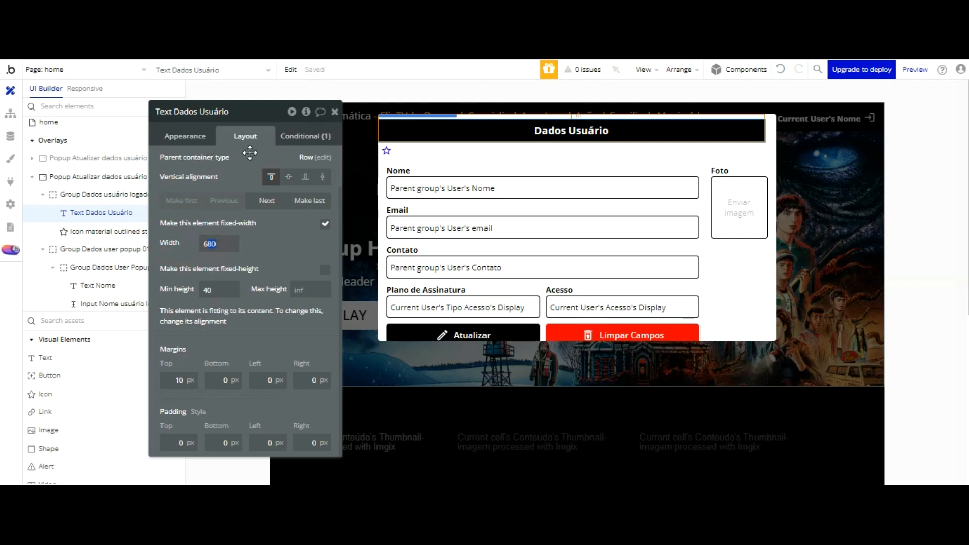
pyautogui.click(130, 231)
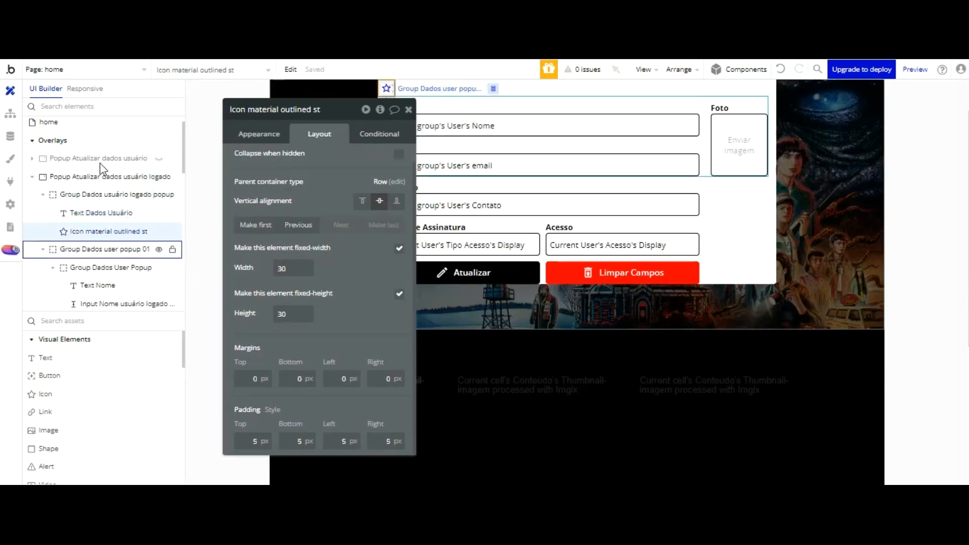
pyautogui.click(112, 212)
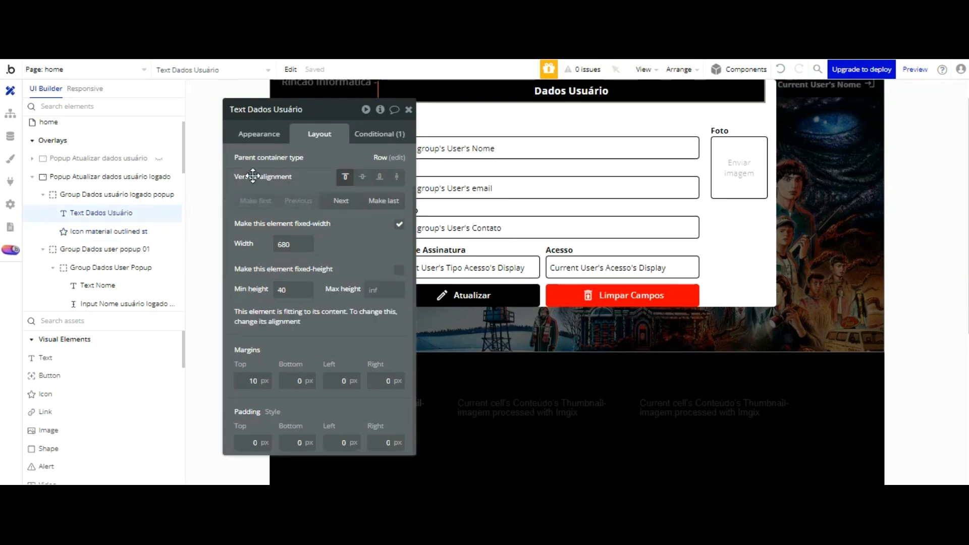
pyautogui.moveTo(297, 245); pyautogui.dragTo(245, 243)
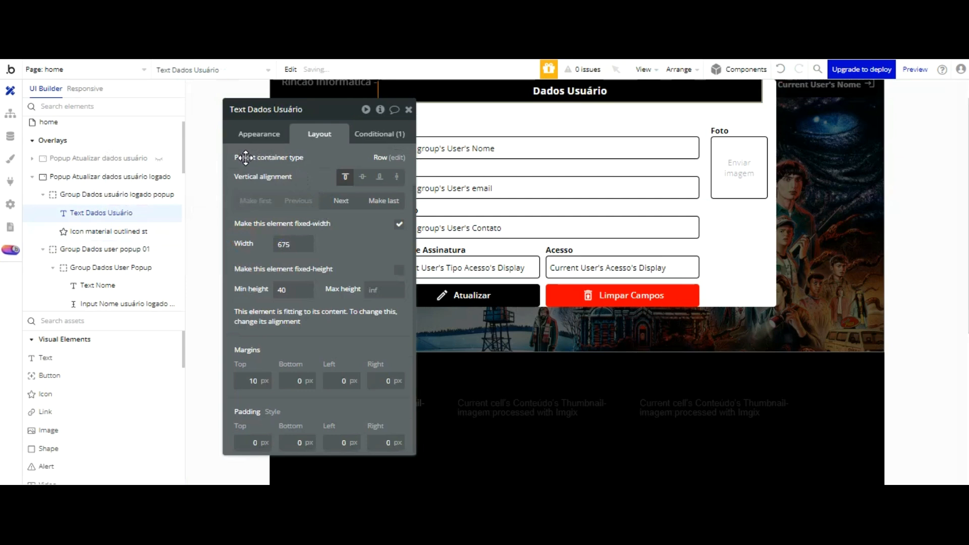
pyautogui.moveTo(295, 158); pyautogui.dragTo(281, 157)
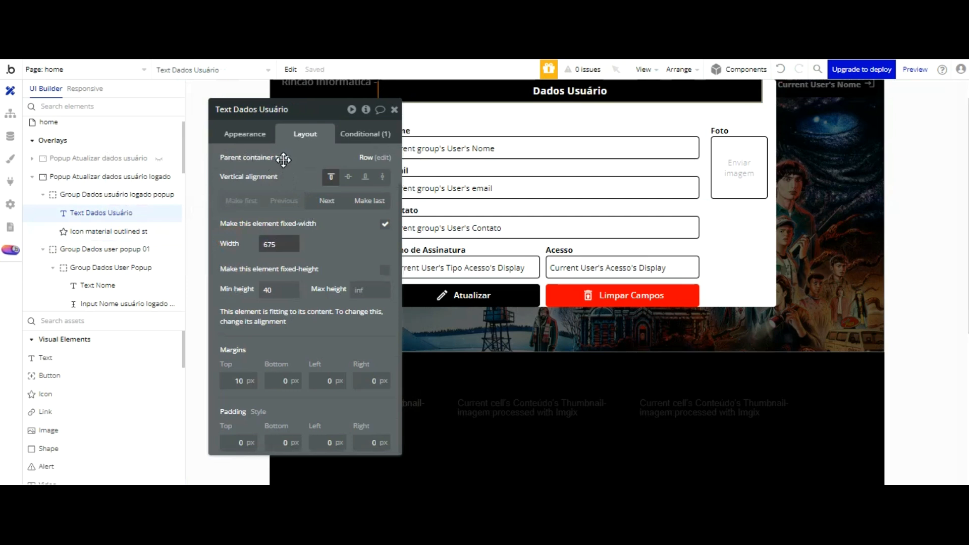
pyautogui.moveTo(279, 241); pyautogui.dragTo(240, 243)
pyautogui.write('6')
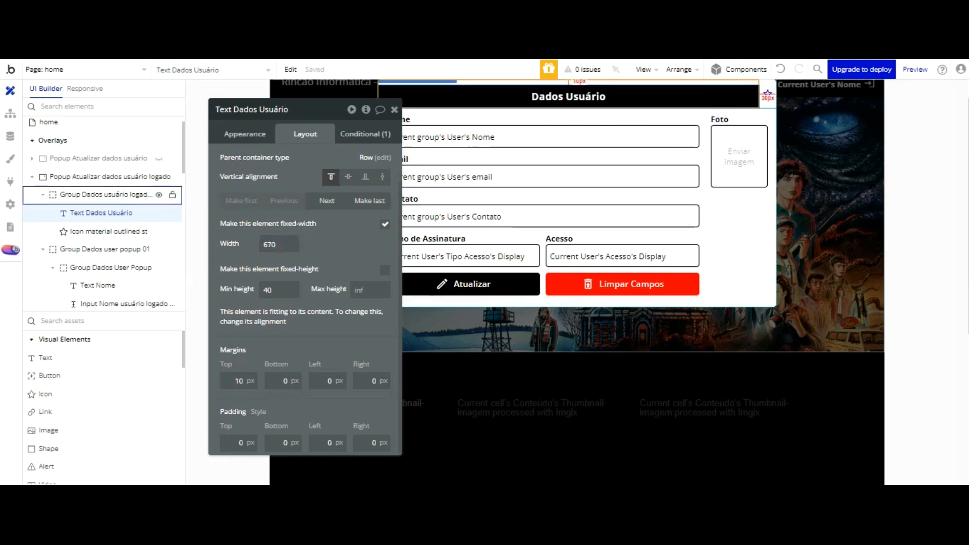
# Step: Give the star icon a 10 px top margin
pyautogui.click(104, 231)
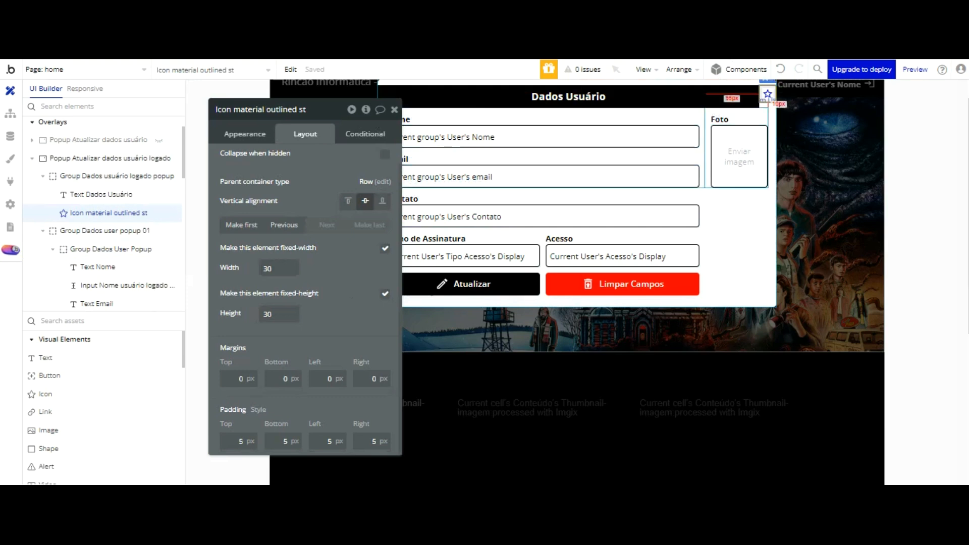
pyautogui.click(768, 106)
pyautogui.click(730, 103)
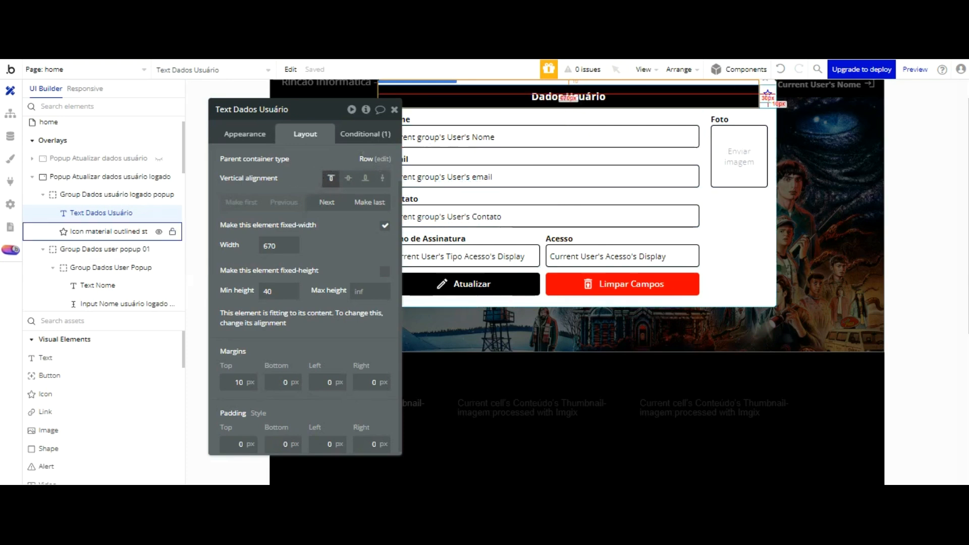
pyautogui.click(106, 231)
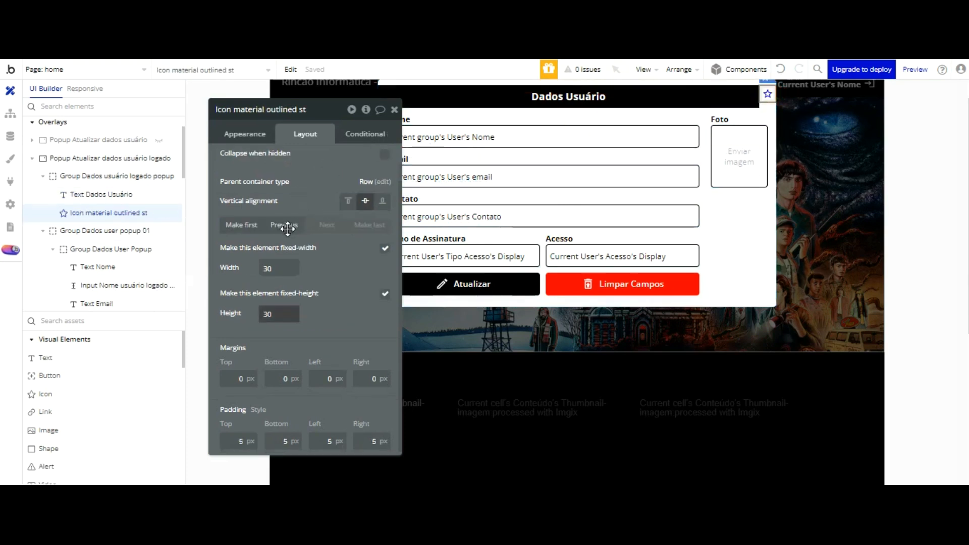
pyautogui.write('40')
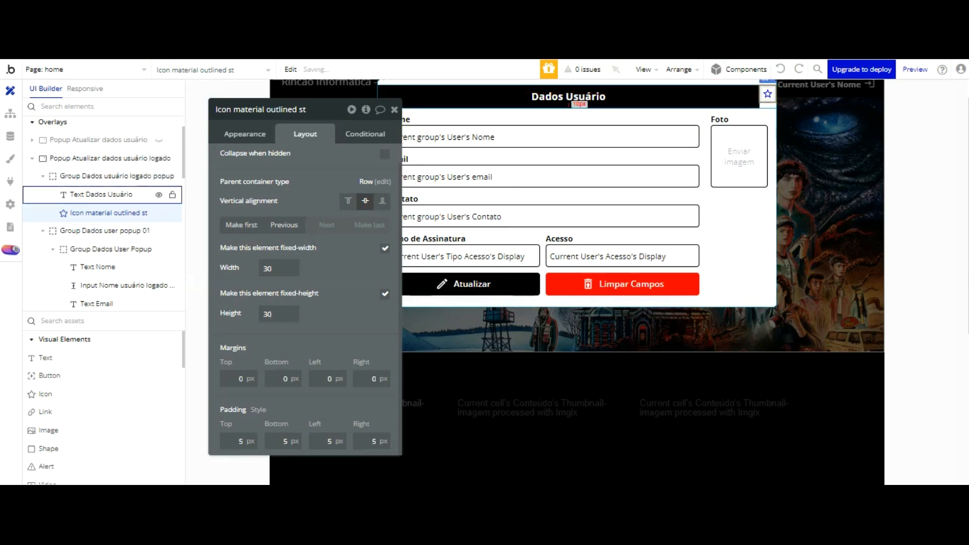
pyautogui.click(719, 94)
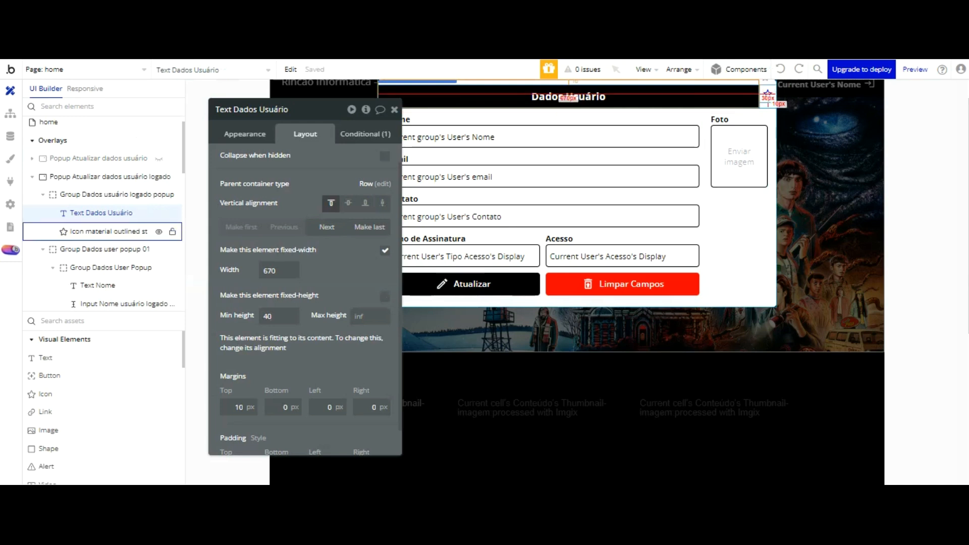
pyautogui.click(108, 231)
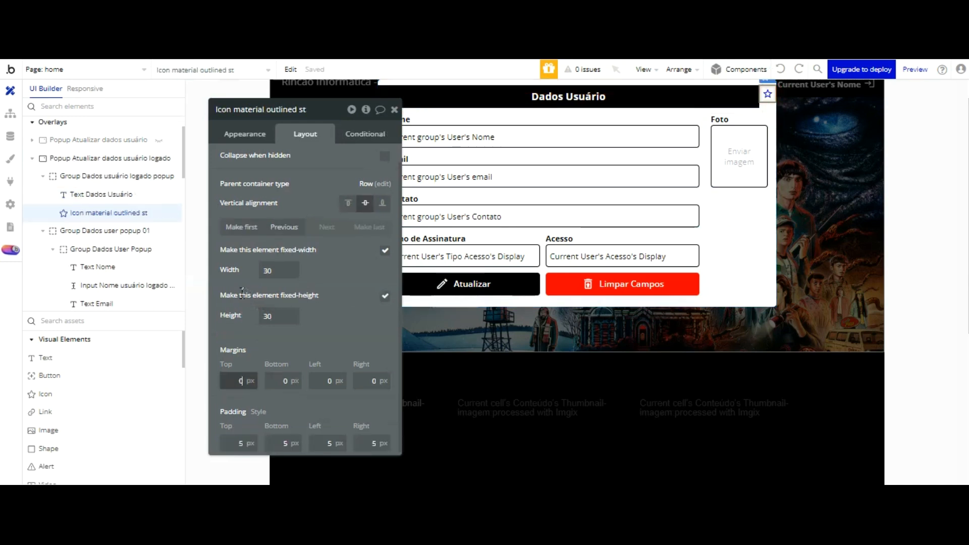
pyautogui.press('Return')
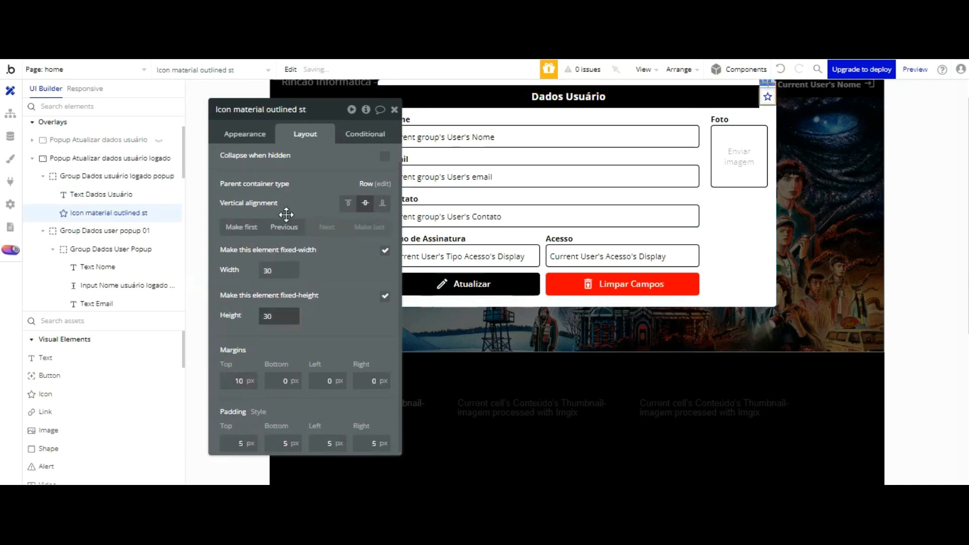
# Step: Make the star icon Primary contrast on a flat #000000 background
pyautogui.click(264, 134)
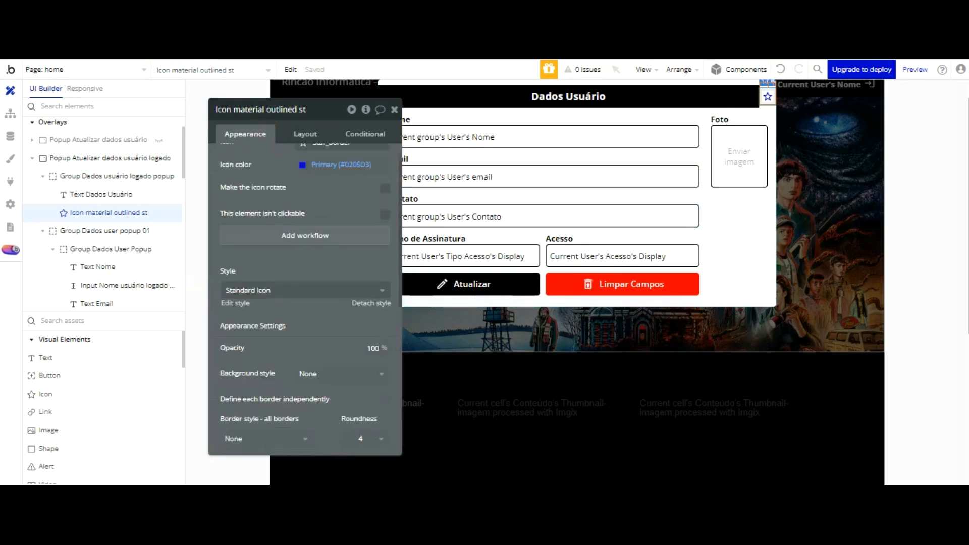
pyautogui.click(306, 164)
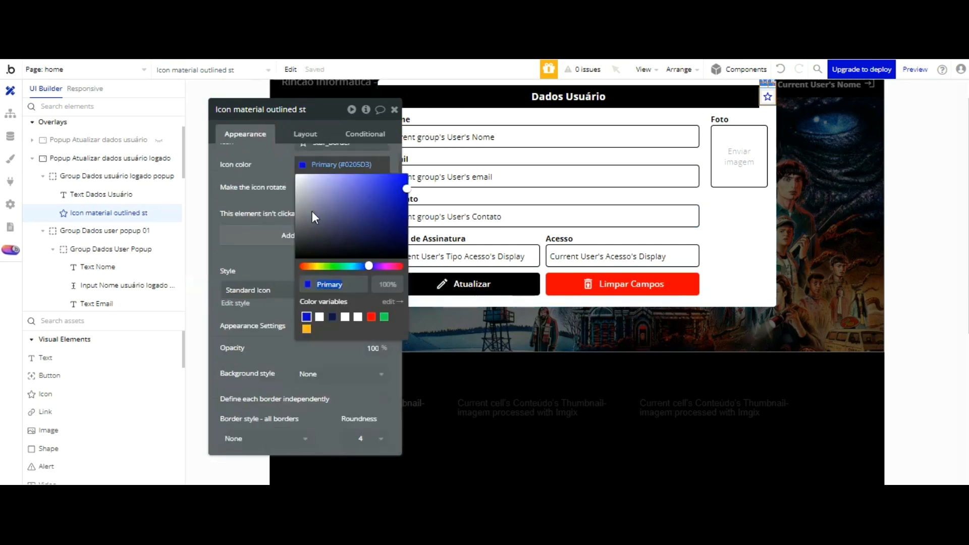
pyautogui.write('#000000')
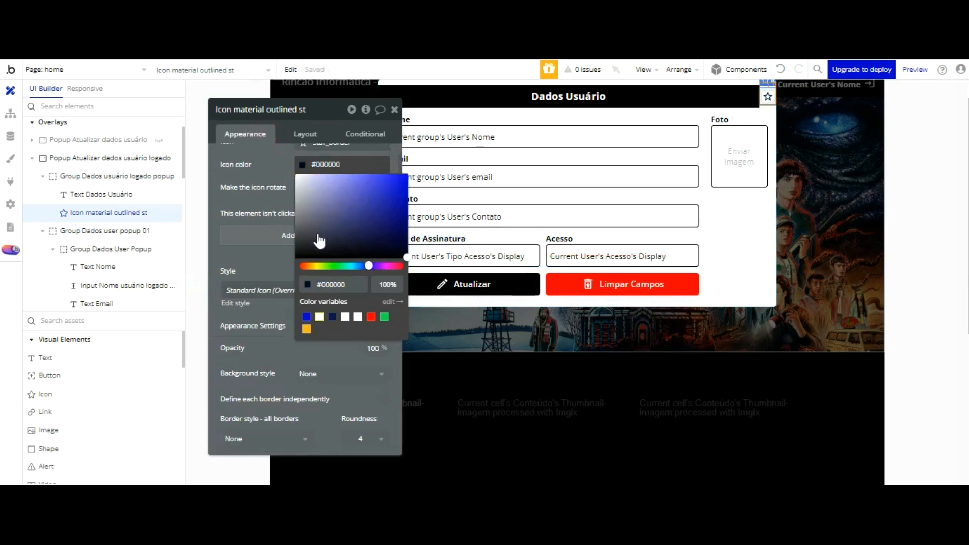
pyautogui.click(319, 316)
pyautogui.click(272, 79)
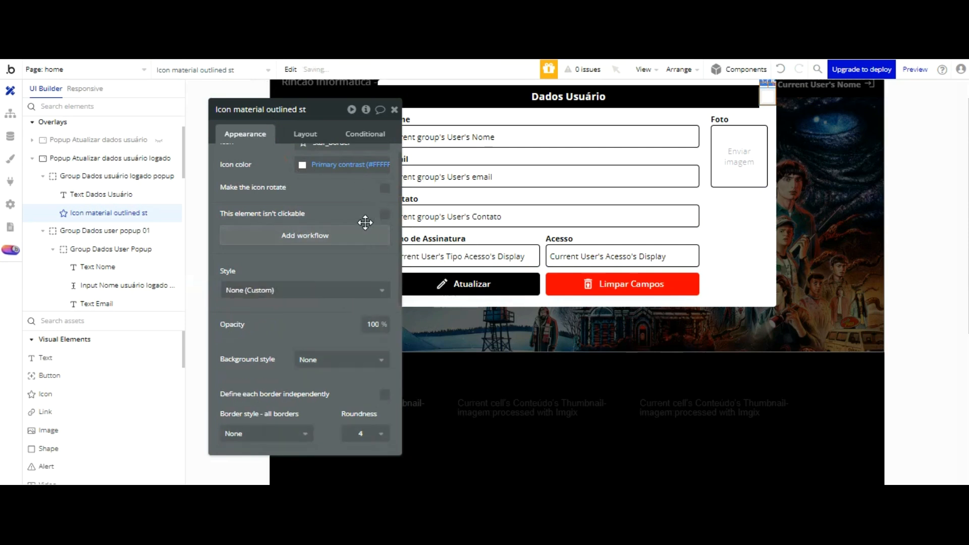
pyautogui.click(331, 359)
pyautogui.click(330, 405)
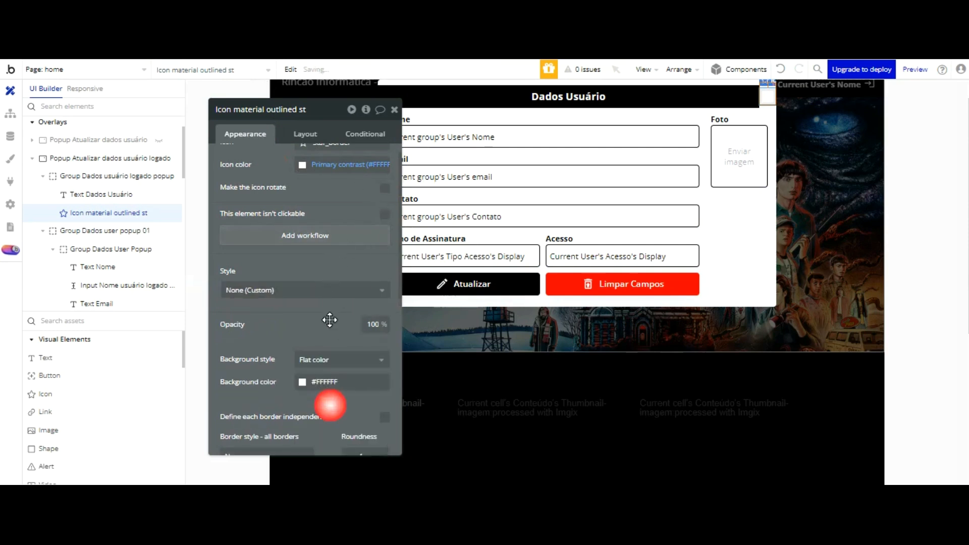
pyautogui.click(335, 384)
pyautogui.moveTo(394, 395); pyautogui.dragTo(418, 405)
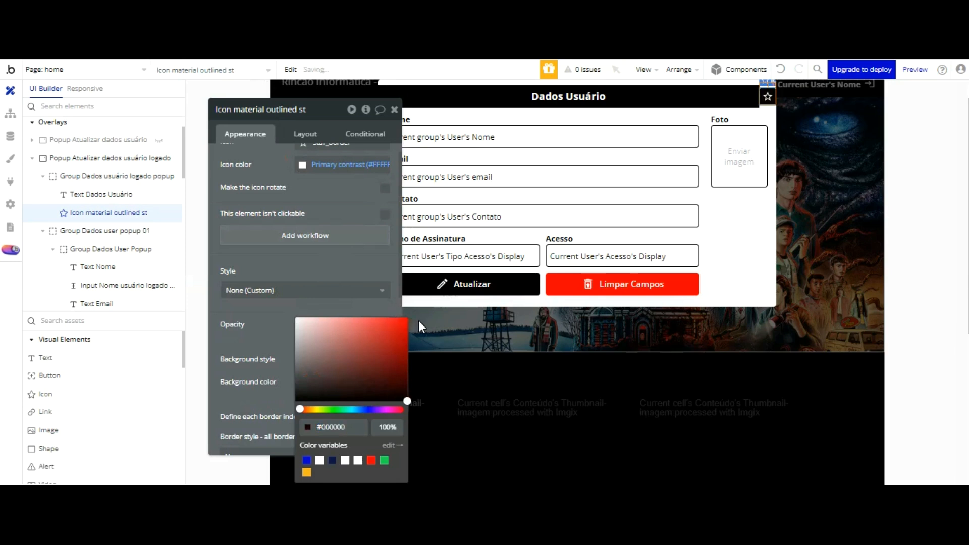
pyautogui.click(358, 179)
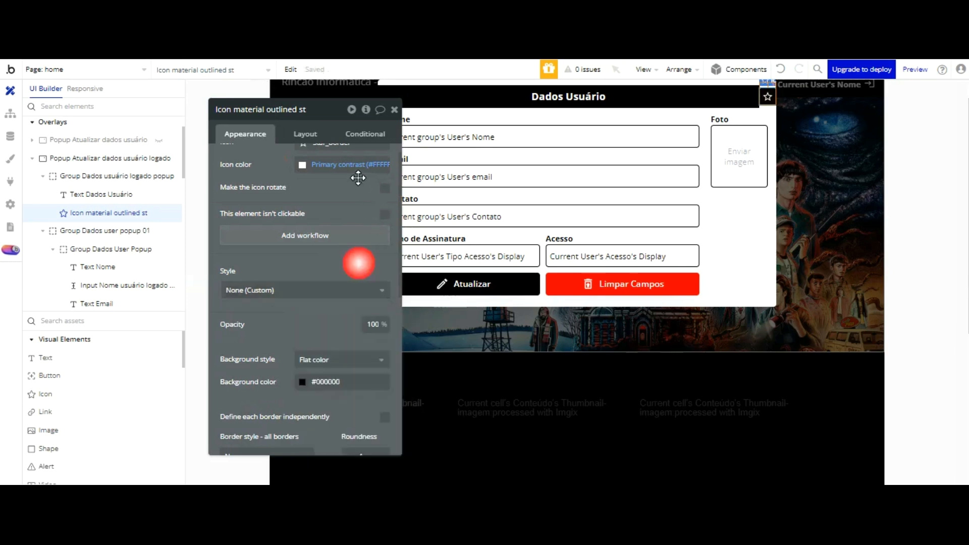
# Step: Set the star icon's height to 40 px
pyautogui.click(305, 133)
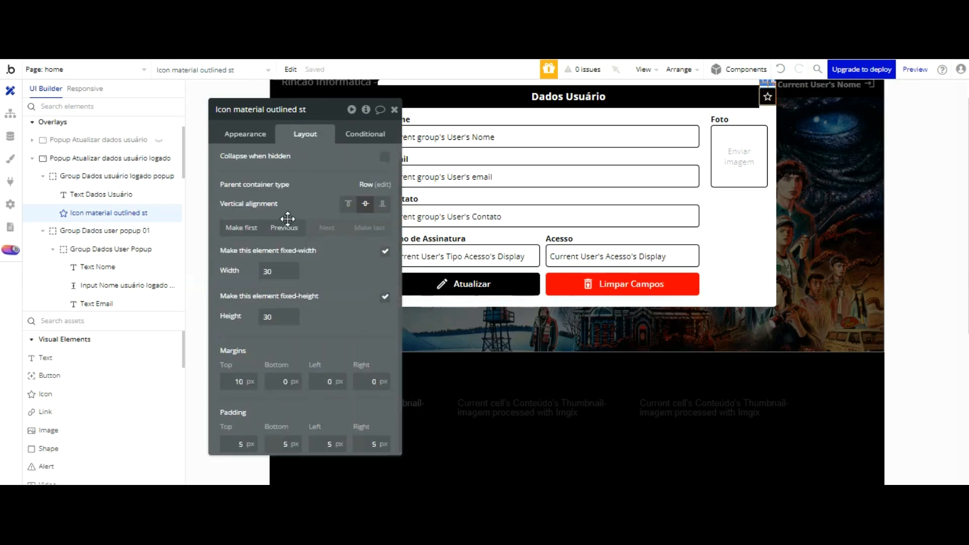
pyautogui.moveTo(273, 318); pyautogui.dragTo(234, 319)
pyautogui.write('40')
pyautogui.click(319, 194)
pyautogui.click(255, 133)
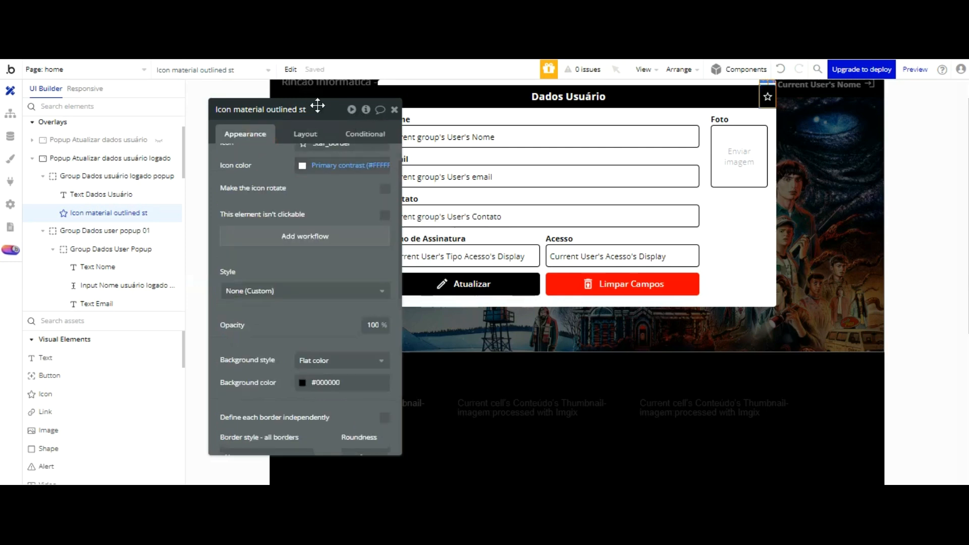
# Step: Clear the popup's star icon and search the icon list for a close symbol
pyautogui.click(301, 161)
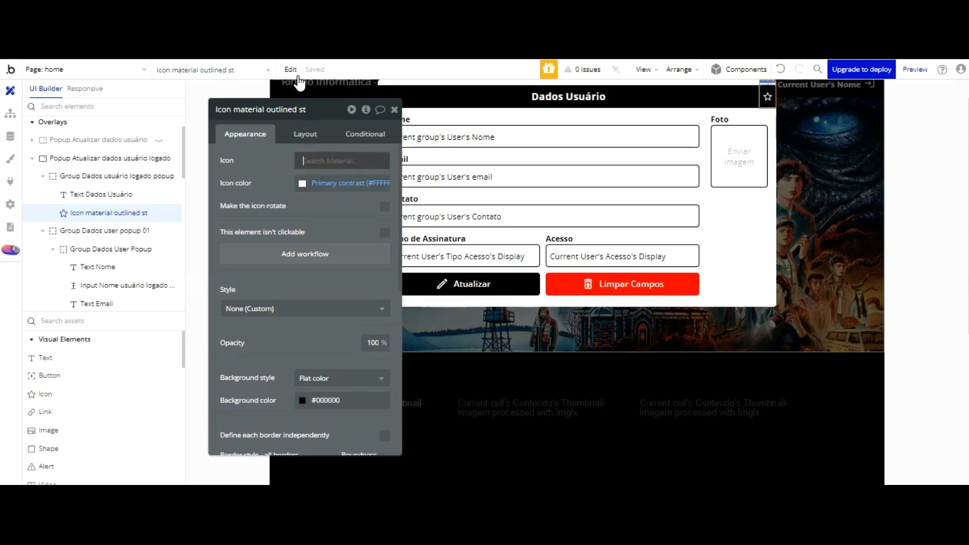
pyautogui.write('clae')
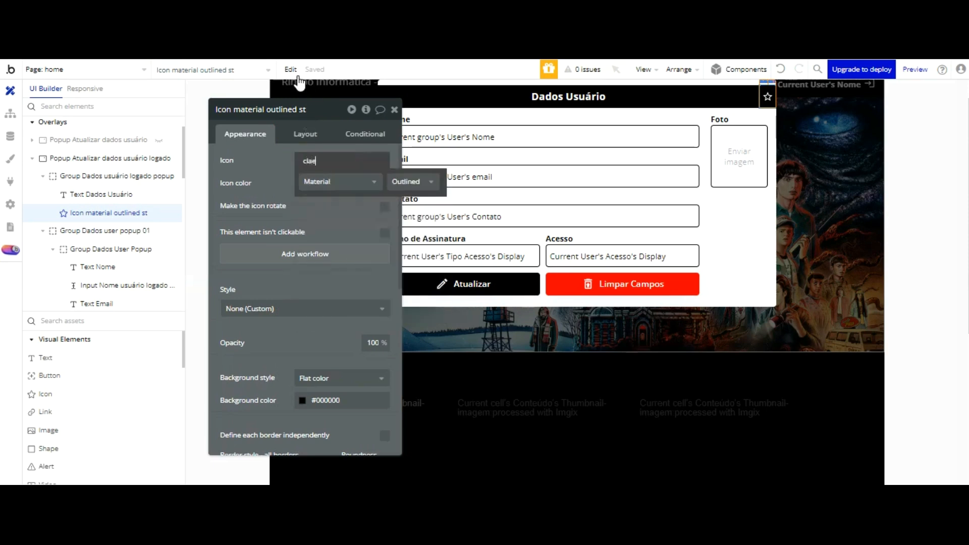
pyautogui.press('BackSpace')
pyautogui.press('BackSpace')
pyautogui.press('BackSpace')
pyautogui.write('clos')
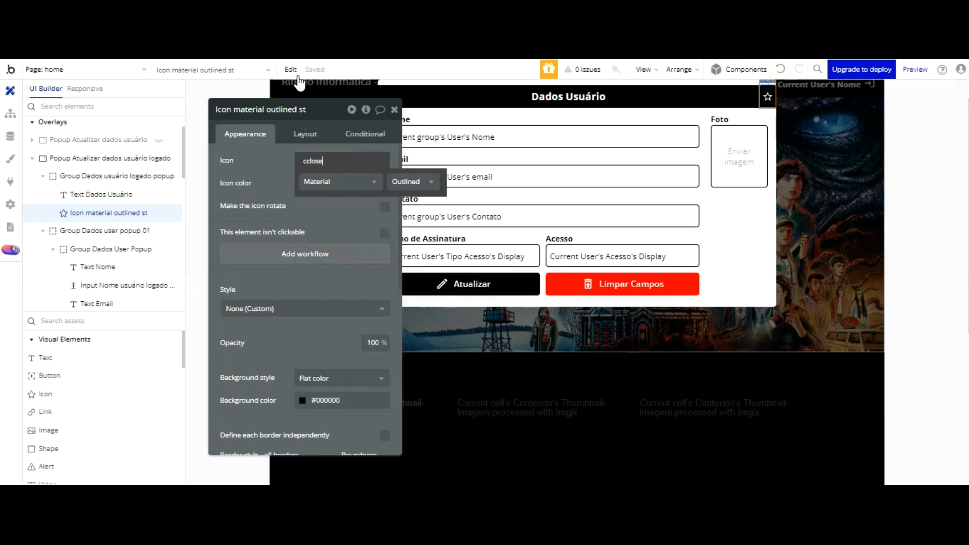
pyautogui.write('e')
pyautogui.press('BackSpace')
pyautogui.press('BackSpace')
pyautogui.press('BackSpace')
pyautogui.press('BackSpace')
pyautogui.press('BackSpace')
pyautogui.press('BackSpace')
pyautogui.write('cld')
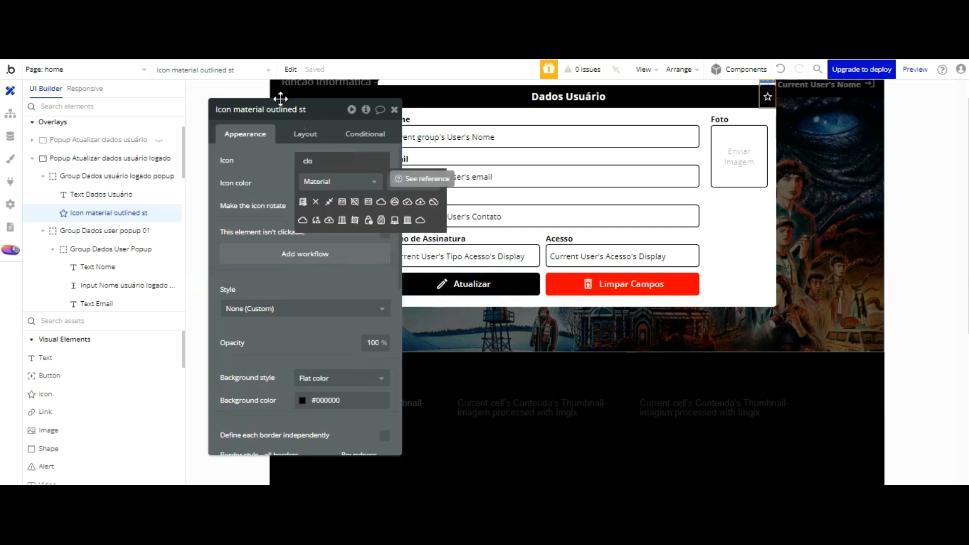
pyautogui.write('s')
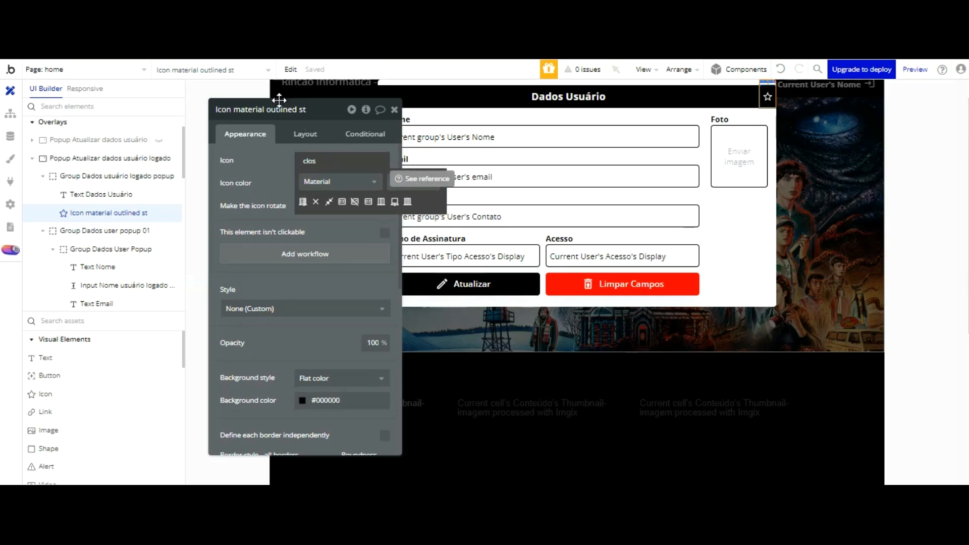
pyautogui.write('ed')
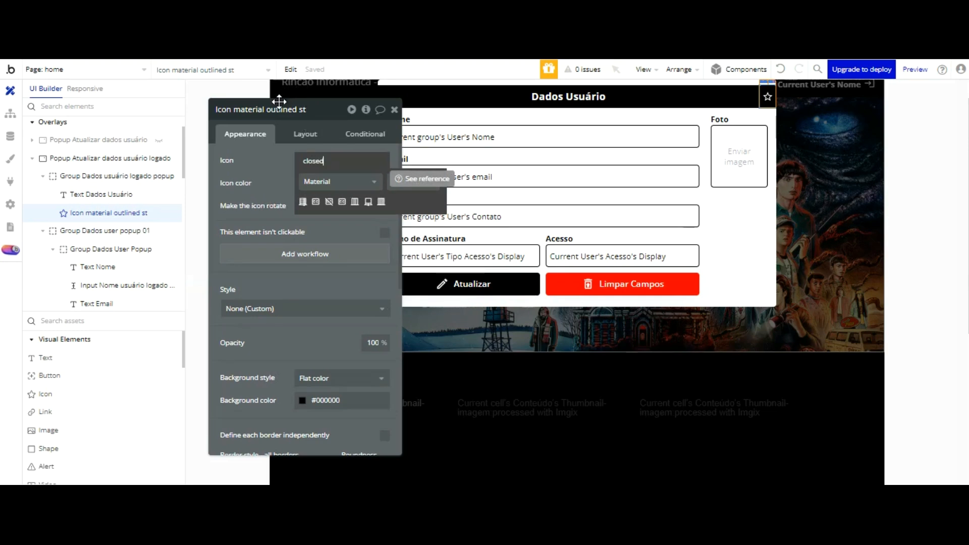
pyautogui.press('BackSpace')
pyautogui.press('BackSpace')
pyautogui.press('BackSpace')
pyautogui.press('BackSpace')
pyautogui.press('BackSpace')
pyautogui.press('BackSpace')
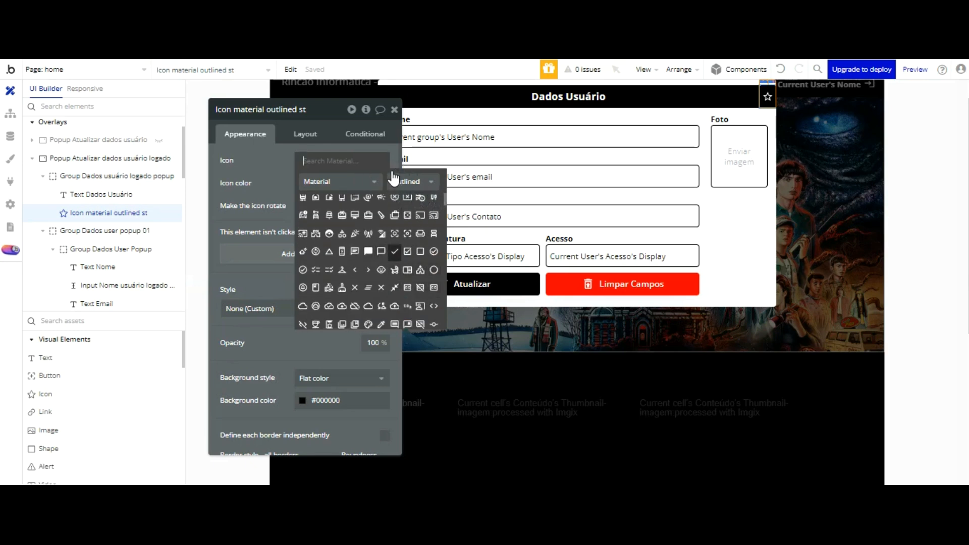
# Step: Choose the Material Cancel (circled X) icon and add a workflow for clicking it
pyautogui.scroll(-1, 395, 251)
pyautogui.scroll(2, 394, 252)
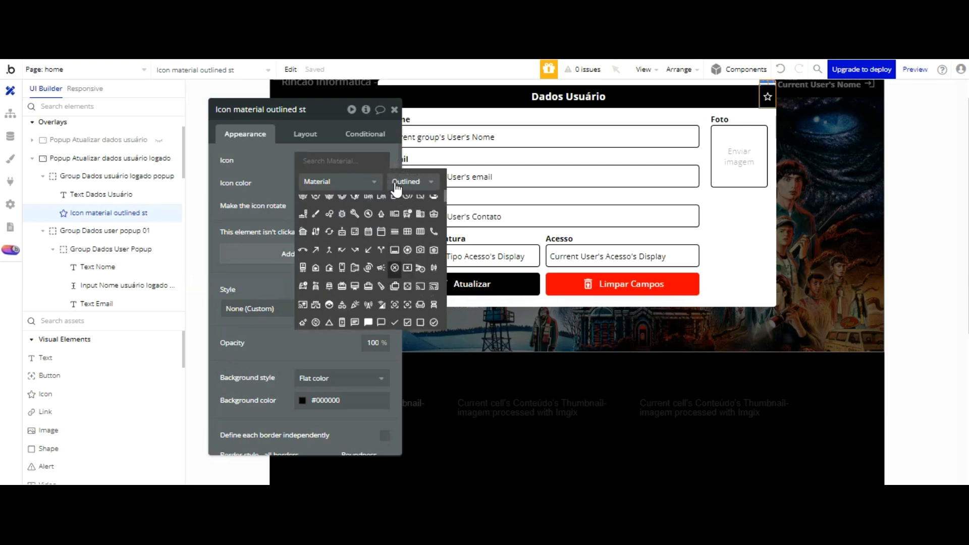
pyautogui.click(395, 267)
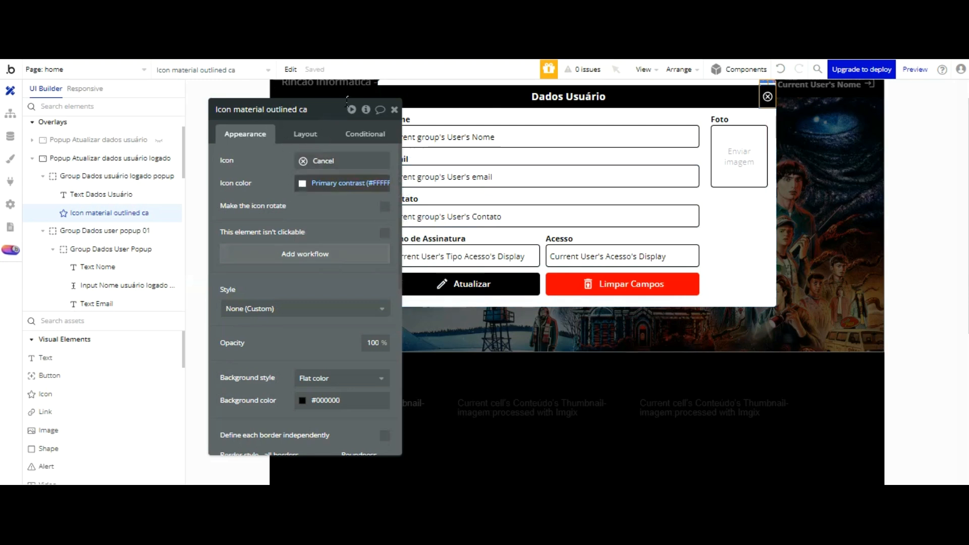
pyautogui.click(305, 253)
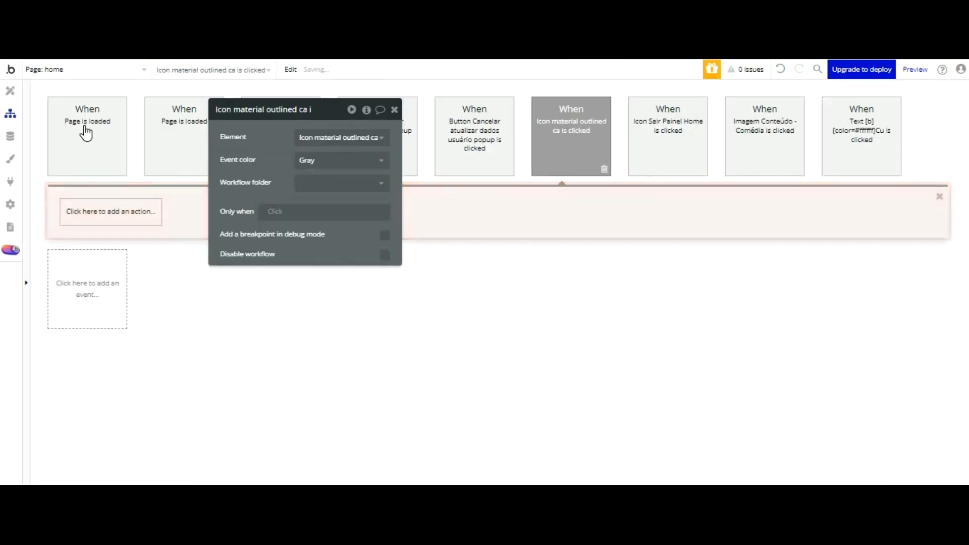
# Step: Make the icon's click workflow hide Popup Atualizar dados usuário logado with Element Actions > Hide
pyautogui.click(122, 221)
pyautogui.moveTo(112, 366)
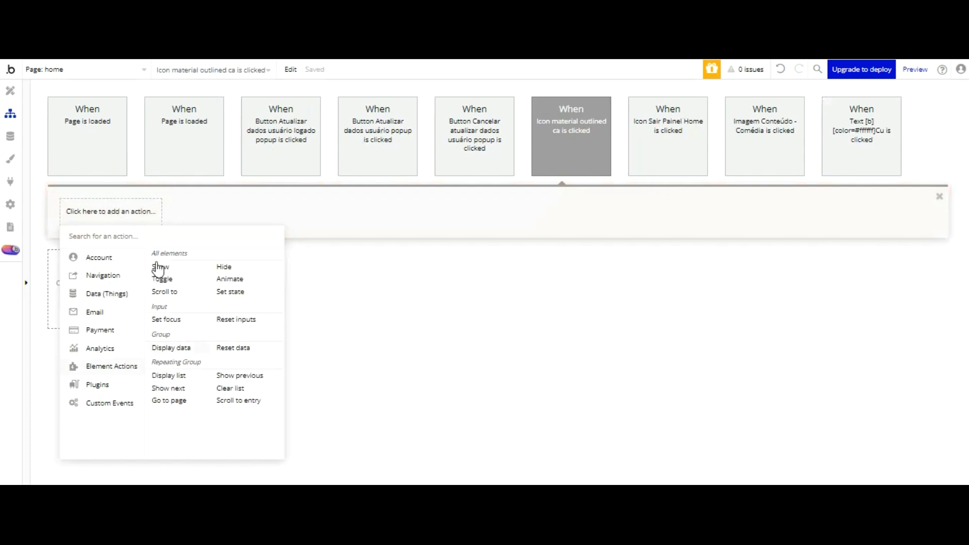
pyautogui.click(224, 267)
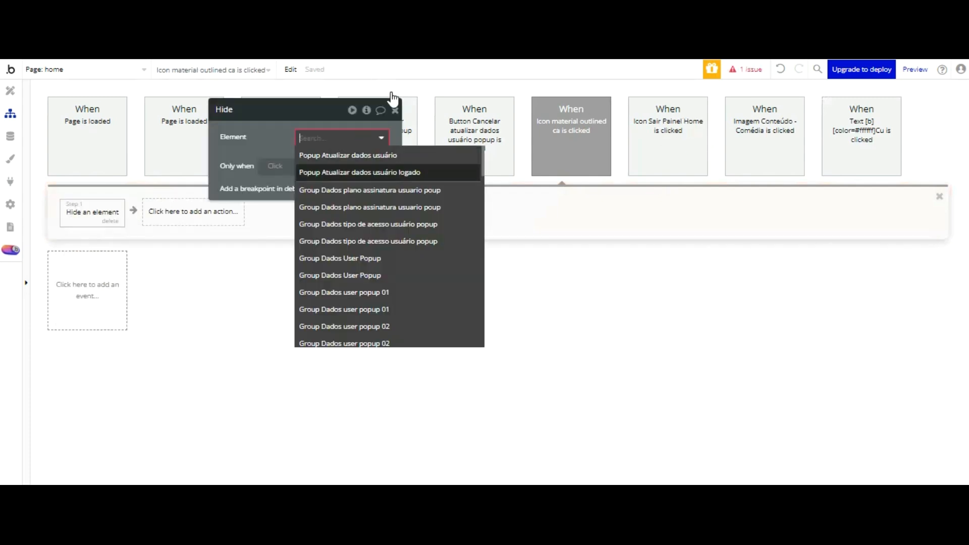
pyautogui.click(392, 172)
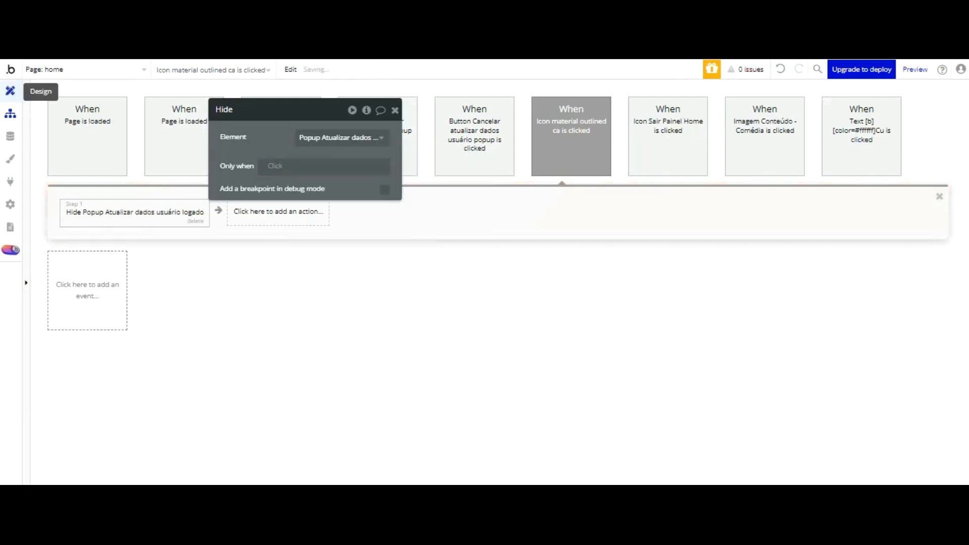
pyautogui.click(10, 91)
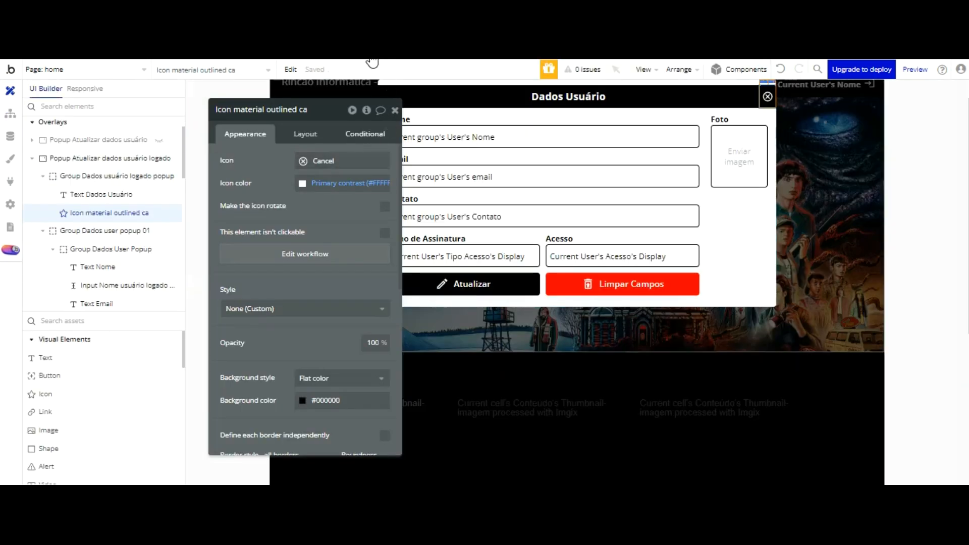
# Step: Add a condition that shows the close icon when Current User's Nome is not empty
pyautogui.click(371, 133)
pyautogui.click(307, 163)
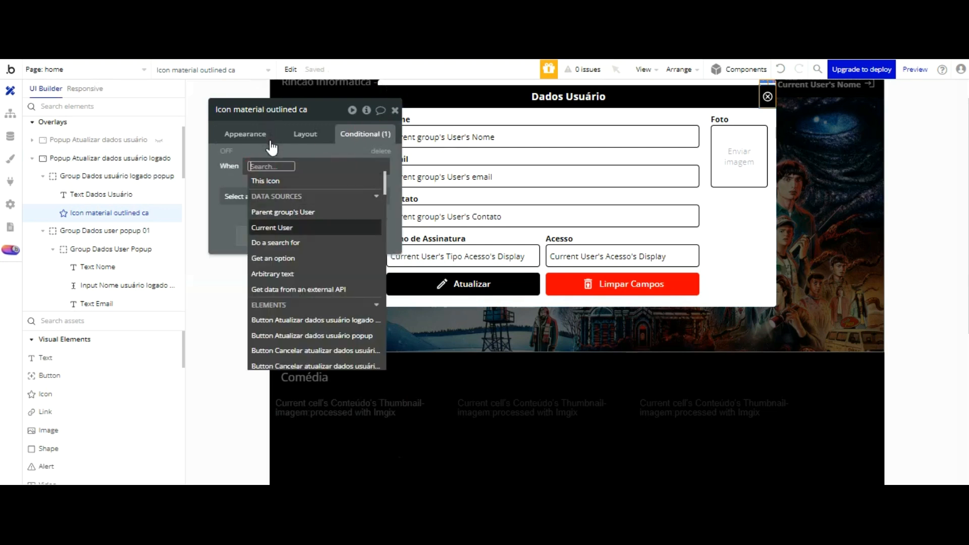
pyautogui.click(271, 228)
pyautogui.scroll(-2, 318, 207)
pyautogui.click(325, 232)
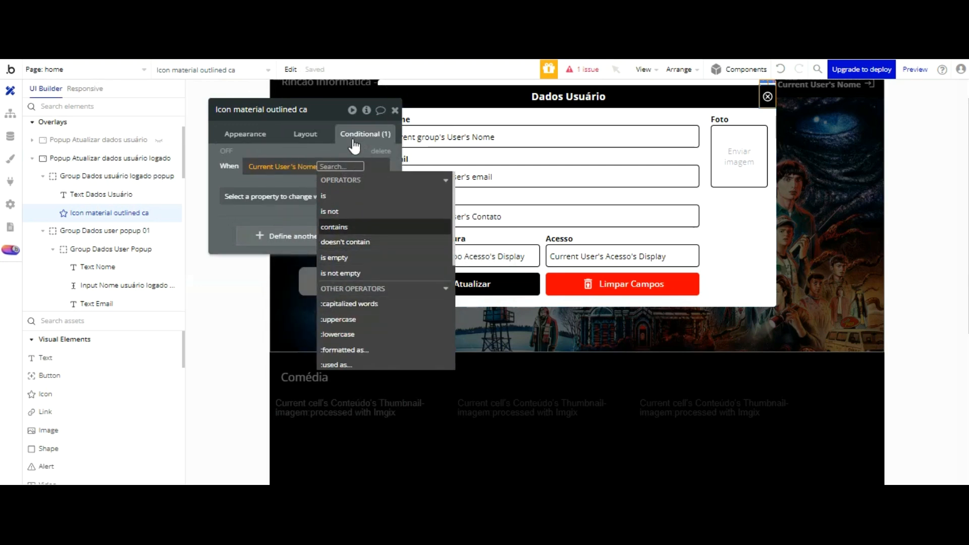
pyautogui.press('Down')
pyautogui.press('Down')
pyautogui.press('Down')
pyautogui.press('Return')
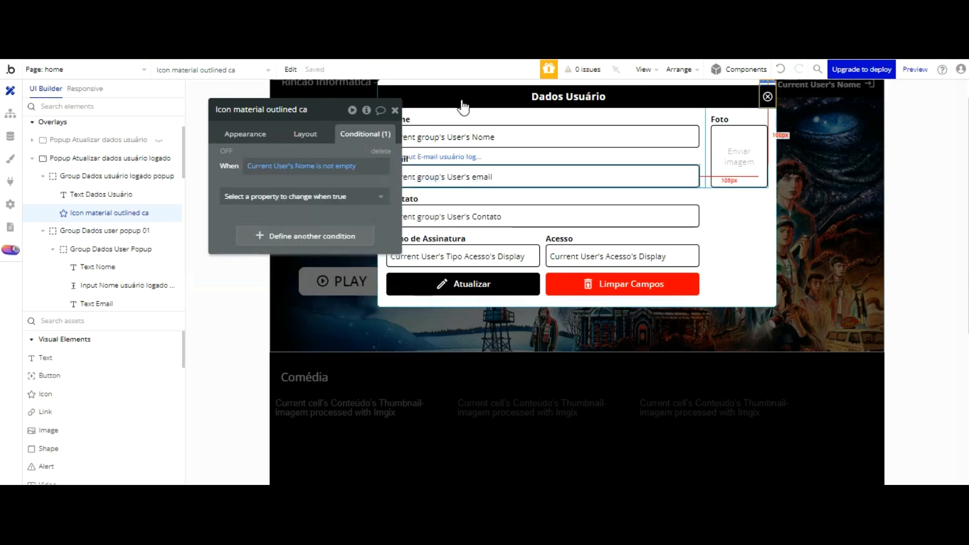
pyautogui.click(302, 196)
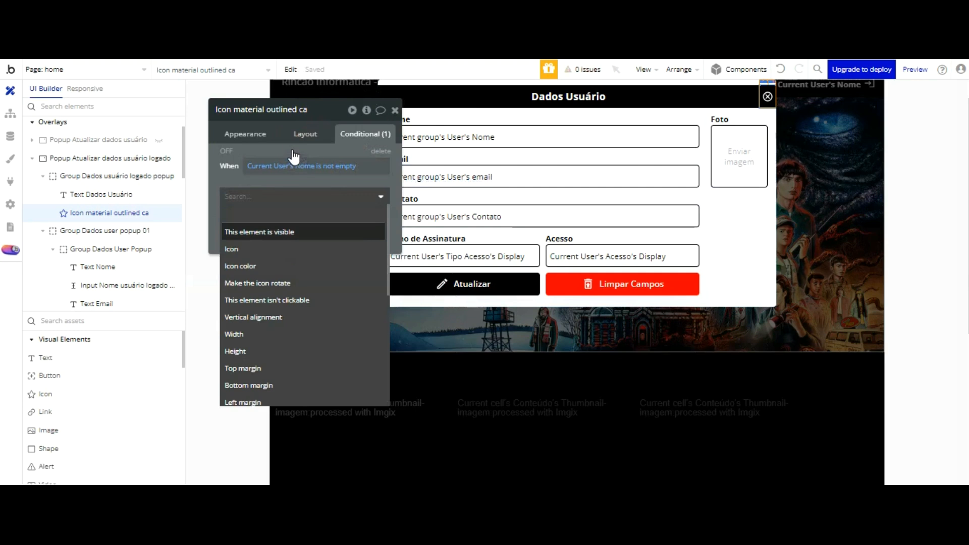
pyautogui.click(292, 232)
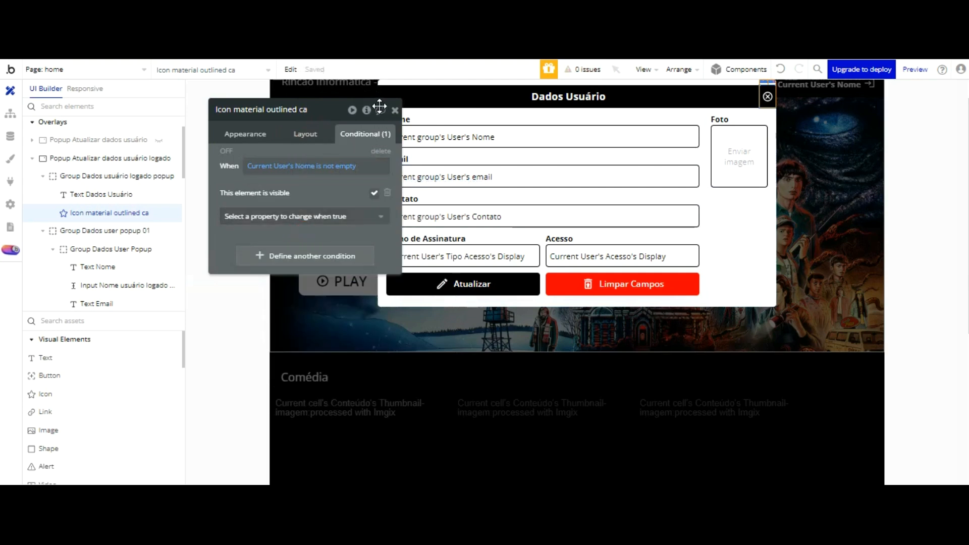
# Step: Uncheck 'This element is visible on page load' for the close icon, then switch to the preview
pyautogui.click(314, 133)
pyautogui.click(315, 133)
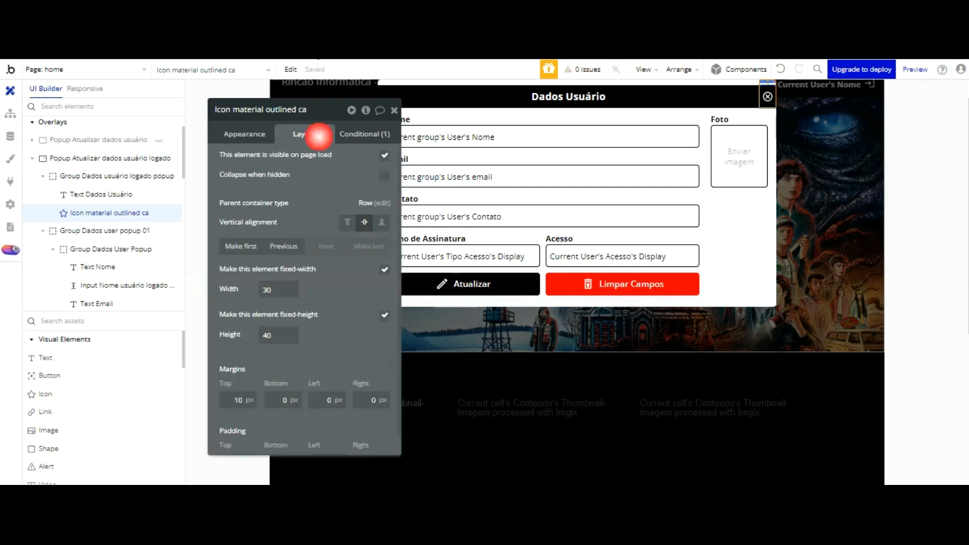
pyautogui.click(385, 156)
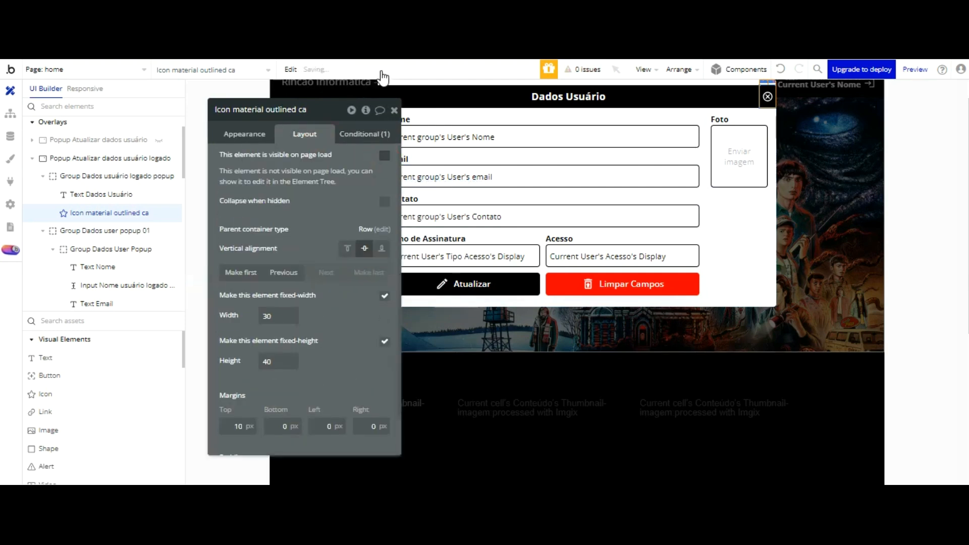
pyautogui.hotkey('ctrl', 'Tab')
pyautogui.click(337, 71)
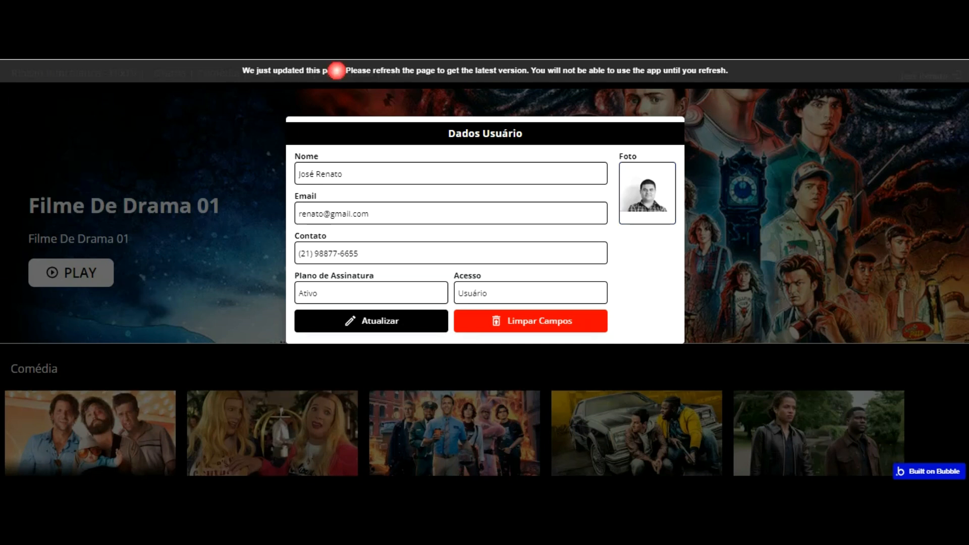
# Step: Reload the preview and test closing the Dados Usuário popup with its close icon
pyautogui.click(703, 69)
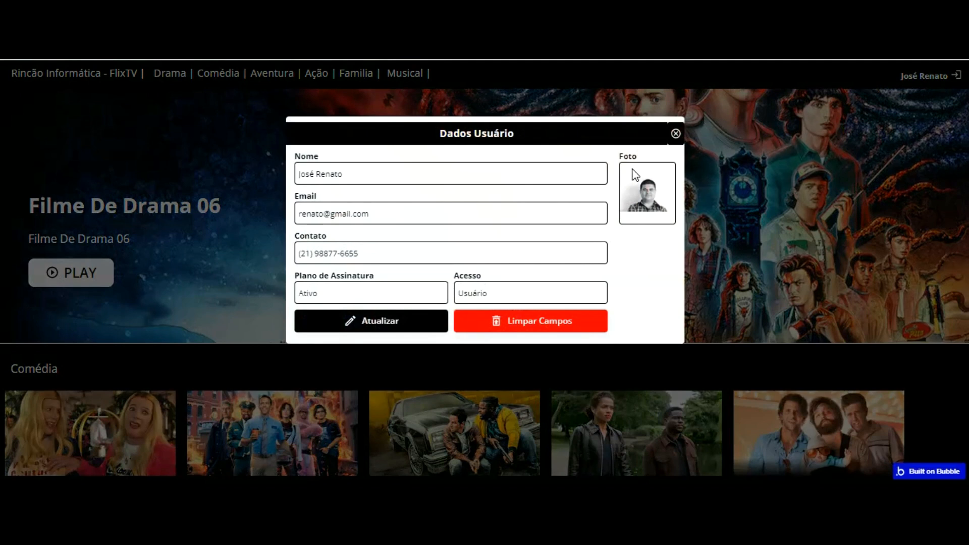
pyautogui.click(679, 70)
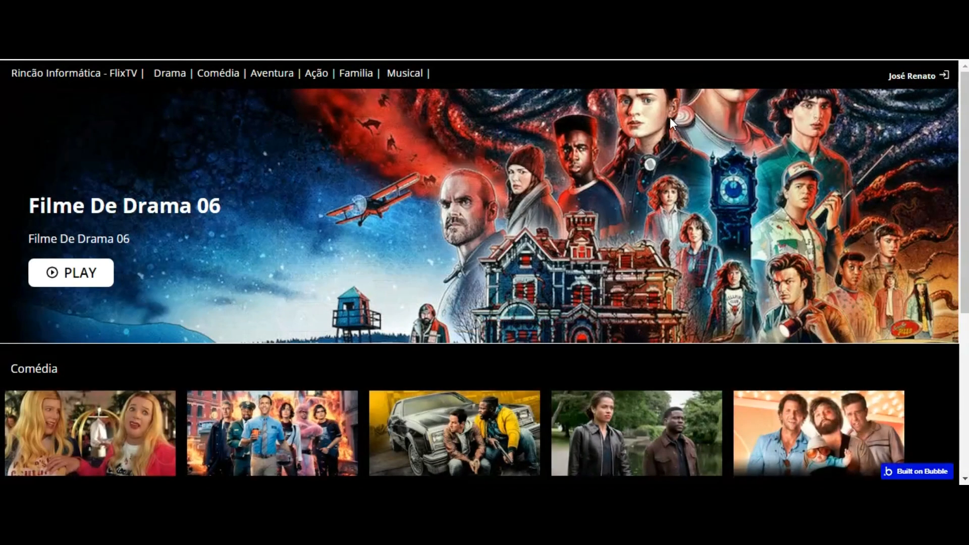
pyautogui.click(303, 31)
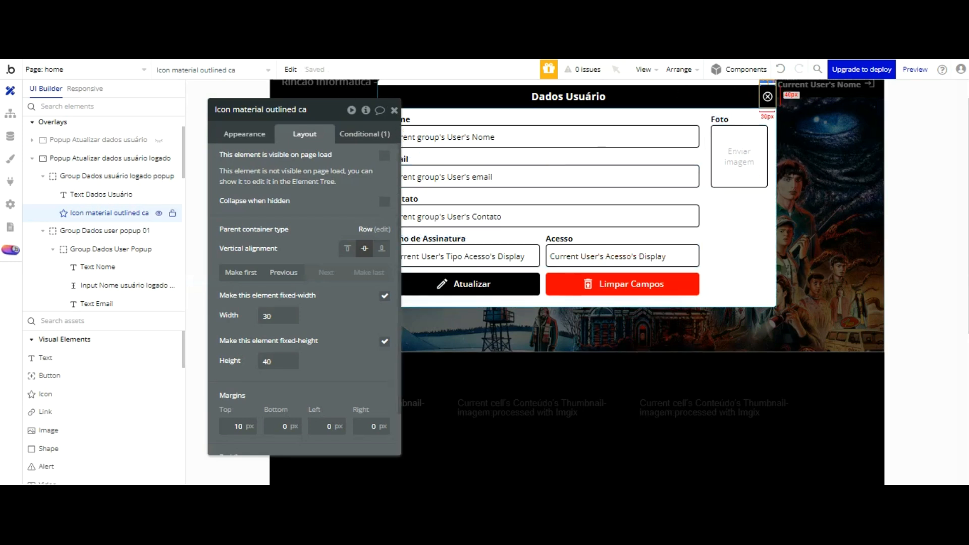
# Step: Review the close icon's appearance and corner roundness options in the editor
pyautogui.click(235, 133)
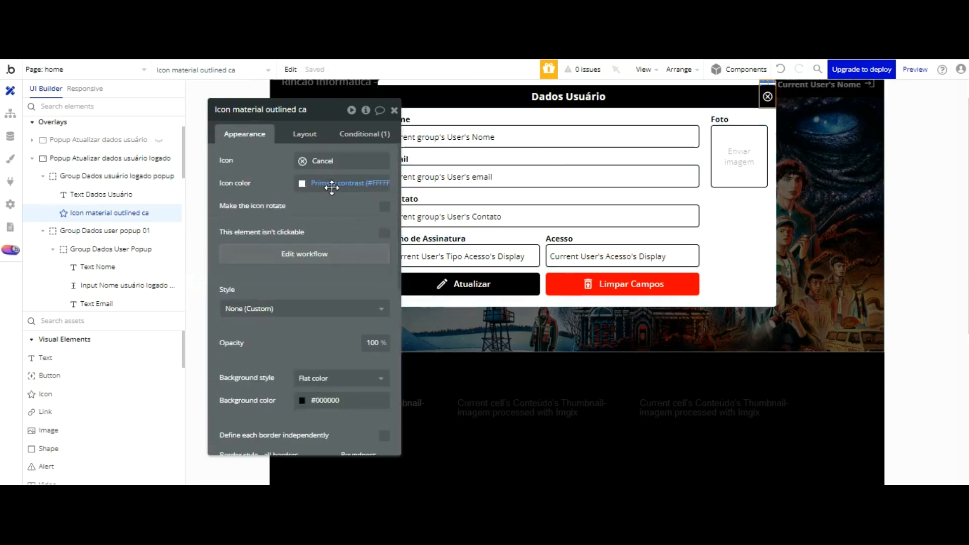
pyautogui.scroll(-5, 329, 186)
pyautogui.click(369, 259)
pyautogui.click(360, 209)
# Step: Reload the preview, open the user-data popup from the logged-in name, and close it
pyautogui.click(339, 30)
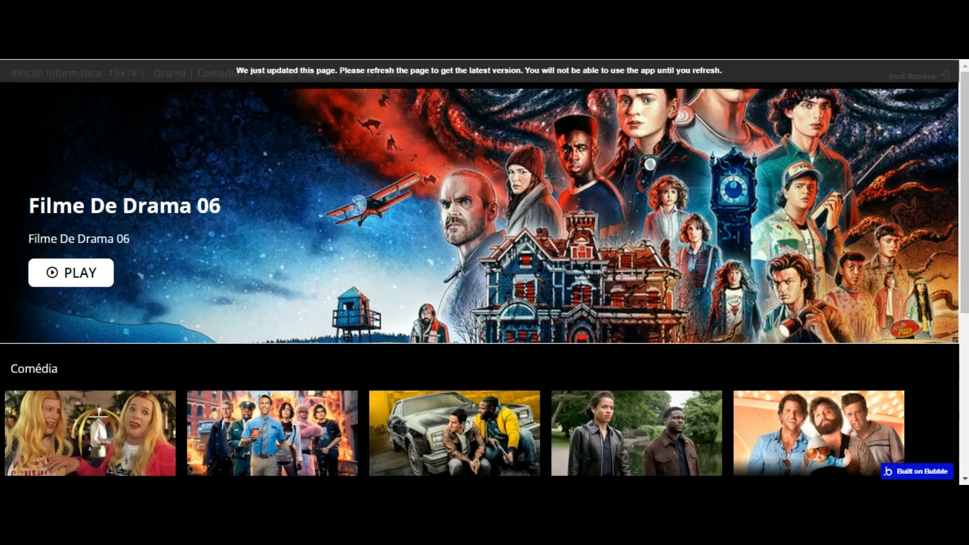
pyautogui.press('F5')
pyautogui.click(896, 77)
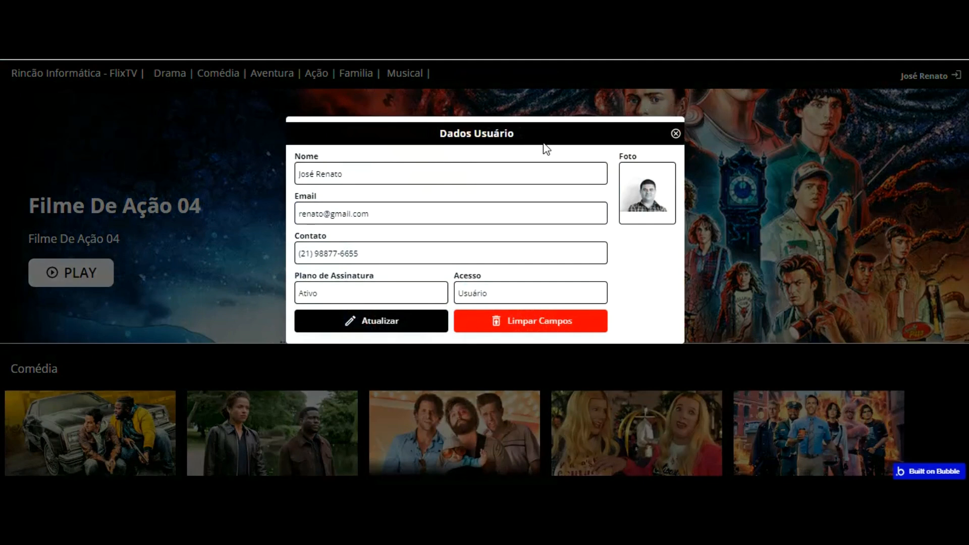
pyautogui.click(676, 133)
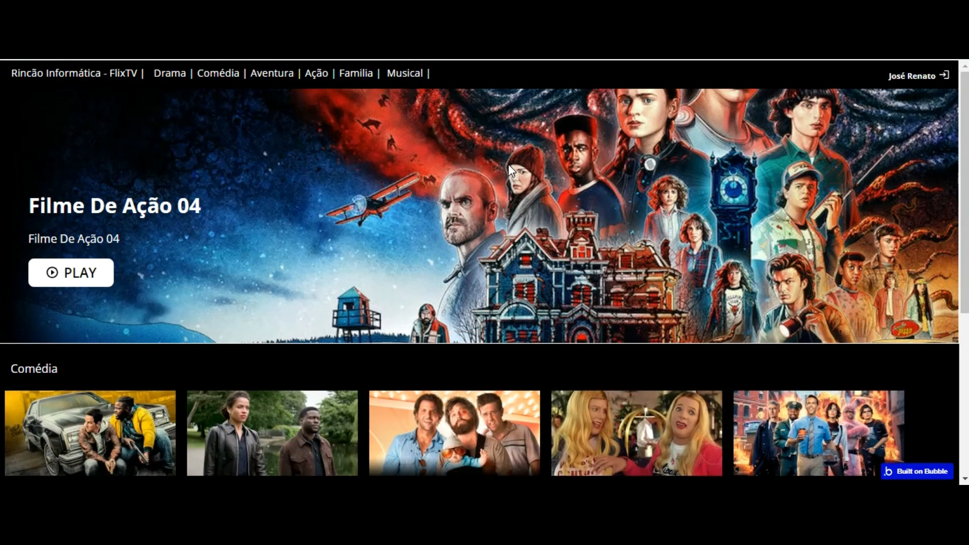
# Step: Return to the editor and open the list of app pages
pyautogui.rightClick(508, 165)
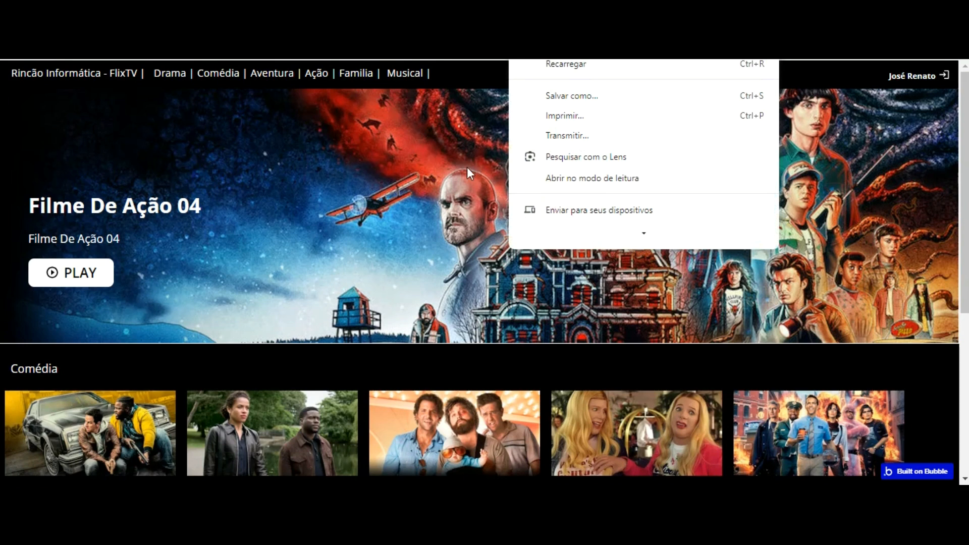
pyautogui.click(394, 122)
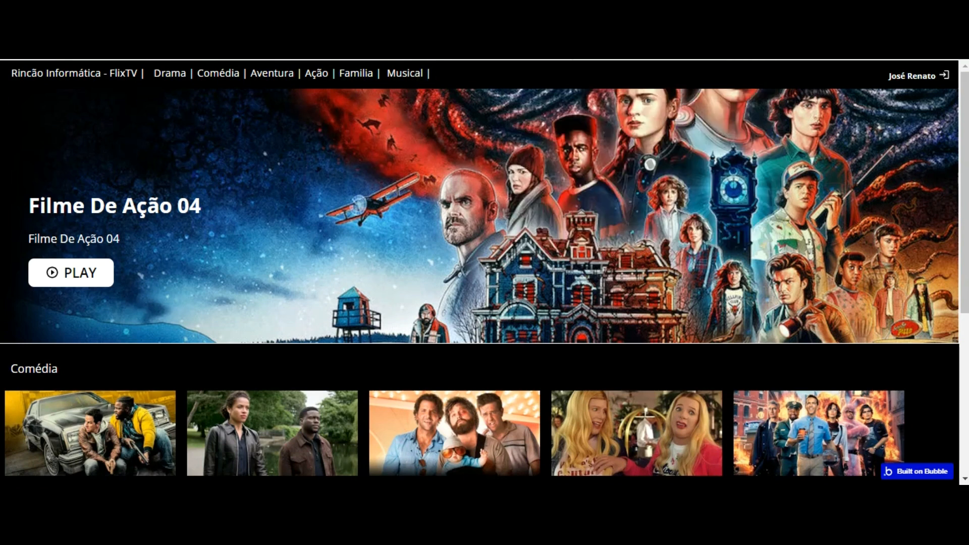
pyautogui.hotkey('ctrl', 'shift', 'Tab')
pyautogui.click(84, 69)
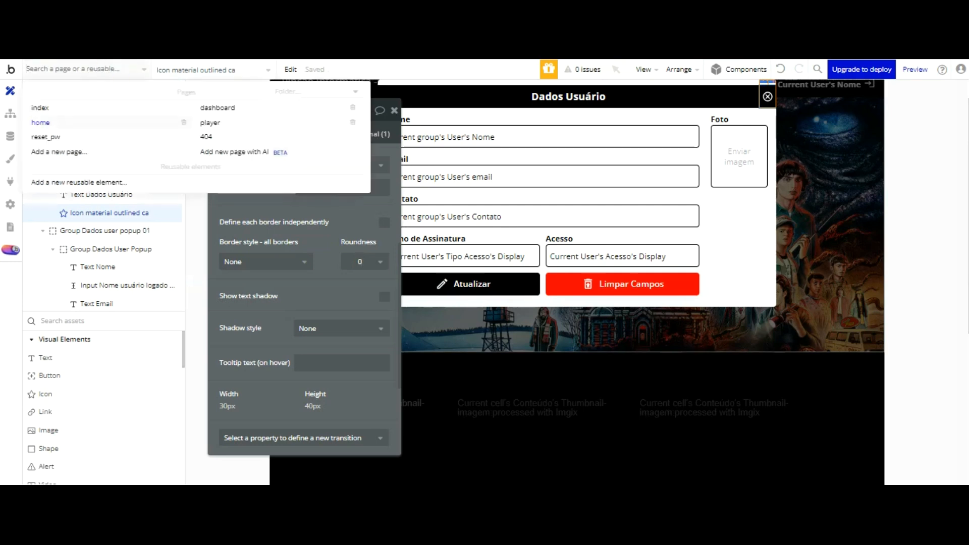
# Step: Open the dashboard page and preview it with debug_mode=false
pyautogui.click(217, 107)
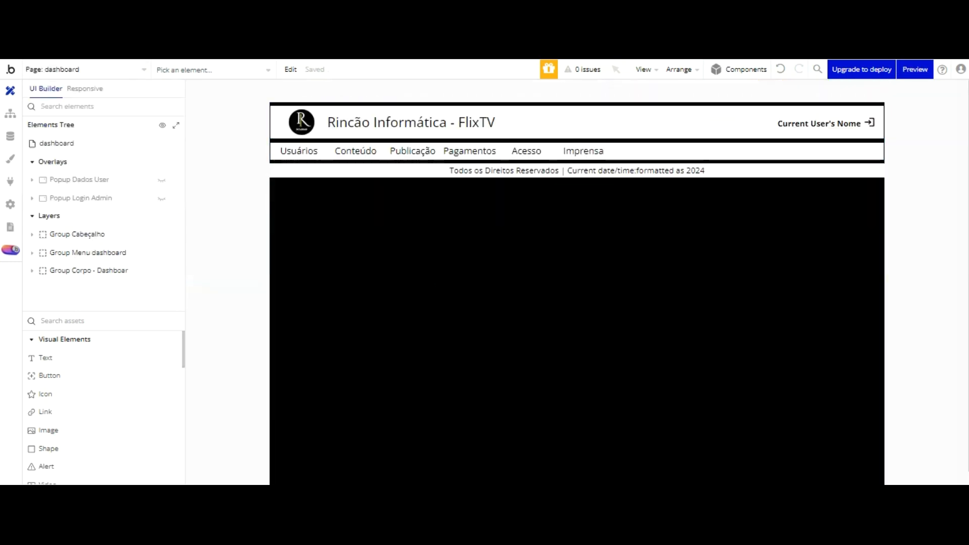
pyautogui.click(915, 70)
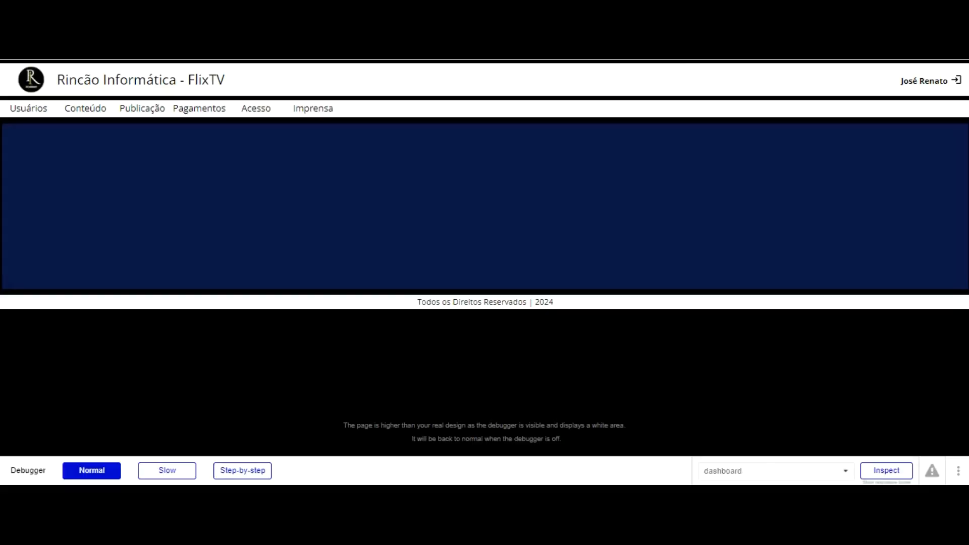
pyautogui.write('false')
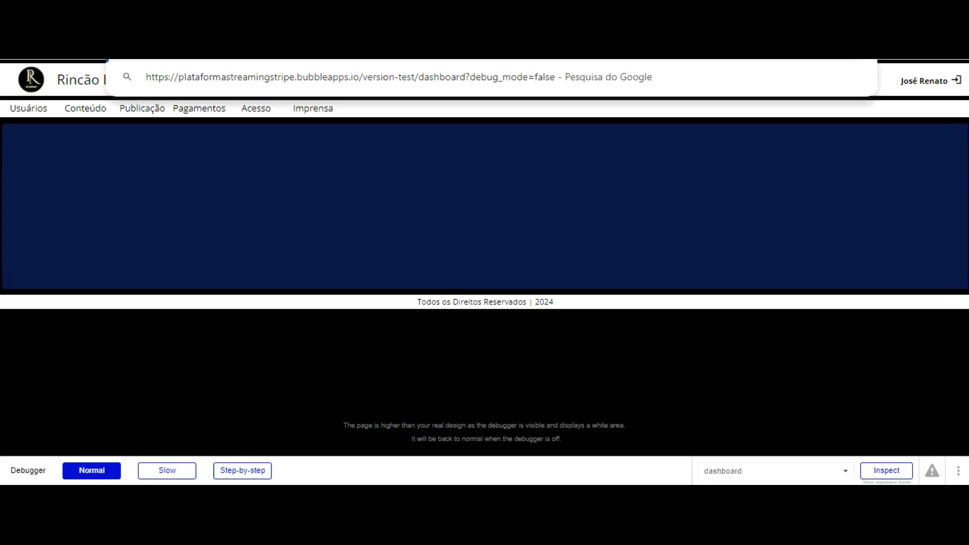
pyautogui.press('Return')
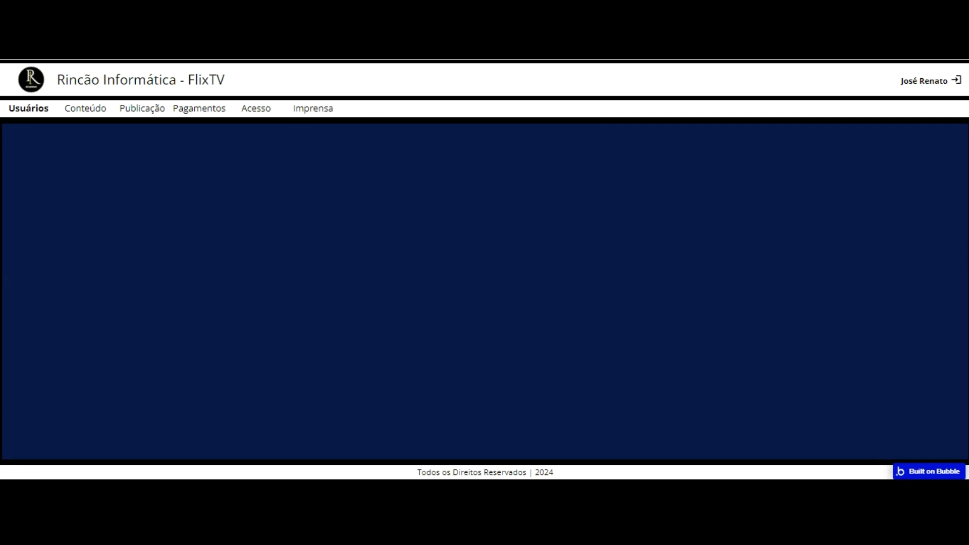
# Step: Check the Usuários list and the first user's Editar popup in preview
pyautogui.click(34, 108)
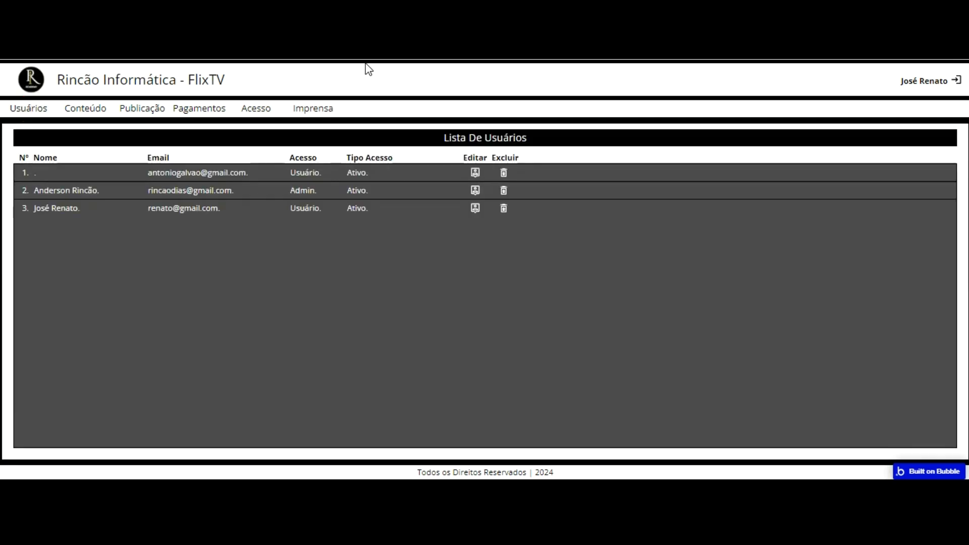
pyautogui.click(474, 173)
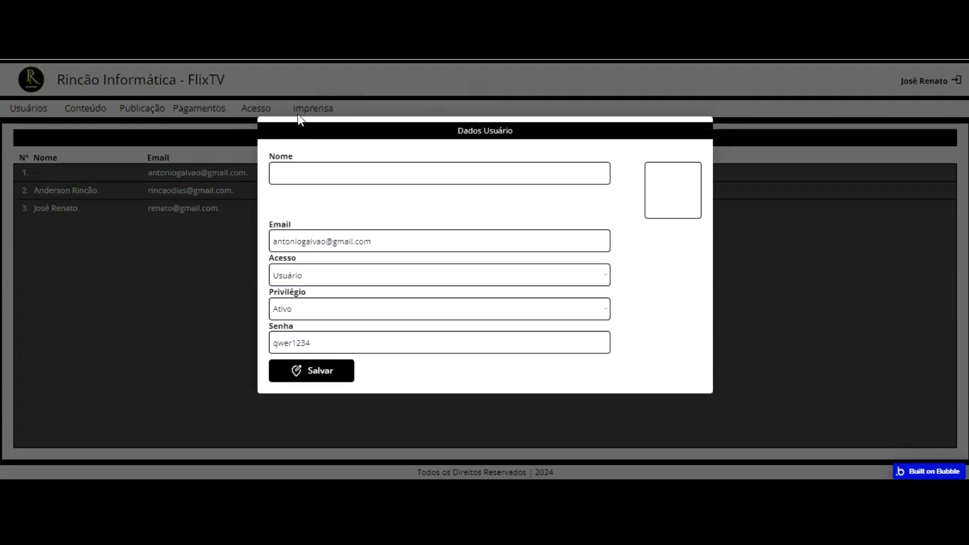
pyautogui.click(151, 51)
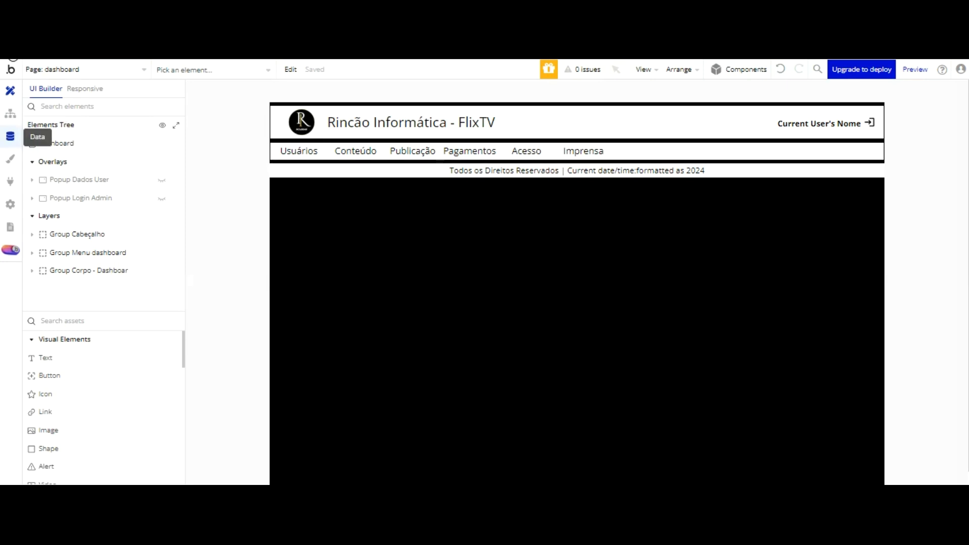
# Step: View all stored user records under Data > App data > All Users
pyautogui.click(10, 136)
pyautogui.click(212, 113)
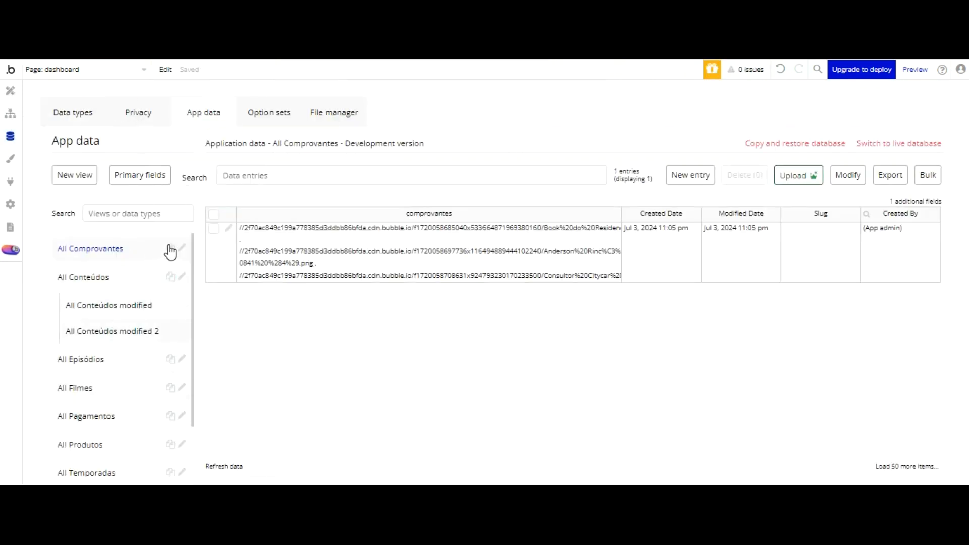
pyautogui.scroll(-2, 131, 293)
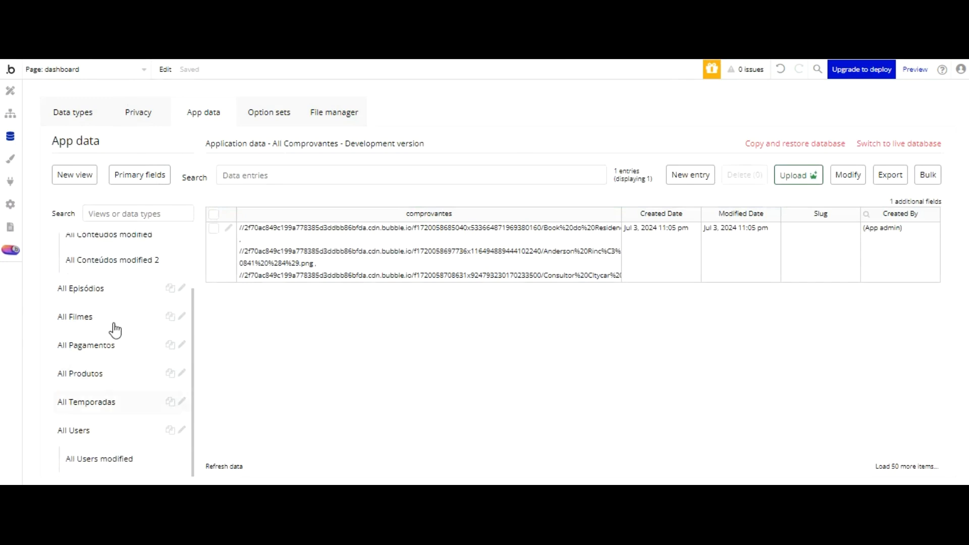
pyautogui.click(88, 429)
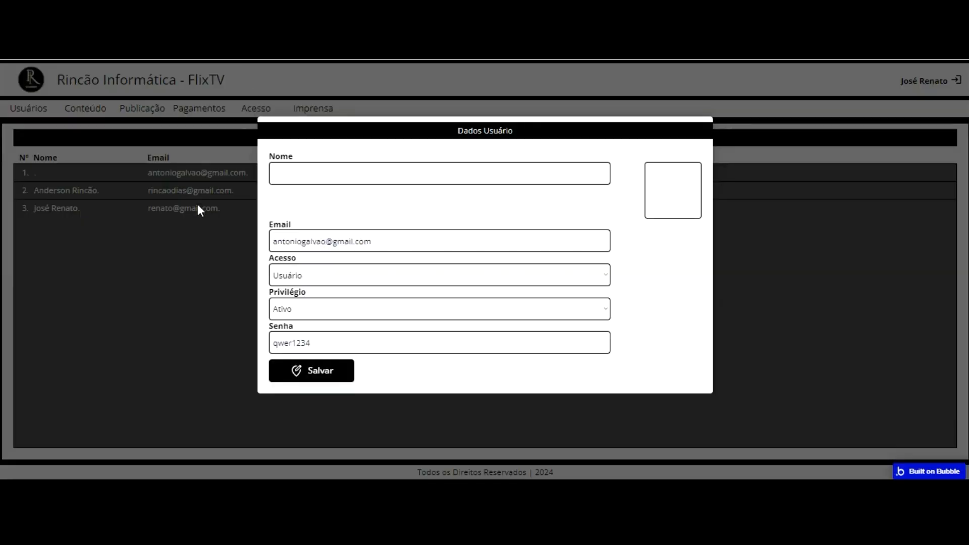
# Step: In the preview, close the user popup and cycle through Conteúdo, Publicação, Pagamentos, Acesso and Imprensa
pyautogui.click(175, 171)
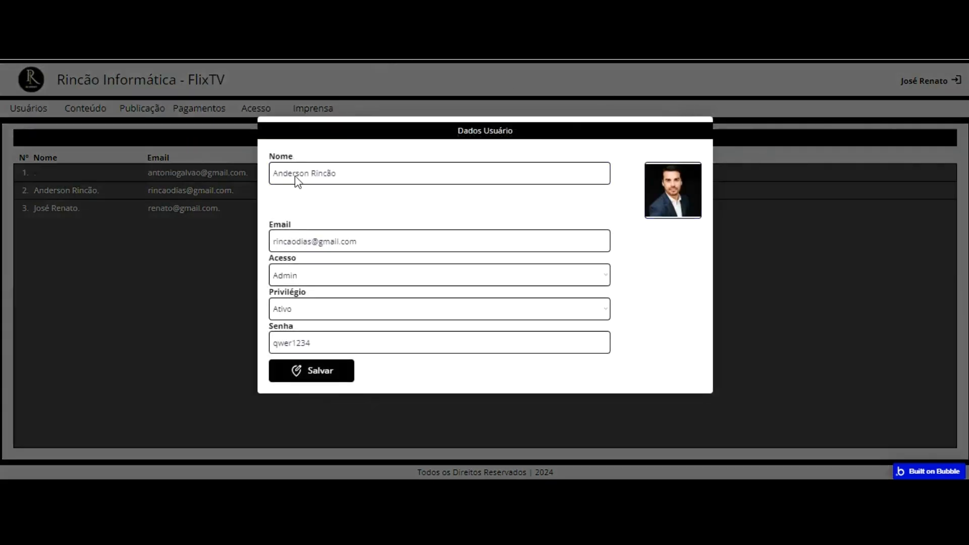
pyautogui.click(179, 301)
pyautogui.click(85, 108)
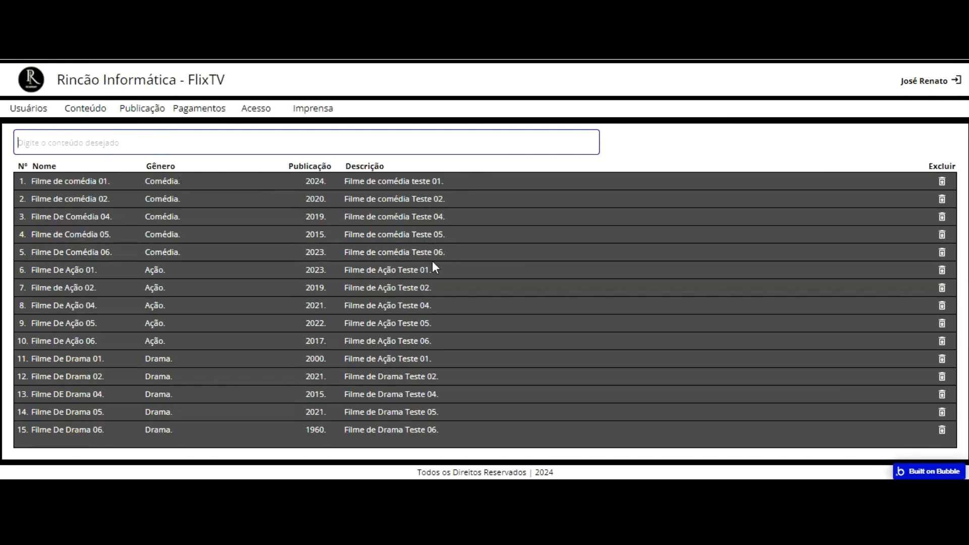
pyautogui.click(142, 108)
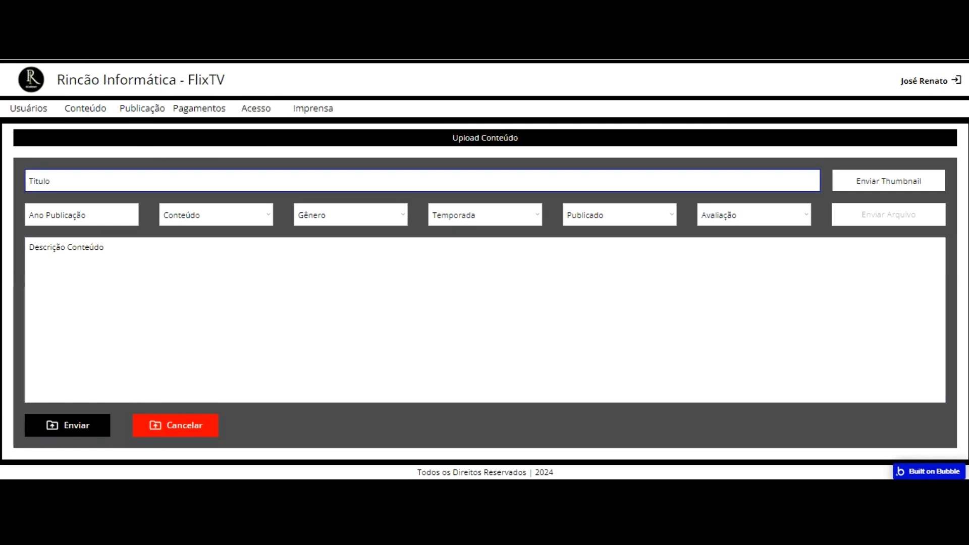
pyautogui.click(201, 107)
pyautogui.click(256, 108)
pyautogui.click(307, 107)
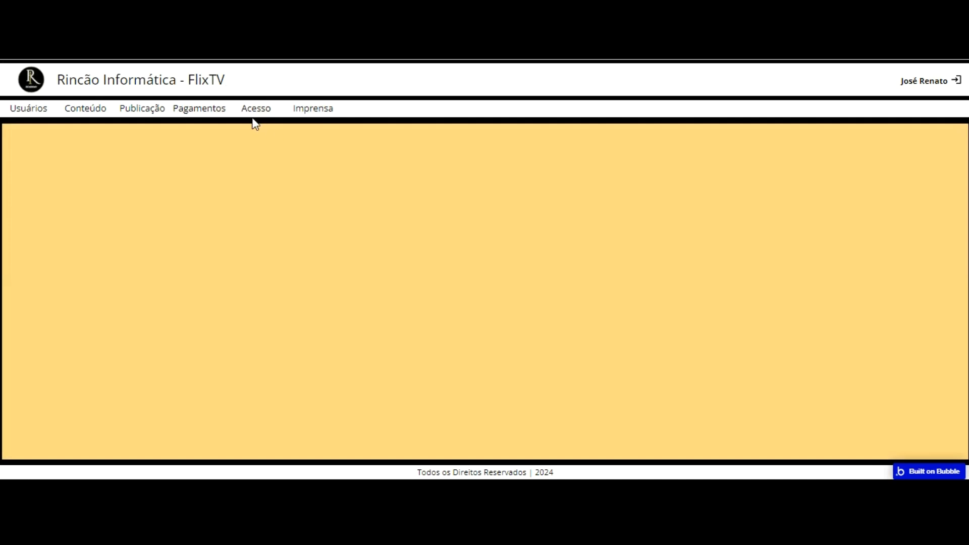
# Step: Revisit Usuários and Conteúdo, ending on Publicação's Upload Conteúdo form
pyautogui.click(21, 107)
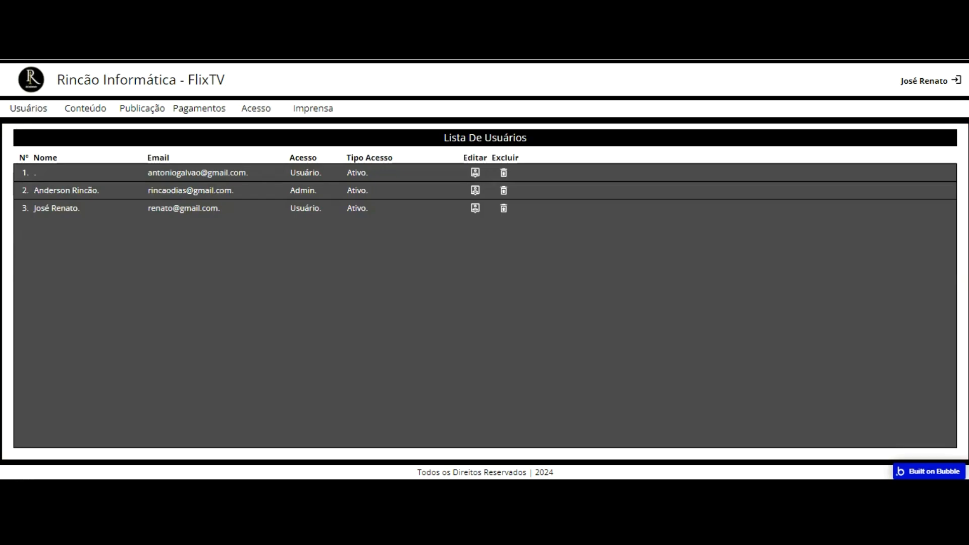
pyautogui.click(83, 107)
pyautogui.click(140, 107)
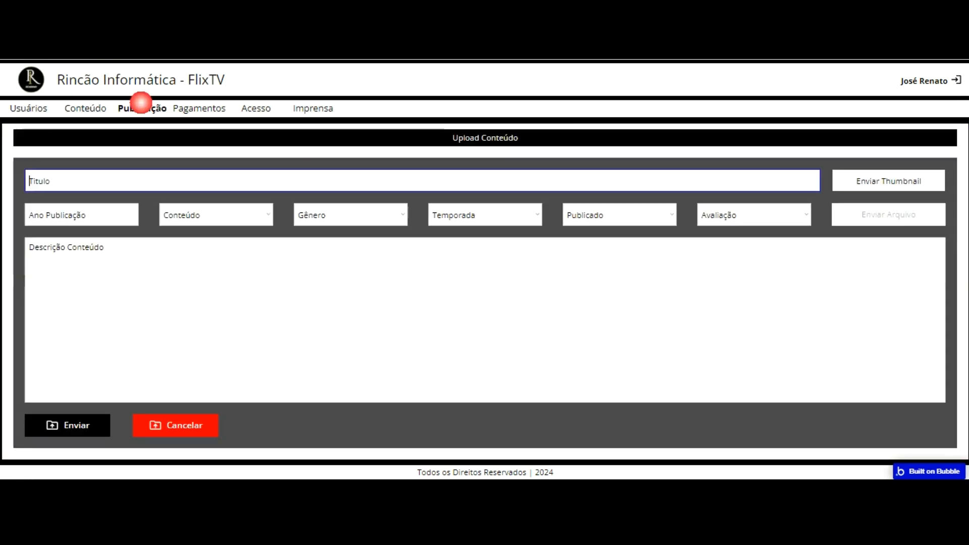